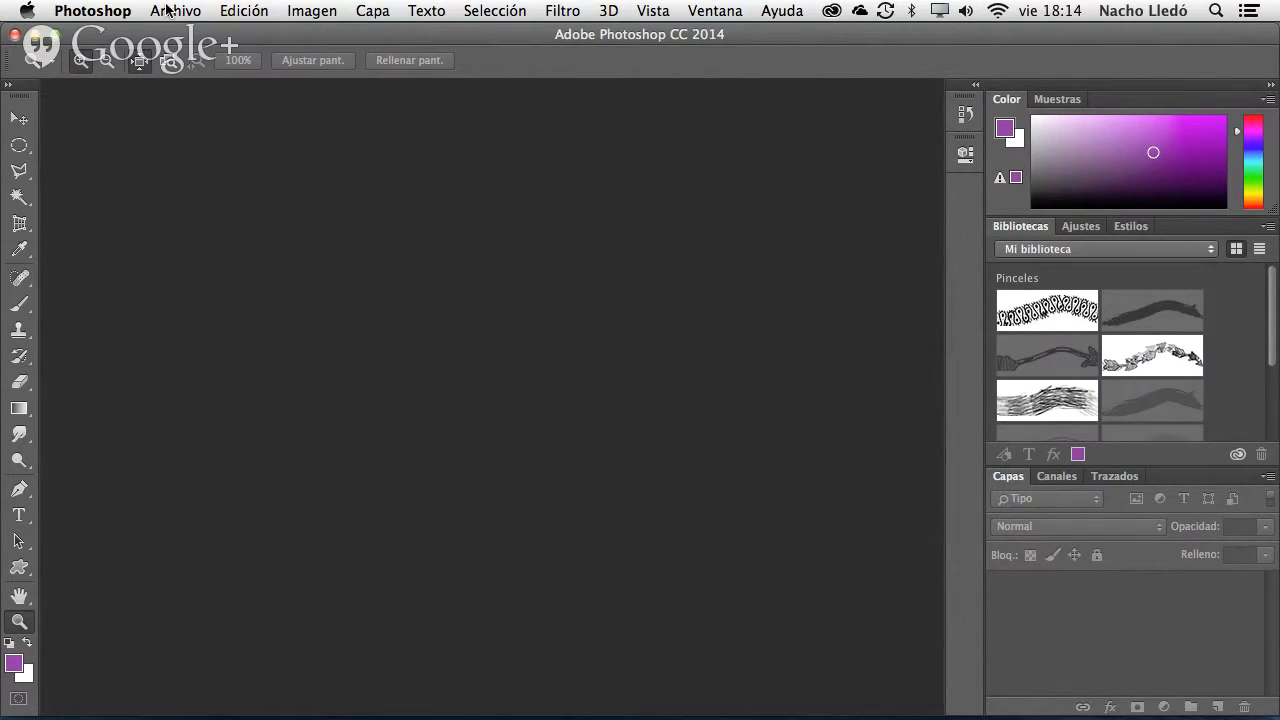
click(93, 10)
click(768, 337)
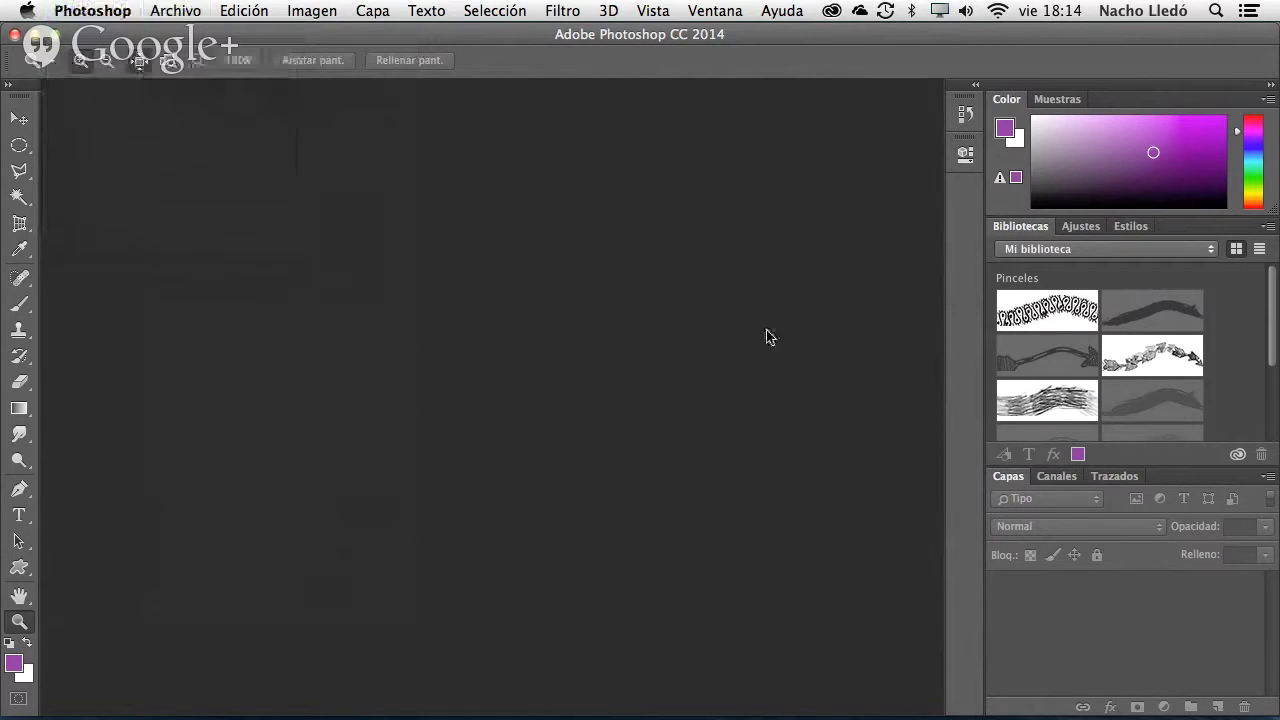
- Switch to Adobe Bridge CC and force the application to quit
key(super+Tab)
key(super+Tab)
key(super+Tab)
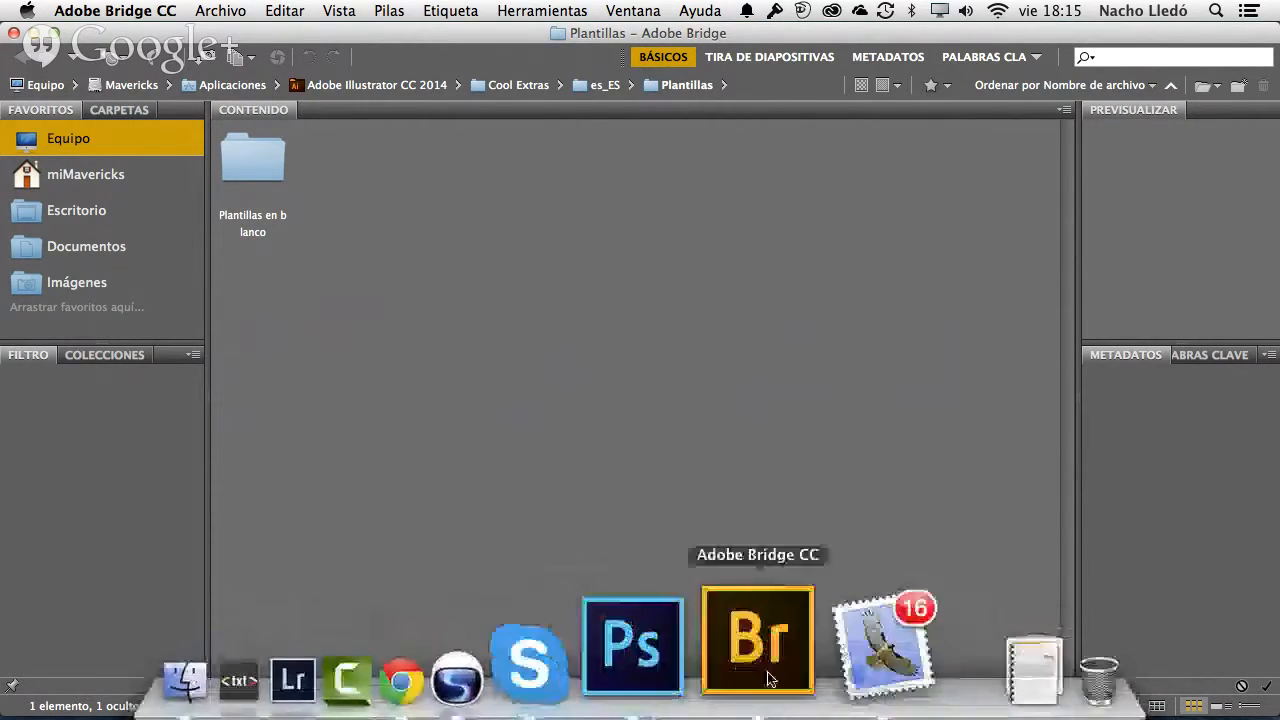
right_click(770, 678)
click(792, 545)
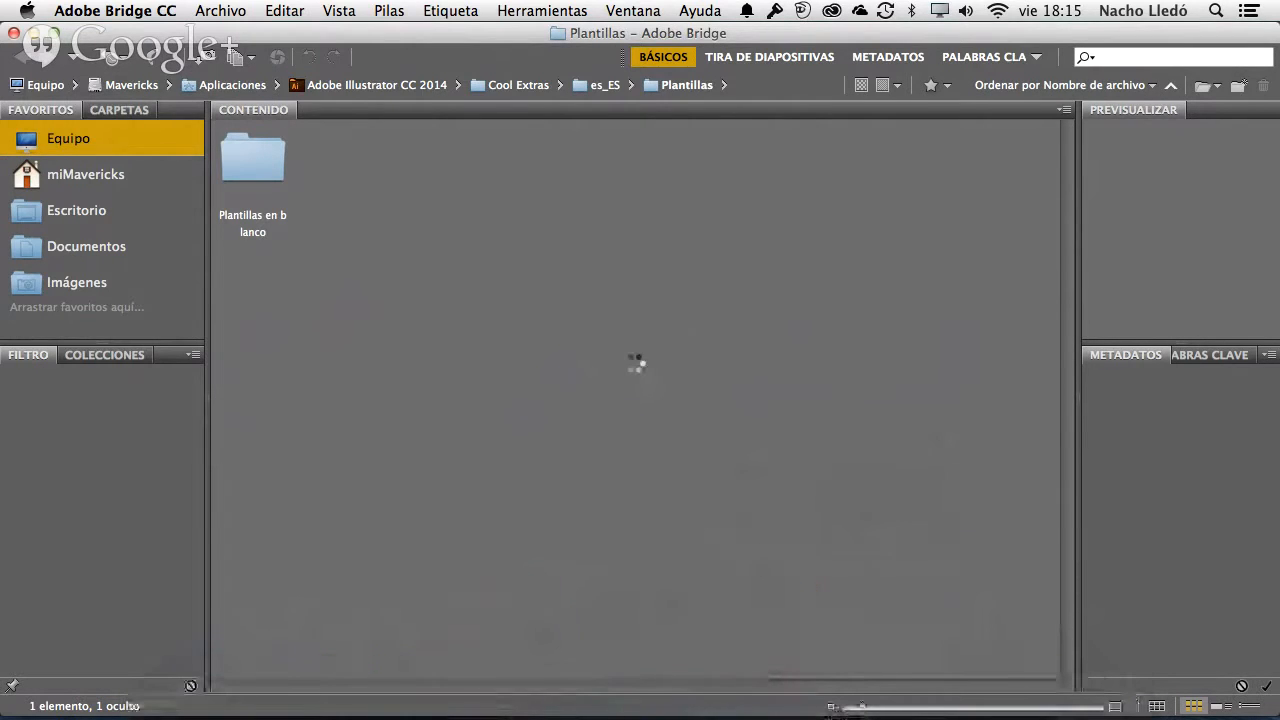
right_click(765, 675)
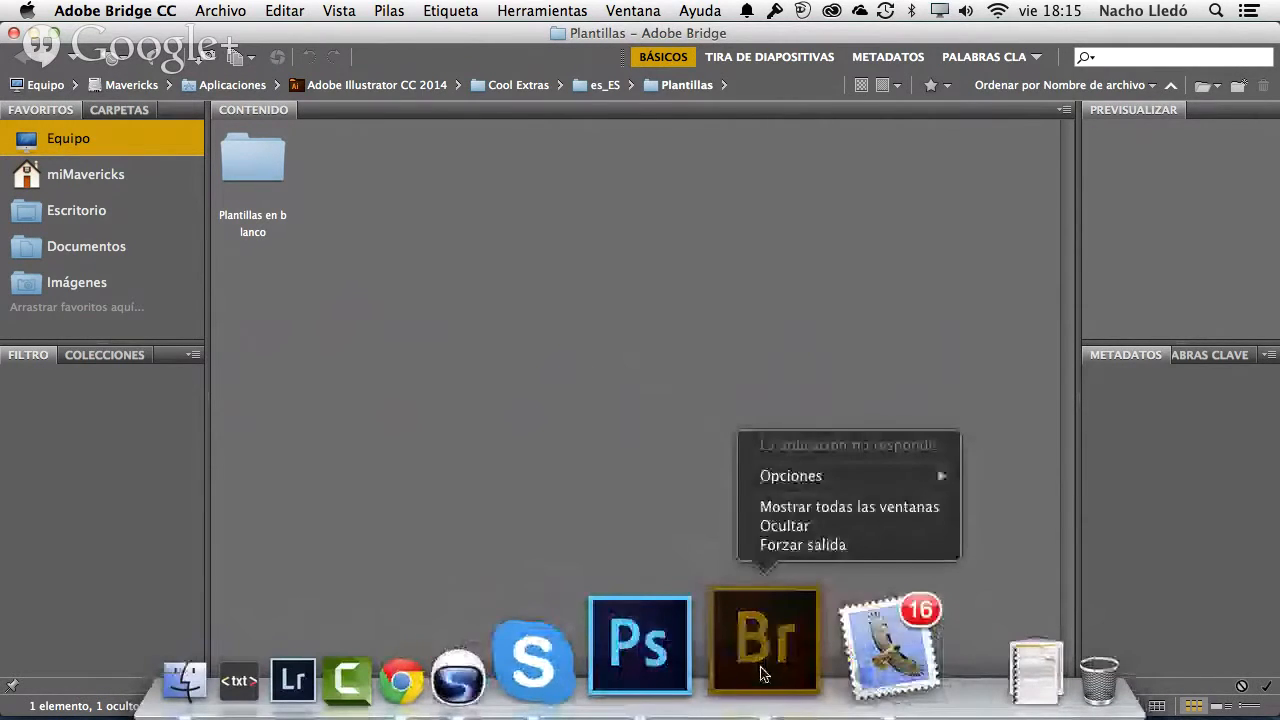
click(778, 548)
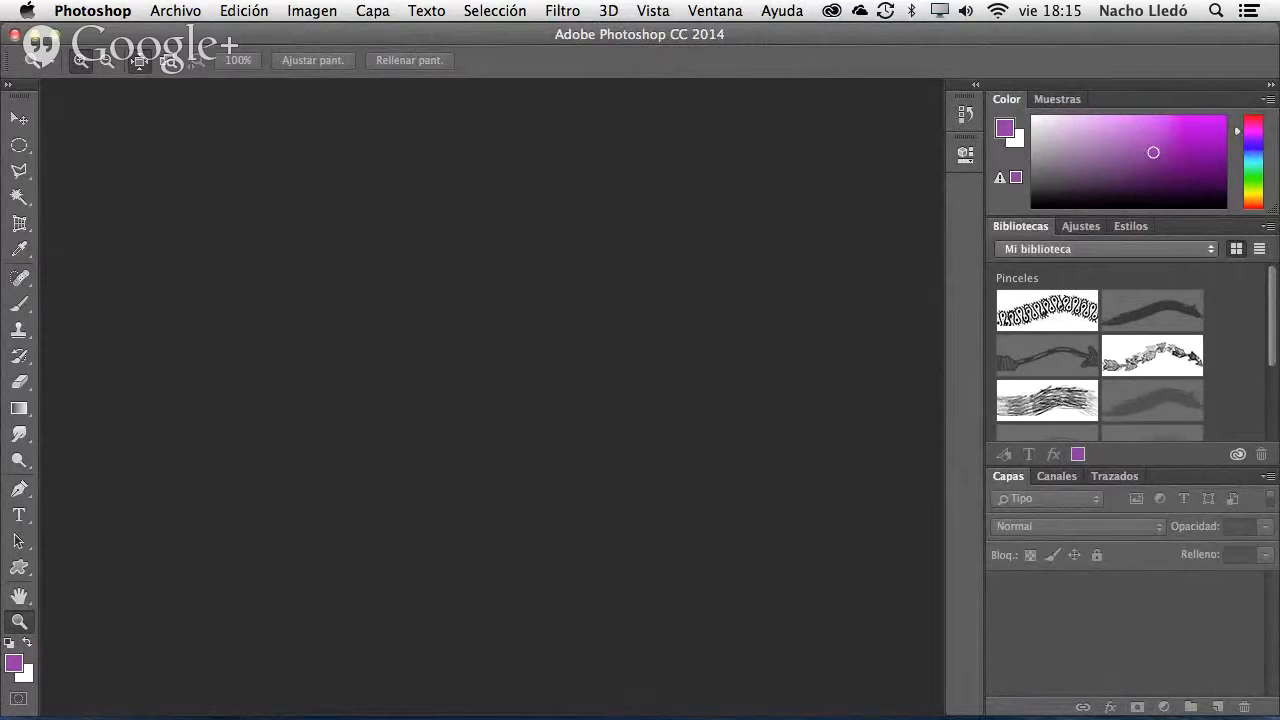
- Create a new document 200 pixels wide and 200 pixels high with a resolution of 72 pixels/inch
key(super+n)
key(Tab)
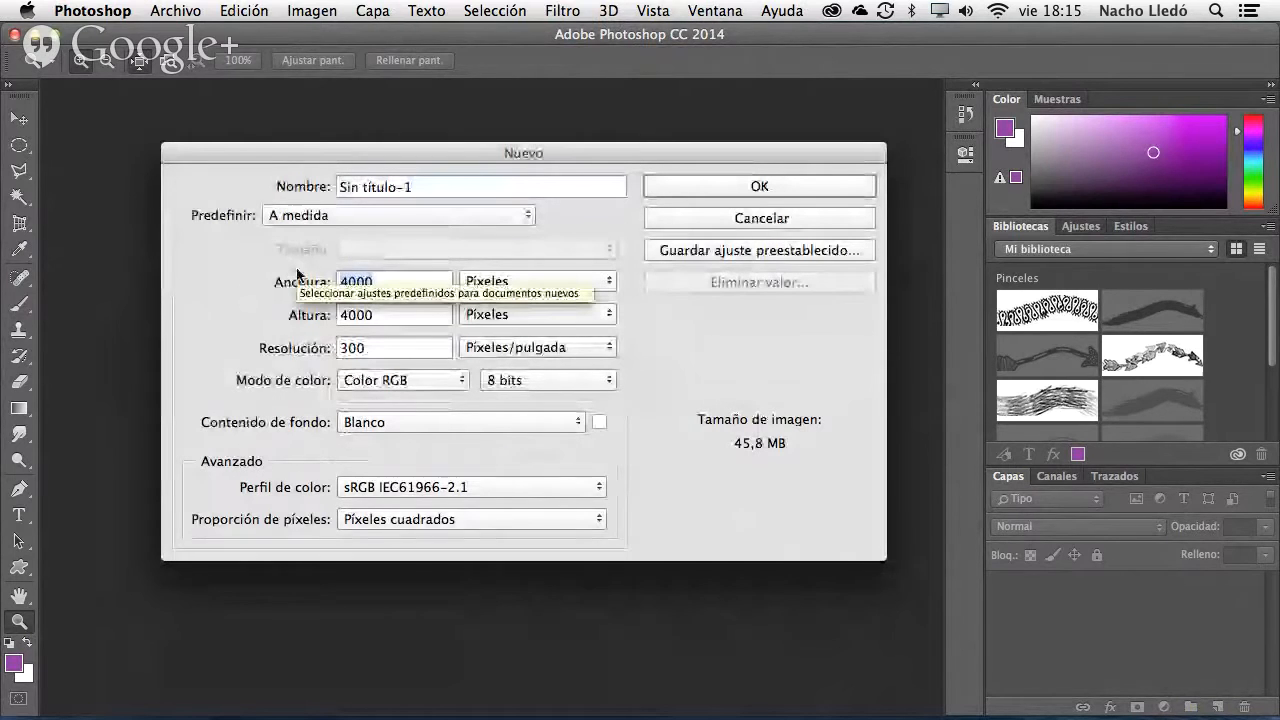
text(200)
key(Tab)
text(200)
key(Tab)
text(72)
key(Tab)
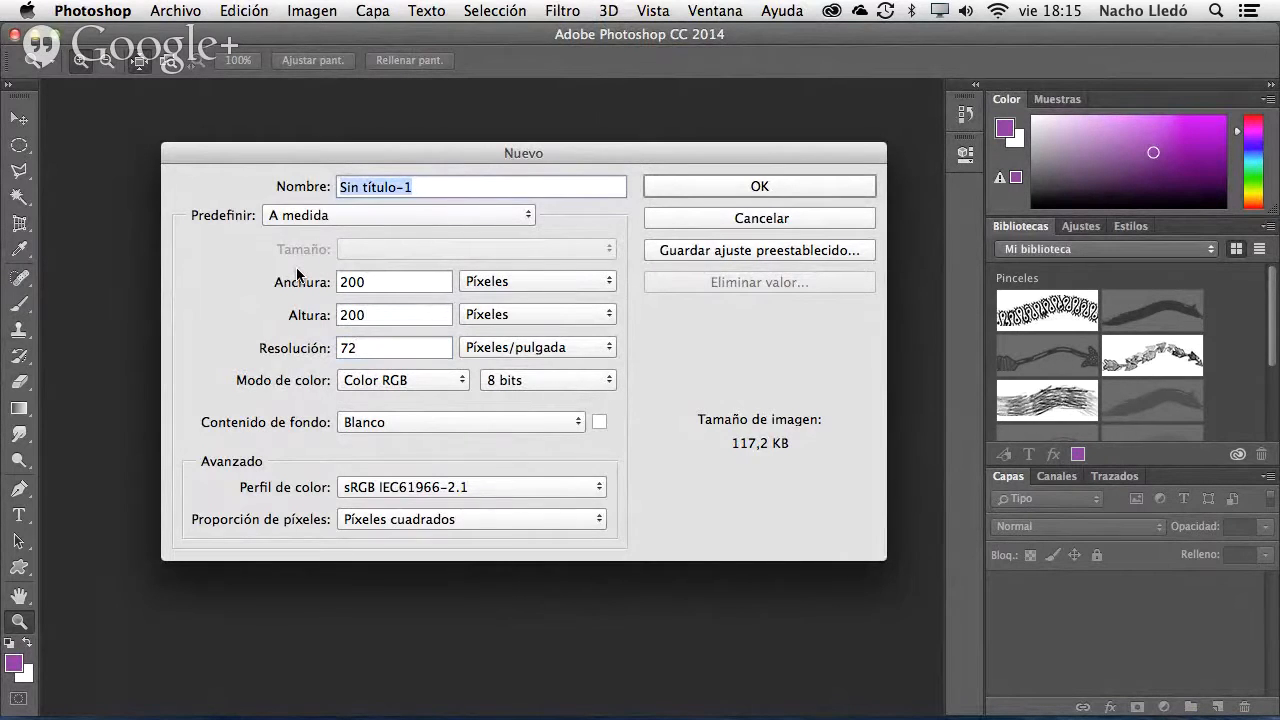
key(Return)
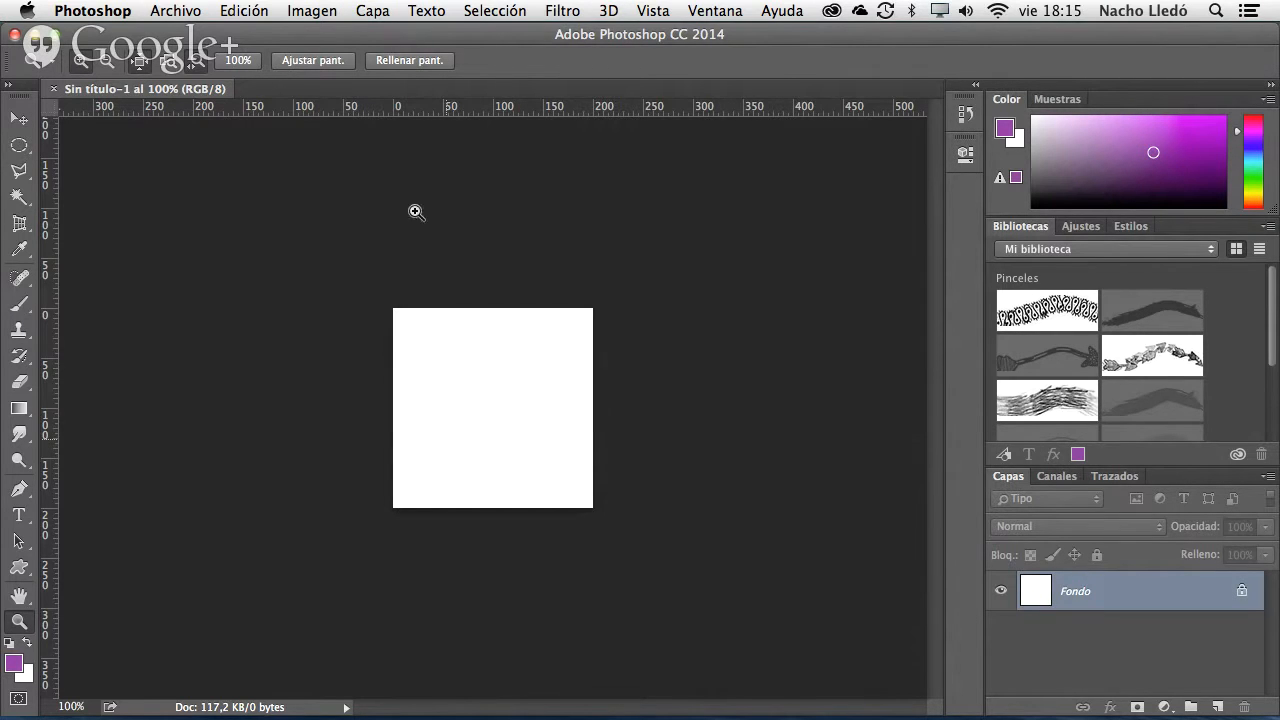
- Try to fill the white canvas with the zebra-stripe pattern using the Relleno simétrico script, and cancel the symmetry settings
click(239, 11)
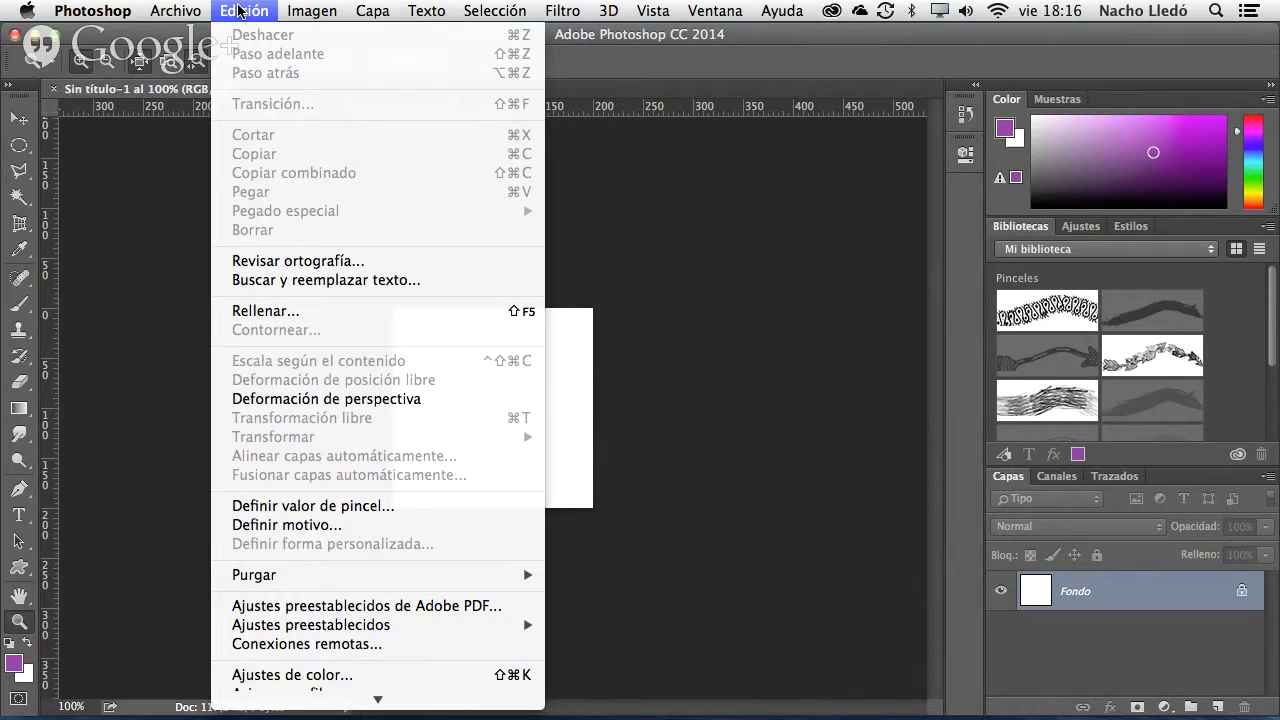
click(281, 312)
click(443, 198)
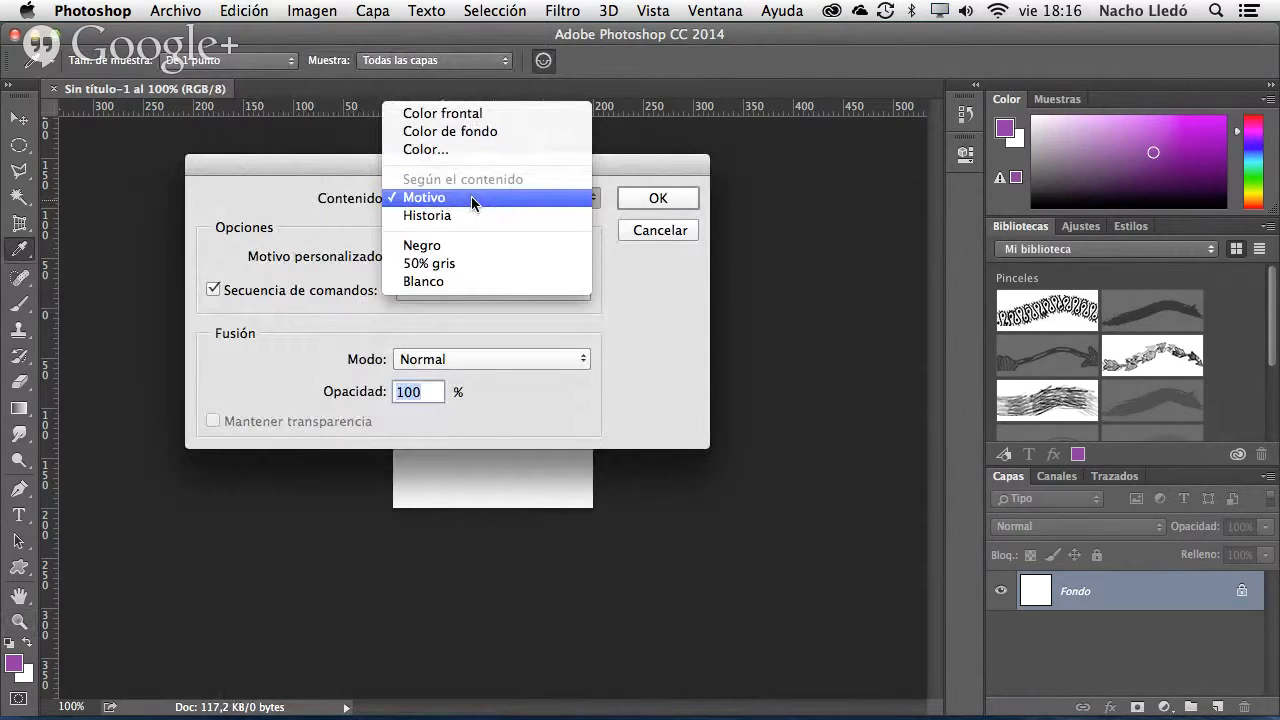
click(452, 200)
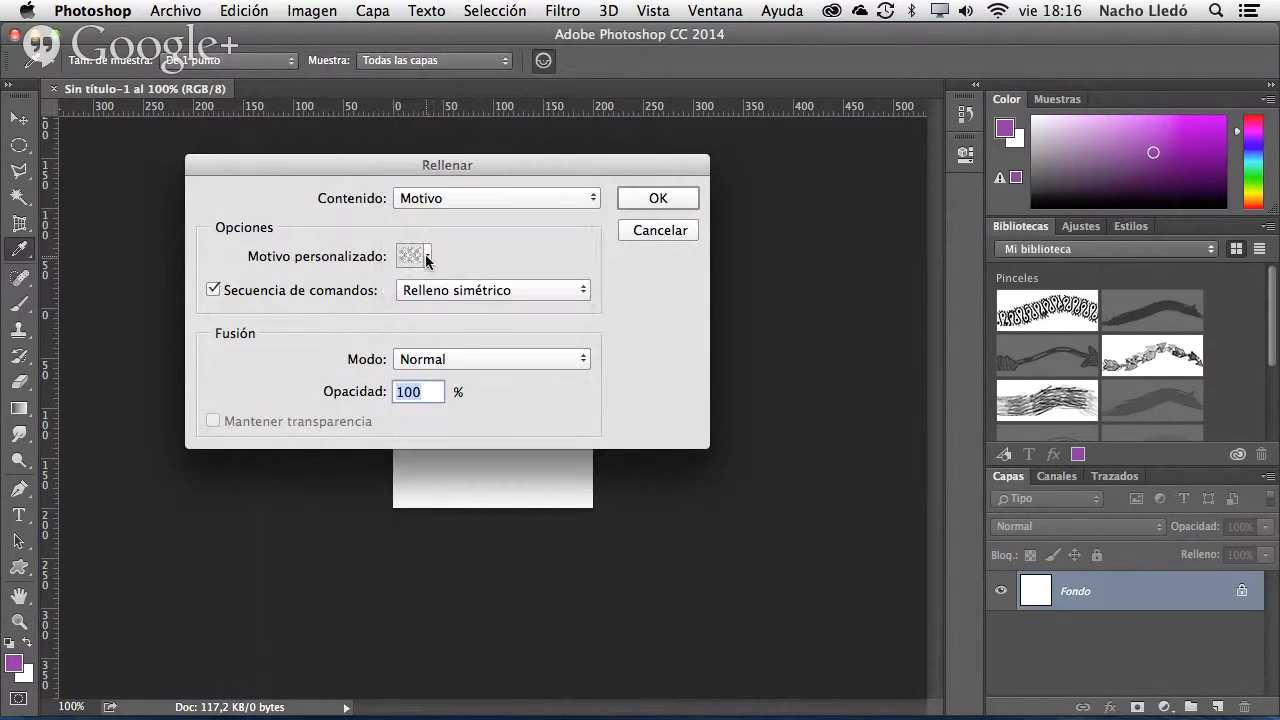
click(426, 256)
drag(498, 320, 498, 276)
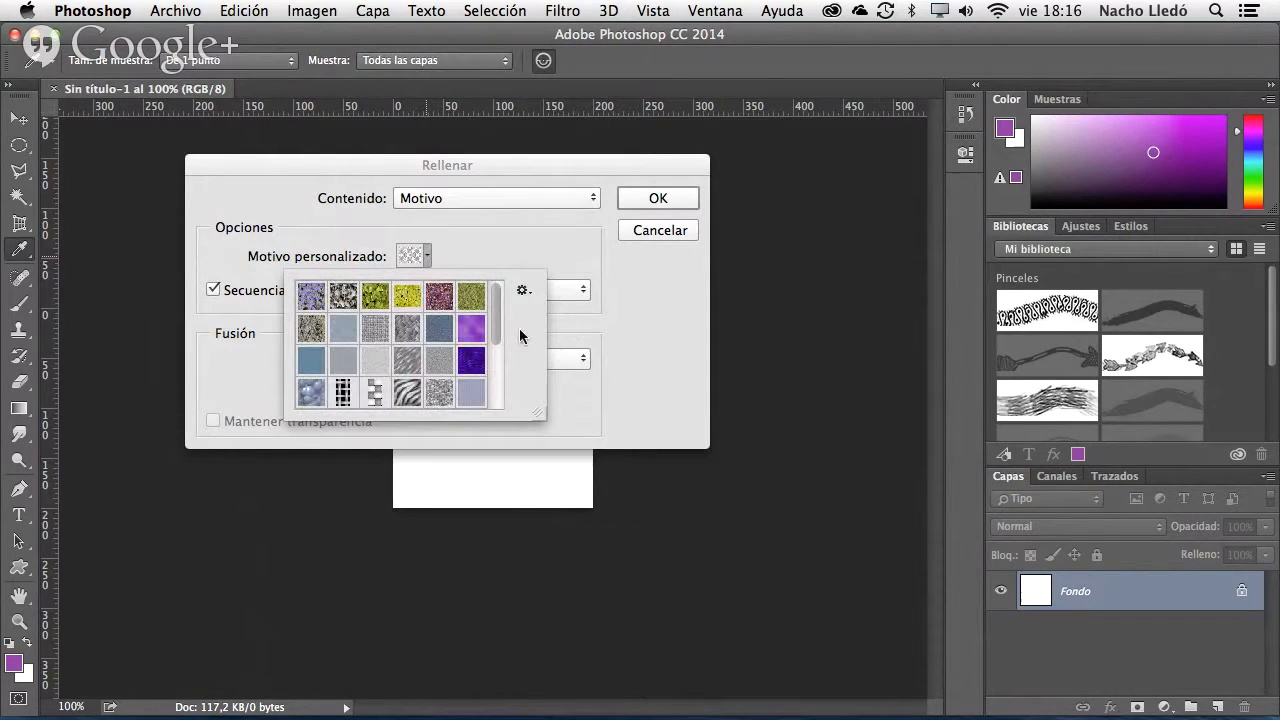
drag(494, 316, 507, 342)
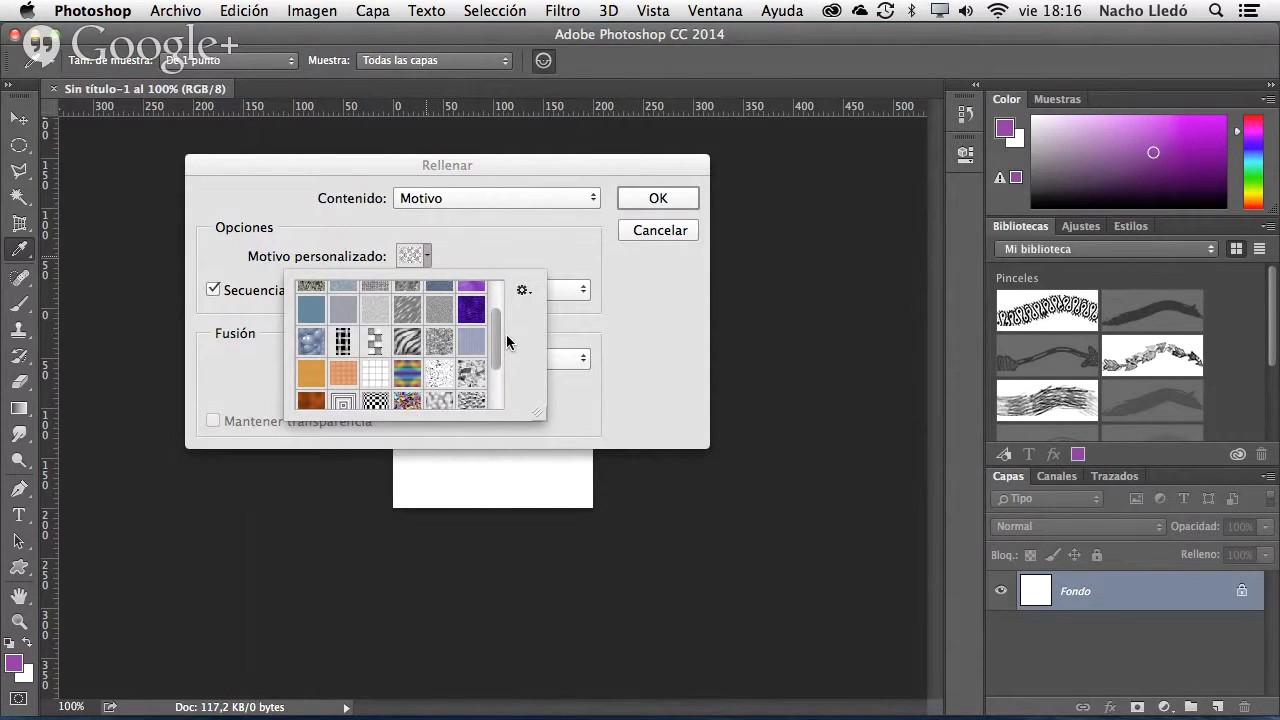
click(407, 343)
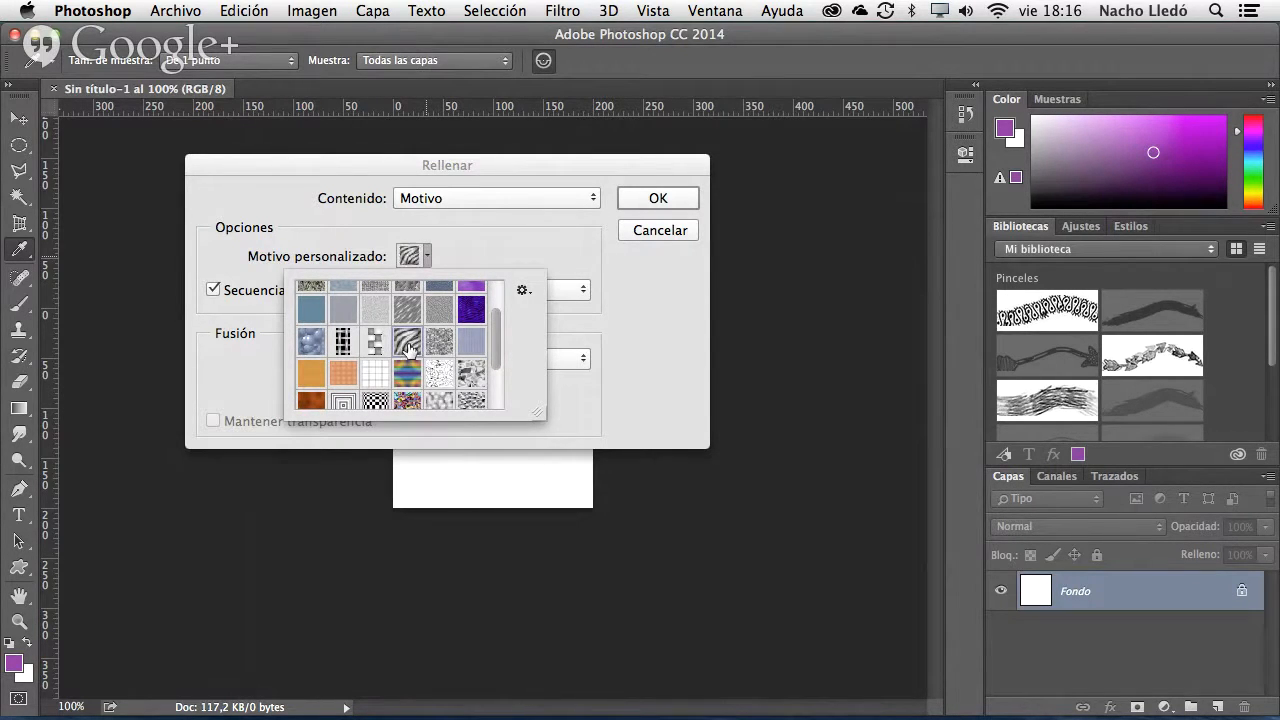
click(684, 198)
key(z)
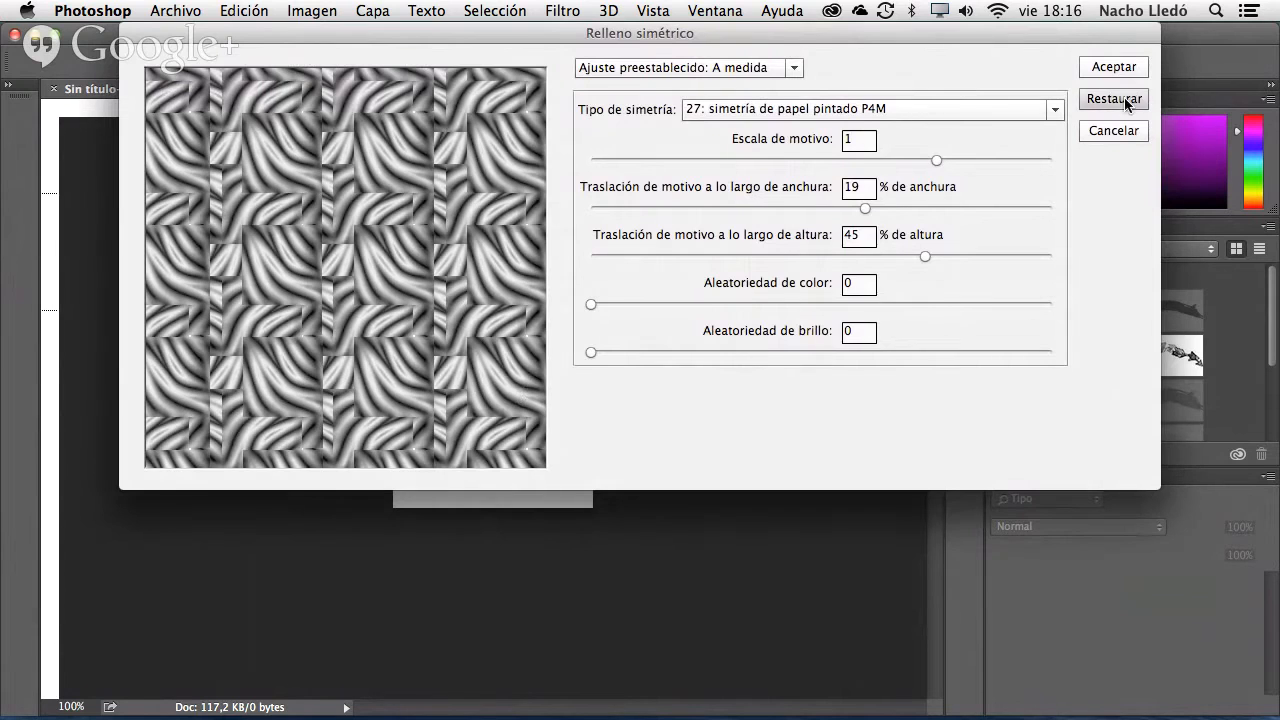
click(1118, 131)
- Fill the canvas with the zebra-stripe pattern with Secuencia de comandos turned off, and undo the fill
click(311, 10)
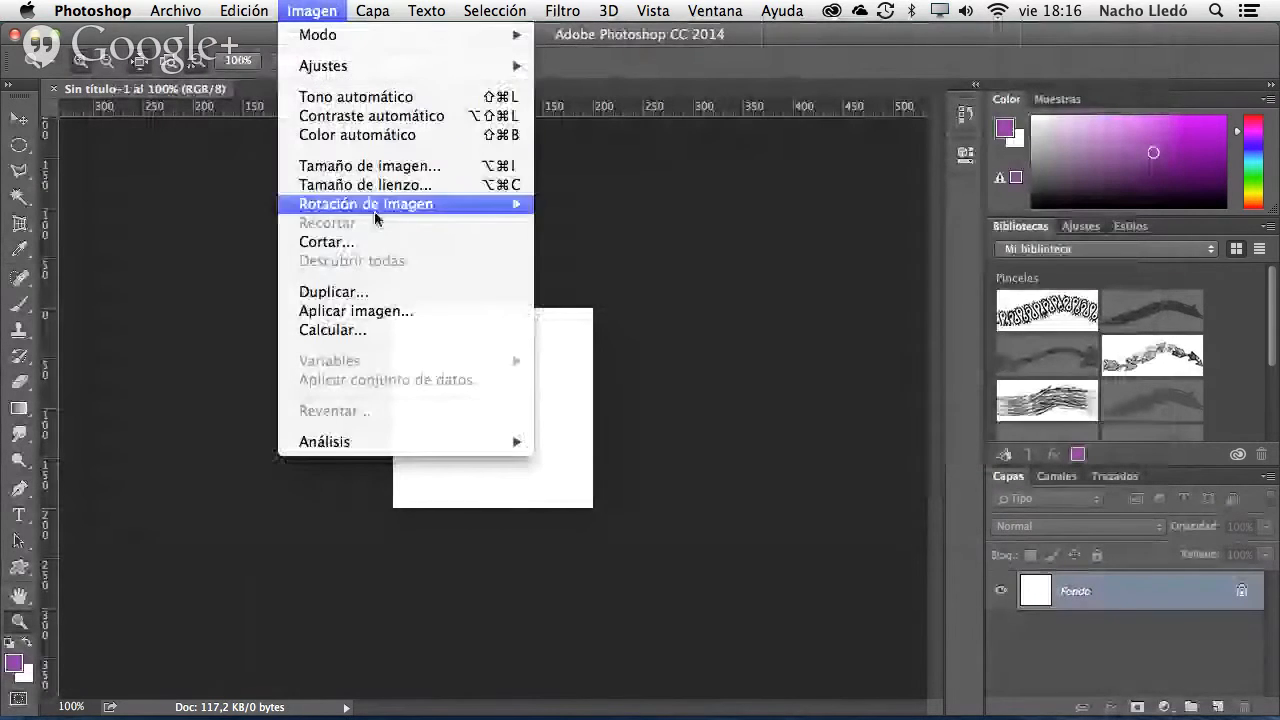
mouse_move(244, 10)
click(312, 310)
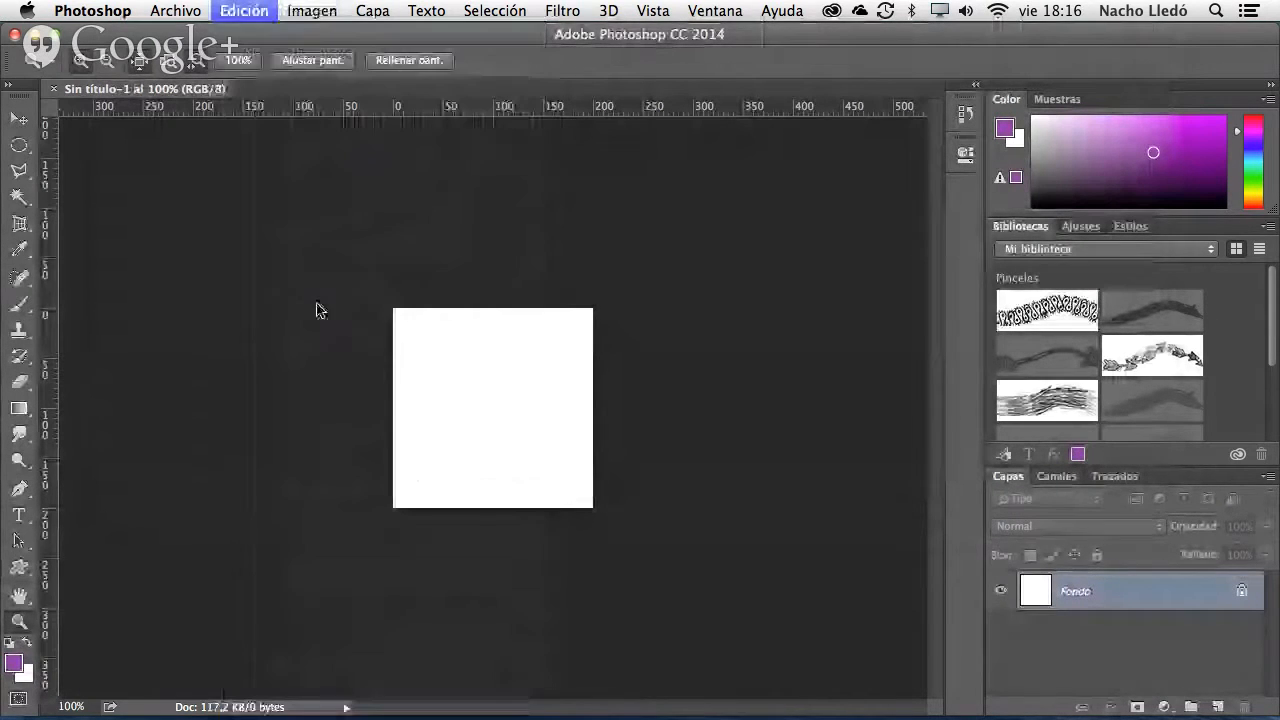
click(212, 290)
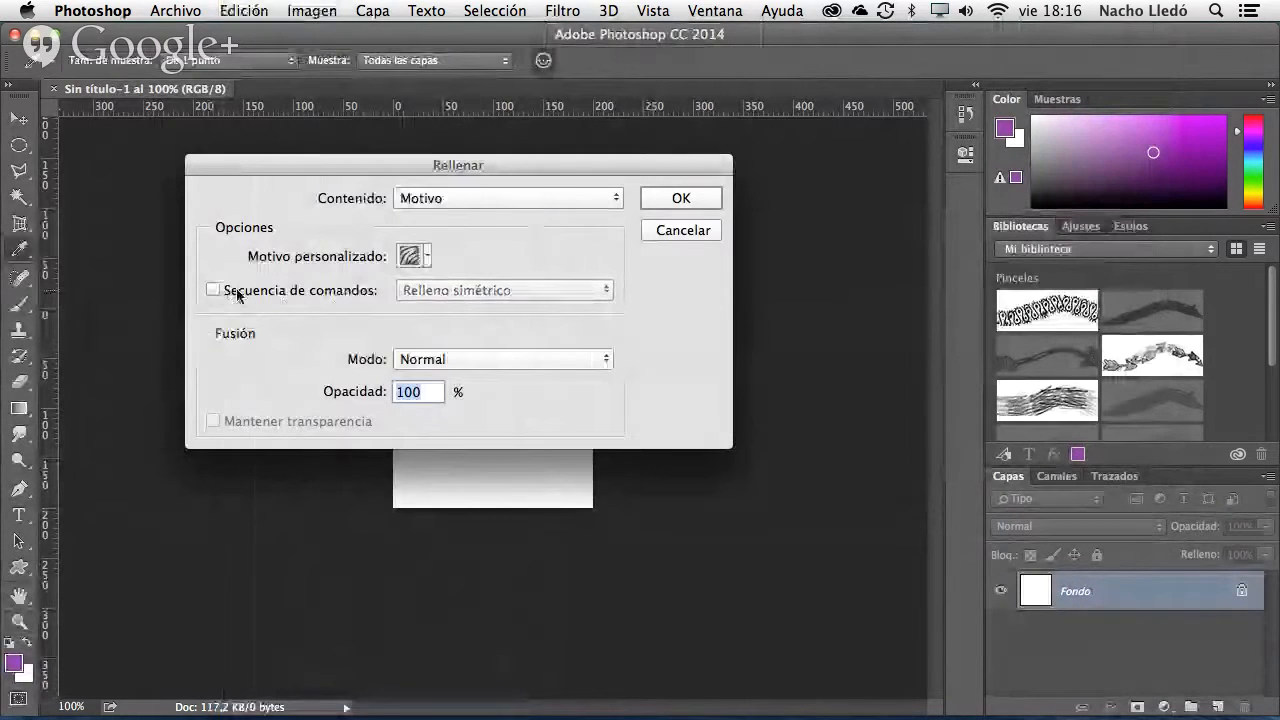
click(686, 199)
key(z)
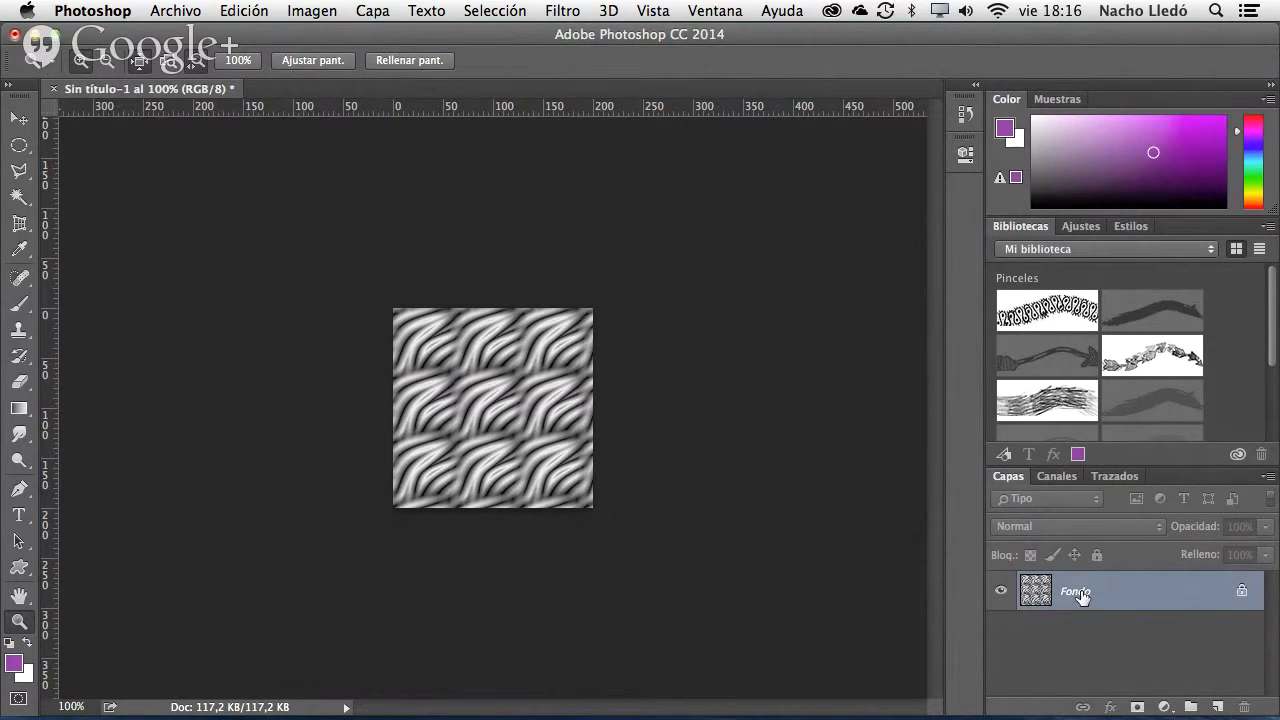
key(super+z)
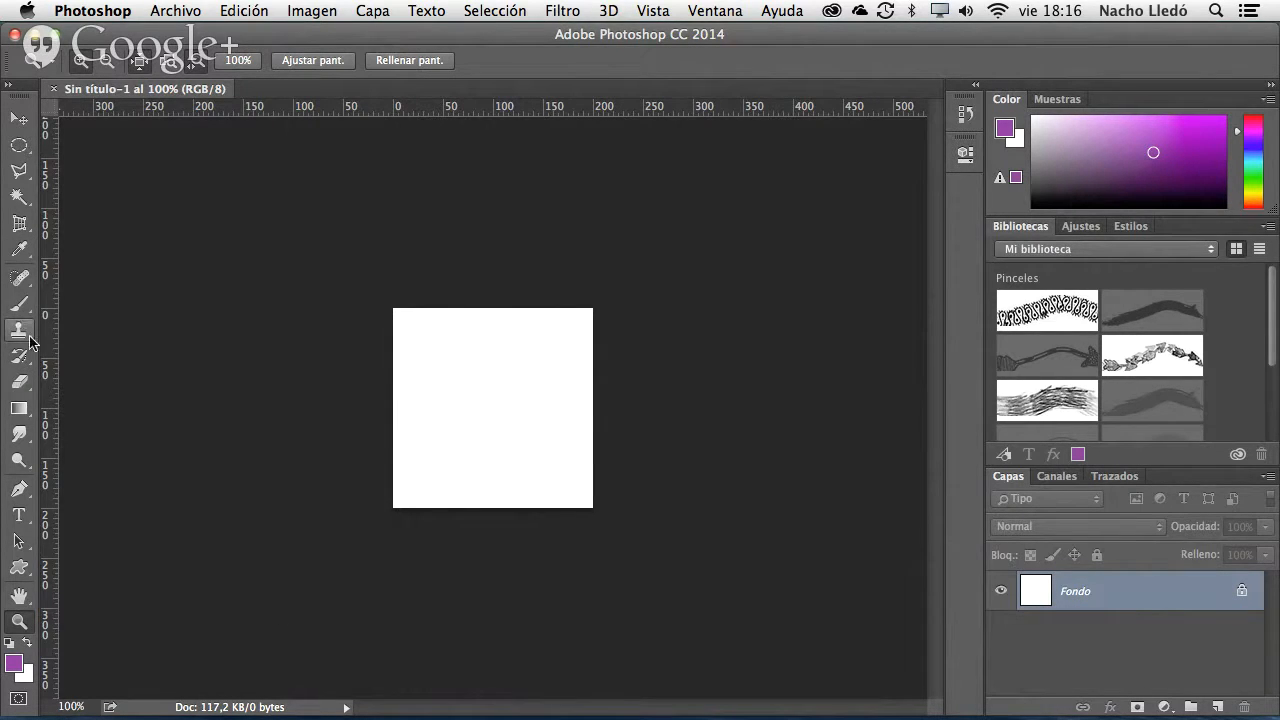
- Draw four purple arrows on the canvas with the Pencil at size 18, pointing right, left, up and down from the centre
drag(24, 312, 65, 316)
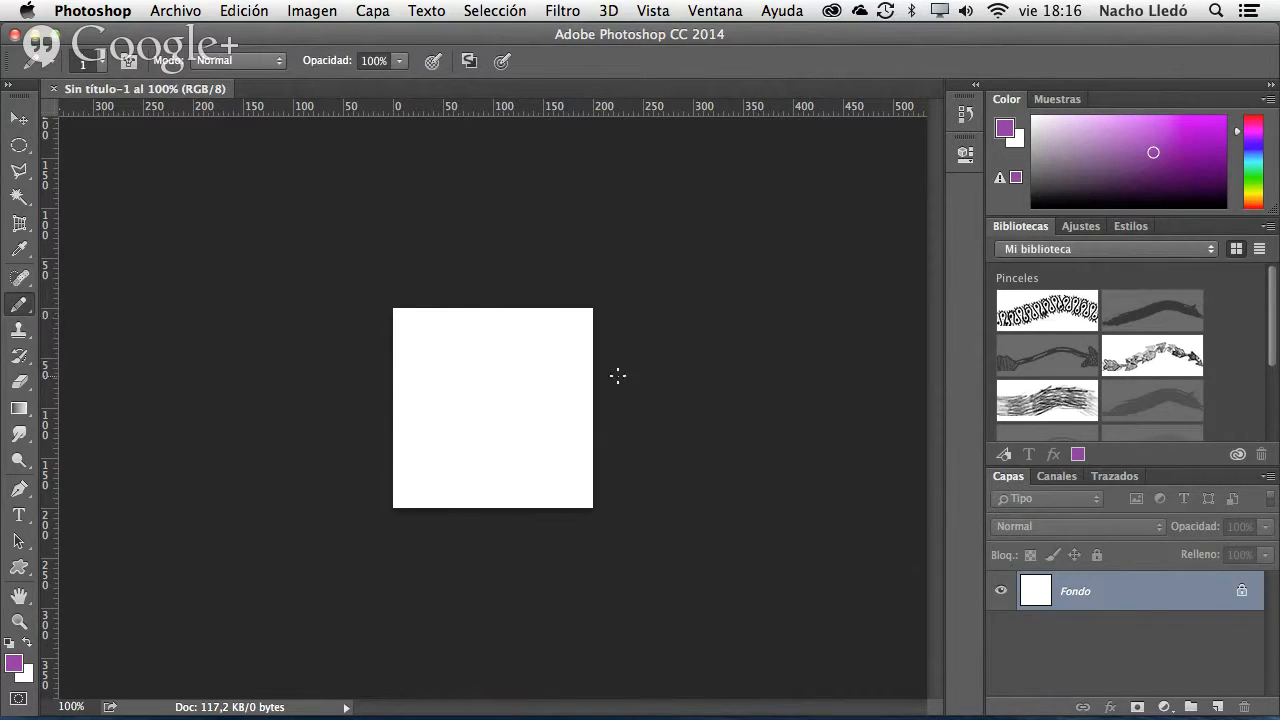
mouse_move(494, 396)
mouse_down()
mouse_move(562, 400)
mouse_move(545, 414)
mouse_move(560, 418)
mouse_move(538, 424)
mouse_up()
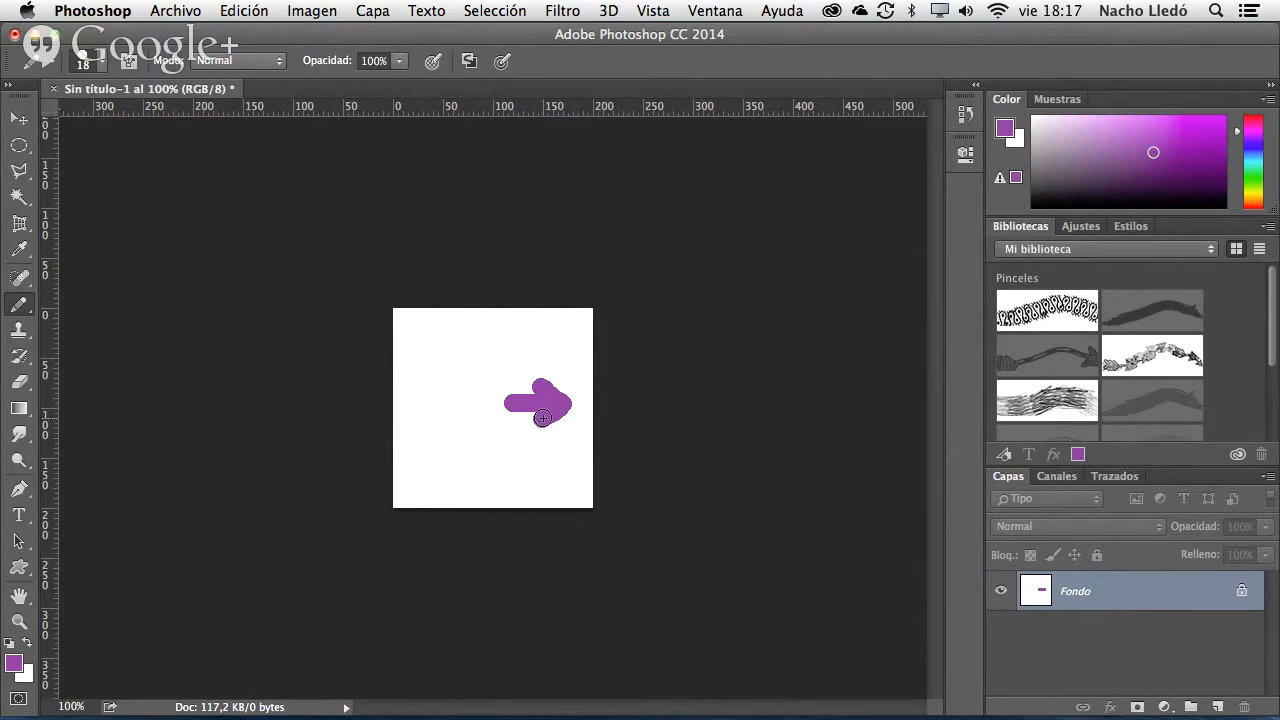
mouse_move(414, 401)
mouse_down()
mouse_move(420, 388)
mouse_move(425, 422)
mouse_move(430, 405)
mouse_up()
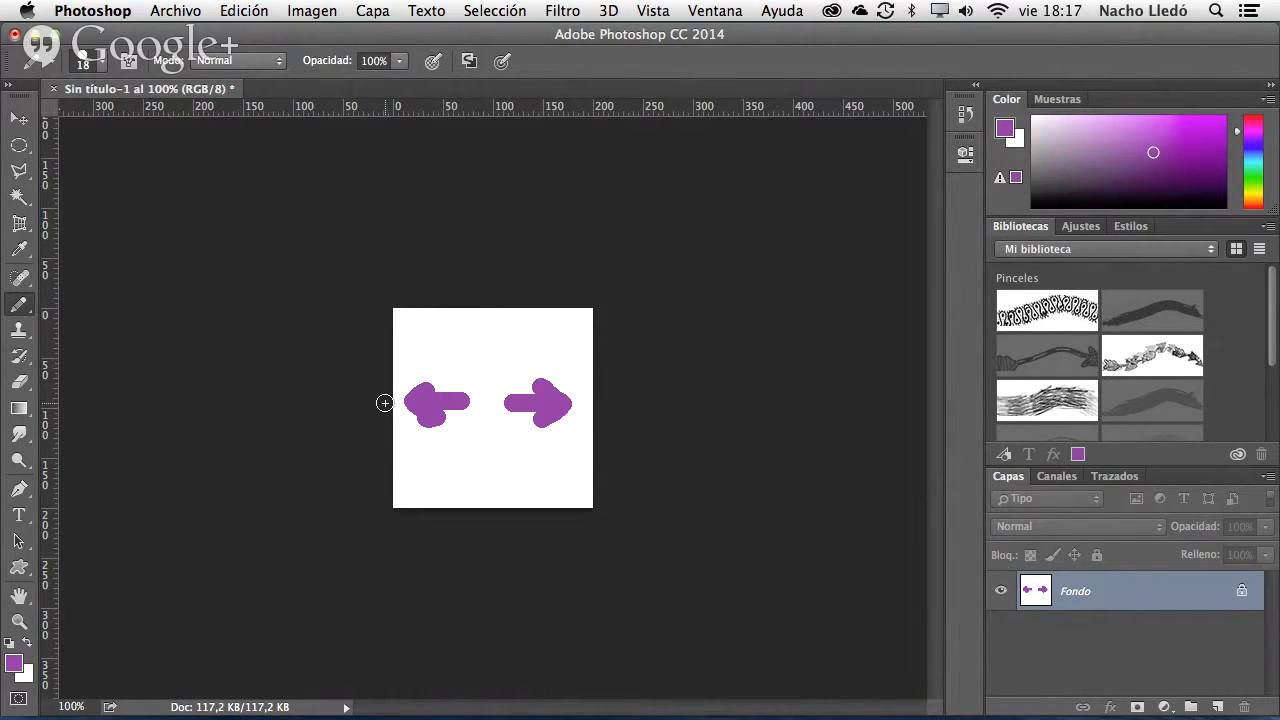
mouse_move(497, 317)
mouse_down()
mouse_move(496, 349)
mouse_move(496, 319)
mouse_move(470, 327)
mouse_move(502, 317)
mouse_move(549, 344)
mouse_up()
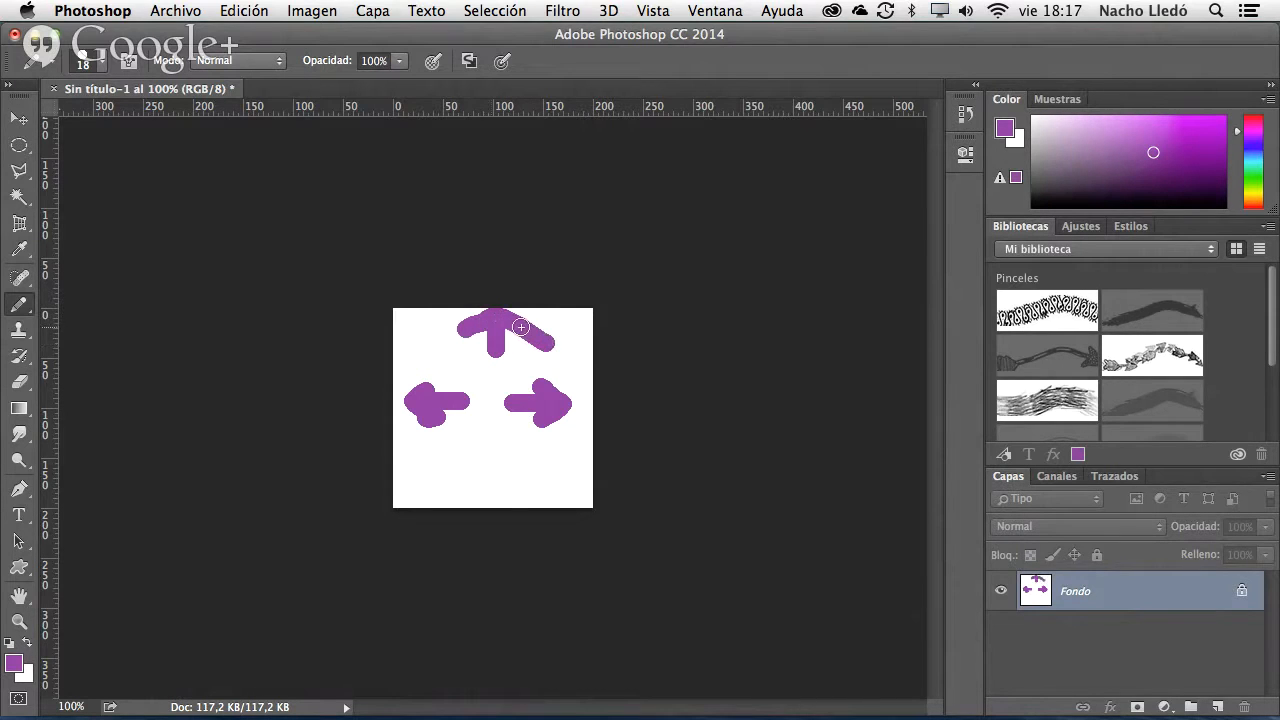
click(497, 497)
mouse_move(492, 457)
mouse_down()
mouse_move(494, 493)
mouse_move(464, 492)
mouse_move(526, 488)
mouse_move(480, 488)
mouse_move(499, 482)
mouse_move(494, 460)
mouse_move(504, 465)
mouse_up()
- Select the whole canvas of arrows with a rectangular marquee and define it as a pattern, keeping the suggested name
click(20, 146)
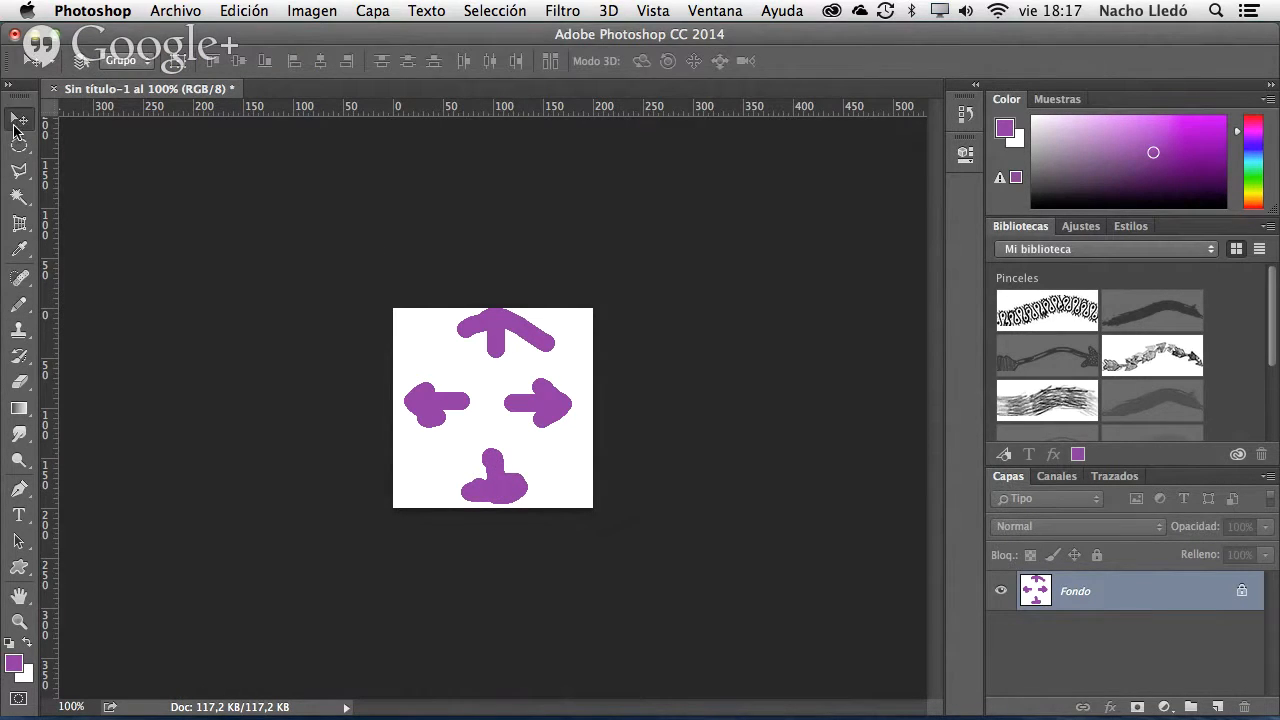
click(24, 150)
click(150, 142)
drag(393, 308, 694, 574)
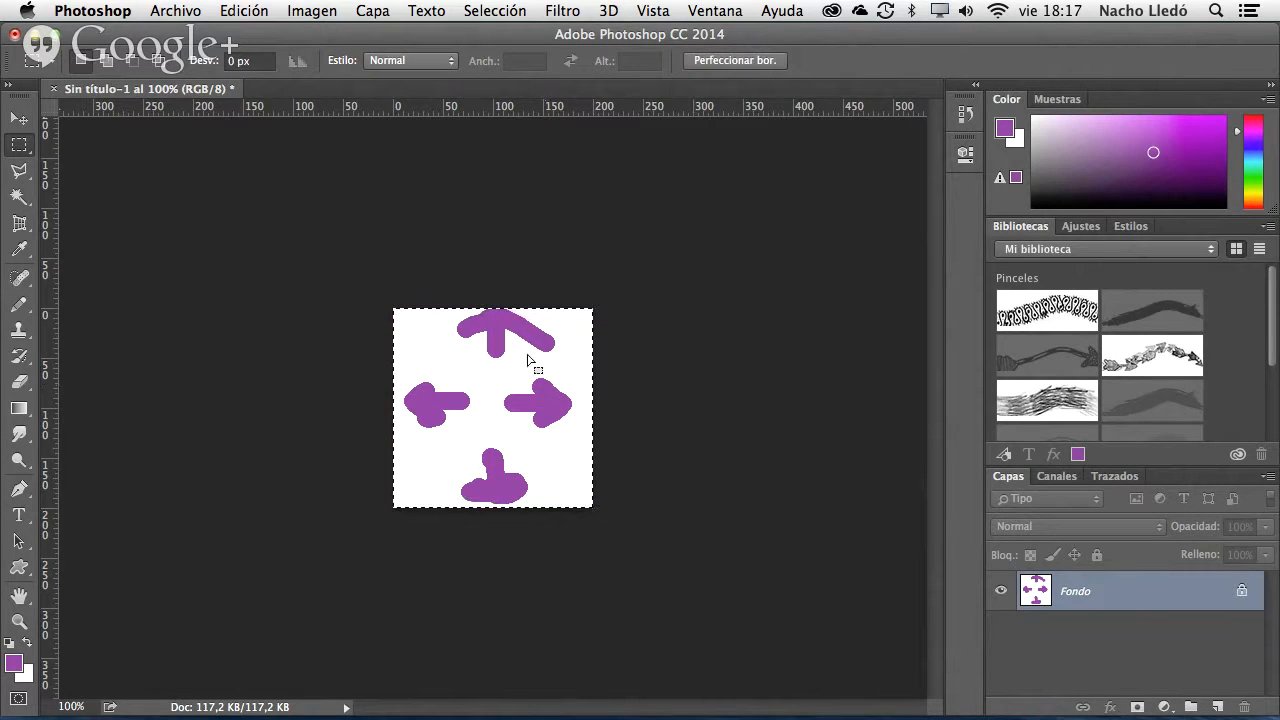
click(172, 9)
mouse_move(240, 10)
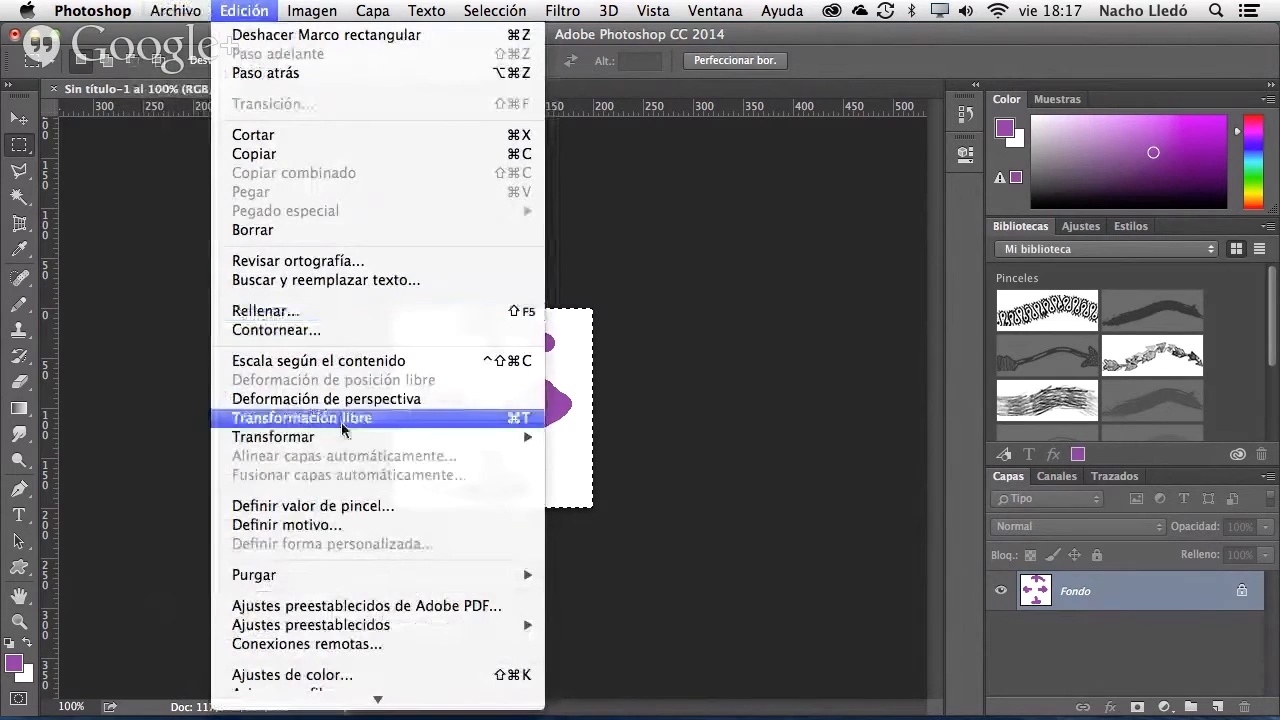
click(375, 526)
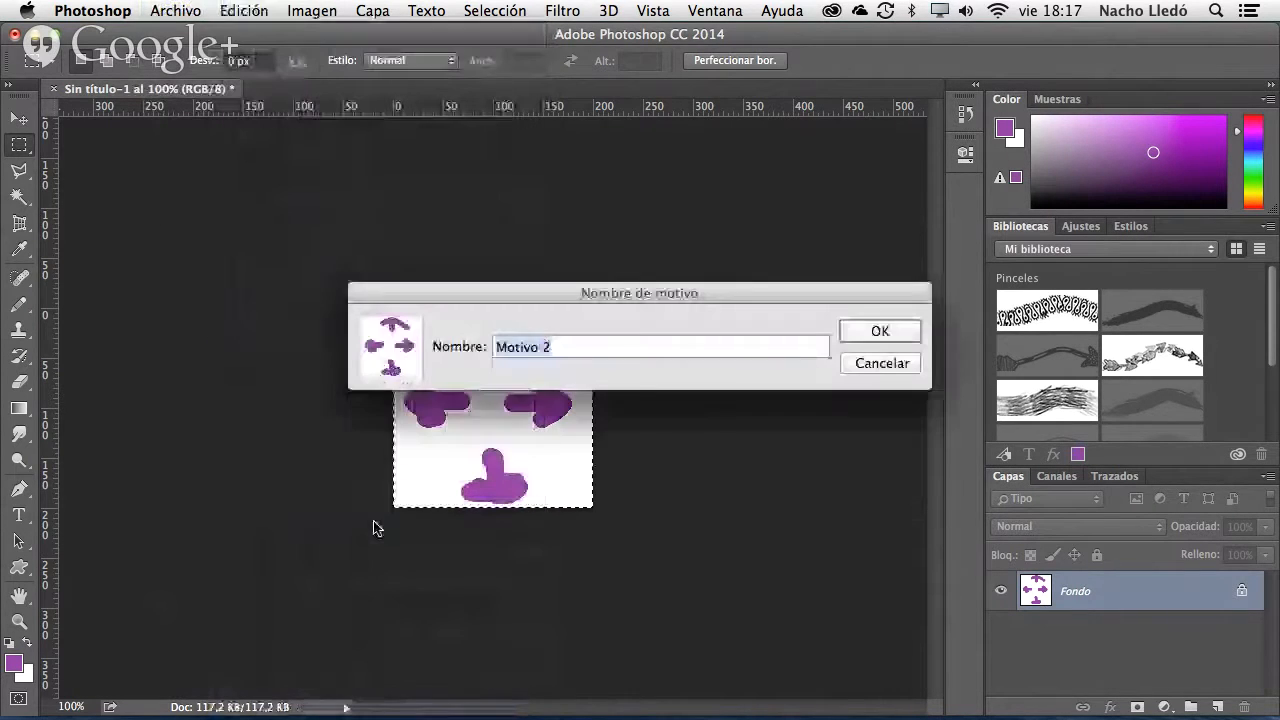
click(877, 332)
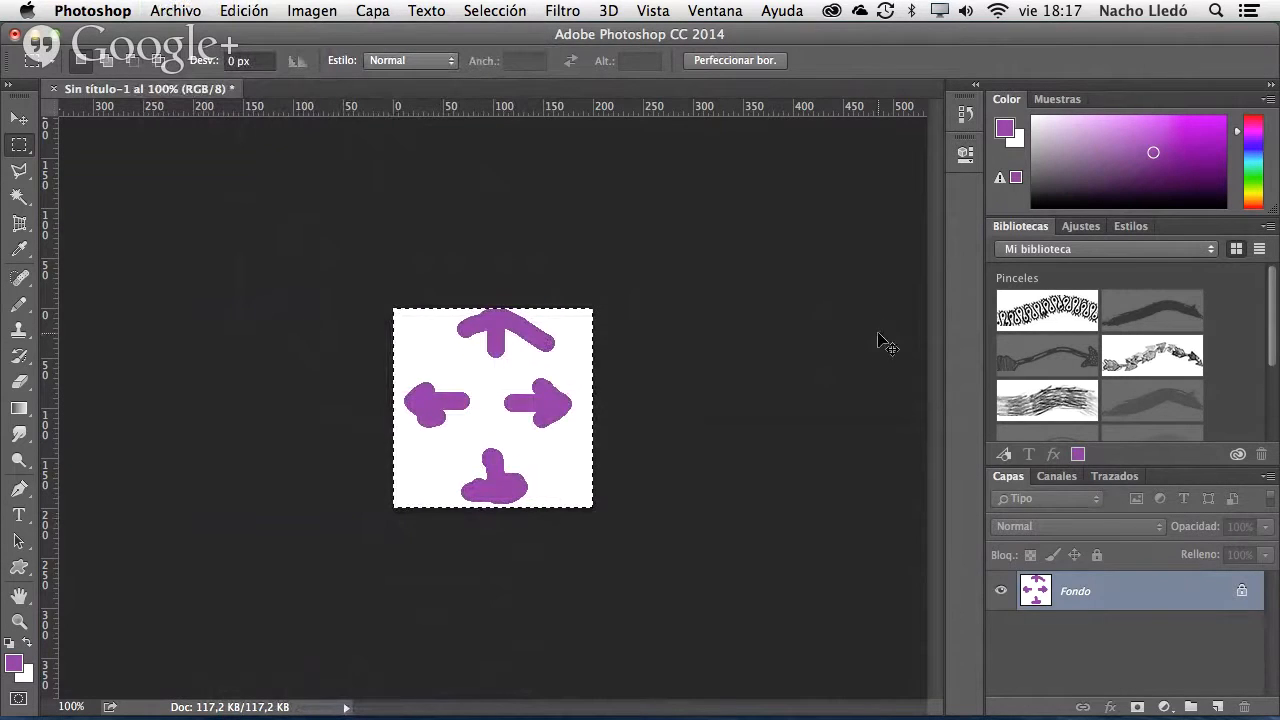
- Create a second document named 200 with a width and height of 2000 pixels each
key(super+n)
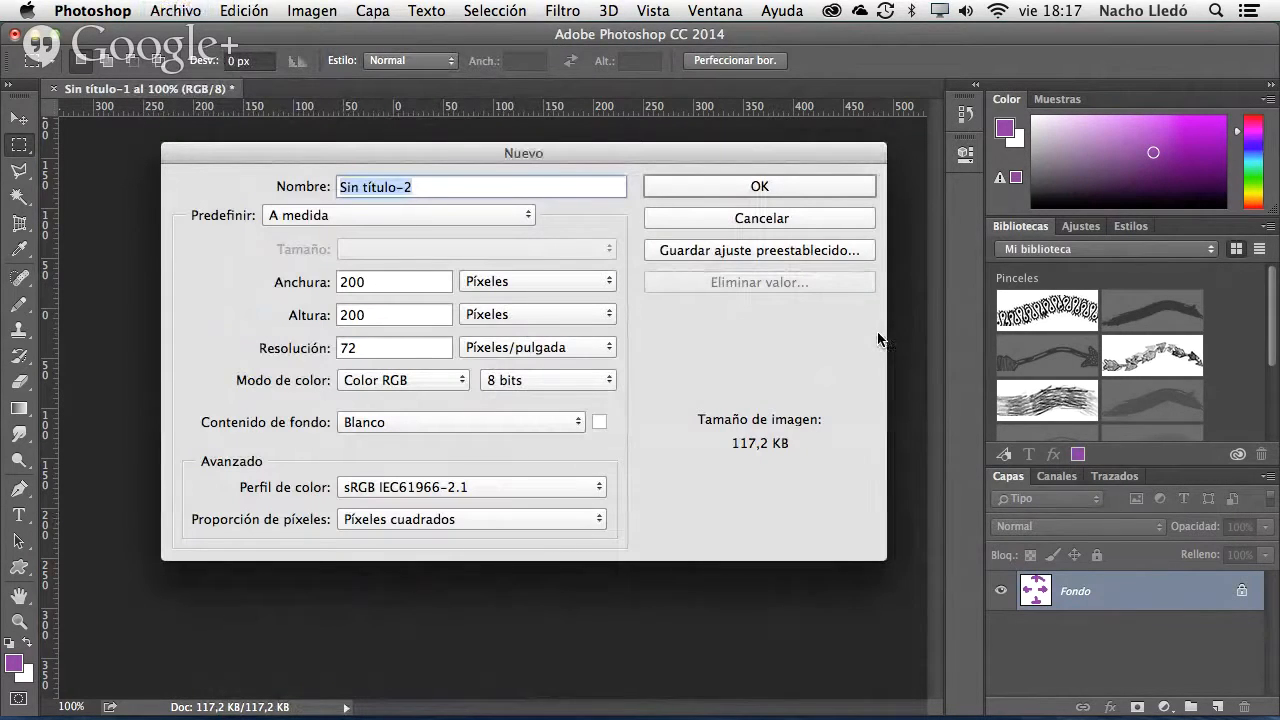
text(4)
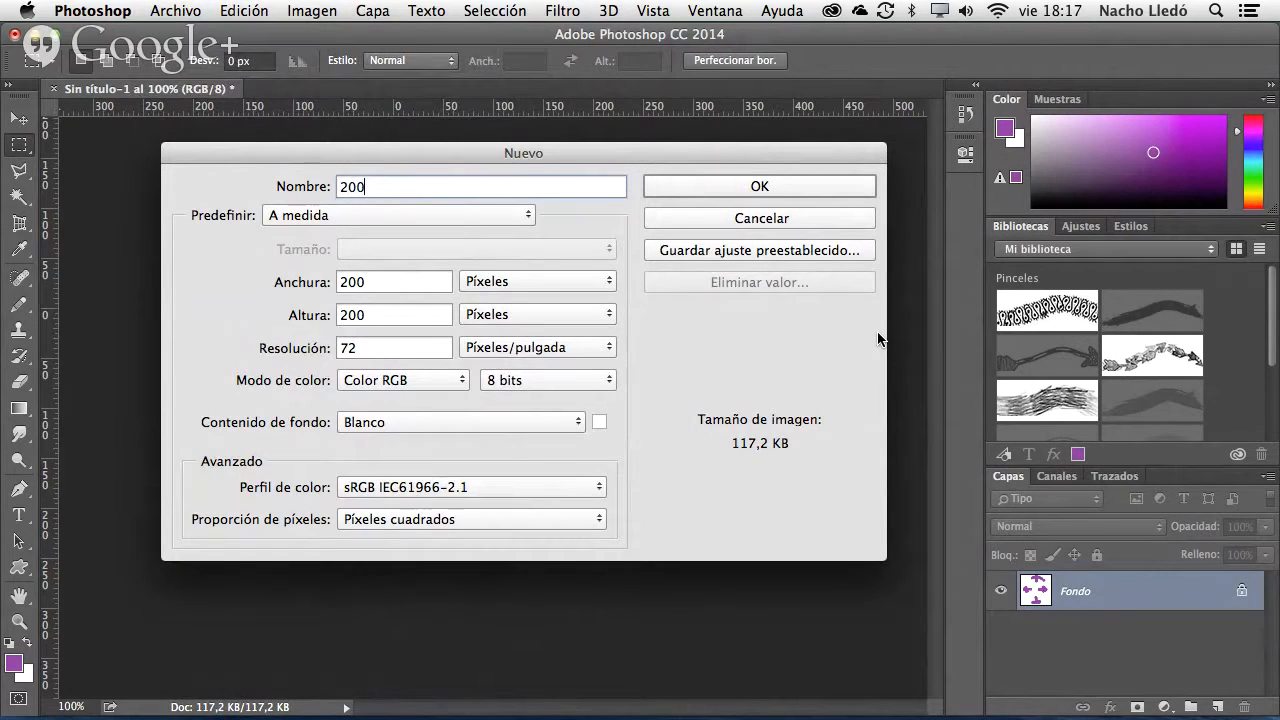
key(Tab)
text(2000)
key(Tab)
text(2000)
key(Tab)
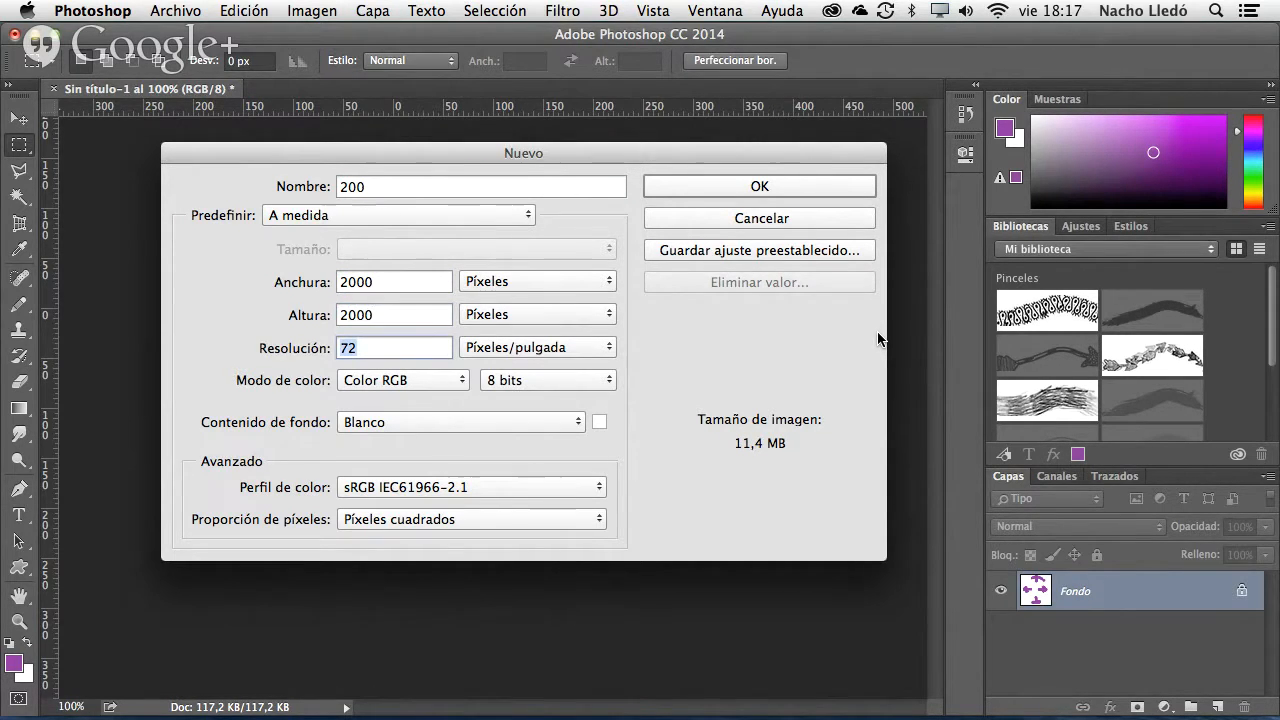
key(Return)
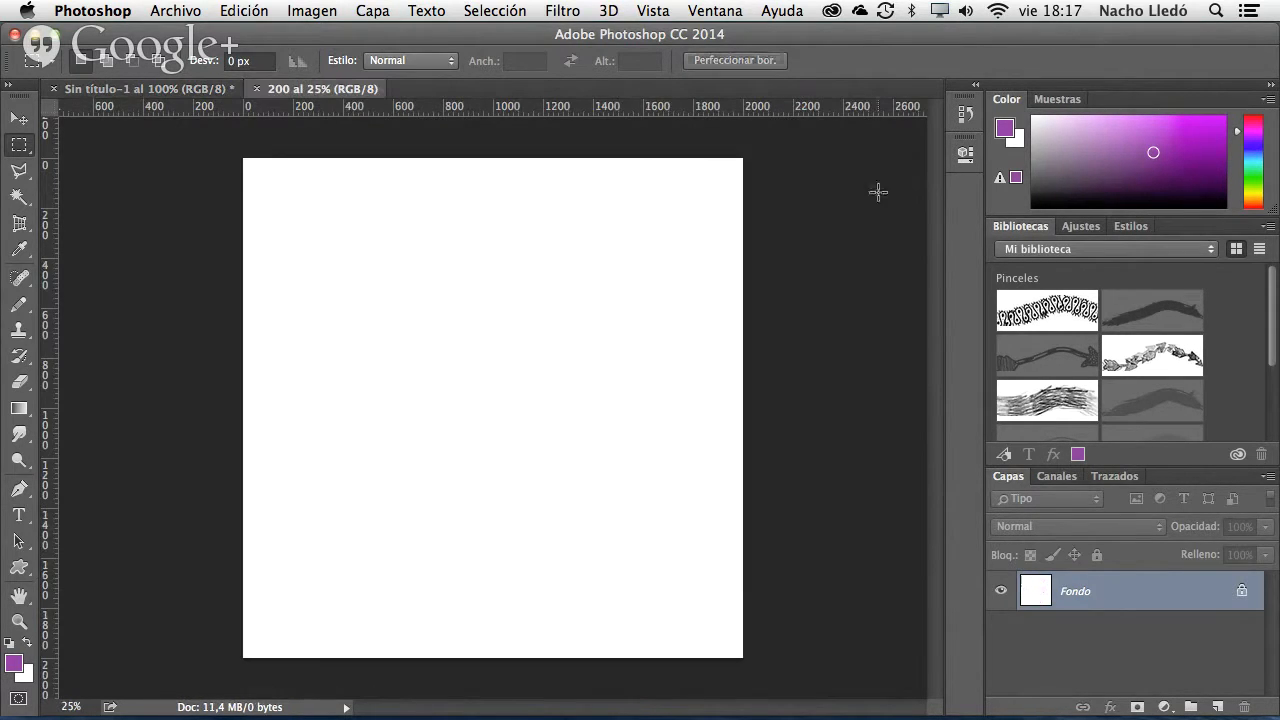
- Fill the blank 2000-pixel document with the custom purple arrow pattern, and close the document without saving it
click(307, 9)
mouse_move(243, 10)
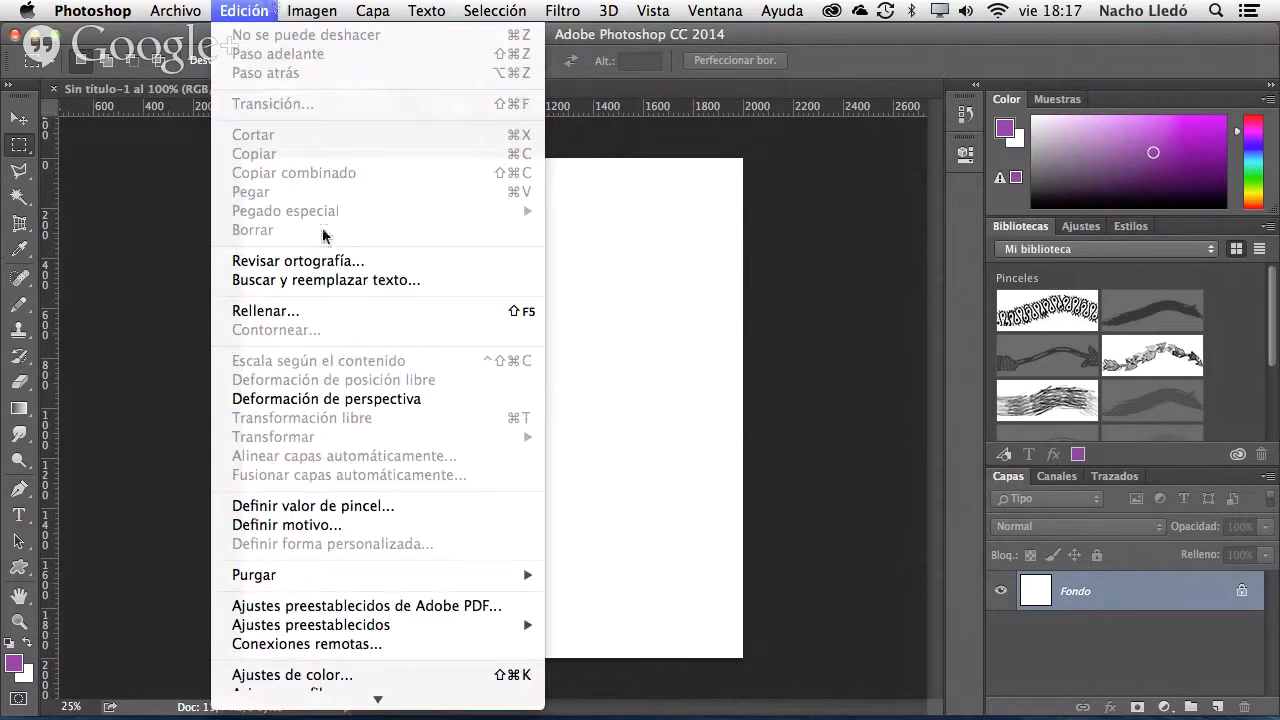
click(321, 320)
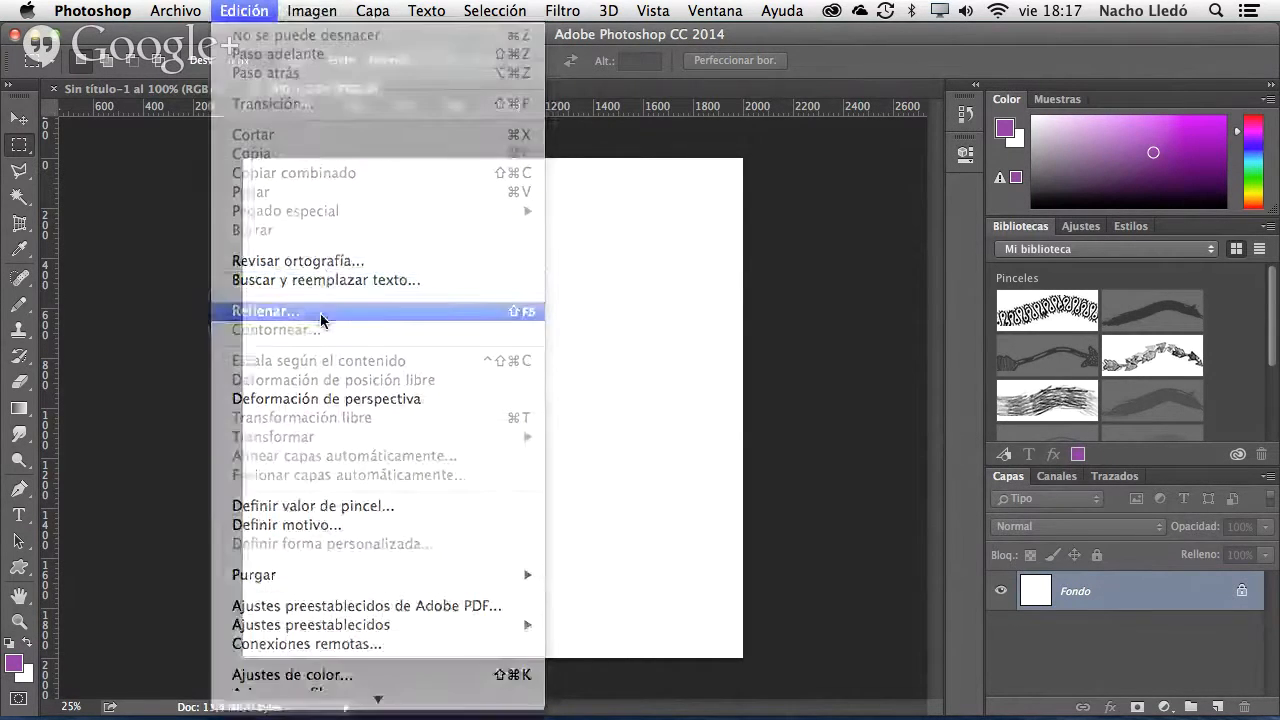
click(428, 257)
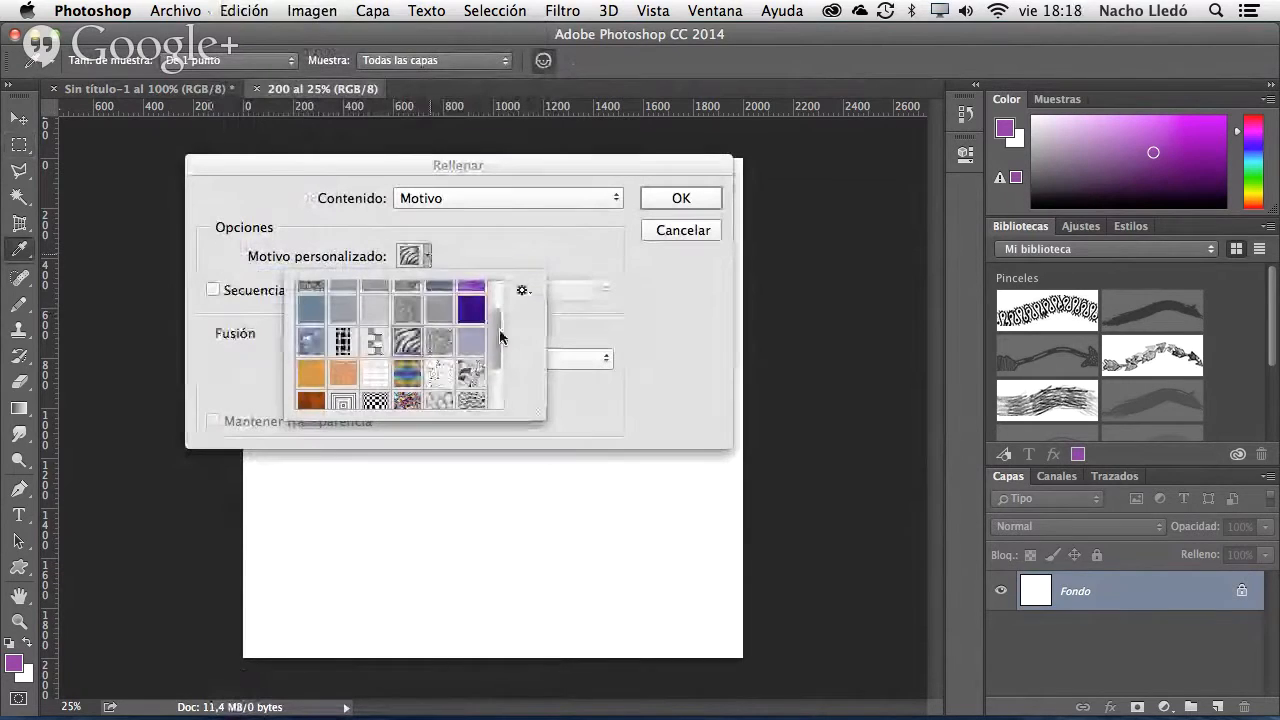
scroll(480, 380, down, 2)
click(408, 394)
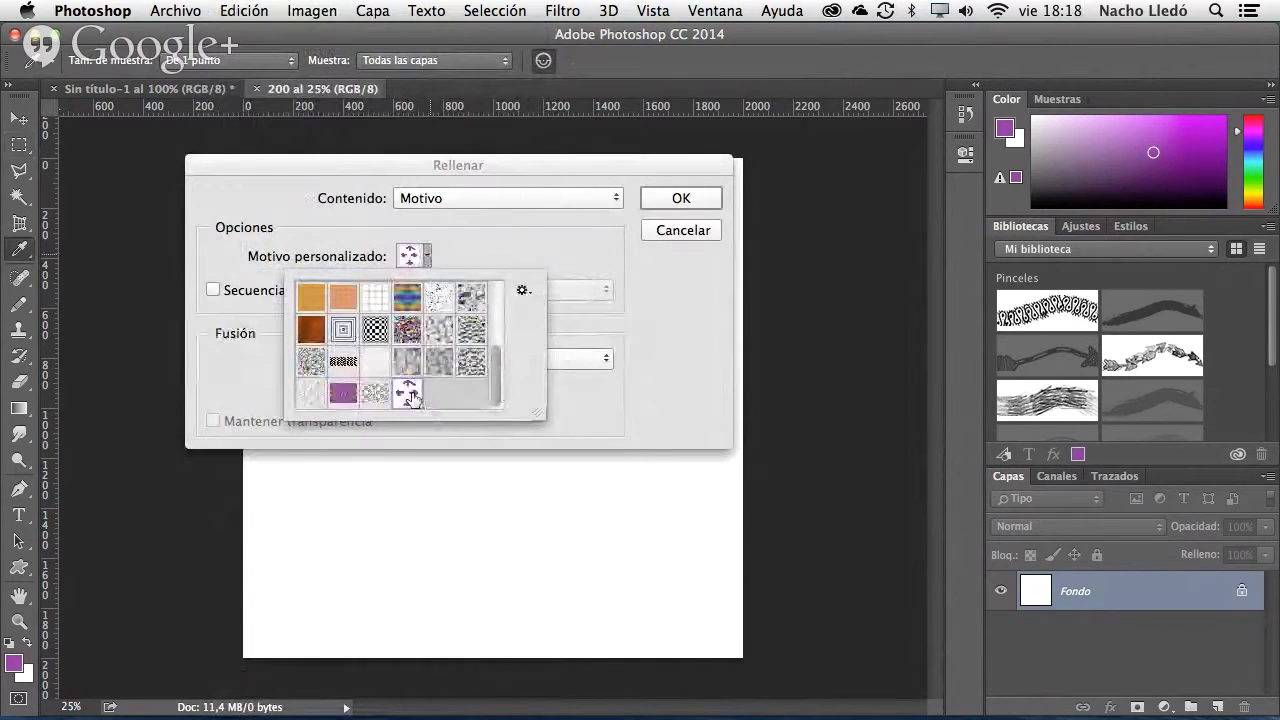
click(678, 203)
click(678, 205)
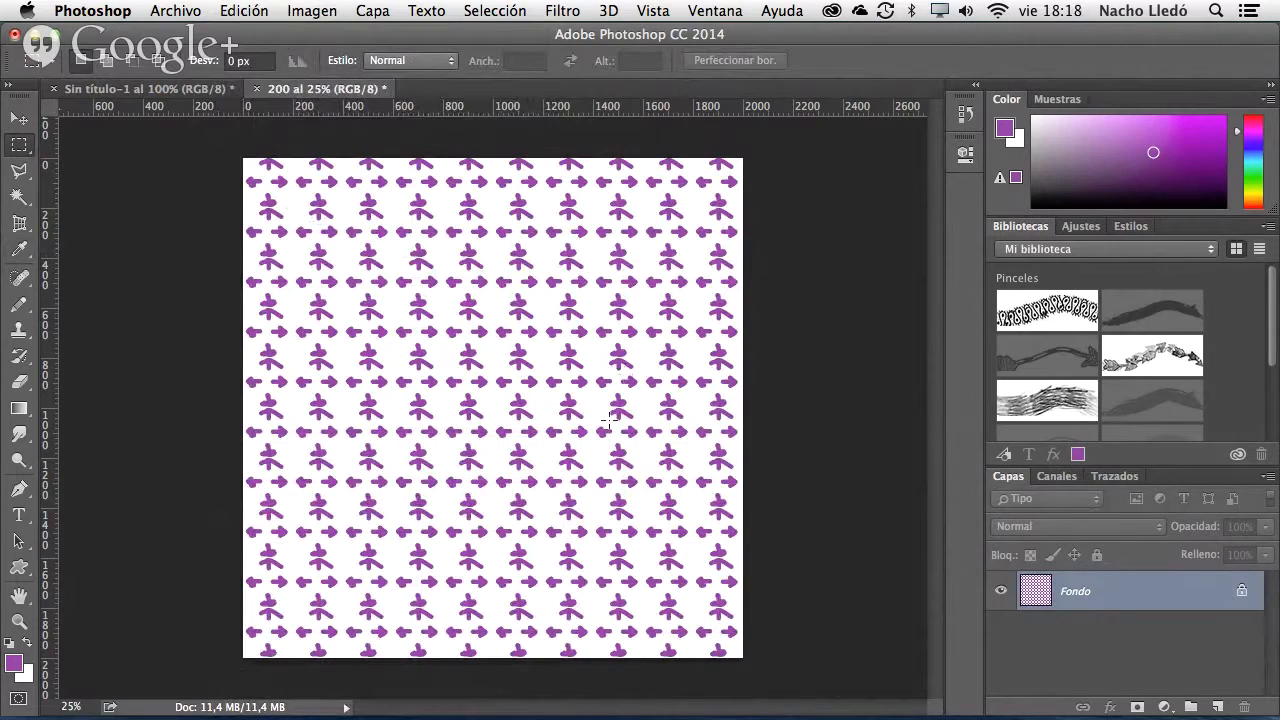
click(256, 89)
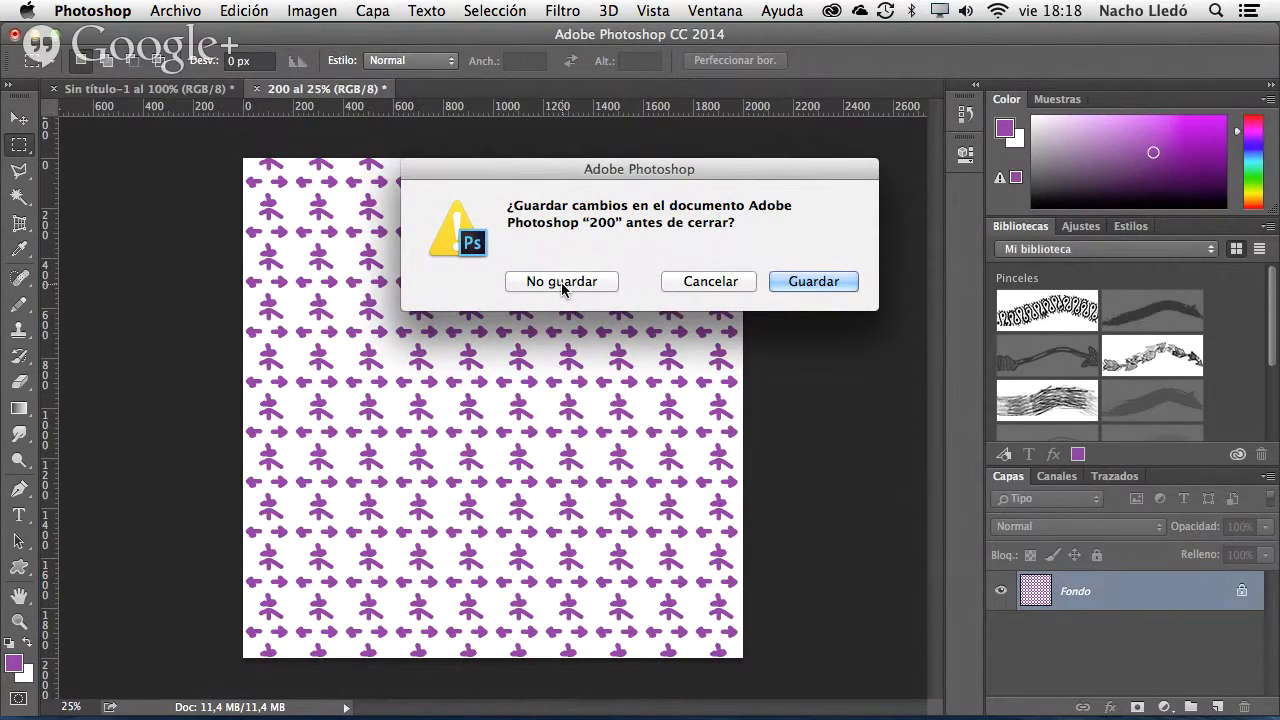
click(562, 283)
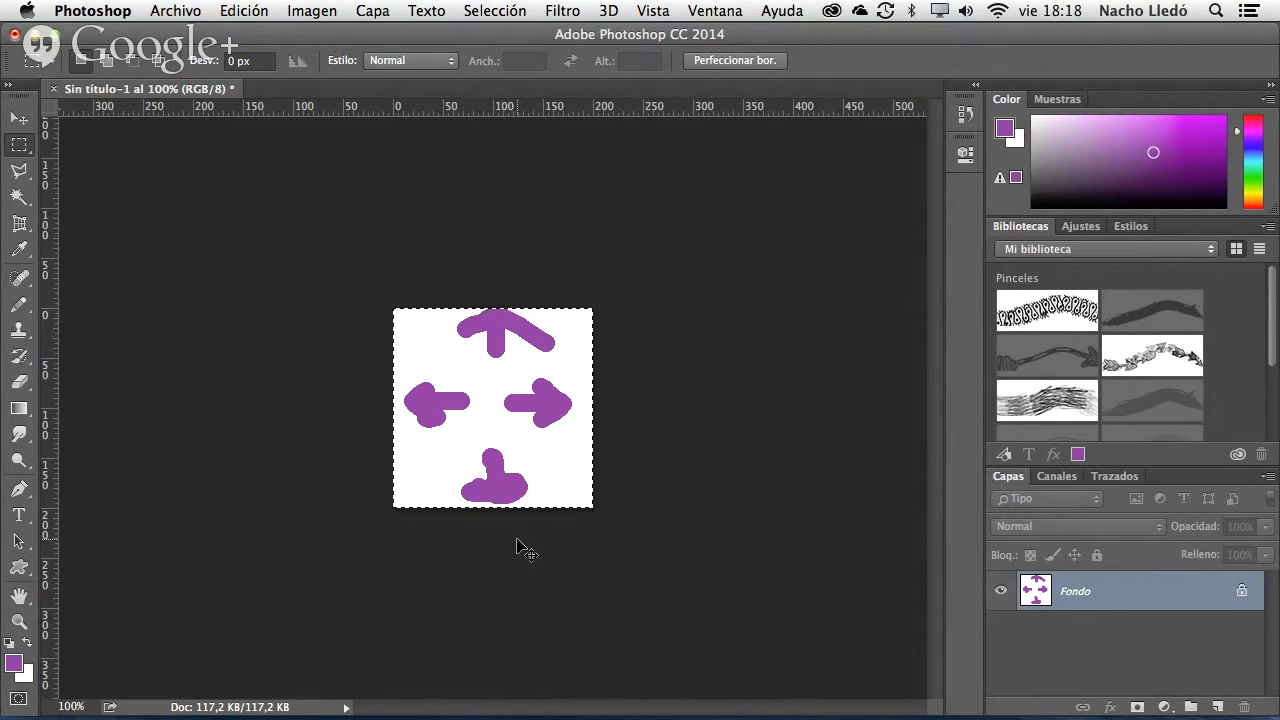
- Add the 00 otras folder from Botanica in Dropbox to the favourites and open Arabesco 002.jpg from it
key(super+n)
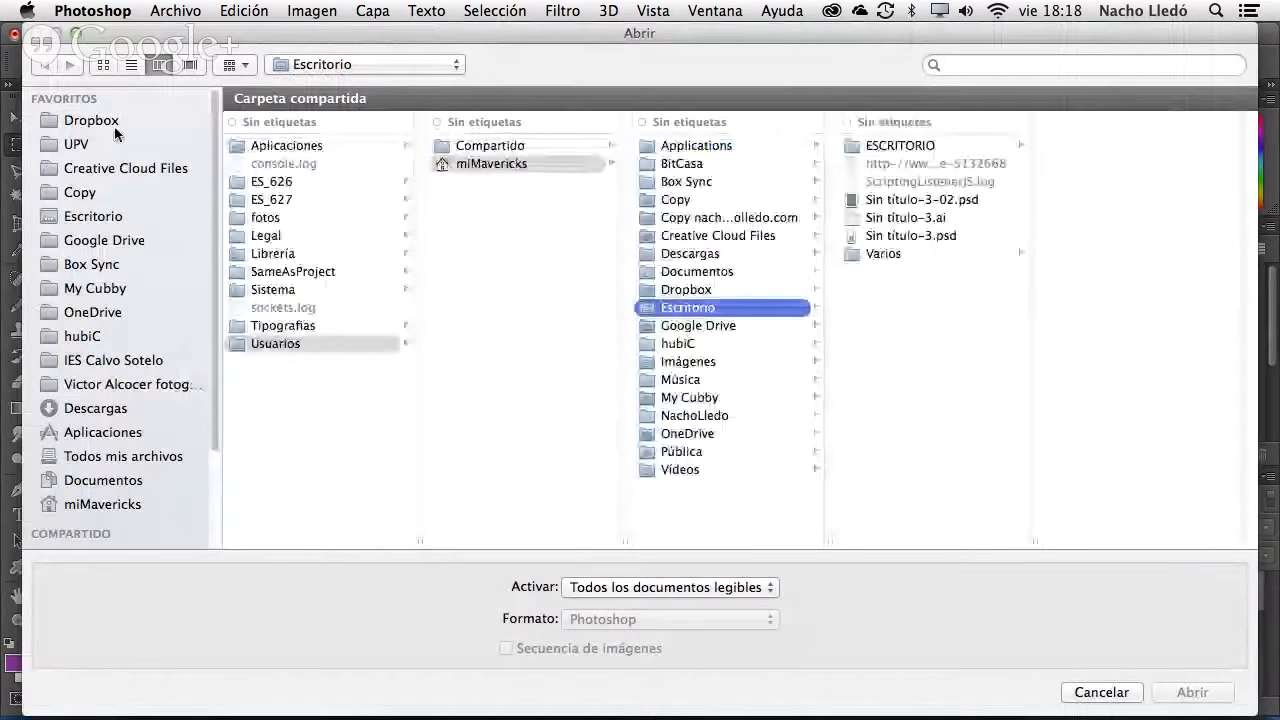
click(115, 128)
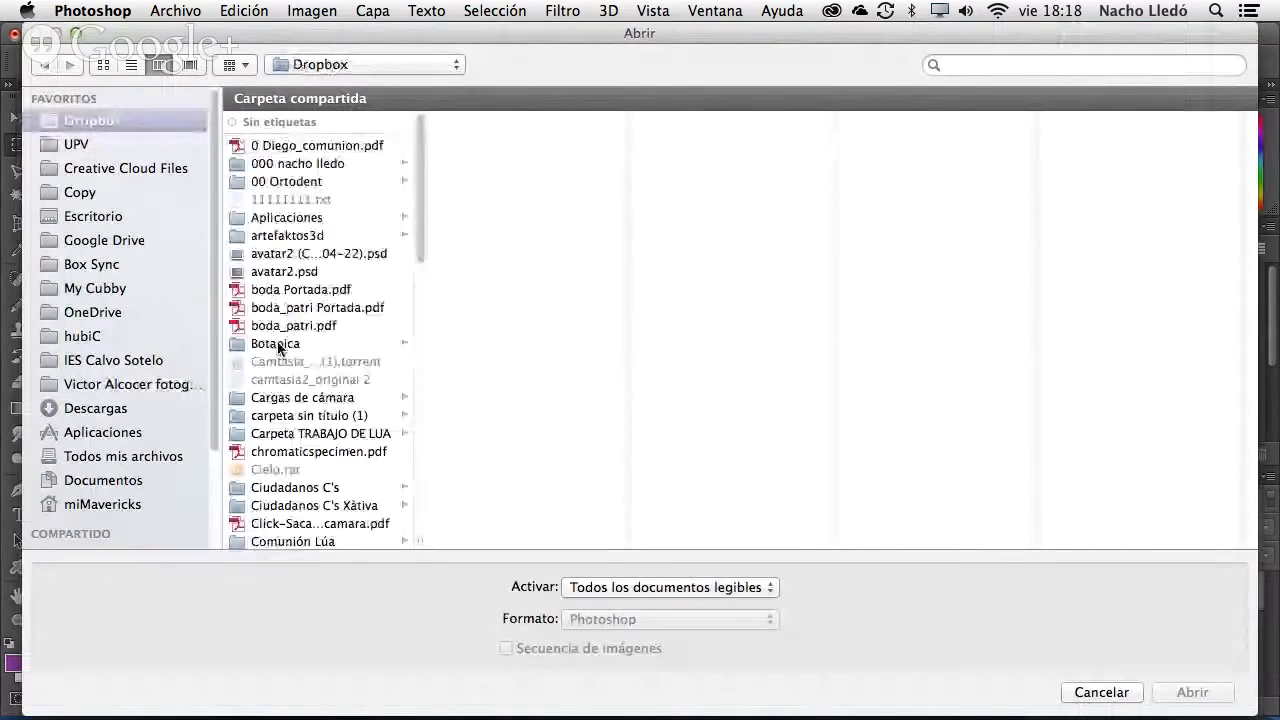
click(277, 344)
drag(503, 150, 97, 146)
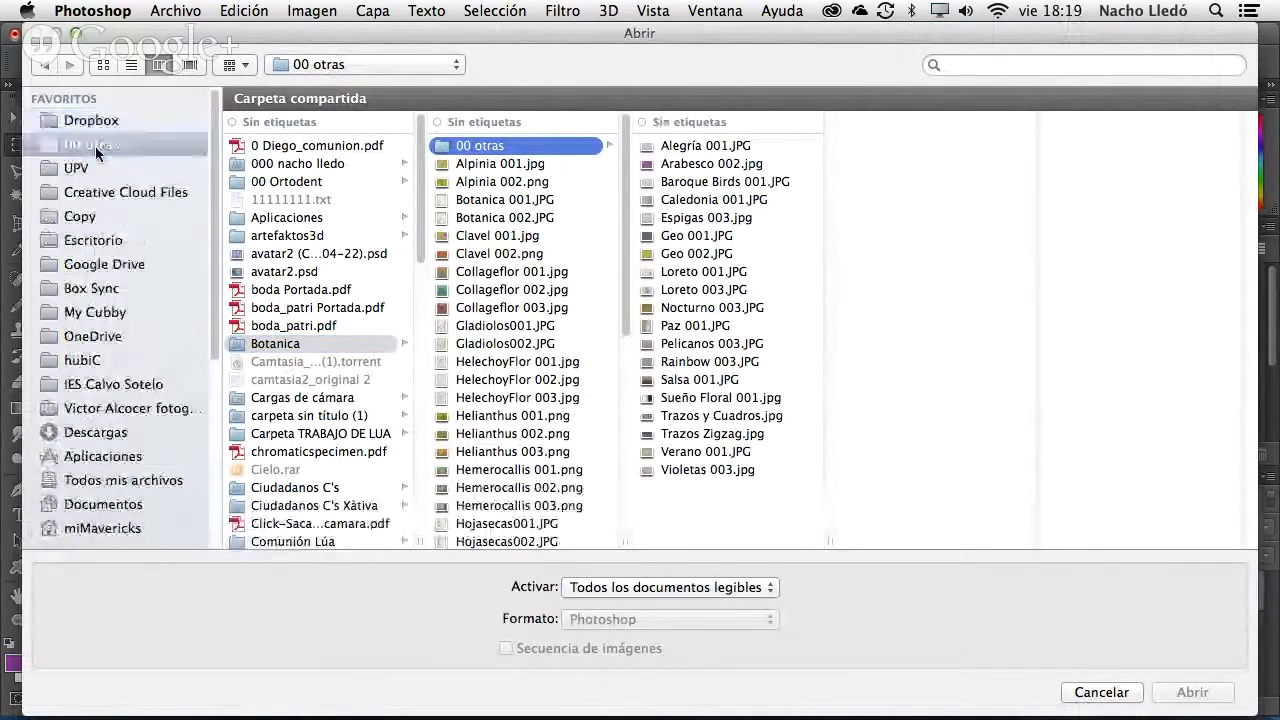
click(718, 148)
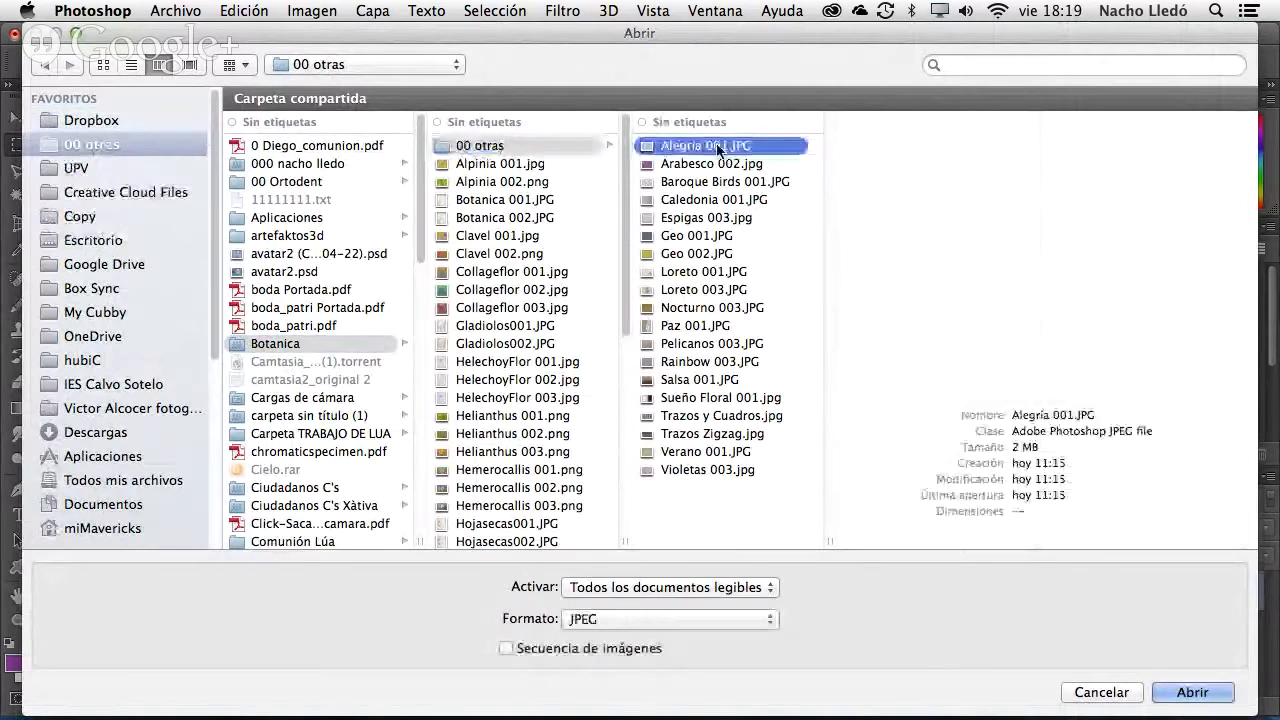
click(708, 166)
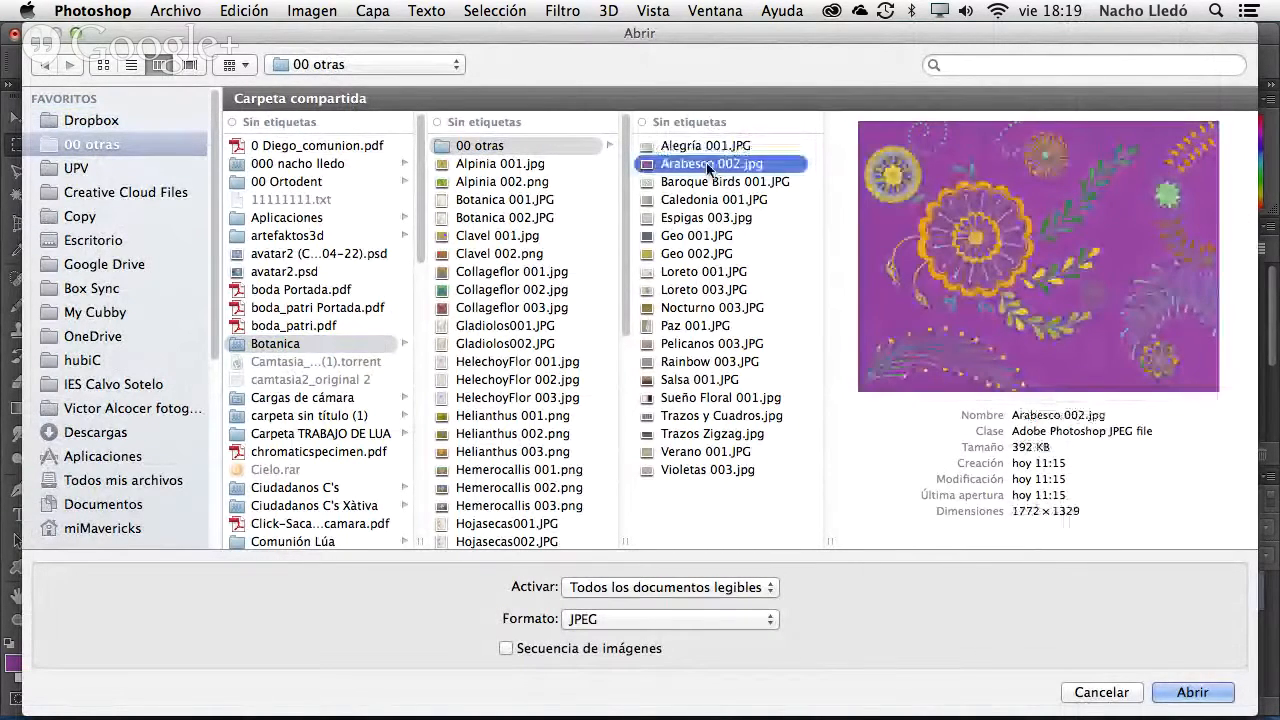
click(1203, 696)
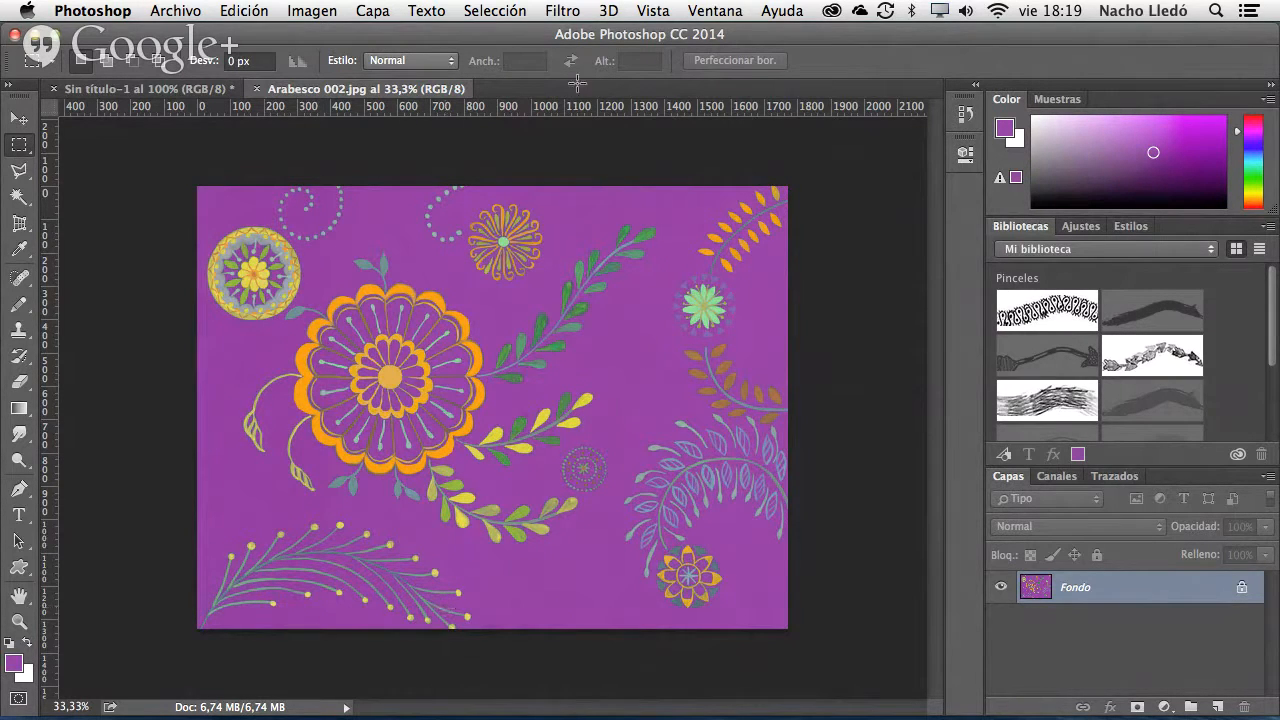
- Resize the Arabesco image to a width of 400 pixels, with width and height linked
click(314, 11)
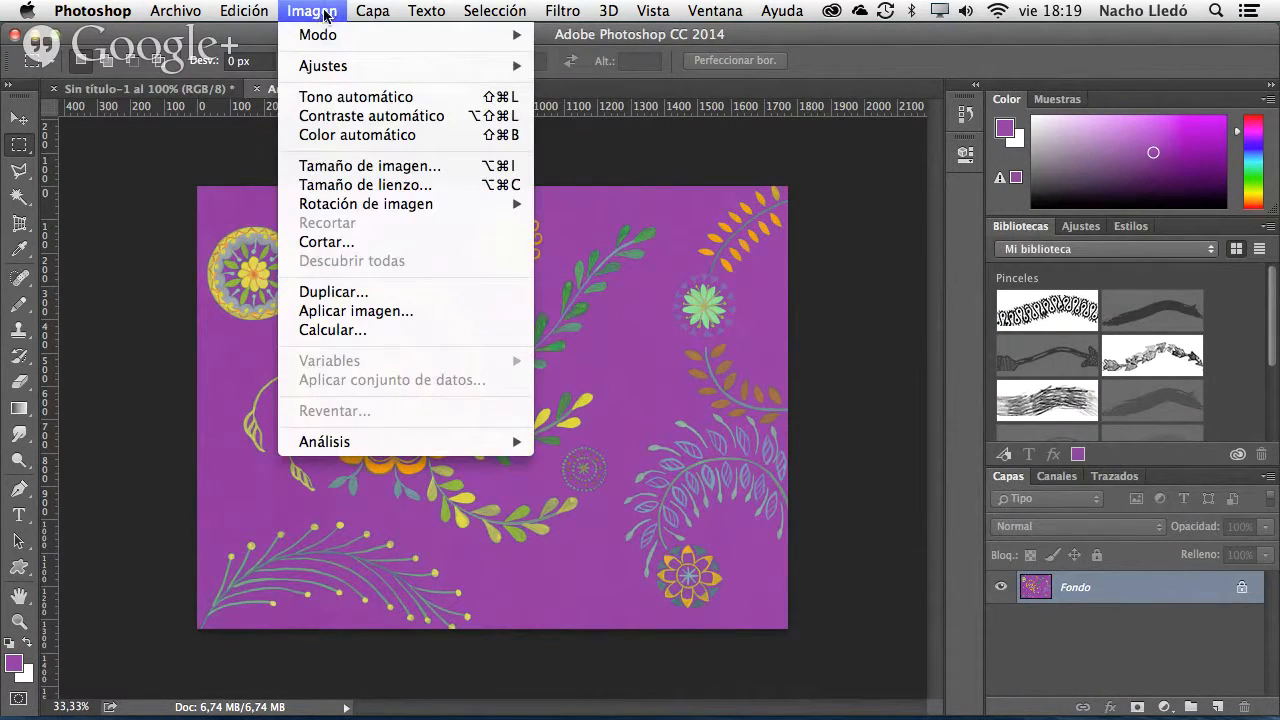
click(381, 174)
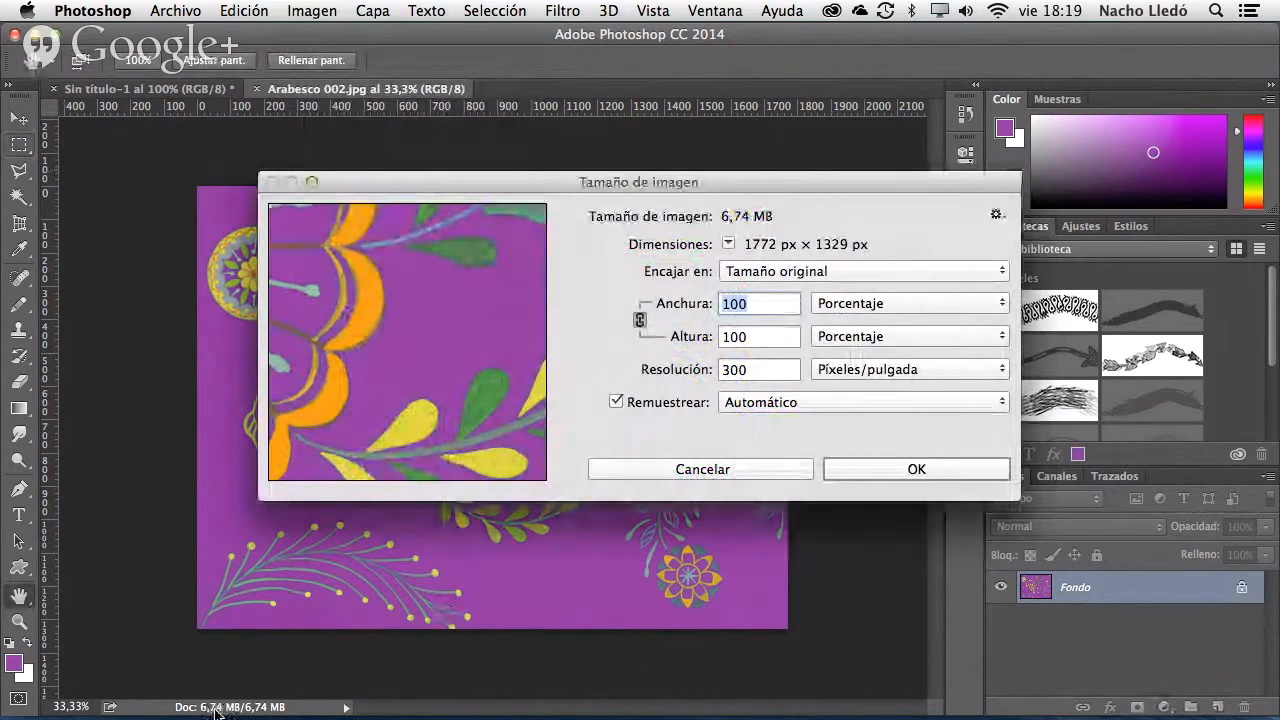
mouse_move(205, 716)
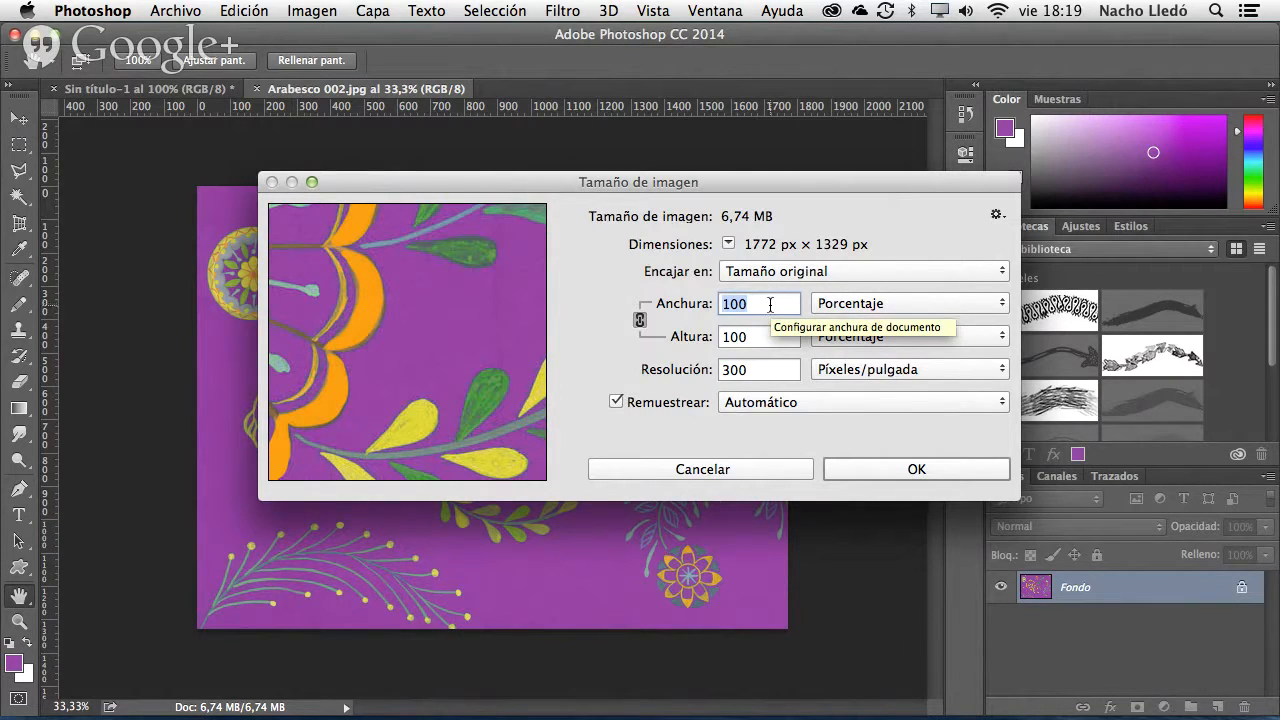
click(903, 305)
click(886, 322)
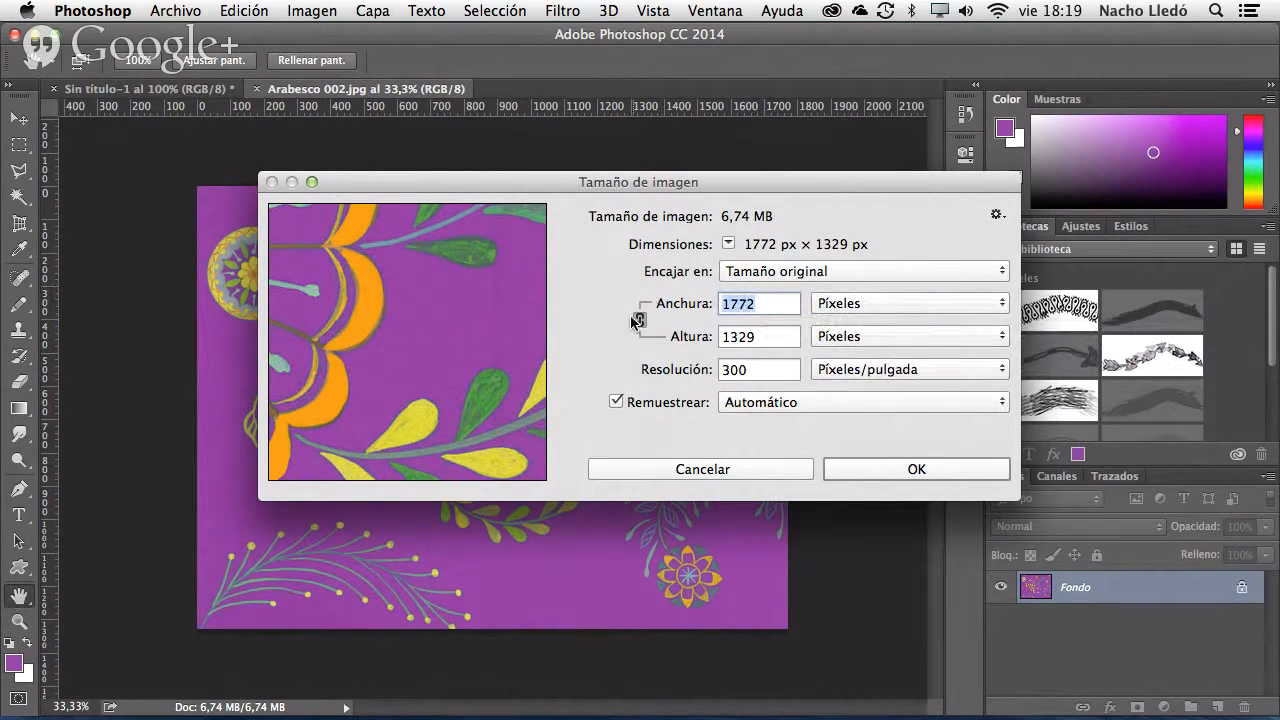
text(200)
key(BackSpace)
key(BackSpace)
key(BackSpace)
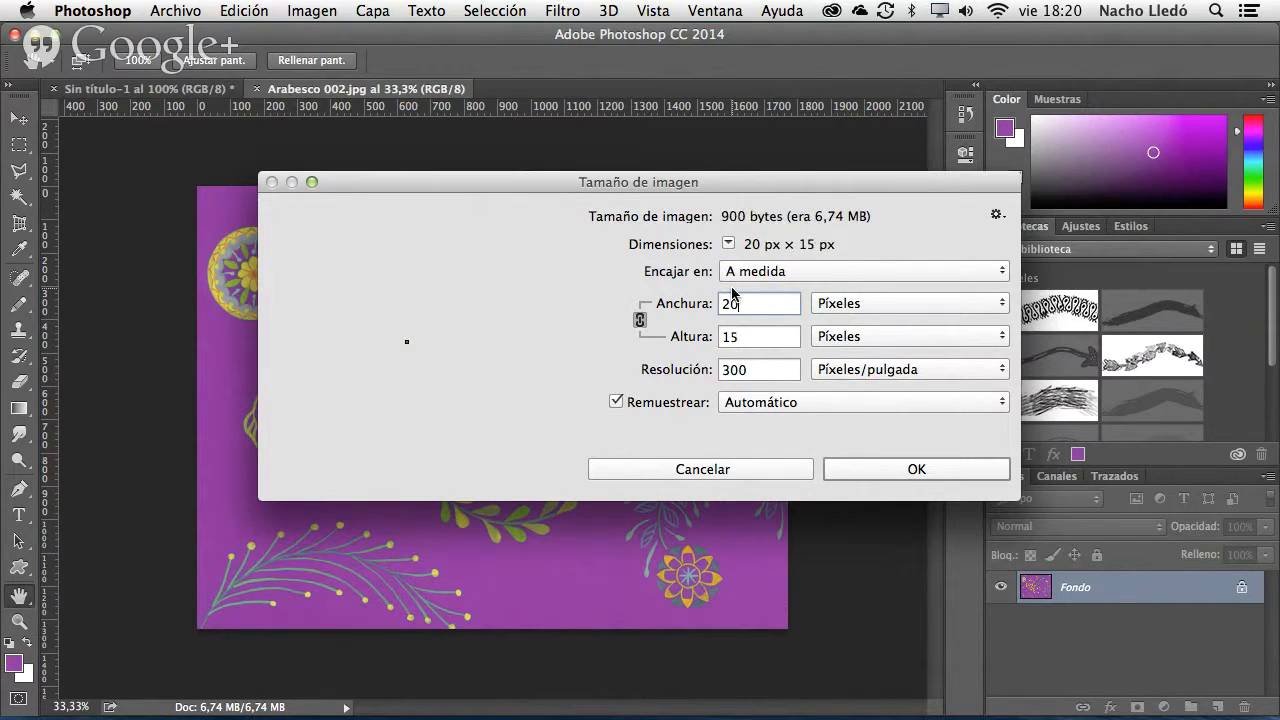
text(400)
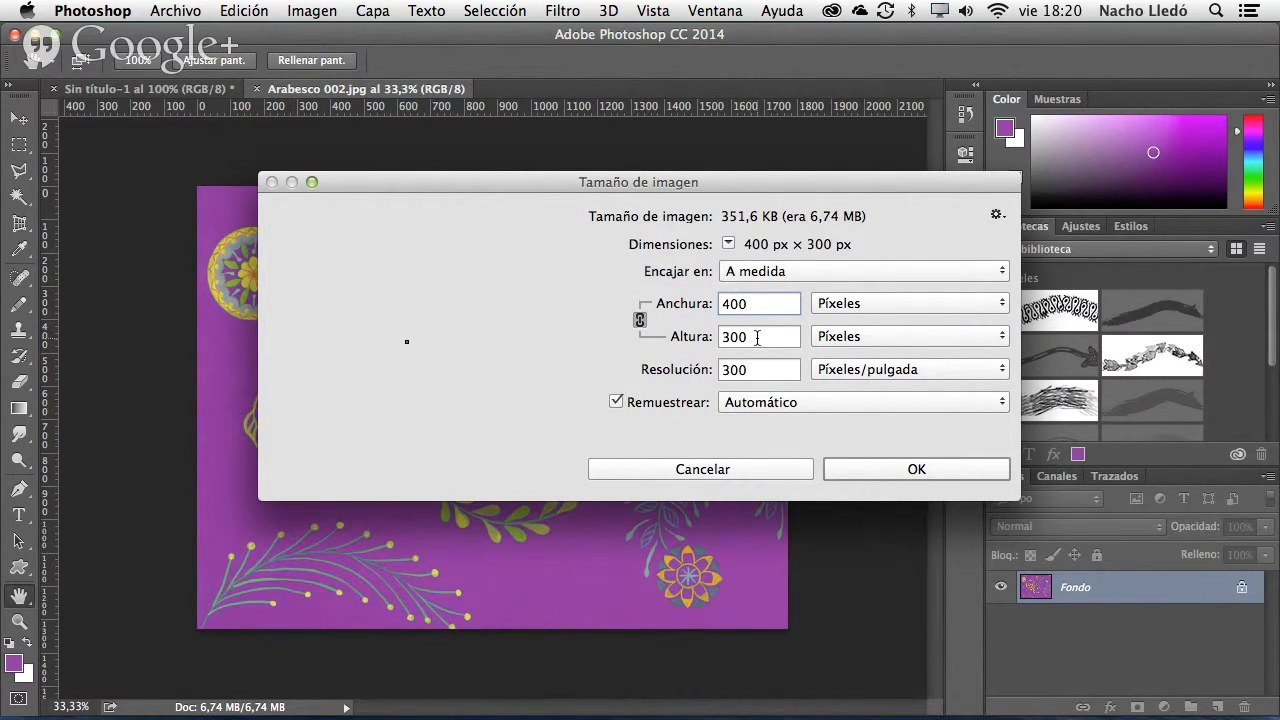
click(917, 470)
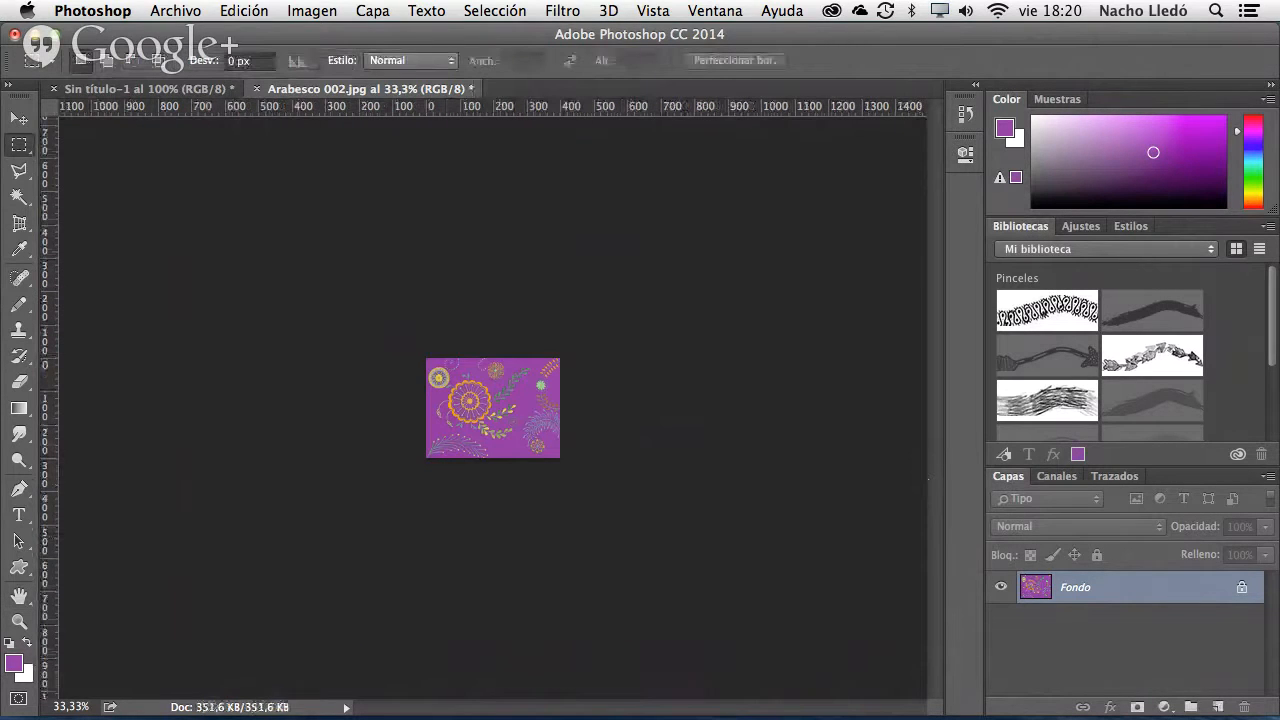
- Select the whole Arabesco image with a rectangular marquee and define it as a pattern, keeping the suggested name Arabesco 002.jpg
double_click(22, 598)
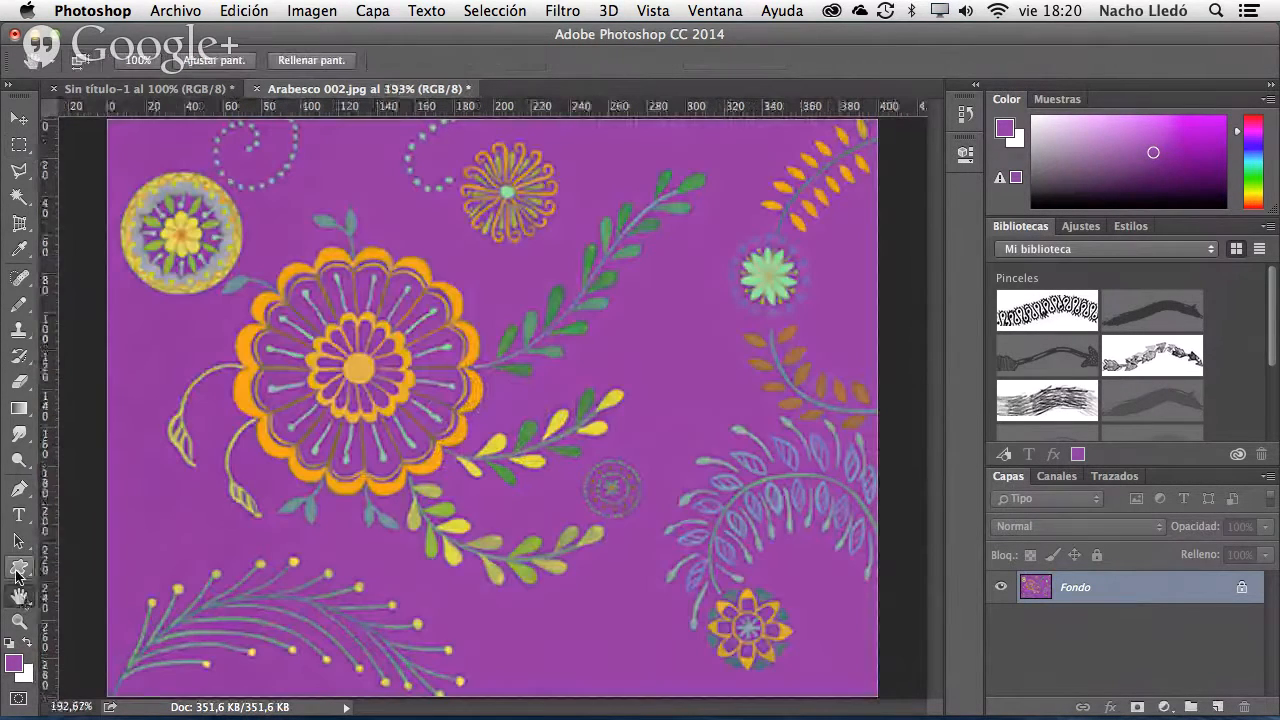
click(20, 621)
double_click(22, 622)
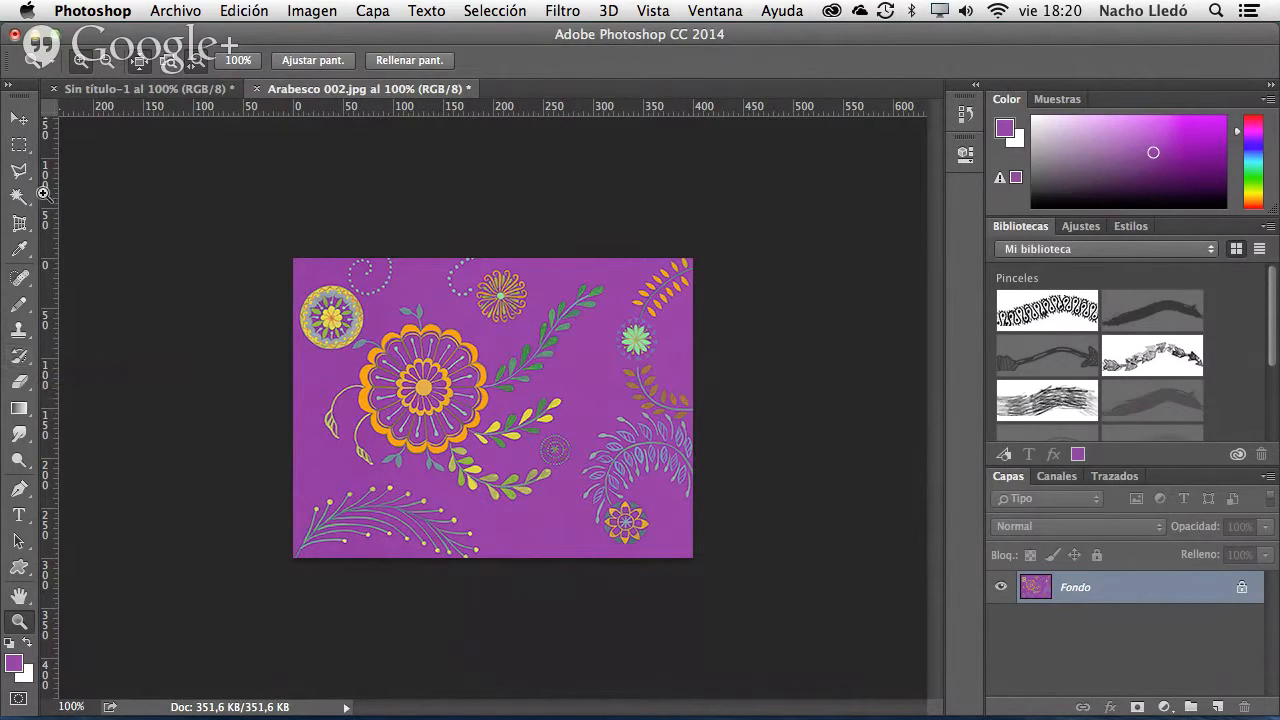
click(21, 152)
drag(271, 229, 748, 593)
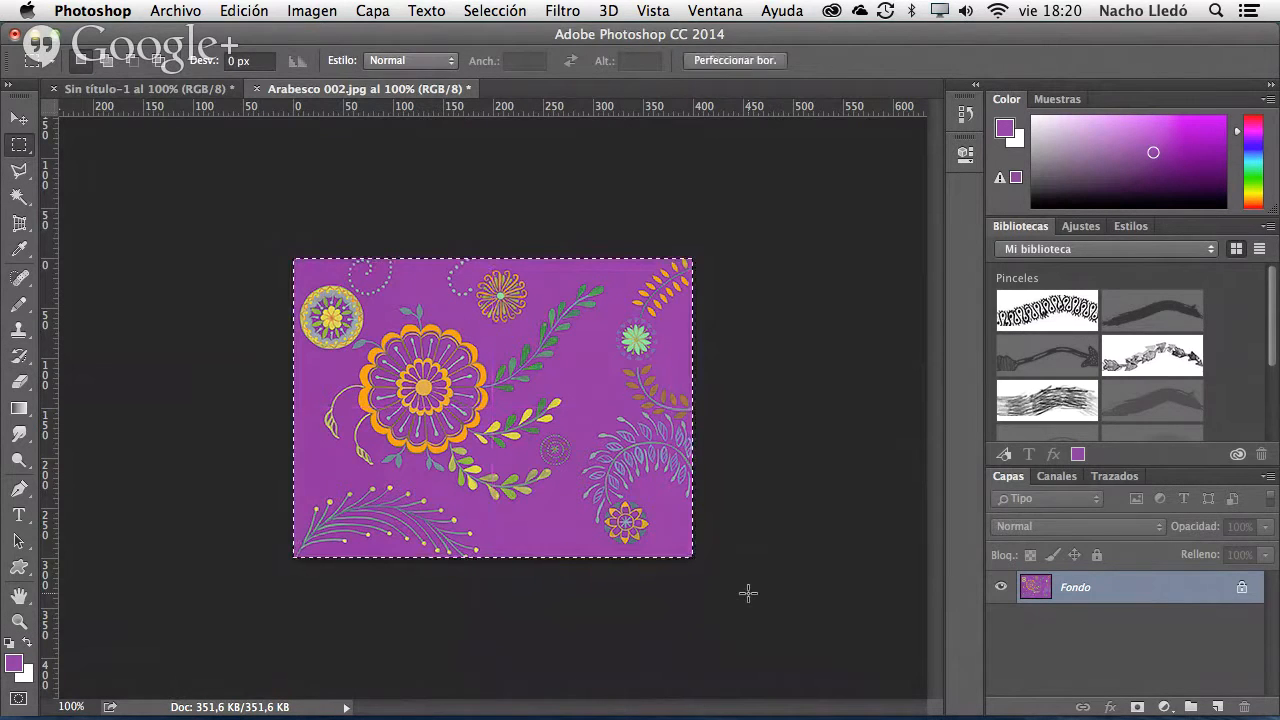
click(244, 10)
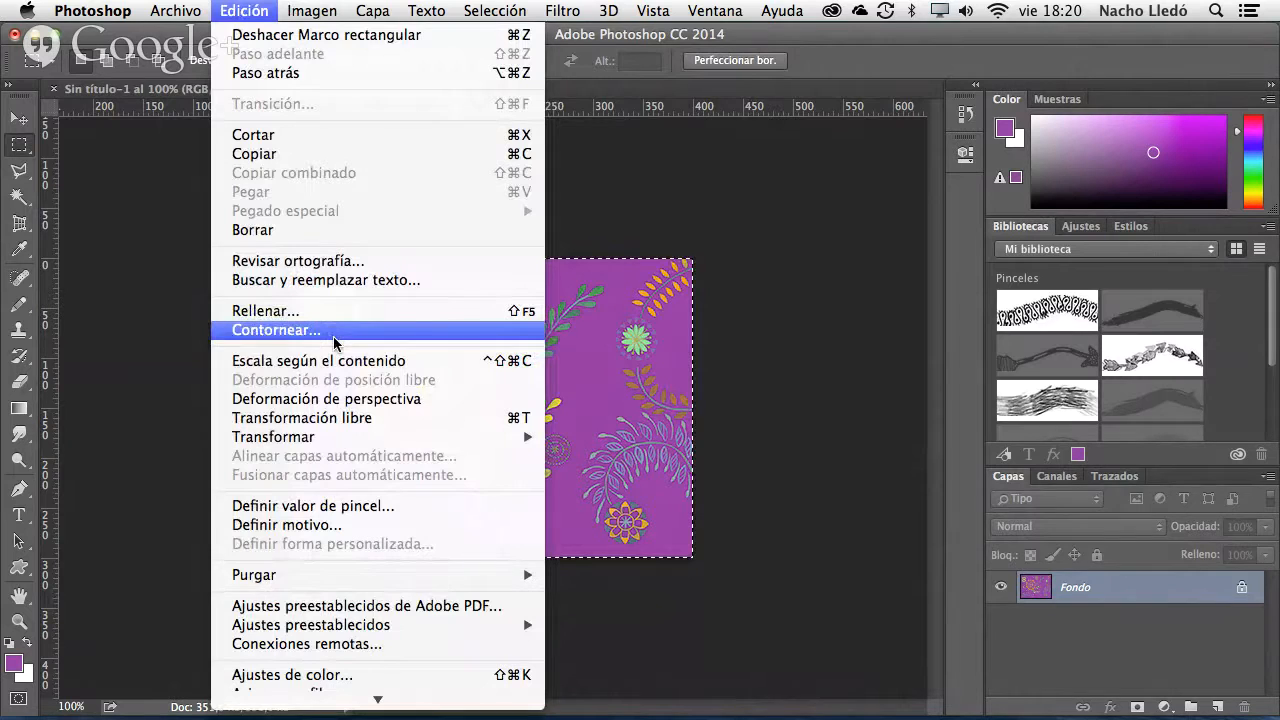
click(374, 525)
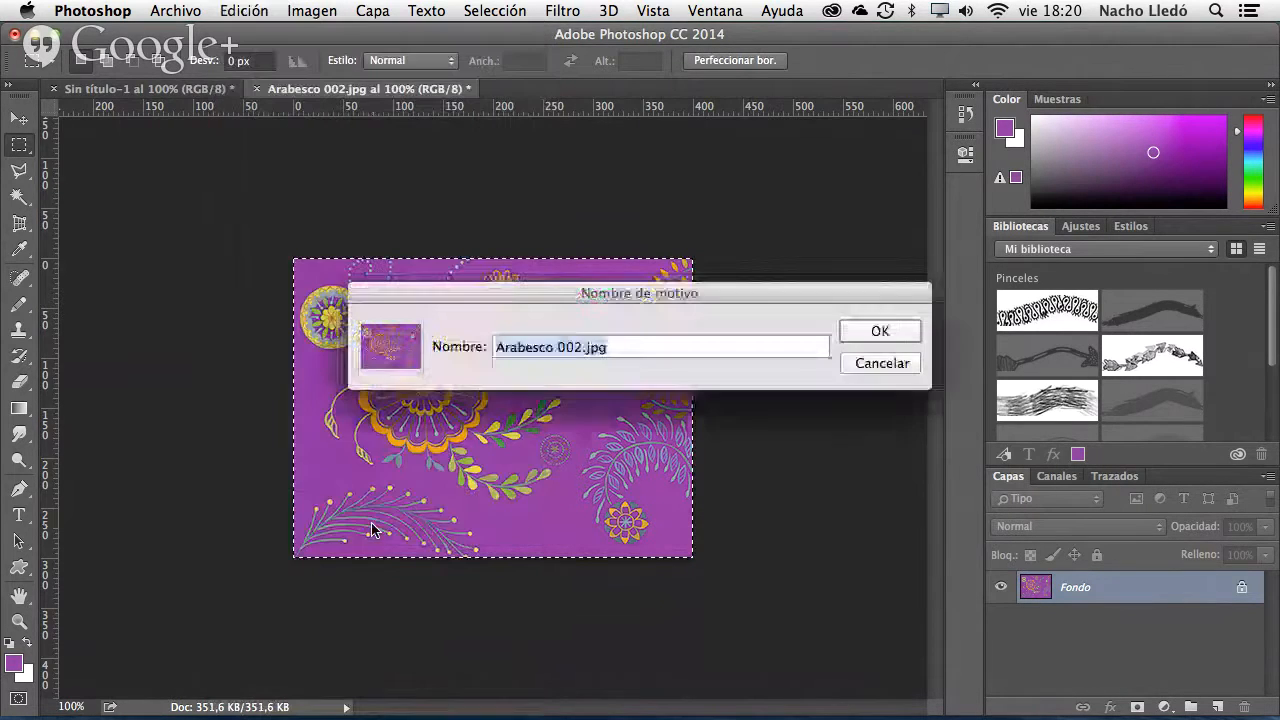
click(877, 332)
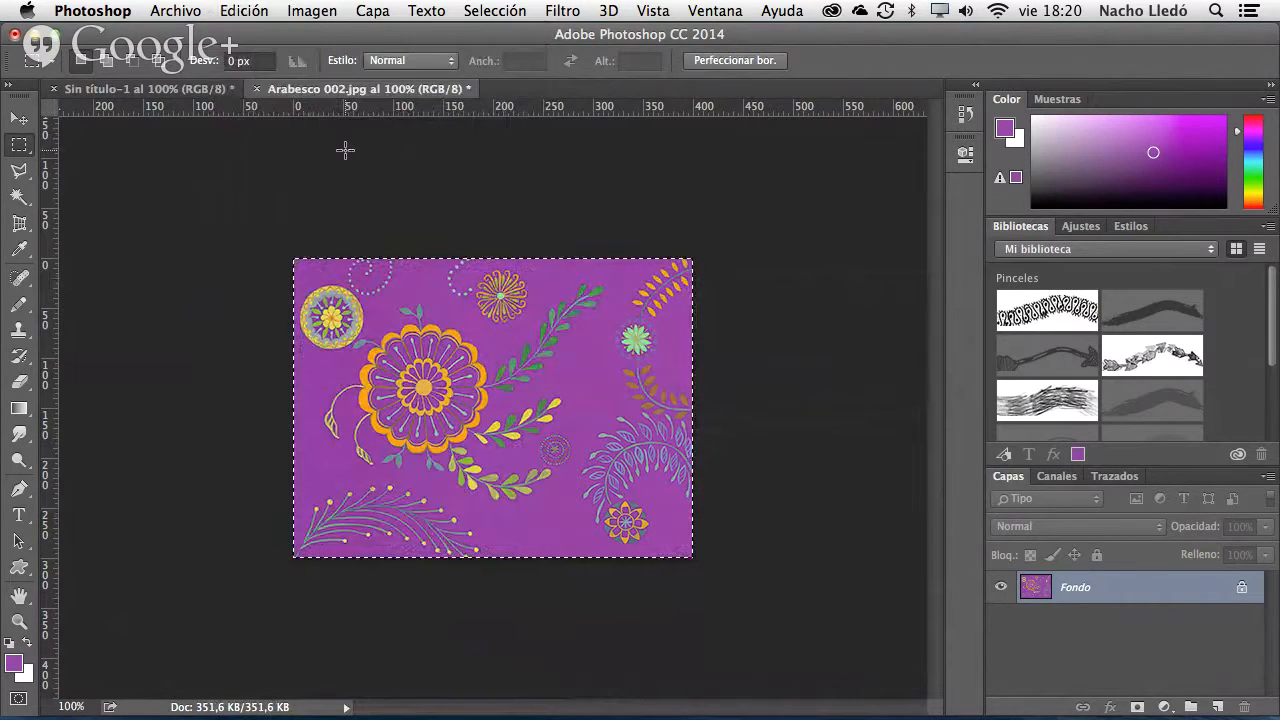
- Create a new document with a width and height of 4000 pixels each, keeping the suggested name
key(super+n)
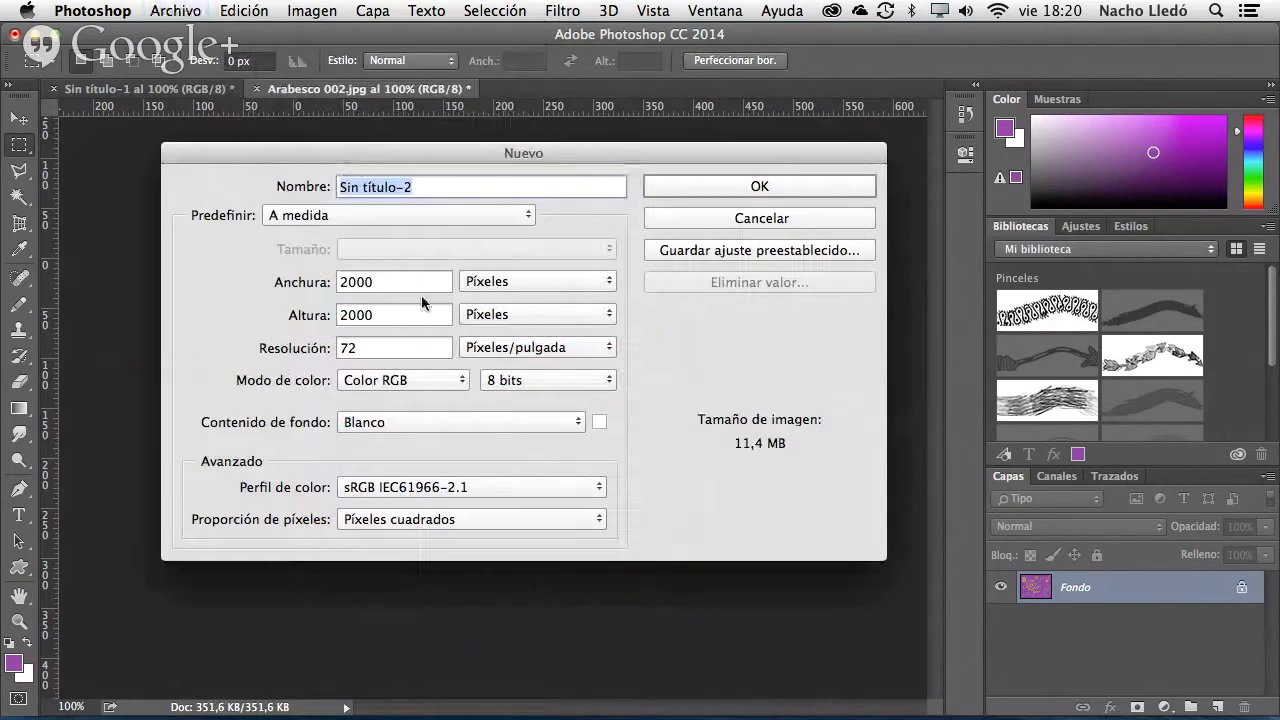
click(341, 283)
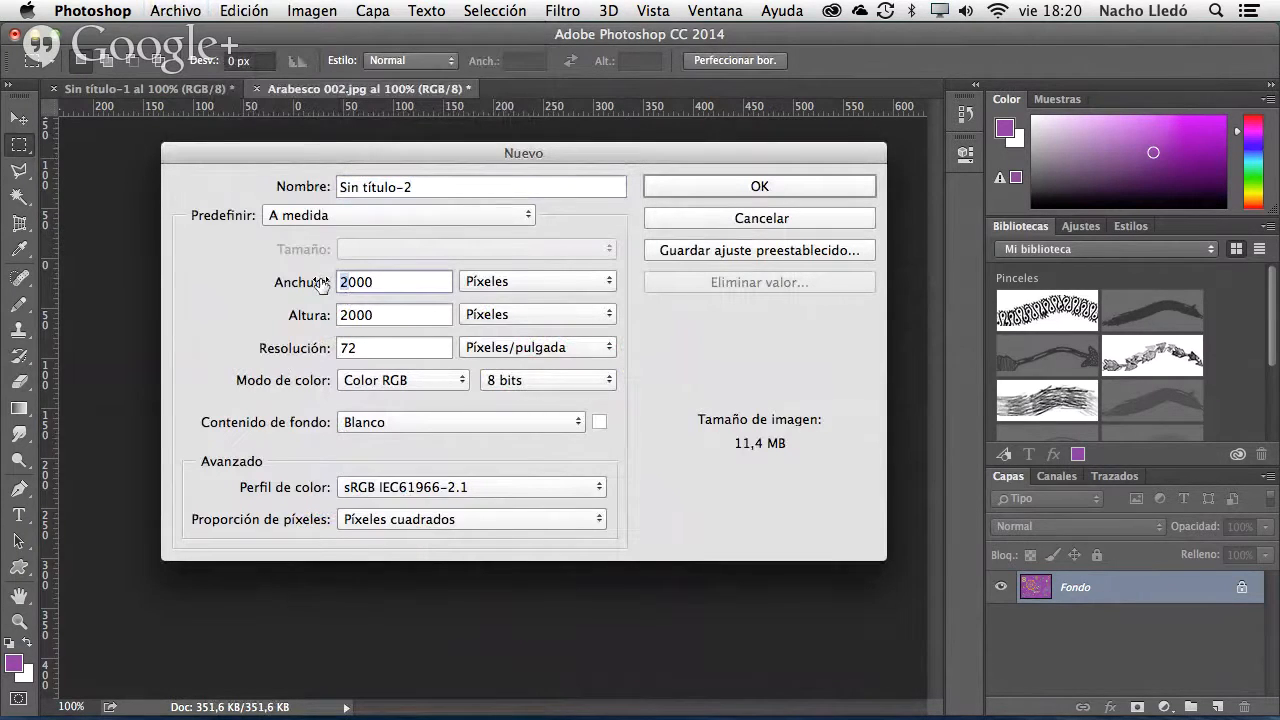
key(Tab)
text(4000)
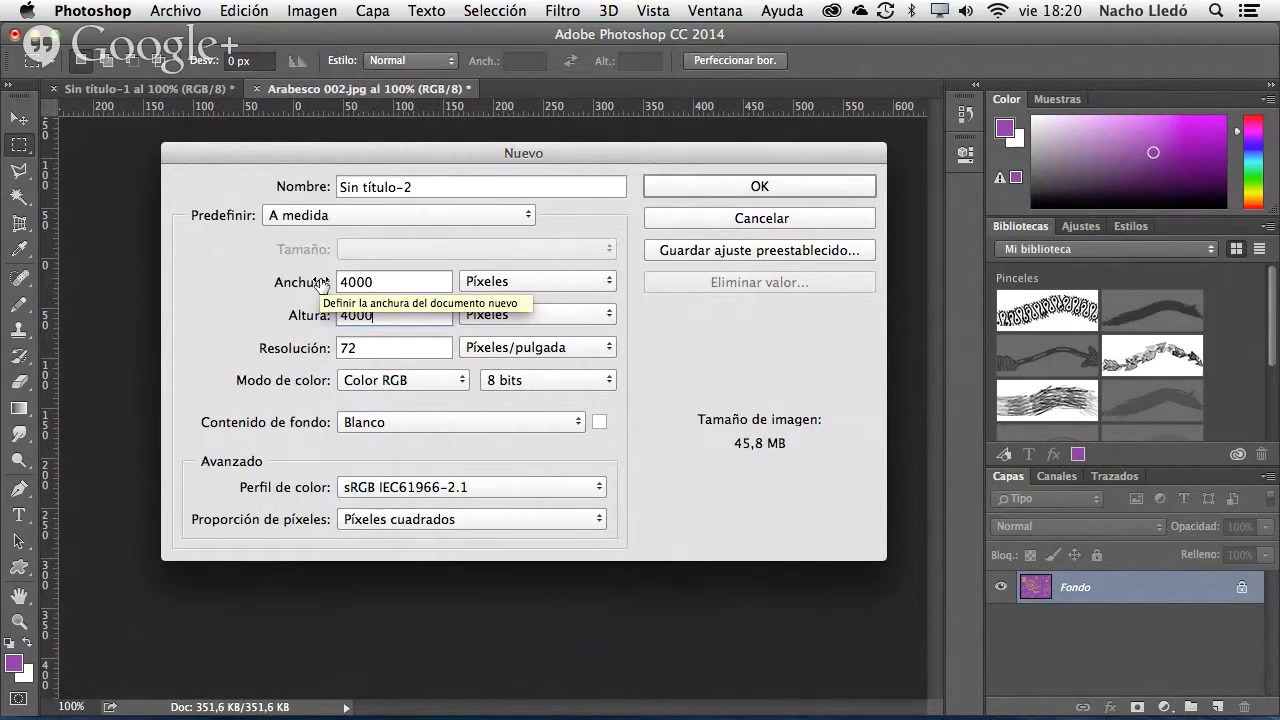
key(Tab)
key(Return)
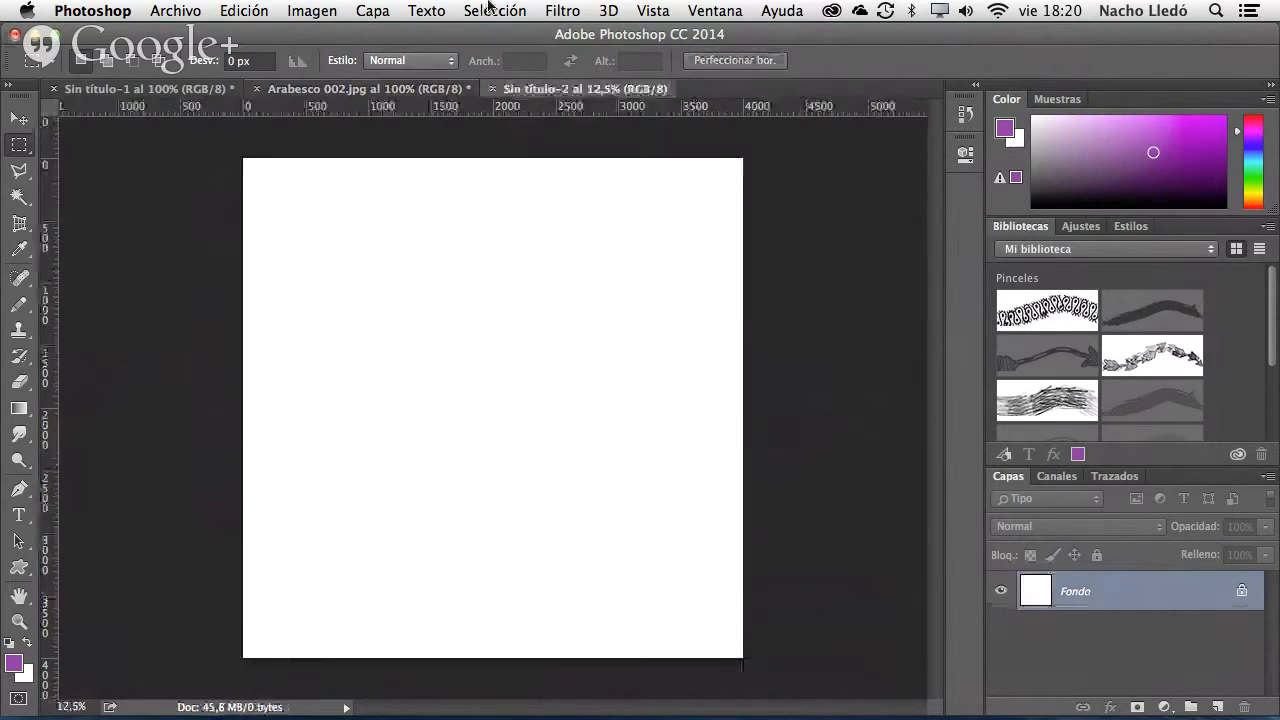
- Fill the blank 4000-pixel document with the Arabesco floral pattern and inspect the repeats at 100% size
click(244, 10)
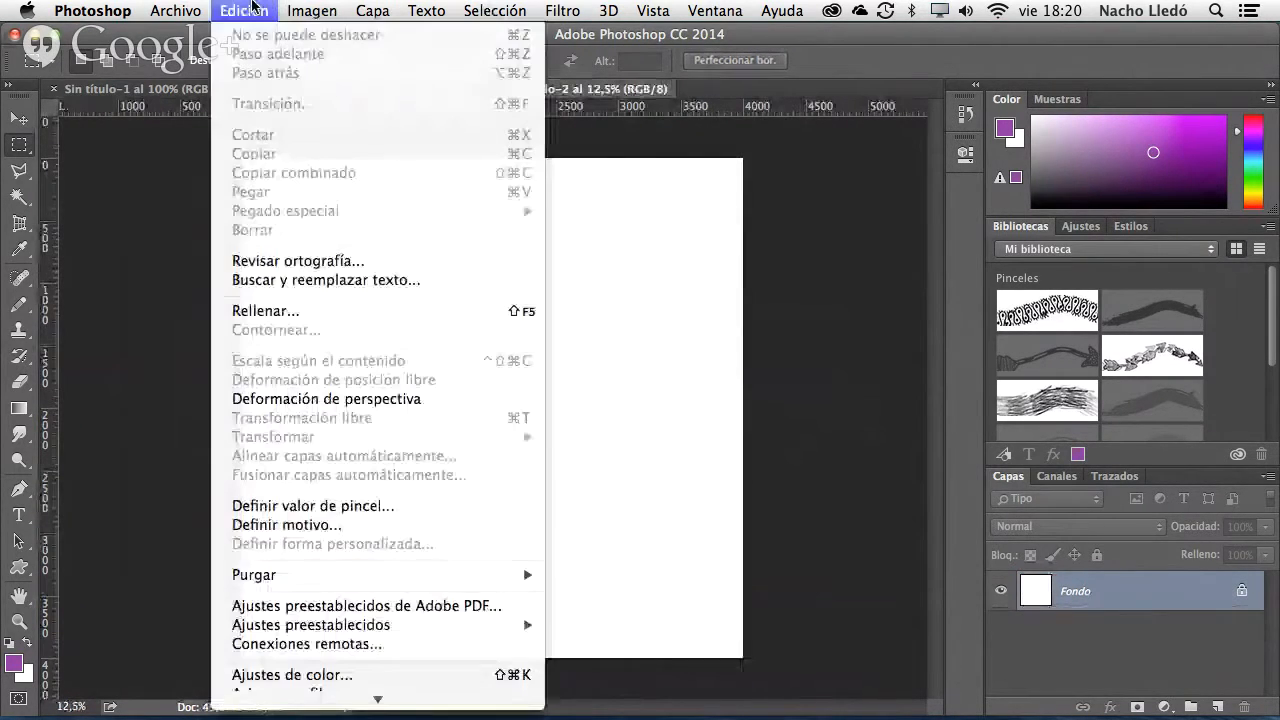
click(266, 311)
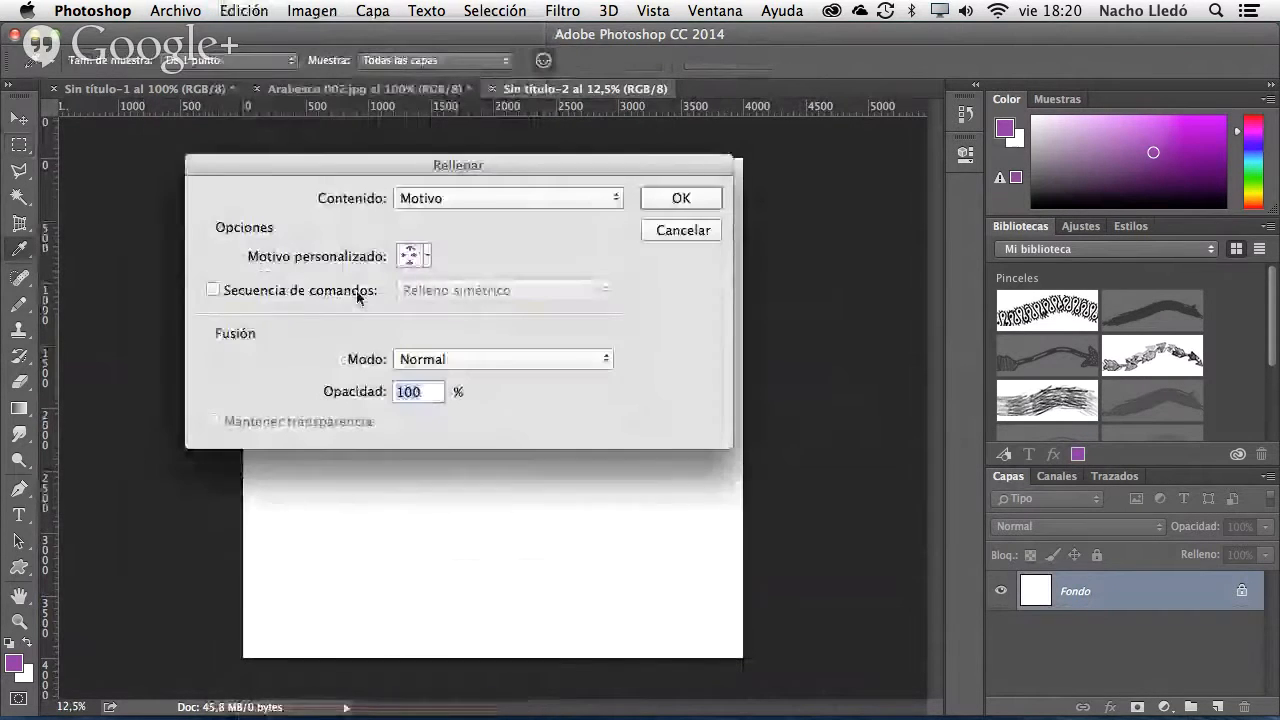
click(413, 256)
click(439, 393)
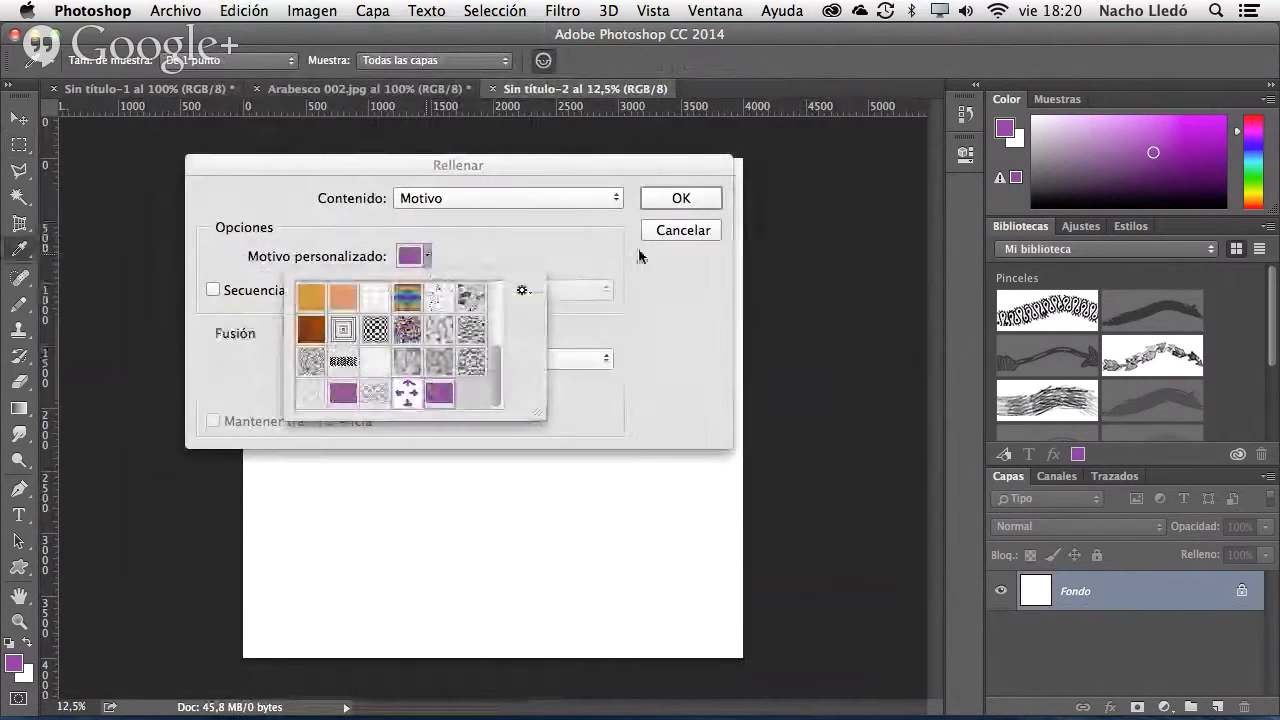
click(698, 200)
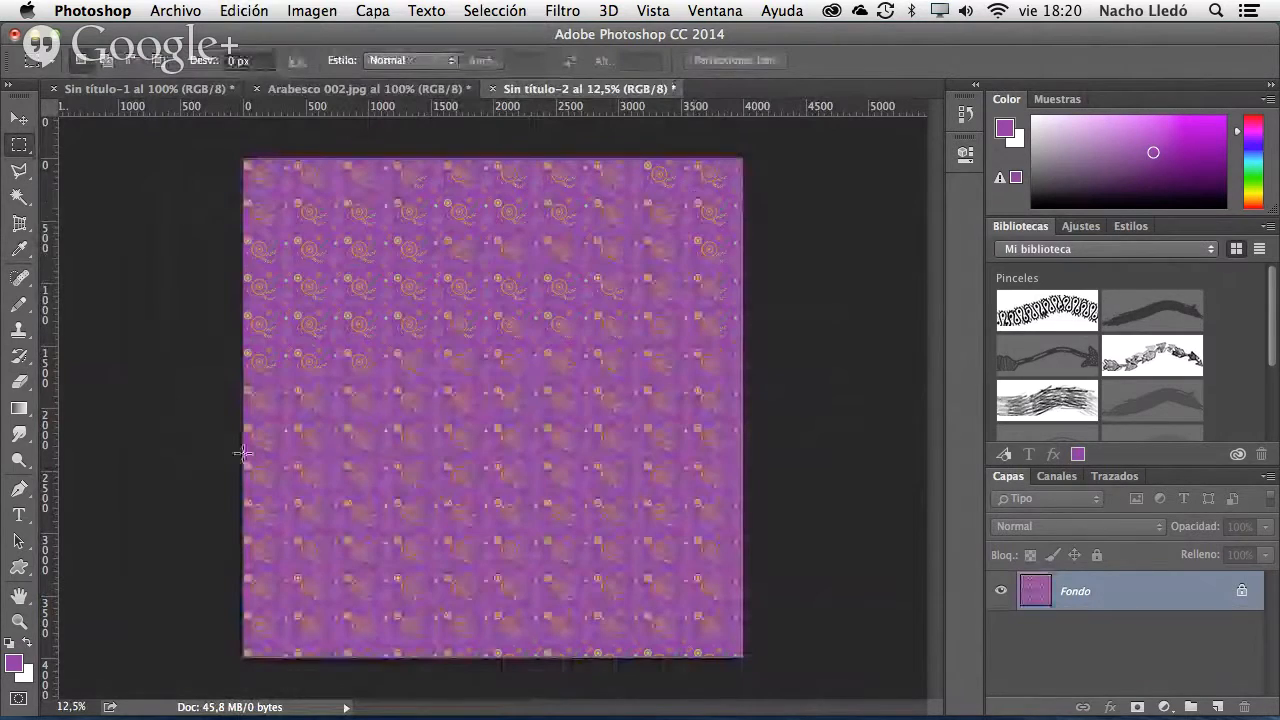
click(20, 621)
double_click(20, 621)
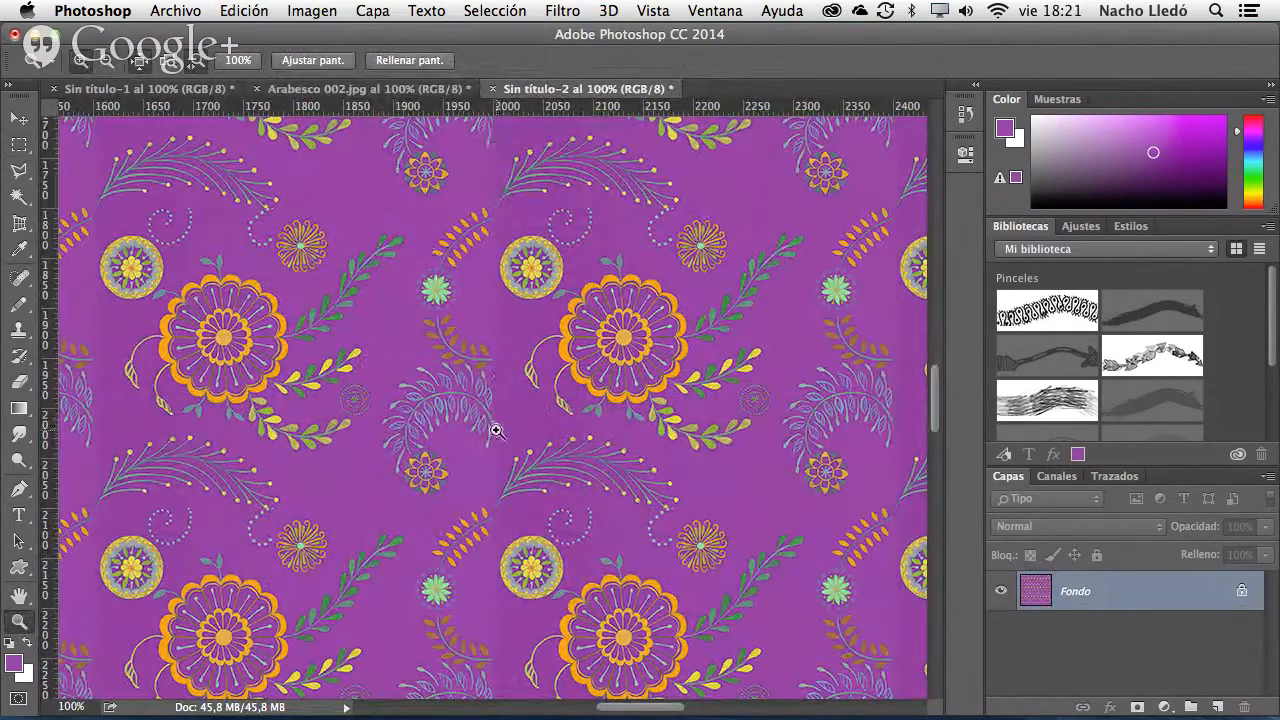
- Return to the Arabesco 002.jpg image, clear its selection, and convert the locked background into a regular layer with the suggested name
drag(495, 430, 472, 419)
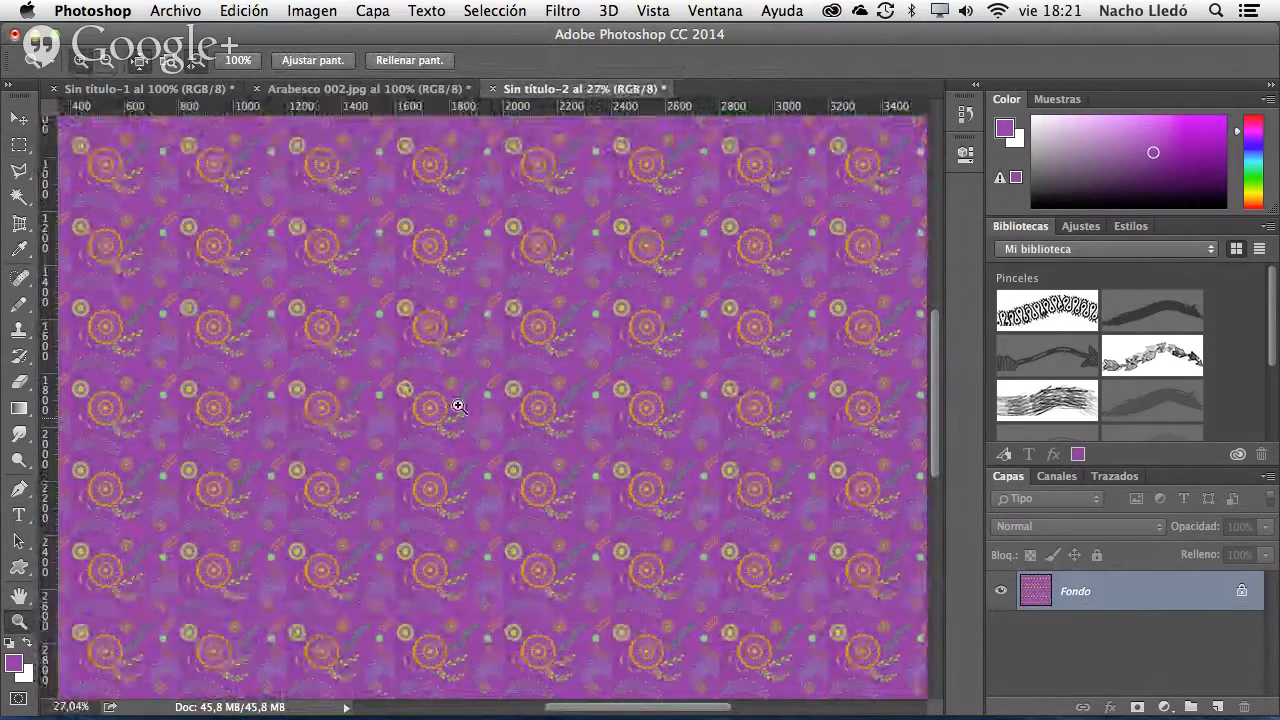
click(360, 89)
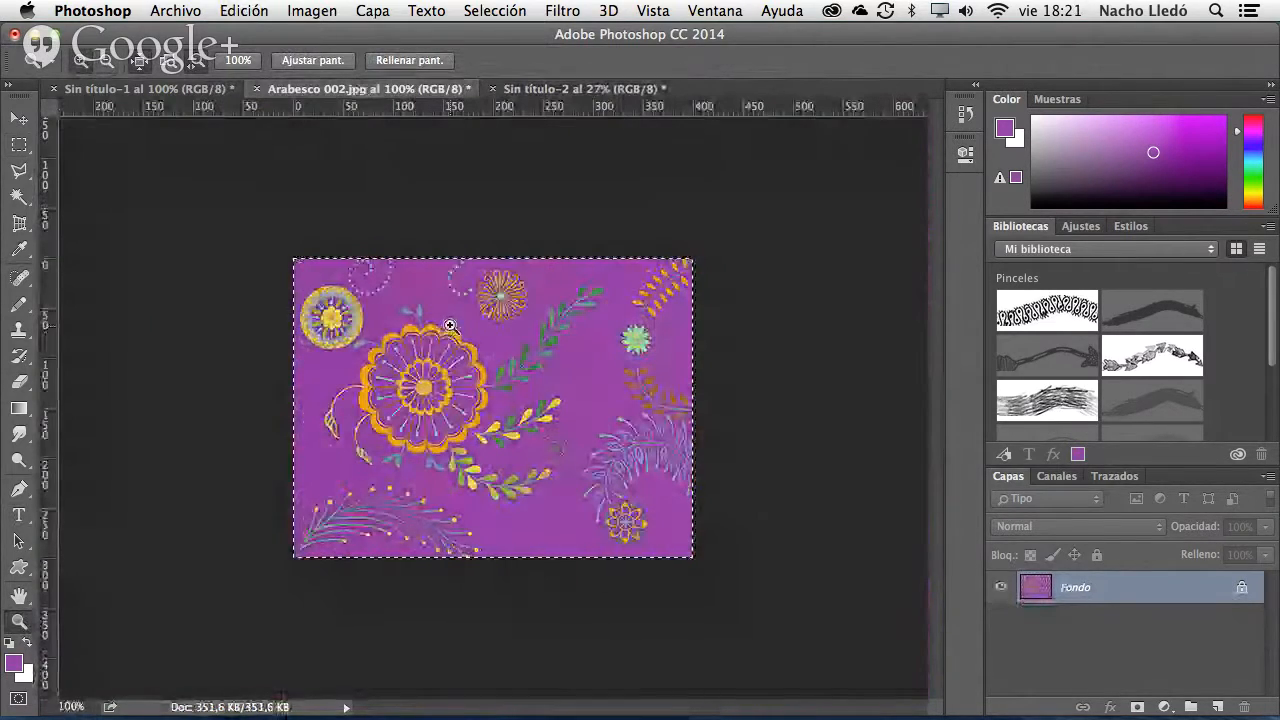
key(v)
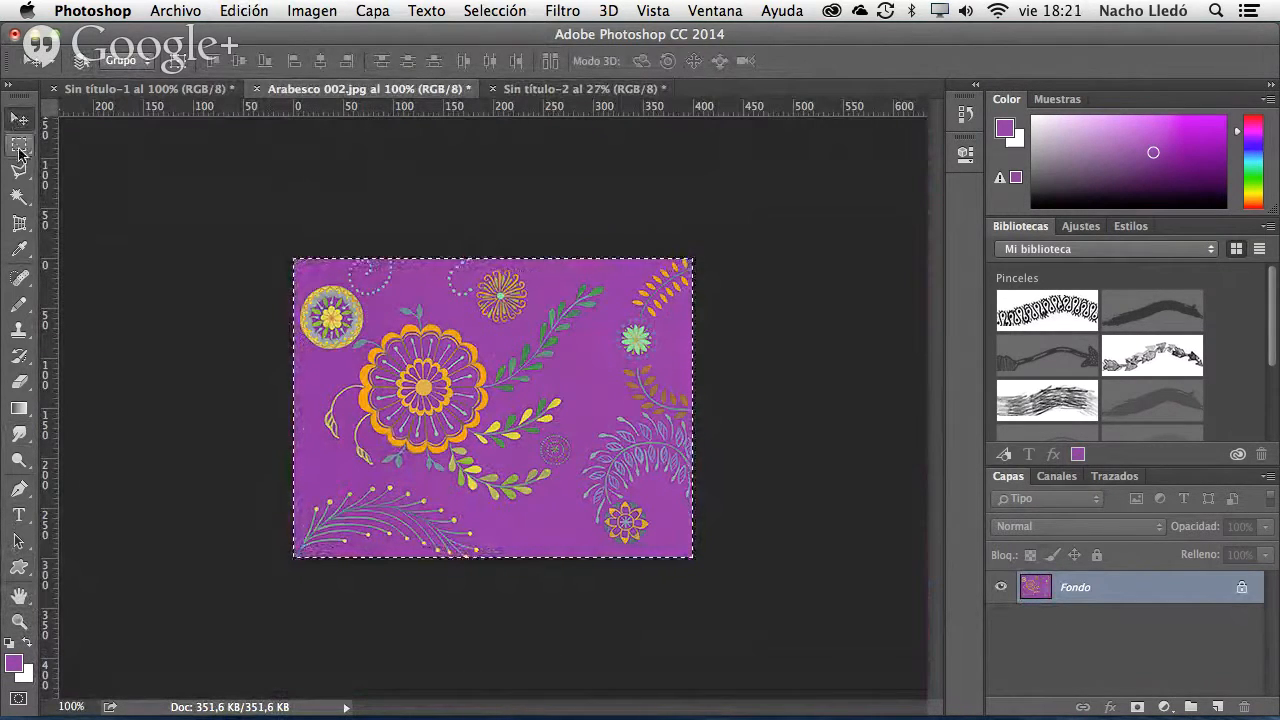
click(19, 145)
click(171, 200)
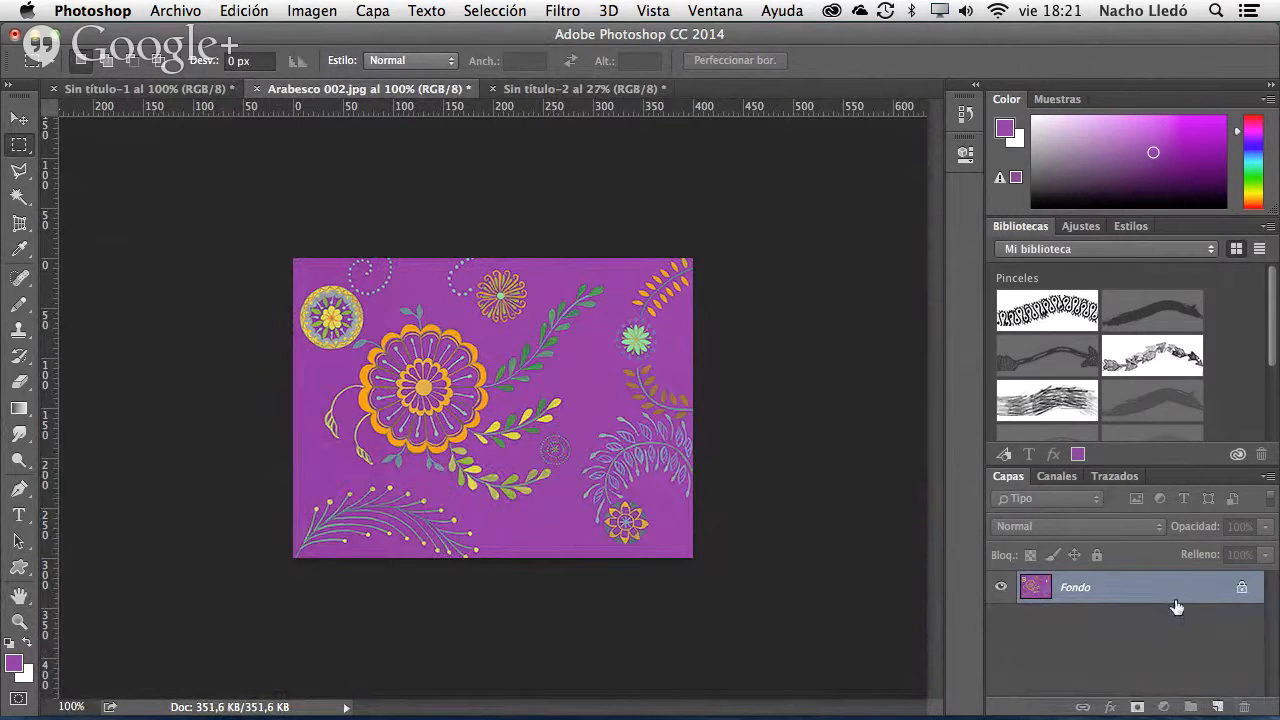
double_click(1176, 602)
click(826, 292)
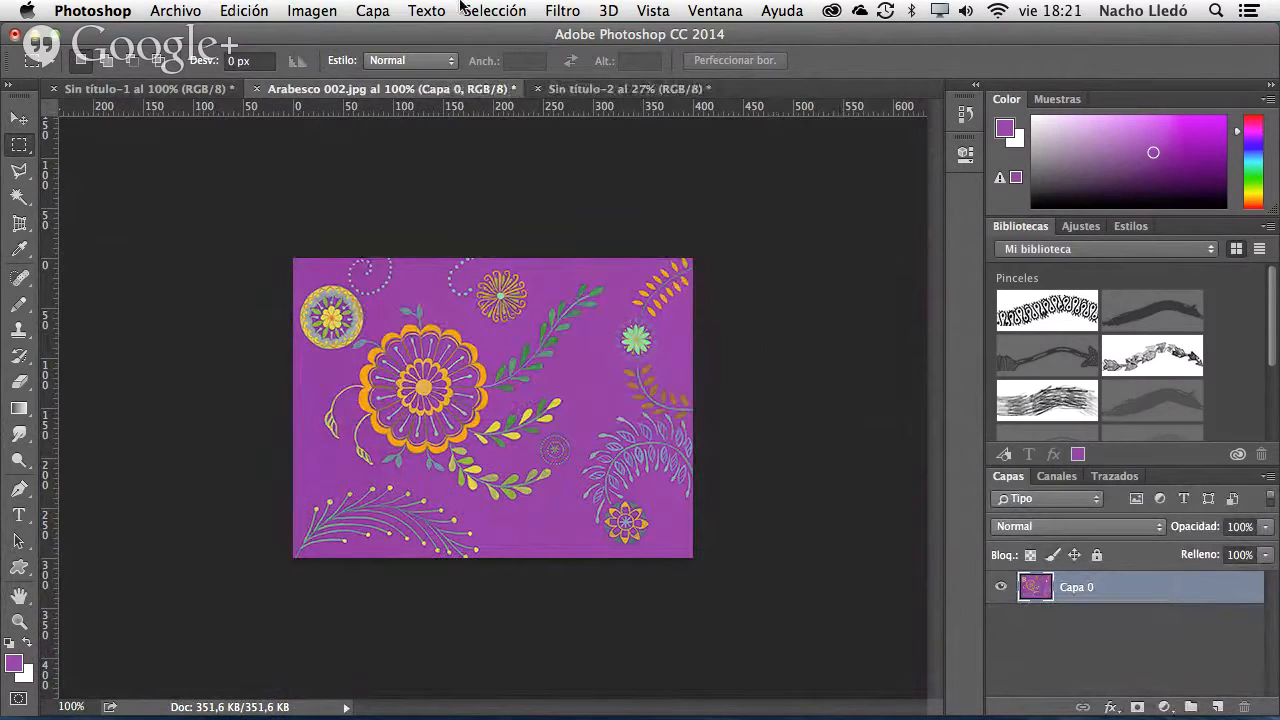
- Enlarge the Arabesco canvas to 200 percent in width and height, anchoring the existing image in the lower-left corner
click(313, 11)
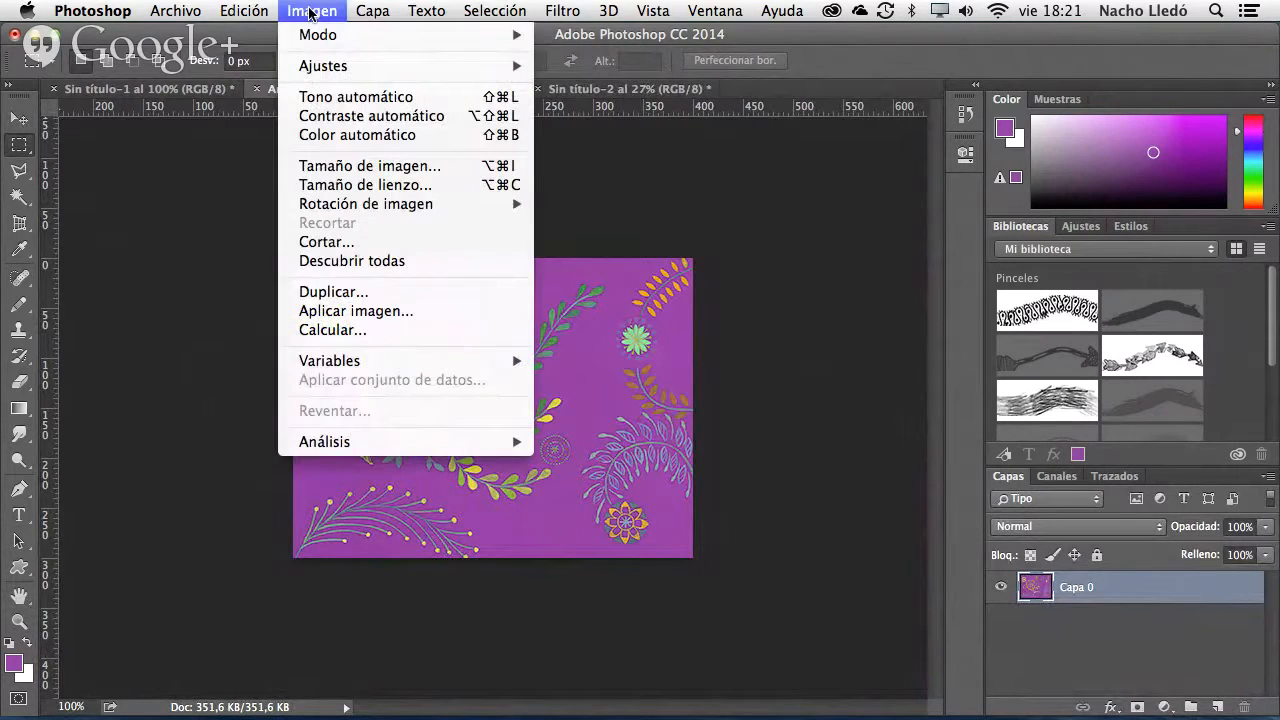
click(357, 185)
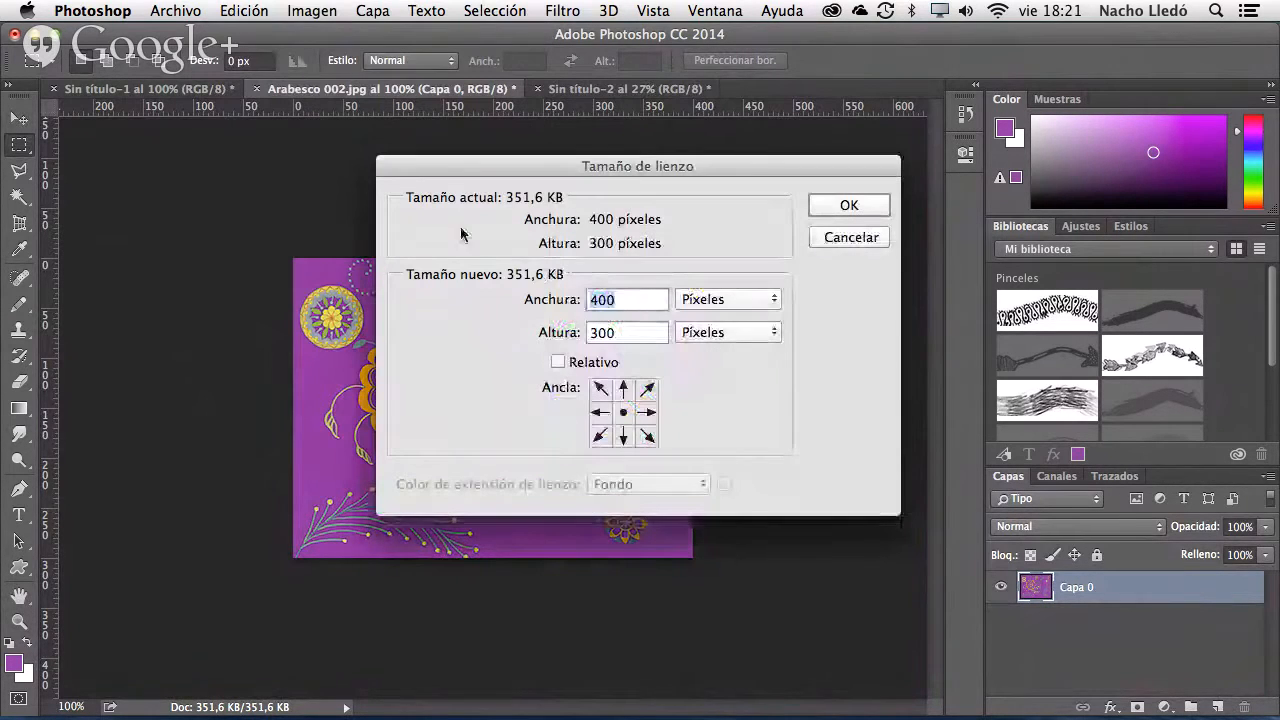
click(726, 299)
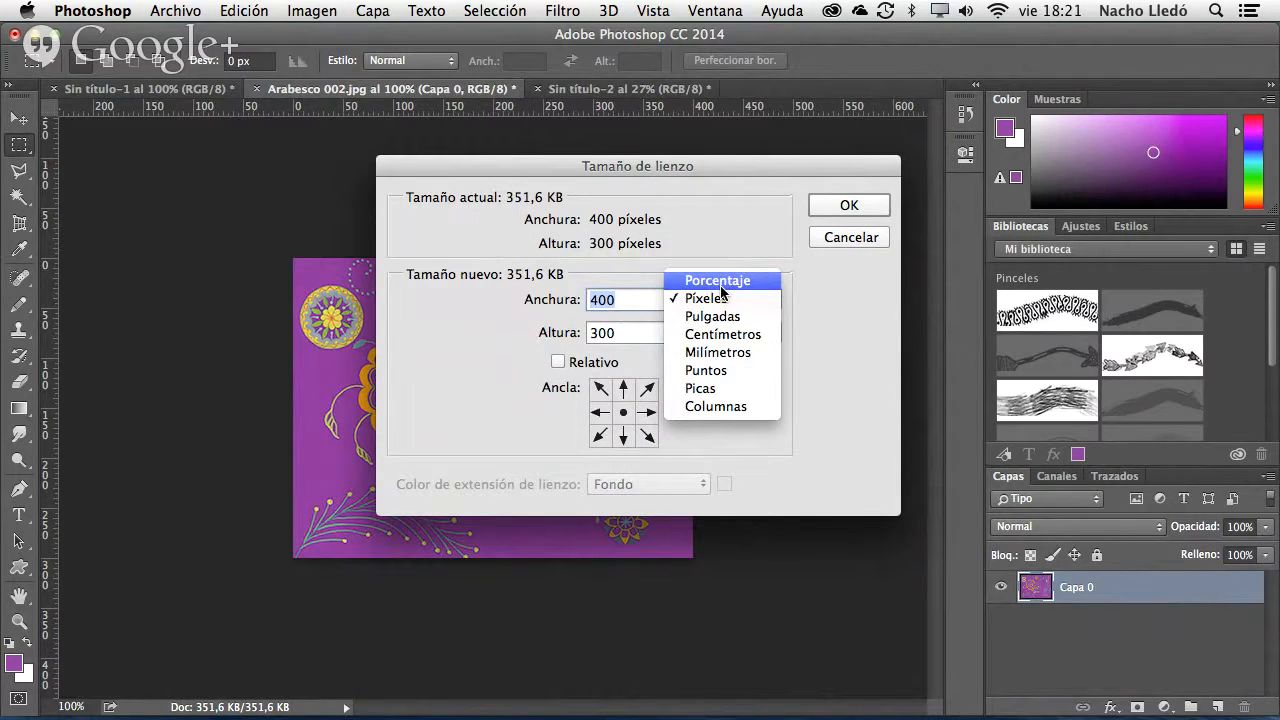
click(718, 280)
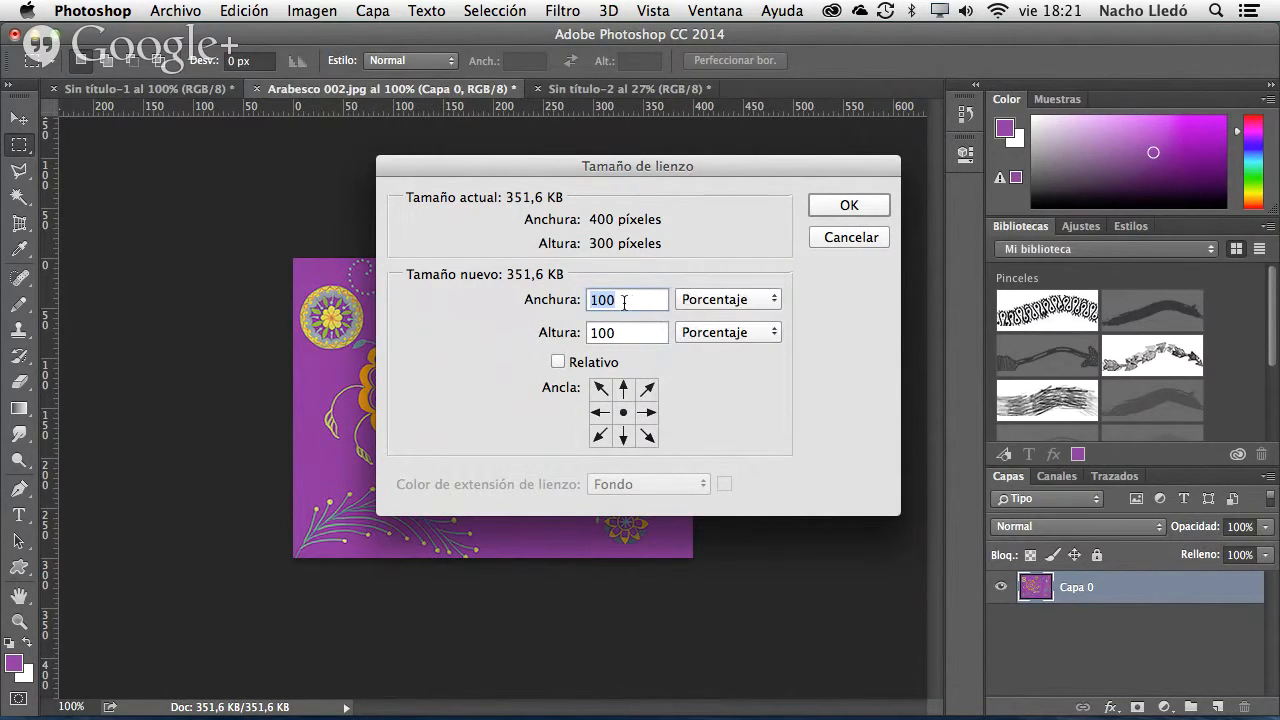
text(200)
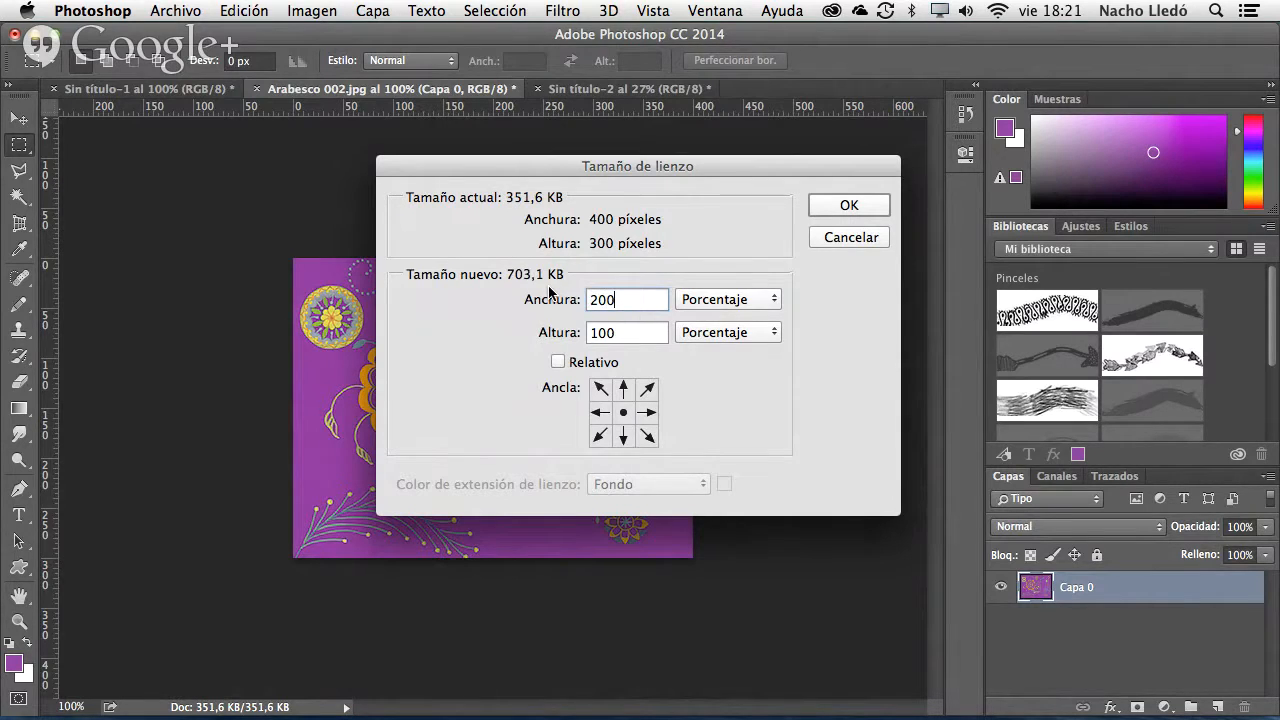
double_click(600, 334)
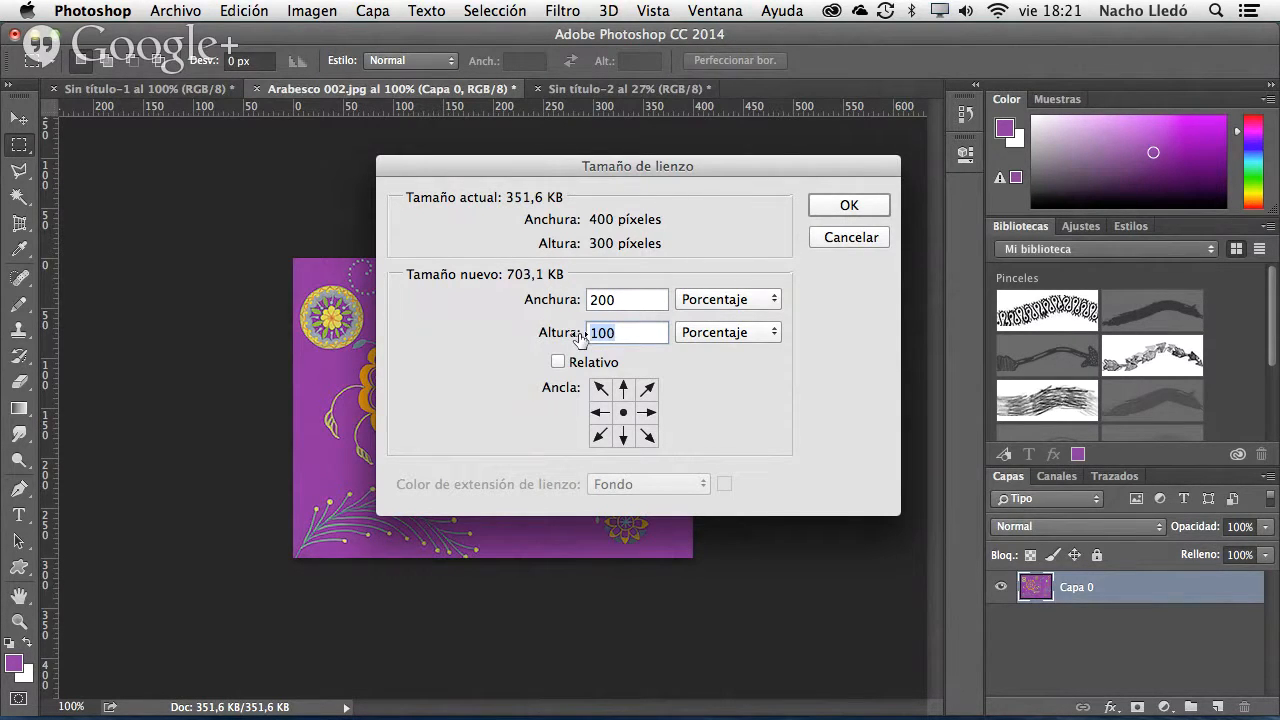
text(200)
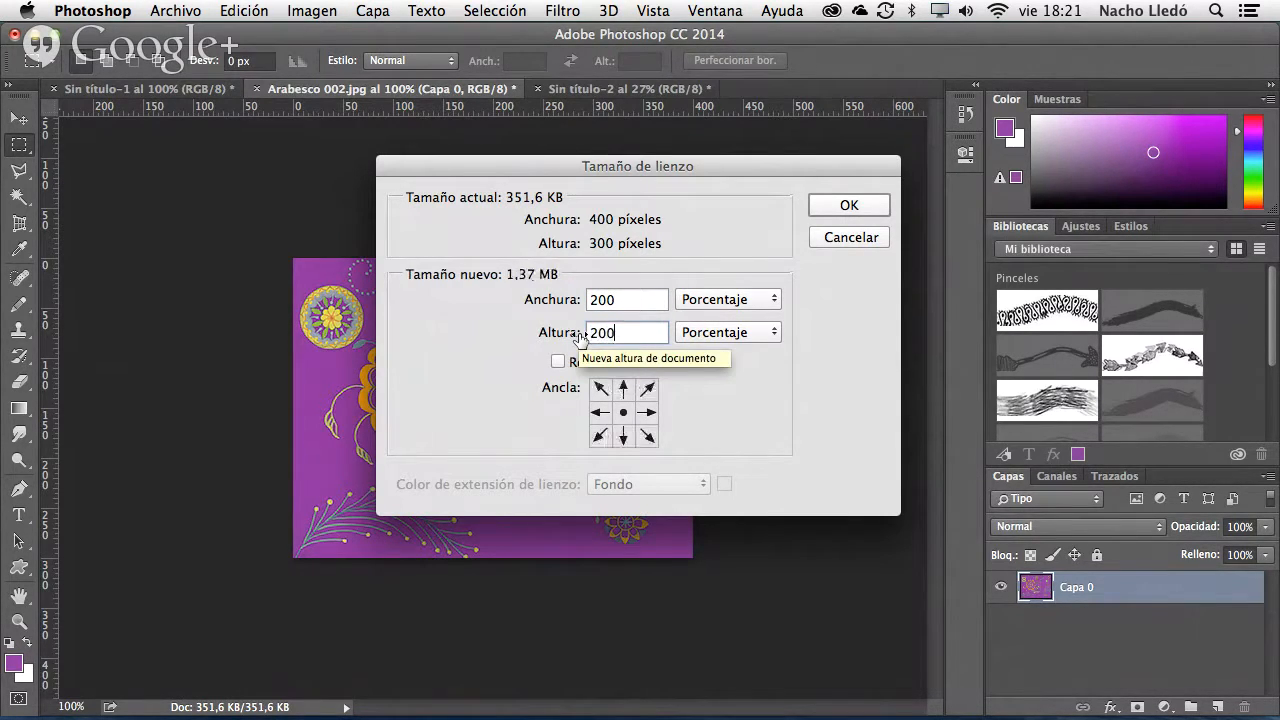
click(599, 437)
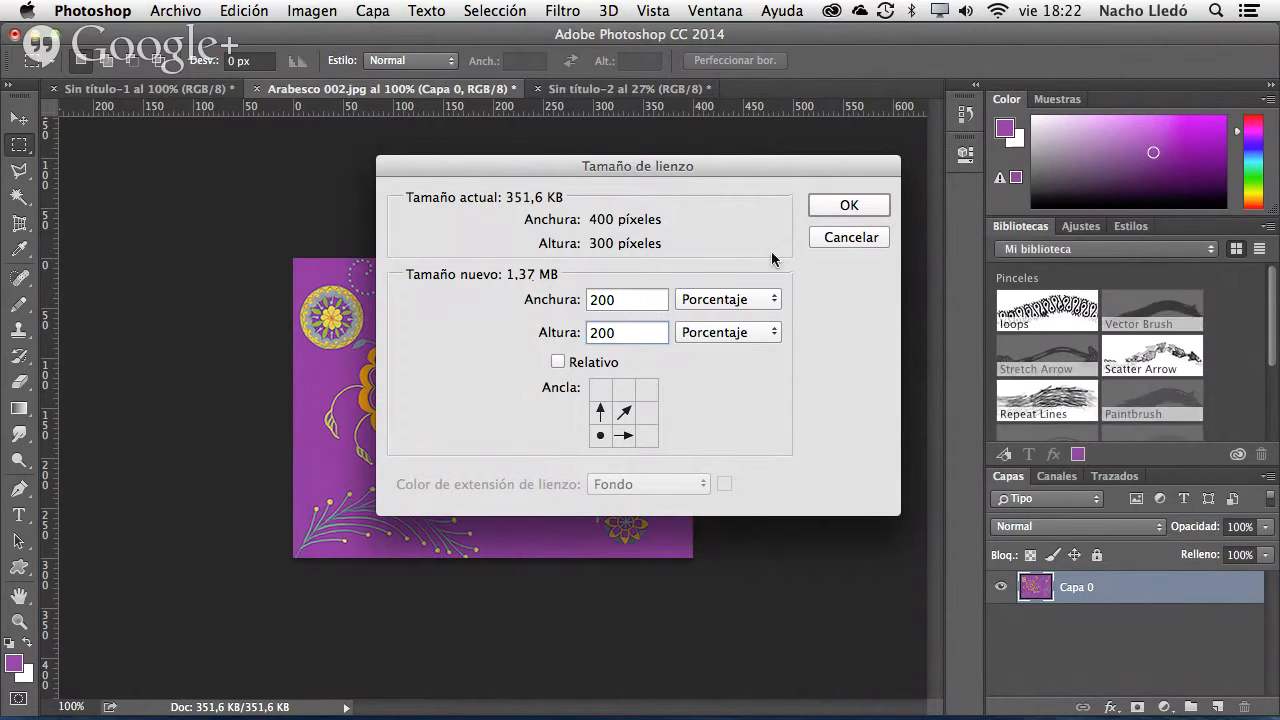
click(879, 205)
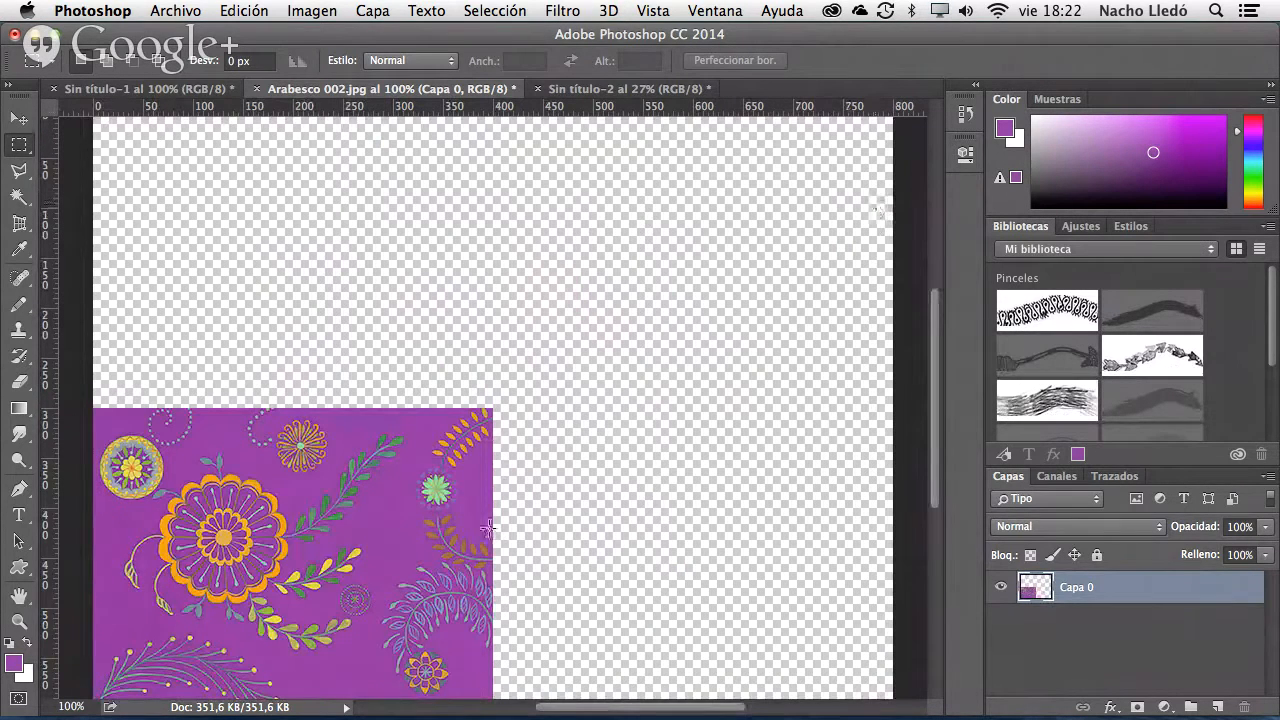
- Duplicate the floral layer and place the copy edge to edge beside the original in the canvas's empty lower-right quarter
click(22, 624)
double_click(19, 596)
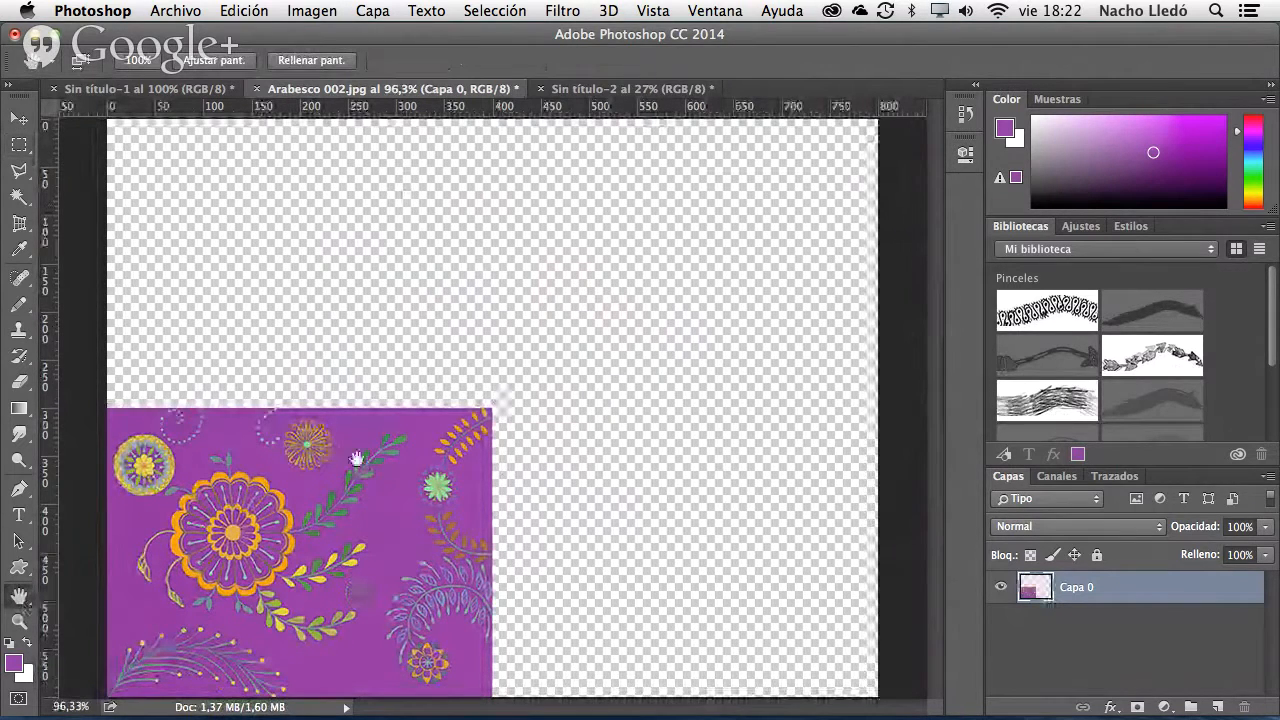
drag(1147, 592, 1215, 705)
click(19, 118)
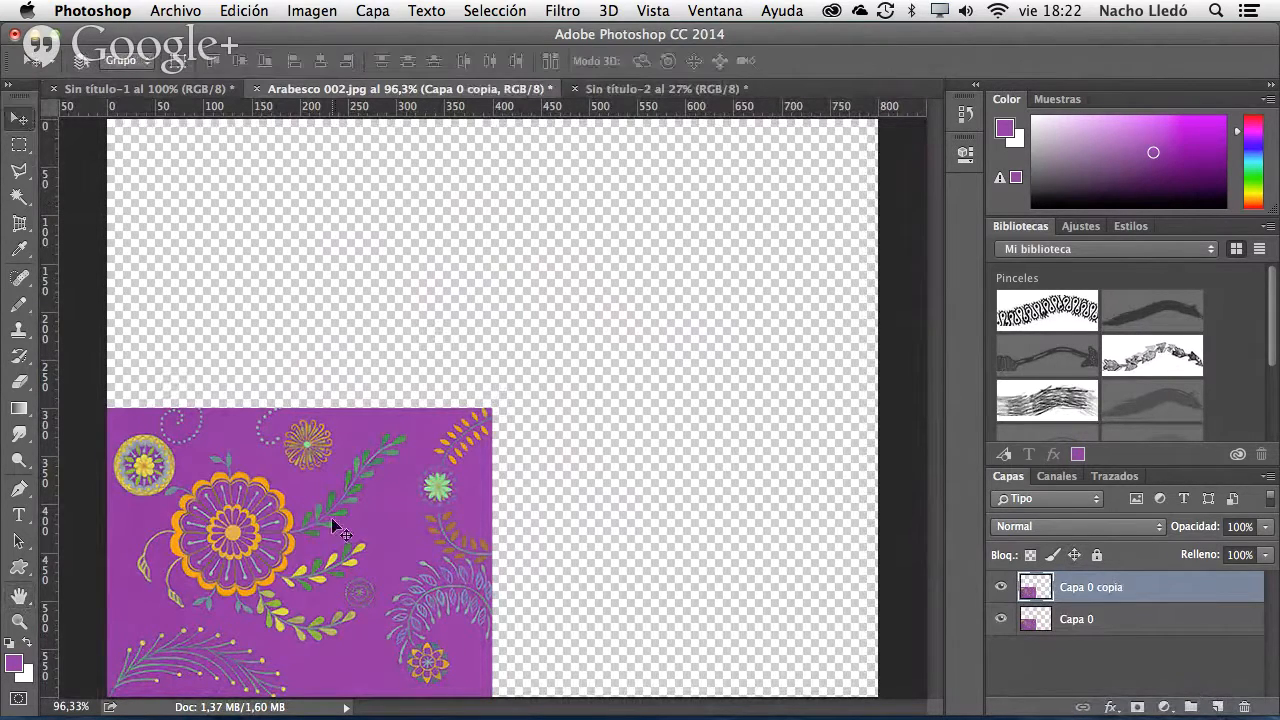
drag(382, 539, 709, 526)
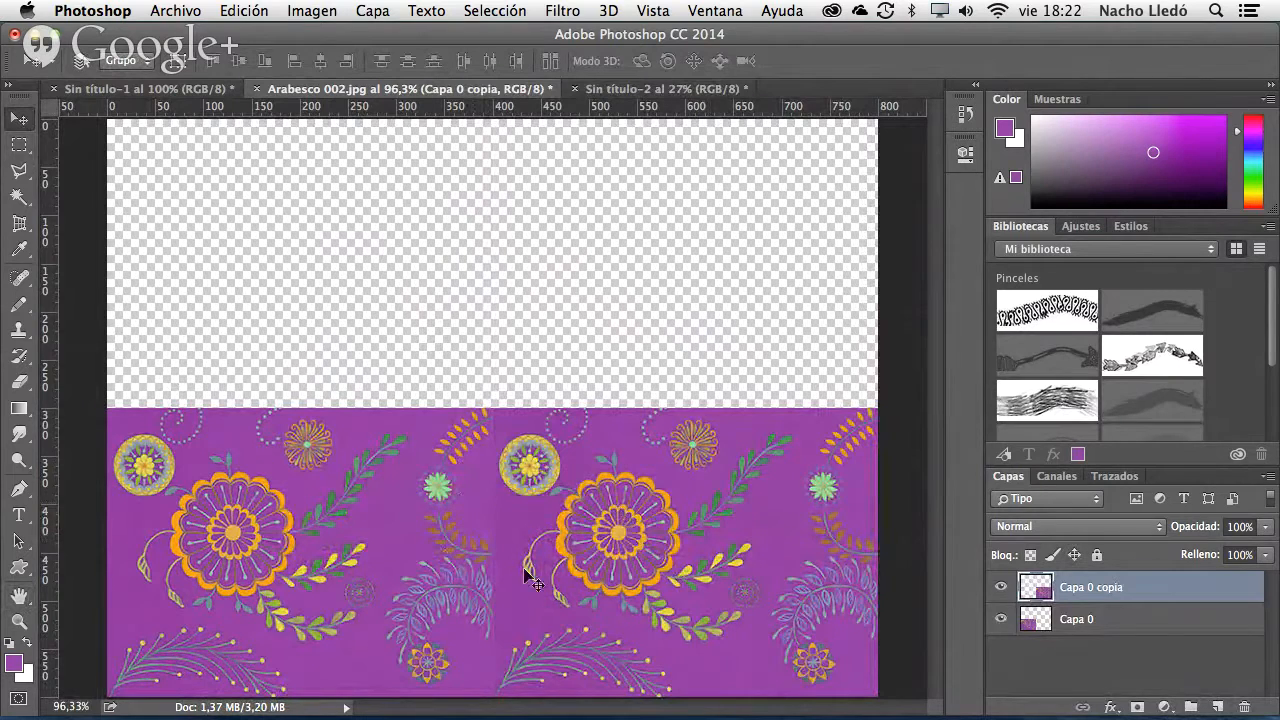
- Flip the copied floral layer horizontally so it mirrors the original tile
right_click(576, 524)
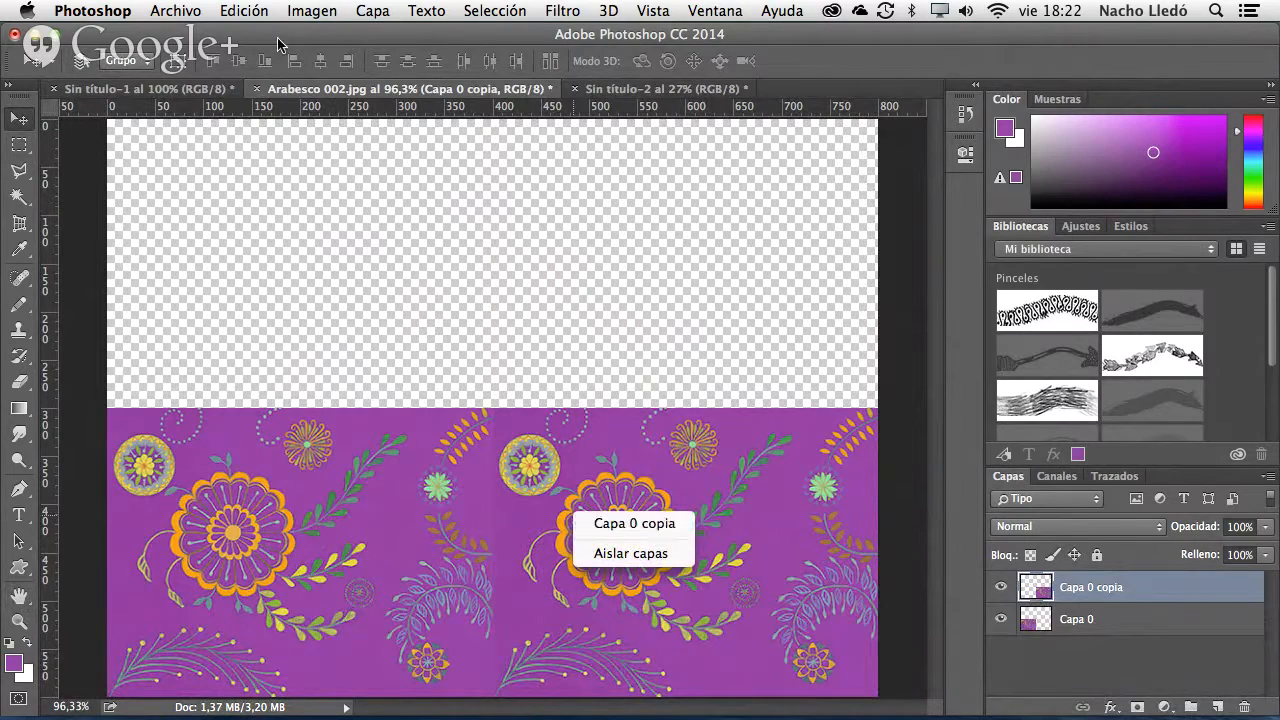
click(252, 10)
click(253, 10)
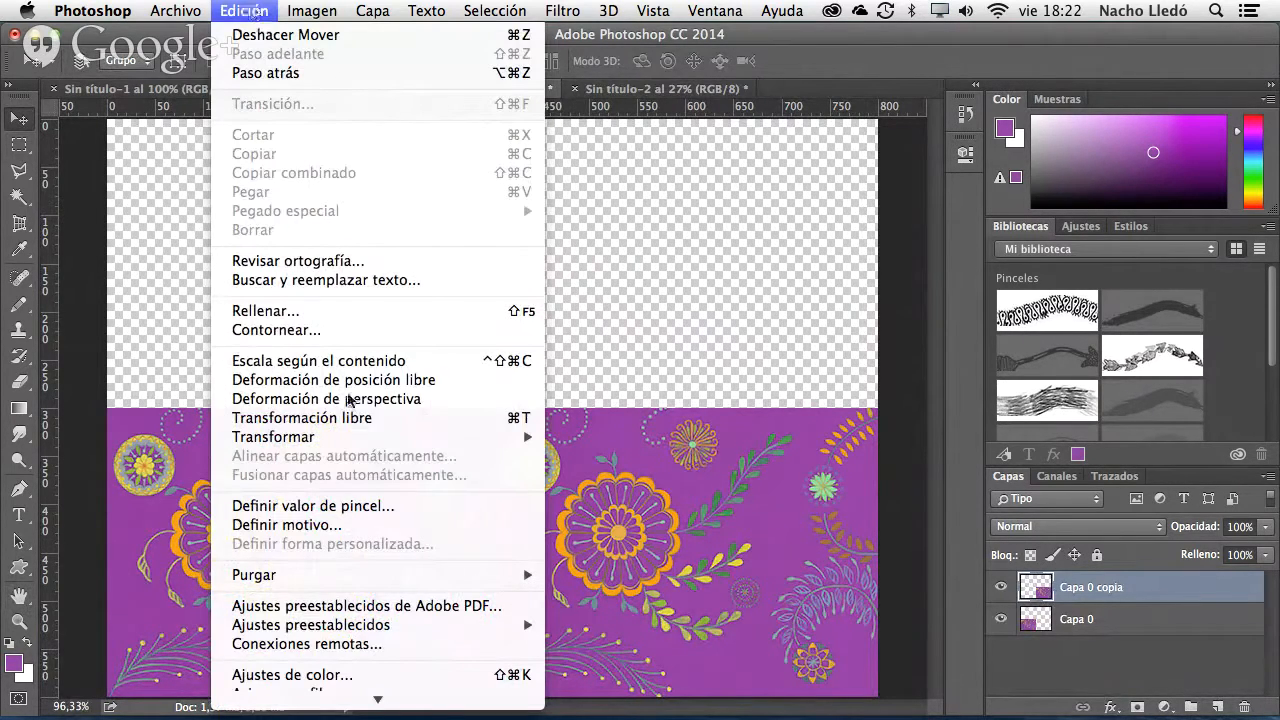
mouse_move(372, 437)
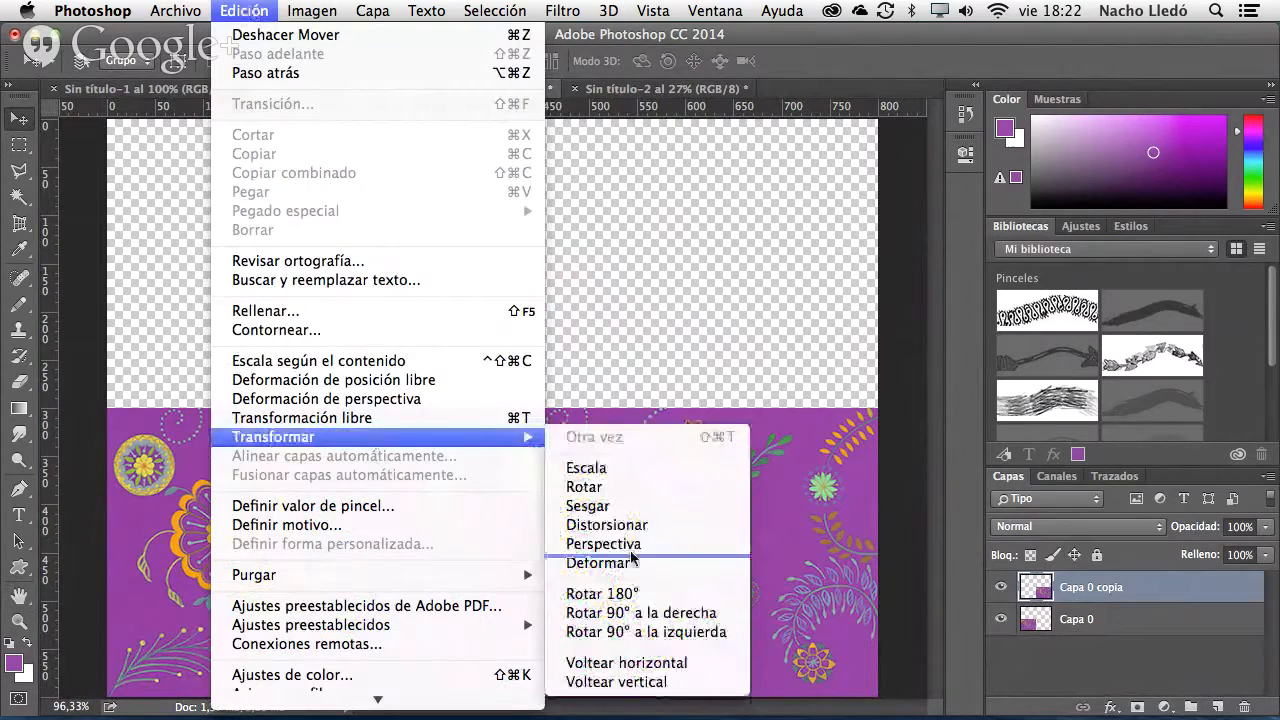
click(656, 666)
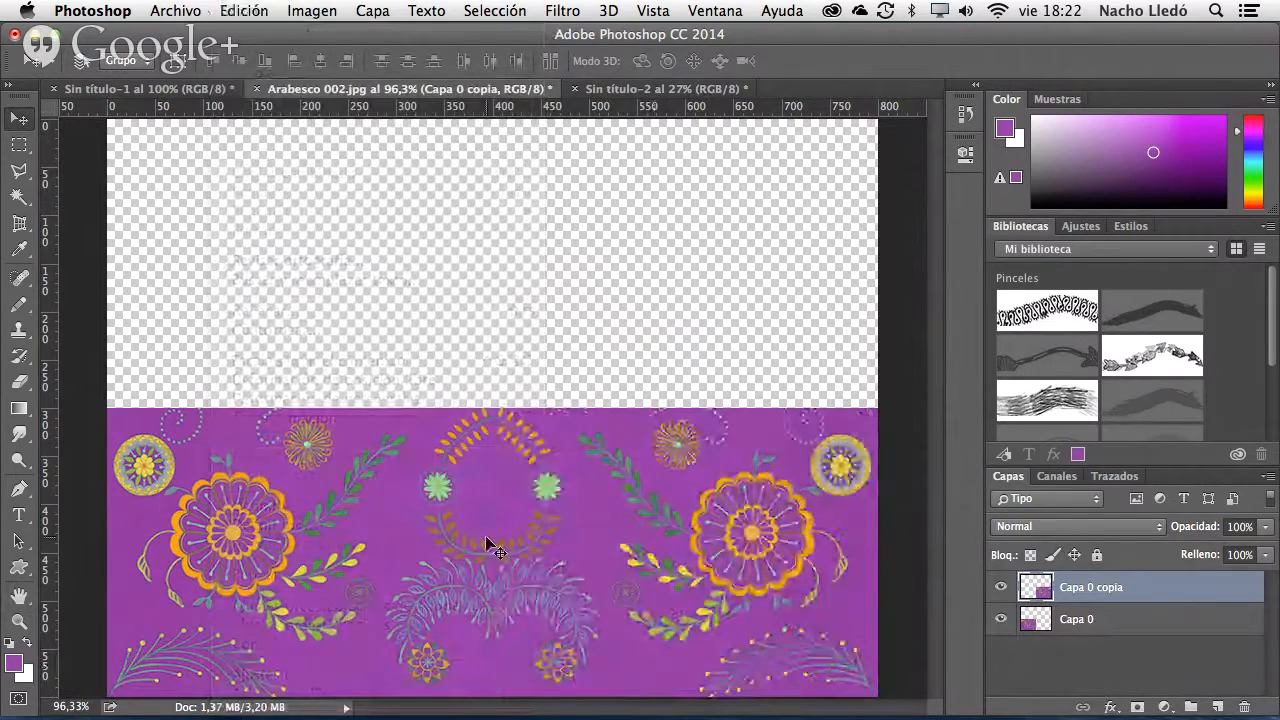
- Merge the mirrored copy down into the original layer and place a duplicate of the merged strip in the empty upper half
click(1270, 479)
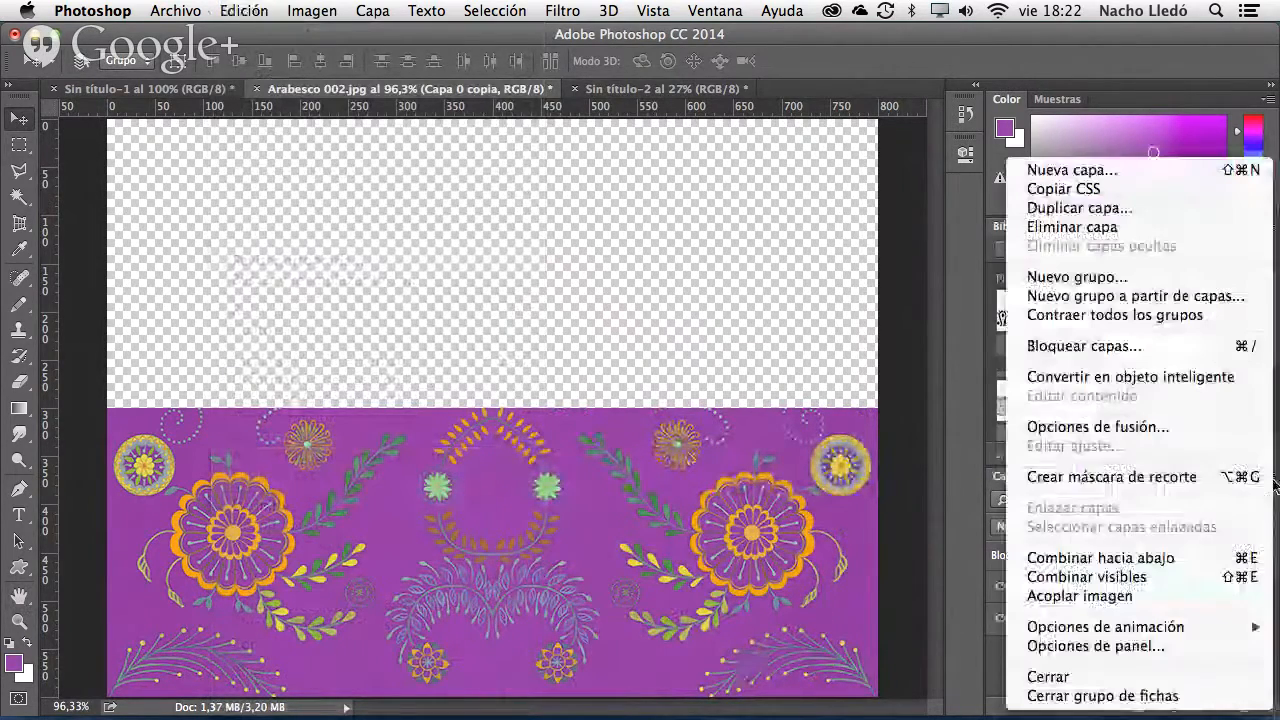
click(1213, 558)
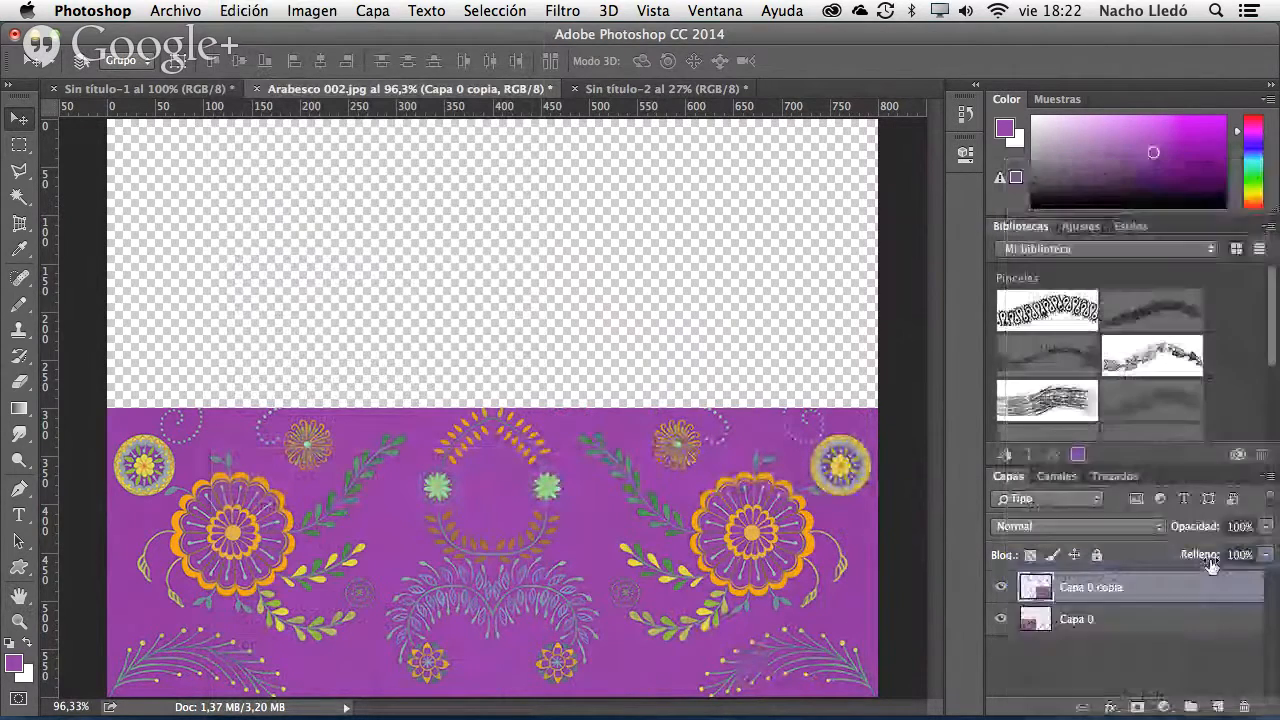
drag(1178, 593, 1216, 705)
drag(497, 555, 490, 259)
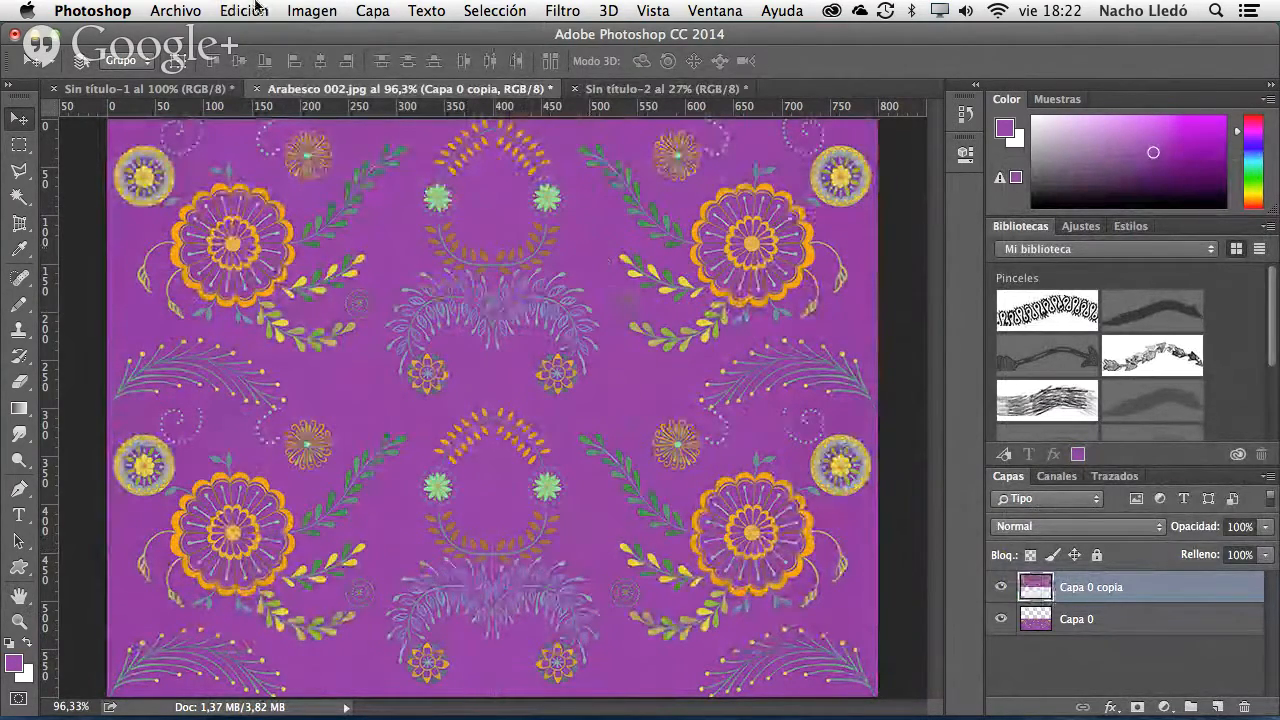
- Flip the upper floral strip vertically and merge it down into the lower one
click(172, 10)
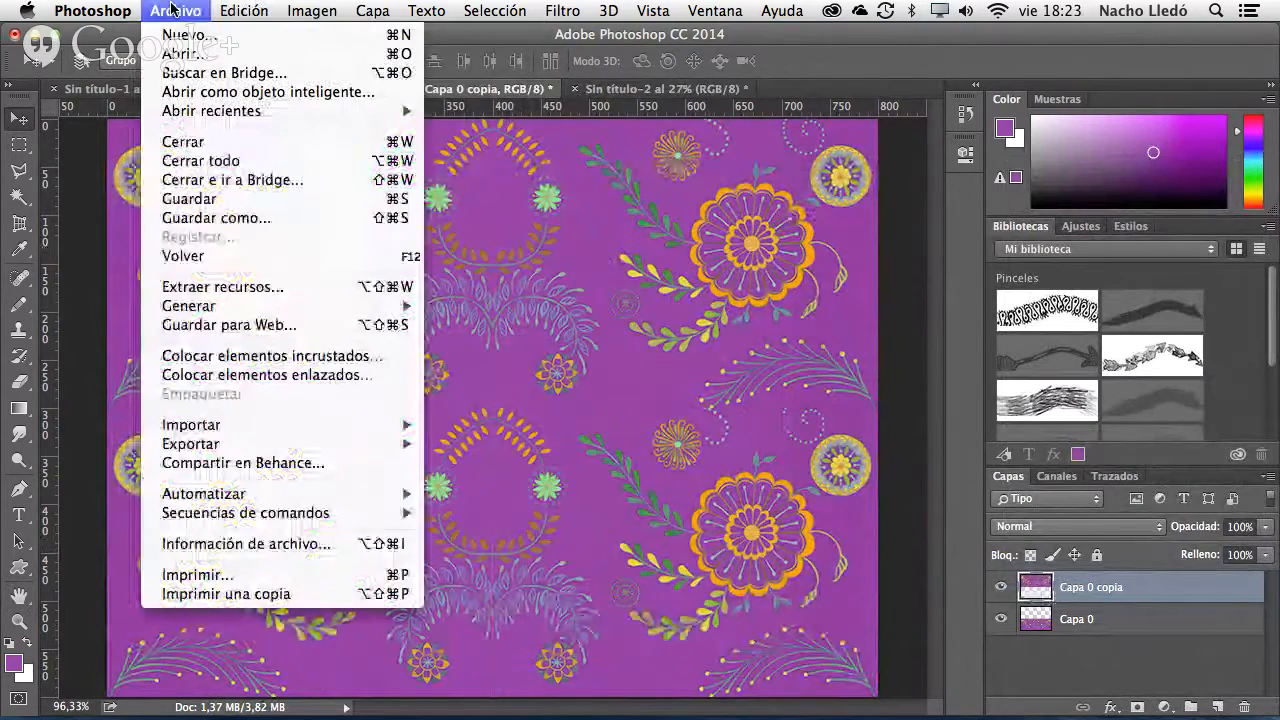
mouse_move(244, 10)
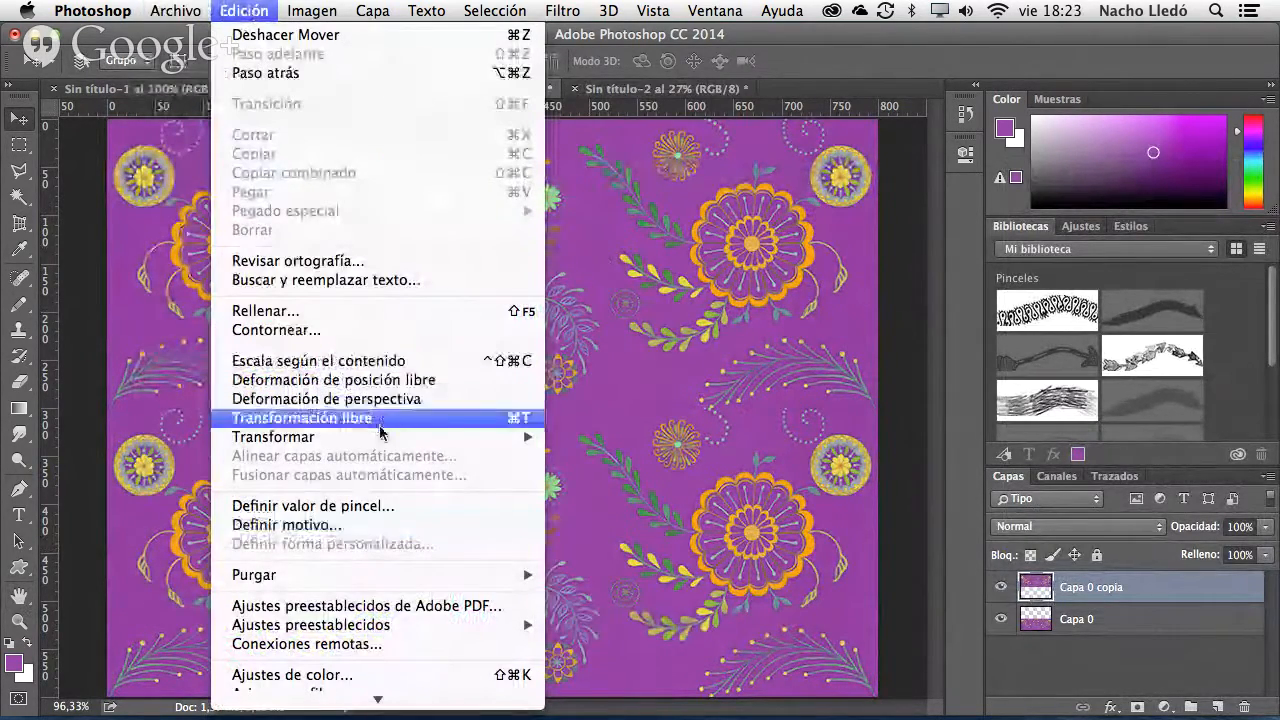
mouse_move(520, 437)
click(695, 683)
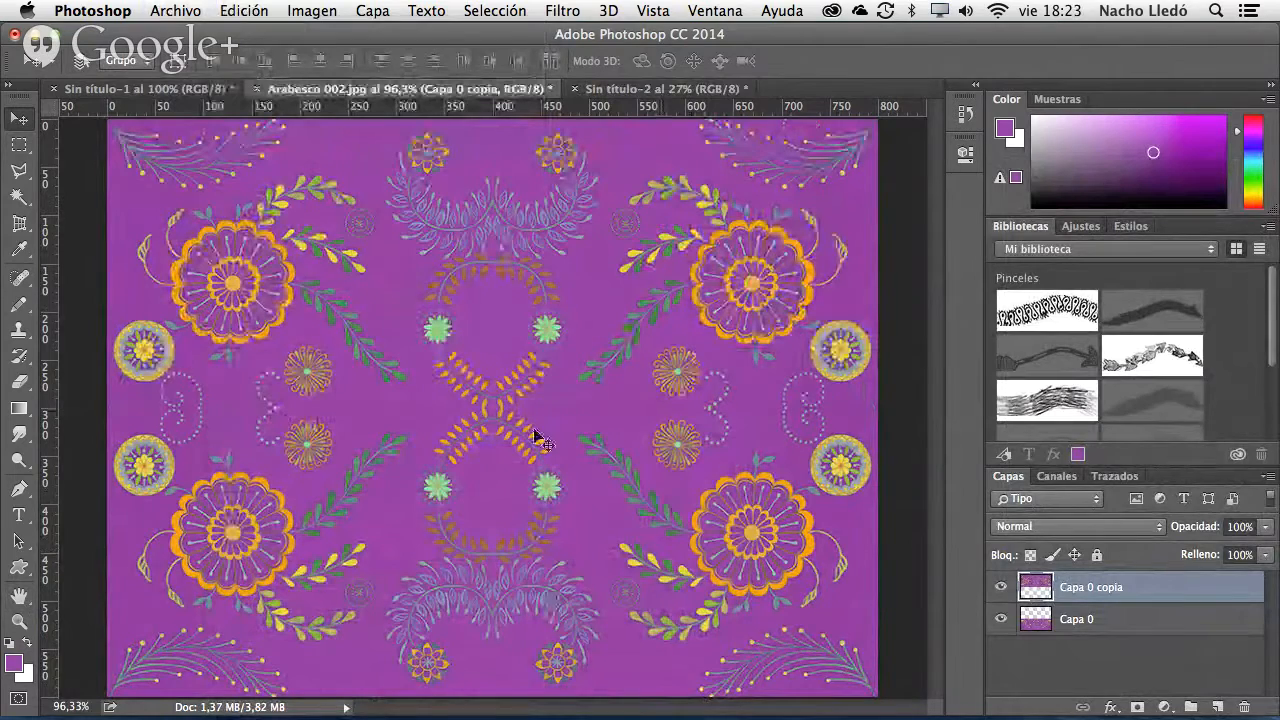
click(1268, 478)
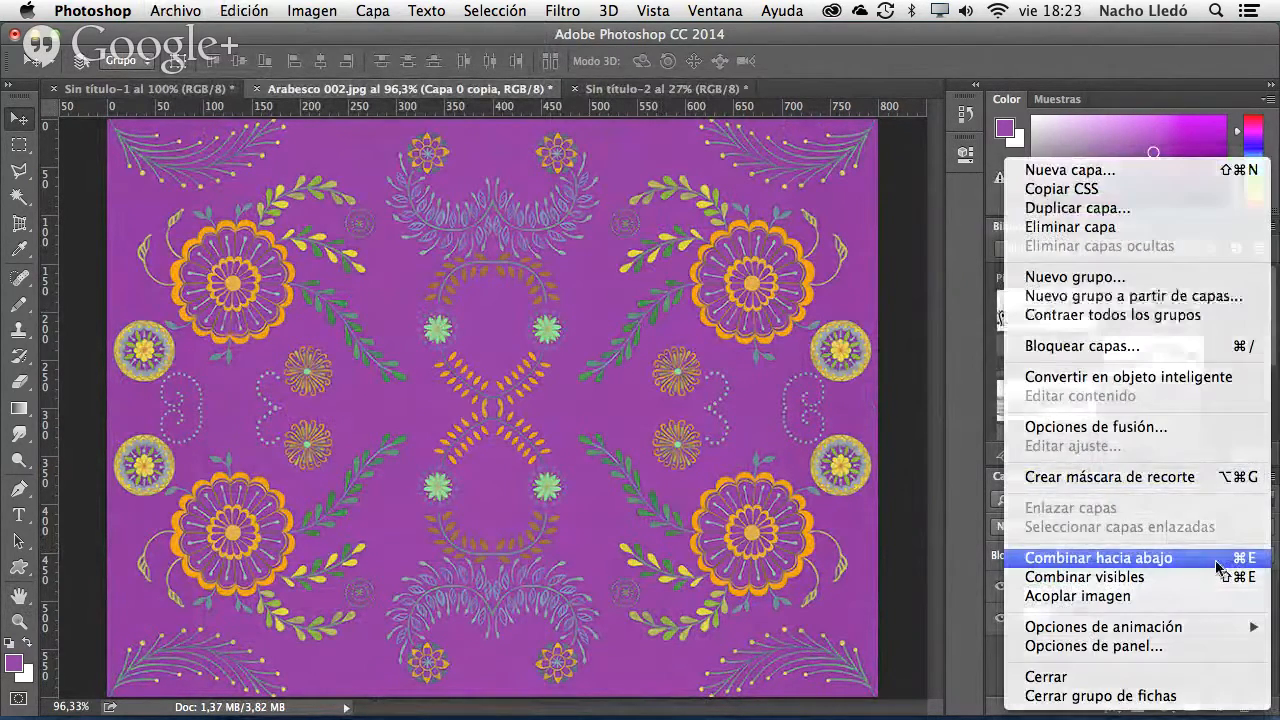
click(1217, 563)
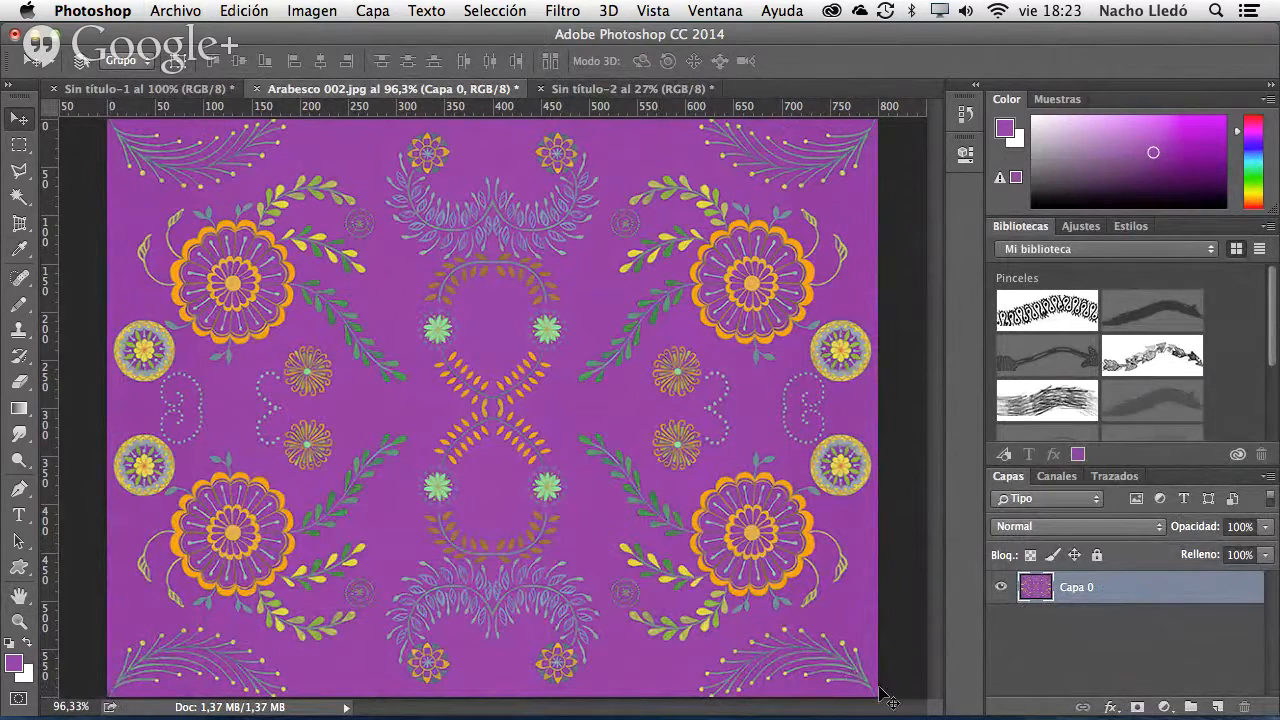
- Select the whole mirrored floral tile and define it as a pattern named Arabesco 002.jpg
key(super+Tab)
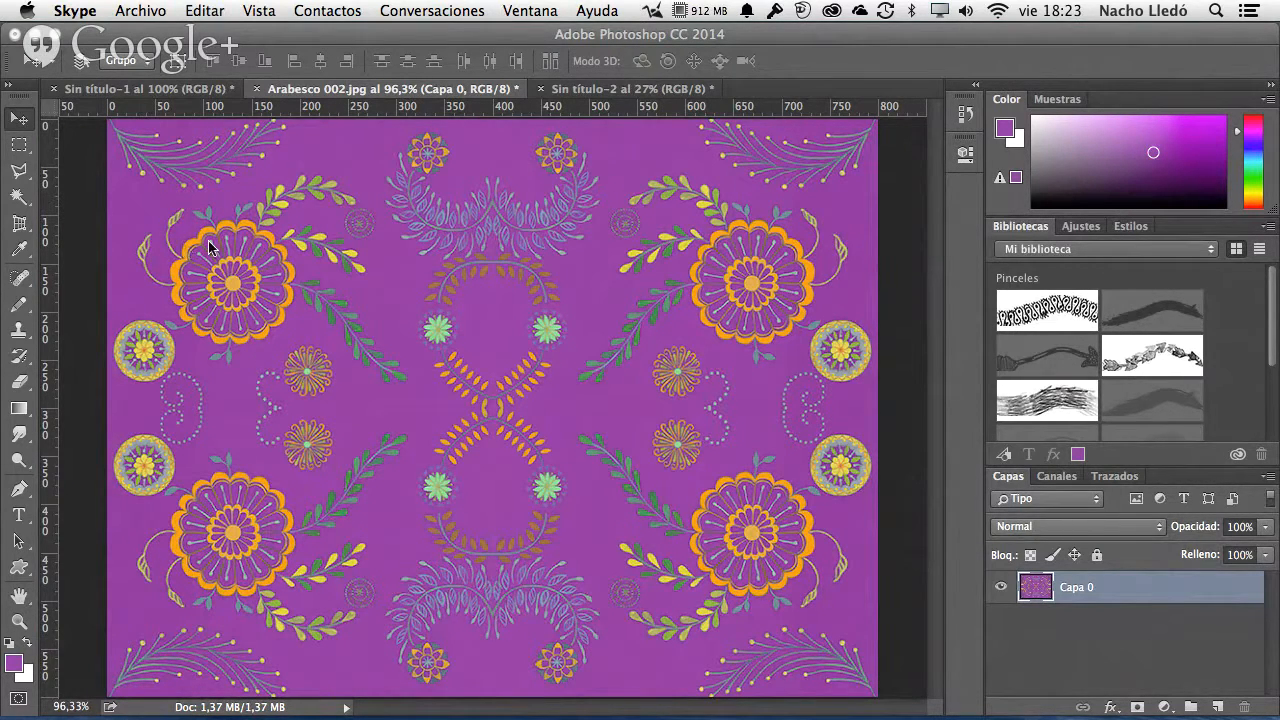
click(18, 148)
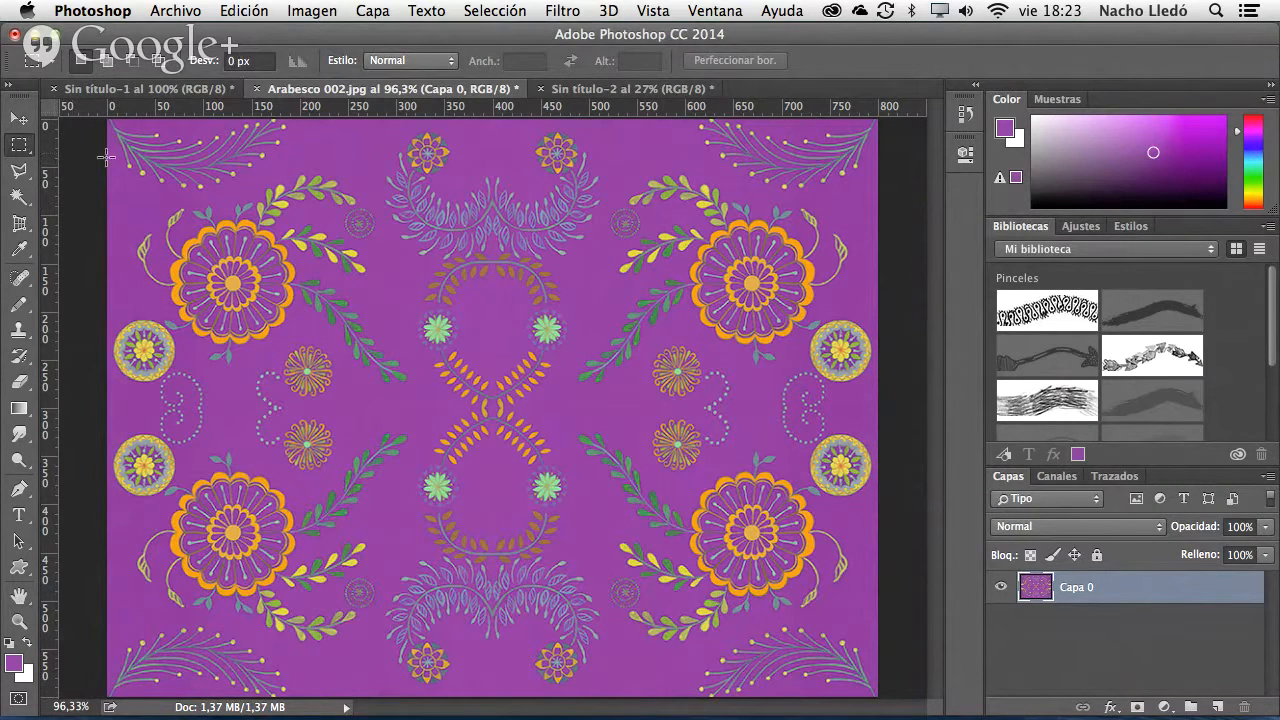
key(super+a)
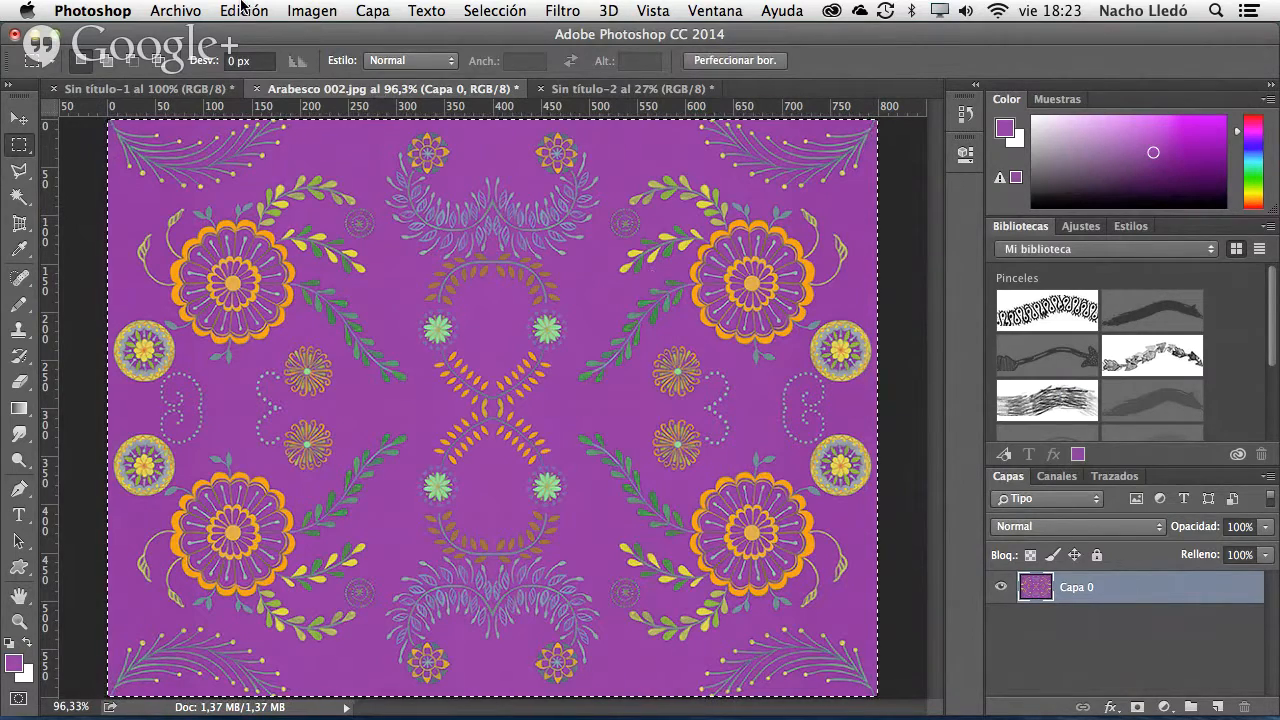
click(243, 10)
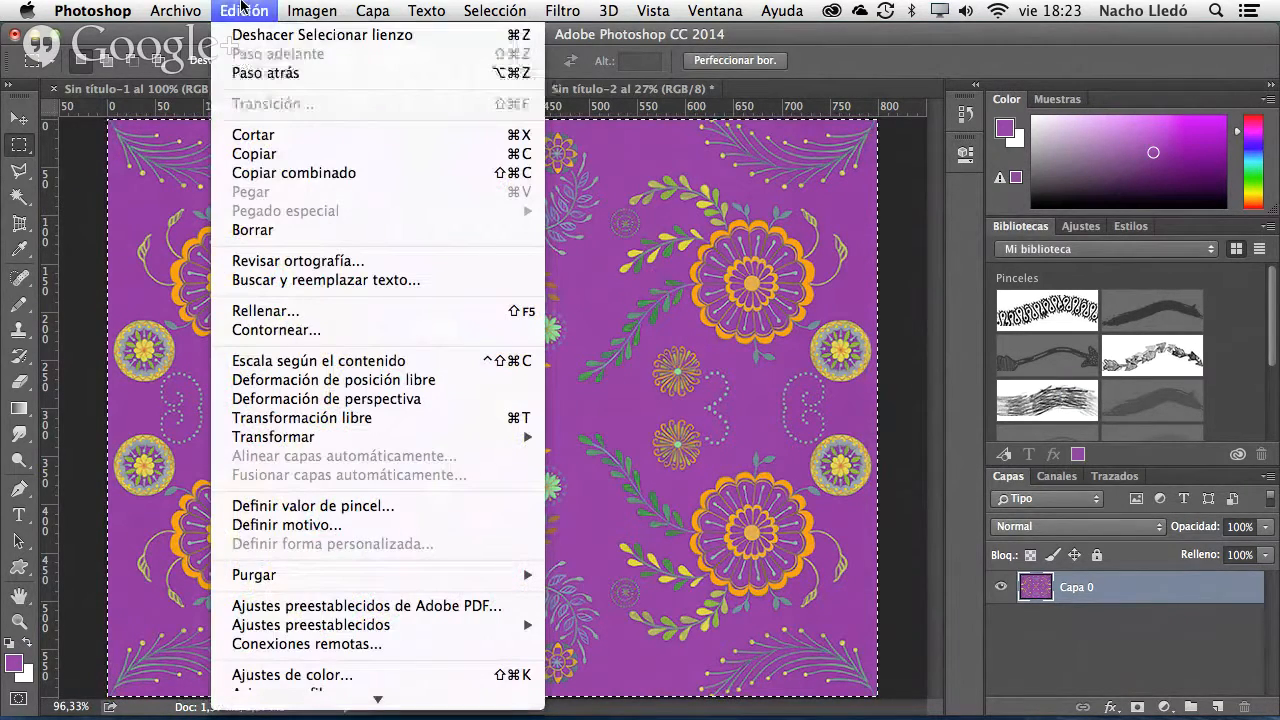
scroll(350, 520, down, 4)
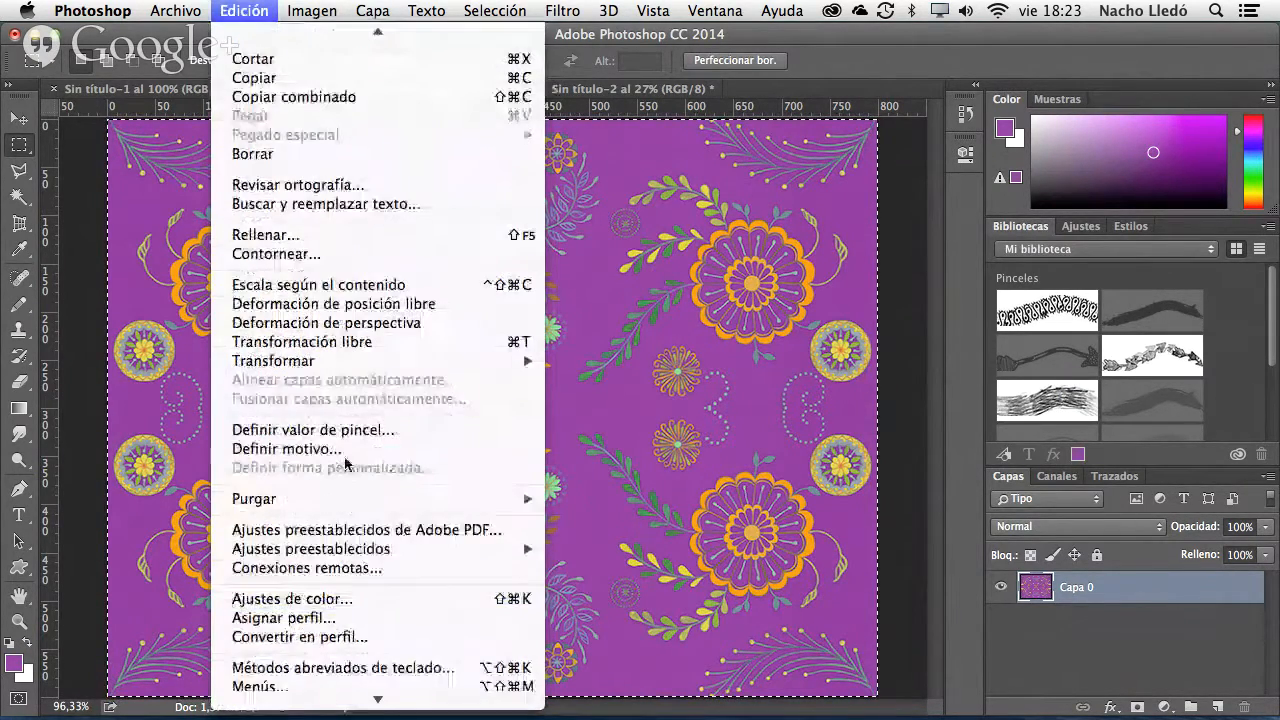
click(348, 448)
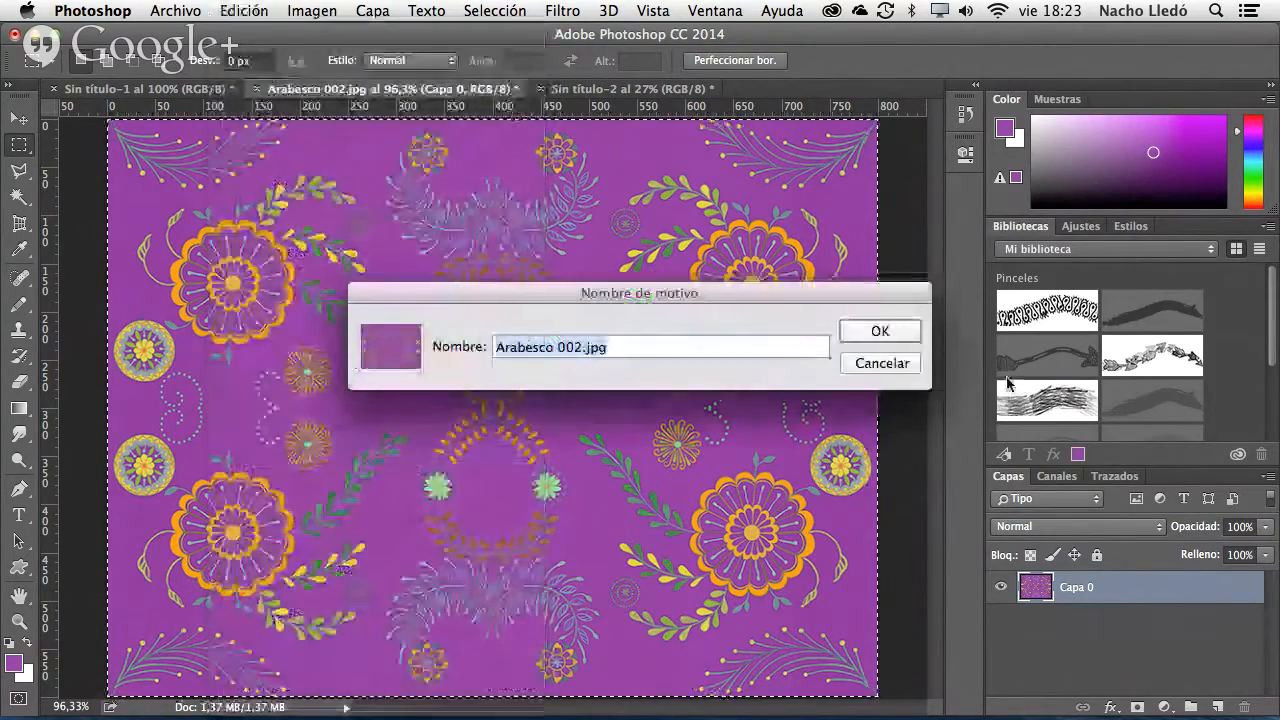
click(876, 333)
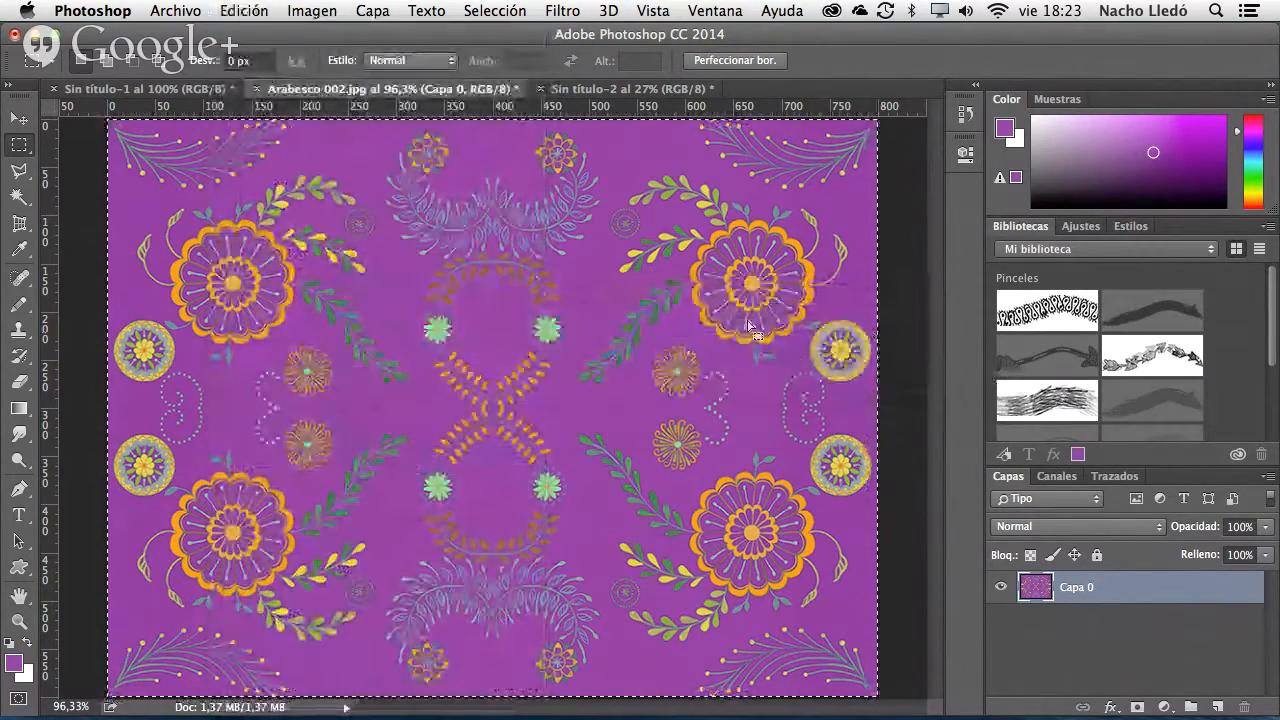
- Add a new layer in the Sin título-2 document and fill it with the mirrored floral pattern at 100% opacity in Normal mode
click(597, 93)
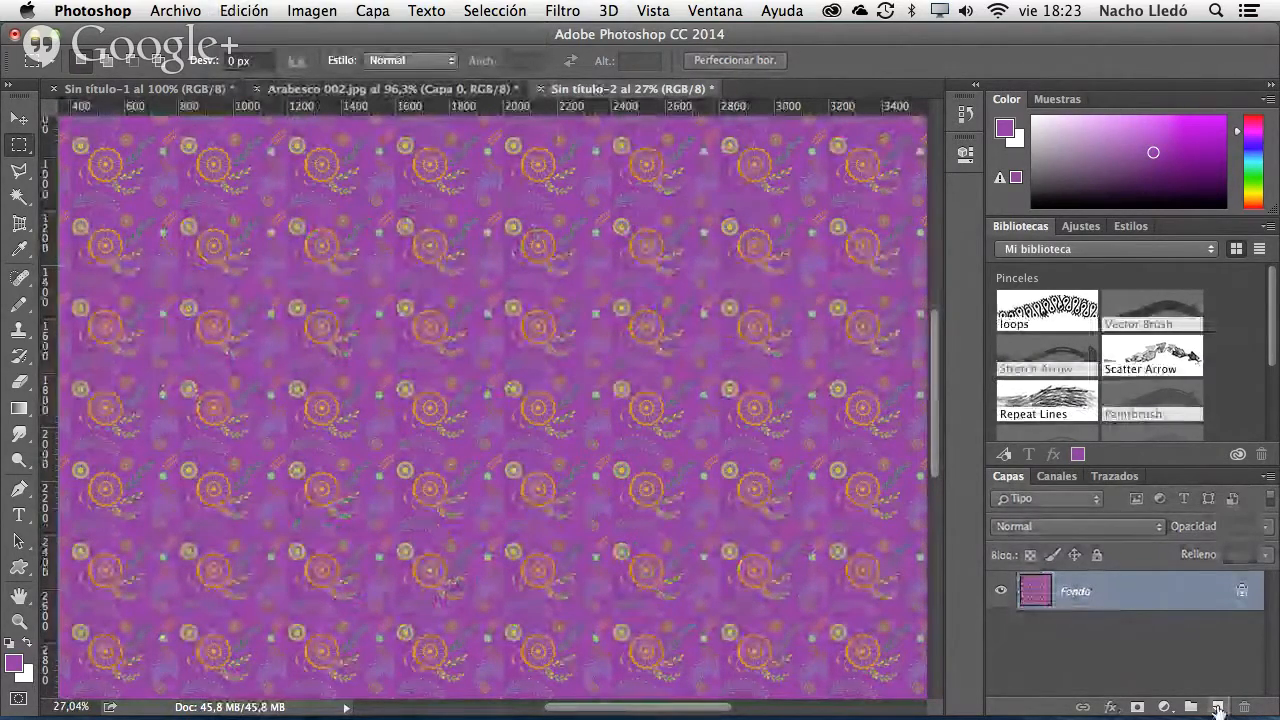
click(1217, 708)
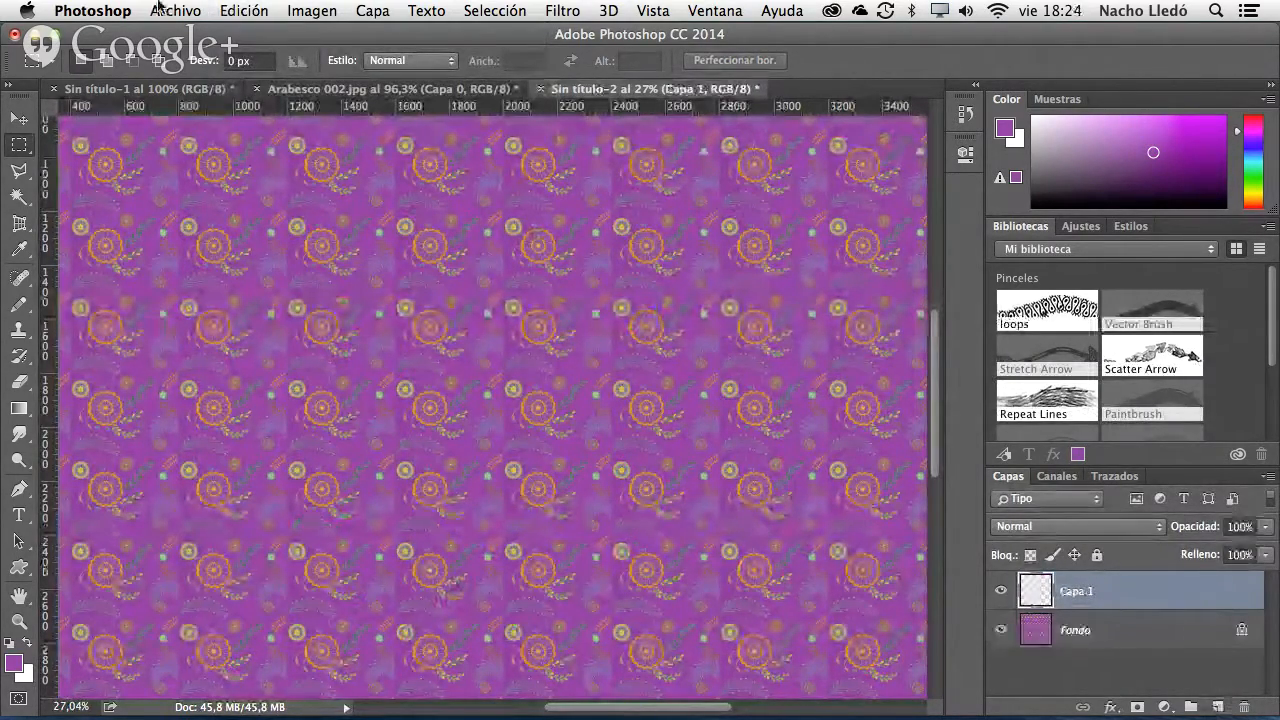
click(244, 10)
click(300, 318)
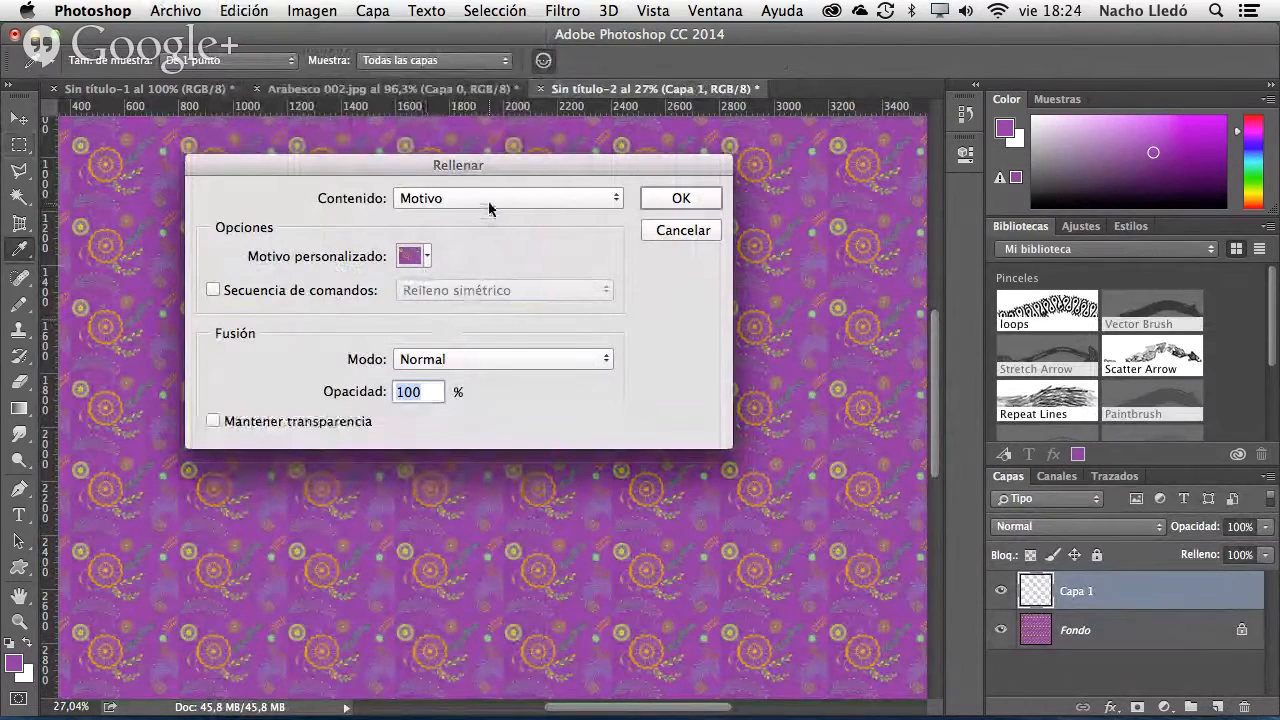
click(430, 257)
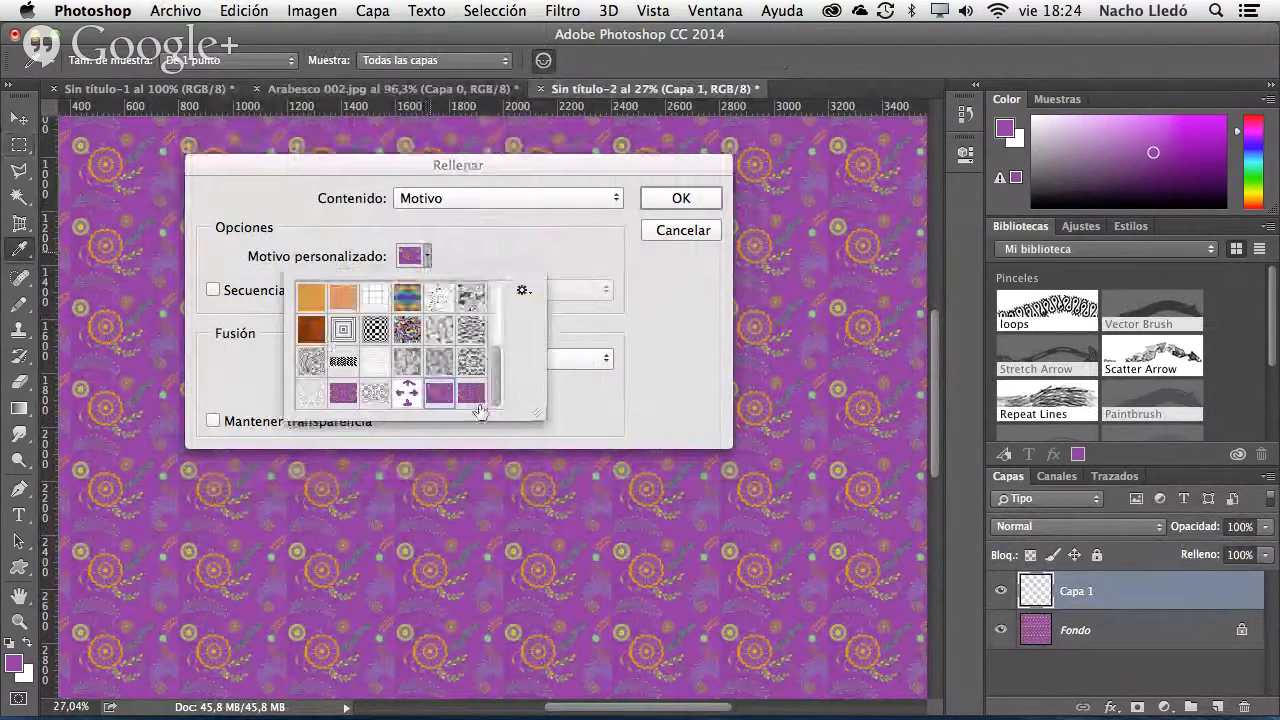
click(471, 394)
click(695, 201)
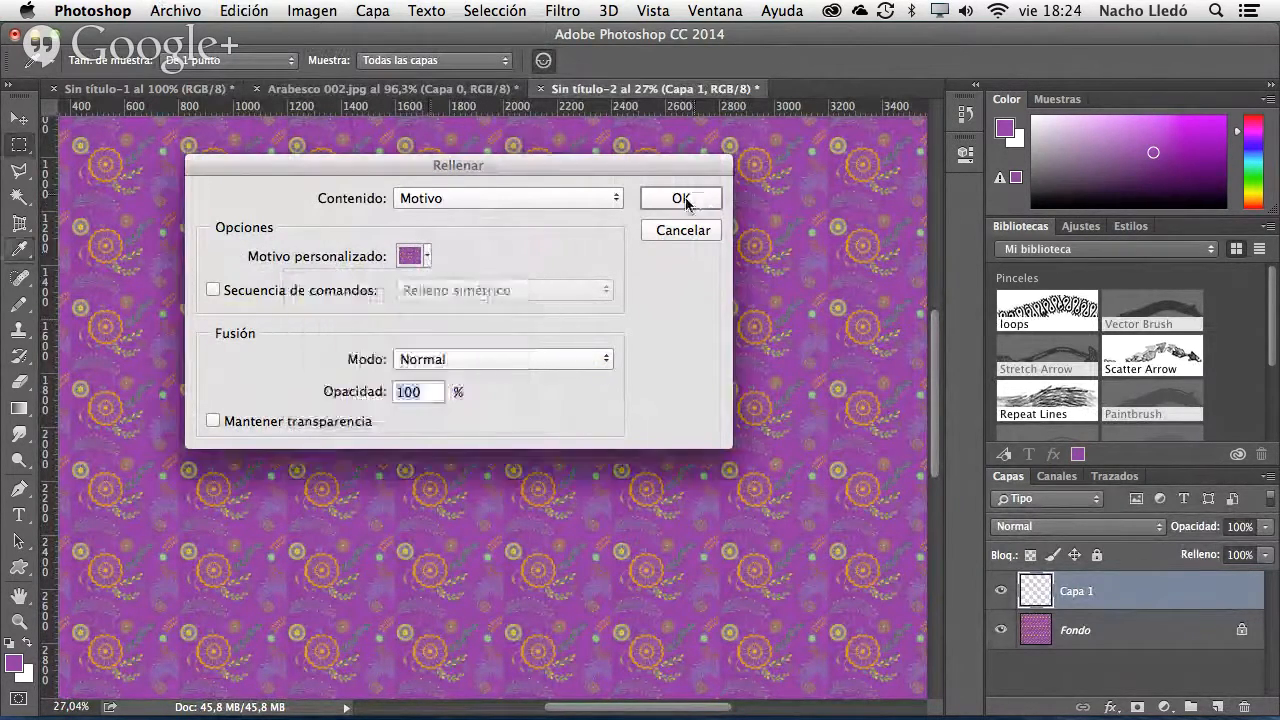
click(680, 201)
key(m)
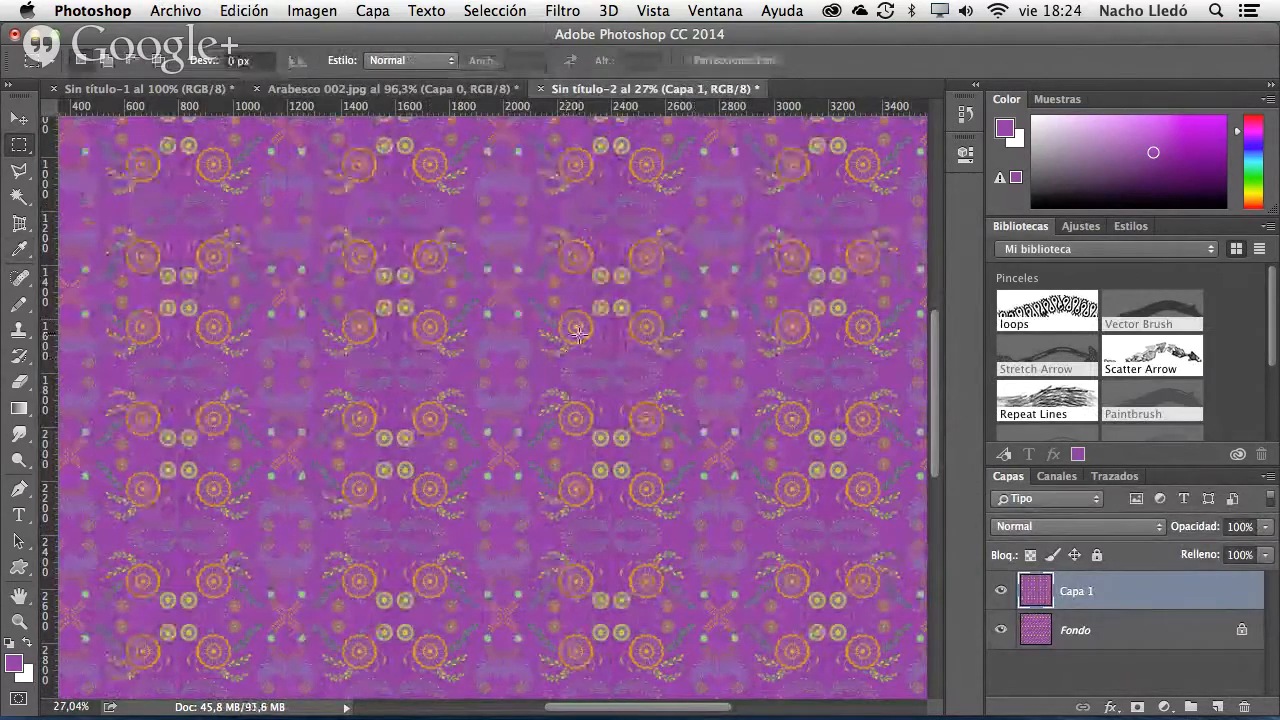
- Toggle the visibility of Capa 1 repeatedly to compare the mirrored pattern with the plain tiling on the Fondo layer
click(1000, 597)
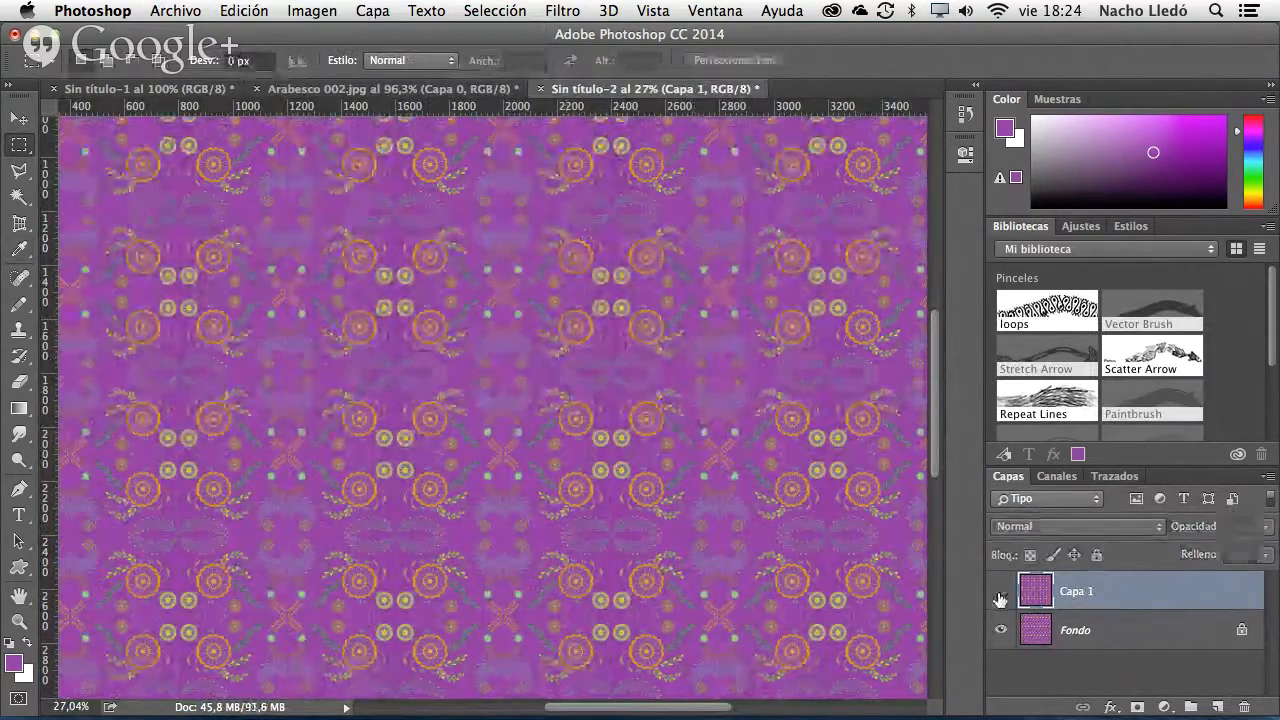
click(1000, 597)
click(1000, 597)
click(1000, 597)
click(1000, 597)
click(1000, 597)
click(1000, 597)
click(1000, 597)
click(1000, 597)
click(1000, 597)
click(1000, 597)
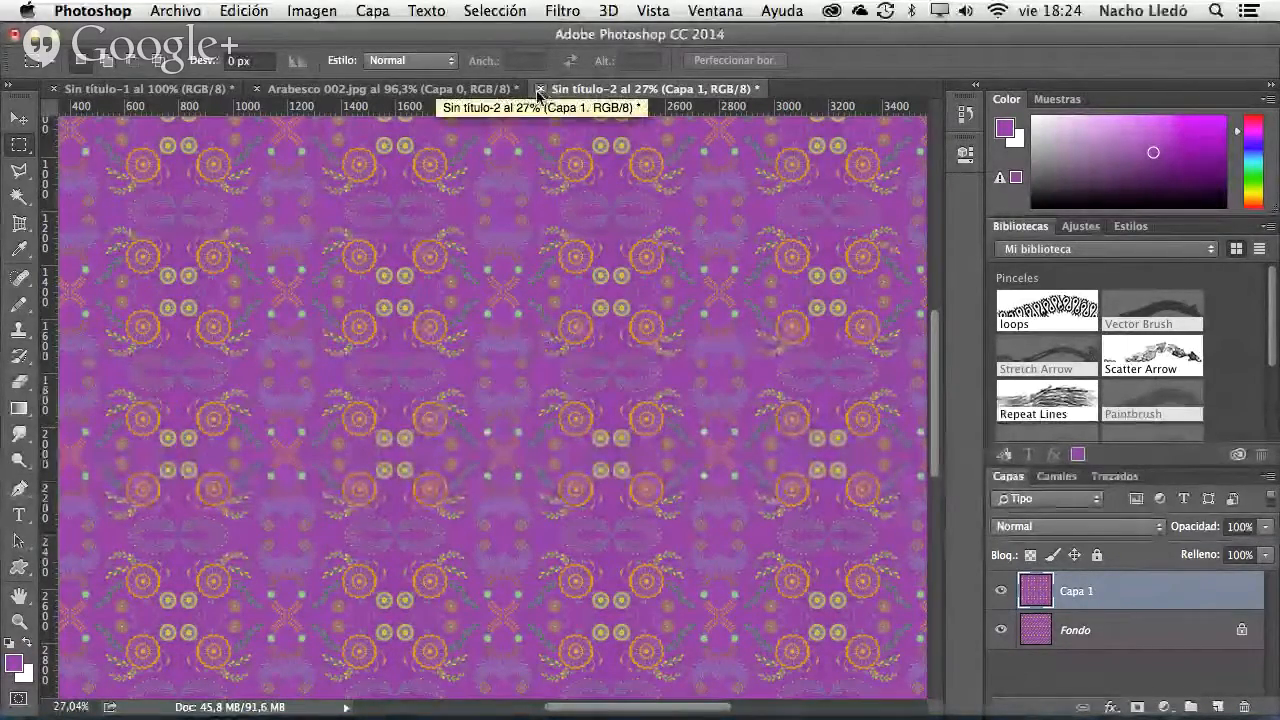
- Close the Arabesco 002.jpg and Sin título-1 documents without saving their changes
click(256, 89)
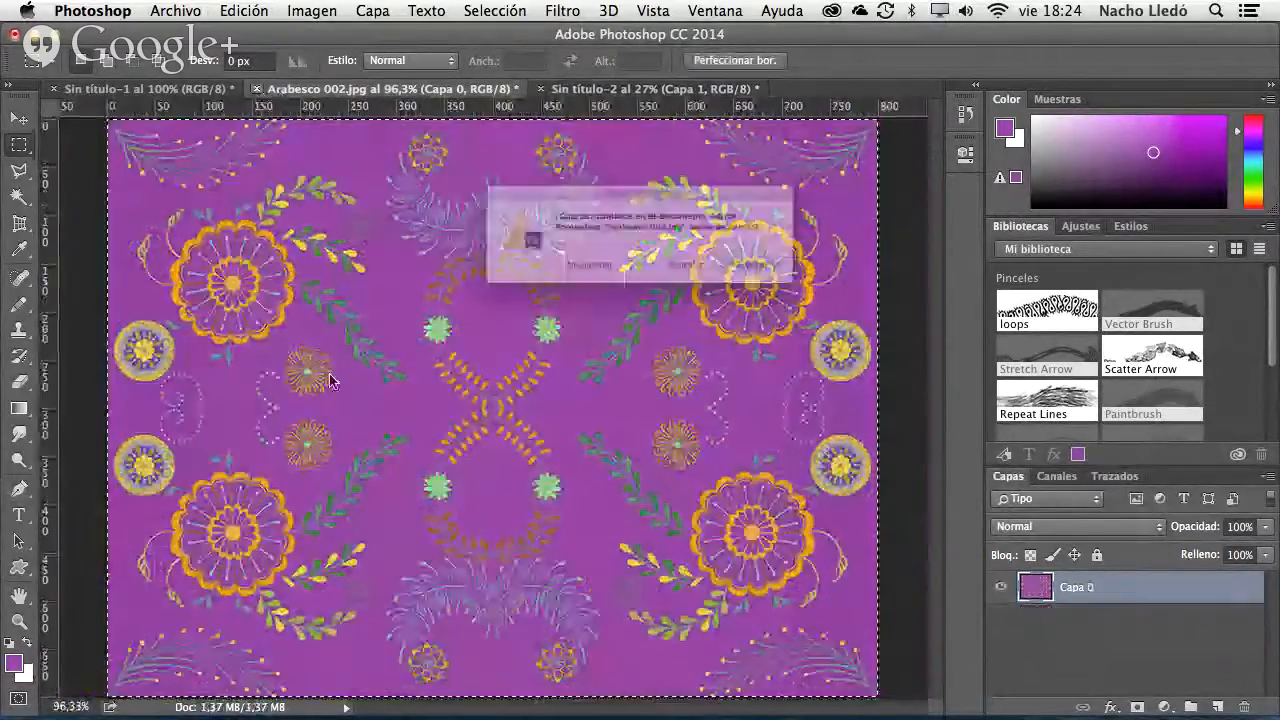
click(557, 283)
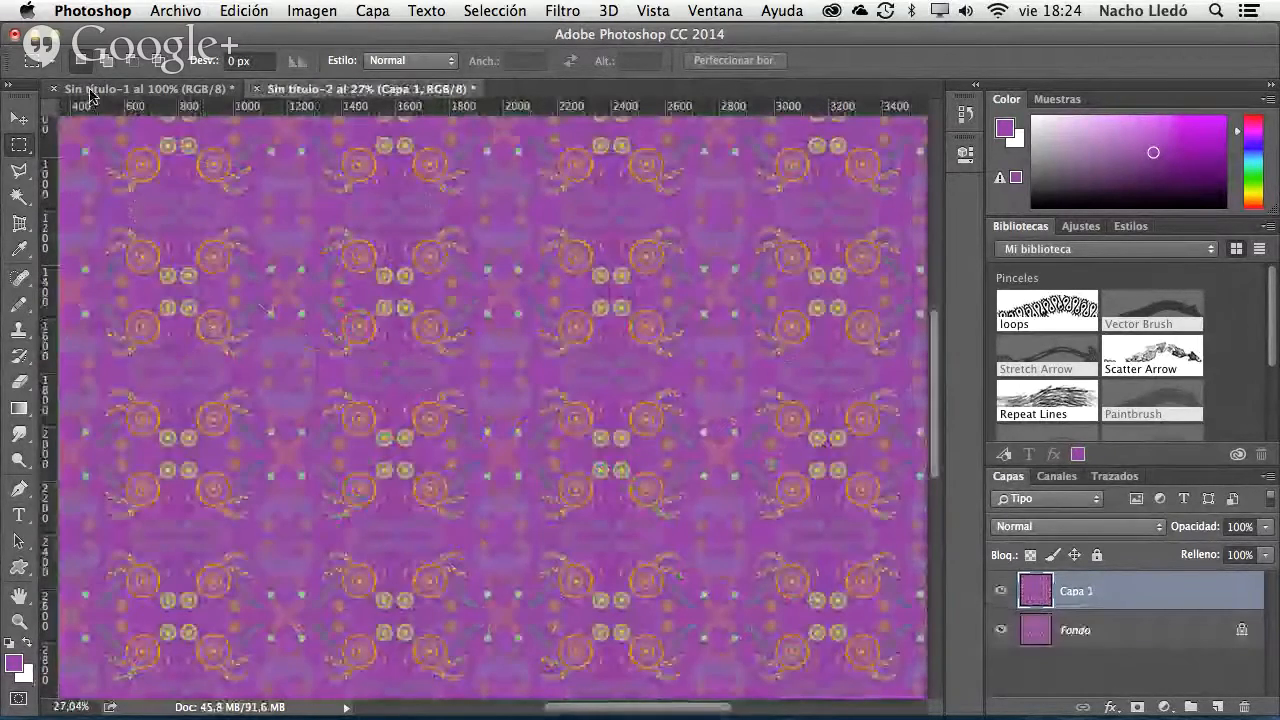
click(55, 89)
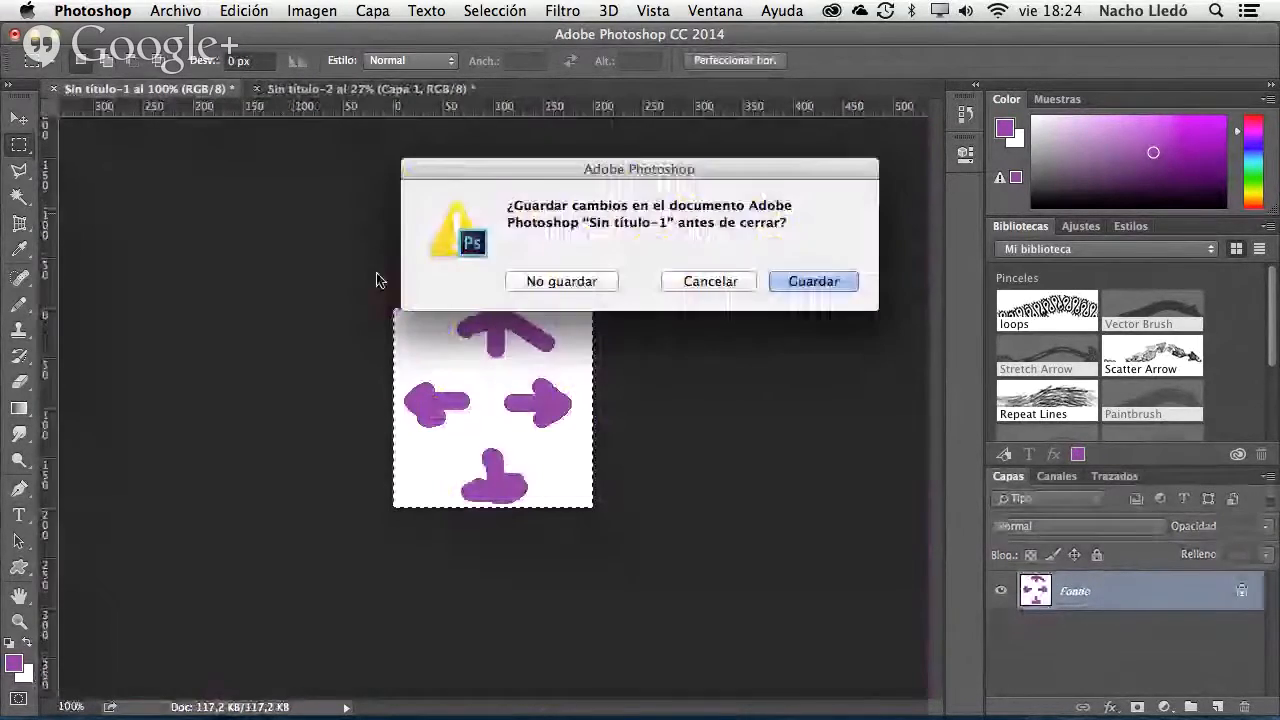
click(552, 281)
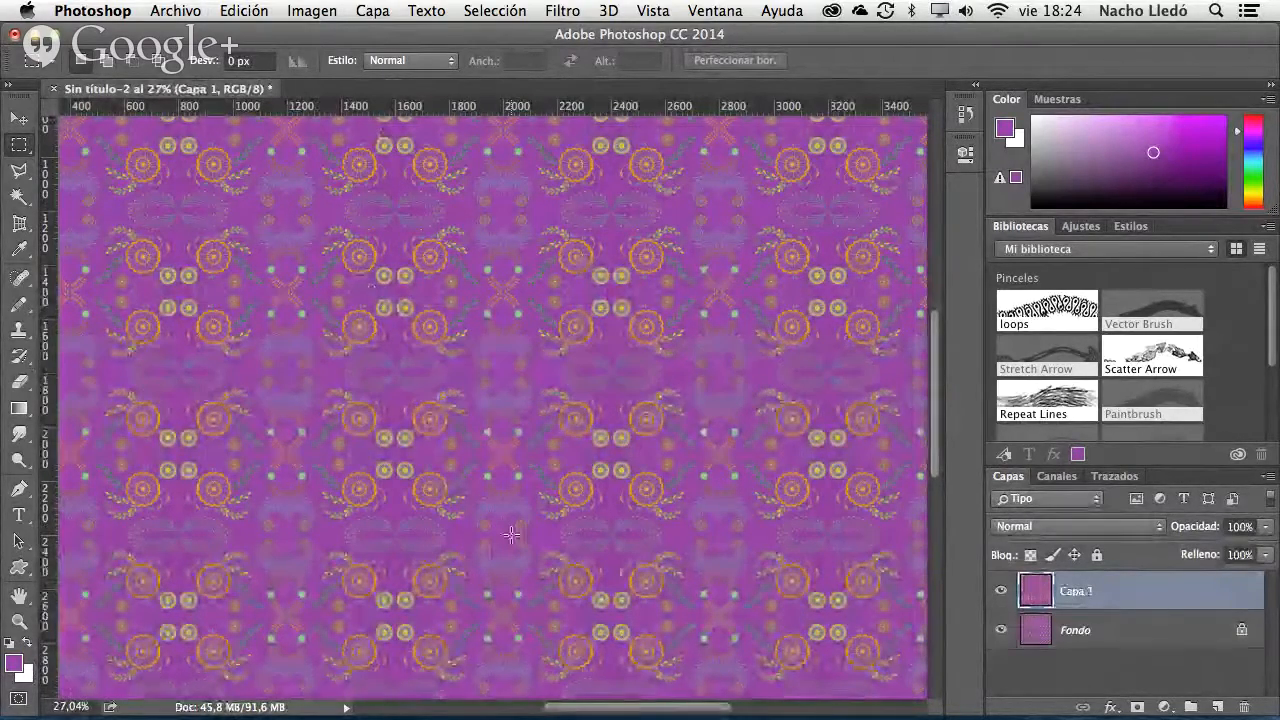
- Preview several pattern images in the 00 otras folder and open Geo 001.JPG
key(super+o)
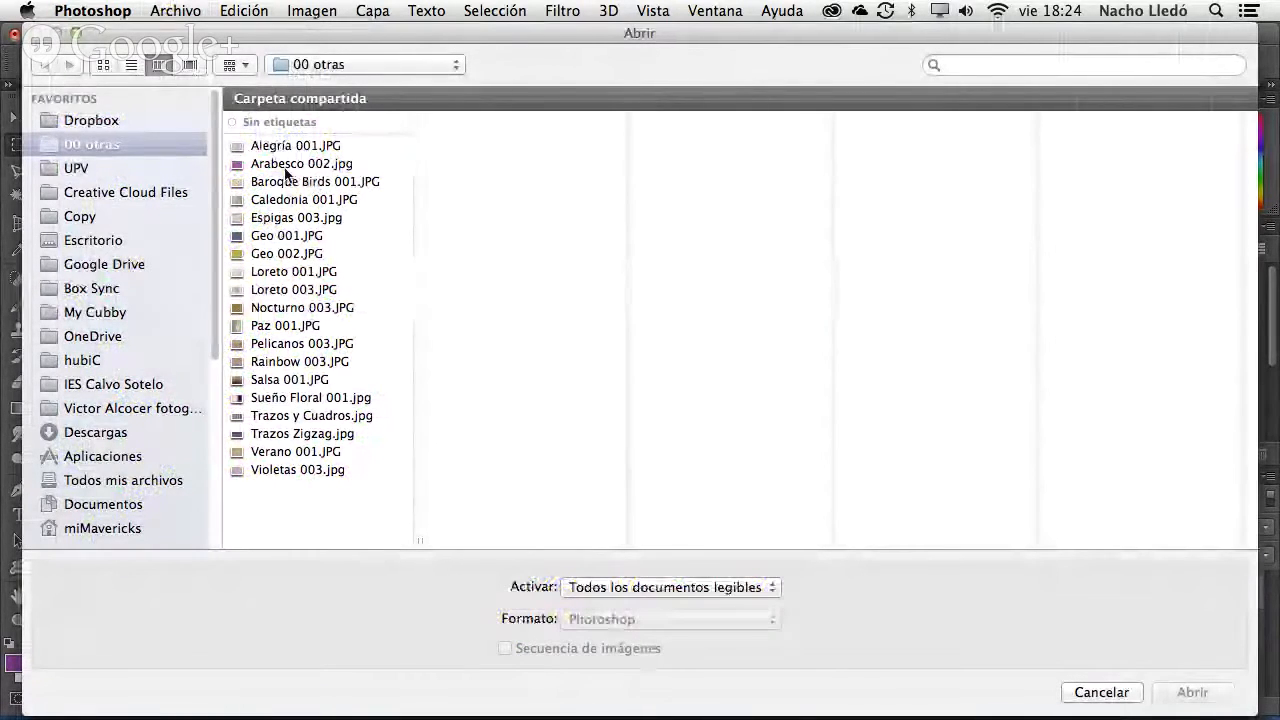
click(276, 165)
click(273, 183)
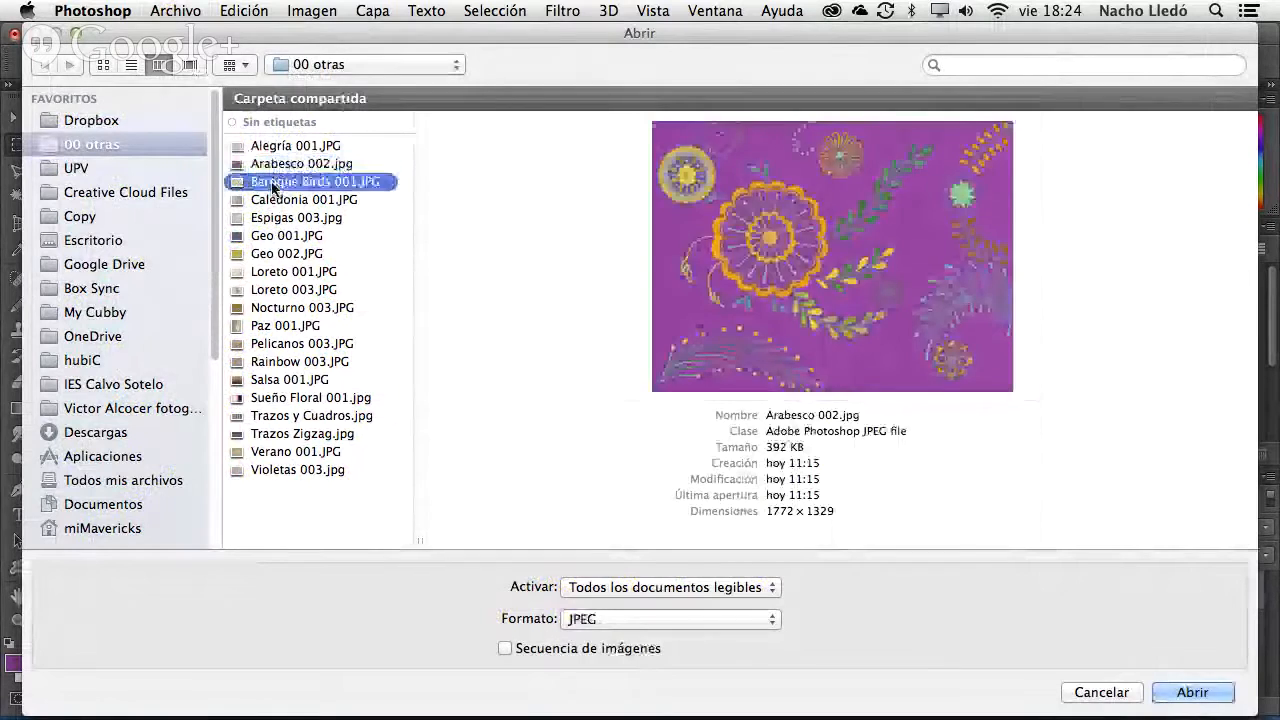
click(276, 200)
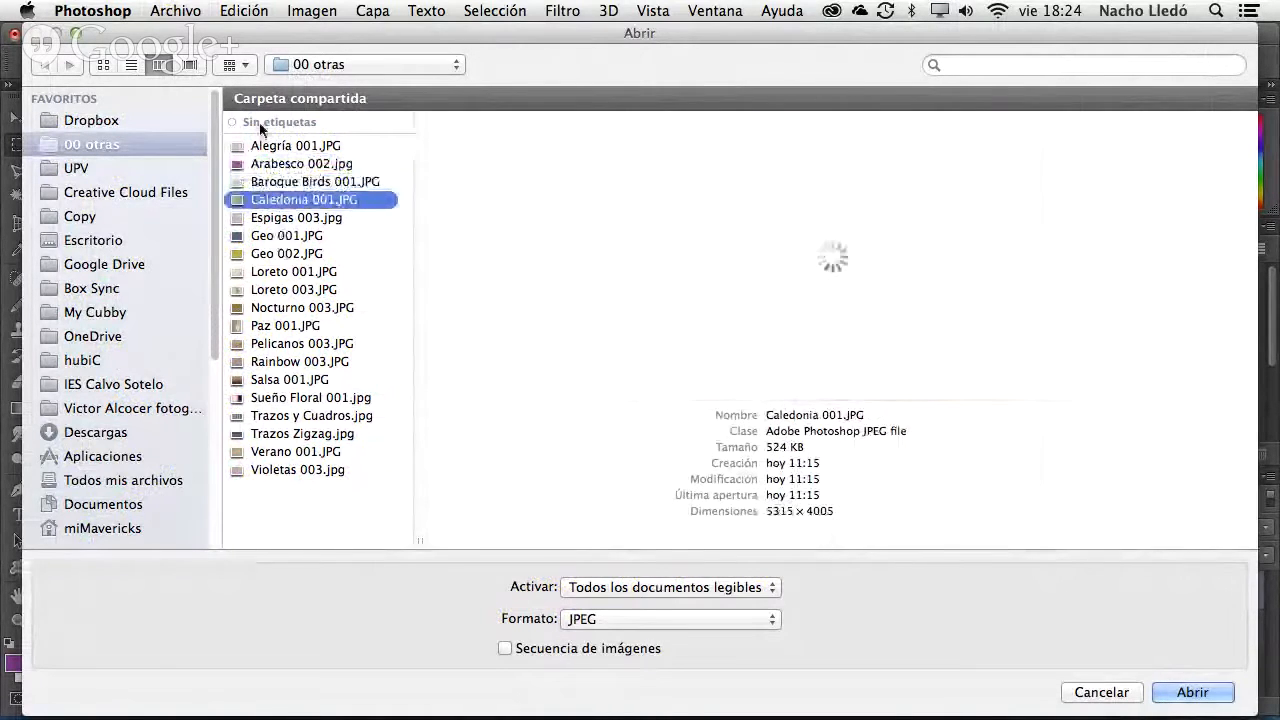
click(281, 238)
click(410, 72)
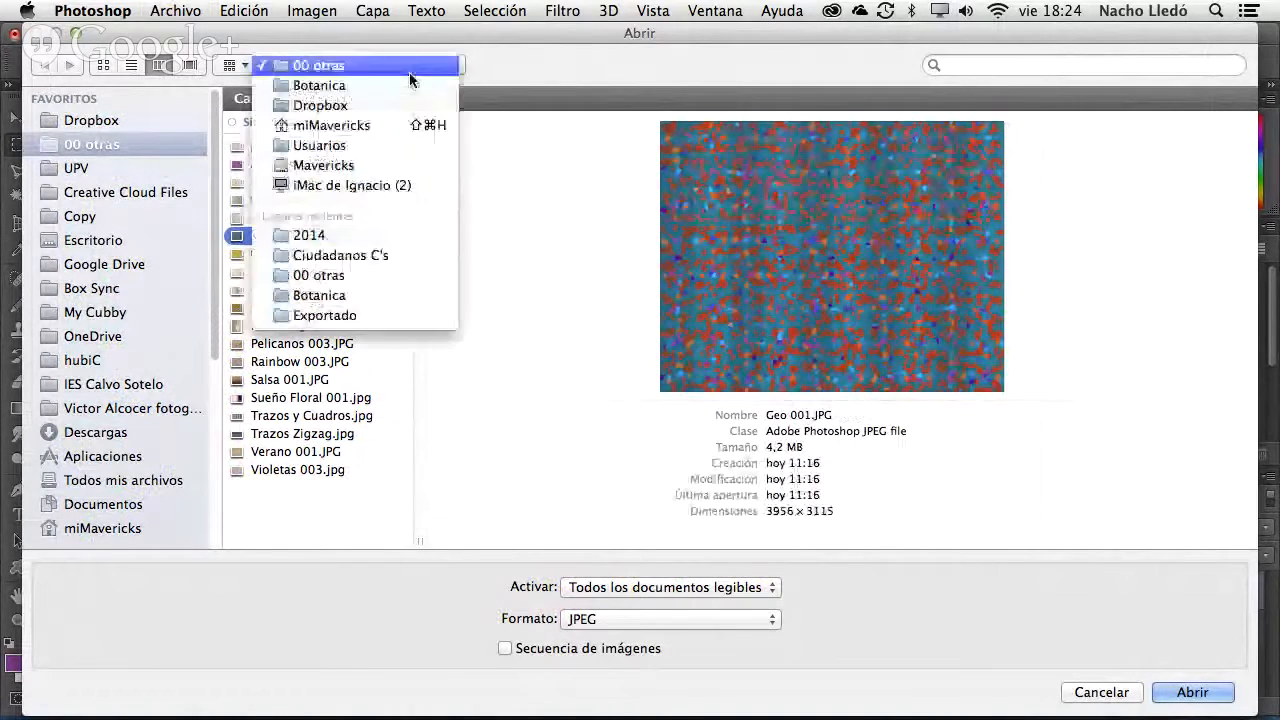
click(540, 374)
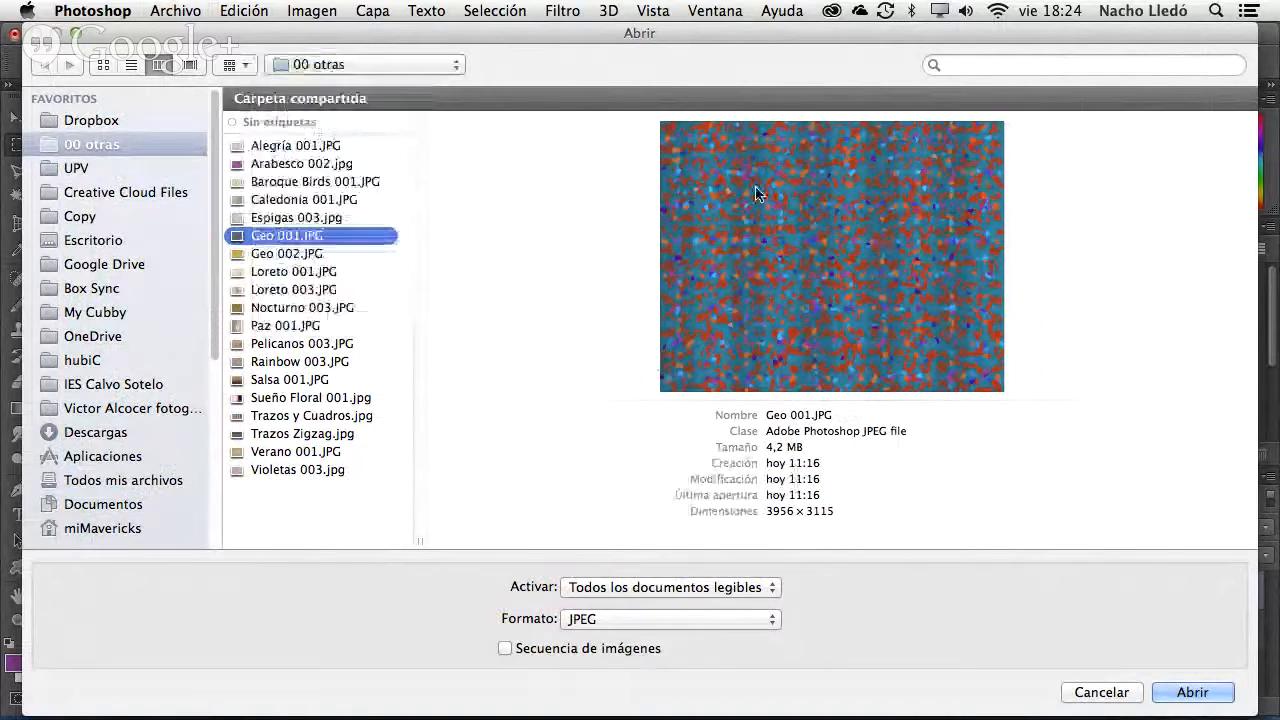
click(281, 257)
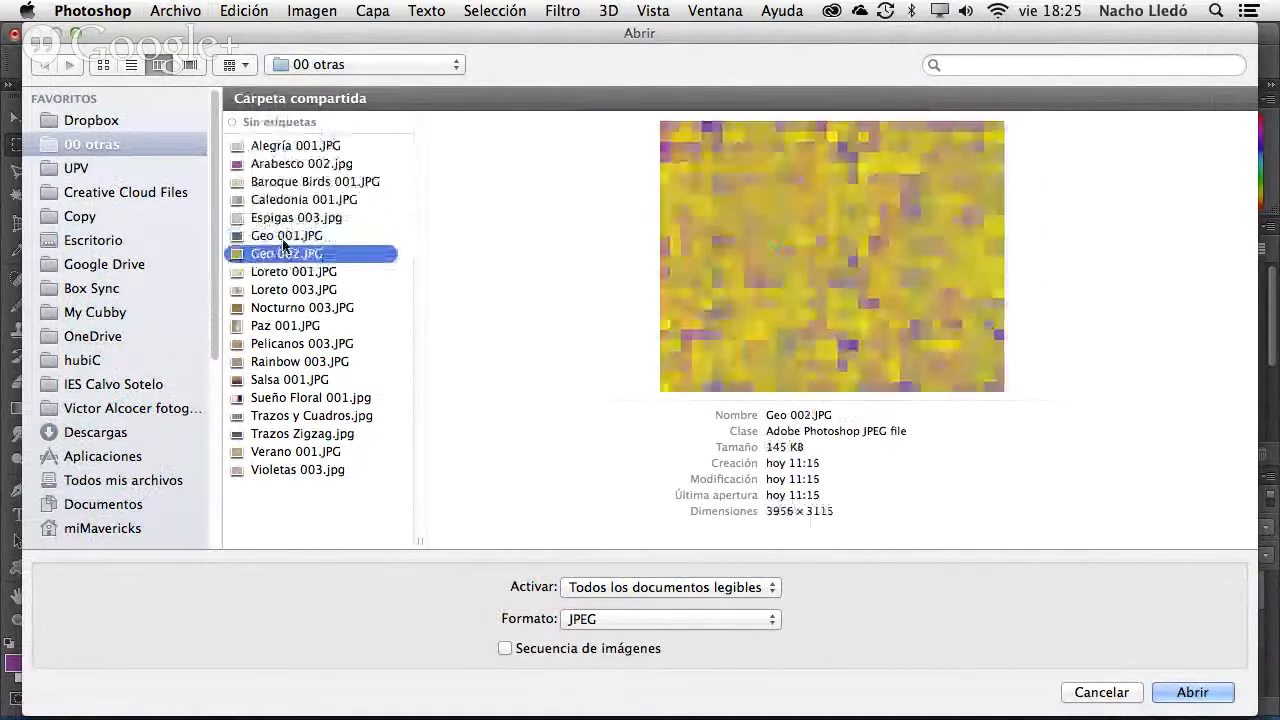
click(300, 237)
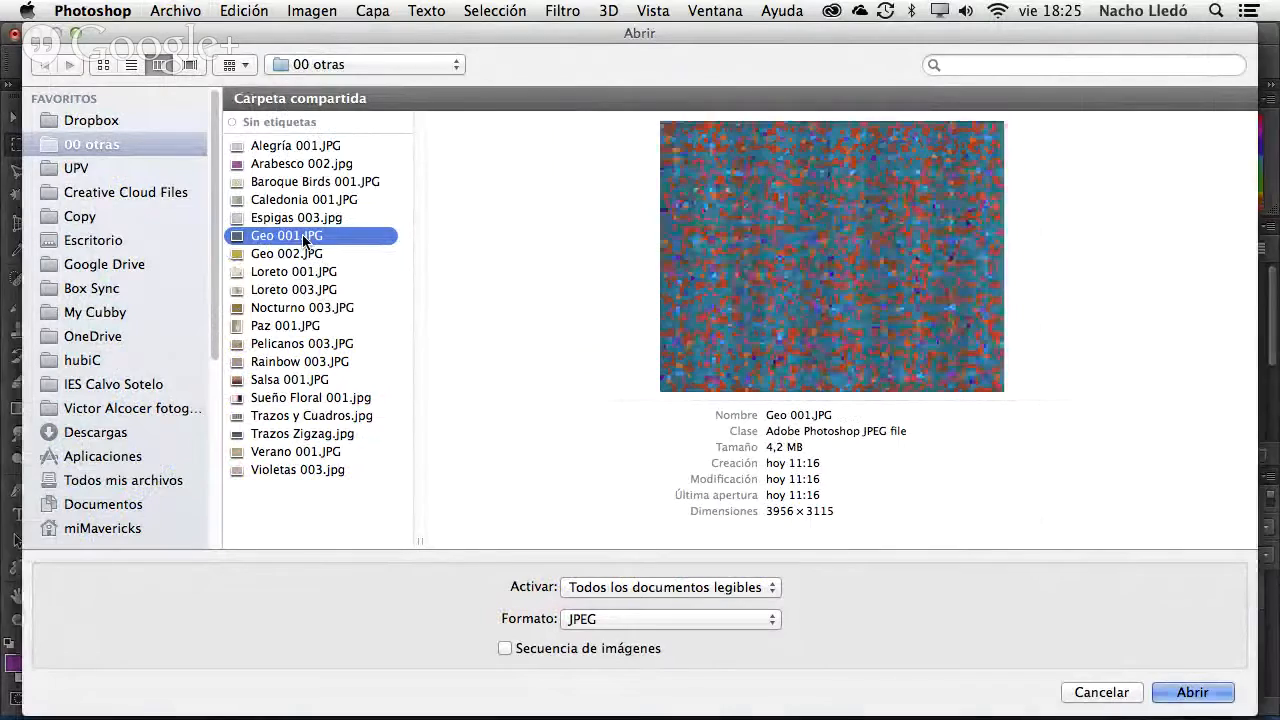
double_click(287, 235)
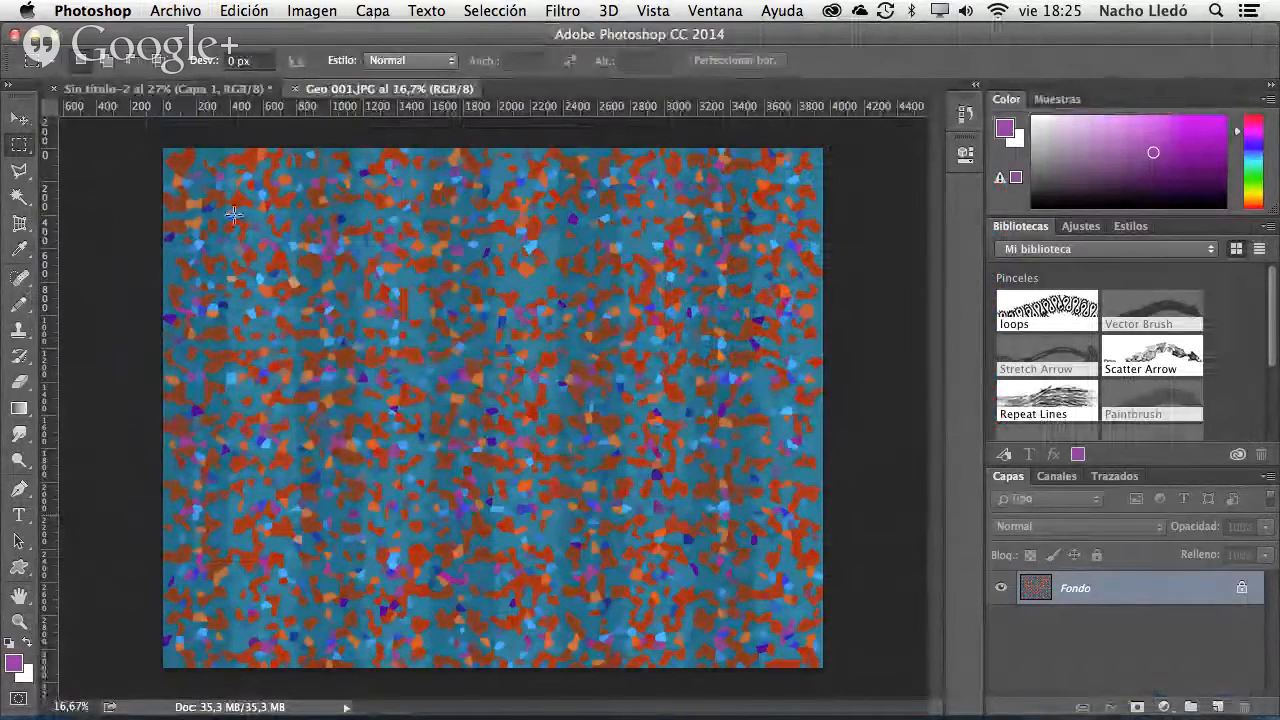
- Select the whole Geo 001.JPG image and try to resize it proportionally to a width of 200 pixels
drag(140, 130, 866, 672)
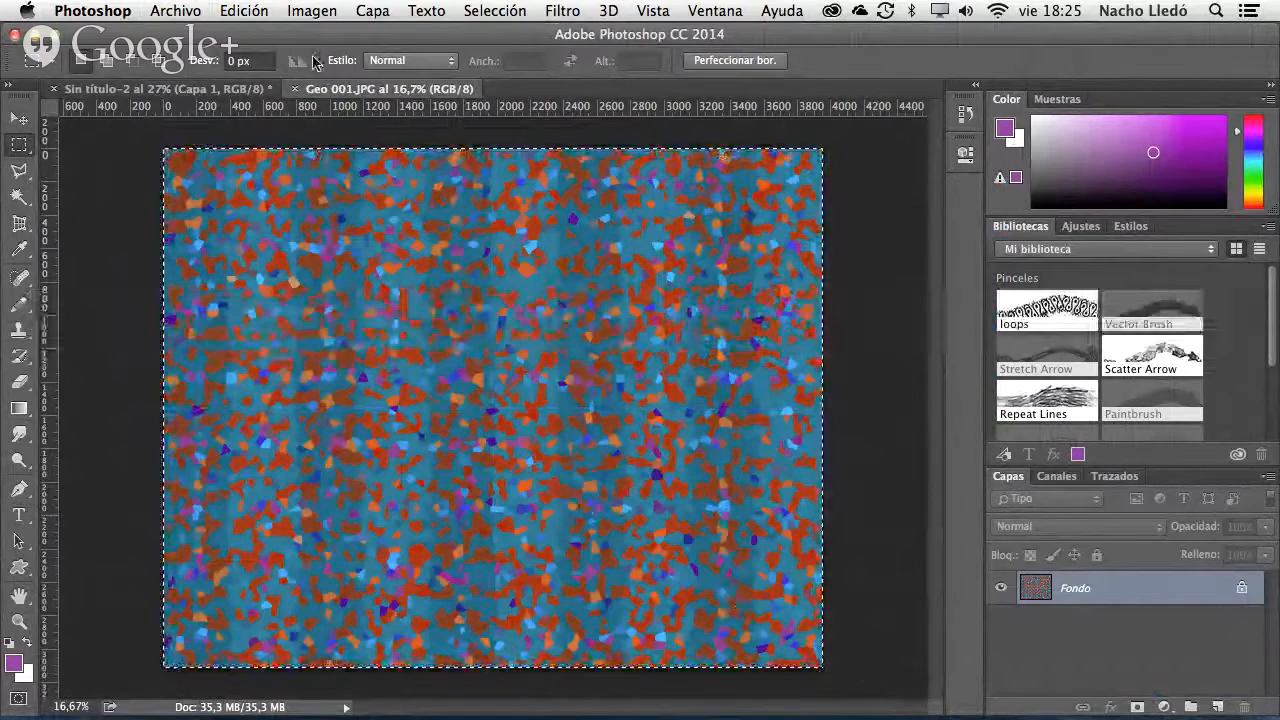
click(314, 11)
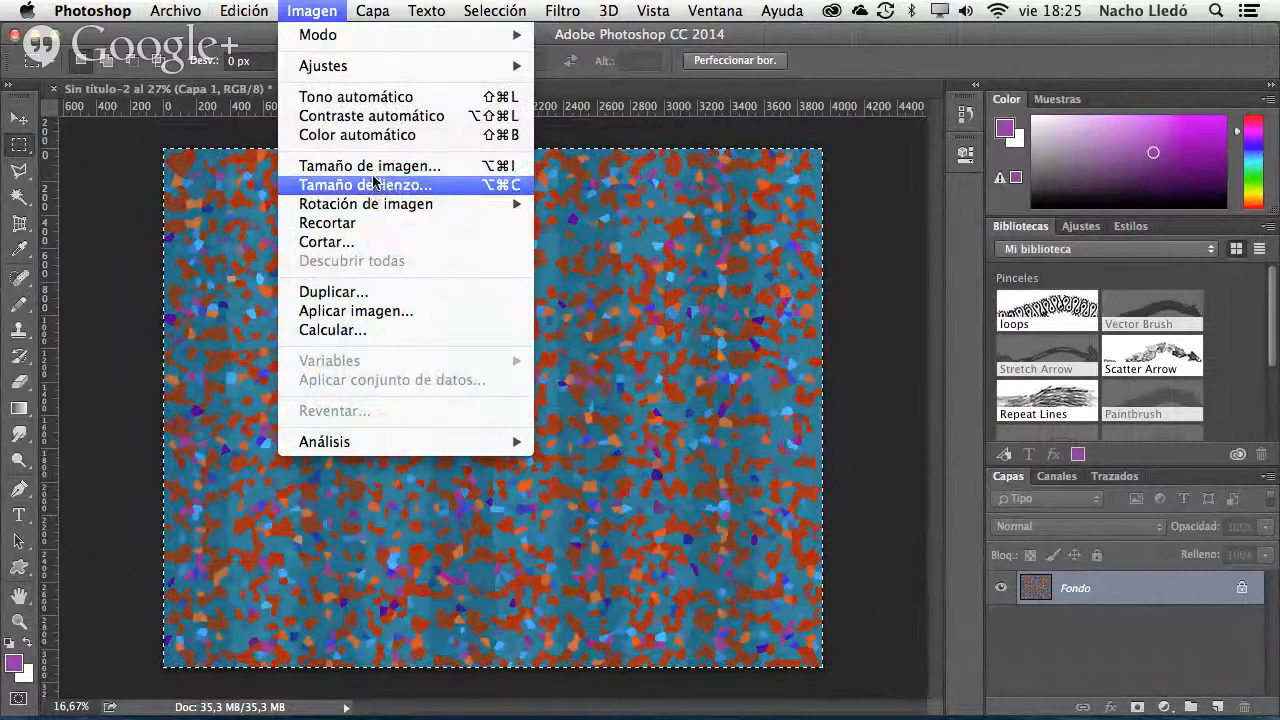
click(370, 165)
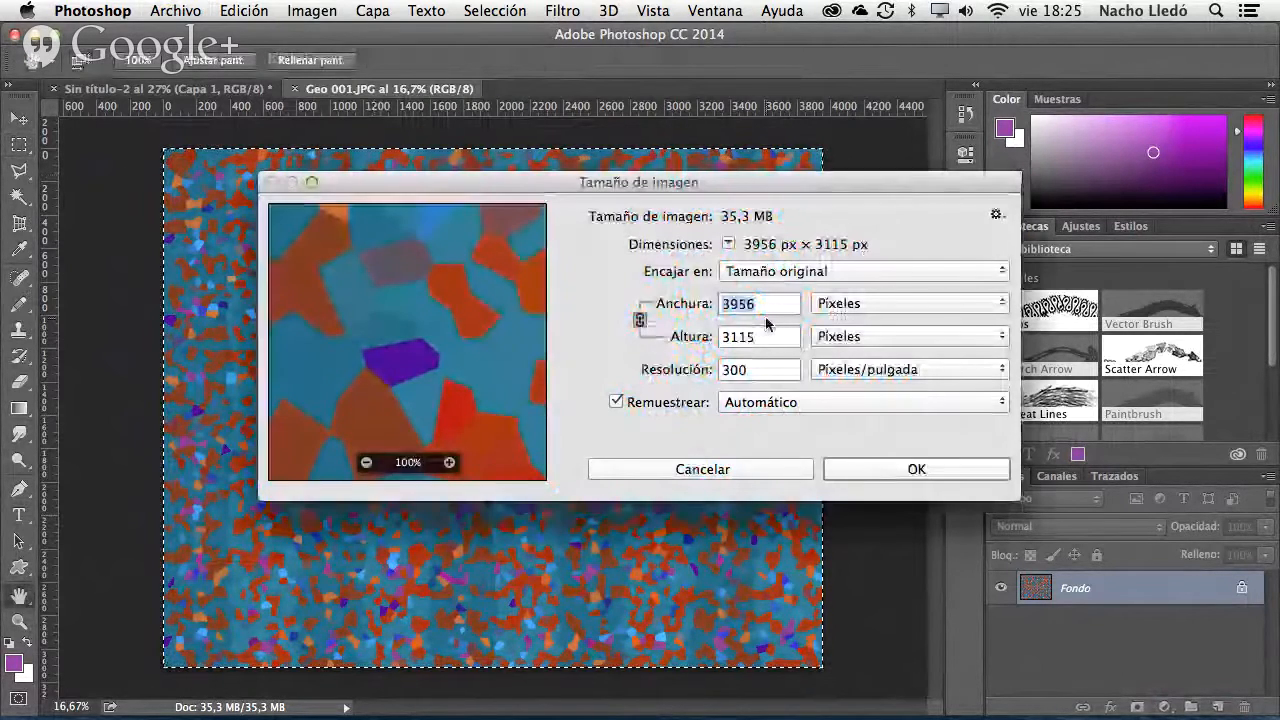
text(200)
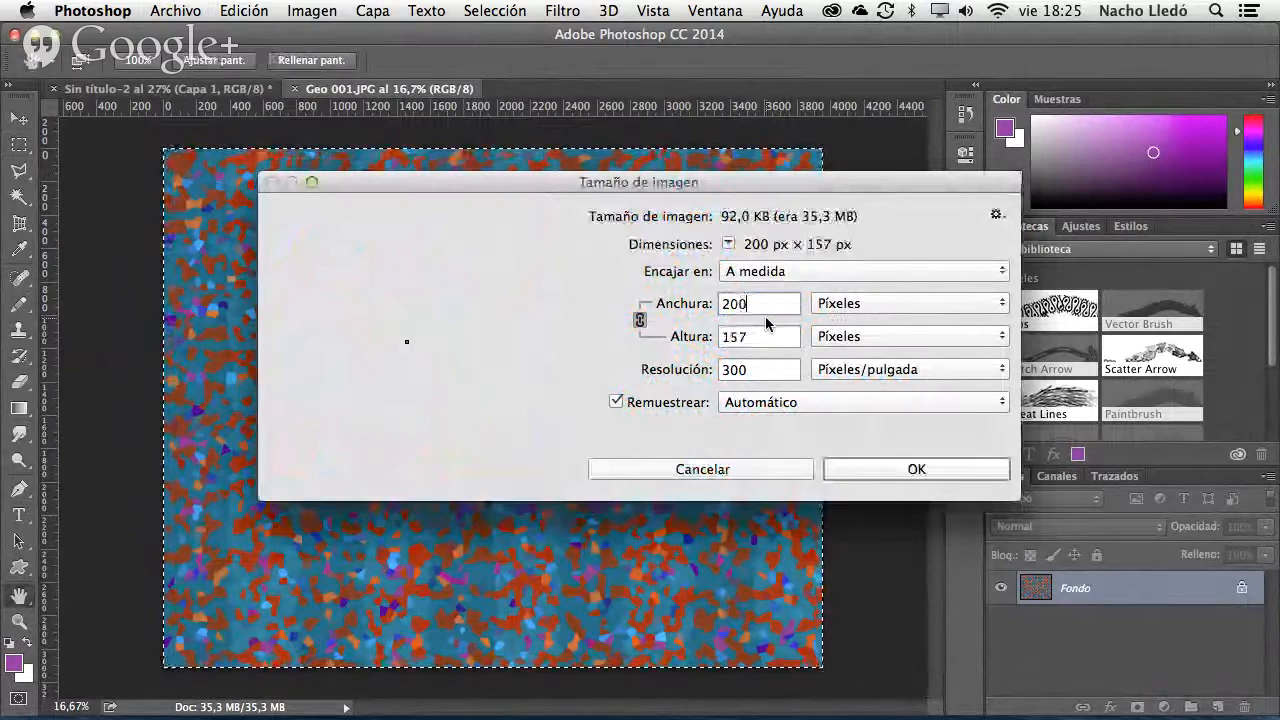
click(905, 470)
- Inspect the reduced Geo 001.JPG image at actual size and fitted to the screen, and undo the resize
click(18, 622)
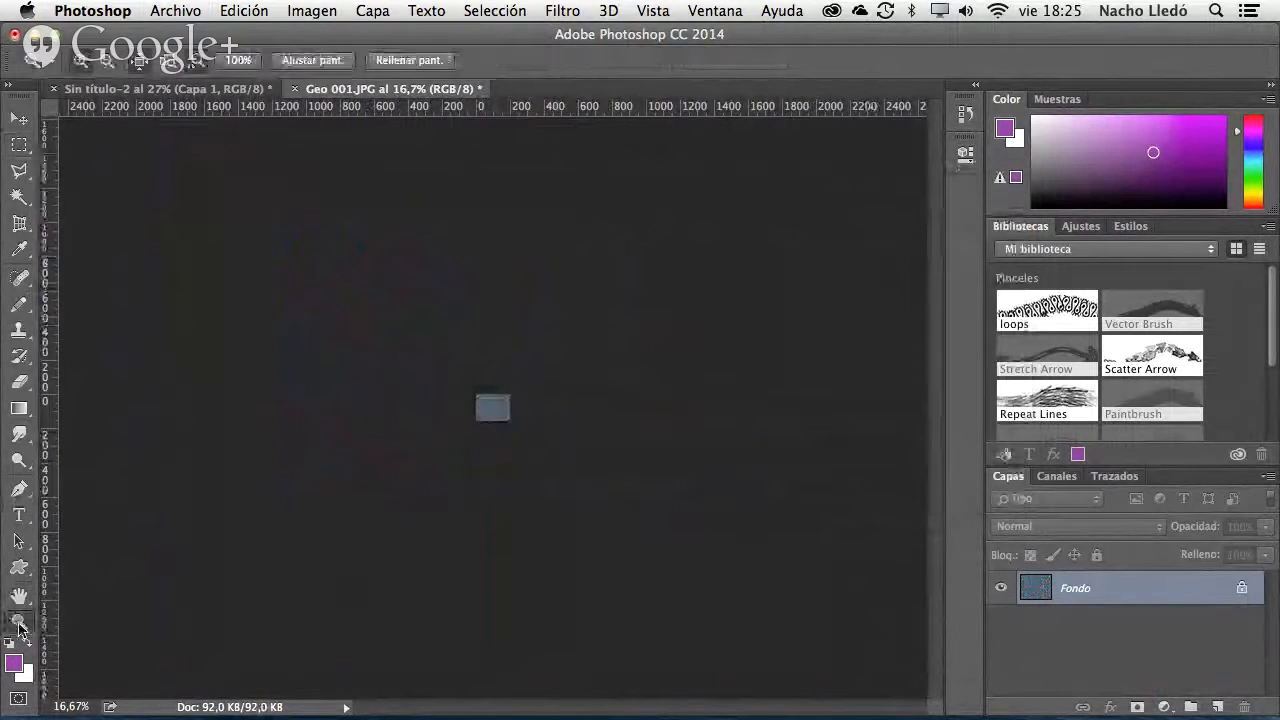
double_click(18, 622)
key(super+0)
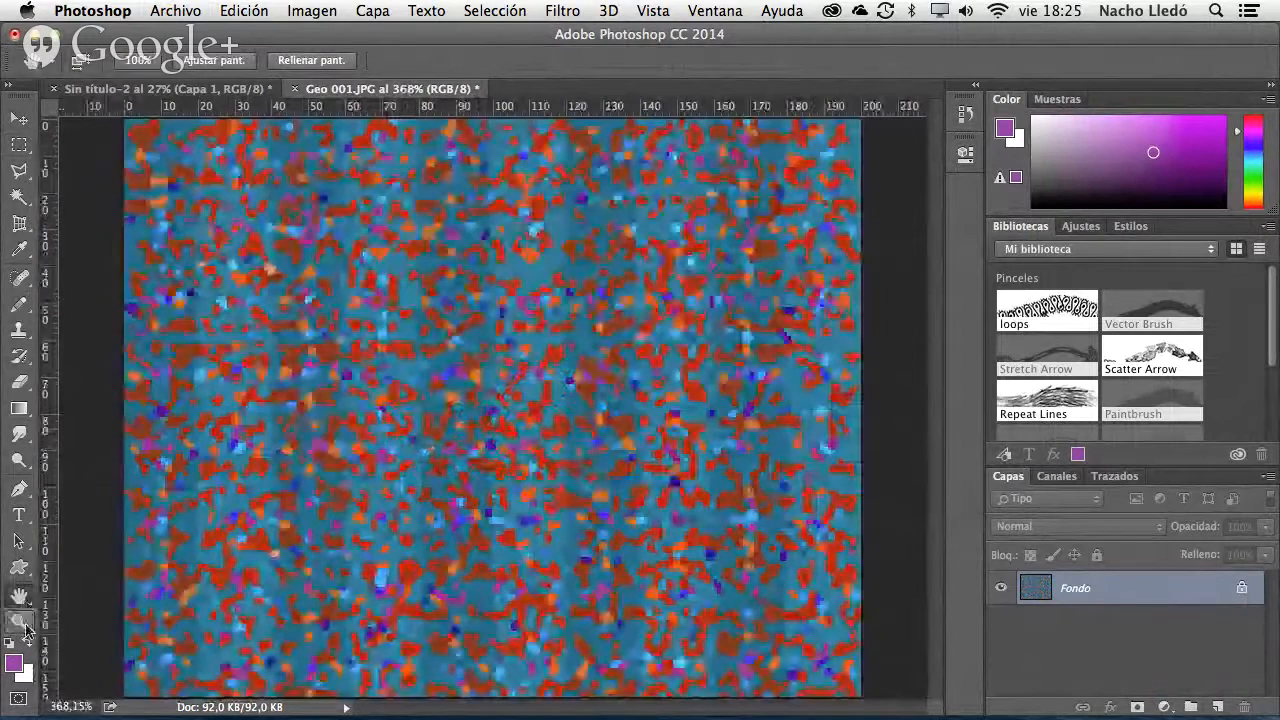
double_click(24, 626)
key(super+z)
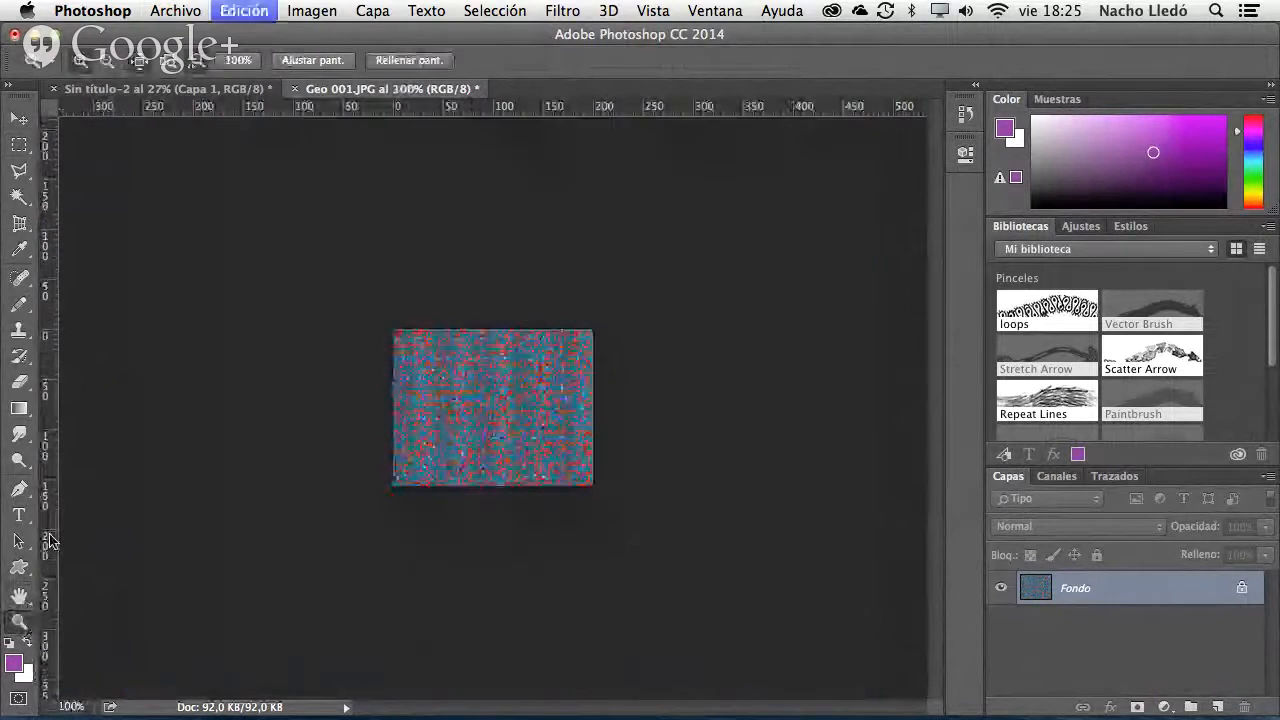
- Resize Geo 001.JPG proportionally to a width of 400 pixels
click(300, 10)
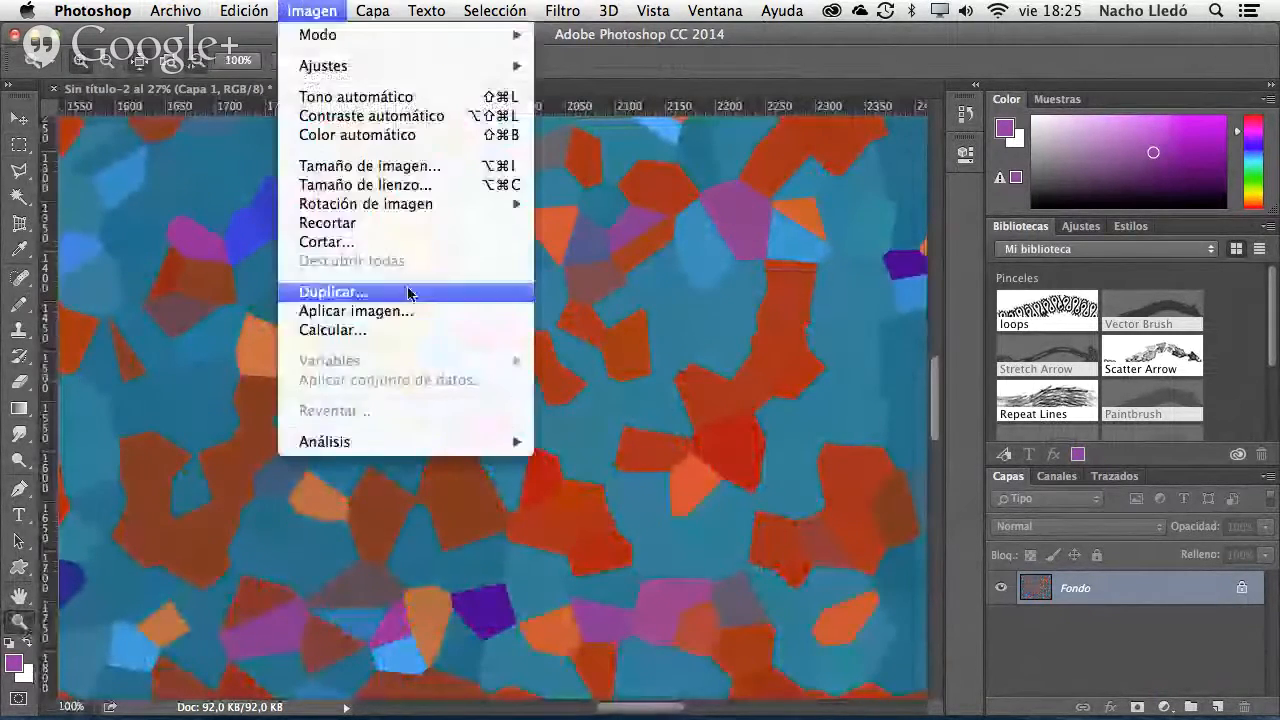
click(408, 167)
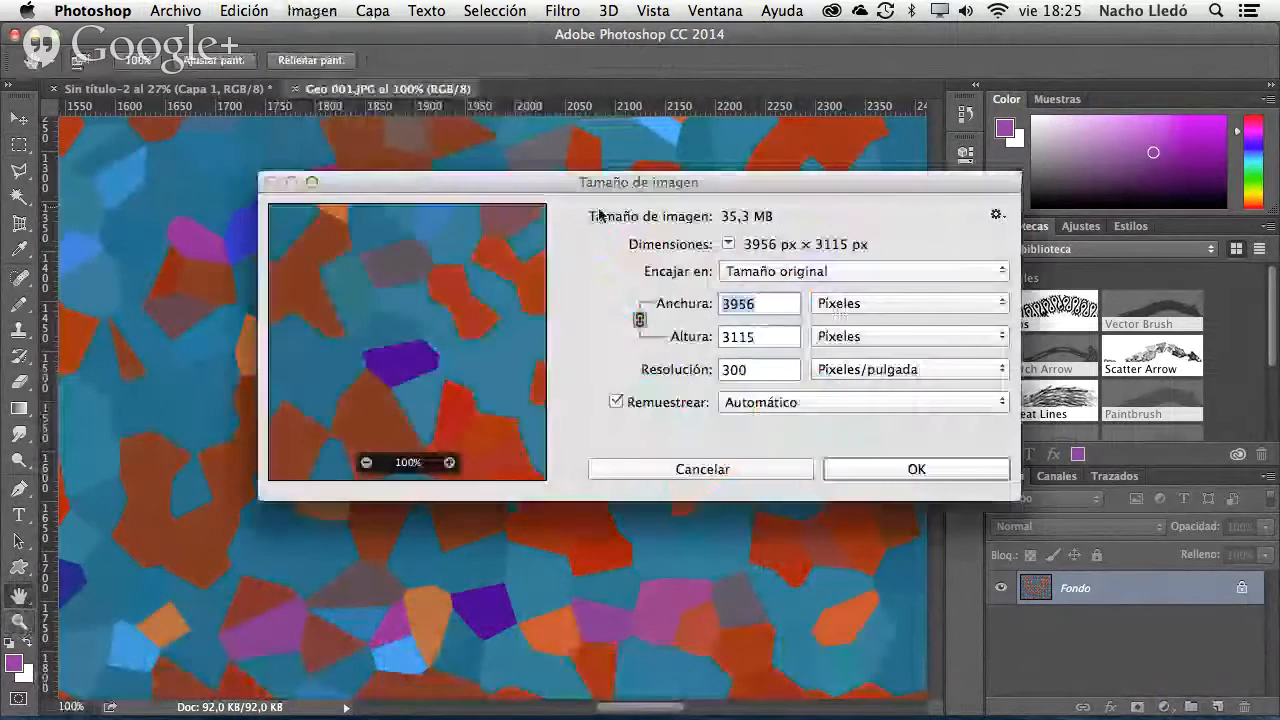
text(400)
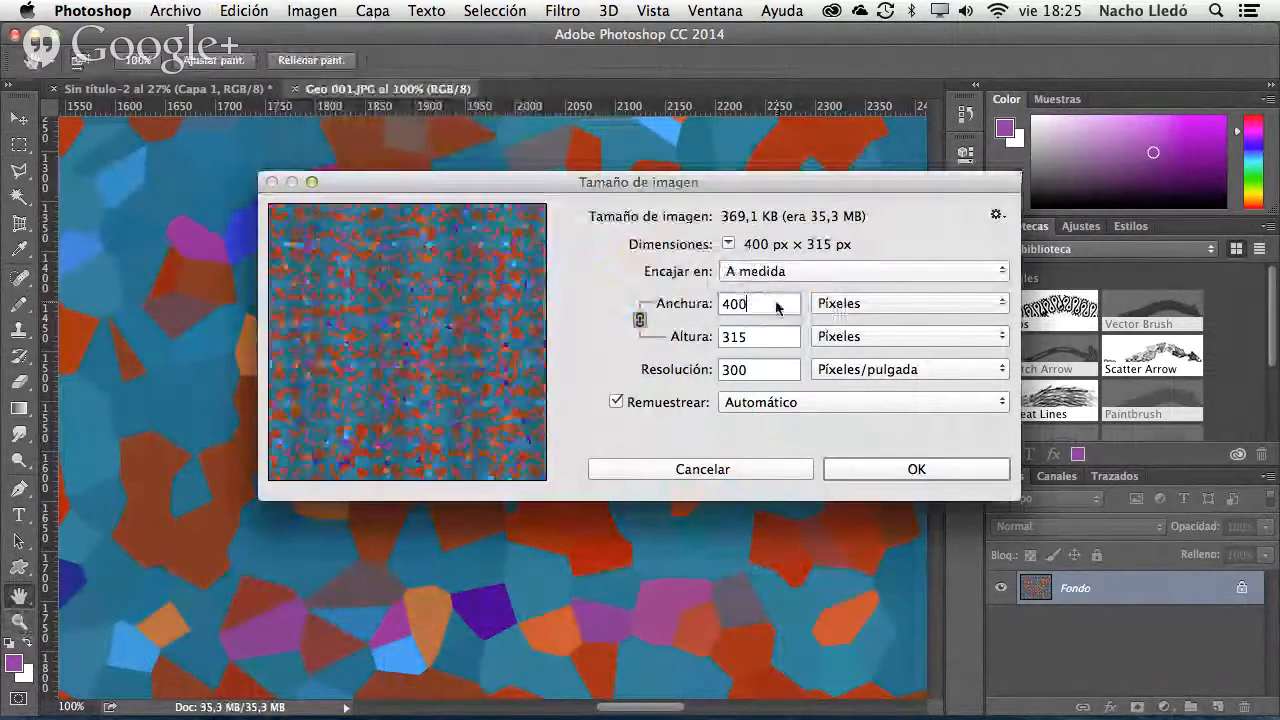
click(884, 468)
key(z)
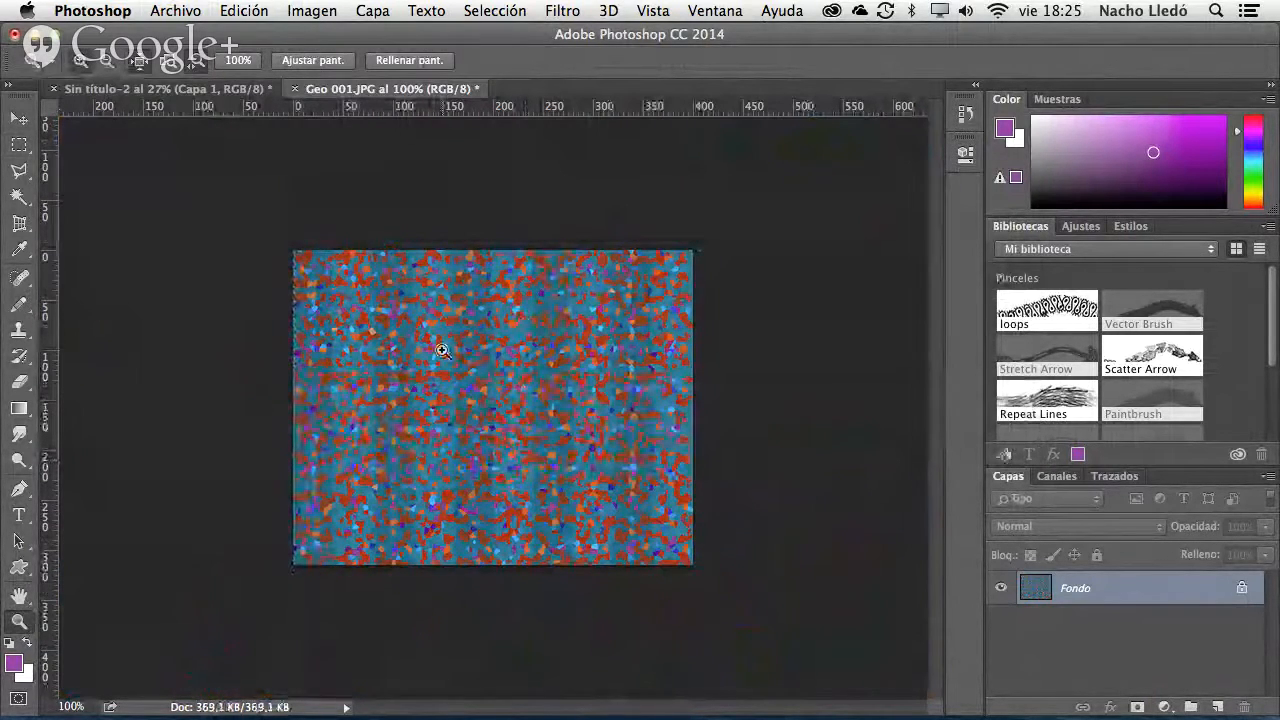
- Select the whole reduced image and define it as a pattern named Geo 001.JPG
click(20, 146)
drag(214, 214, 789, 620)
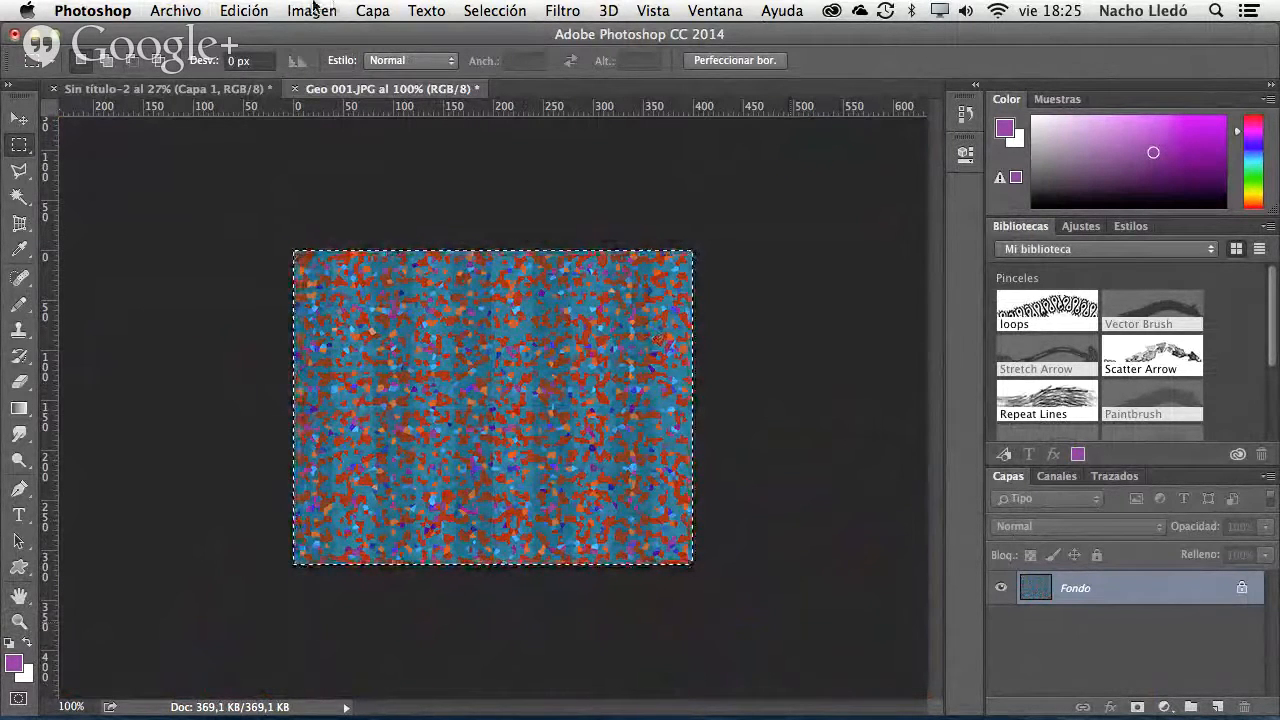
click(276, 11)
mouse_move(262, 11)
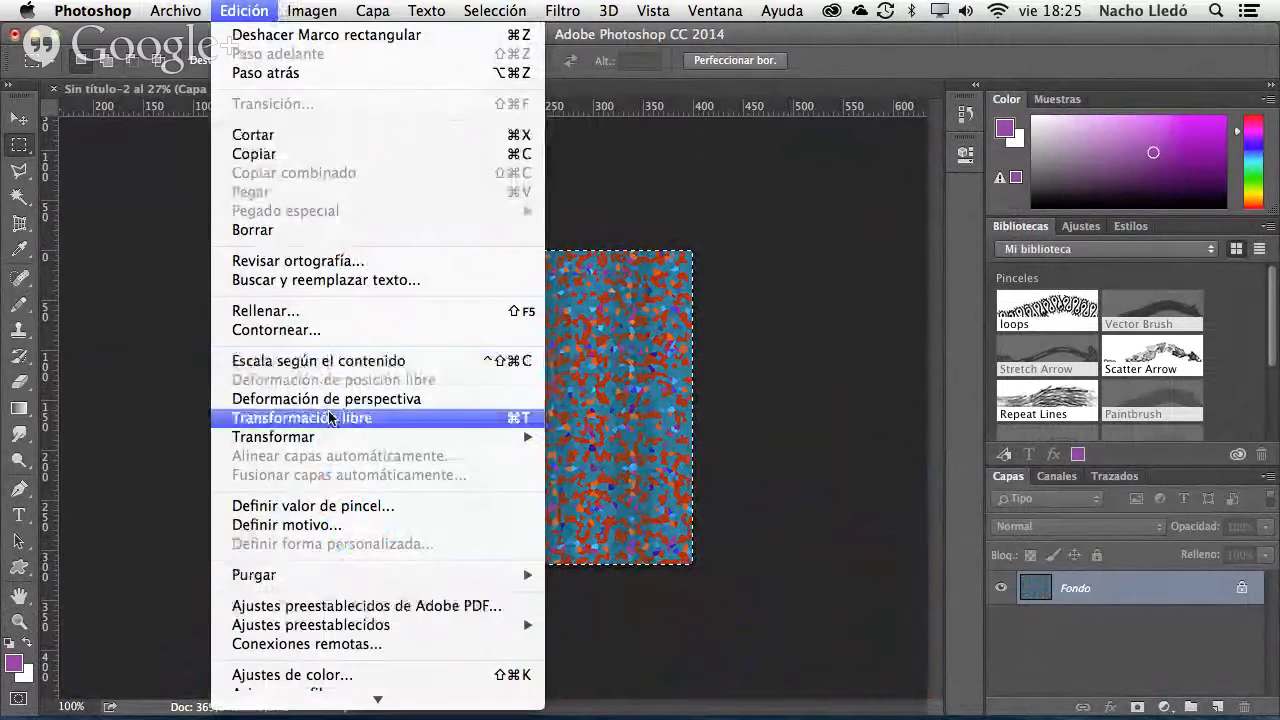
click(360, 524)
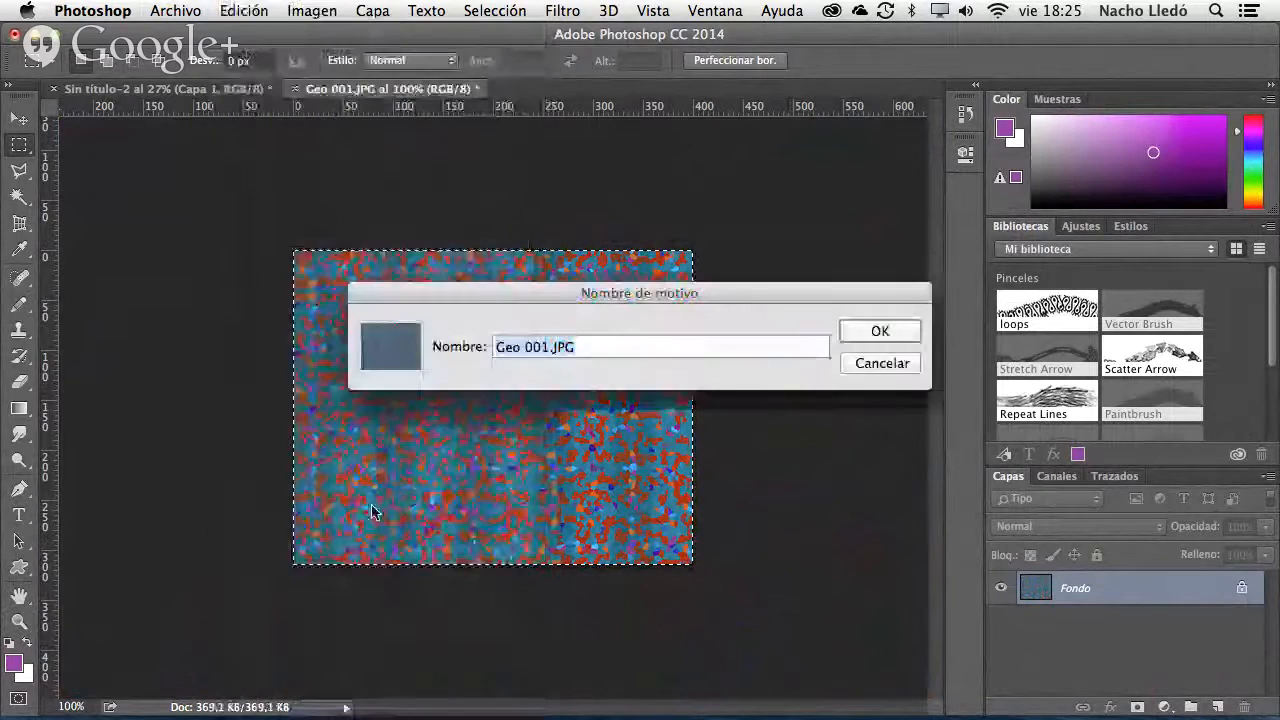
click(880, 331)
- Switch to the Sin título-2 document and delete the Capa 1 layer
click(165, 89)
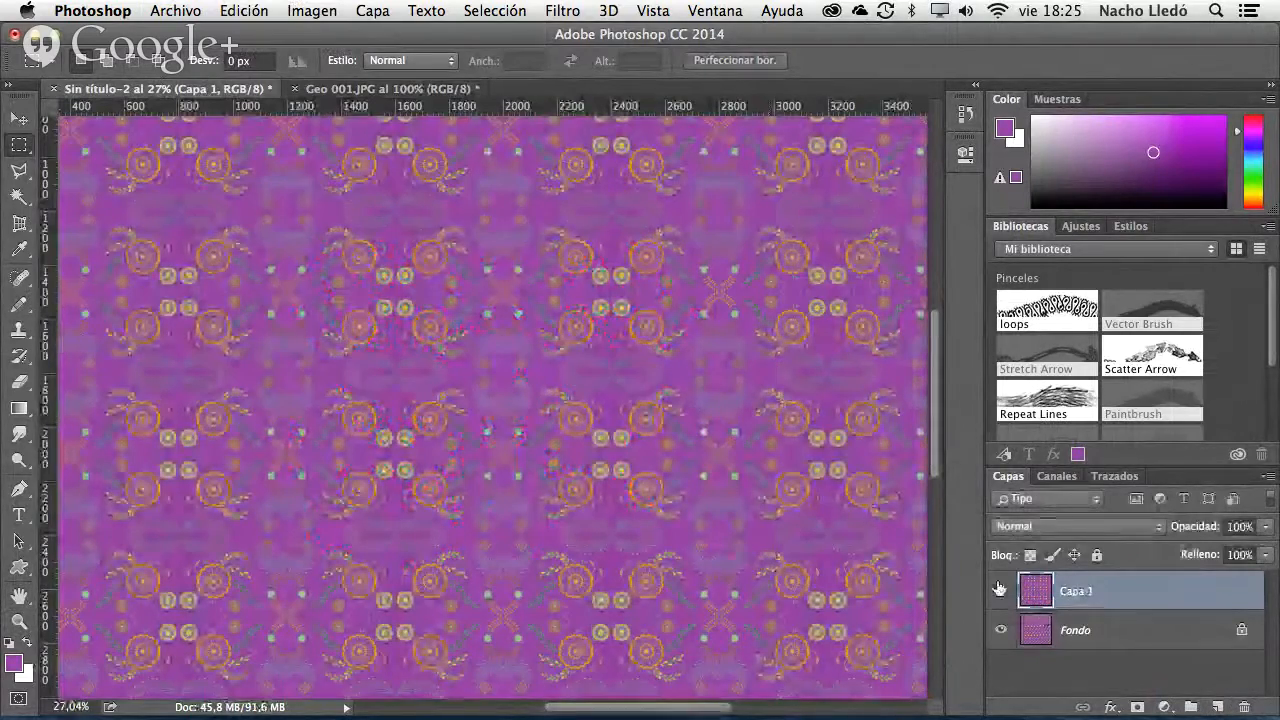
click(1004, 594)
key(BackSpace)
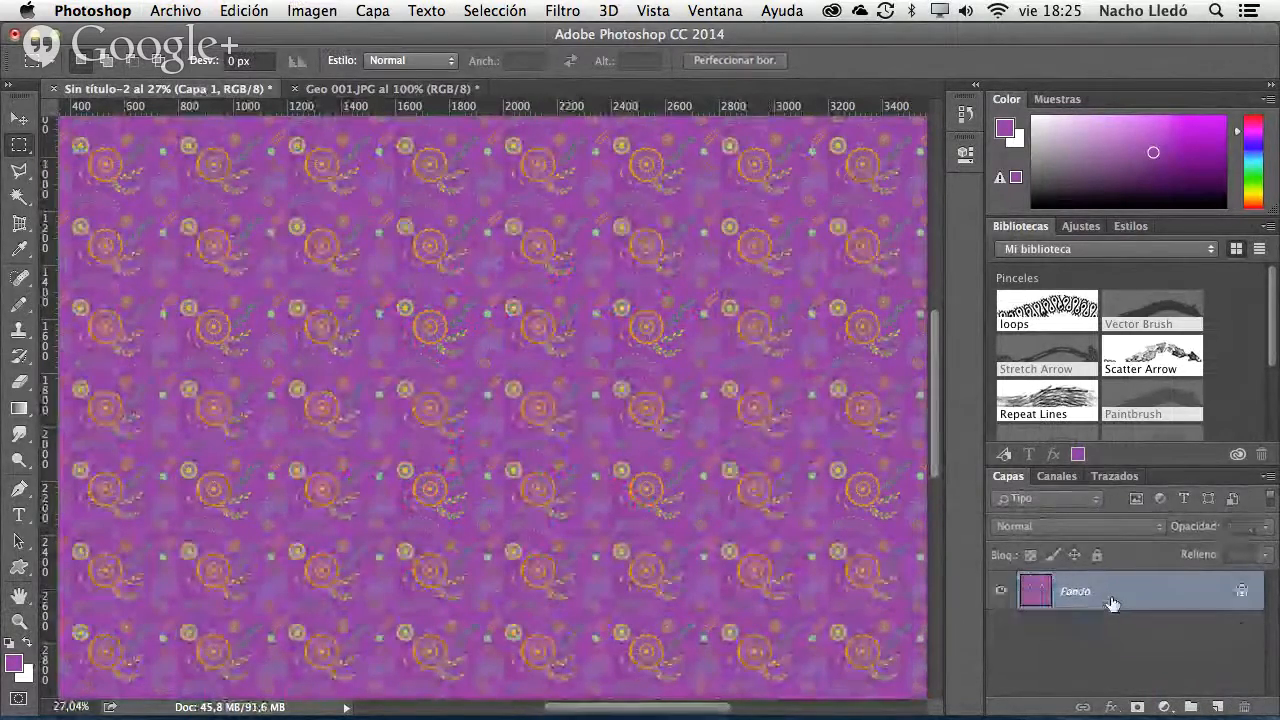
- Fill the Fondo layer with the Geo 001.JPG pattern in Normal mode at 100% opacity and inspect the tiling up close
click(273, 8)
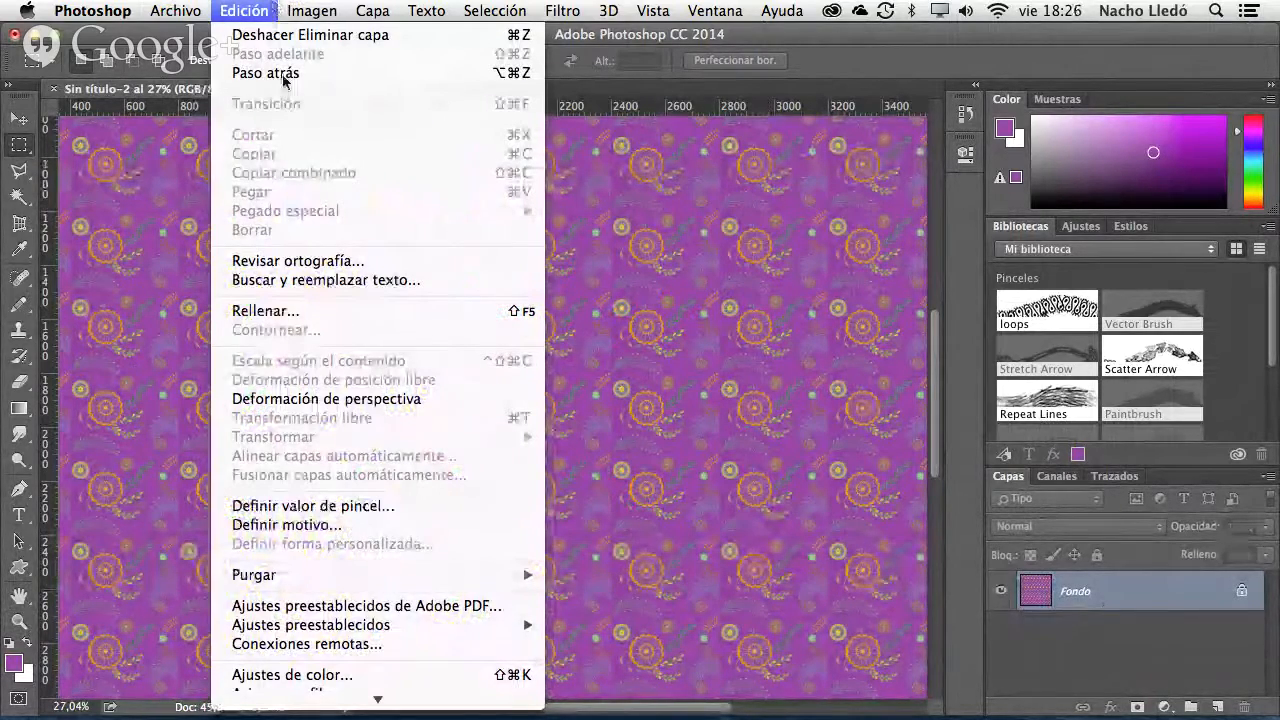
click(338, 316)
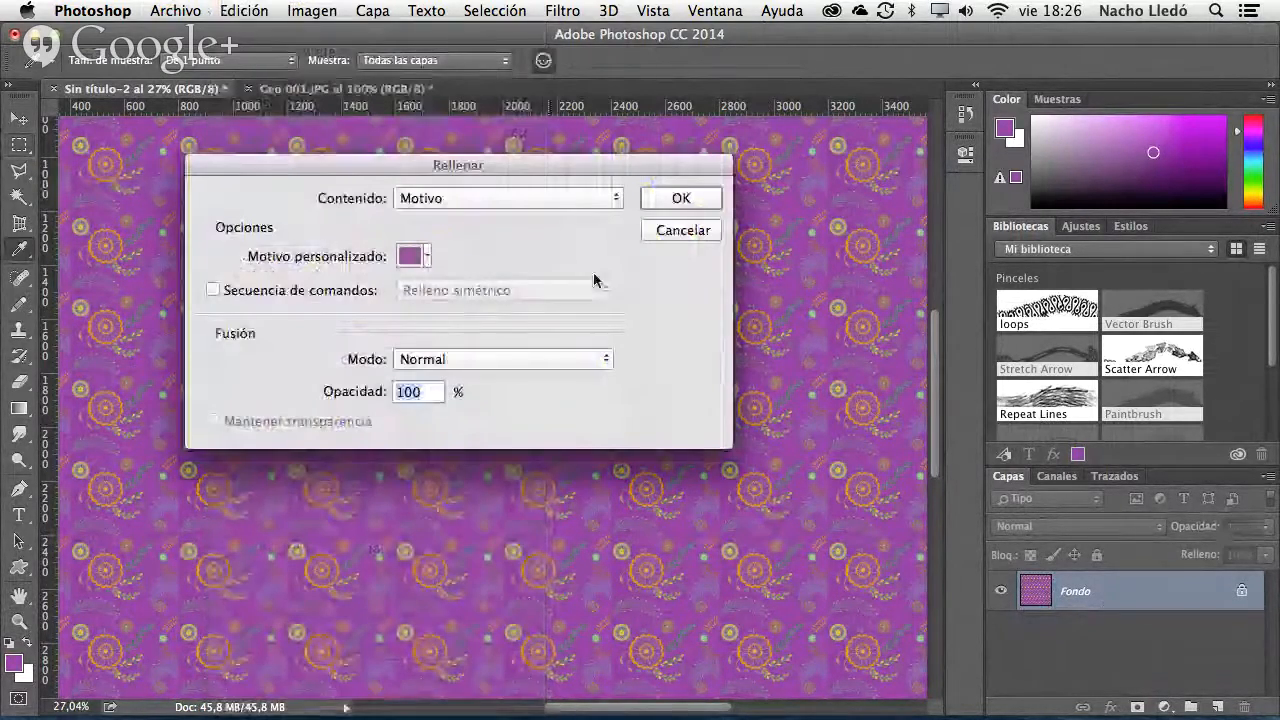
click(412, 256)
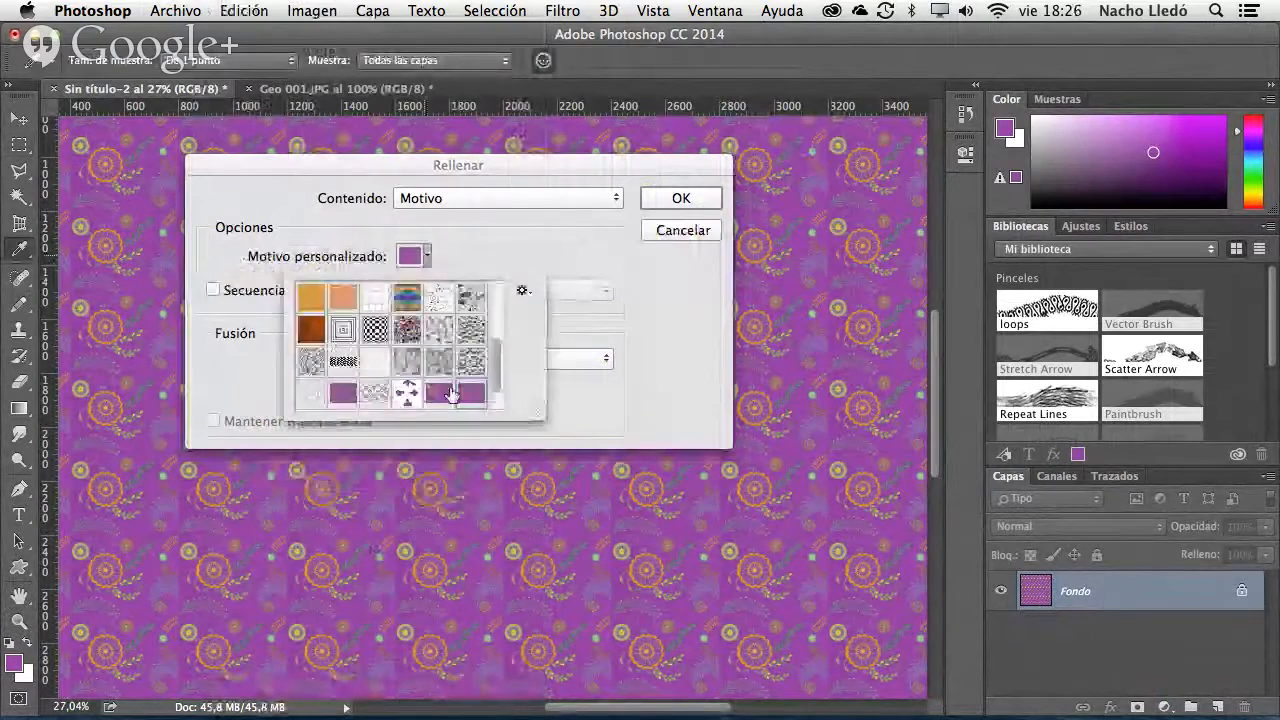
click(665, 200)
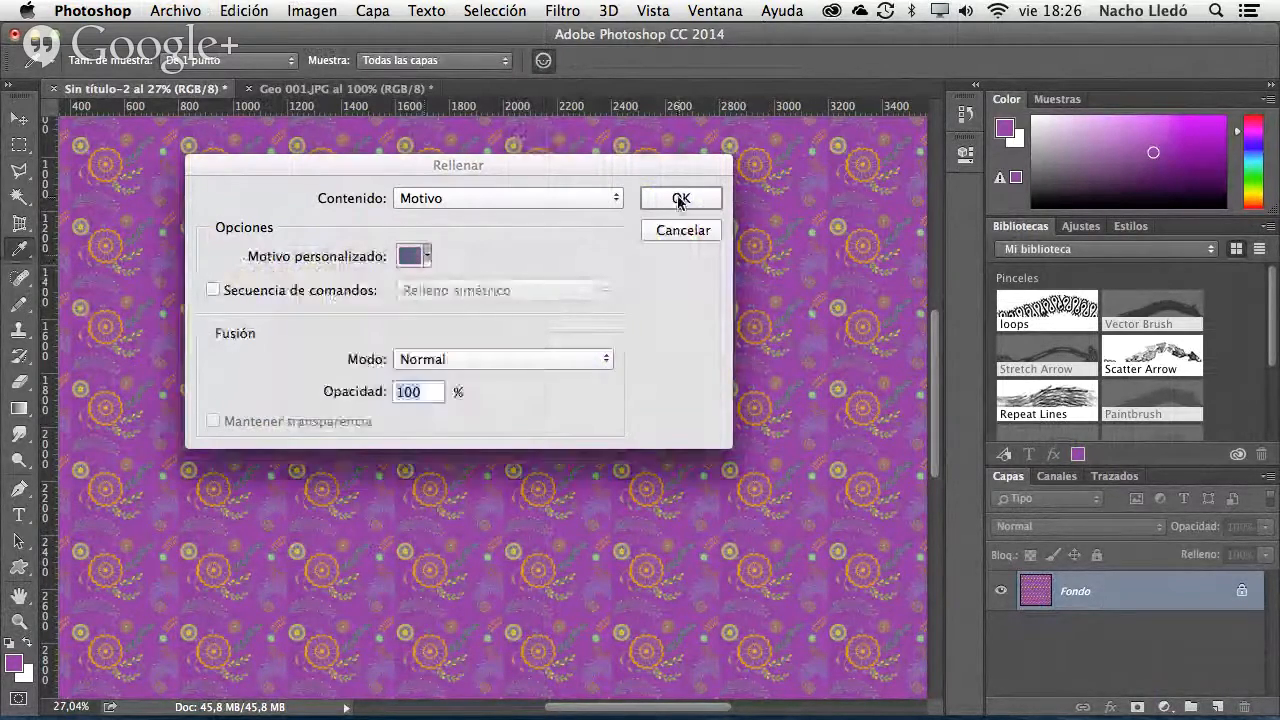
click(672, 203)
key(ctrl+z)
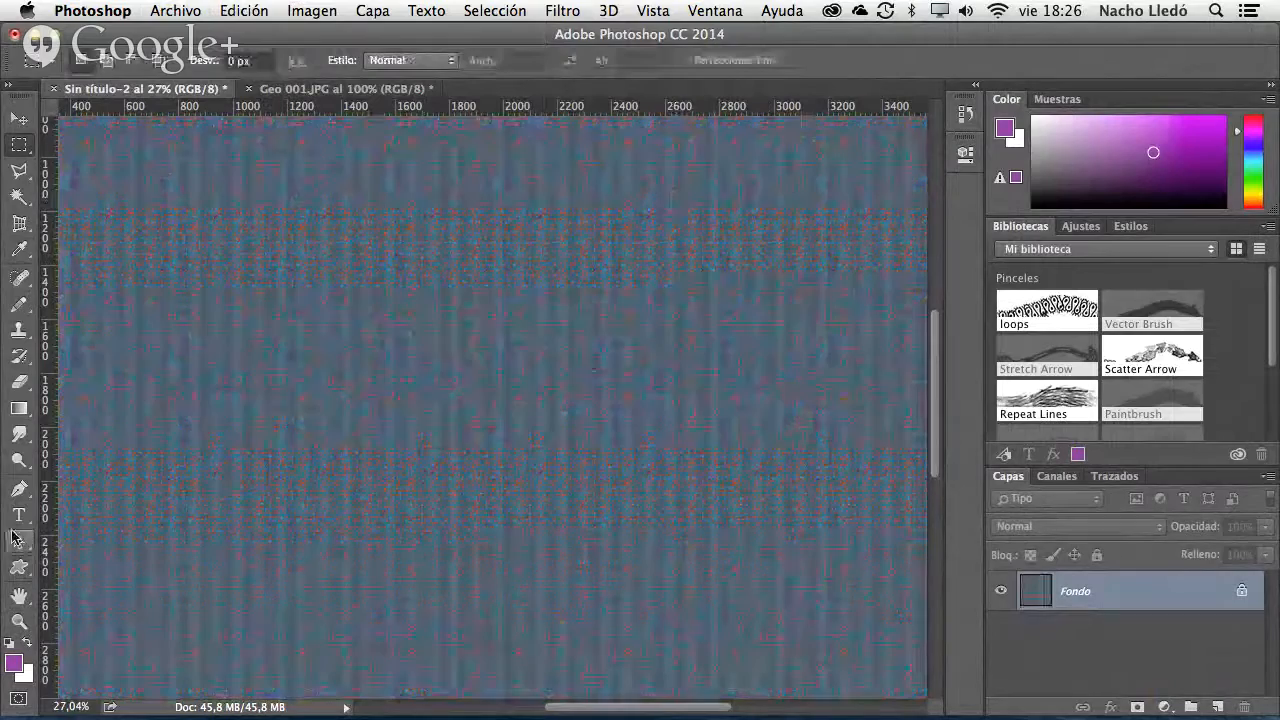
double_click(19, 622)
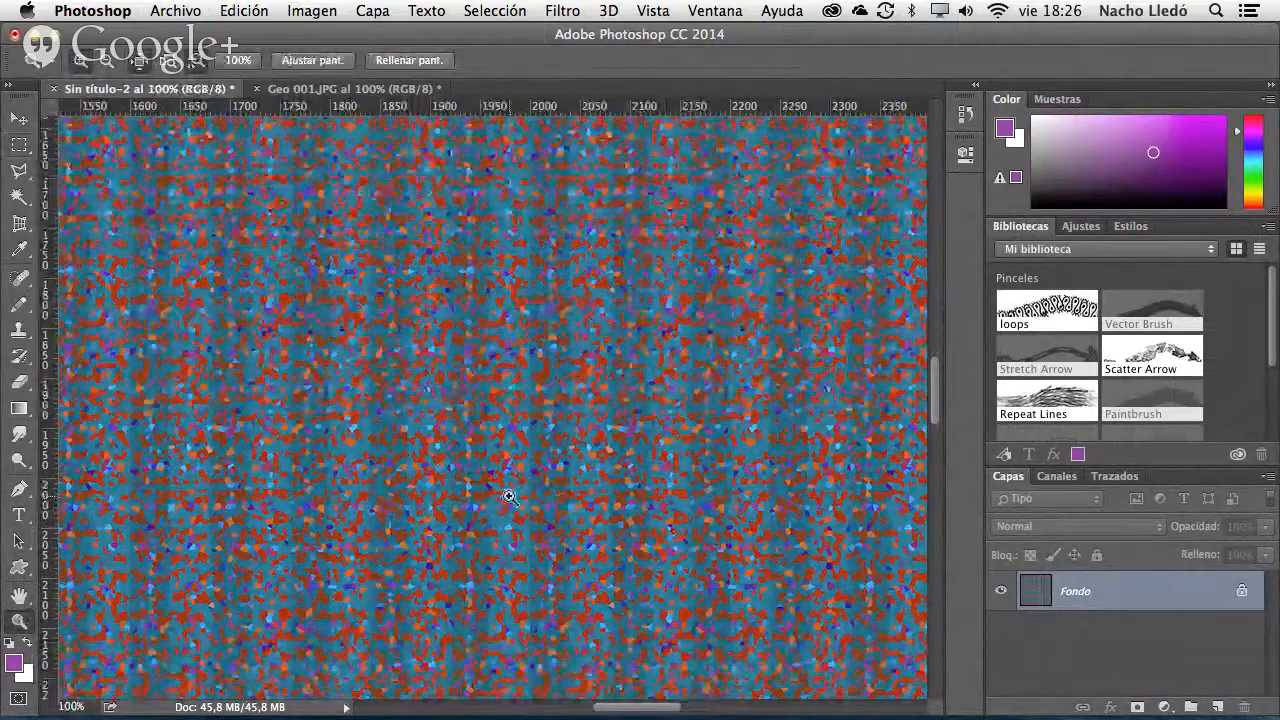
click(585, 484)
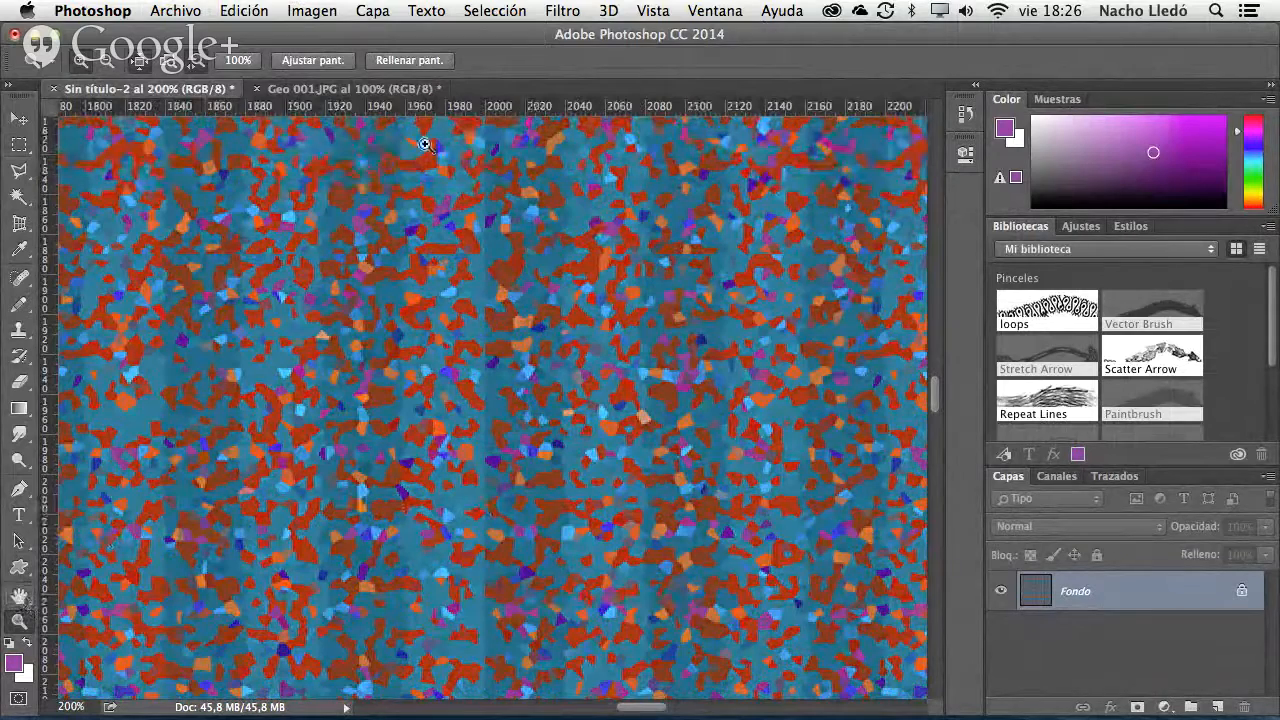
- Return to Geo 001.JPG, clear the selection and undo the edits back to the image's original size
click(355, 88)
click(20, 143)
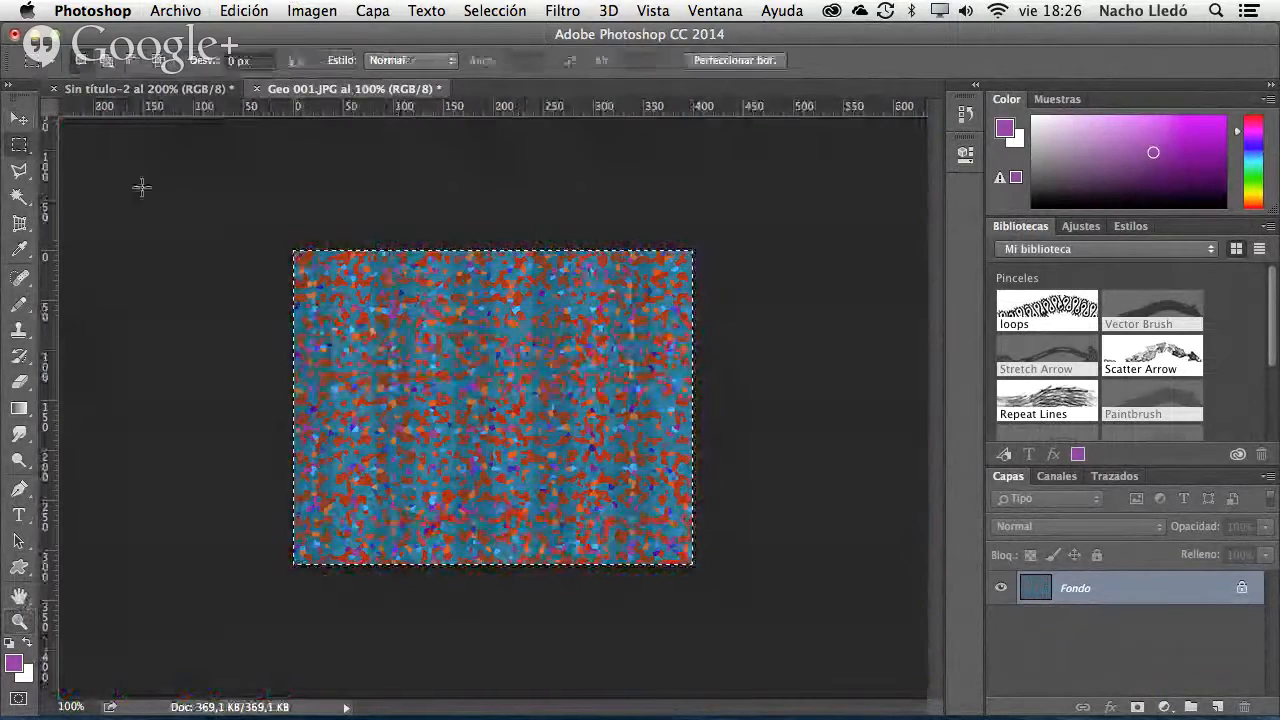
click(205, 207)
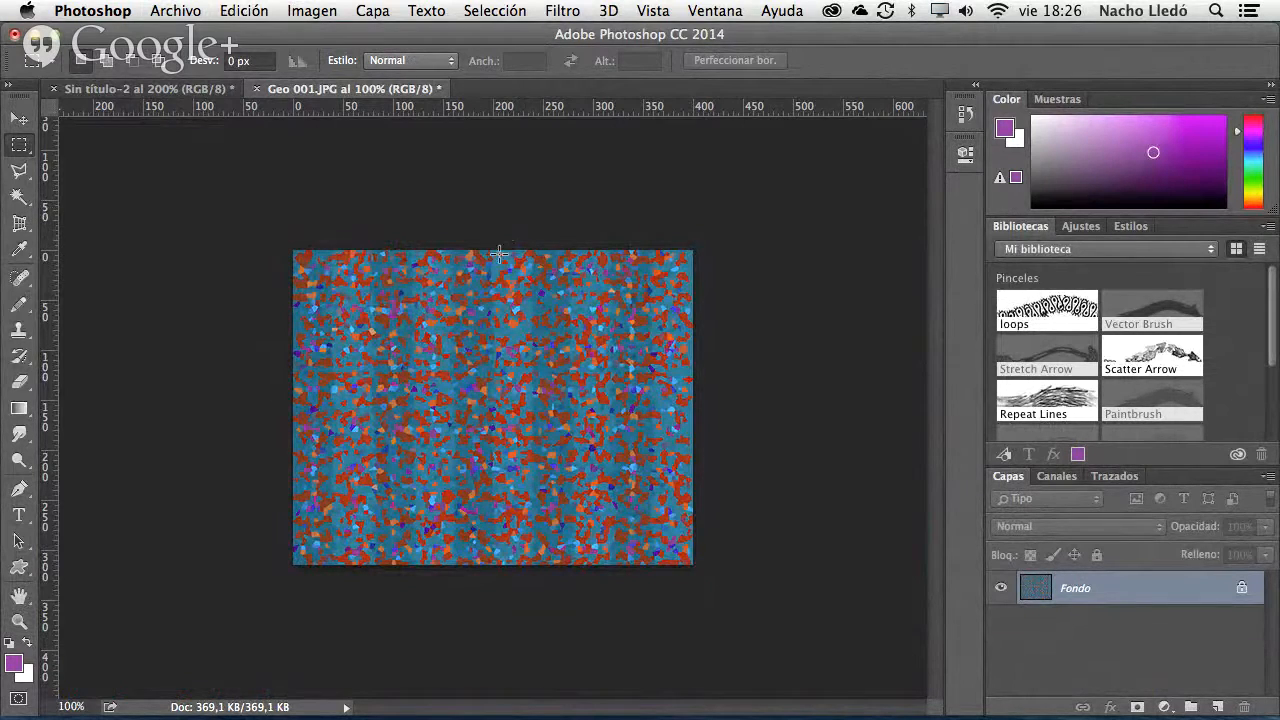
key(super+z)
key(super+z)
key(super+z)
key(super+z)
key(super+z)
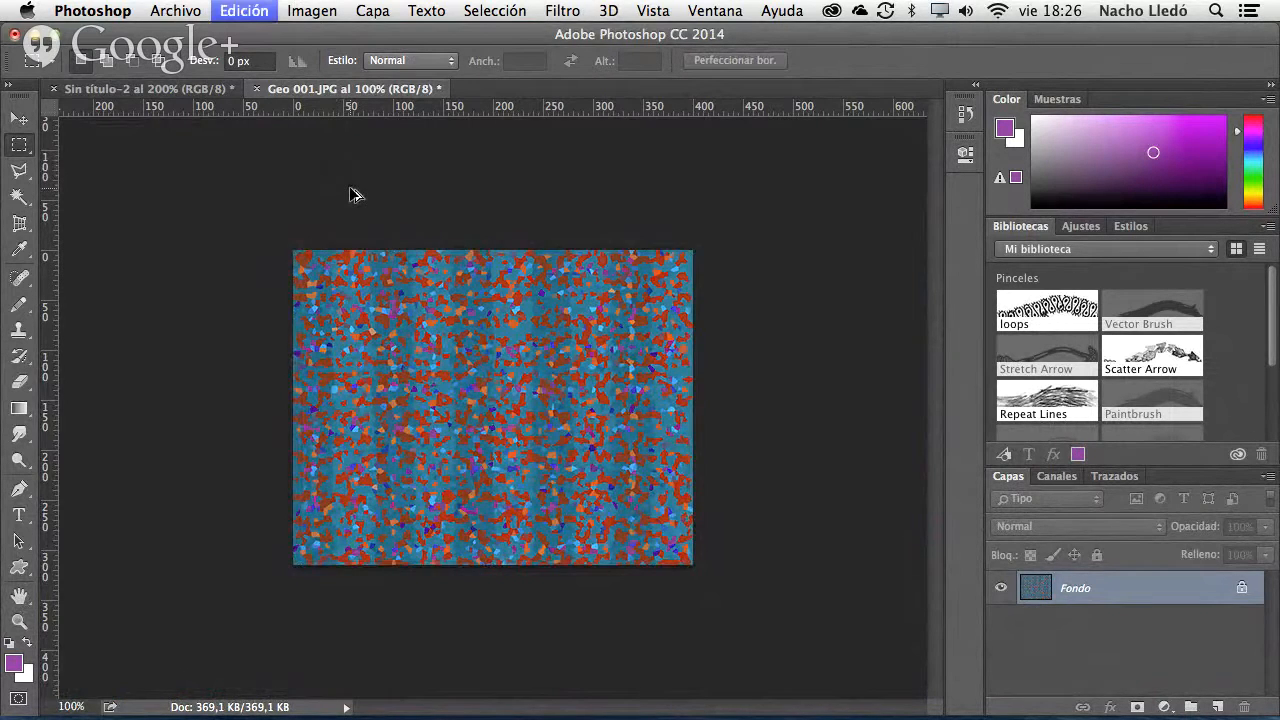
key(super+z)
- Resize Geo 001.JPG proportionally to a width of 1000 pixels and check the result
click(311, 11)
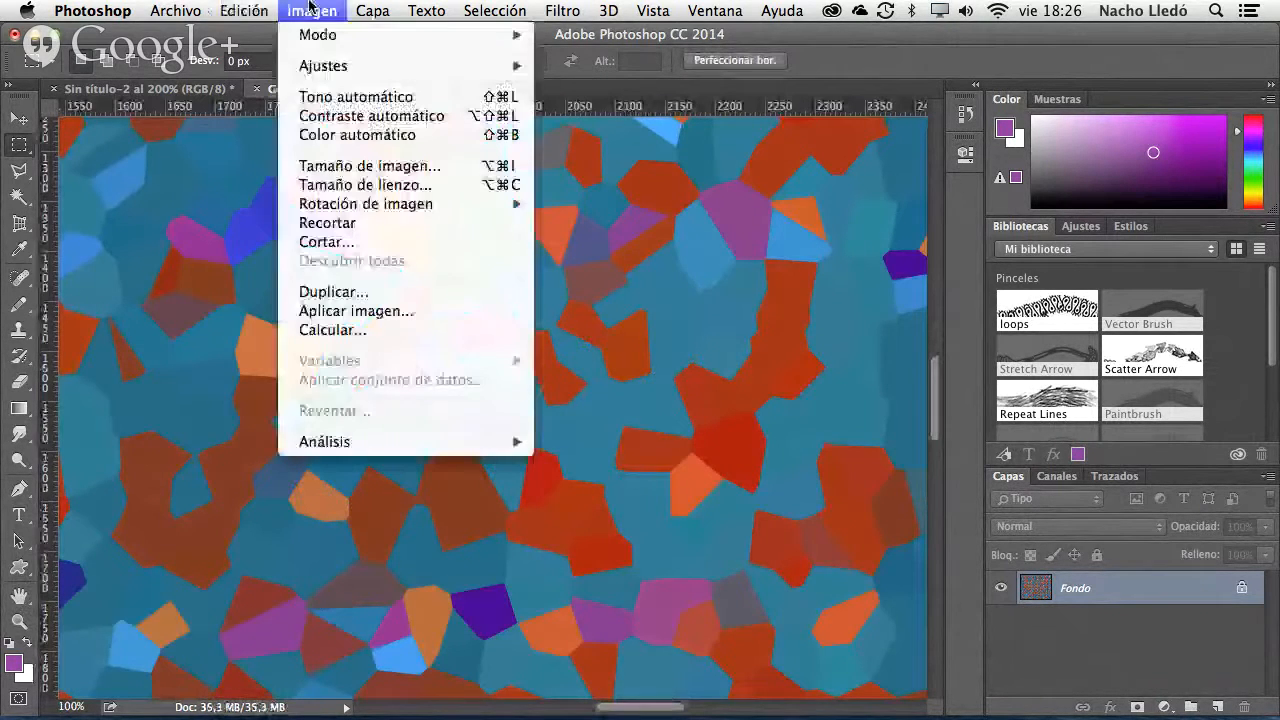
click(372, 166)
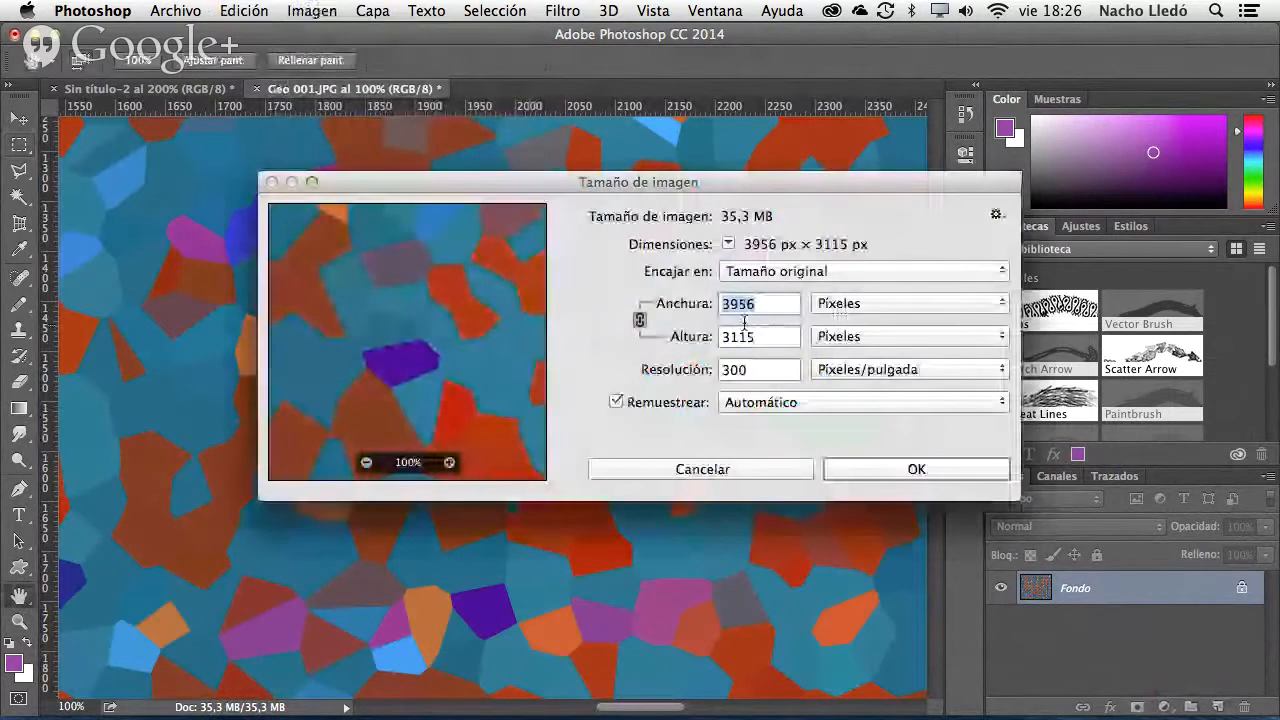
text(1000)
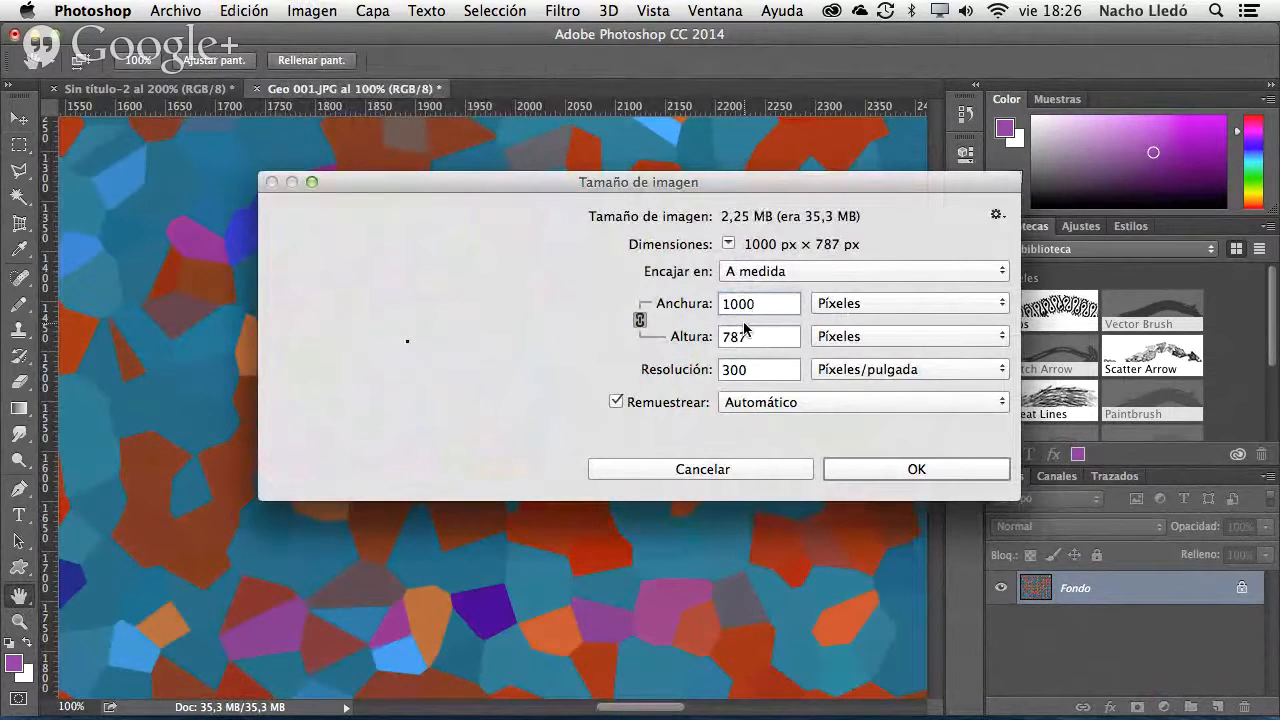
key(Return)
key(m)
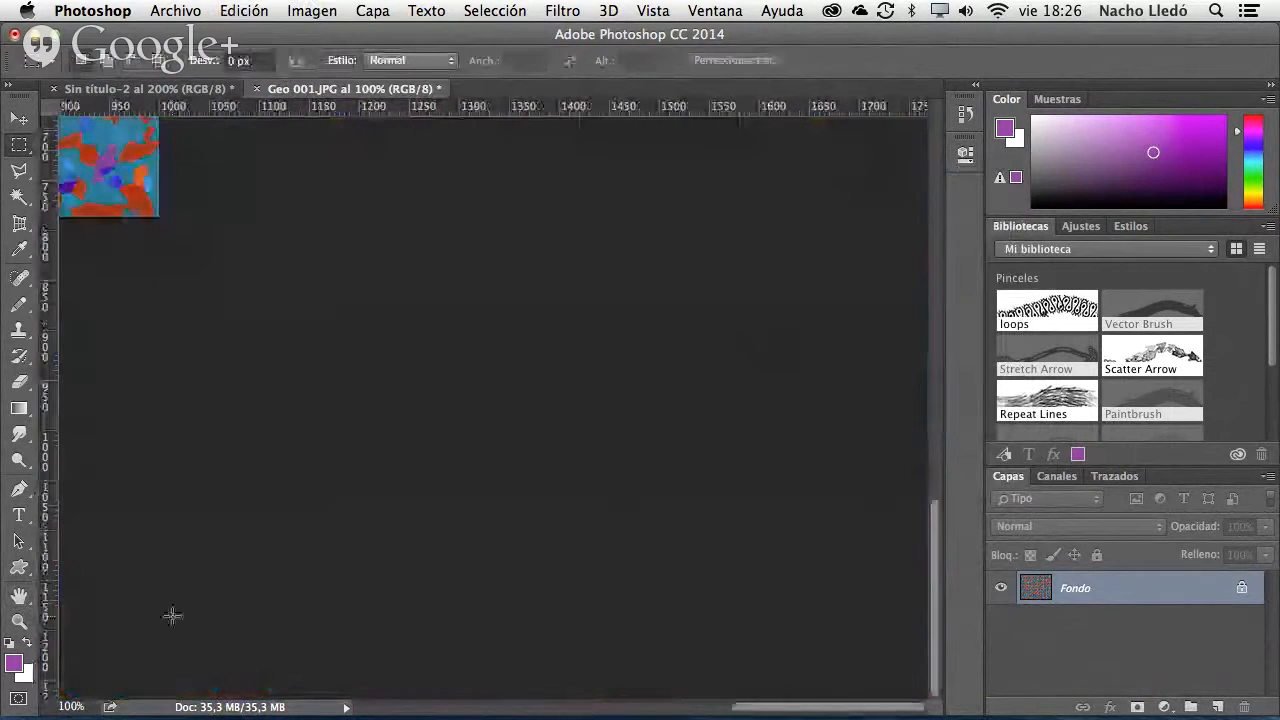
click(19, 621)
double_click(19, 595)
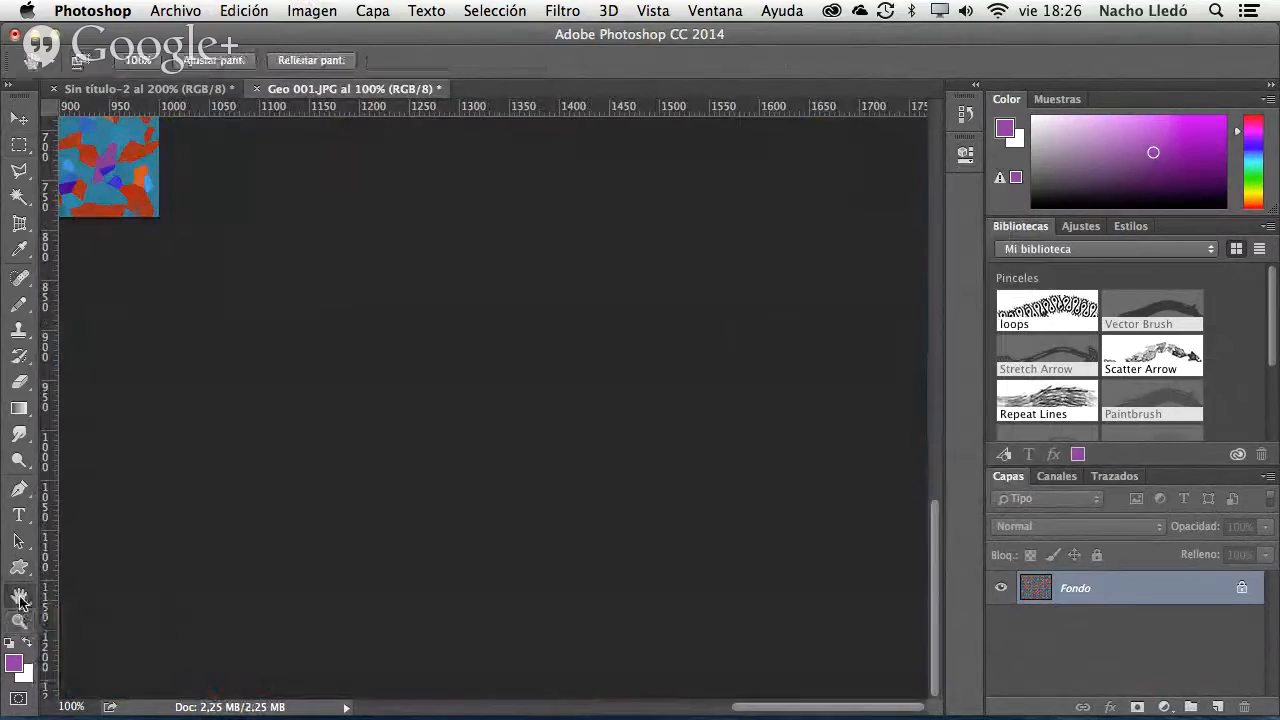
double_click(19, 622)
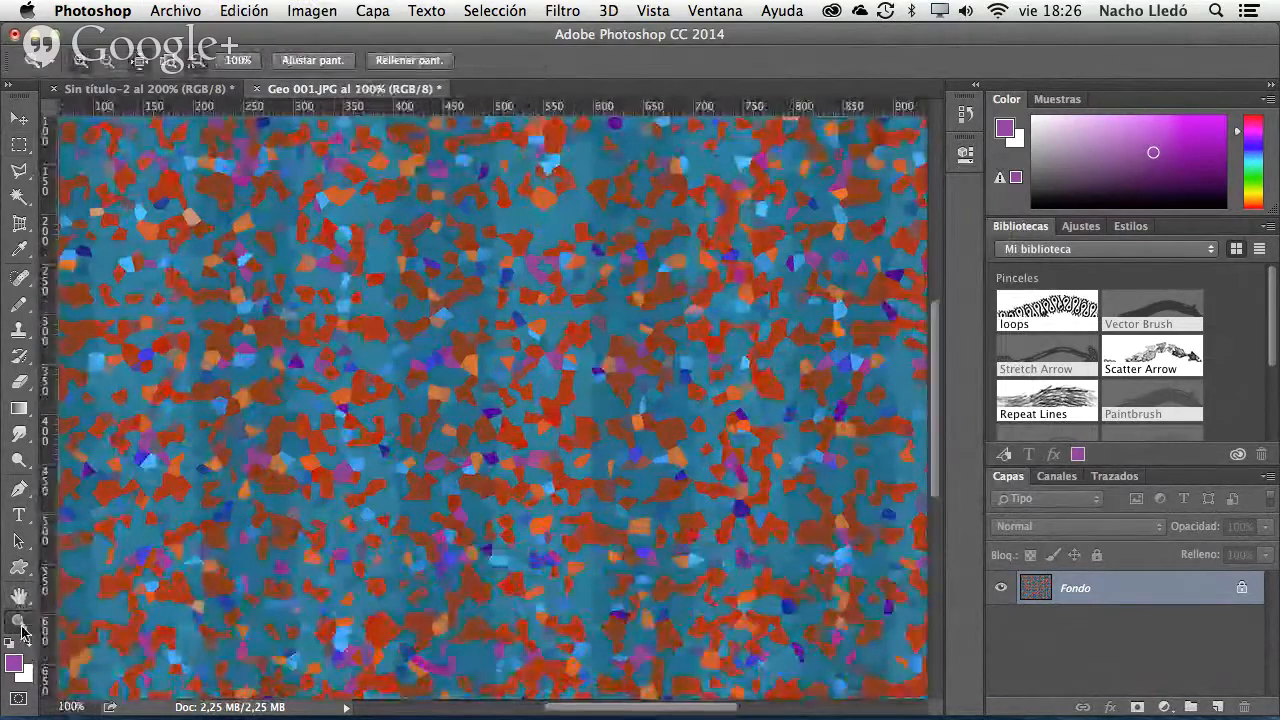
drag(244, 318, 304, 164)
scroll(426, 422, up, 3)
scroll(430, 440, right, 1)
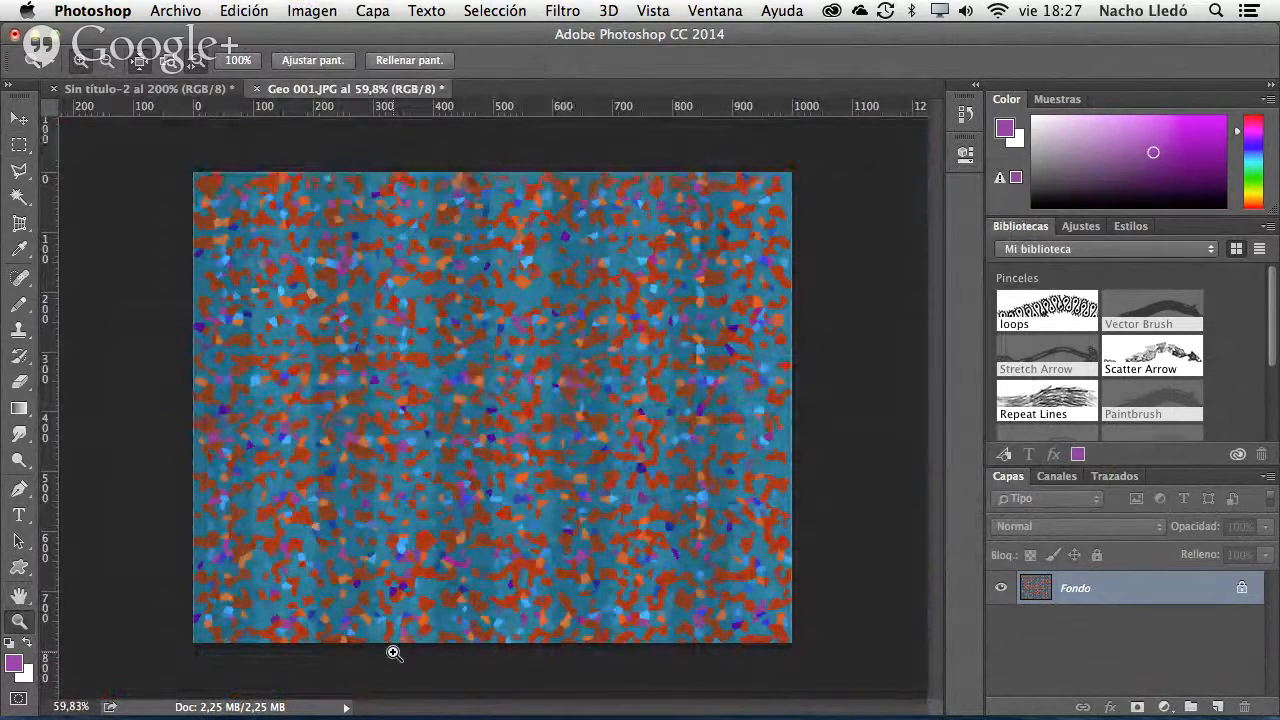
- Start the Offset filter (Desplazamiento) on Geo 001.JPG and set the vertical offset to 0 pixels
click(562, 10)
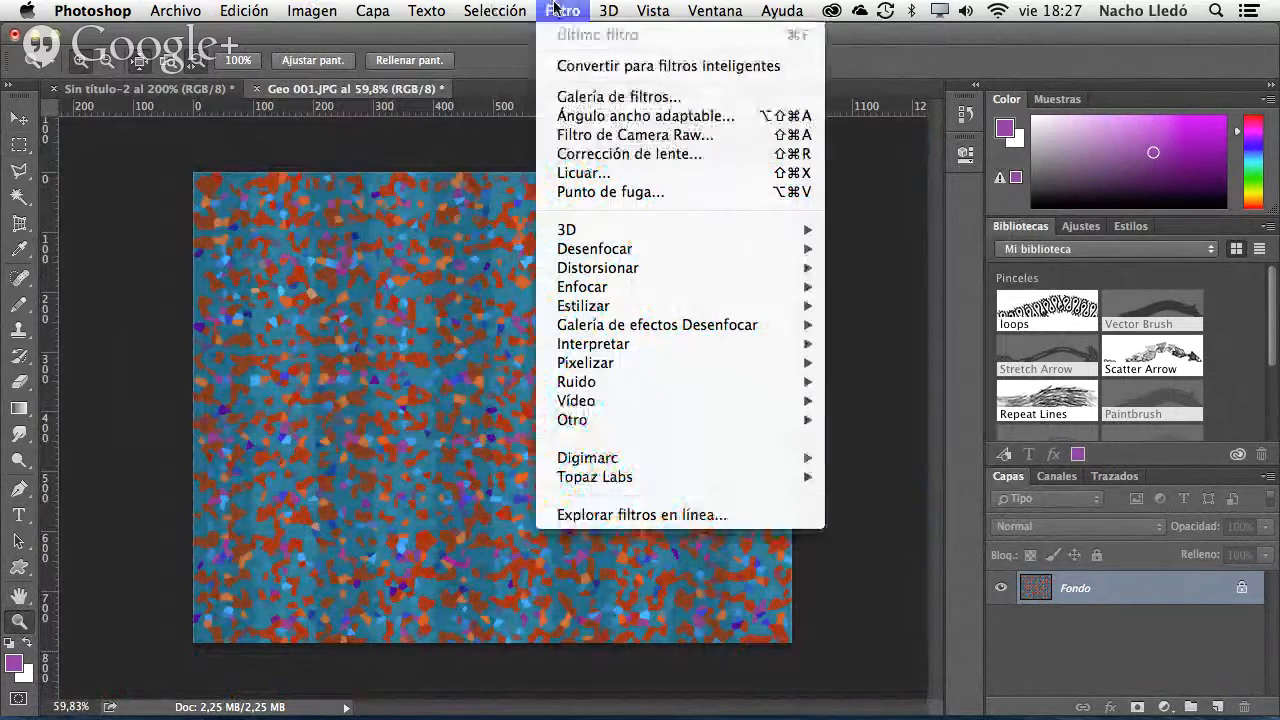
mouse_move(708, 423)
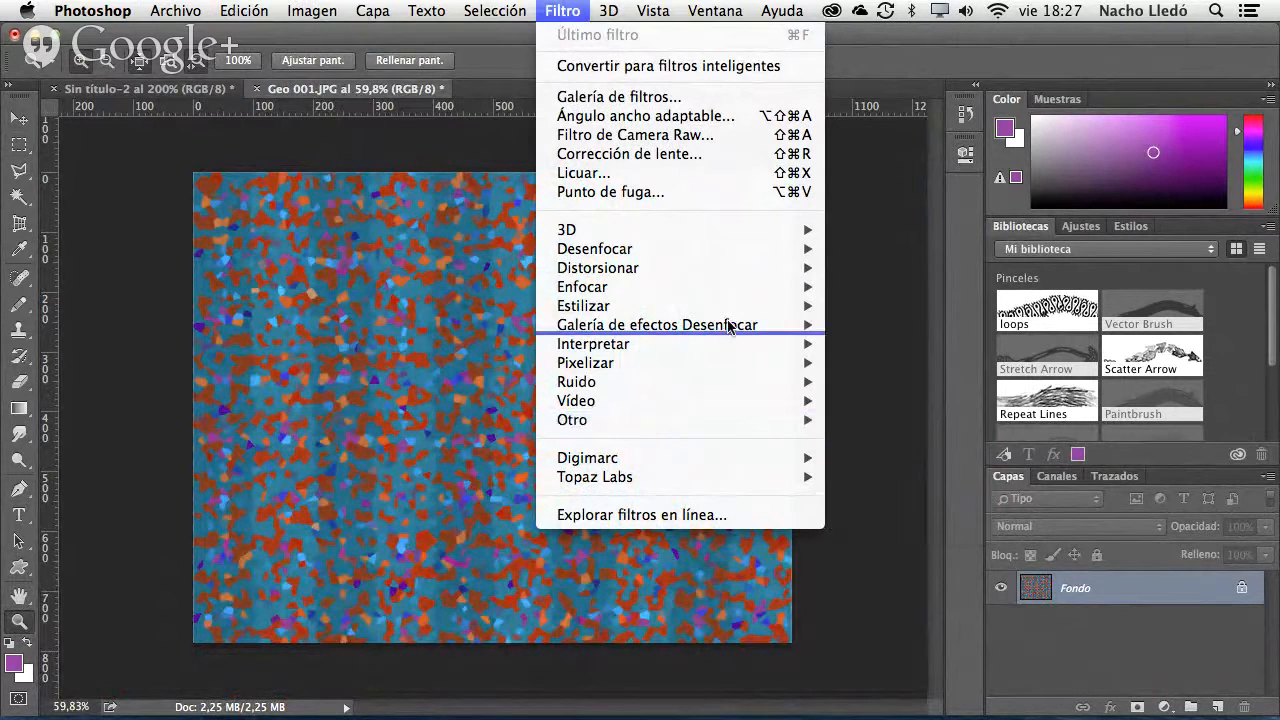
mouse_move(697, 274)
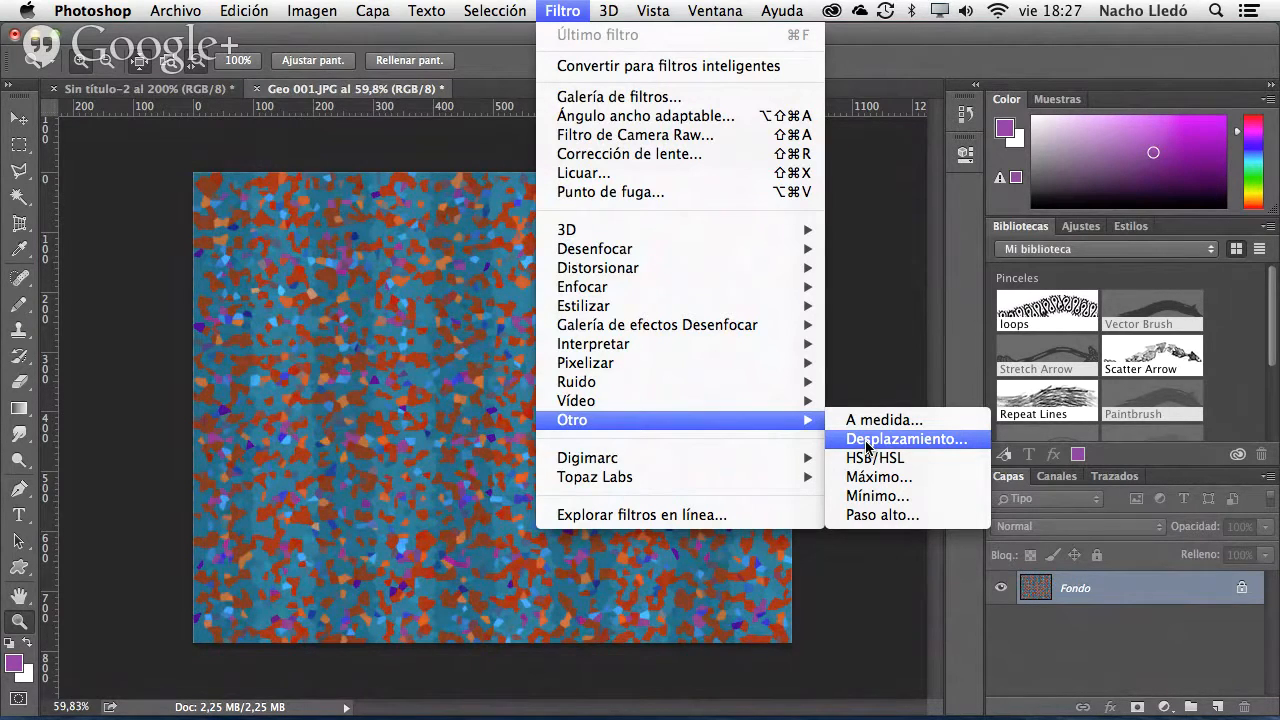
click(868, 441)
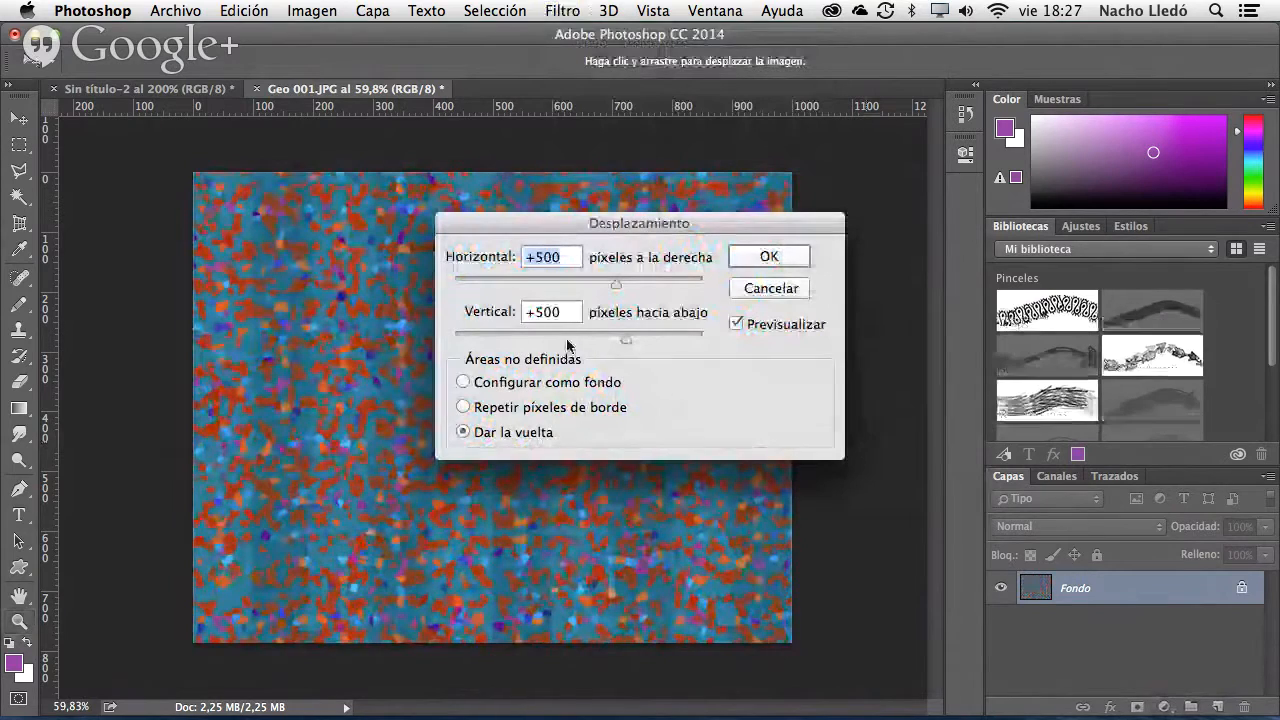
click(549, 312)
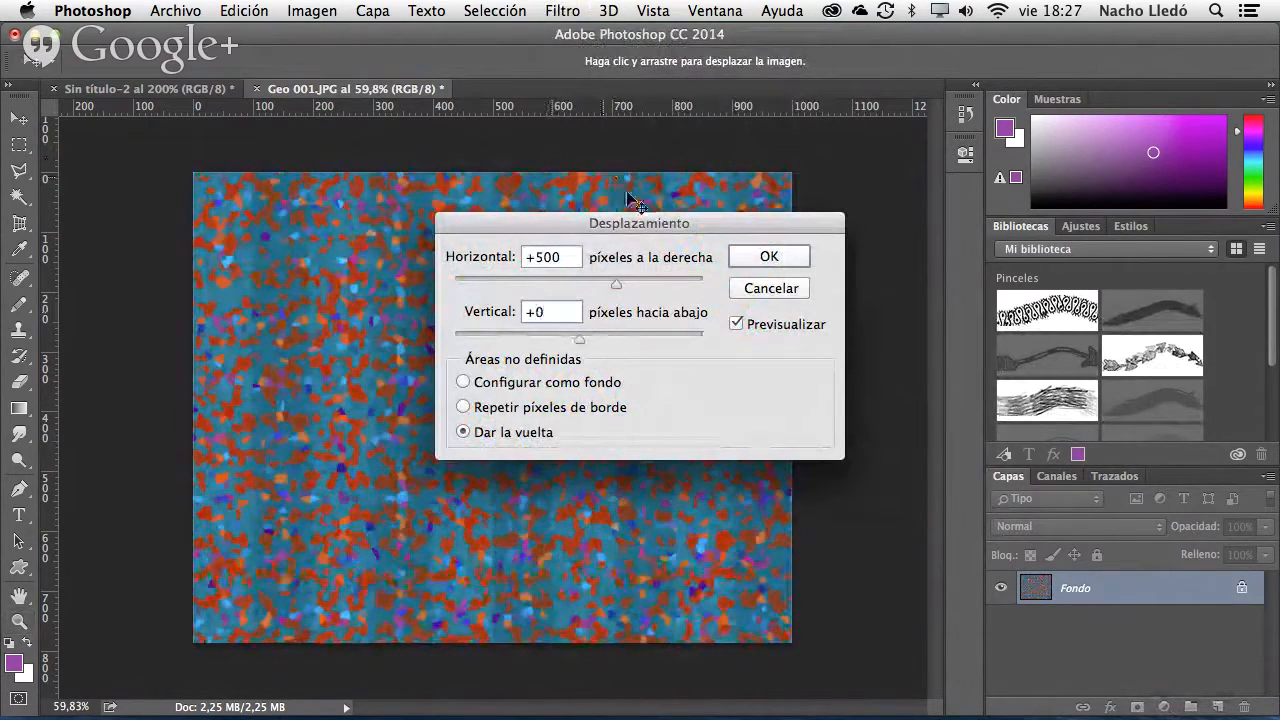
drag(629, 223, 861, 303)
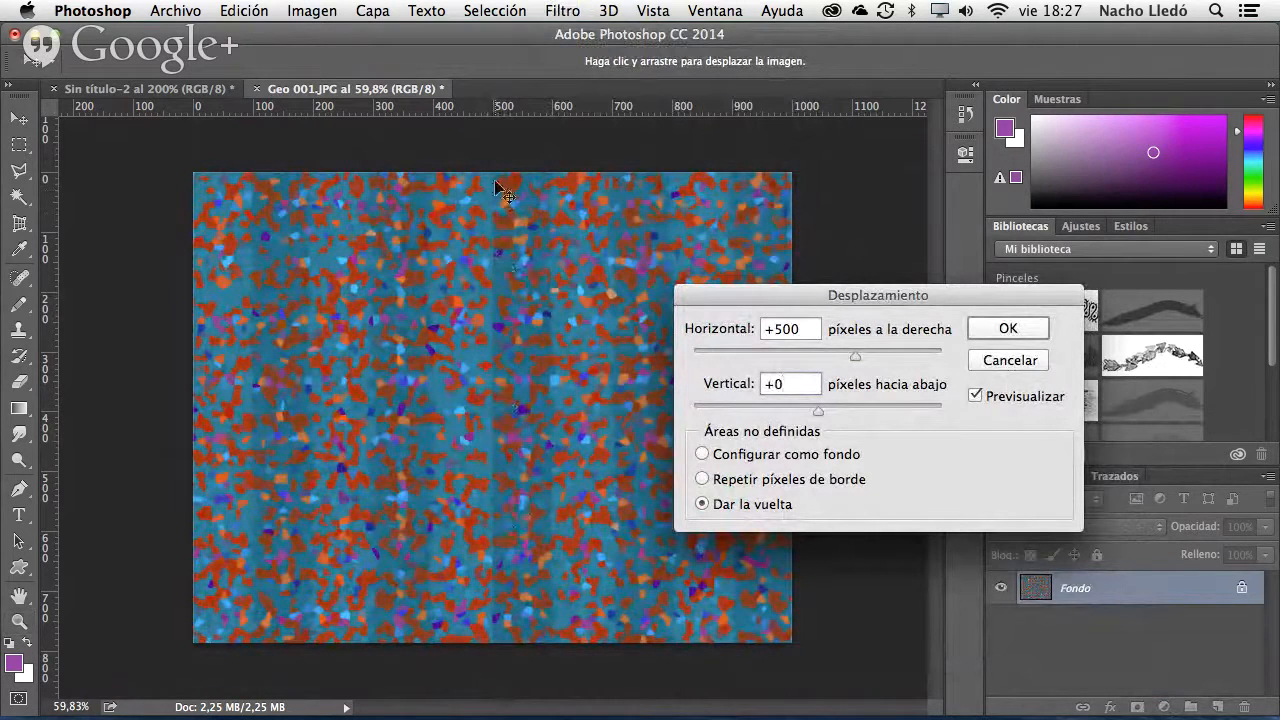
- Adjust the horizontal offset to +154 pixels and apply the filter with wrap-around edges
click(846, 358)
drag(861, 368, 865, 368)
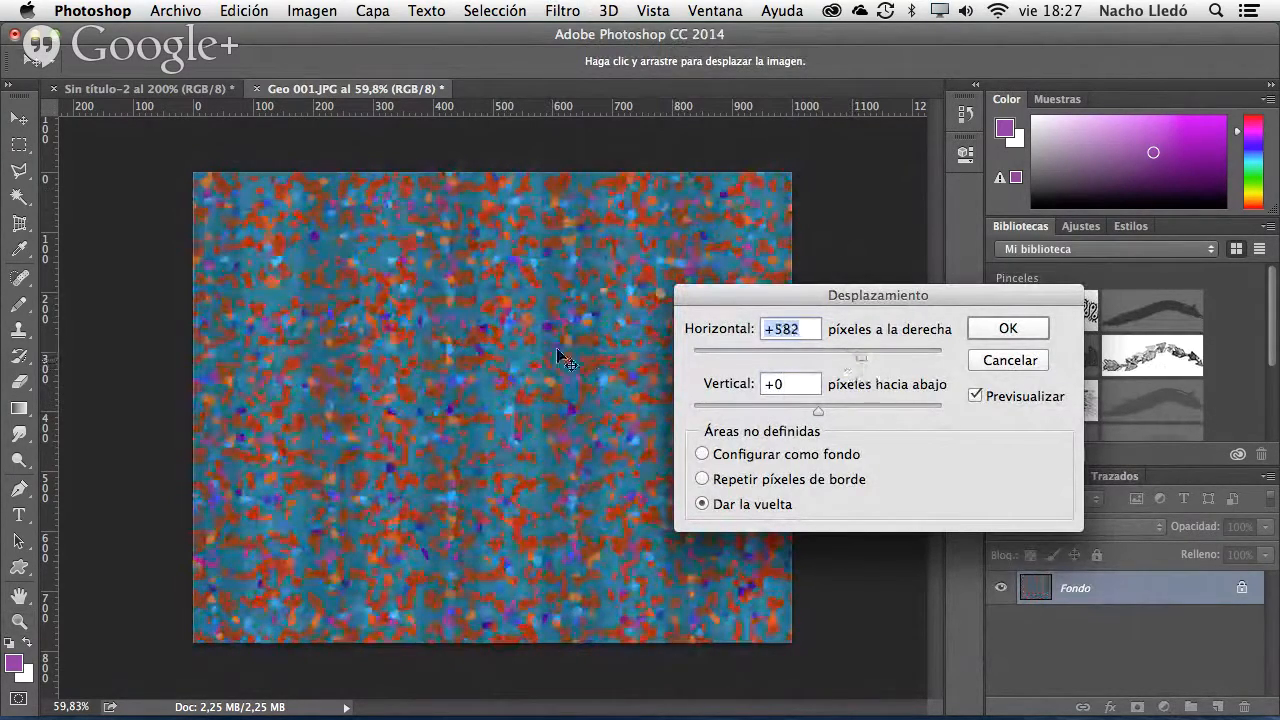
drag(857, 362, 829, 364)
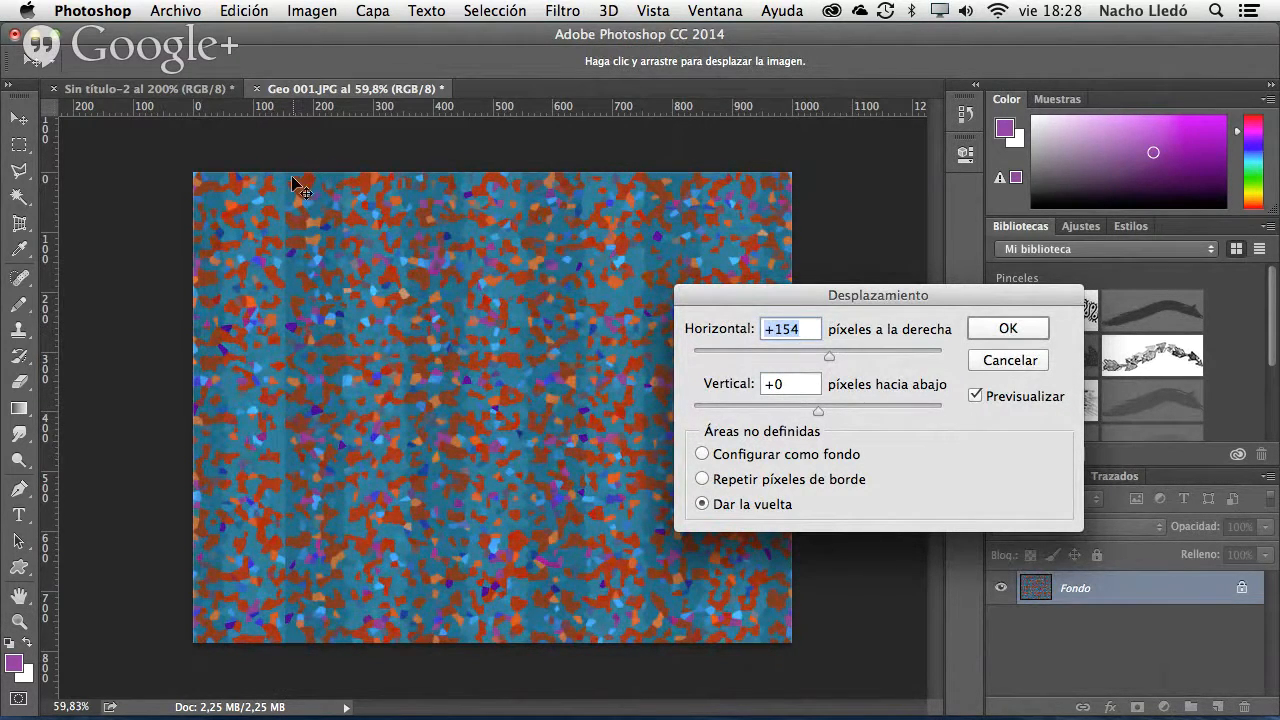
click(1005, 330)
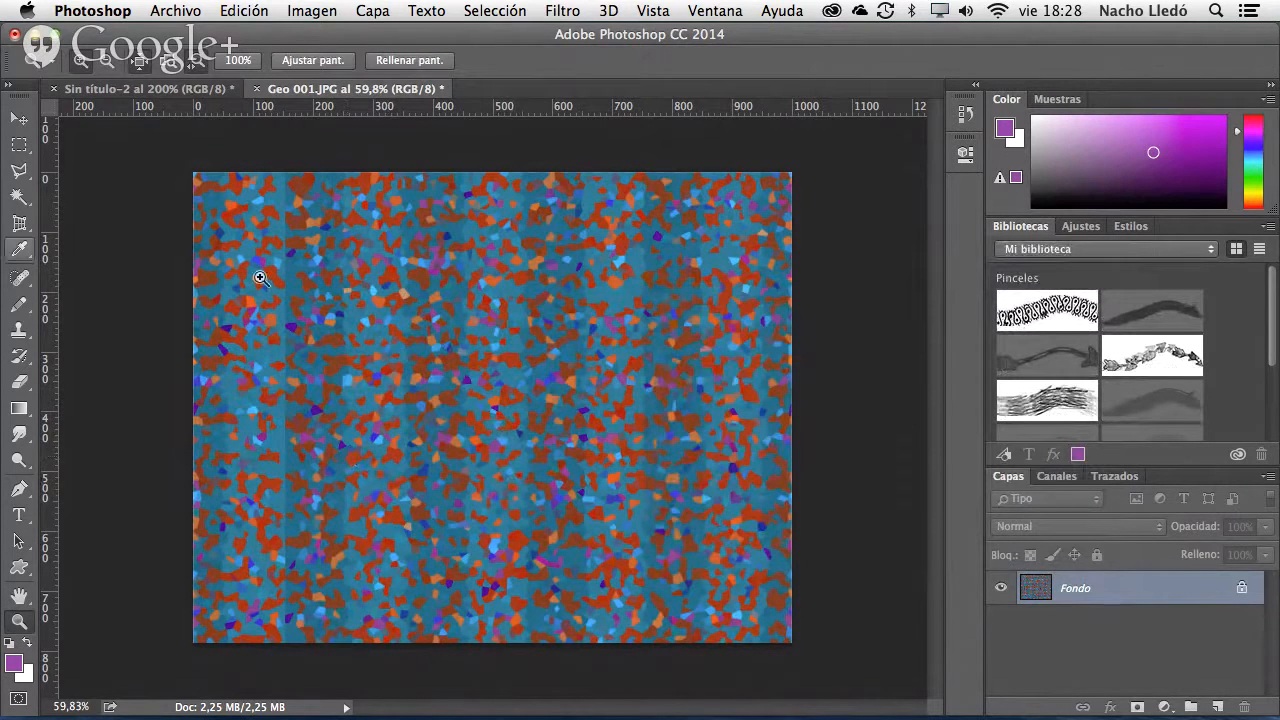
- Copy a jagged full-height vertical strip of the pattern to a new layer with the Polygonal Lasso and move it over the vertical seam
click(19, 171)
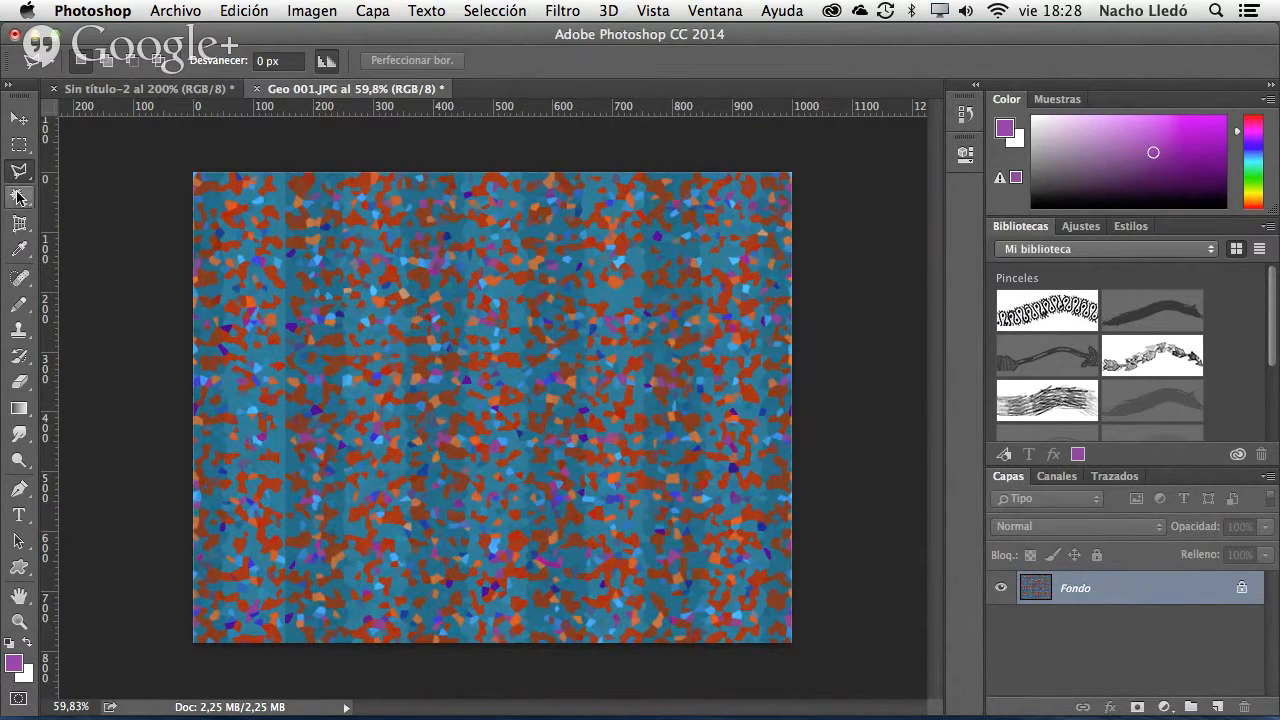
mouse_move(391, 165)
mouse_down()
mouse_move(395, 242)
mouse_move(379, 265)
mouse_move(391, 281)
mouse_move(382, 297)
mouse_move(404, 323)
mouse_move(383, 339)
mouse_move(403, 383)
mouse_move(397, 436)
mouse_move(379, 454)
mouse_move(402, 501)
mouse_move(391, 542)
mouse_move(410, 566)
mouse_move(383, 646)
mouse_move(445, 656)
mouse_move(421, 598)
mouse_move(439, 545)
mouse_move(420, 468)
mouse_move(439, 371)
mouse_move(420, 301)
mouse_move(434, 286)
mouse_move(420, 233)
mouse_move(438, 203)
mouse_move(414, 163)
mouse_up()
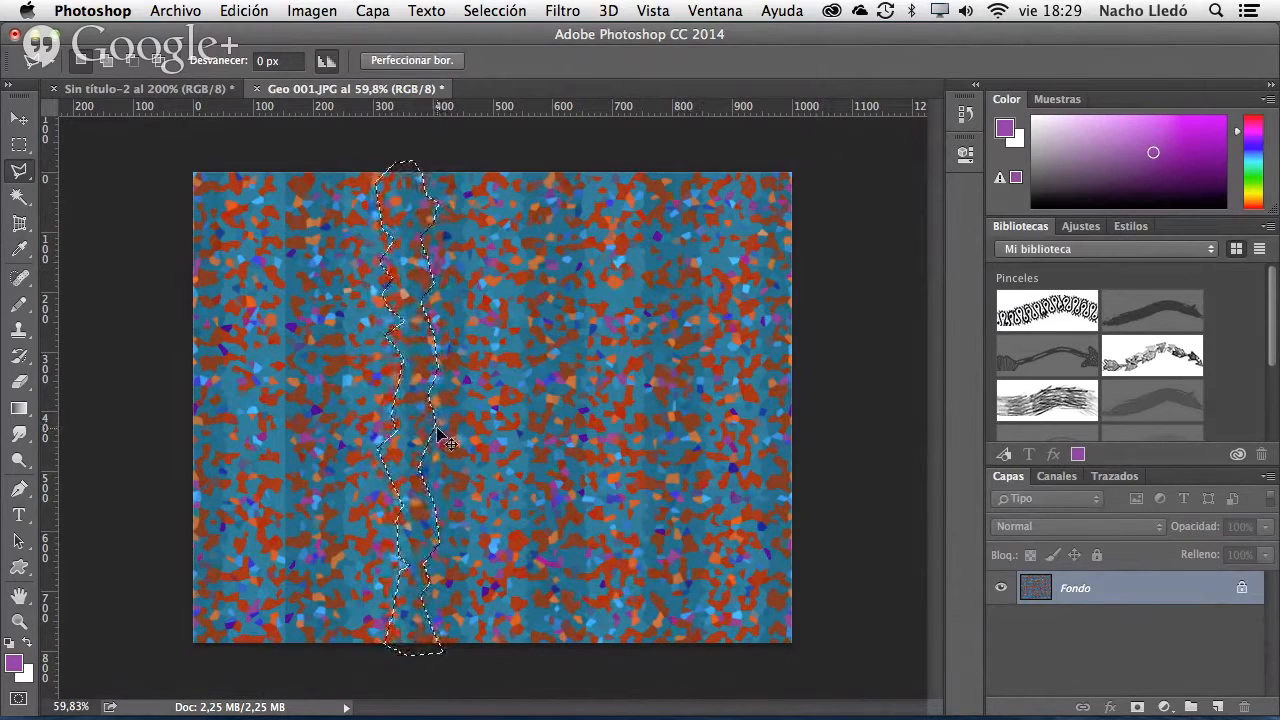
key(super+j)
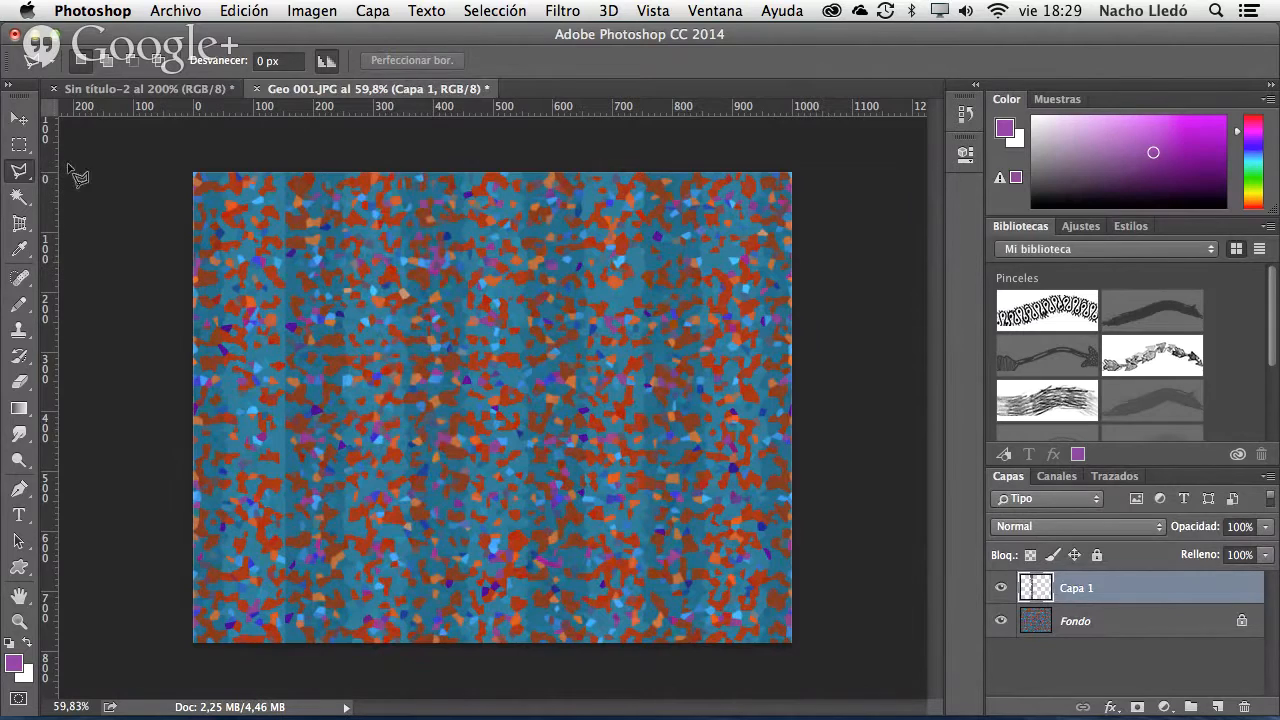
click(19, 118)
mouse_move(420, 405)
mouse_down()
mouse_move(528, 403)
mouse_move(293, 391)
mouse_up()
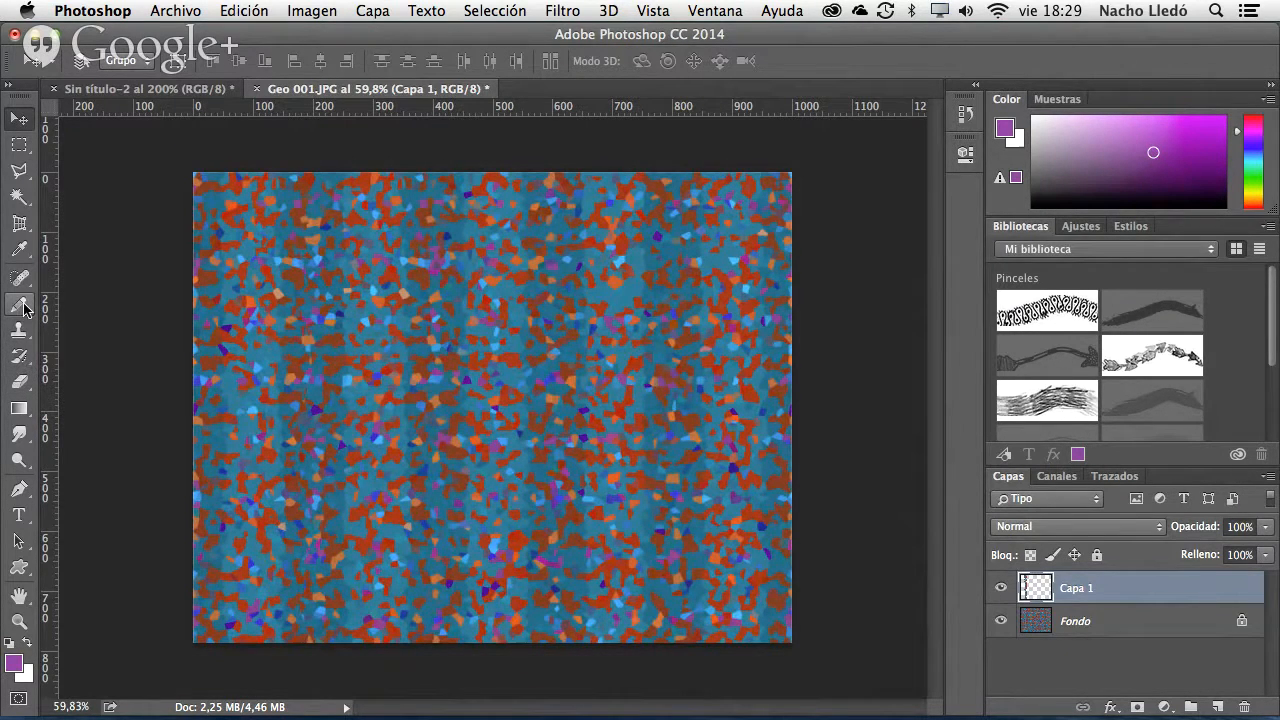
- Erase the pasted strip's edges with a size 29 eraser to blend them in and flatten the image
click(19, 381)
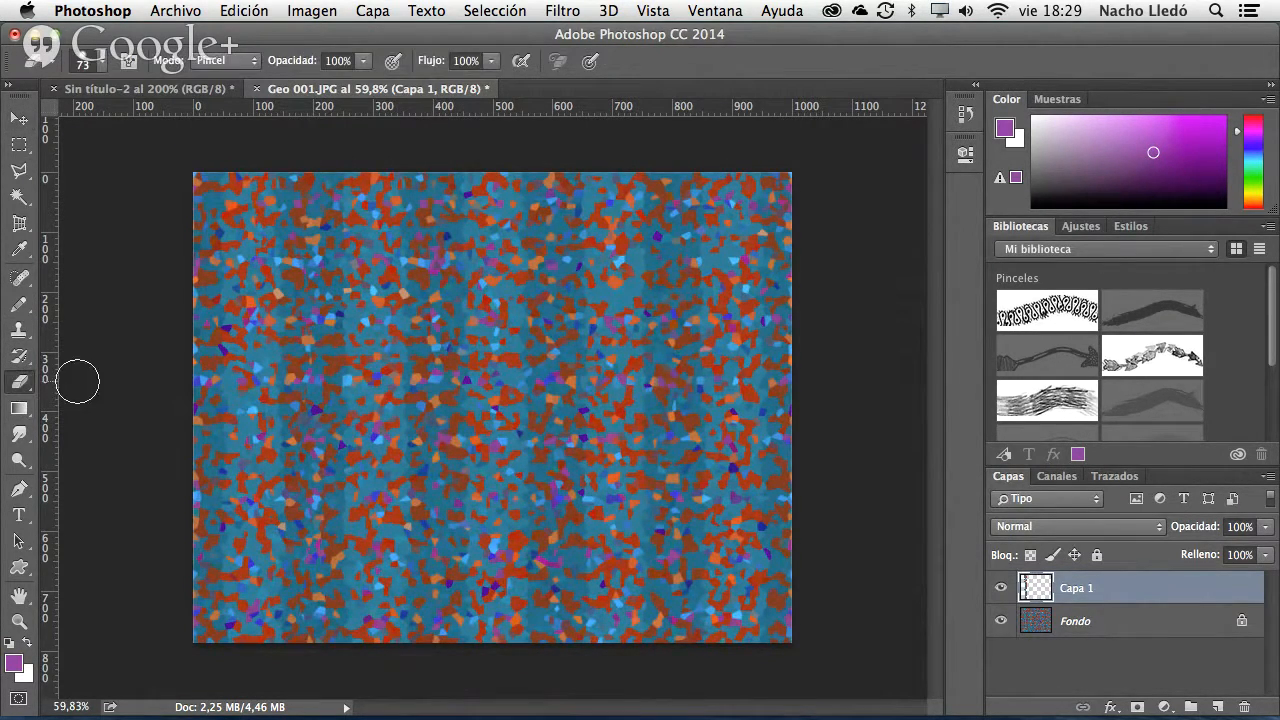
drag(384, 361, 334, 387)
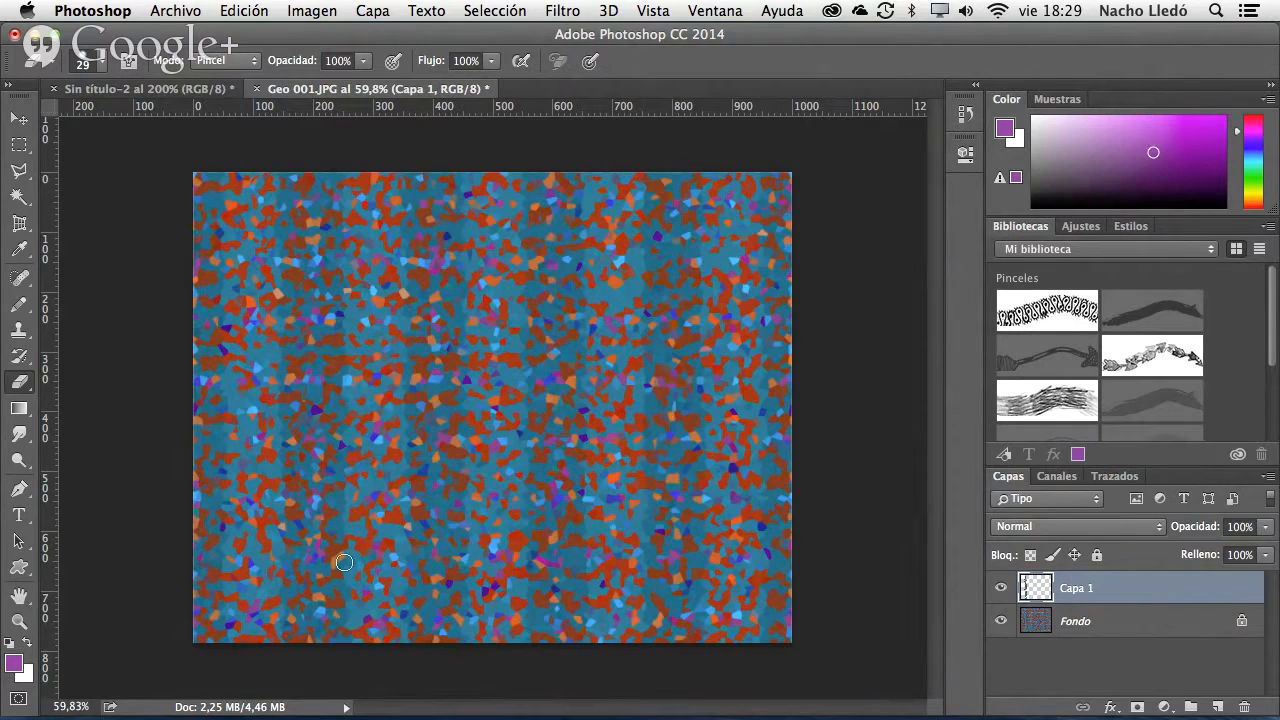
click(20, 121)
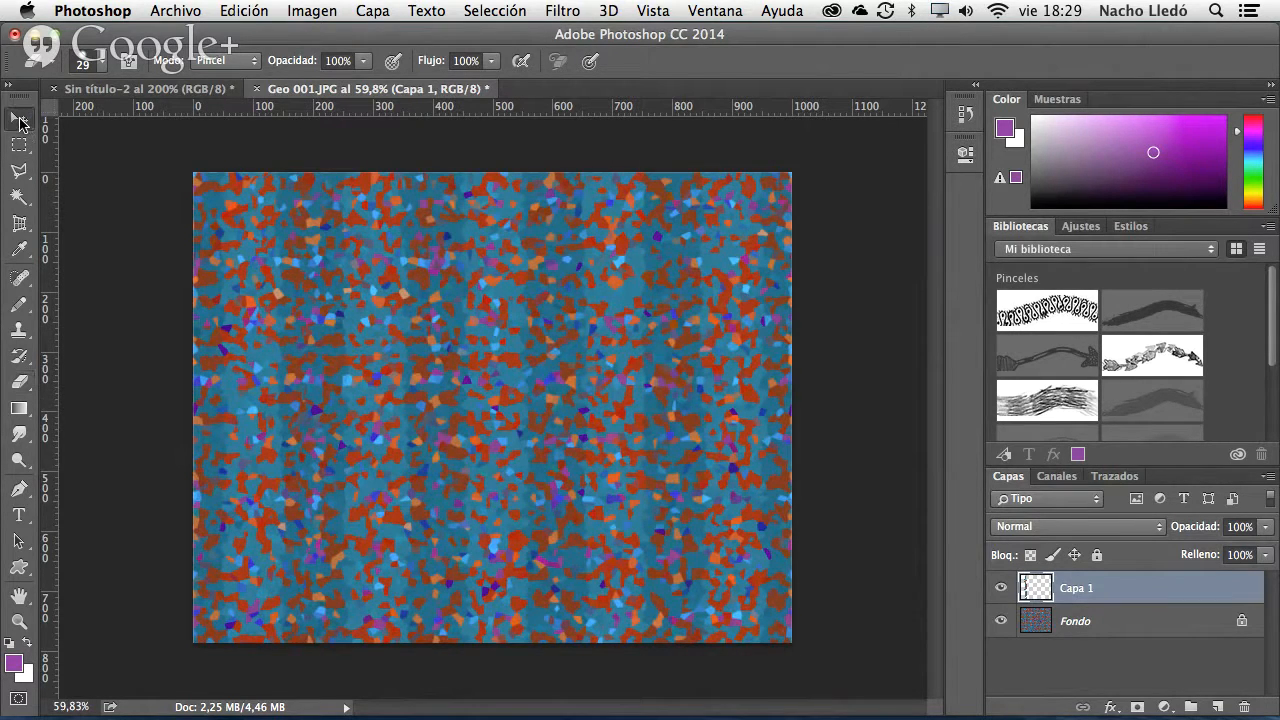
click(1267, 478)
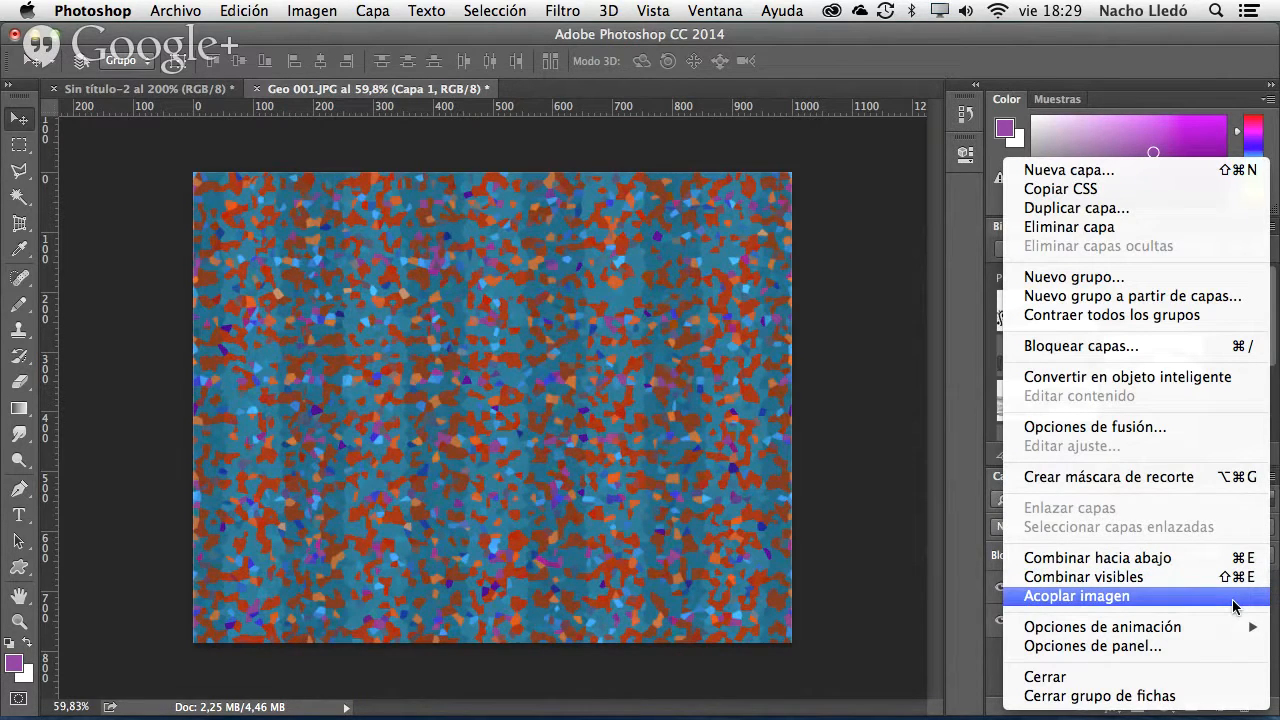
click(1236, 604)
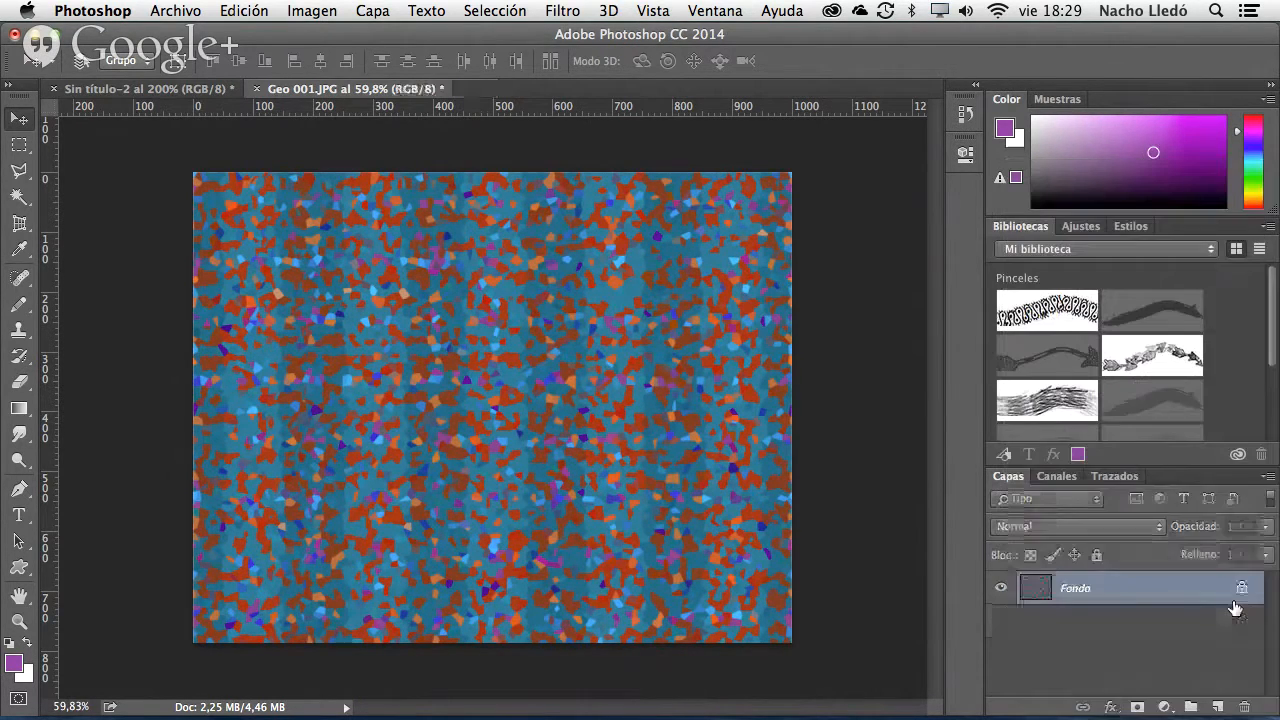
- Start the Offset filter (Desplazamiento) again on the flattened image and set the horizontal offset to 0 pixels
click(495, 10)
mouse_move(563, 10)
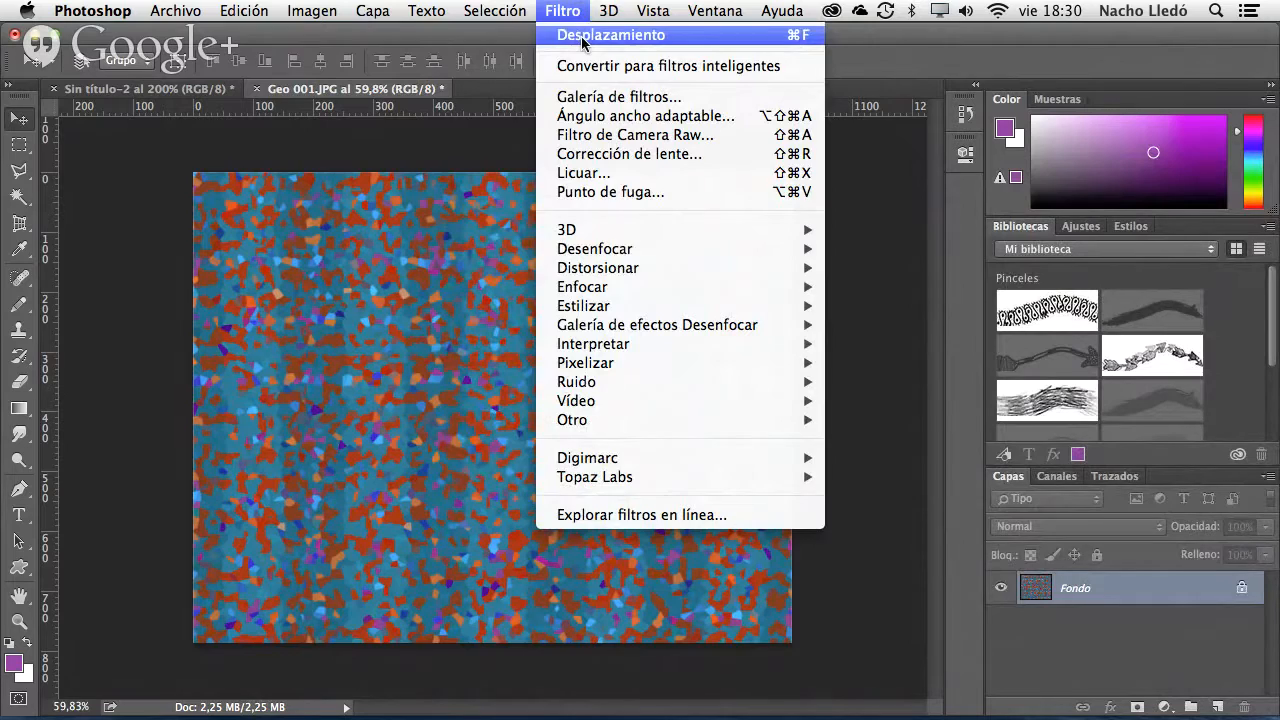
click(587, 36)
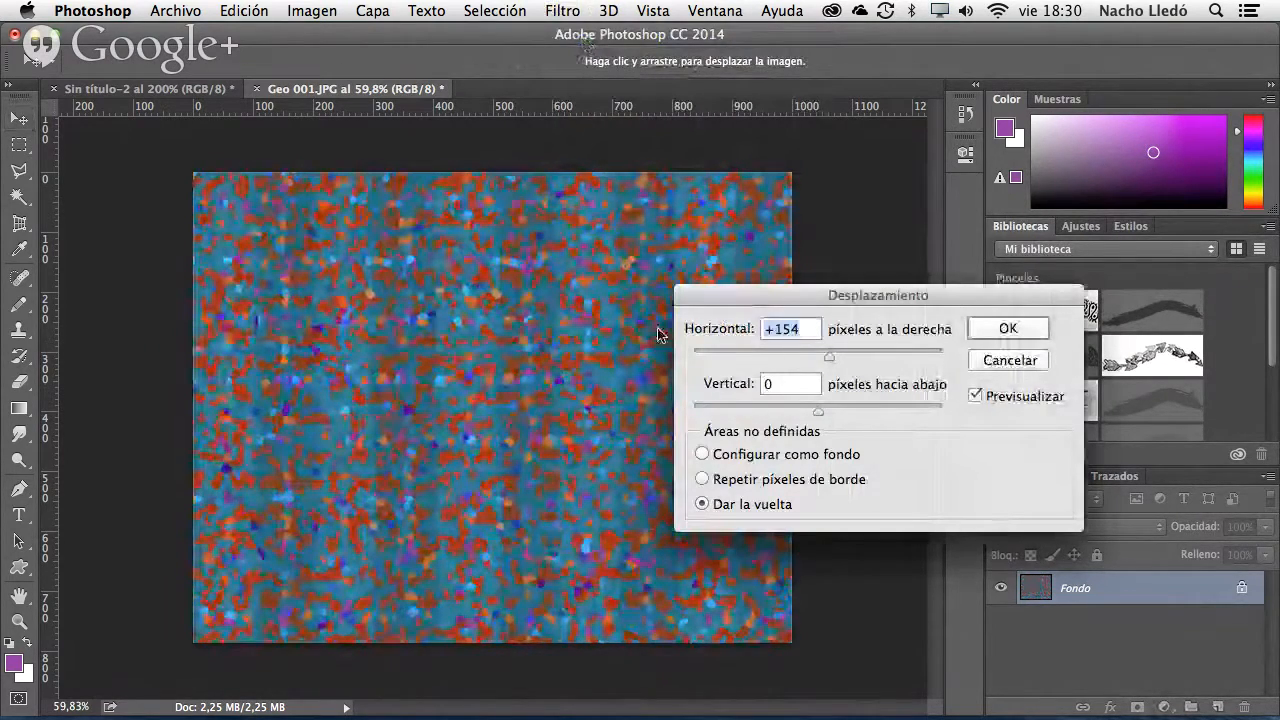
drag(830, 365, 787, 362)
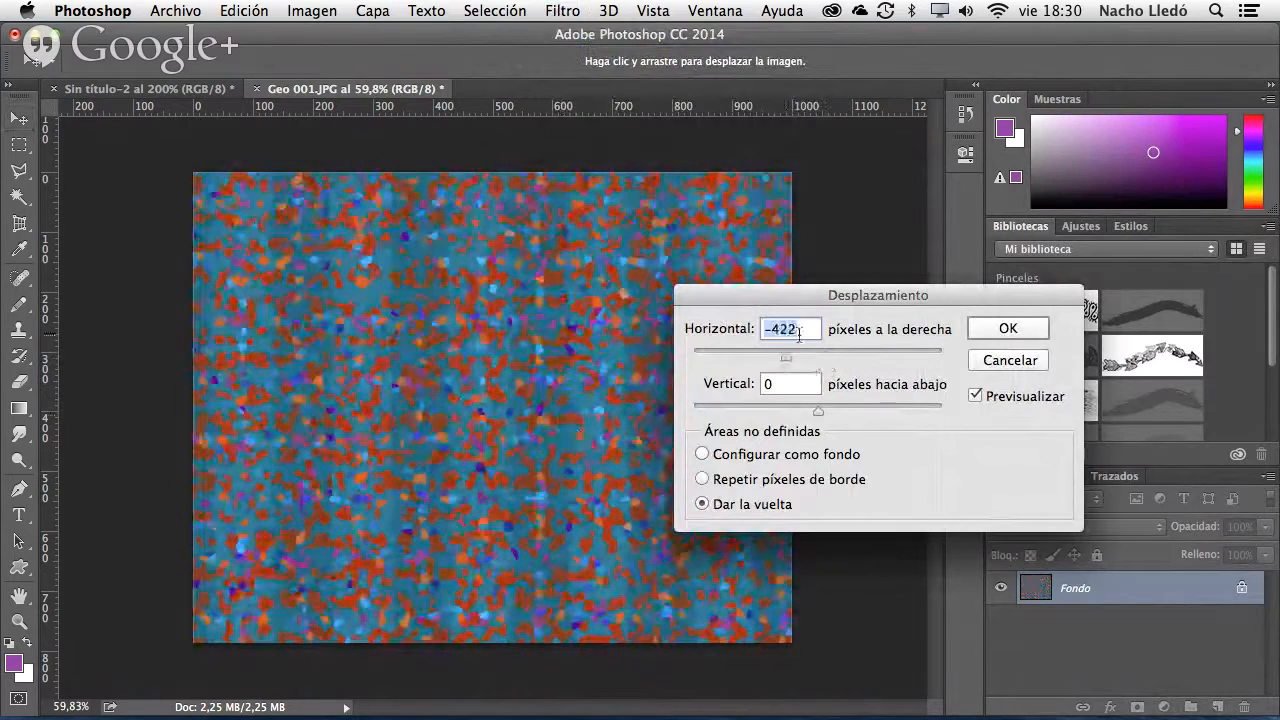
text(0)
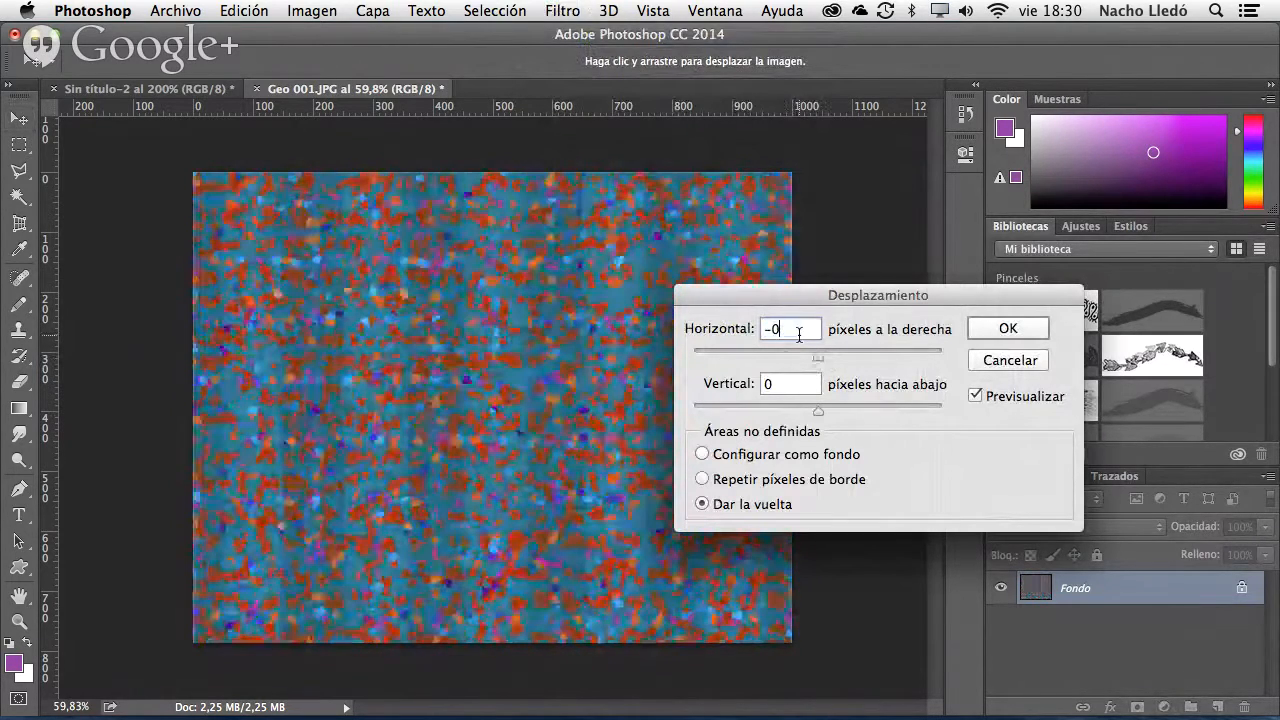
- Try several vertical offsets, including +58, -111, -279 and -79 pixels, resetting the vertical value to 0 between trials
mouse_move(818, 410)
mouse_down()
mouse_move(837, 419)
mouse_move(824, 421)
mouse_up()
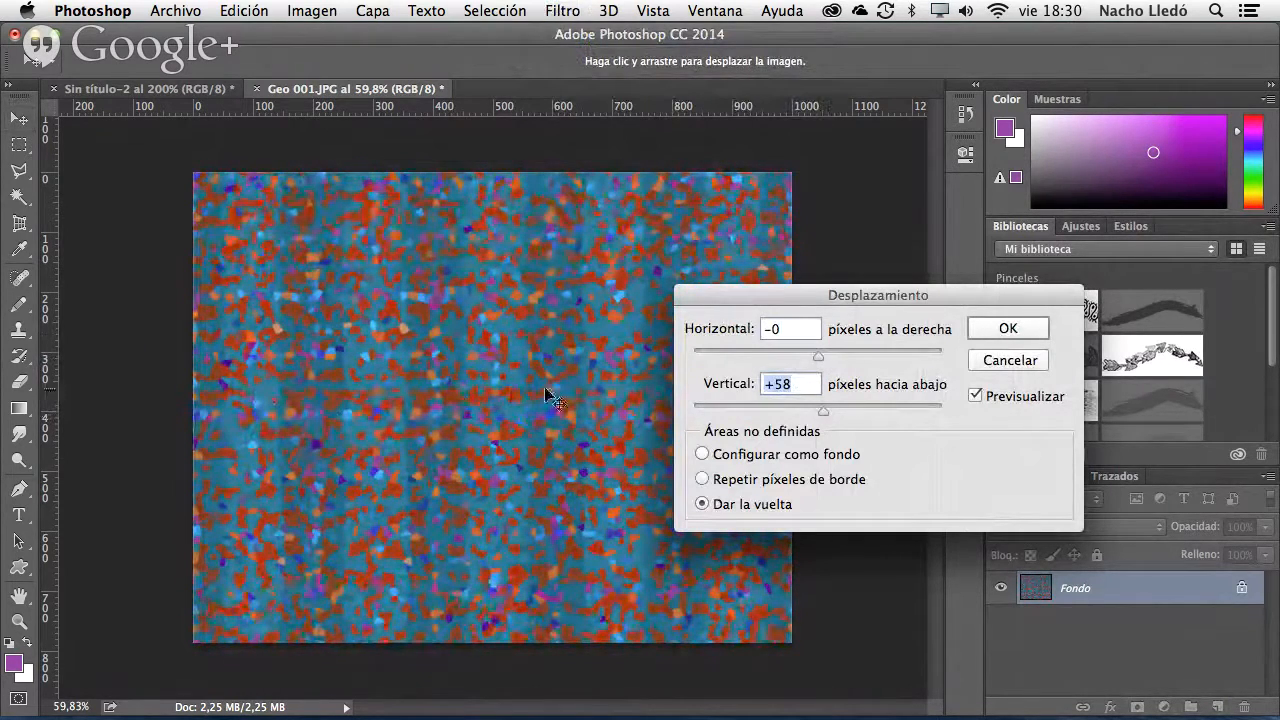
drag(822, 416, 809, 419)
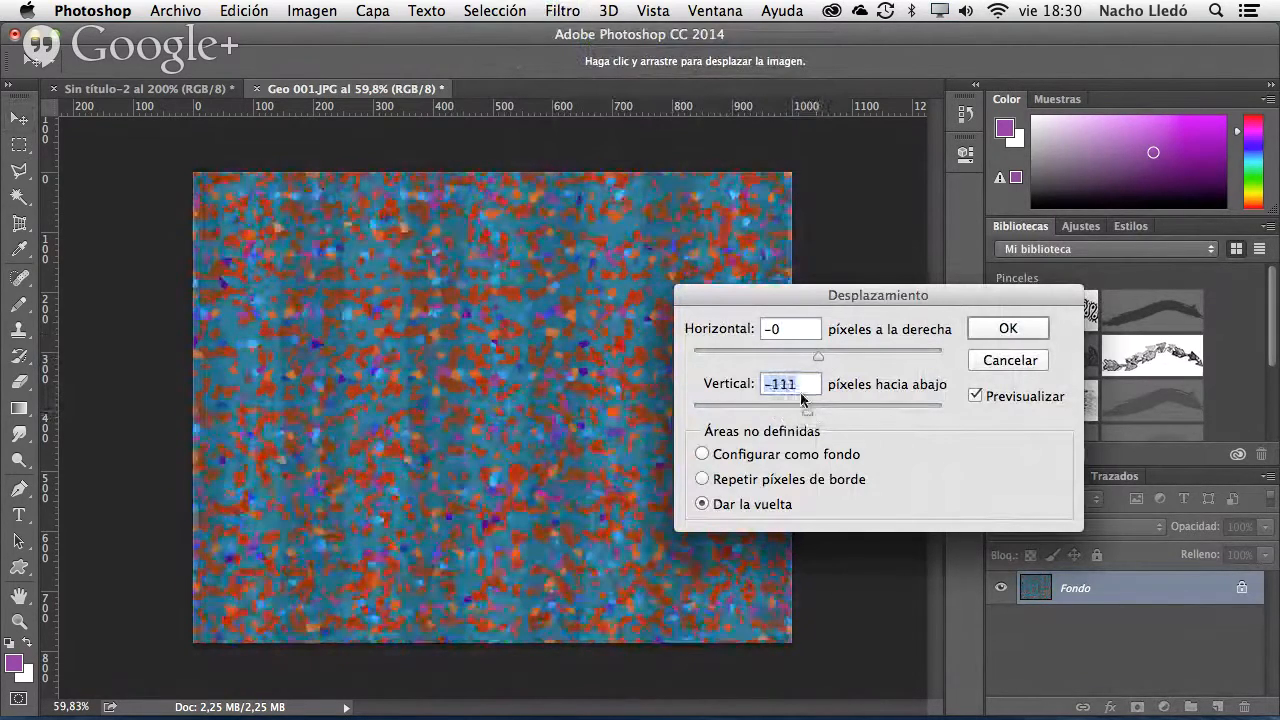
text(0)
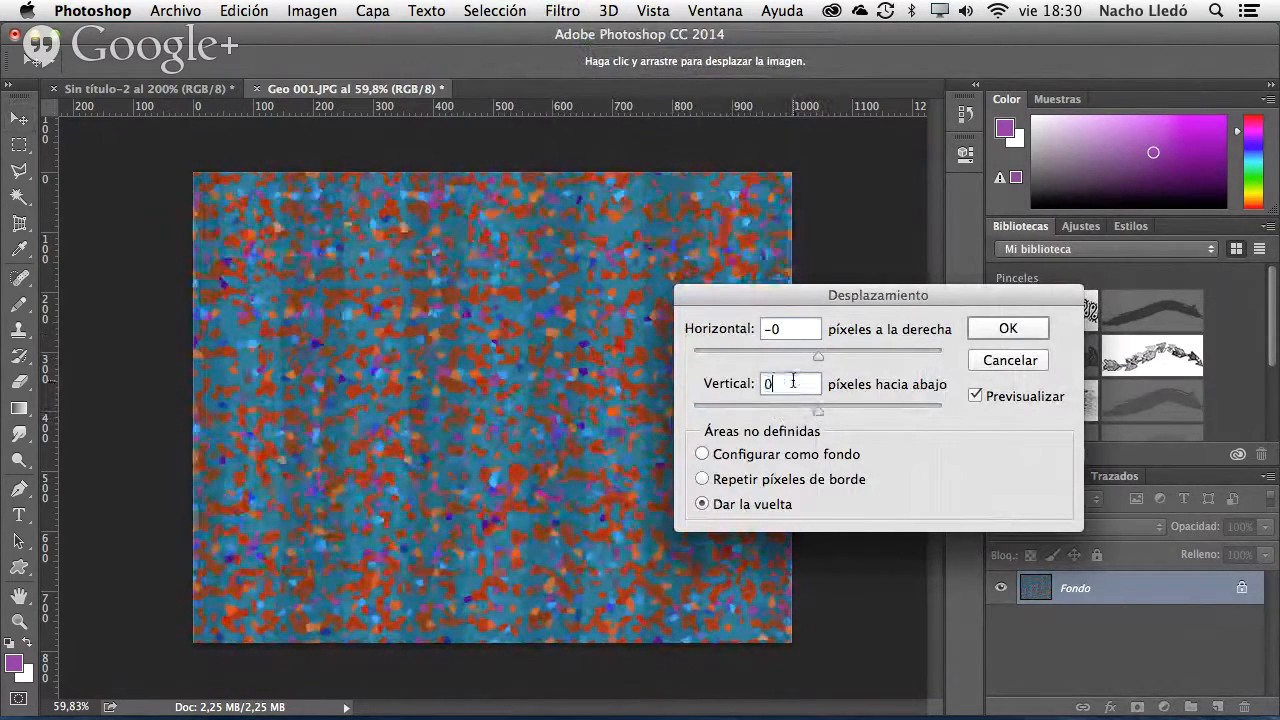
click(811, 328)
click(784, 408)
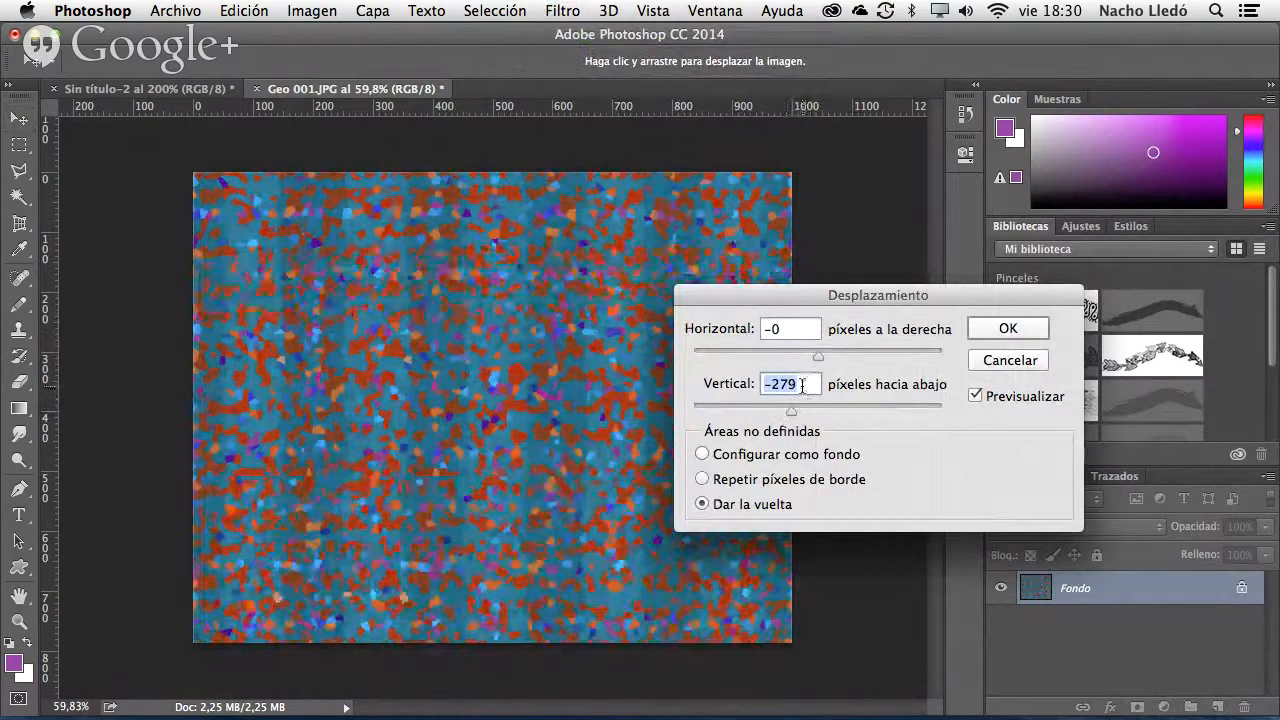
text(0)
key(Tab)
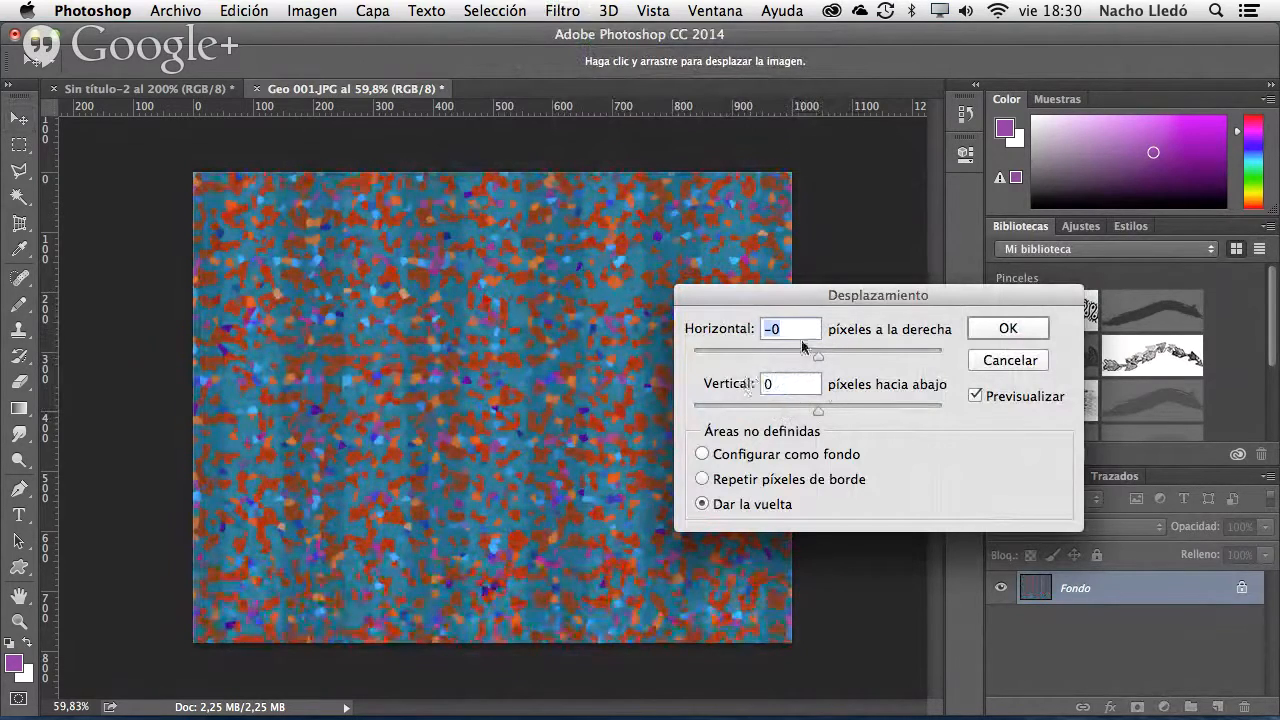
click(812, 410)
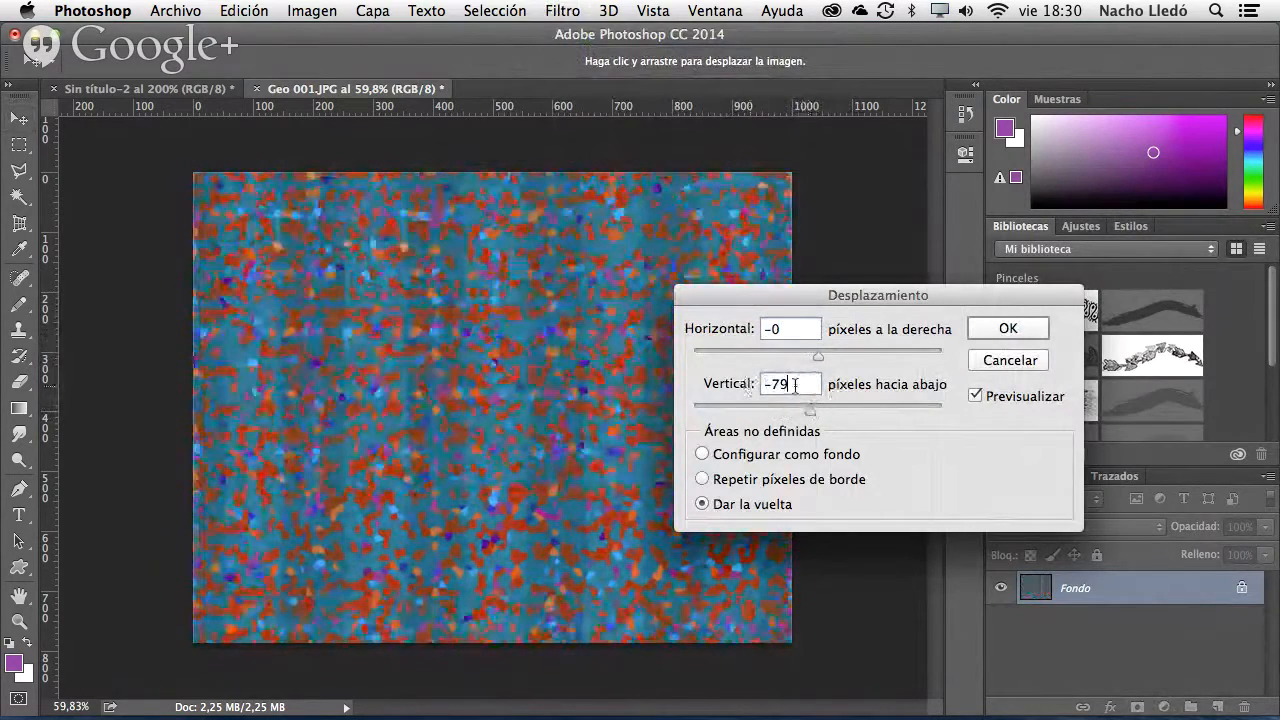
text(0)
key(Tab)
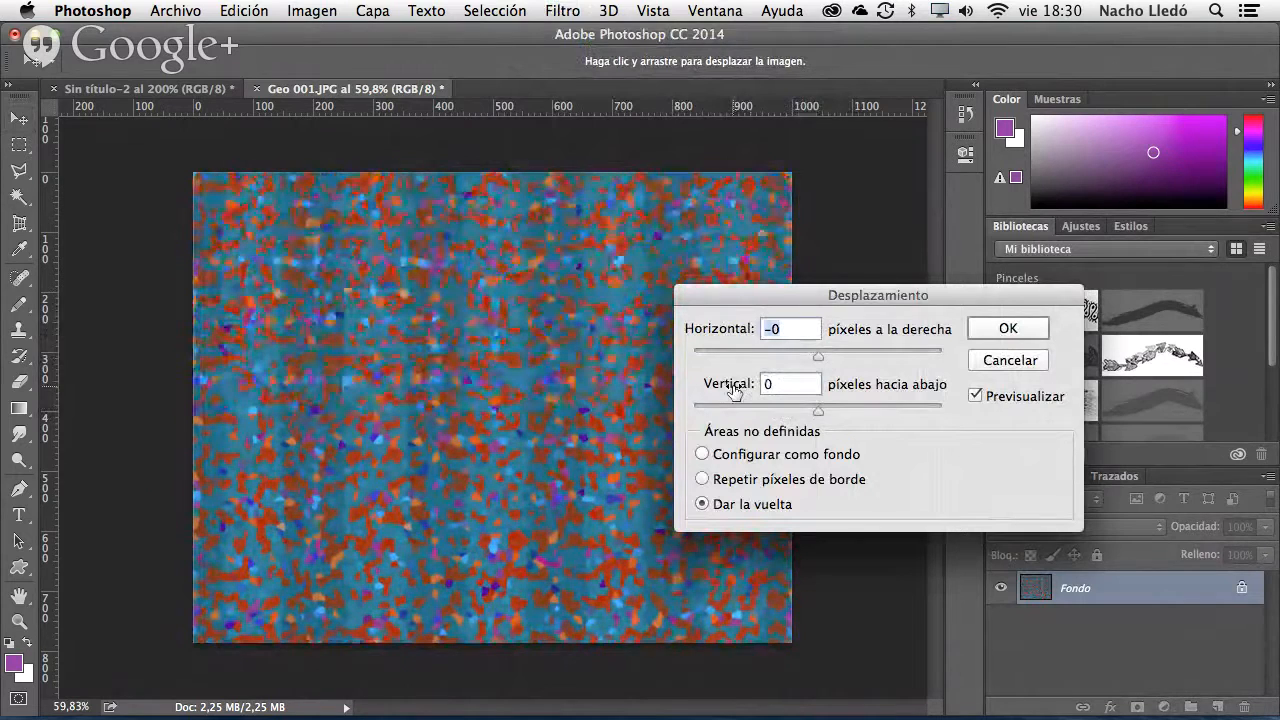
click(785, 385)
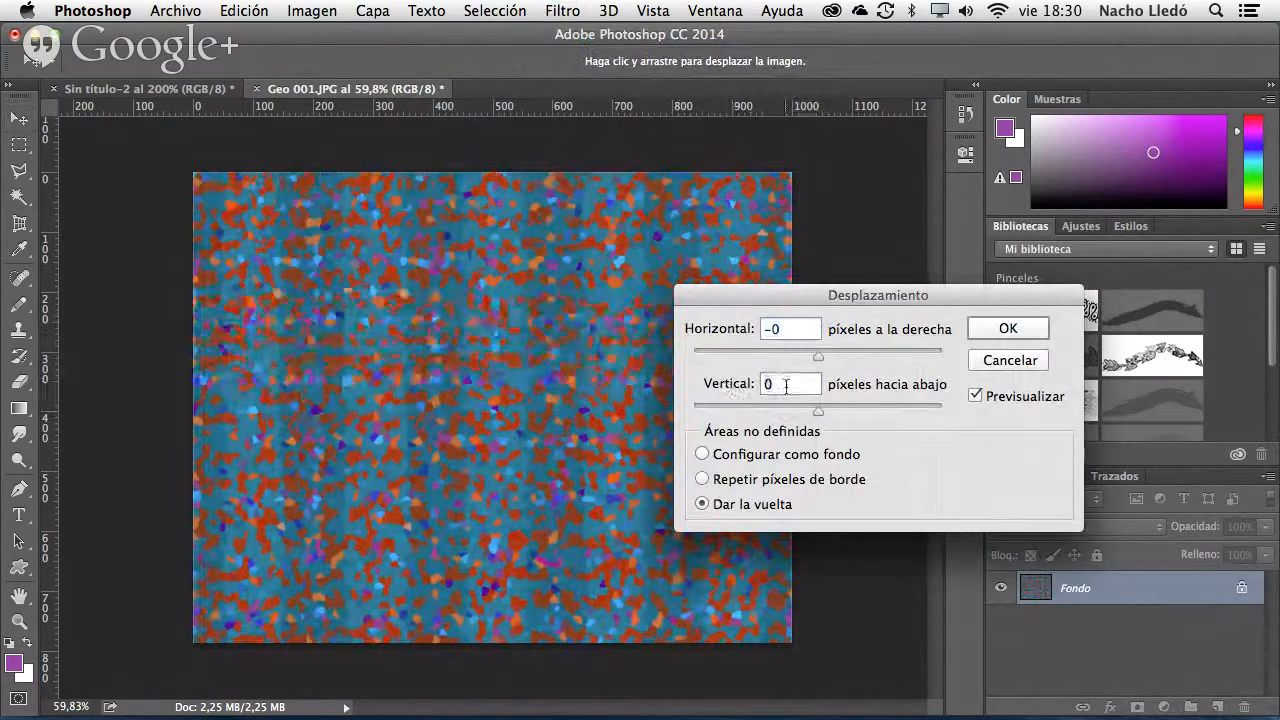
- Set the vertical offset to +153 pixels and apply the Offset filter with wrap-around edges
drag(818, 412, 830, 412)
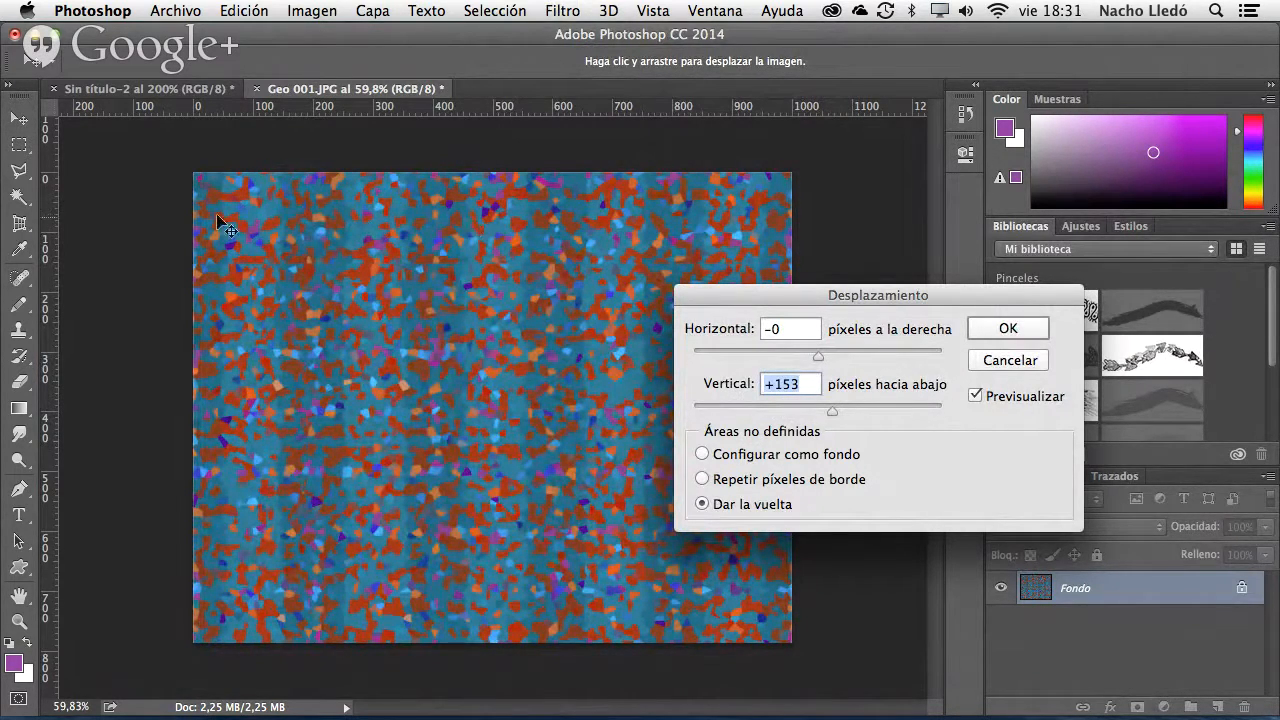
drag(943, 296, 849, 426)
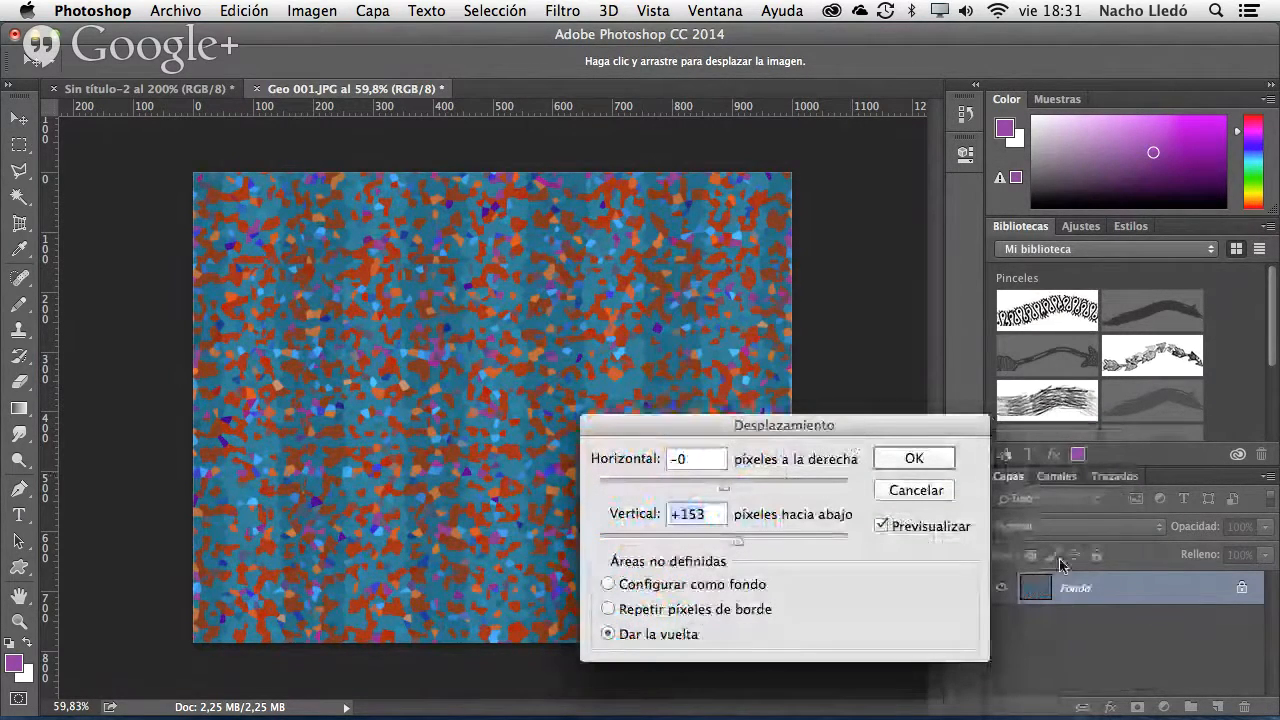
click(911, 458)
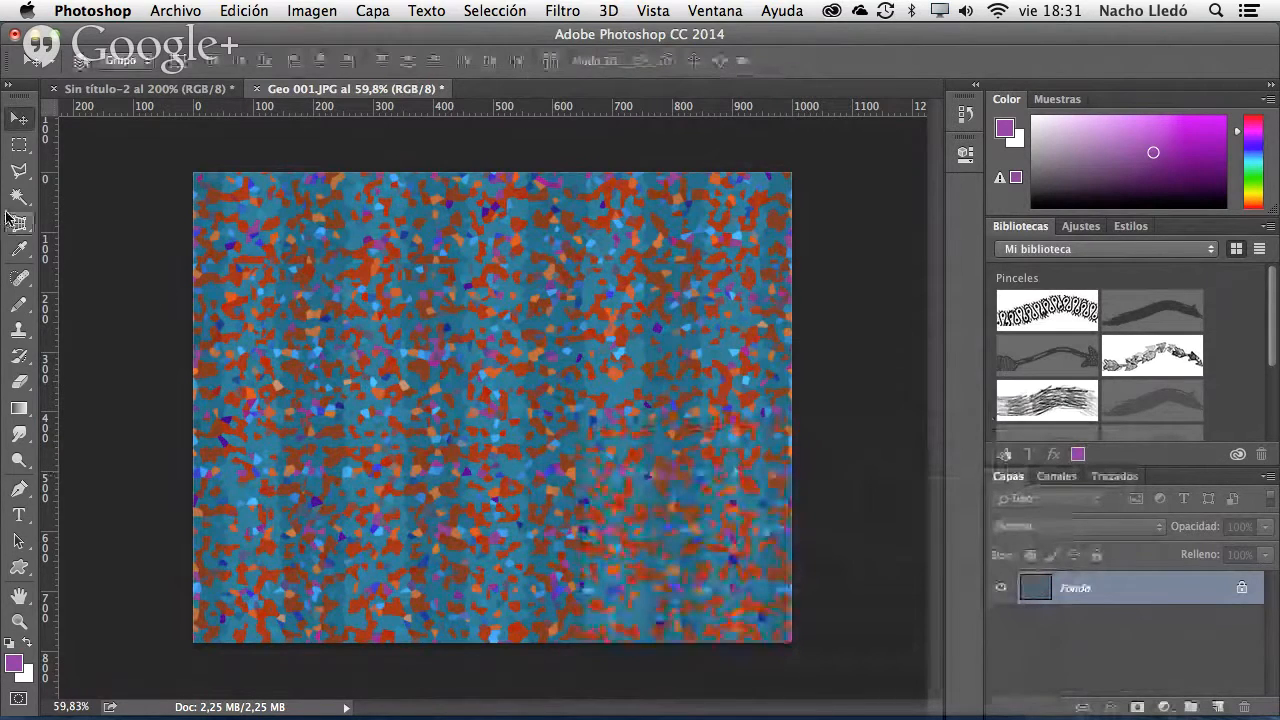
- Outline a jagged horizontal strip across the full image width, shift the selection below the horizontal seam and copy that area to a new layer
click(19, 171)
mouse_move(179, 199)
mouse_down()
mouse_move(254, 206)
mouse_move(277, 192)
mouse_move(376, 210)
mouse_move(406, 193)
mouse_move(456, 204)
mouse_move(490, 193)
mouse_move(506, 206)
mouse_move(619, 210)
mouse_move(651, 195)
mouse_move(720, 205)
mouse_move(759, 194)
mouse_move(820, 210)
mouse_move(802, 254)
mouse_move(721, 236)
mouse_move(469, 240)
mouse_up()
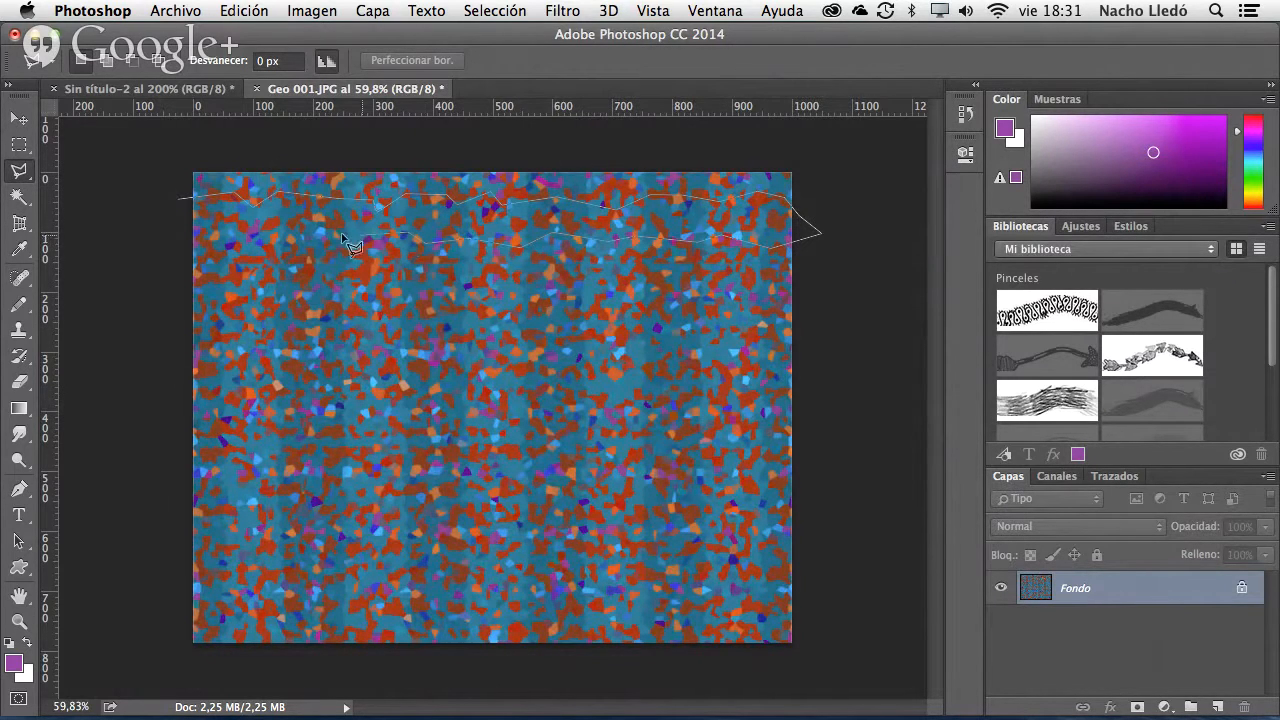
click(180, 215)
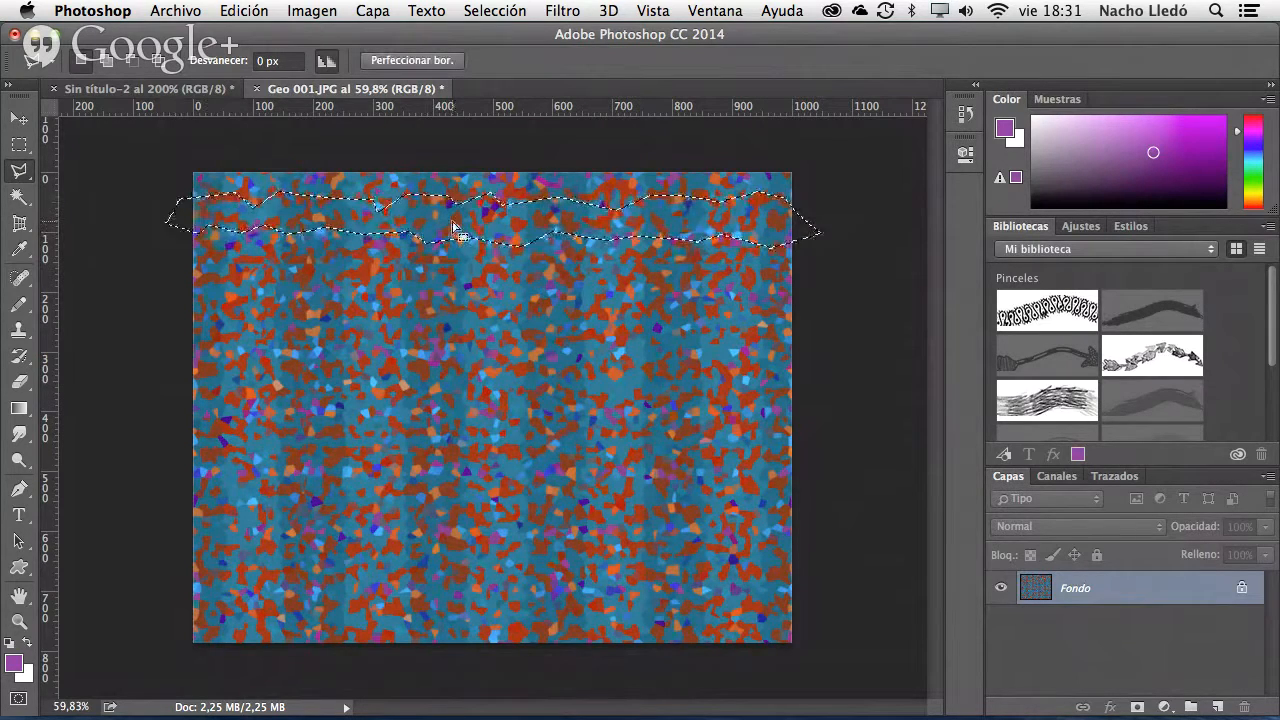
mouse_move(537, 228)
mouse_down()
mouse_move(500, 280)
mouse_move(539, 348)
mouse_up()
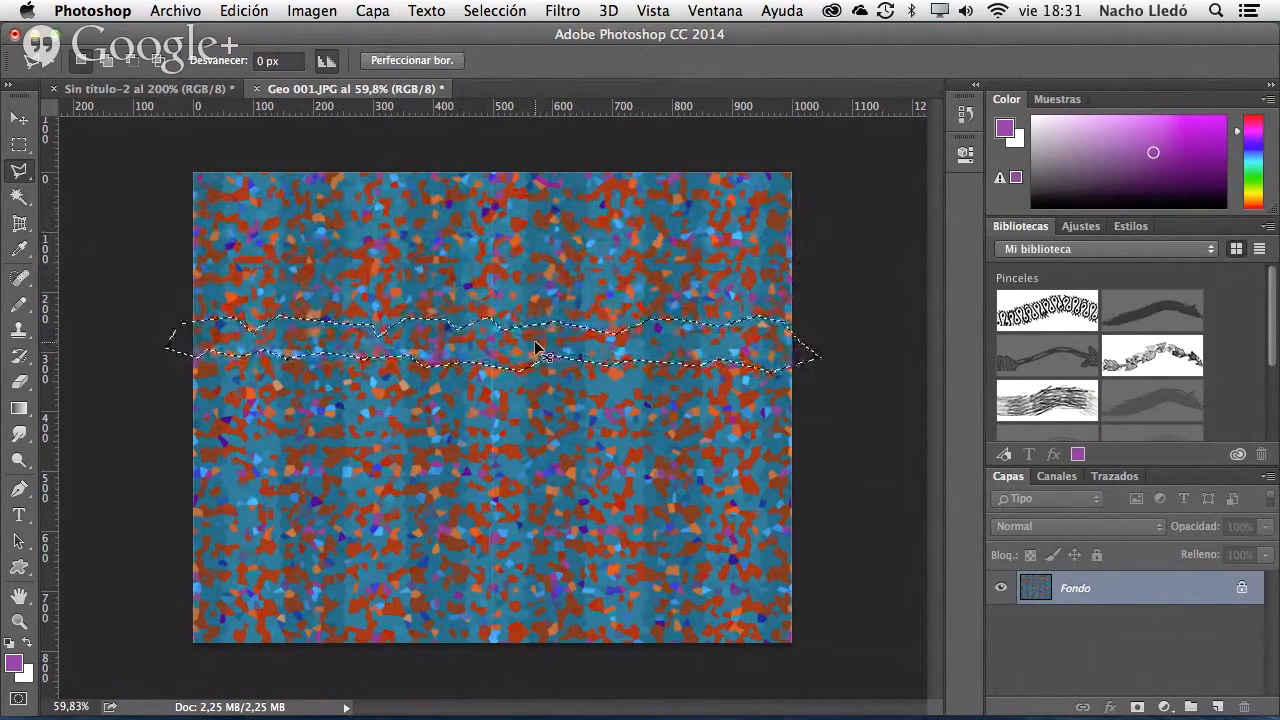
key(super+j)
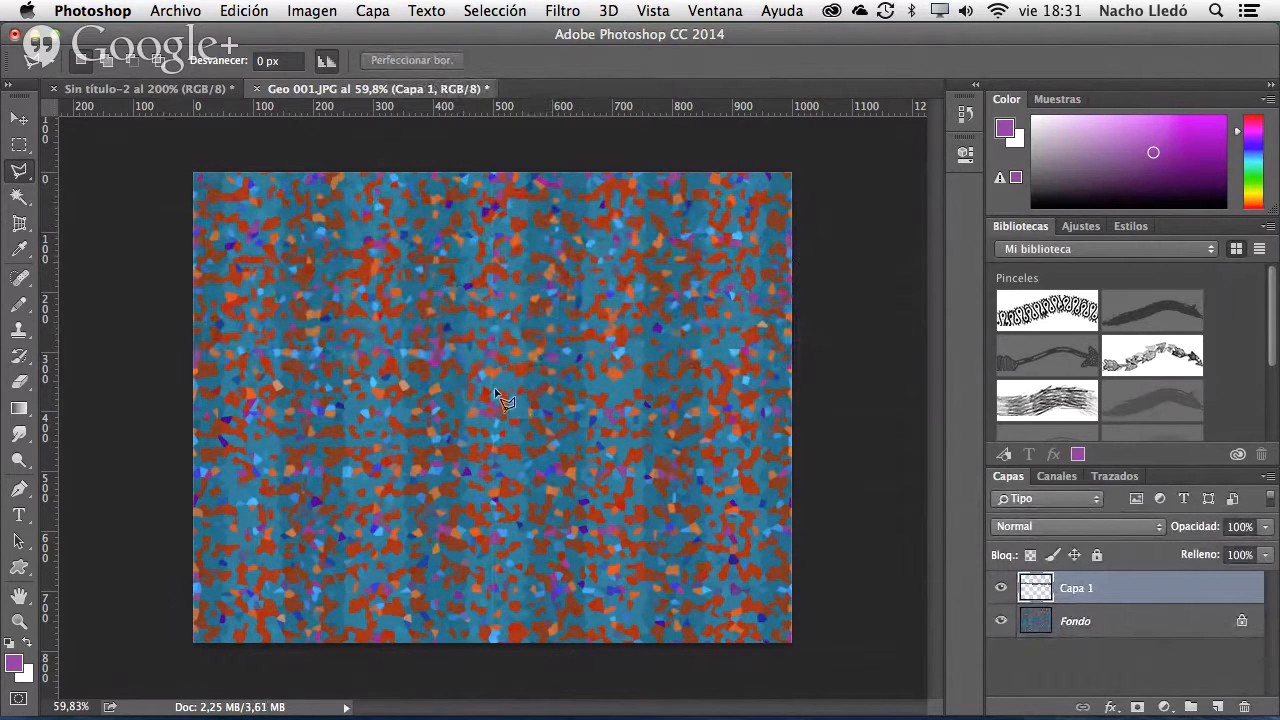
- Move the copied strip up over the horizontal seam, dismissing the mail notification
click(458, 292)
click(20, 120)
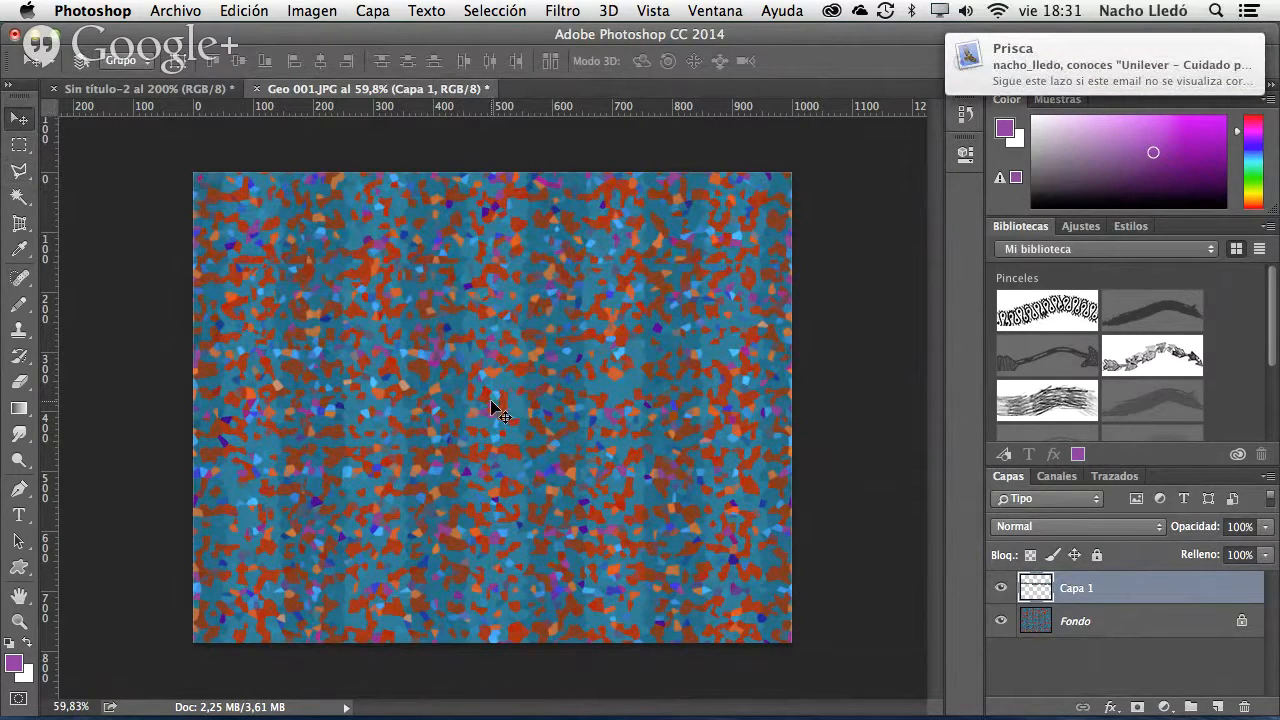
drag(489, 390, 490, 346)
mouse_move(1070, 72)
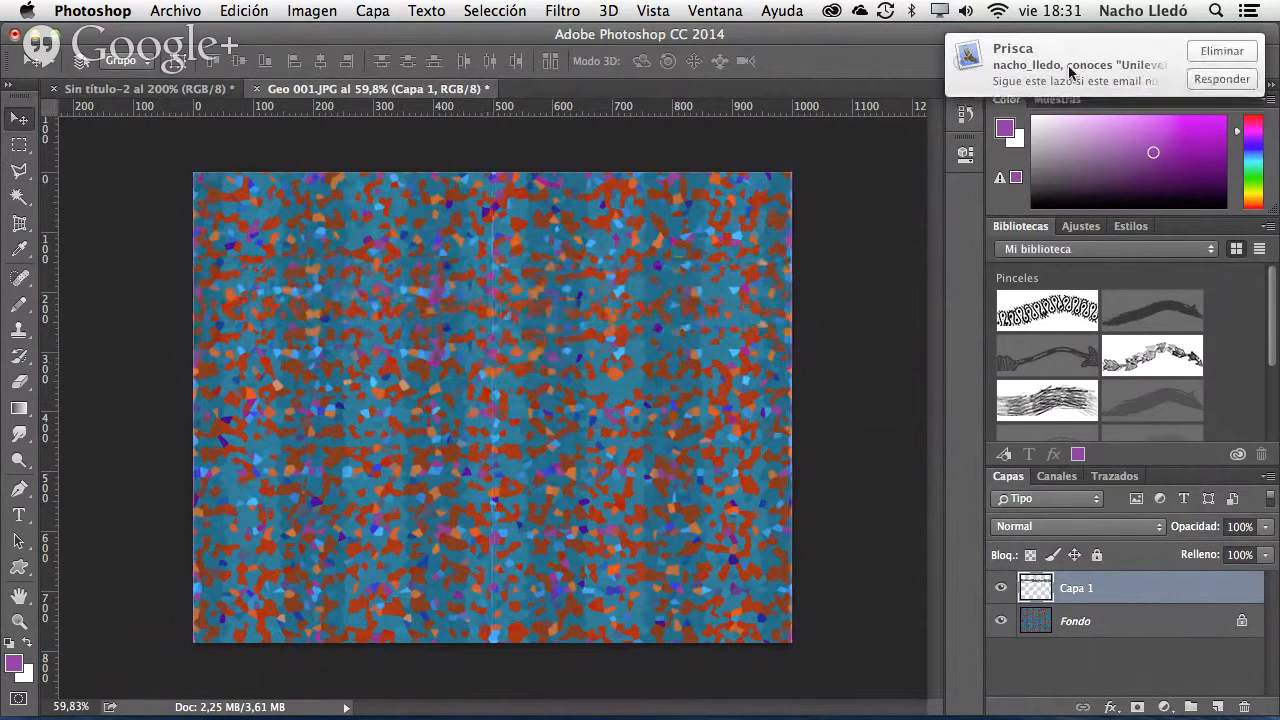
click(1218, 57)
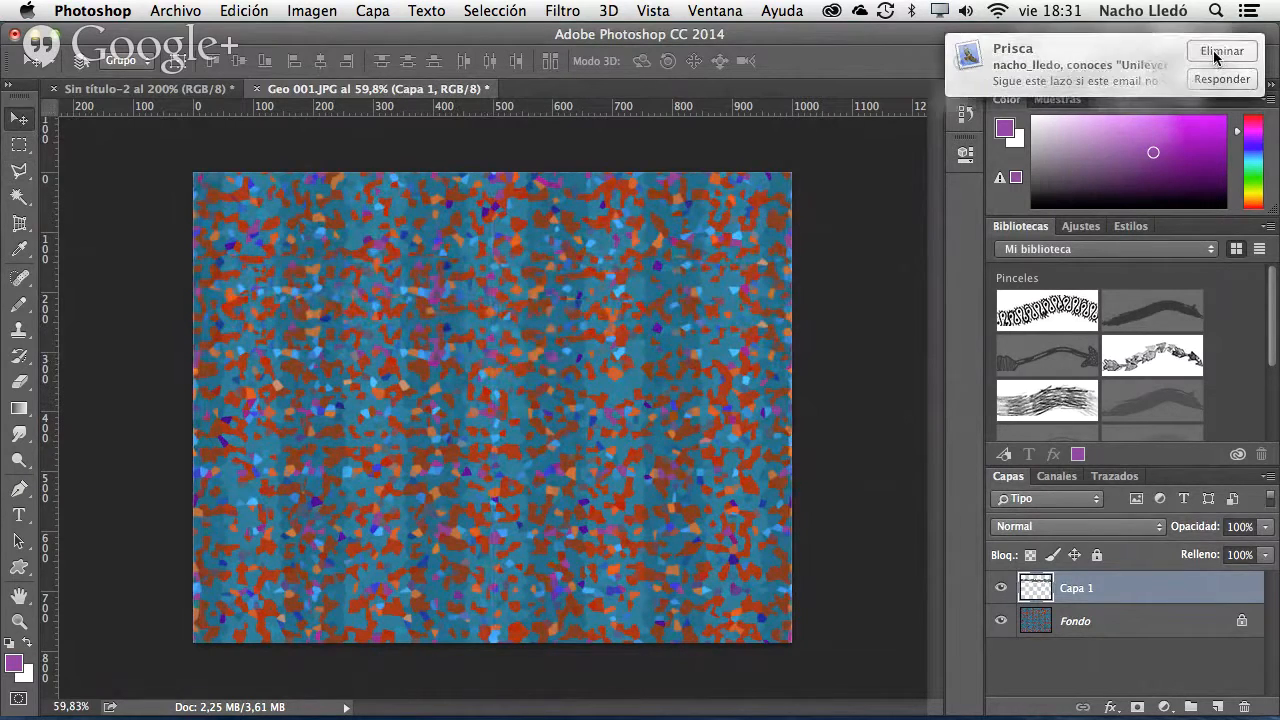
drag(447, 268, 449, 212)
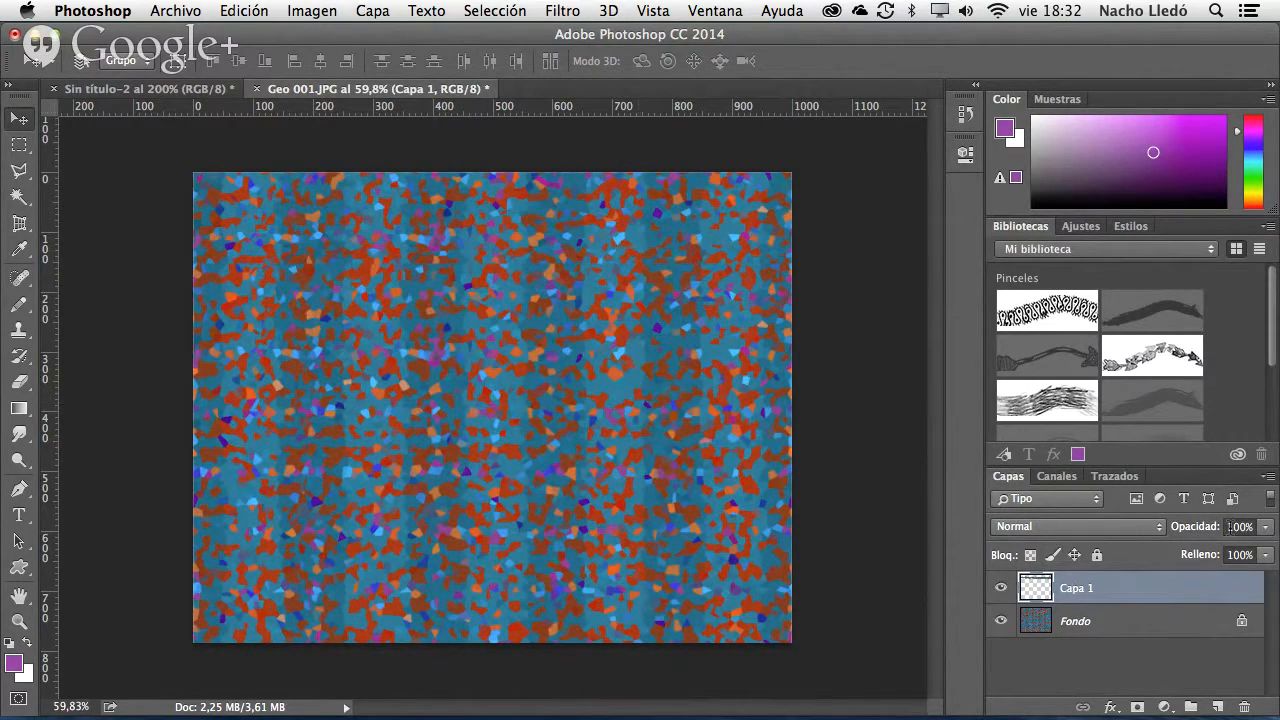
- Flatten the Geo 001.JPG image and close it without saving the changes
click(1267, 478)
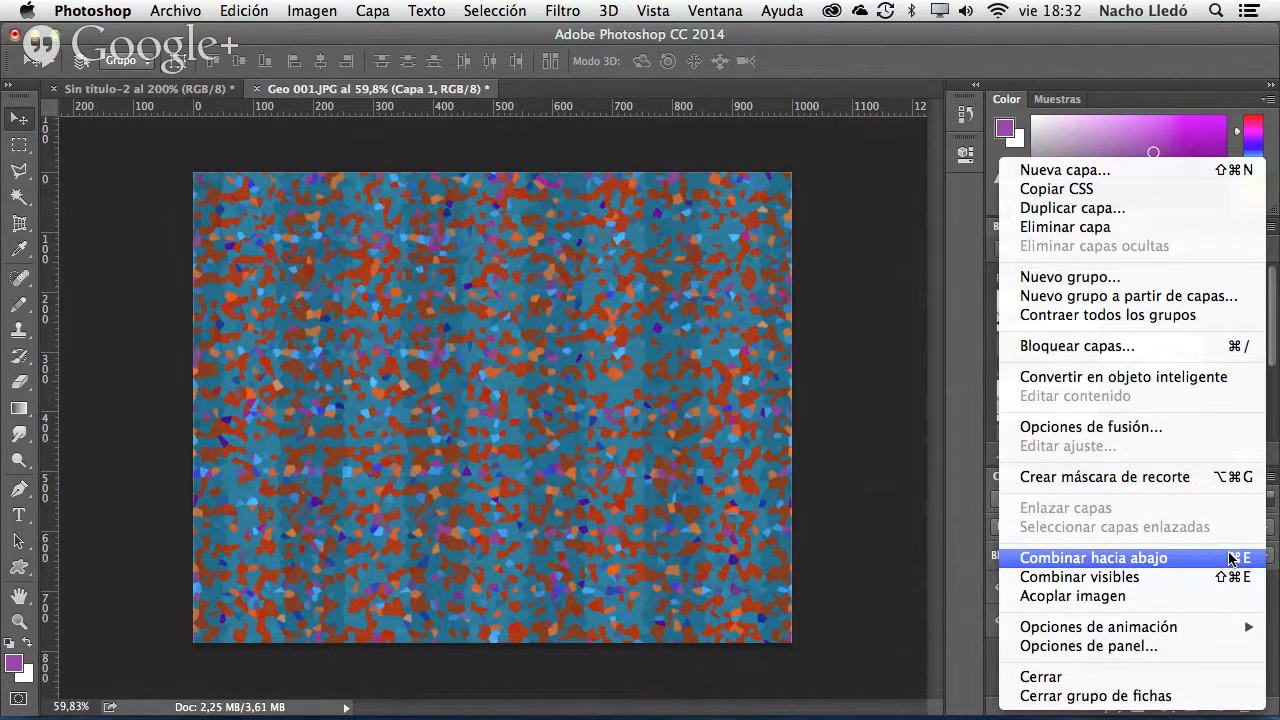
click(1165, 596)
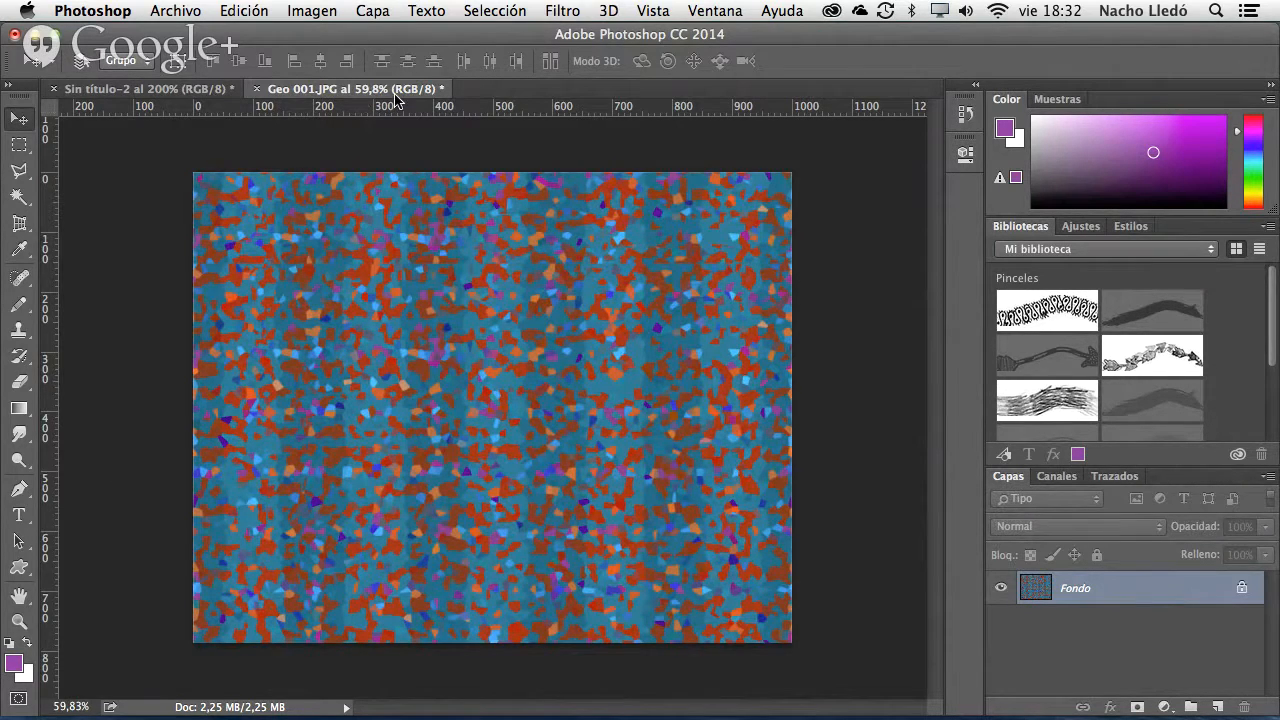
click(256, 90)
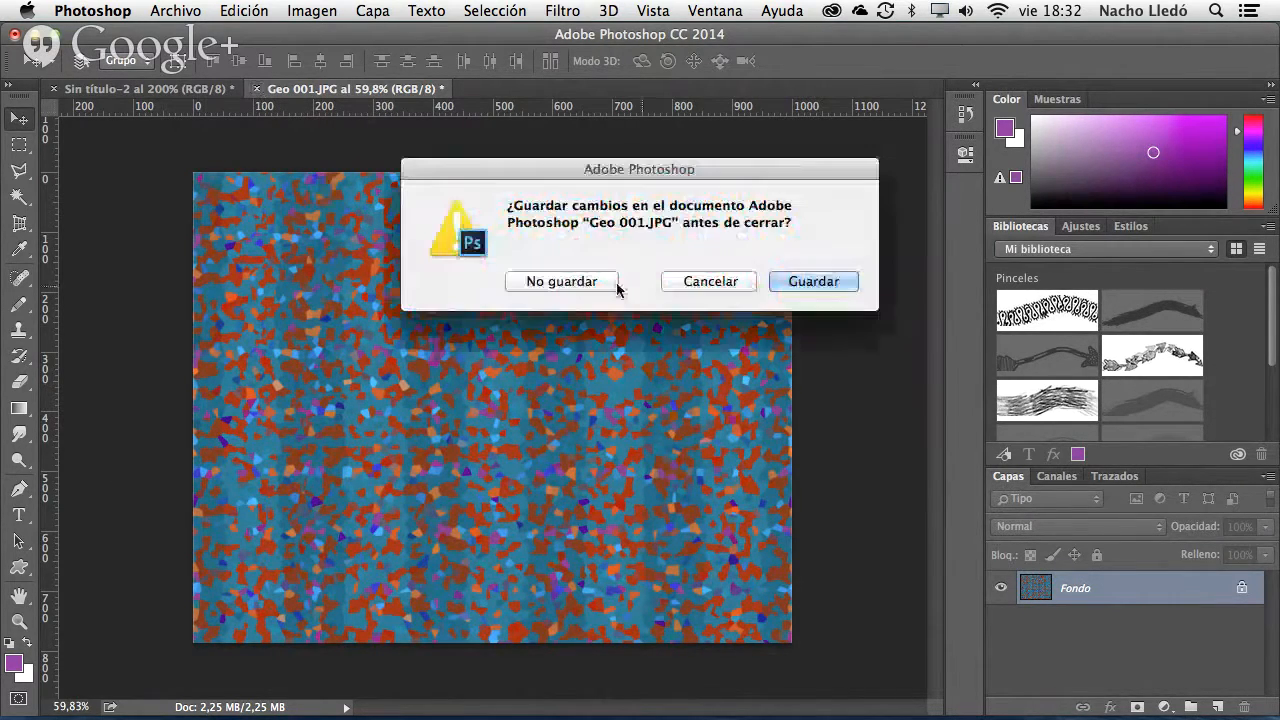
click(562, 286)
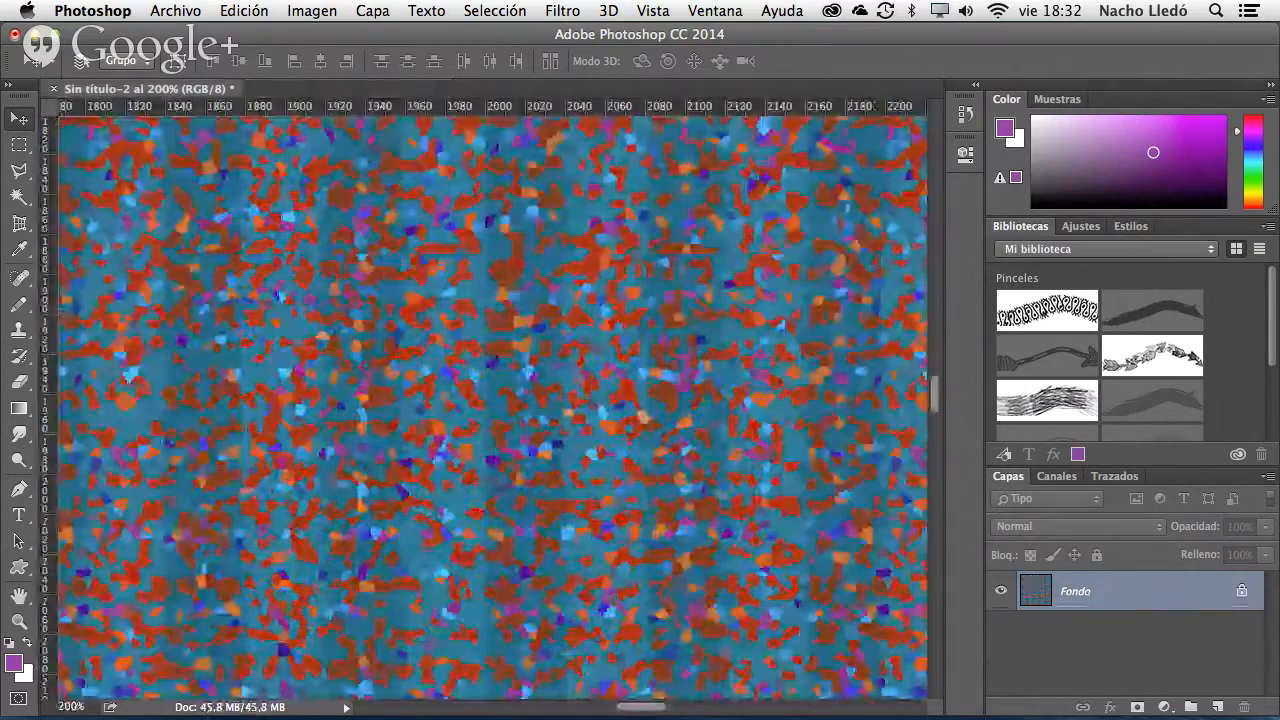
- Open the Alegría 001.JPG image from the 00 otras folder
key(super+n)
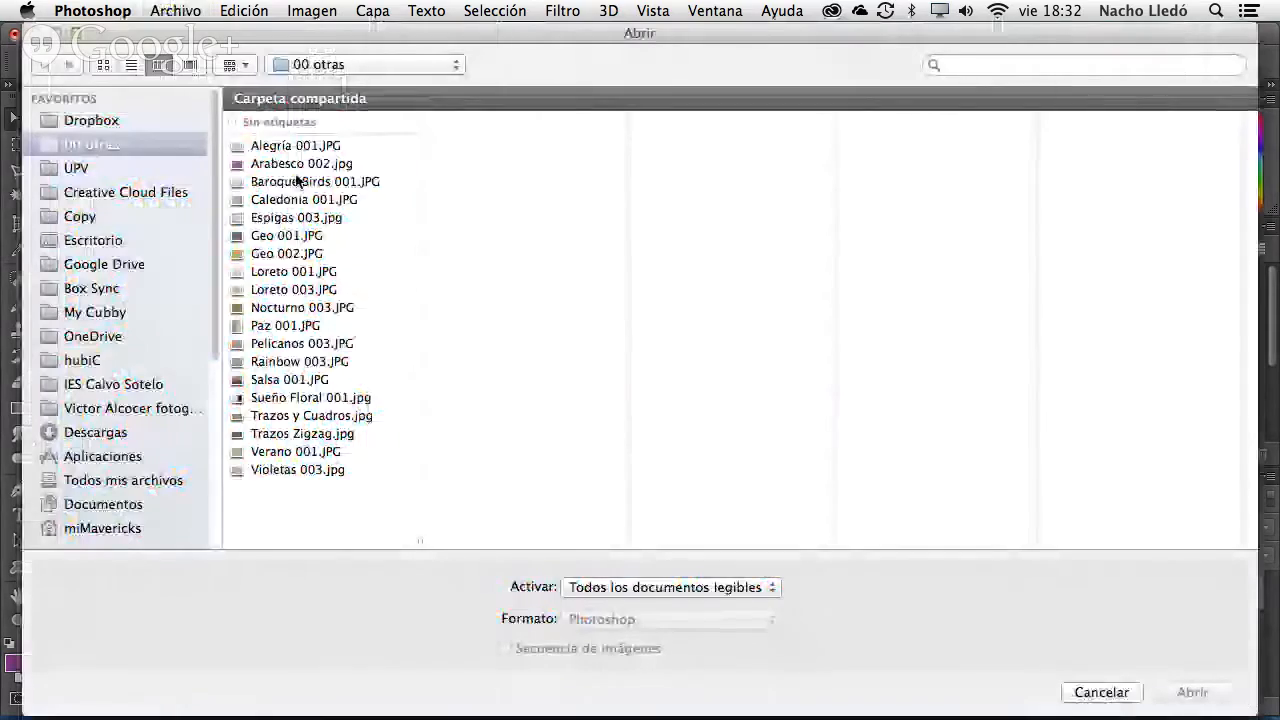
click(296, 164)
key(Up)
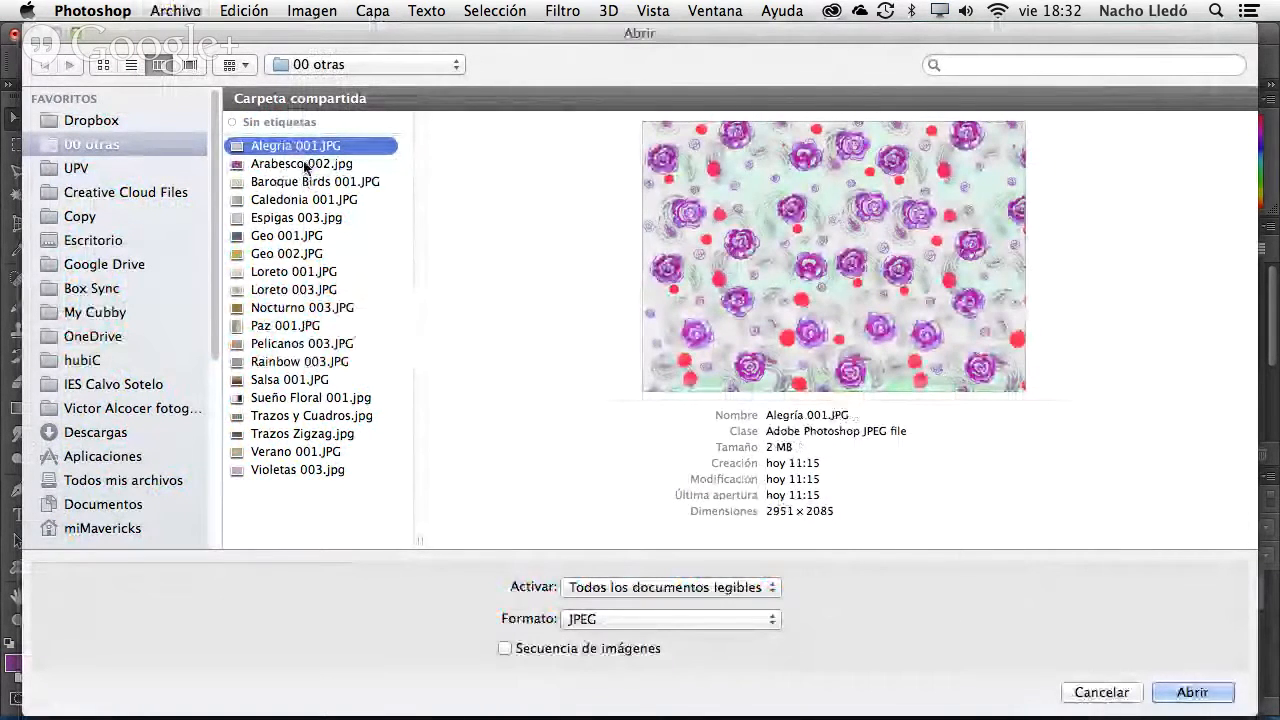
click(1200, 690)
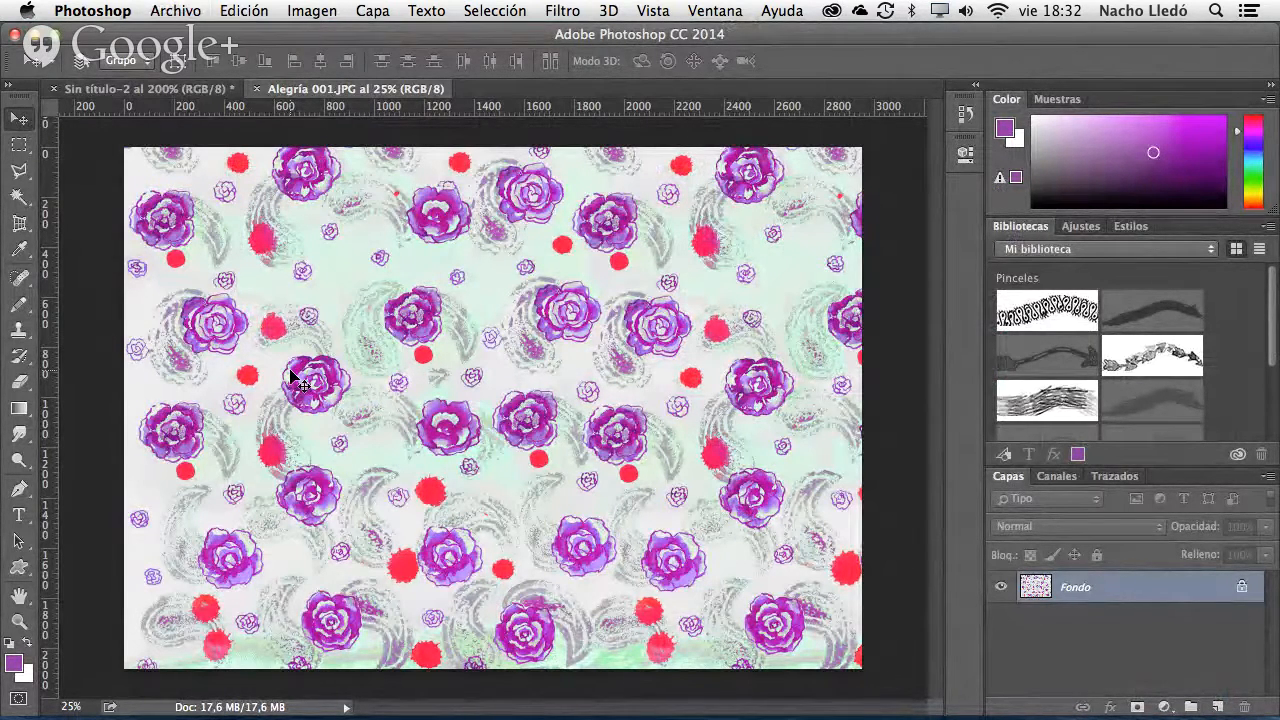
- Apply the Offset filter with horizontal 0, wrap-around edges and a larger vertical shift that brings the horizontal seam slightly above mid-height
click(575, 9)
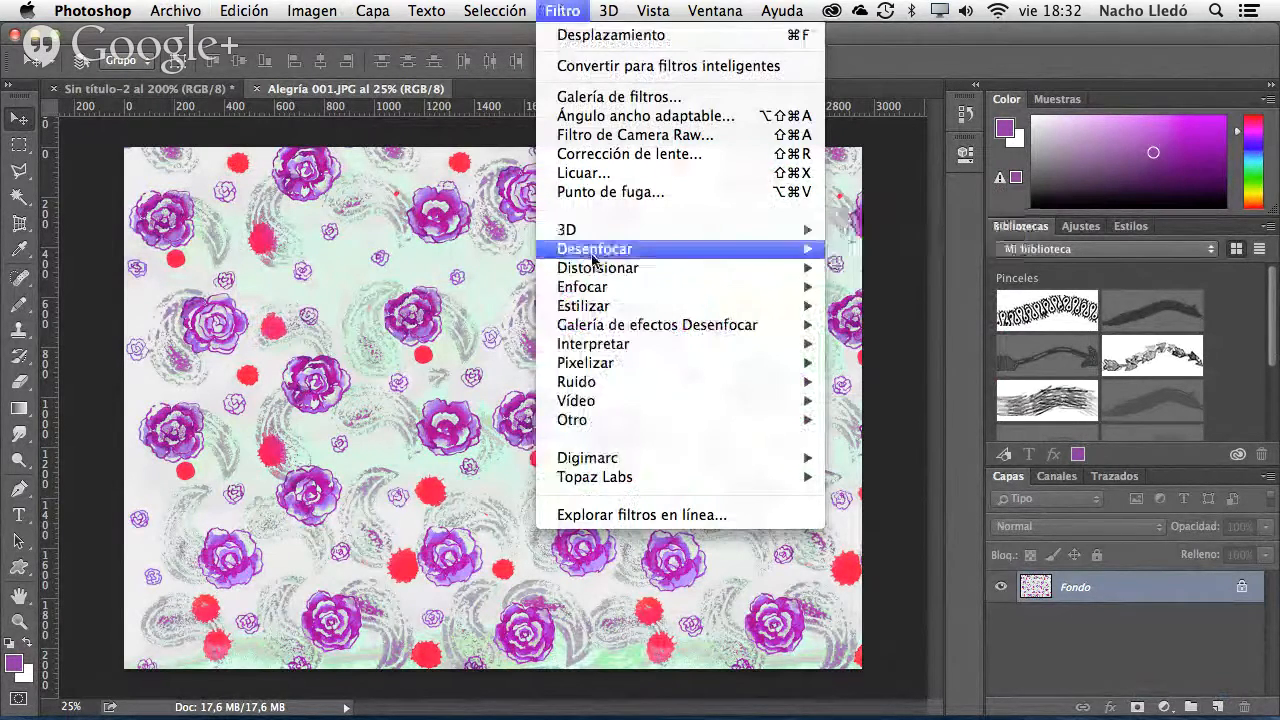
mouse_move(638, 426)
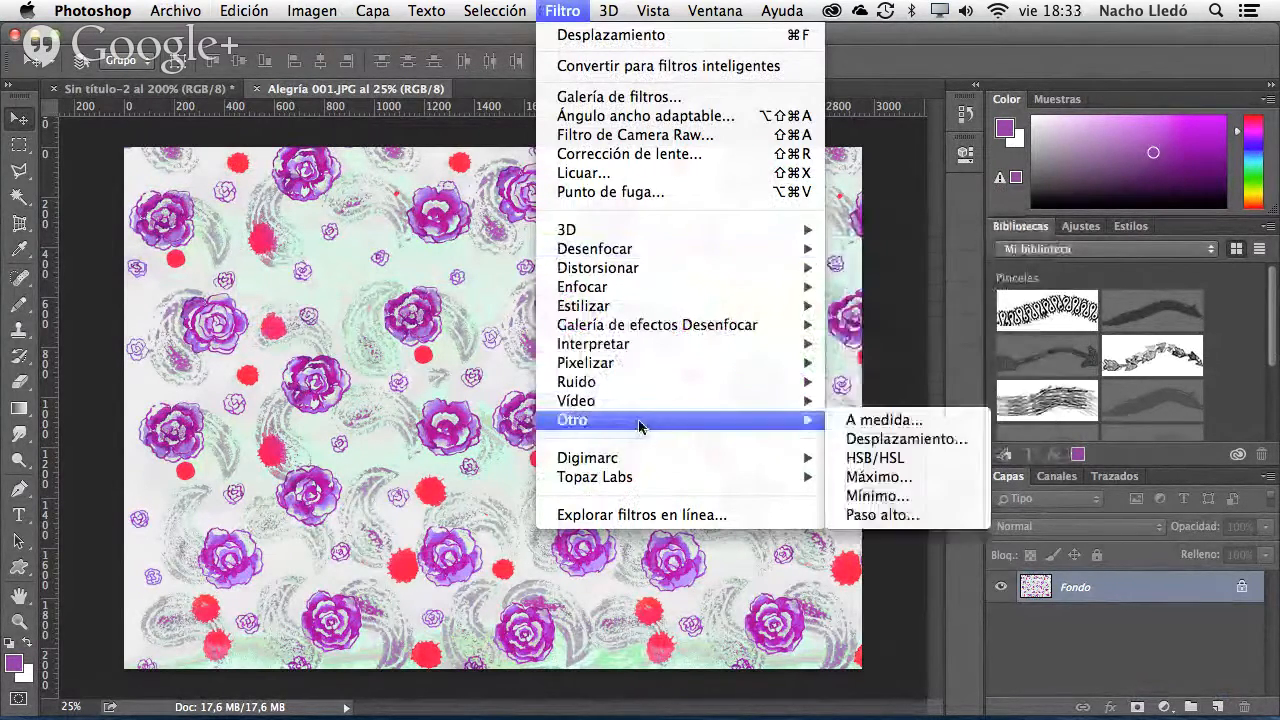
click(877, 442)
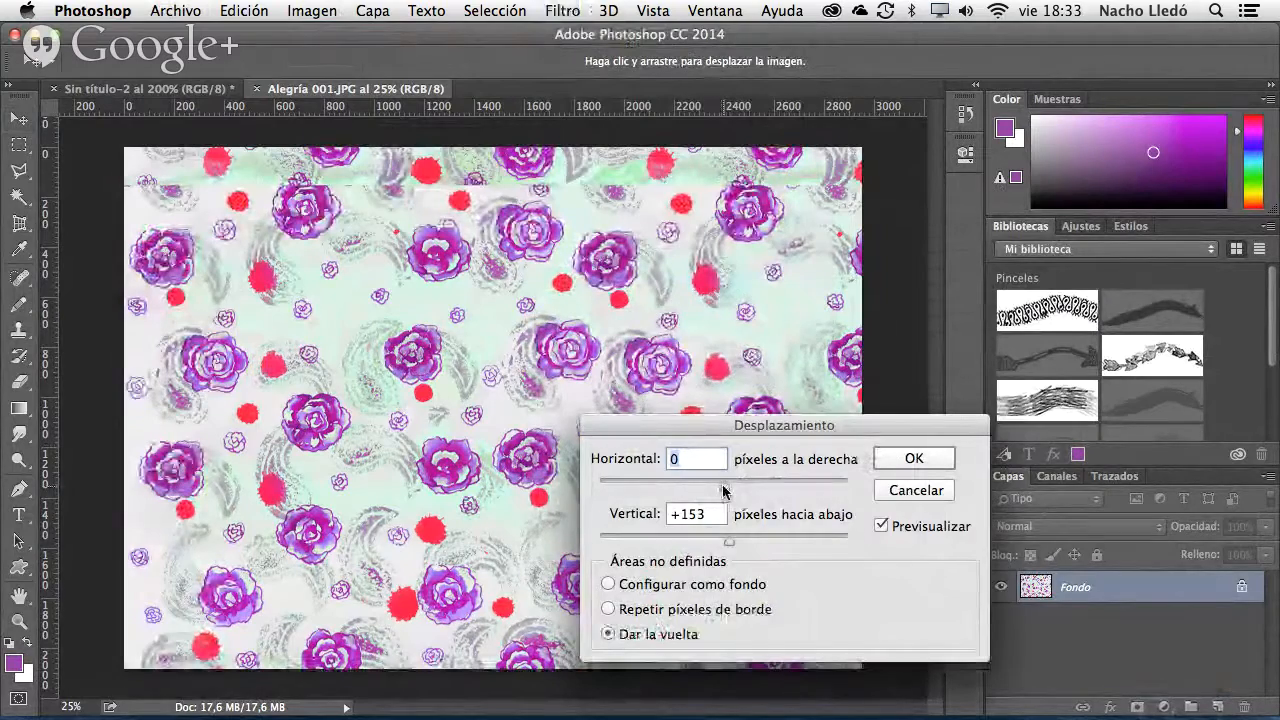
drag(729, 541, 757, 543)
click(914, 459)
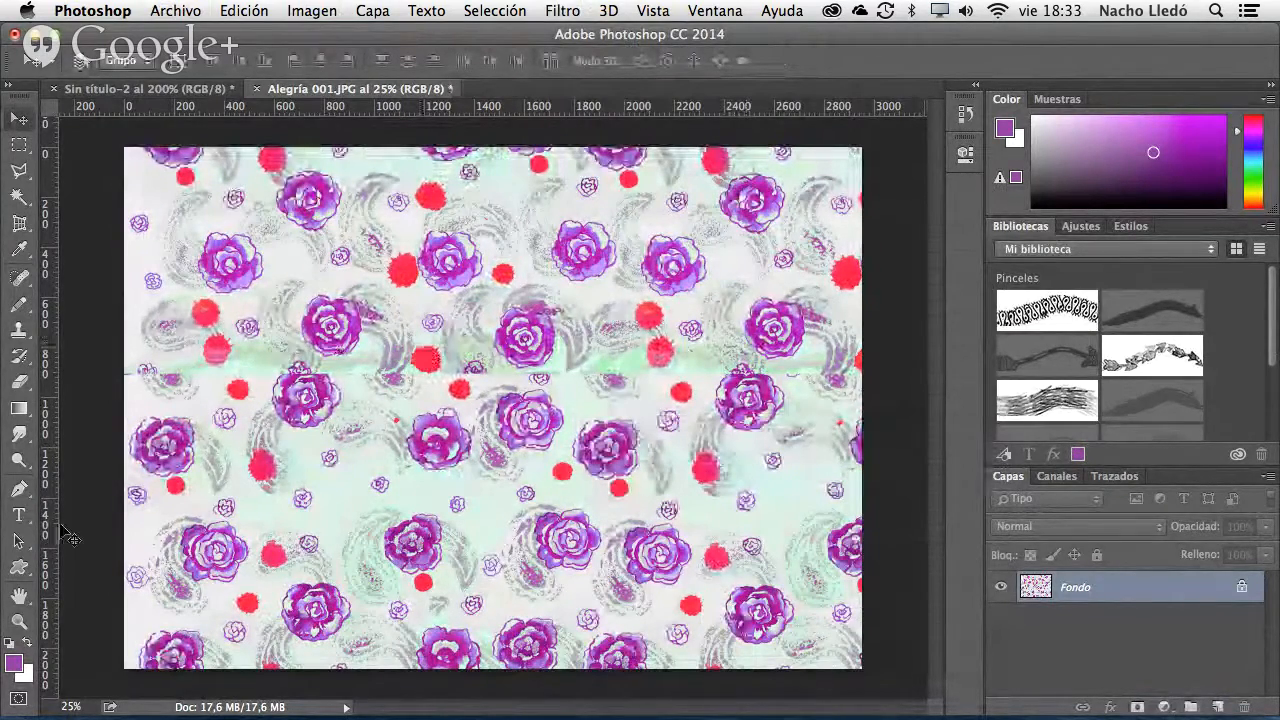
- Outline a freehand area of roses and paisleys in the image's upper right, above the seam, and copy it to a new layer
click(19, 621)
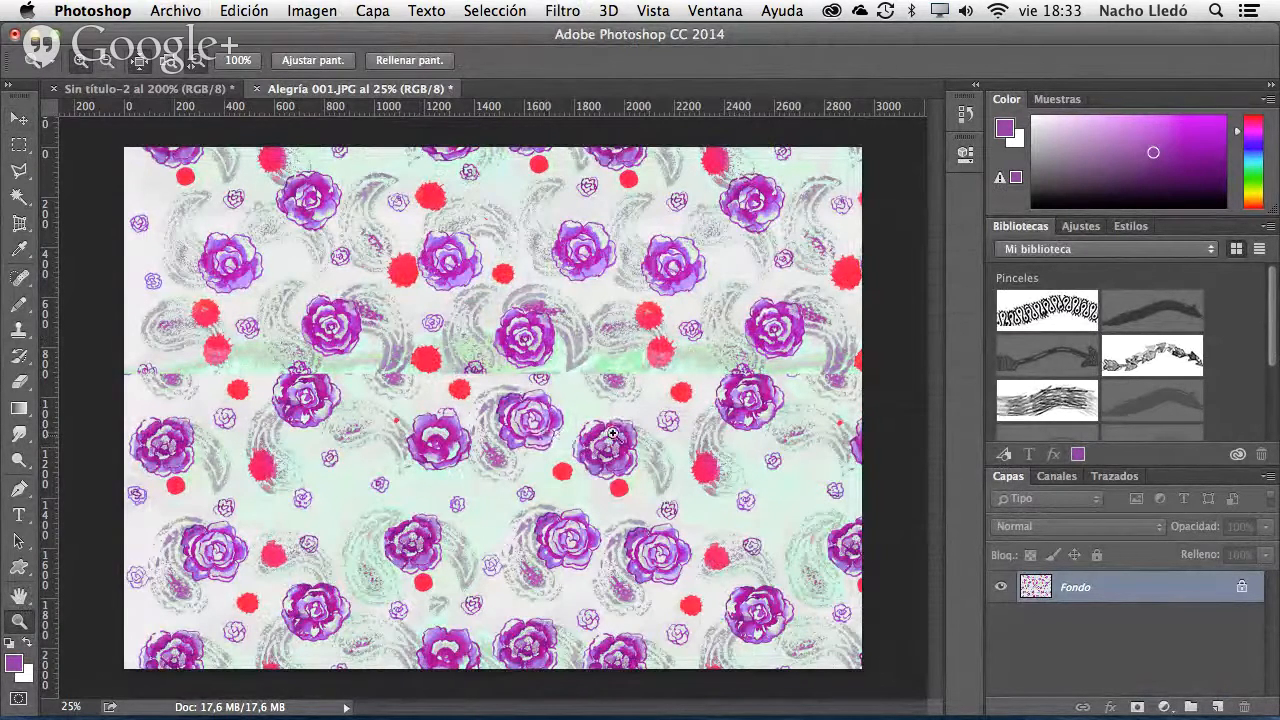
click(757, 392)
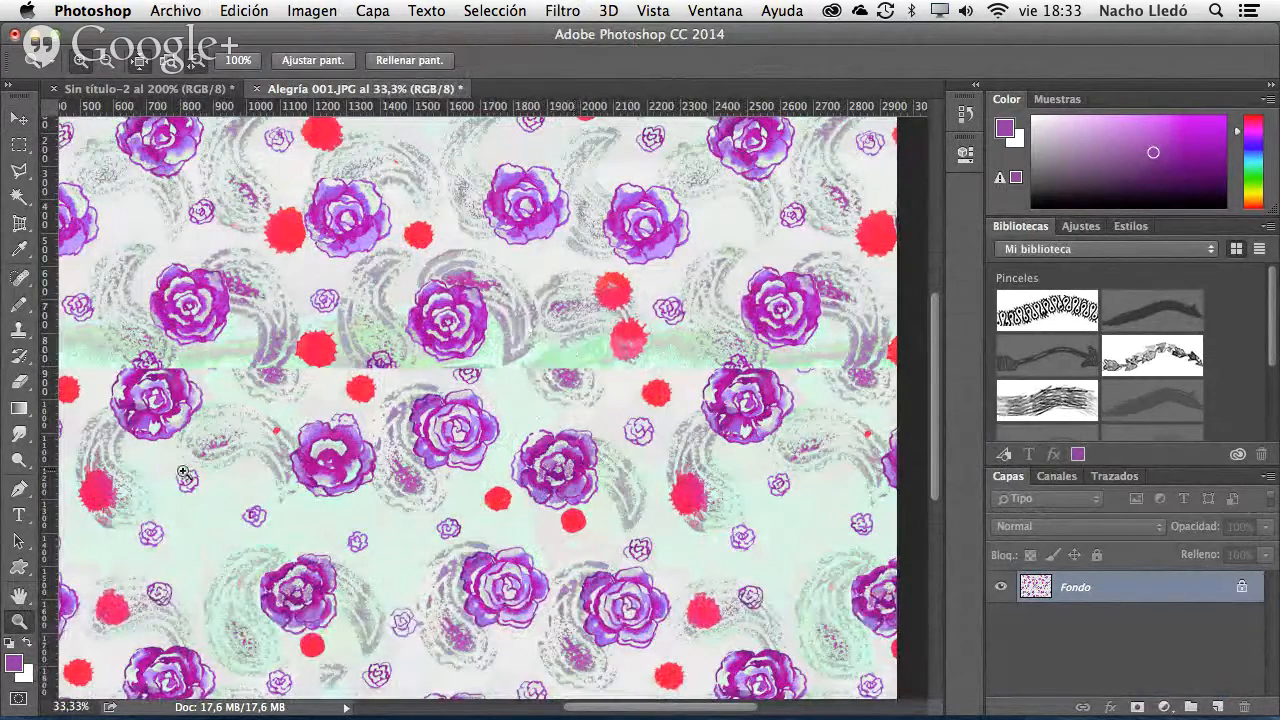
click(20, 598)
double_click(21, 600)
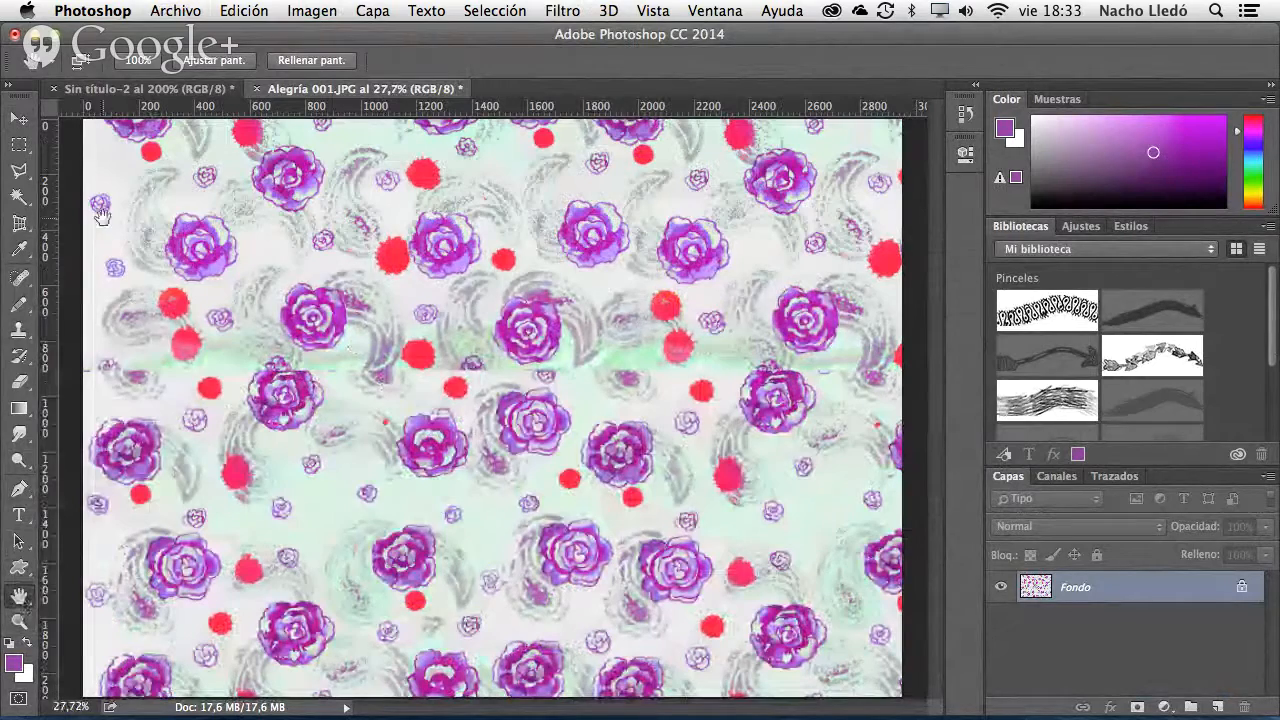
drag(18, 177, 62, 168)
mouse_move(517, 170)
mouse_down()
mouse_move(560, 142)
mouse_move(640, 150)
mouse_move(868, 130)
mouse_move(886, 236)
mouse_move(798, 283)
mouse_move(678, 318)
mouse_move(526, 263)
mouse_move(515, 166)
mouse_up()
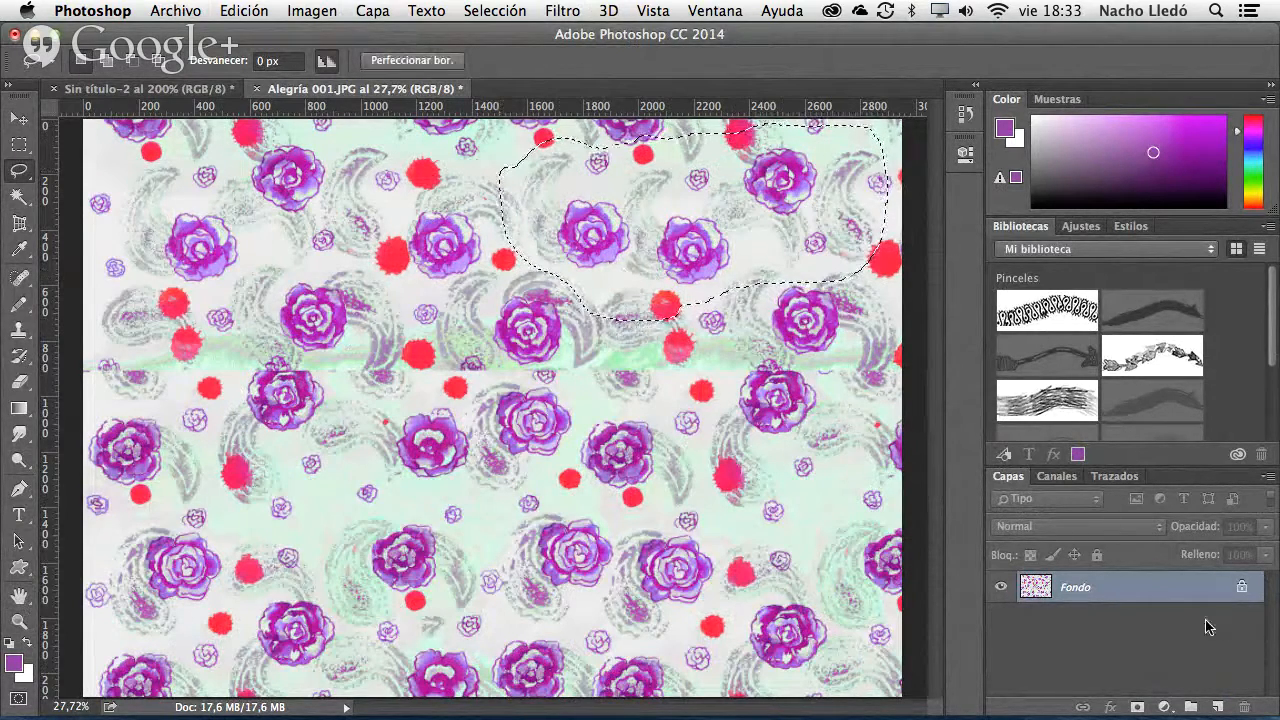
key(super+j)
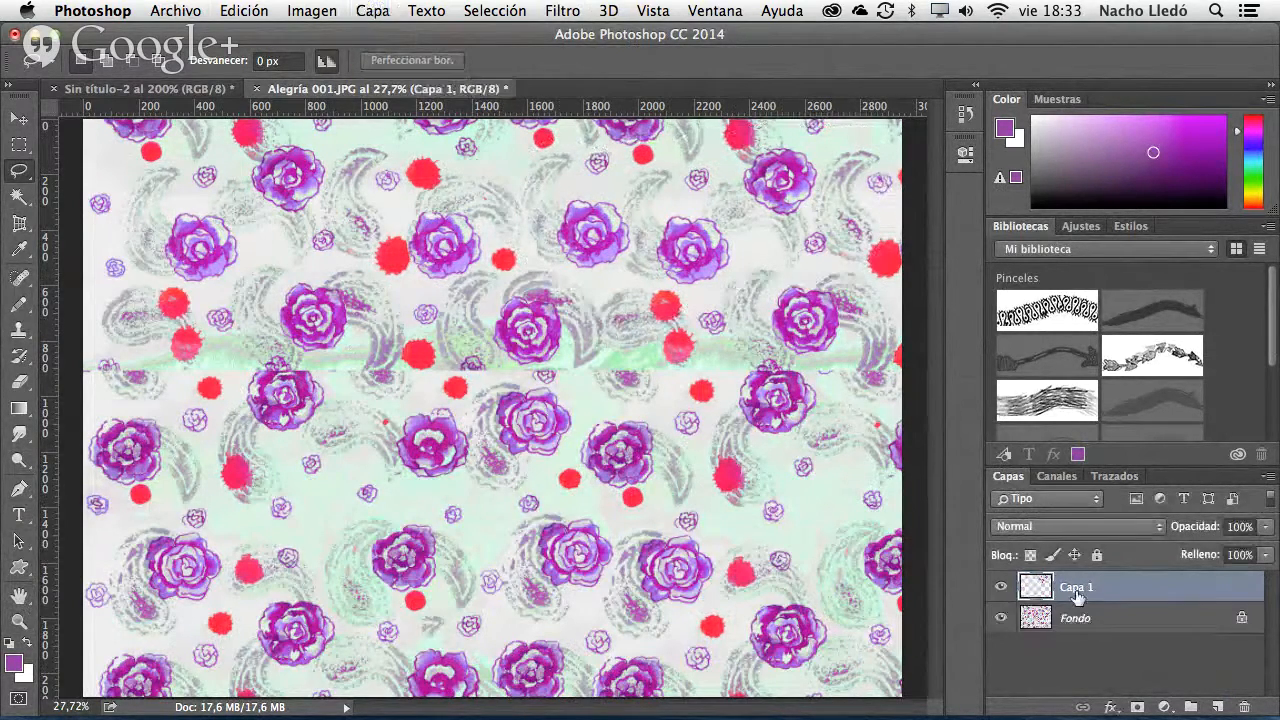
- Move the copied rose patch over the centre-right part of the horizontal seam and compare the image with the patch hidden and shown
key(v)
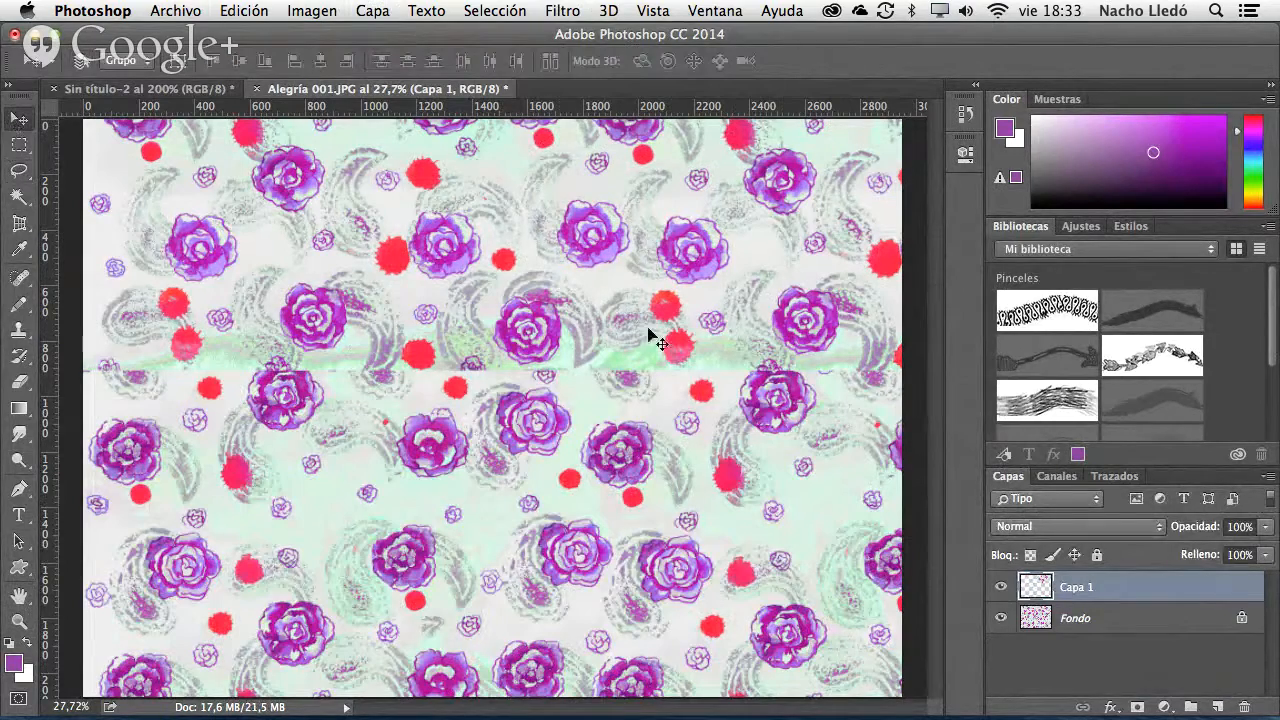
drag(730, 262, 660, 535)
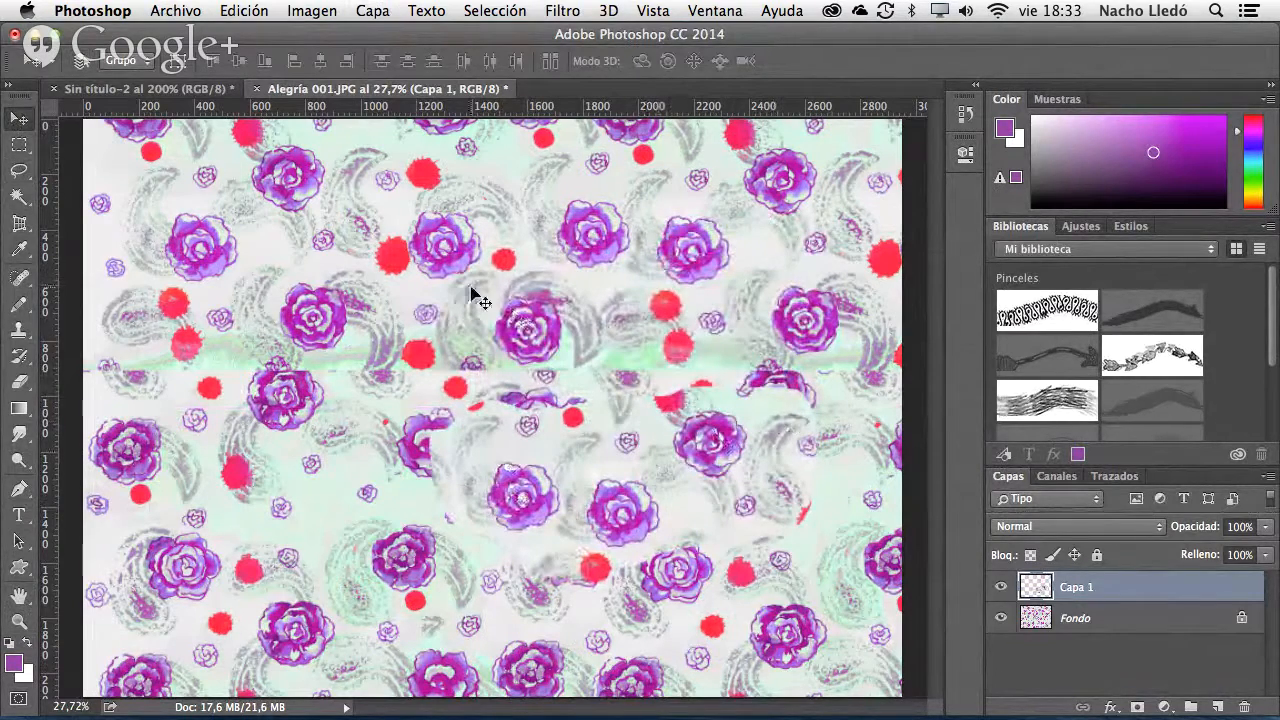
drag(683, 462, 660, 316)
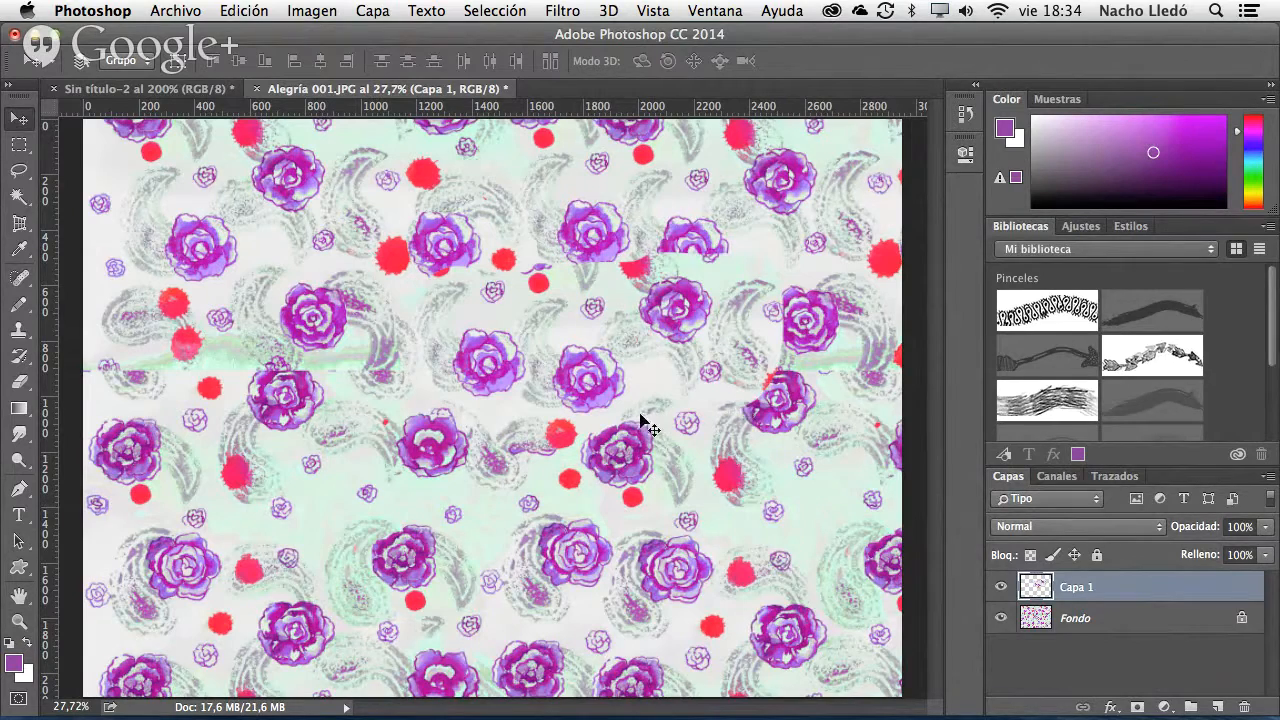
click(1000, 587)
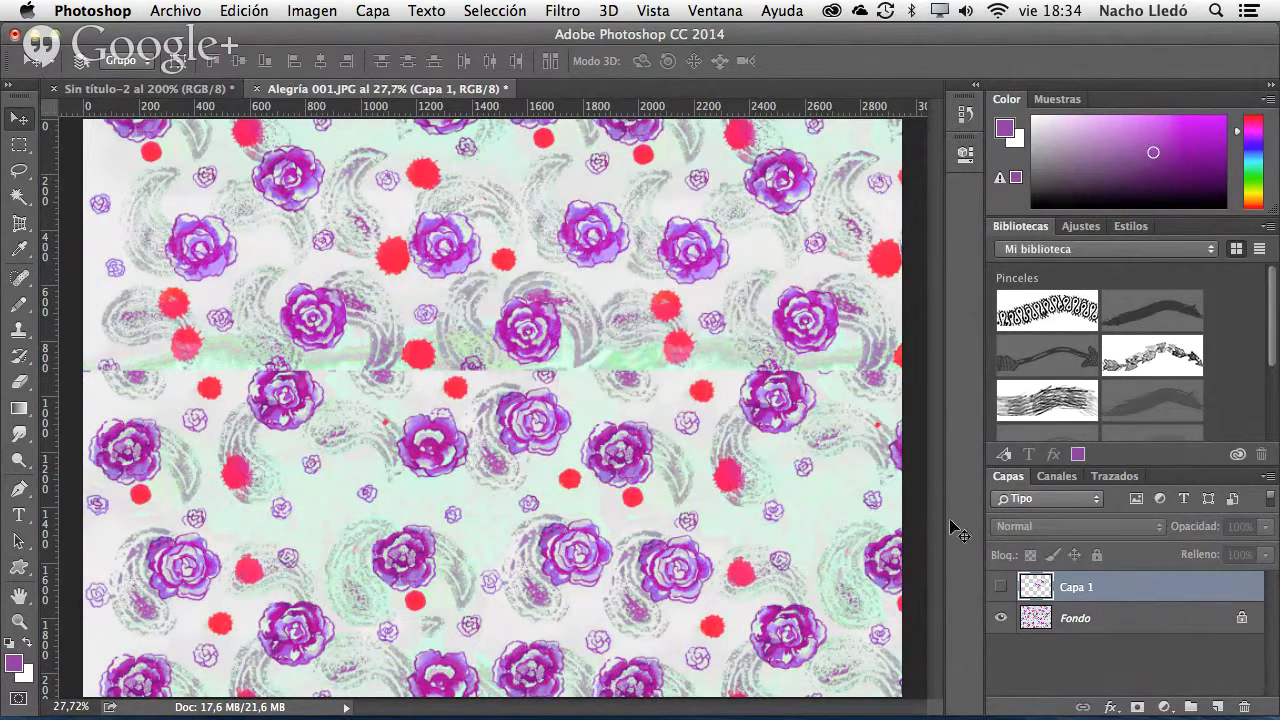
click(1000, 588)
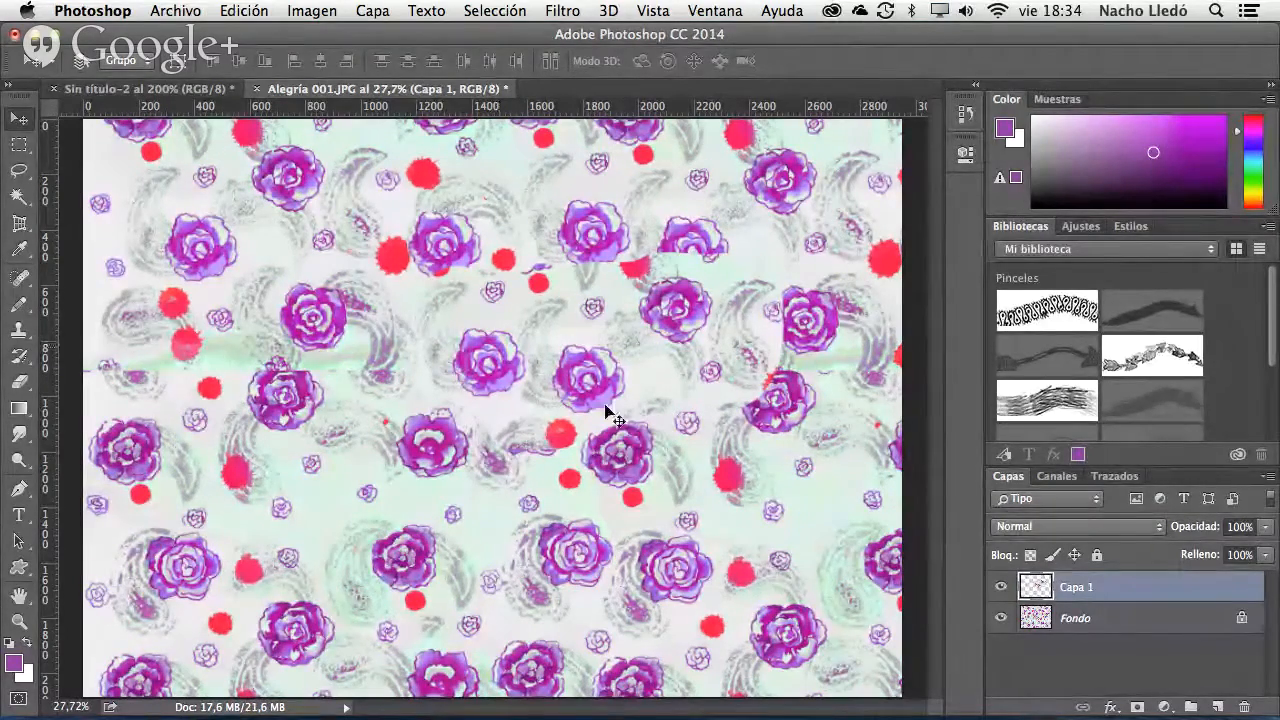
- Add a layer mask to the rose patch layer and make the Brush tool active
click(22, 307)
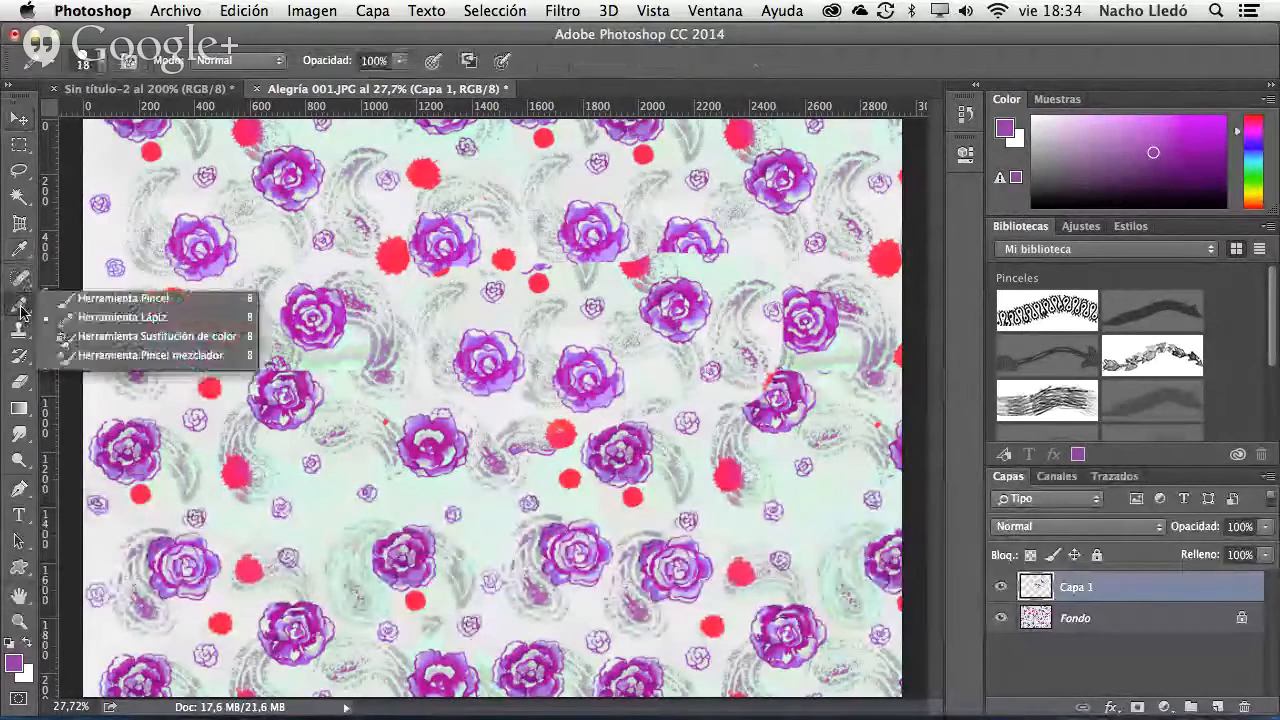
click(120, 298)
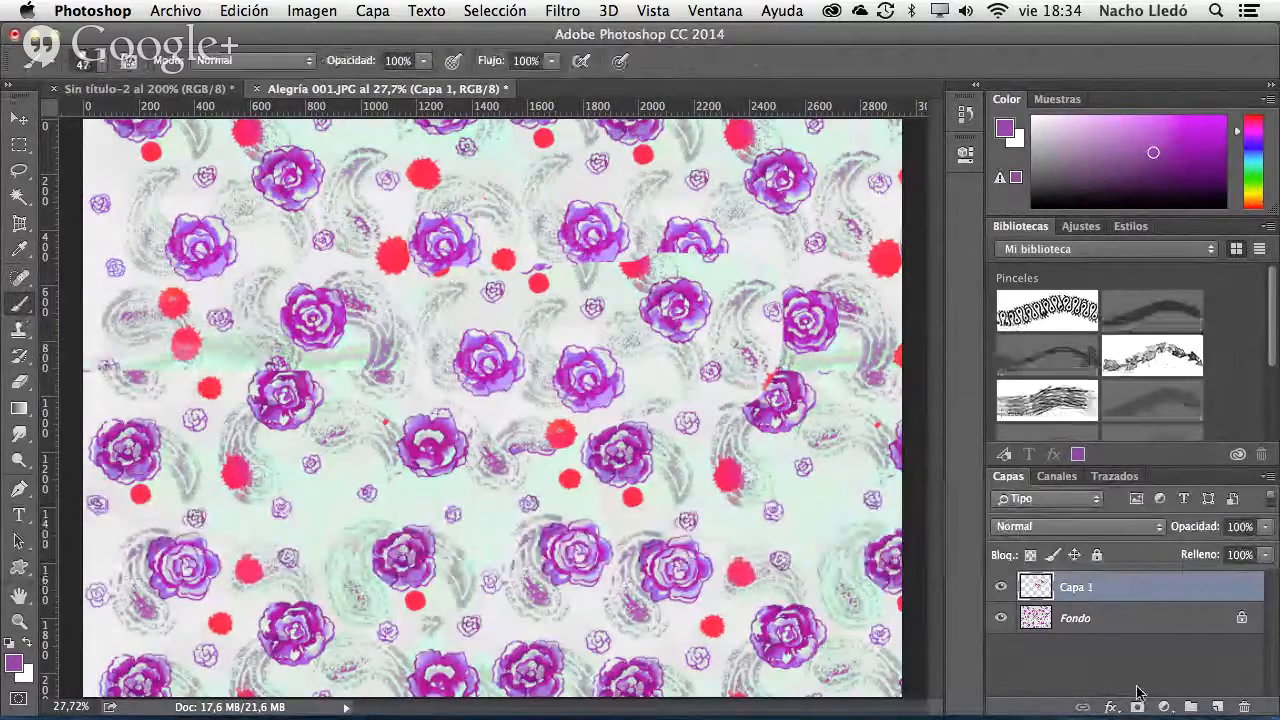
click(1137, 707)
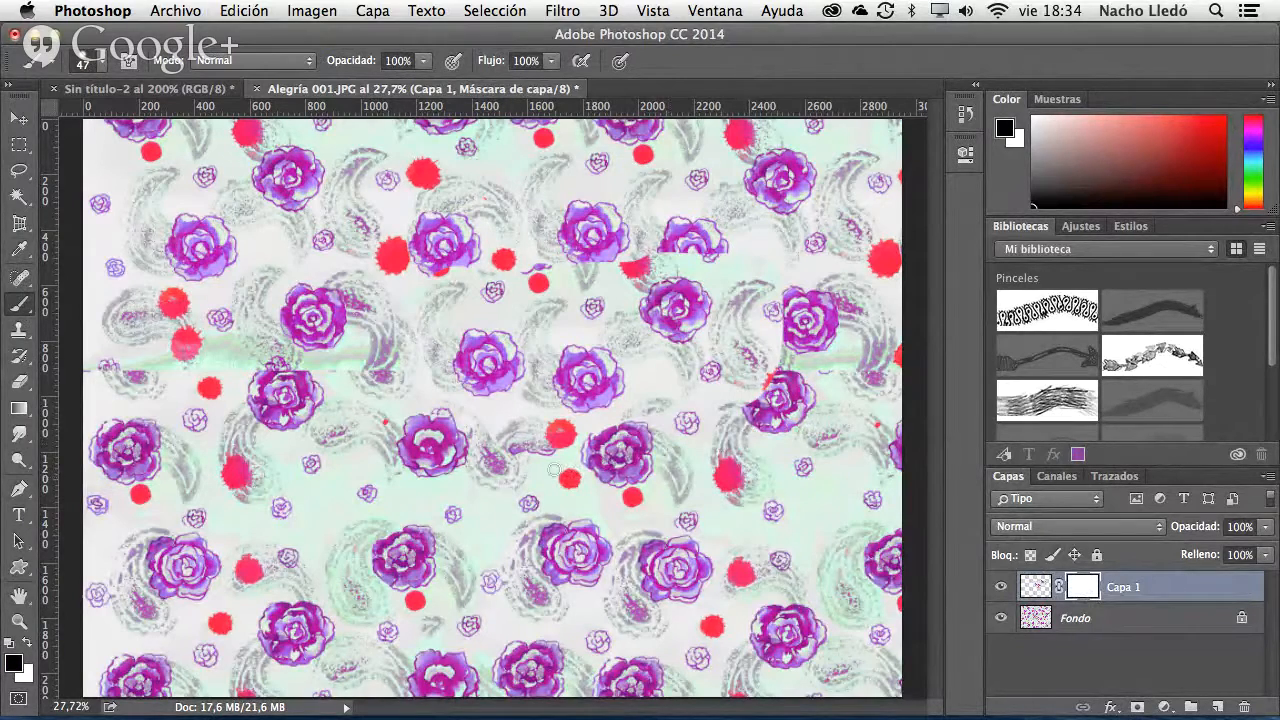
- Set the brush to 139 px with 50% hardness and mask out the patch's hard upper edge with black strokes
mouse_move(551, 464)
mouse_down()
mouse_move(602, 478)
mouse_move(583, 482)
mouse_move(590, 308)
mouse_move(584, 333)
mouse_up()
drag(472, 424, 477, 410)
click(102, 66)
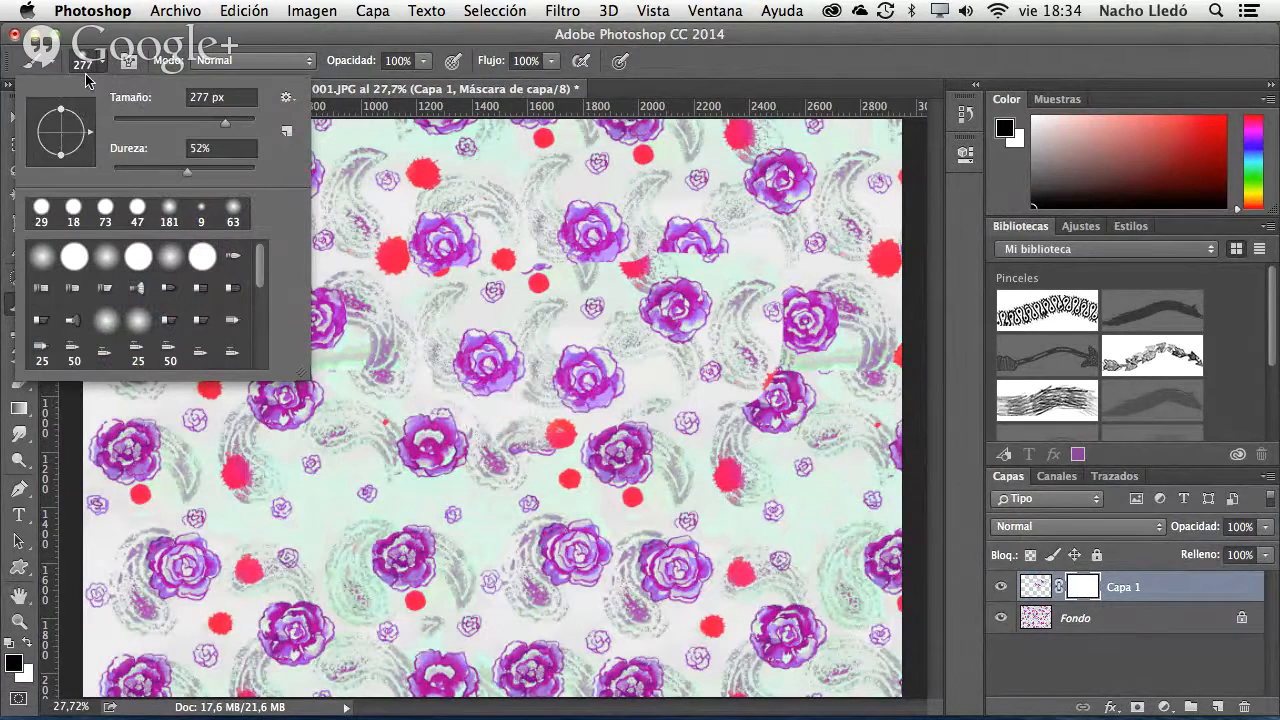
drag(189, 168, 185, 171)
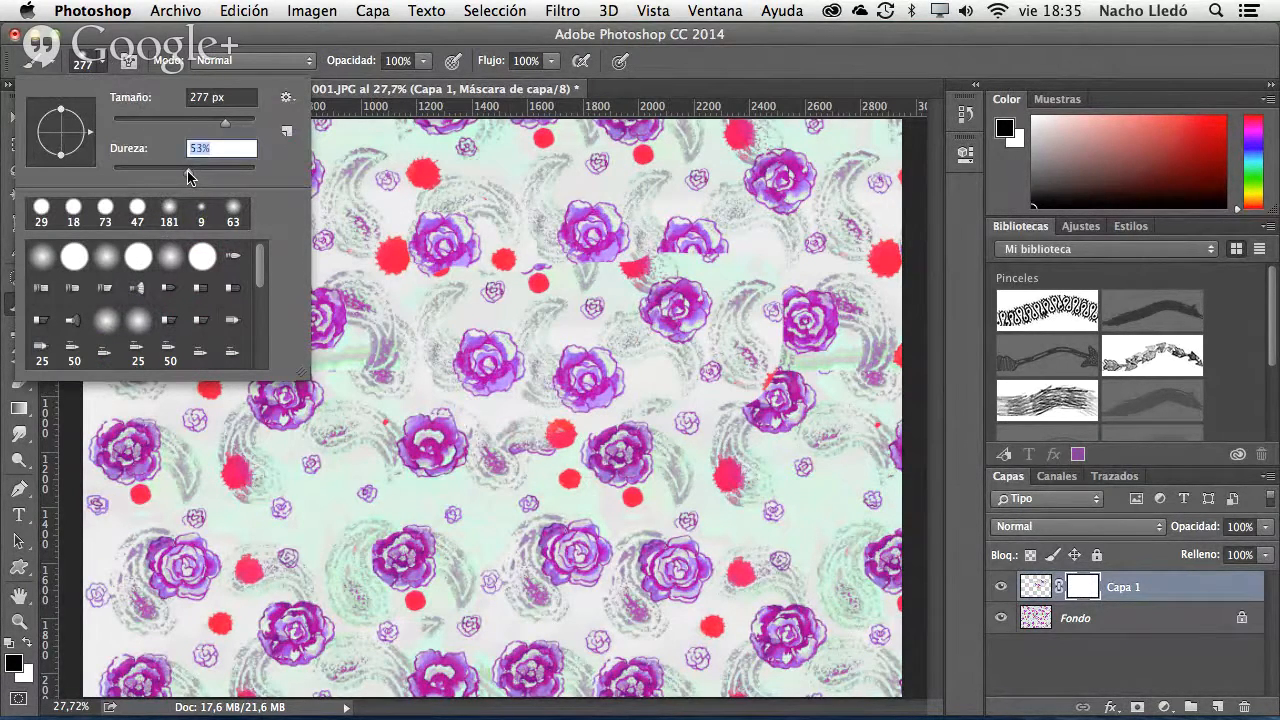
drag(220, 128, 200, 128)
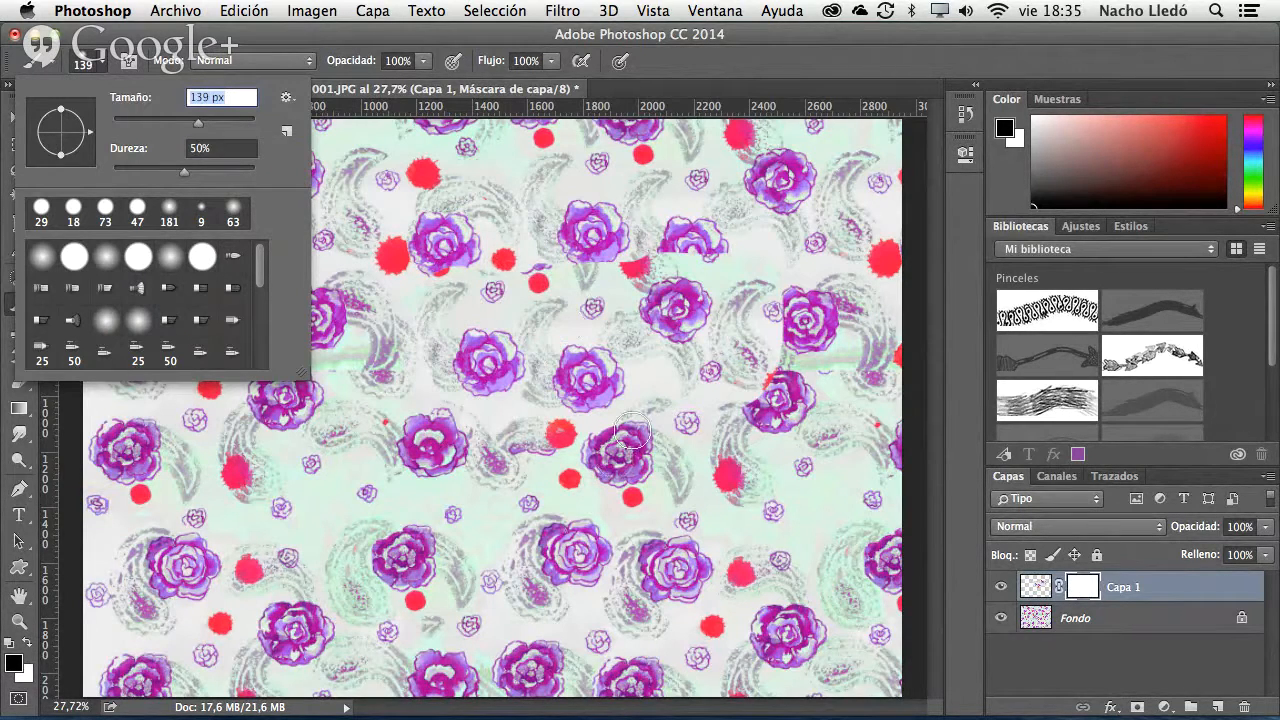
click(700, 392)
mouse_move(740, 253)
mouse_down()
mouse_move(632, 256)
mouse_move(712, 256)
mouse_move(687, 253)
mouse_up()
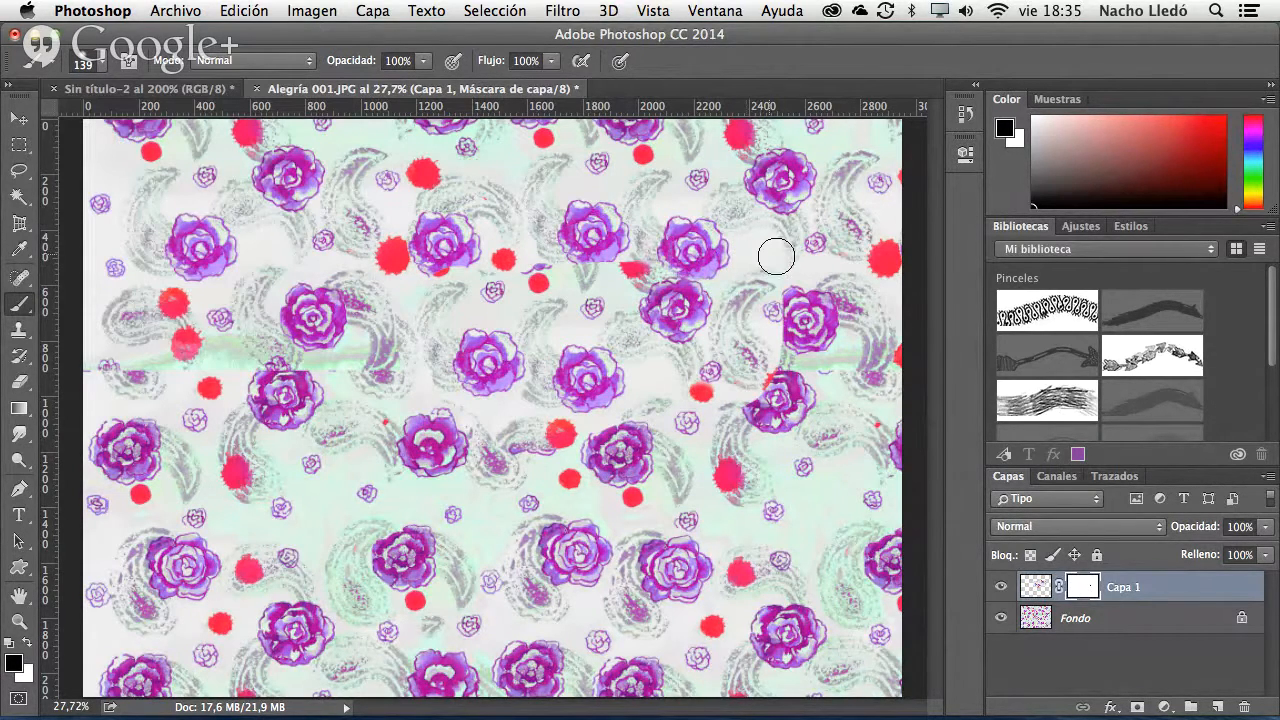
mouse_move(620, 270)
mouse_down()
mouse_move(550, 296)
mouse_move(543, 276)
mouse_move(511, 272)
mouse_move(438, 292)
mouse_move(421, 327)
mouse_move(428, 304)
mouse_move(431, 390)
mouse_move(420, 360)
mouse_move(444, 306)
mouse_move(463, 292)
mouse_move(459, 305)
mouse_move(499, 303)
mouse_move(469, 289)
mouse_up()
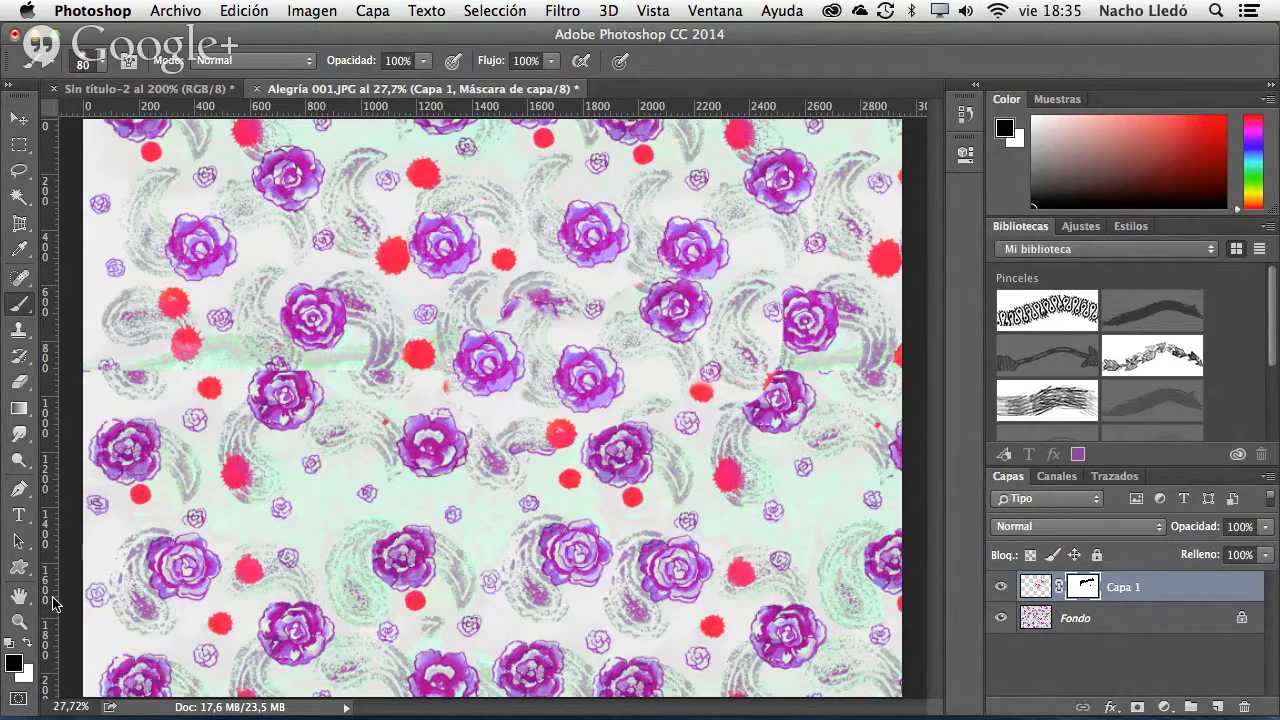
- Paint white on the mask above the patch's left rose to restore that area, and switch back to black
key(x)
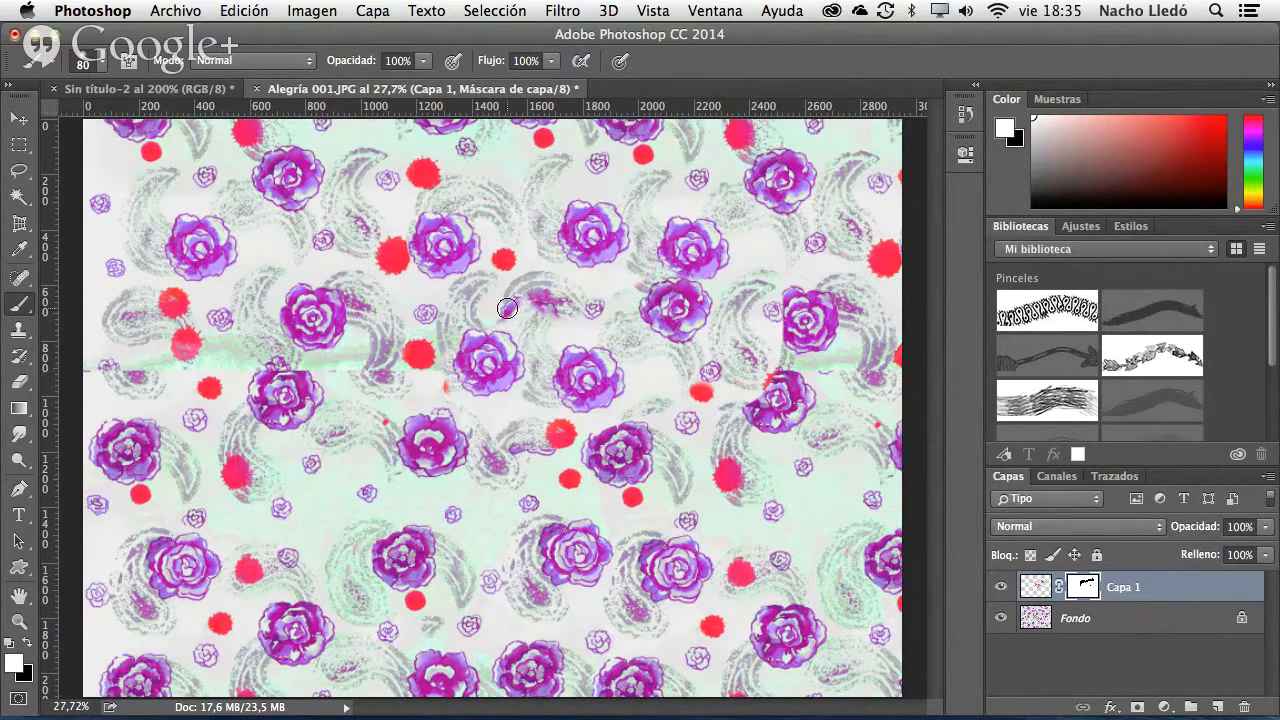
mouse_move(507, 309)
mouse_down()
mouse_move(540, 287)
mouse_move(520, 292)
mouse_up()
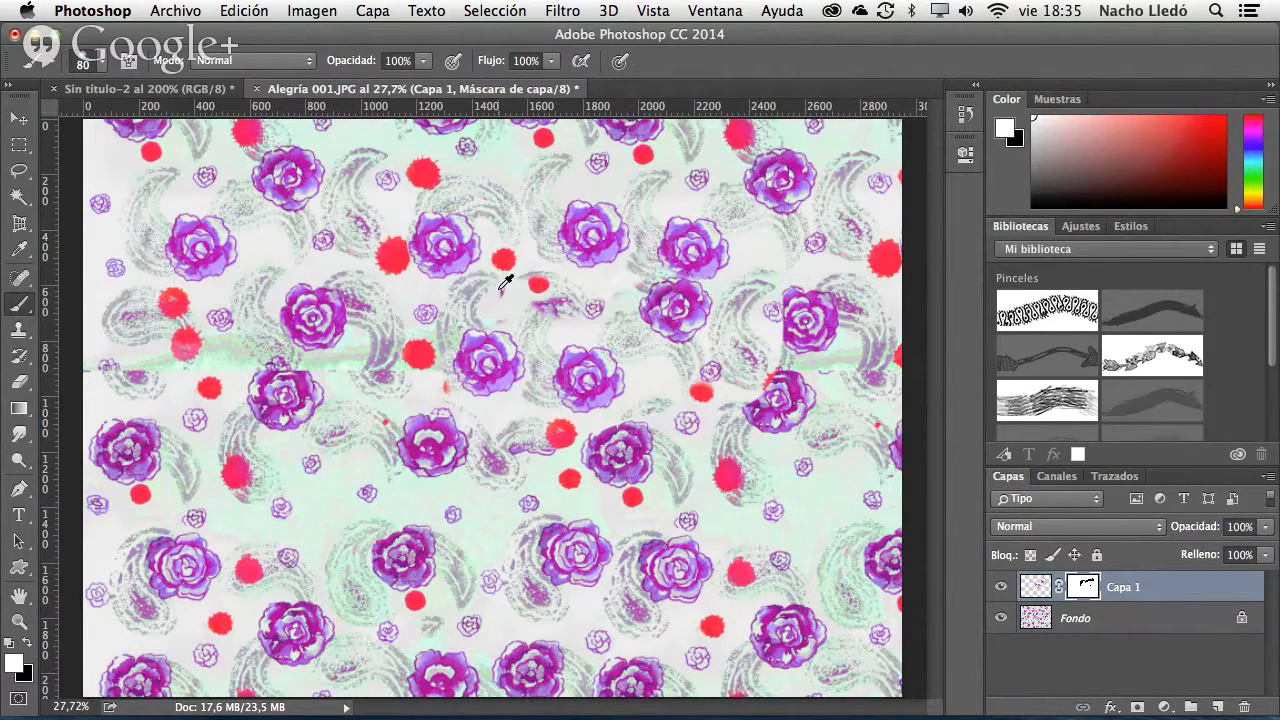
key(x)
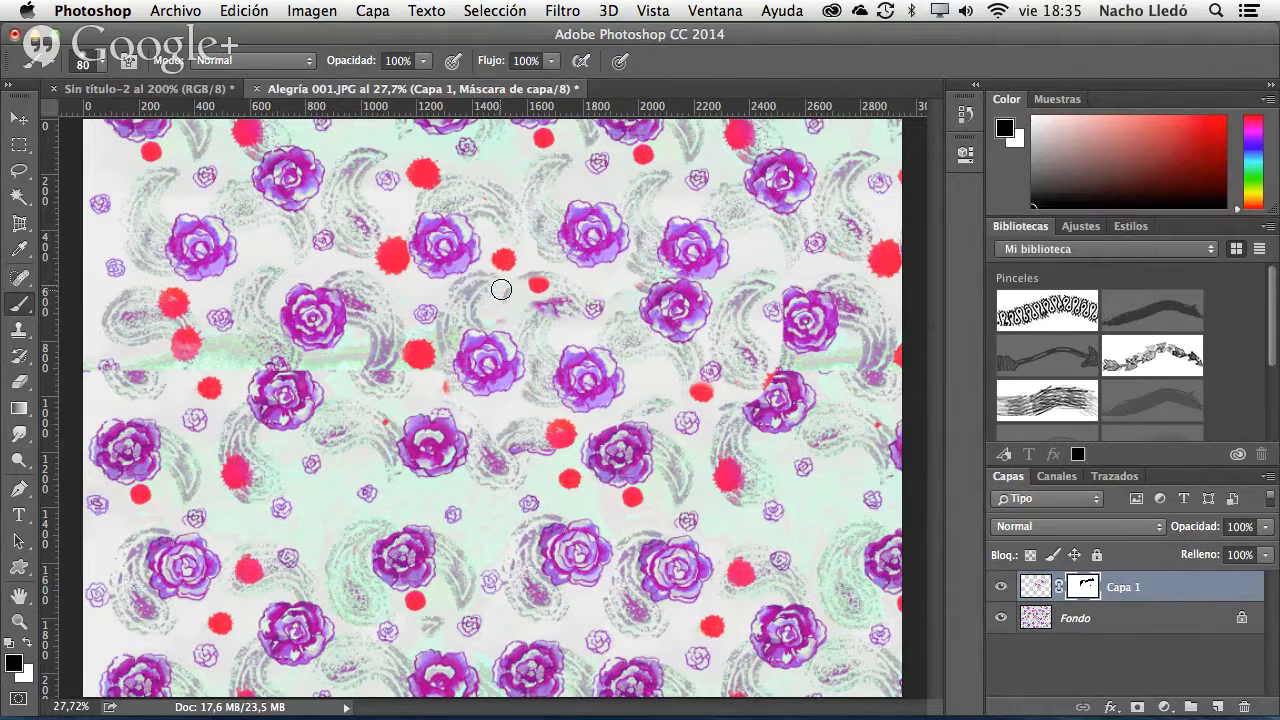
- Mask out more of the patch's edges in black, undoing the stroke that uncovers the background rose between the patch's two lower roses
drag(565, 308, 618, 328)
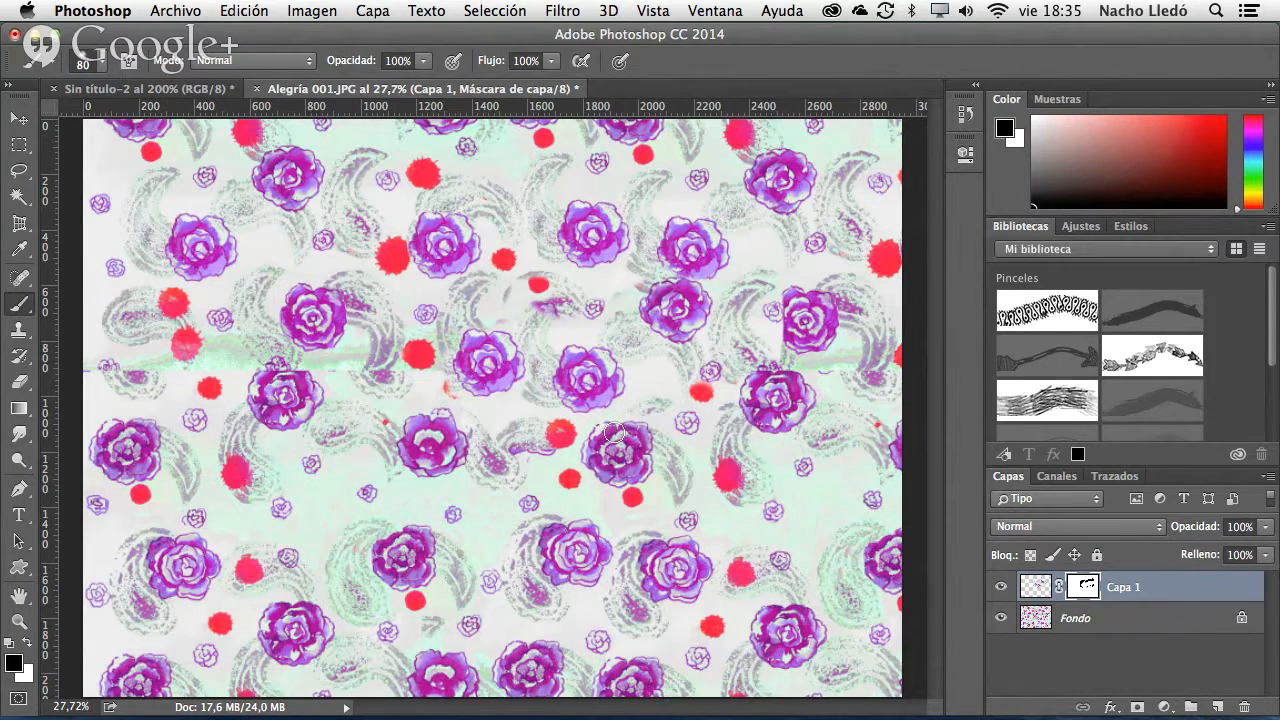
mouse_move(572, 338)
mouse_down()
mouse_move(538, 316)
mouse_move(525, 329)
mouse_move(530, 306)
mouse_move(587, 344)
mouse_up()
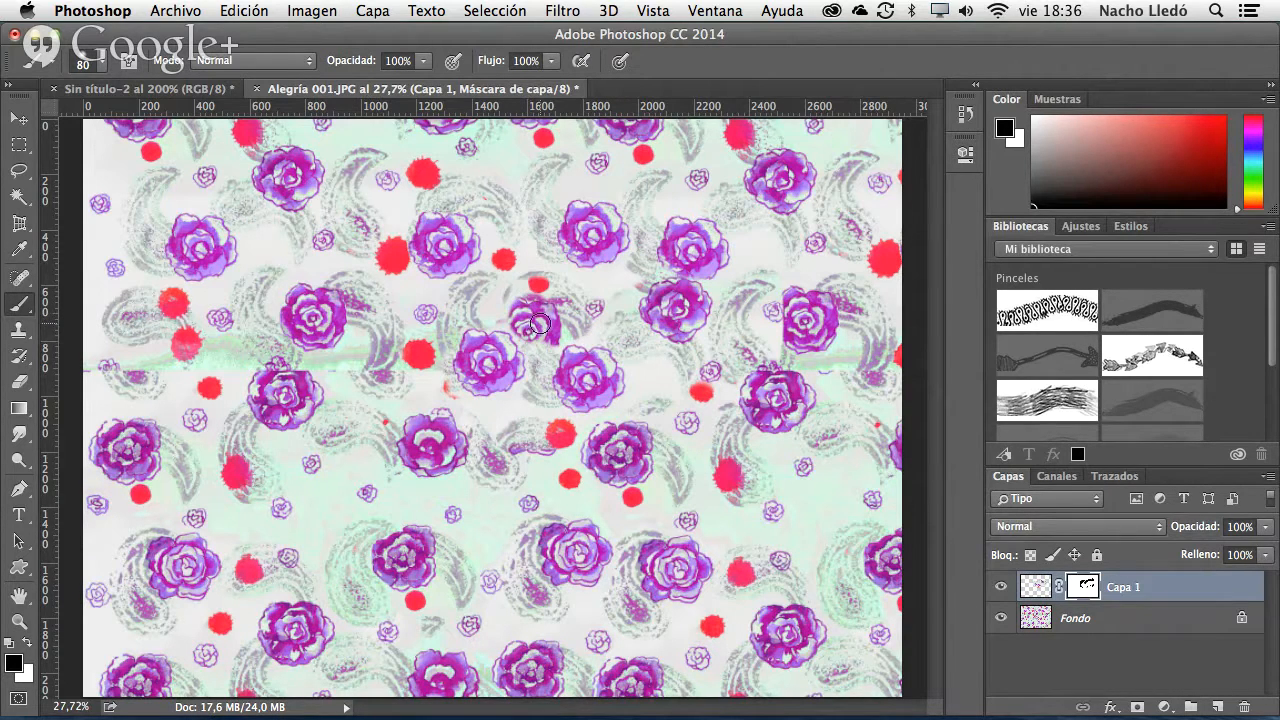
key(super+z)
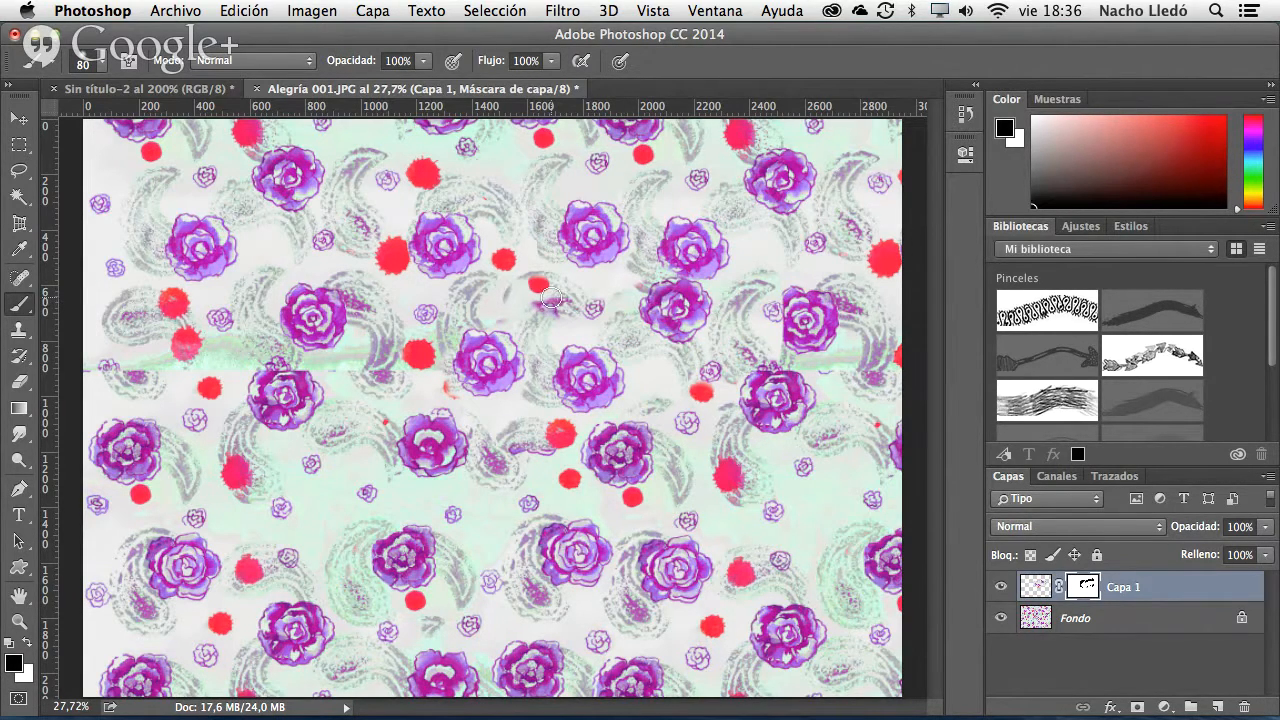
- Outline the group of roses in the pattern's lower-left area with the Lasso and flatten the image
key(x)
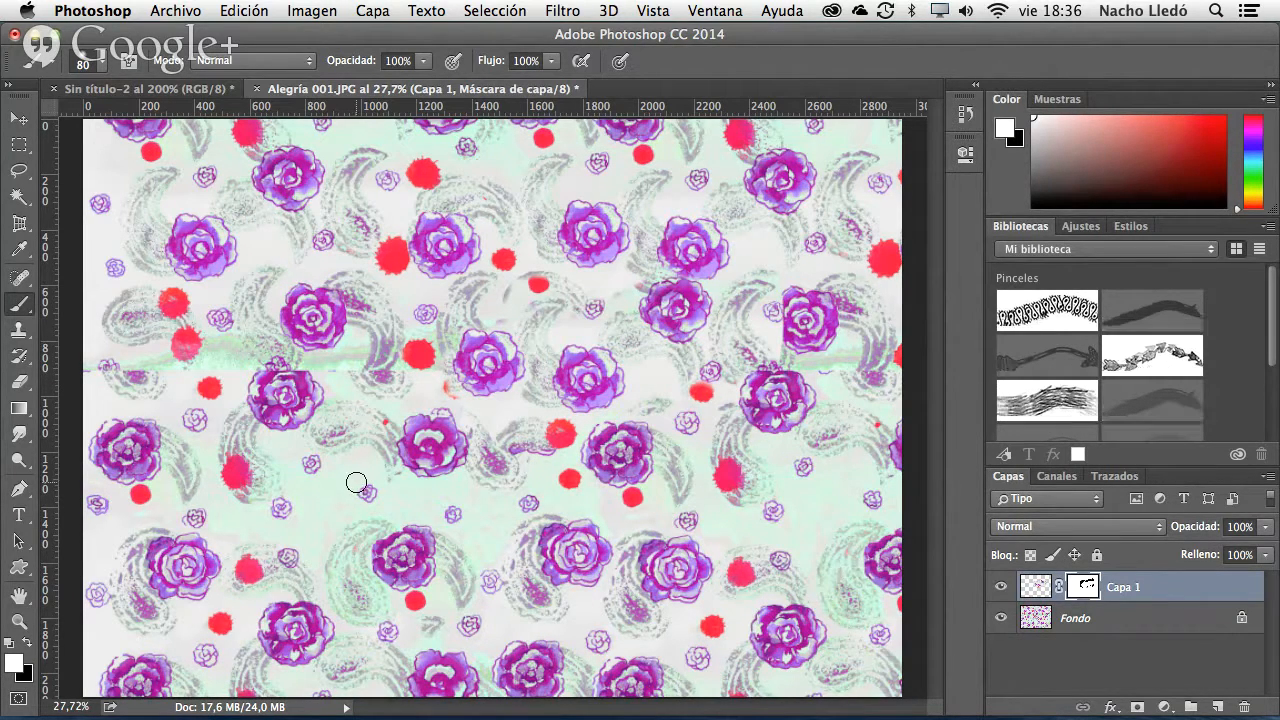
click(18, 170)
mouse_move(223, 523)
mouse_down()
mouse_move(126, 524)
mouse_move(318, 478)
mouse_move(463, 501)
mouse_move(492, 537)
mouse_move(484, 637)
mouse_move(407, 637)
mouse_move(363, 672)
mouse_move(315, 674)
mouse_move(281, 674)
mouse_move(219, 642)
mouse_move(95, 640)
mouse_move(70, 611)
mouse_move(98, 530)
mouse_up()
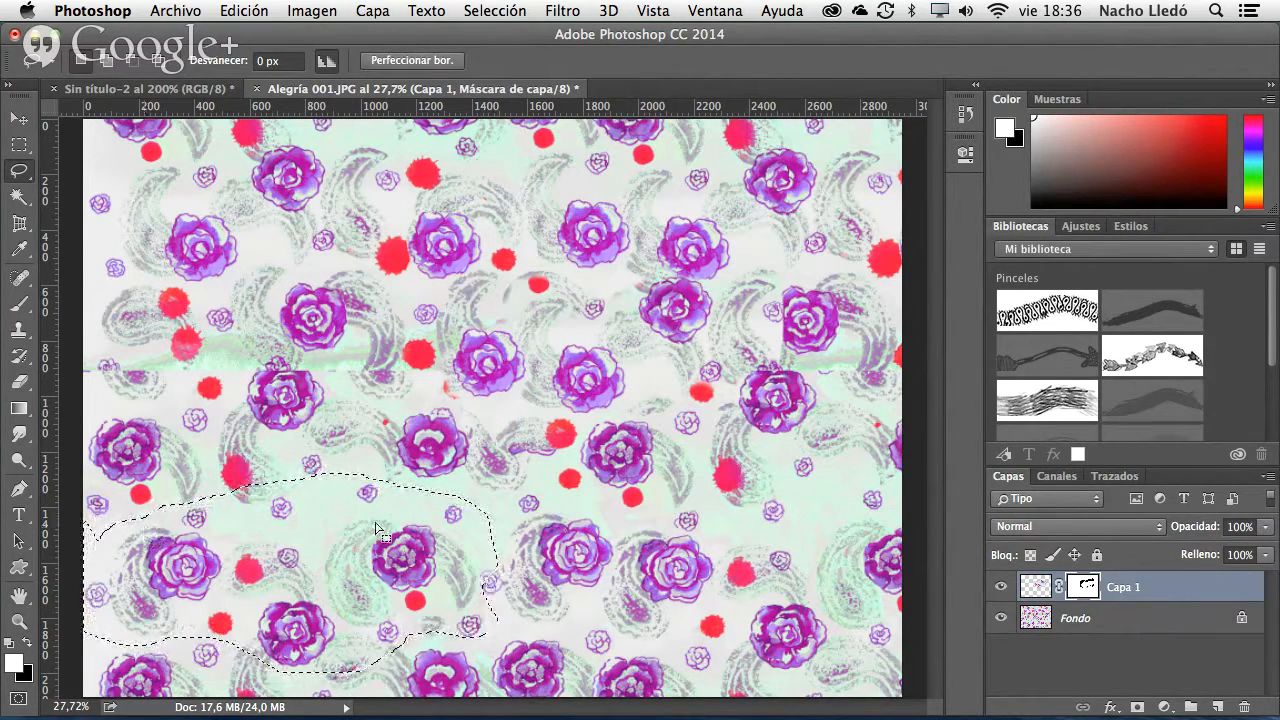
click(1268, 478)
click(1228, 595)
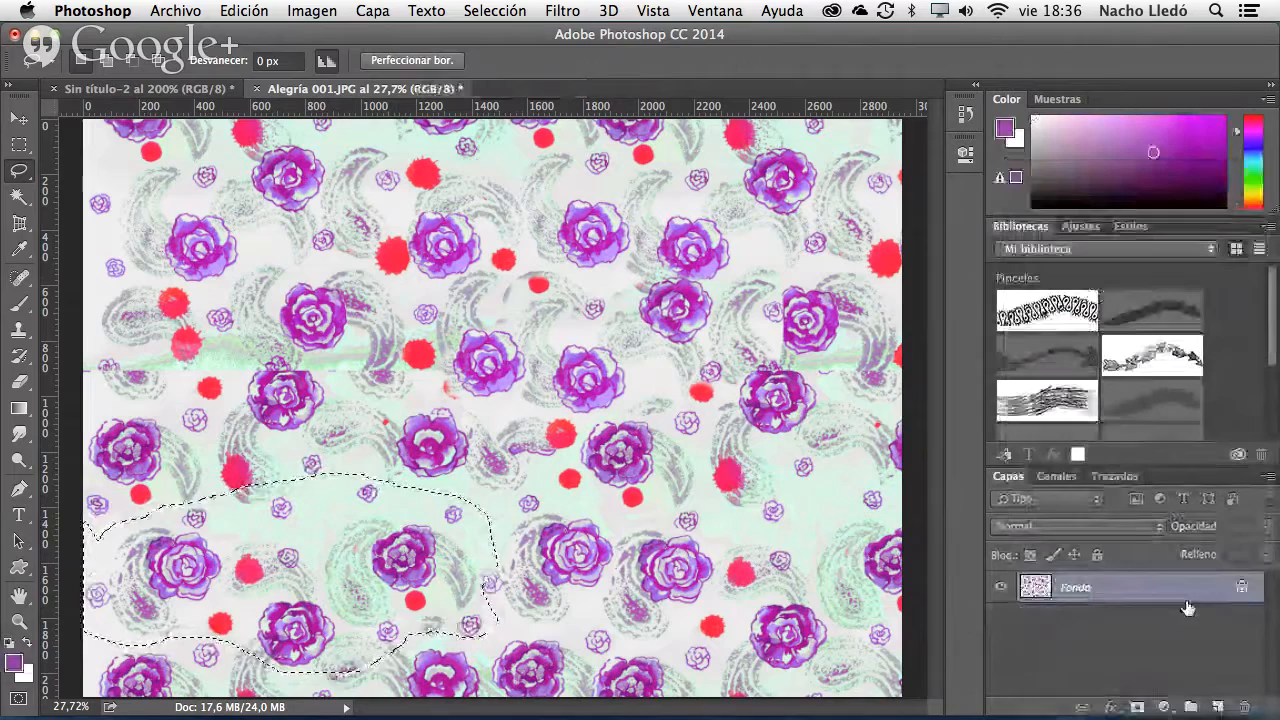
- Copy the selected rose group to a new layer and move it up over the left part of the horizontal seam
key(ctrl+j)
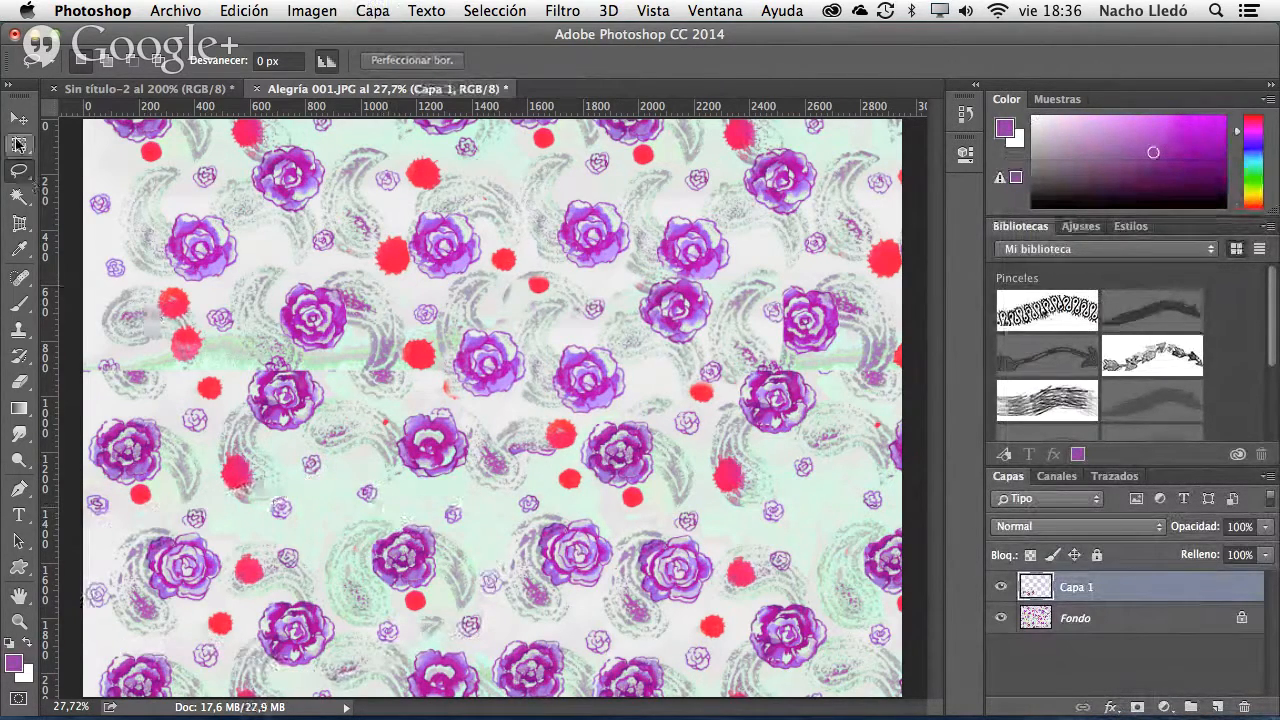
click(19, 118)
drag(305, 500, 300, 273)
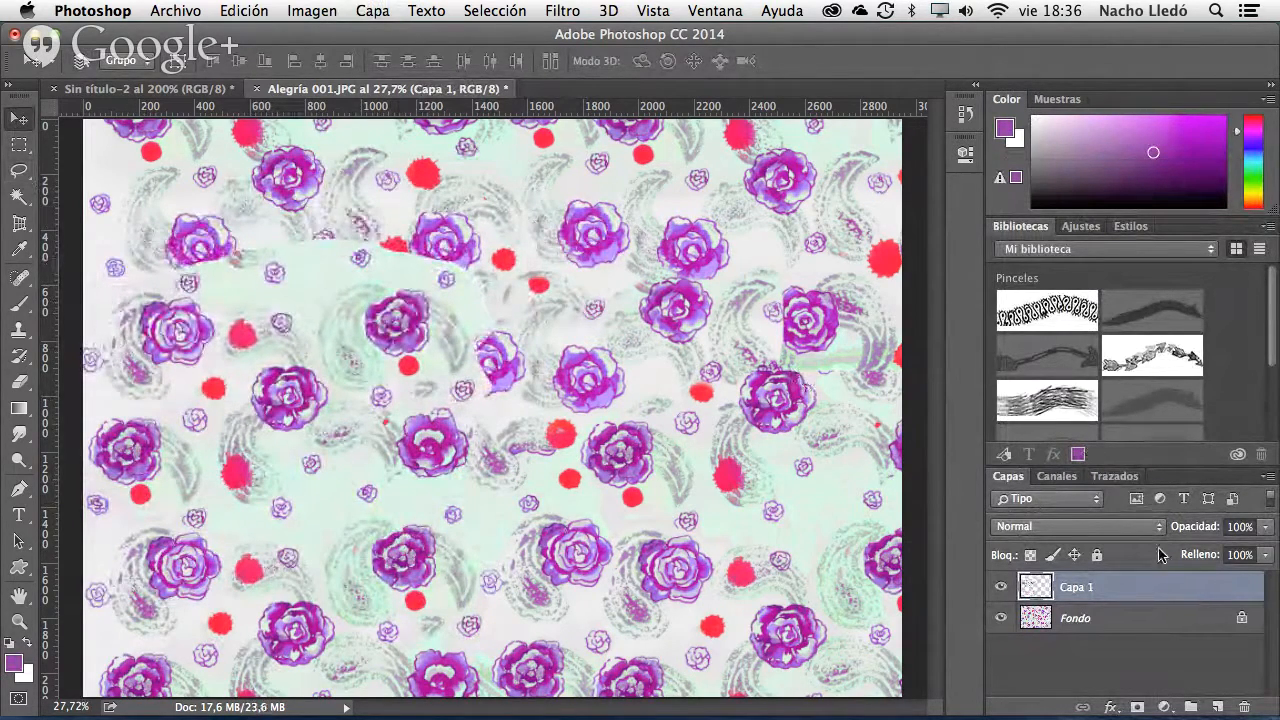
- Lower the new patch layer's opacity to 83% and add a layer mask to it
drag(1205, 528, 1168, 535)
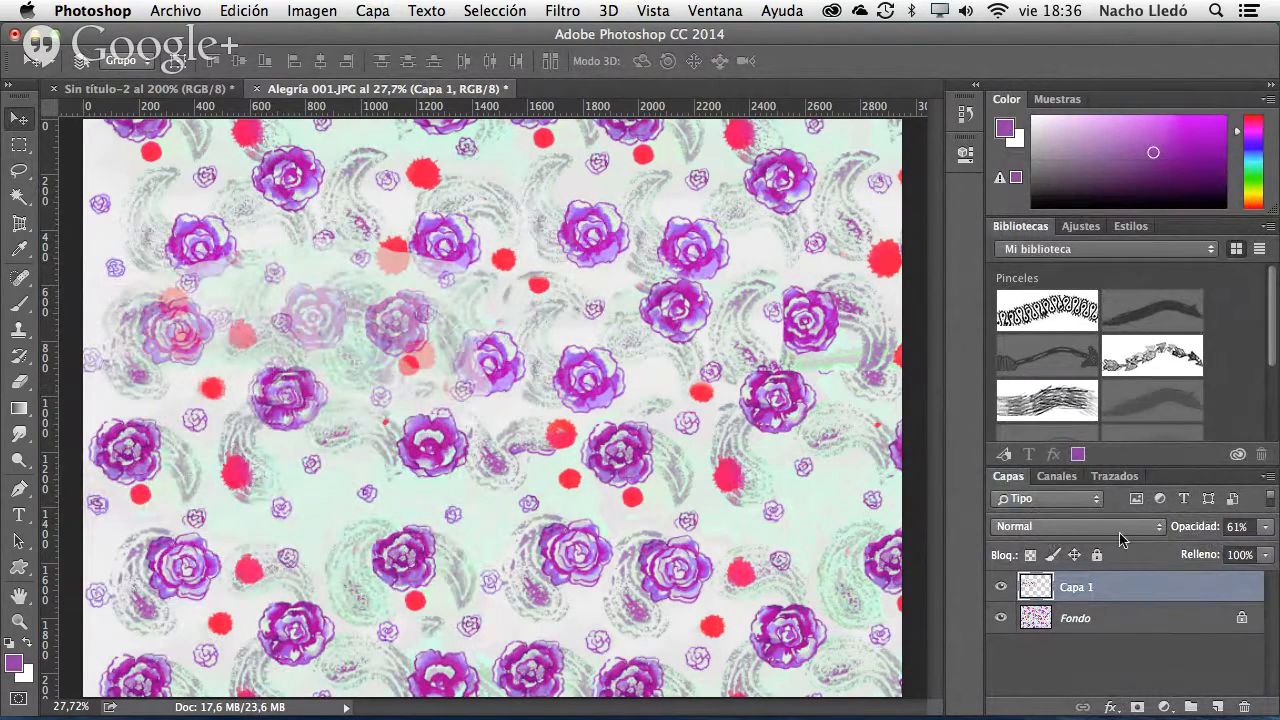
drag(1210, 535, 1232, 533)
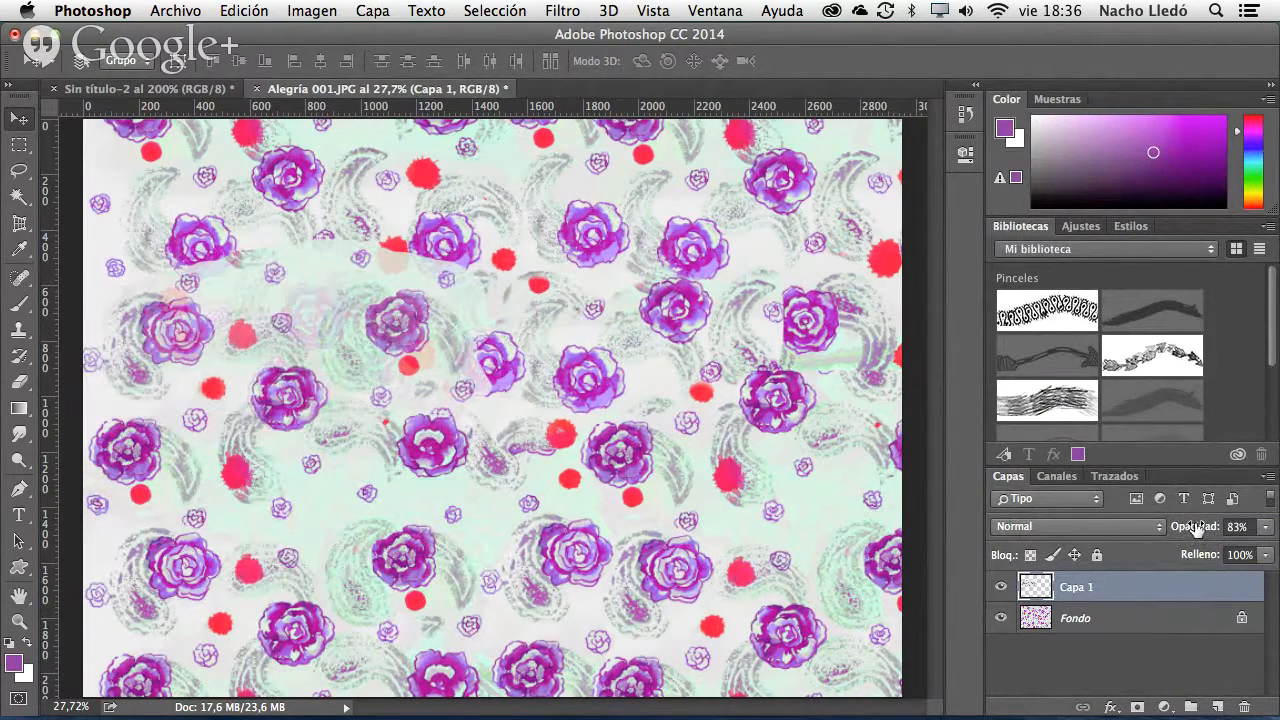
click(1200, 519)
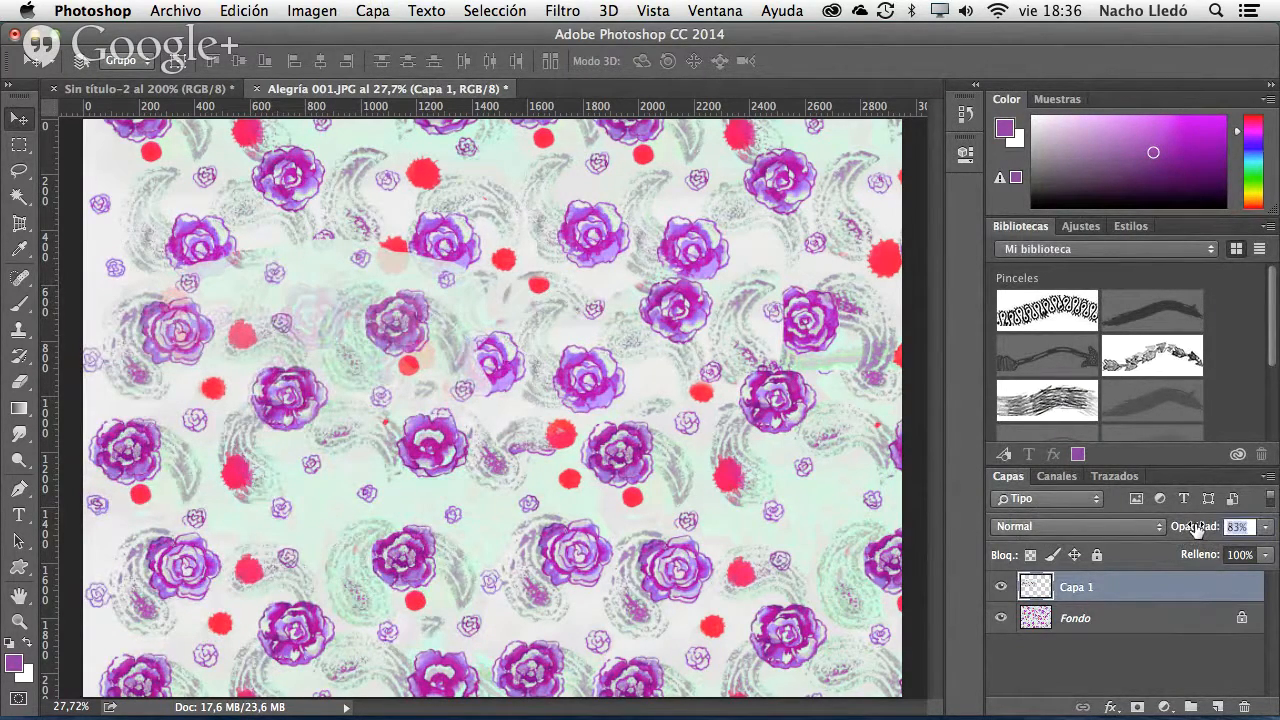
click(1136, 708)
- Brush black on the mask along the patch's upper edge and over the background rose hidden beneath the patch
click(18, 304)
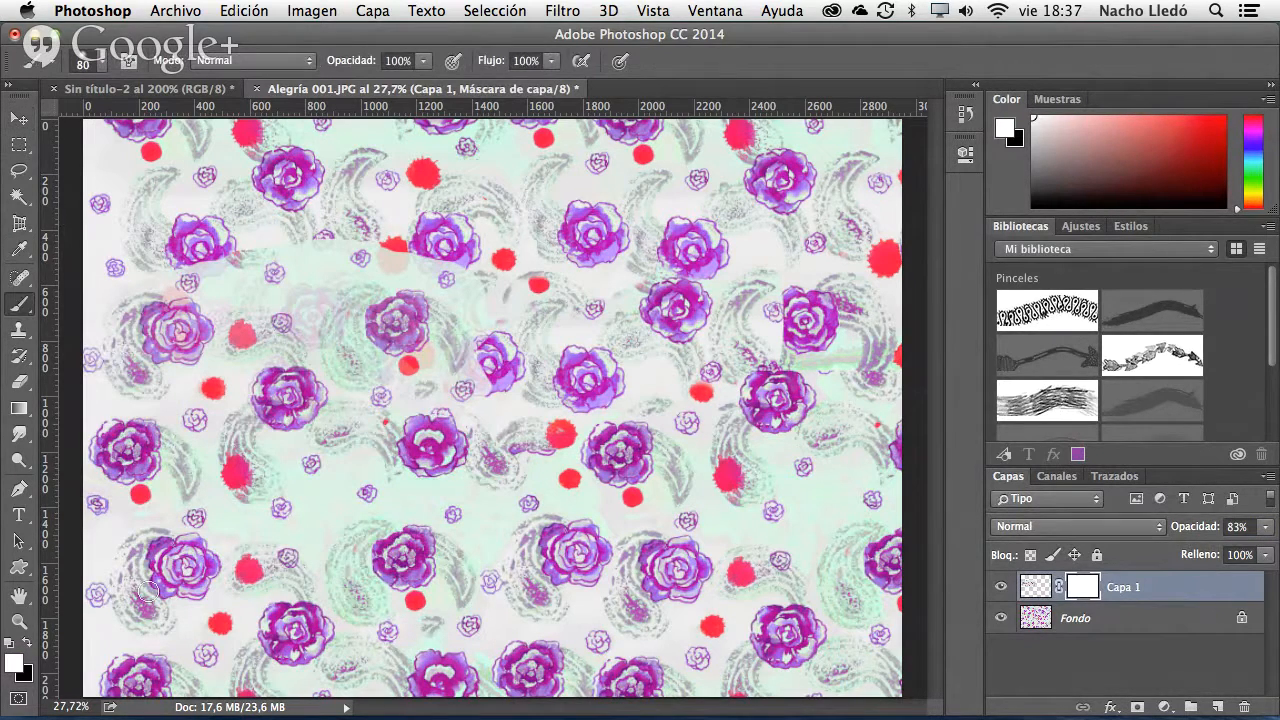
click(27, 645)
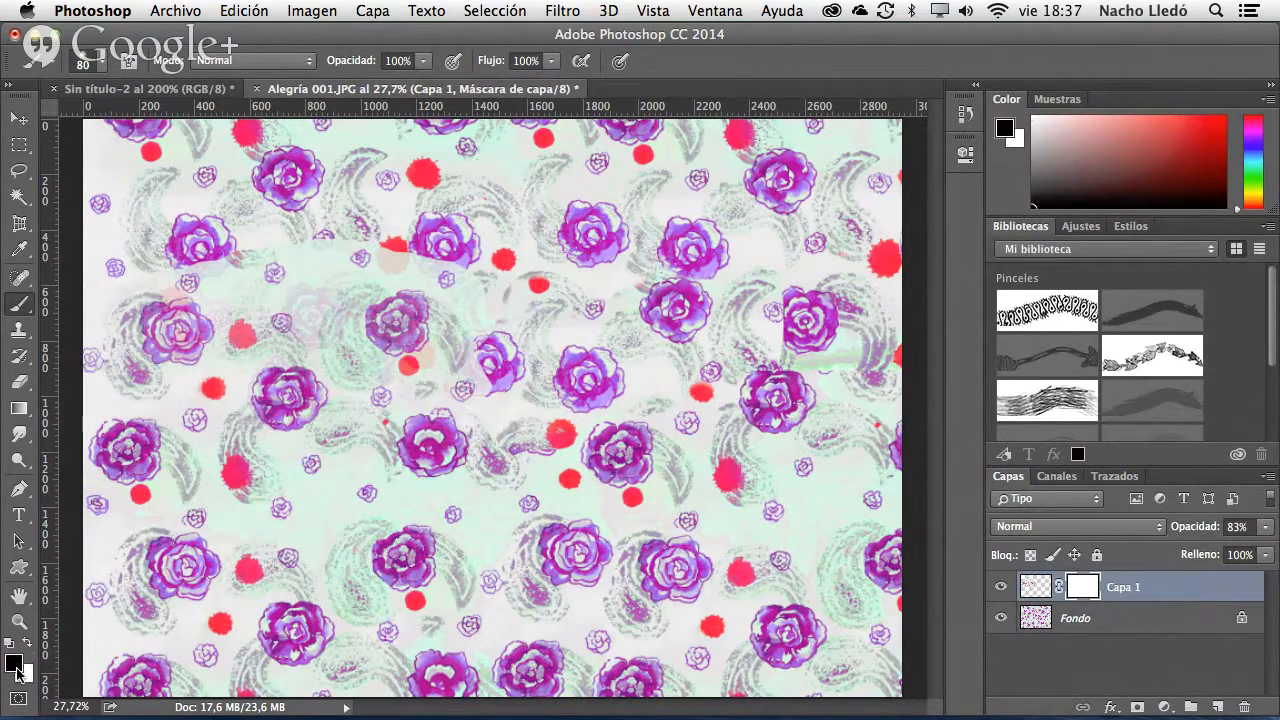
mouse_move(485, 299)
mouse_down()
mouse_move(441, 267)
mouse_move(458, 270)
mouse_move(401, 251)
mouse_move(381, 264)
mouse_move(391, 268)
mouse_move(345, 239)
mouse_move(137, 270)
mouse_move(208, 273)
mouse_move(190, 282)
mouse_move(217, 275)
mouse_move(178, 279)
mouse_move(248, 267)
mouse_move(259, 252)
mouse_move(113, 277)
mouse_move(86, 354)
mouse_move(88, 400)
mouse_move(80, 360)
mouse_move(95, 363)
mouse_move(91, 394)
mouse_up()
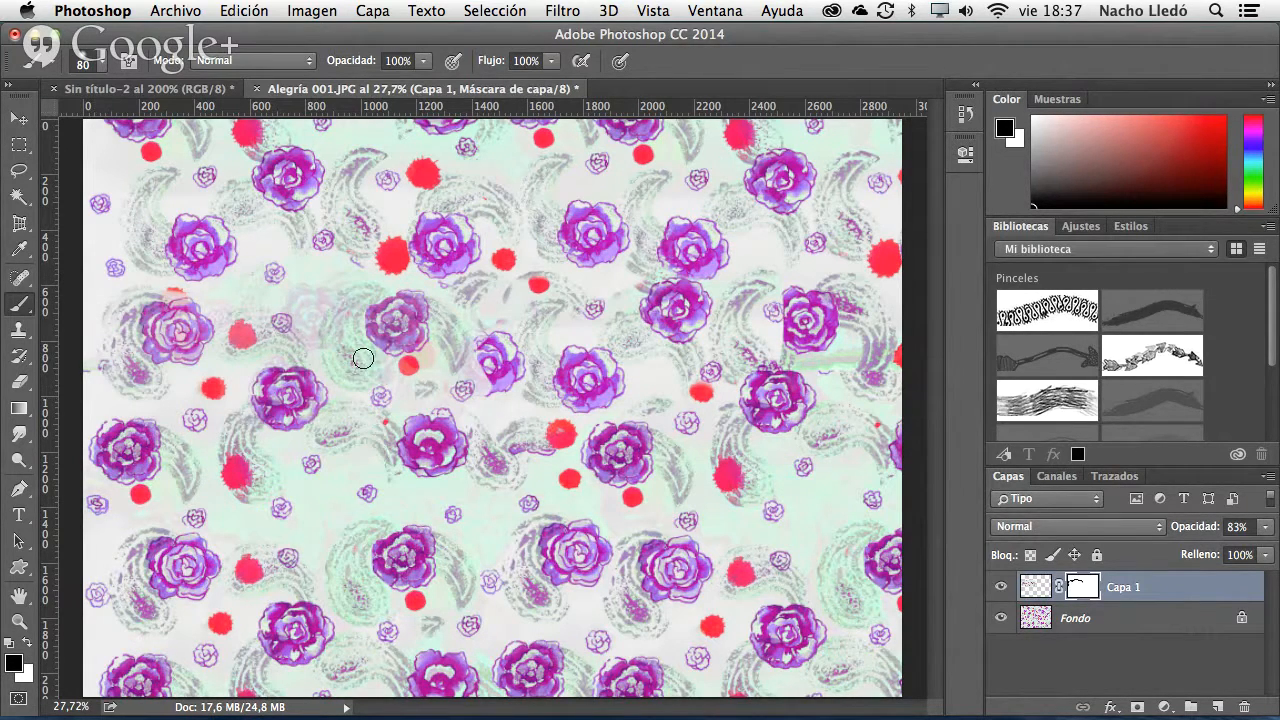
mouse_move(282, 319)
mouse_down()
mouse_move(300, 335)
mouse_move(310, 315)
mouse_move(344, 305)
mouse_move(292, 304)
mouse_move(318, 302)
mouse_up()
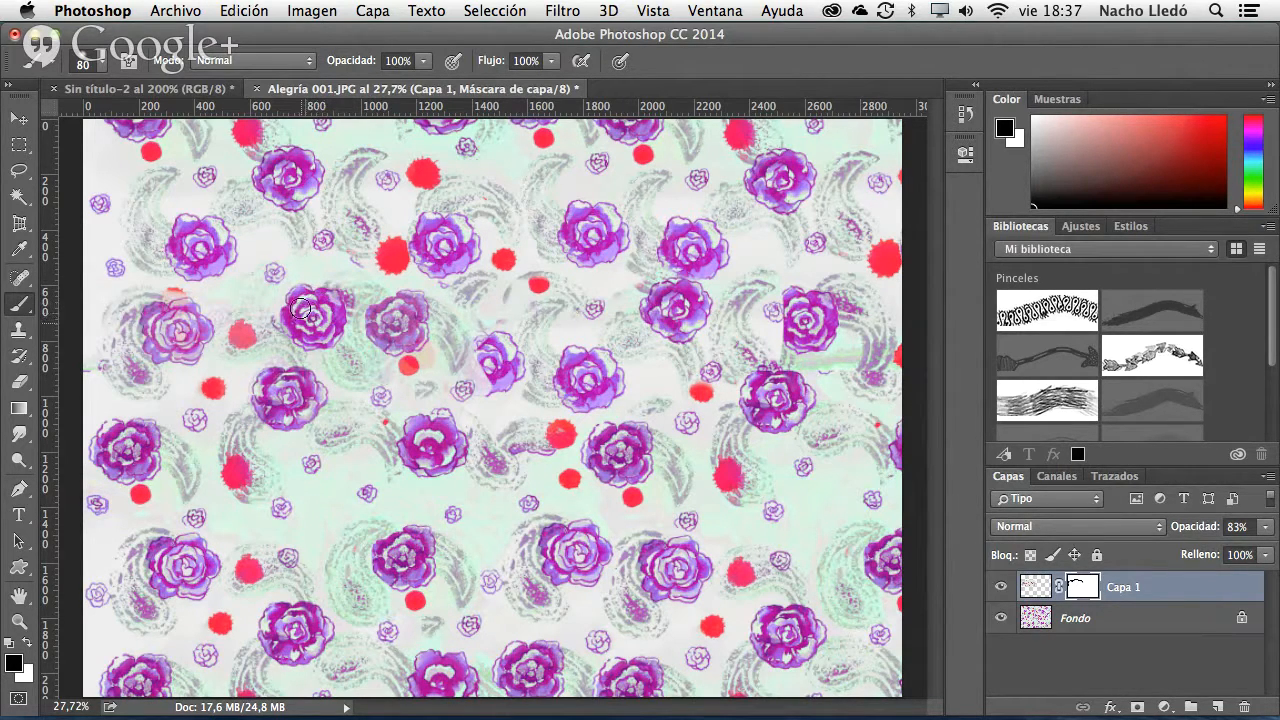
- Set the patch layer's opacity to 100% and mask out its right edge to uncover the whole background rose there
click(1237, 526)
text(100)
key(Return)
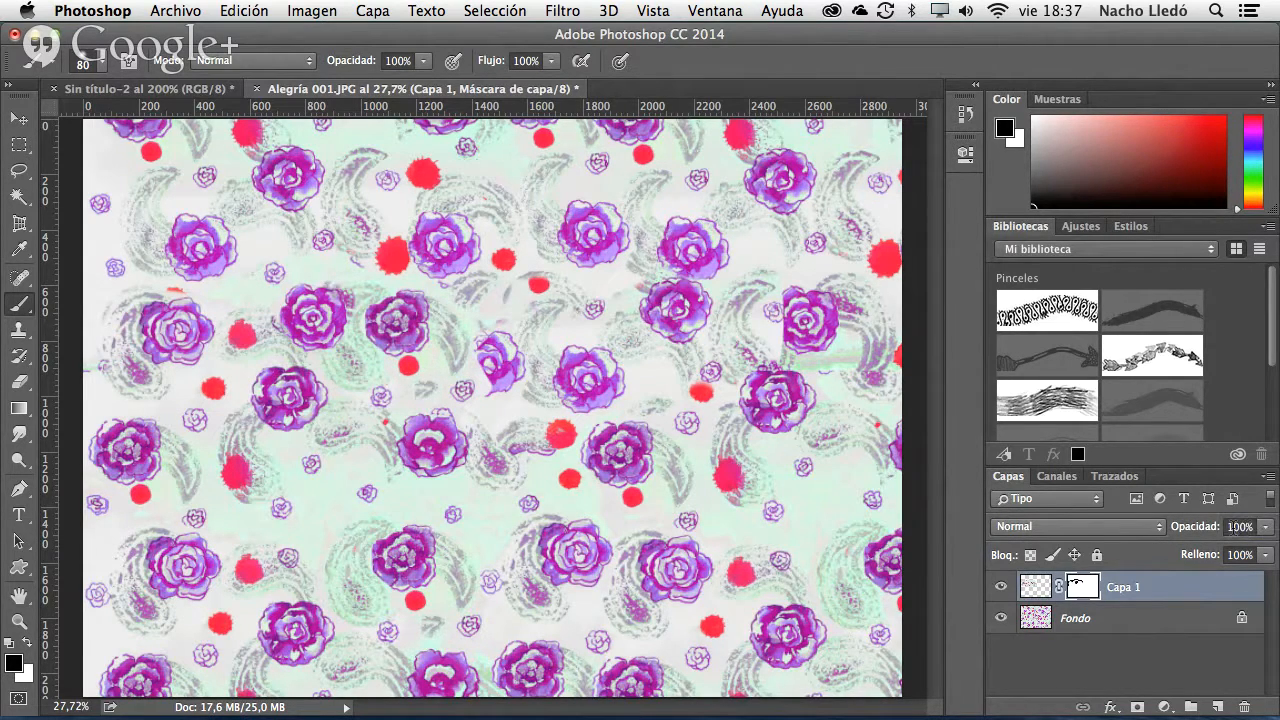
mouse_move(489, 408)
mouse_down()
mouse_move(474, 364)
mouse_move(463, 392)
mouse_move(456, 383)
mouse_move(471, 348)
mouse_up()
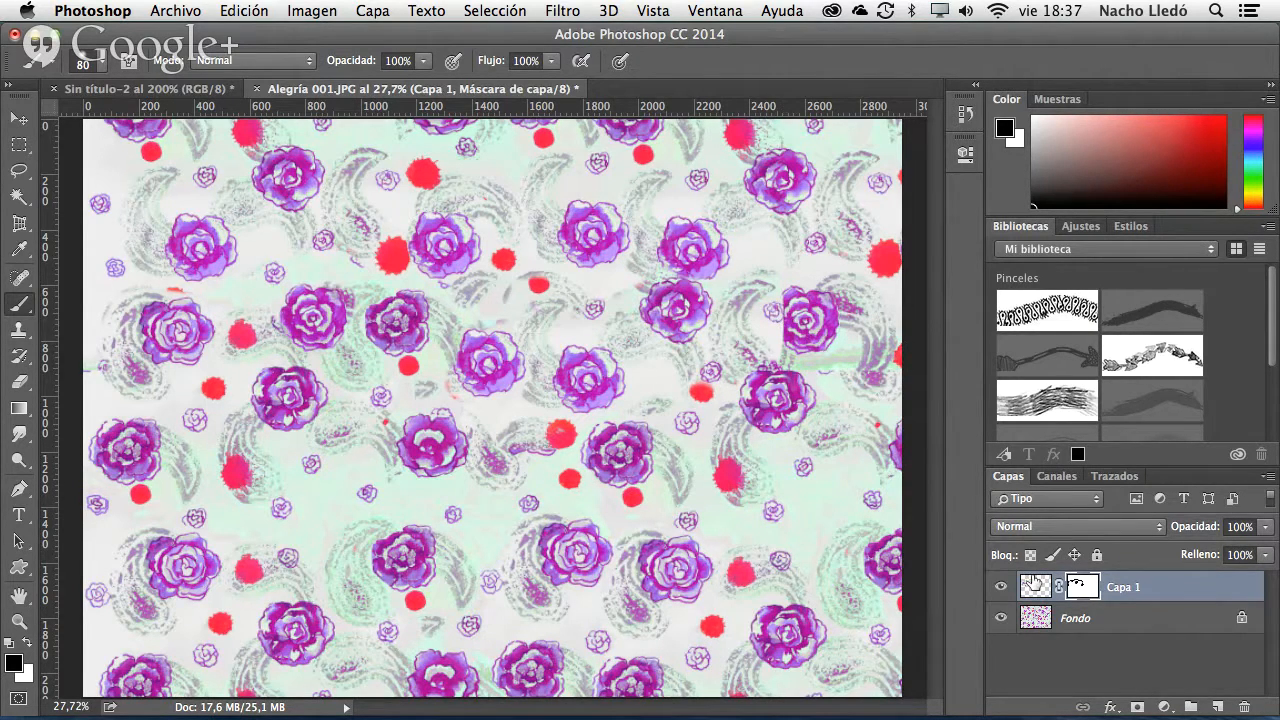
- Outline the single rose in the pattern's upper-right area with the Lasso and merge the patch layer into the background
mouse_move(780, 330)
mouse_down()
mouse_move(790, 312)
mouse_move(800, 342)
mouse_up()
click(19, 172)
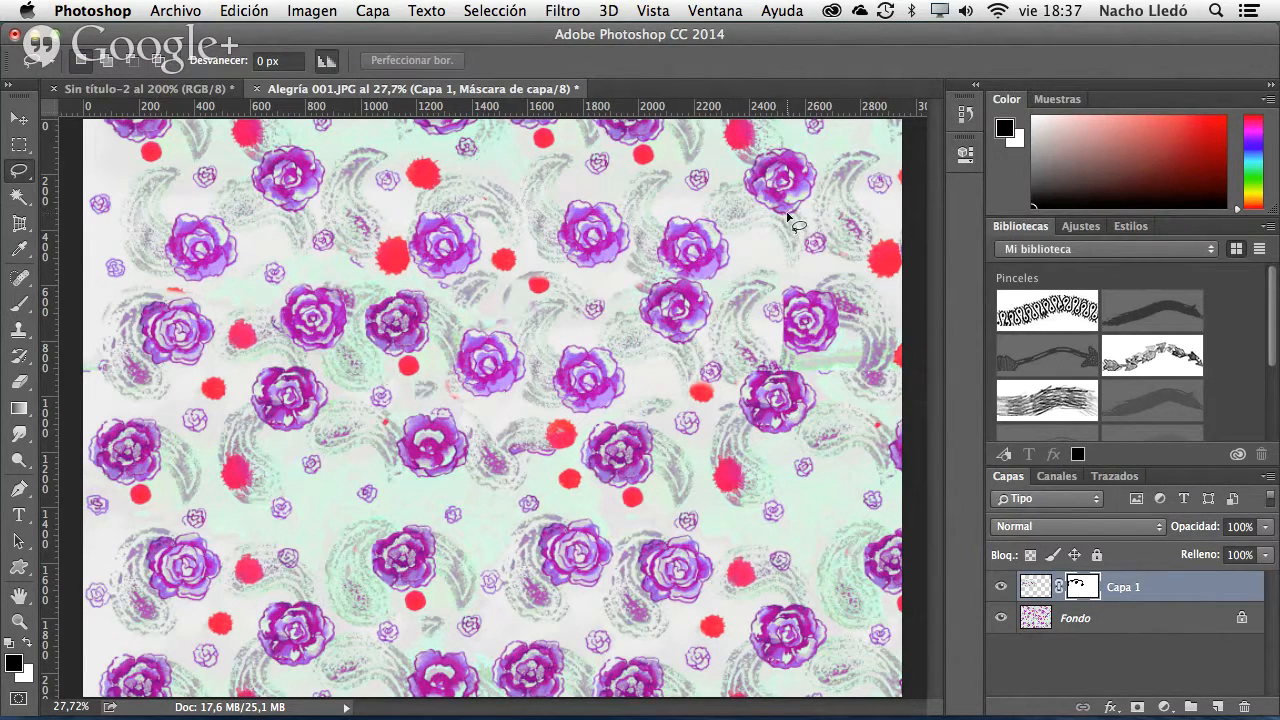
mouse_move(760, 203)
mouse_down()
mouse_move(739, 181)
mouse_move(750, 158)
mouse_move(796, 149)
mouse_move(821, 183)
mouse_move(785, 222)
mouse_up()
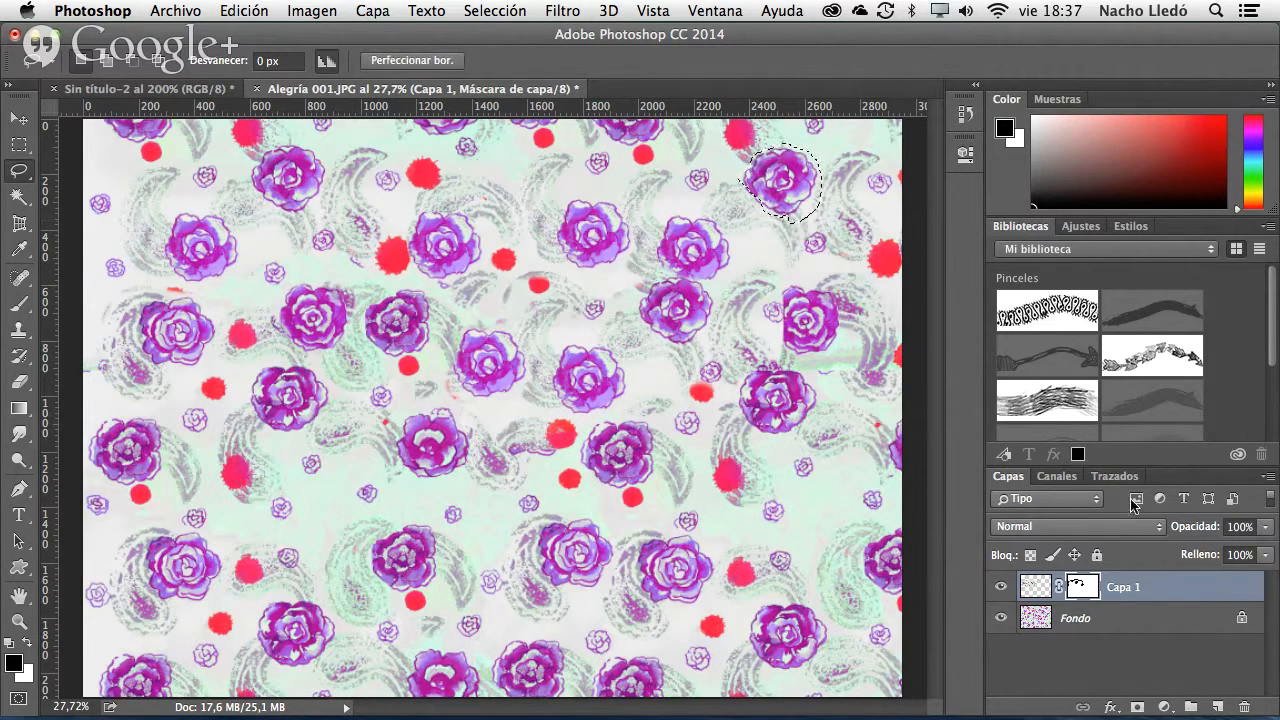
click(1267, 480)
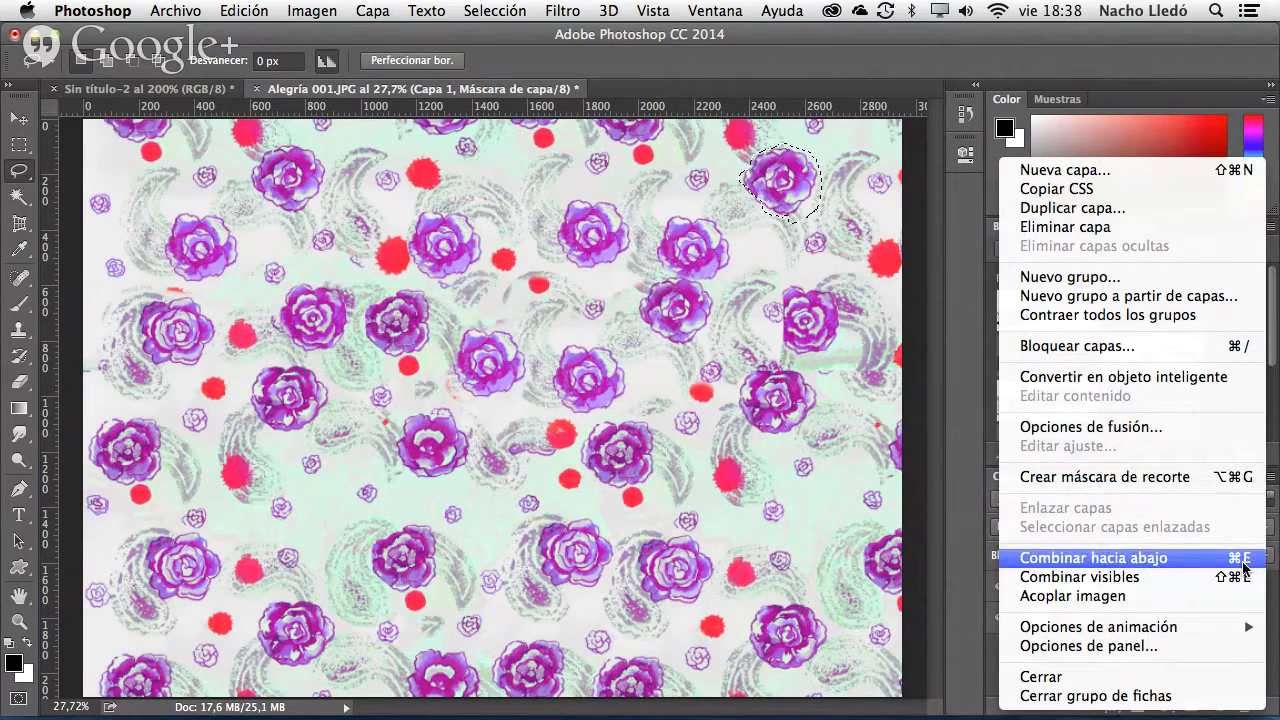
click(1274, 566)
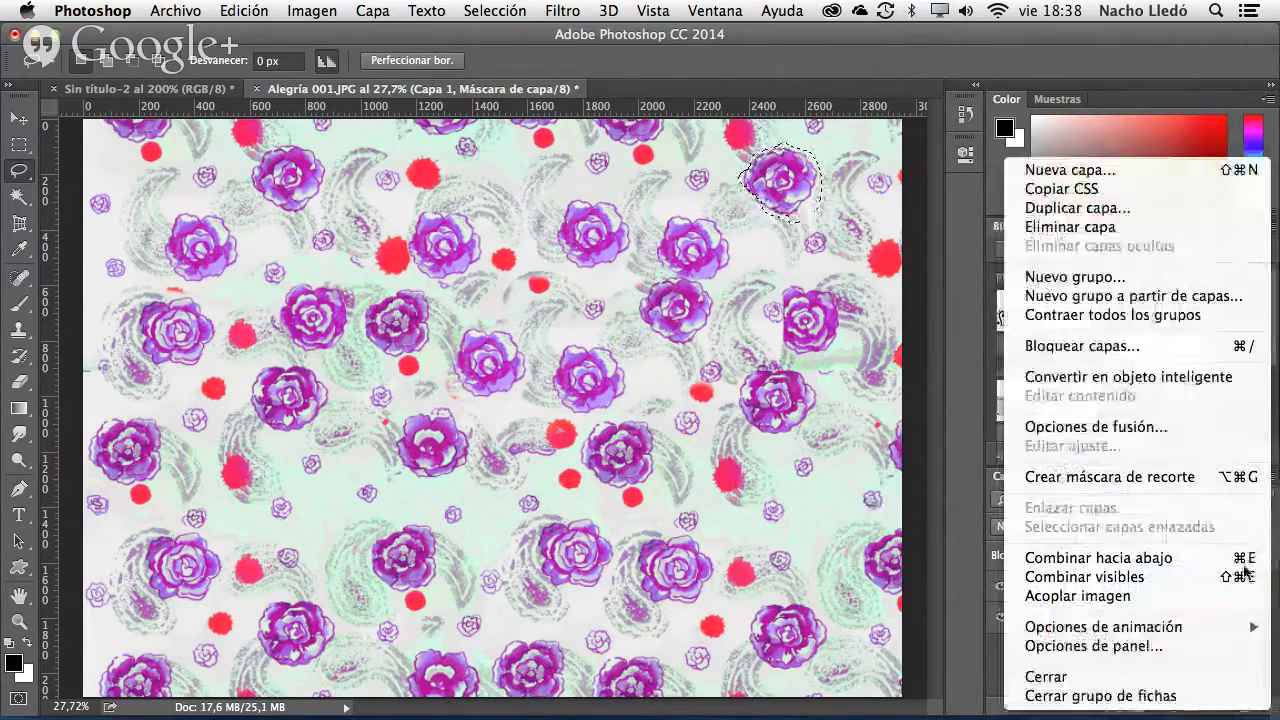
click(1200, 577)
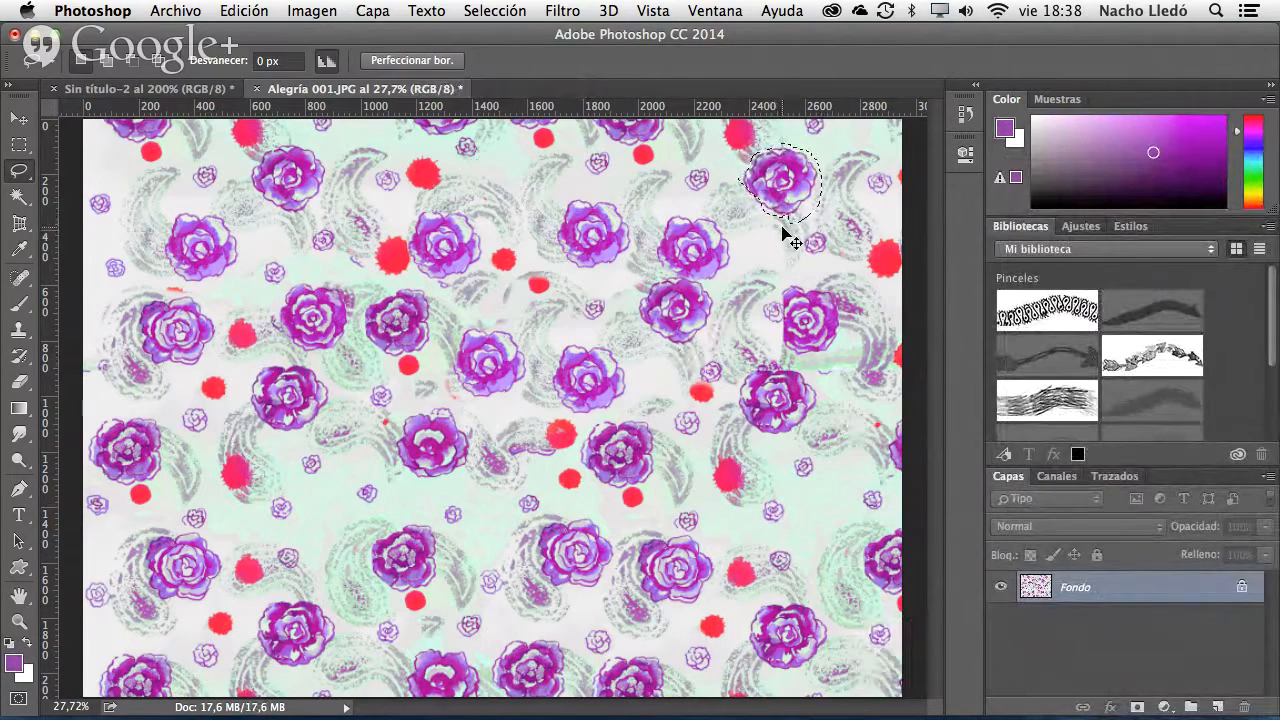
- Cover the cut-off rose near the right end of the seam with a copy of the selected rose and flatten the image
key(super+j)
key(v)
drag(788, 188, 811, 327)
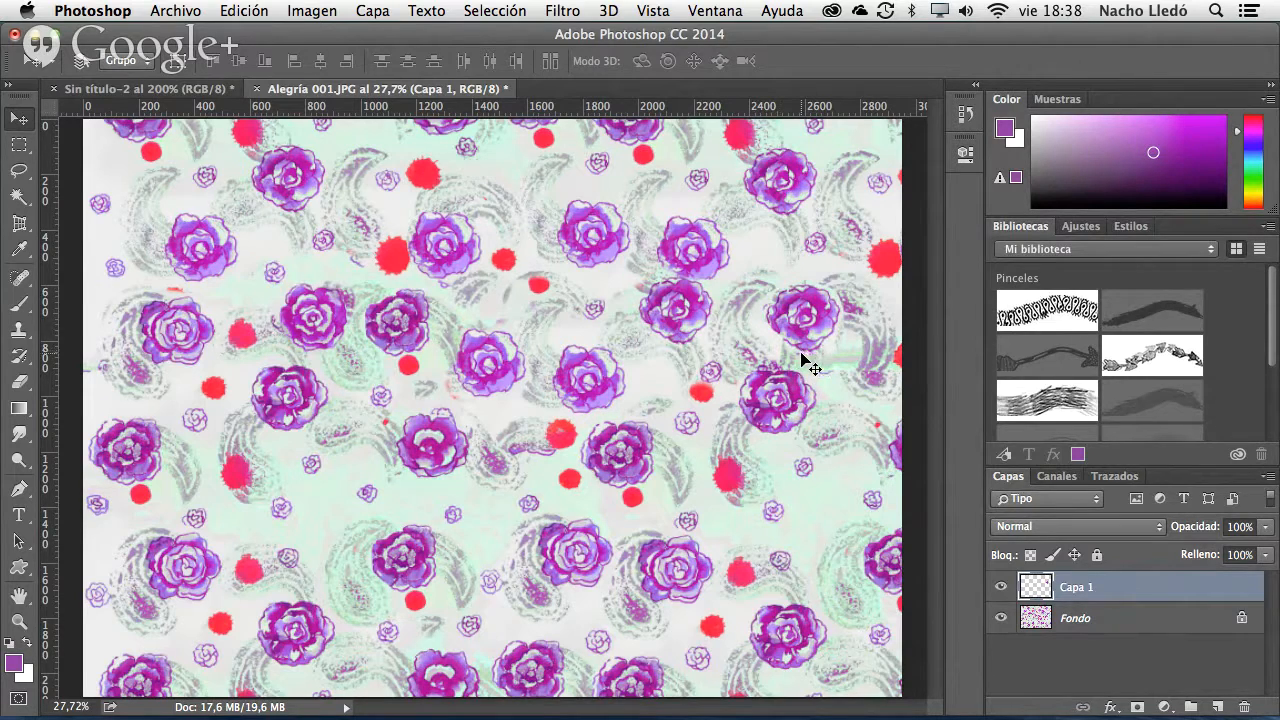
click(1268, 478)
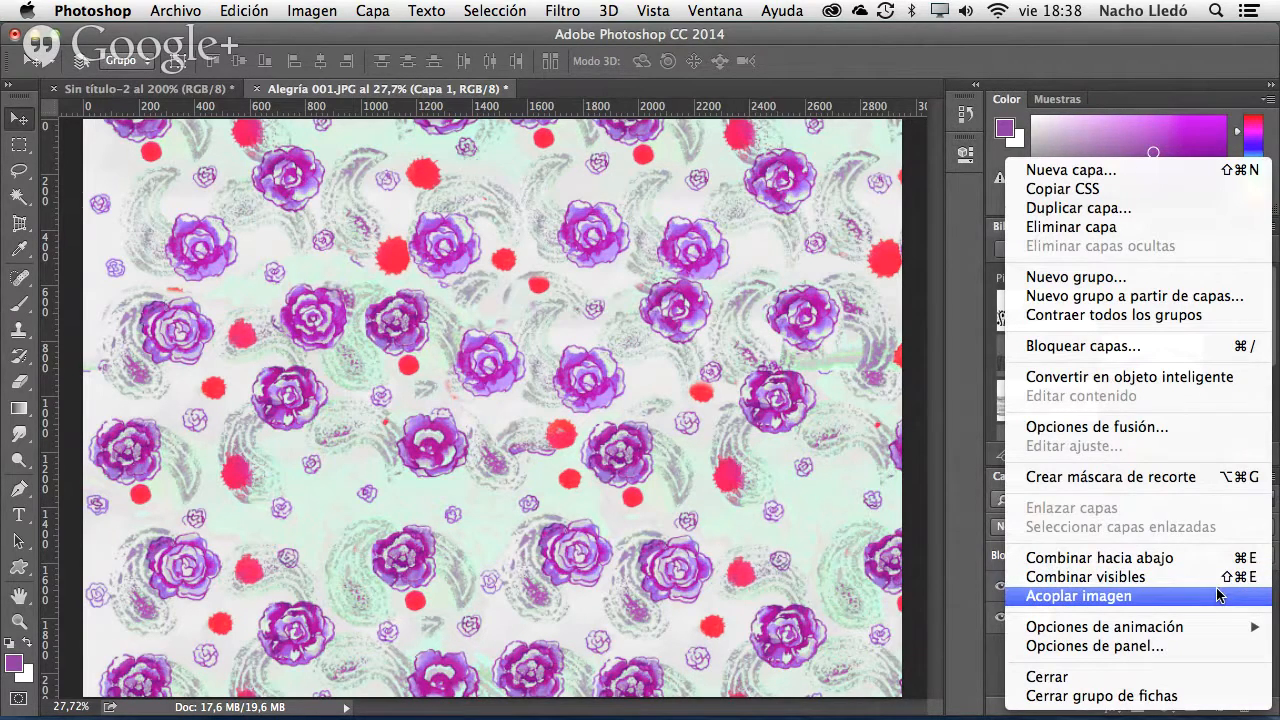
click(1216, 596)
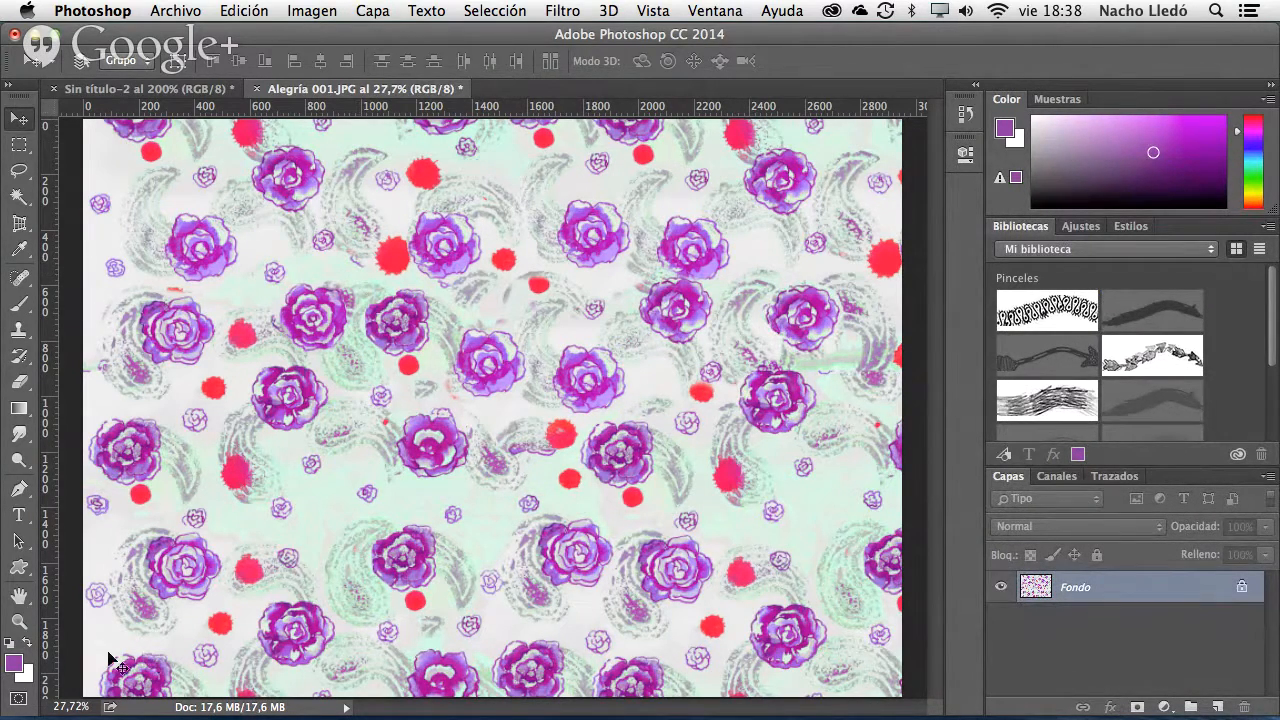
- Preview the Offset filter with vertical 0 and horizontal +810 px to examine the vertical seam, and cancel it
click(420, 12)
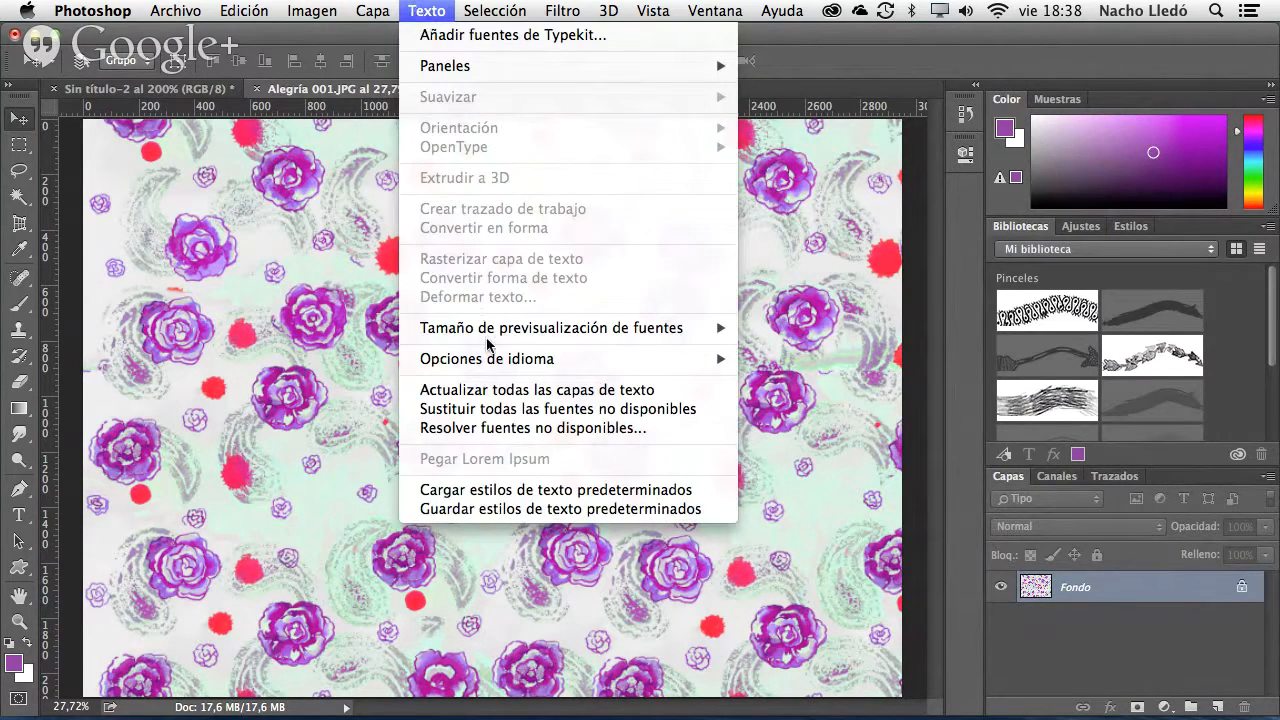
mouse_move(563, 11)
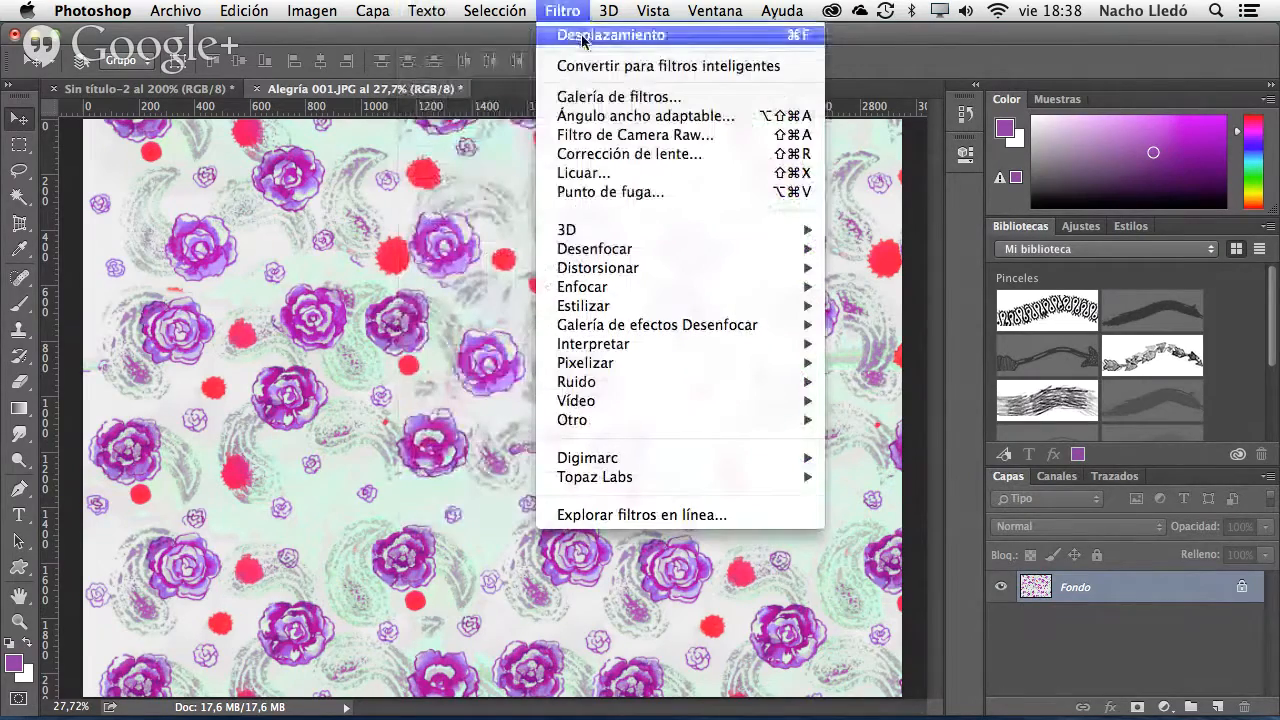
click(600, 36)
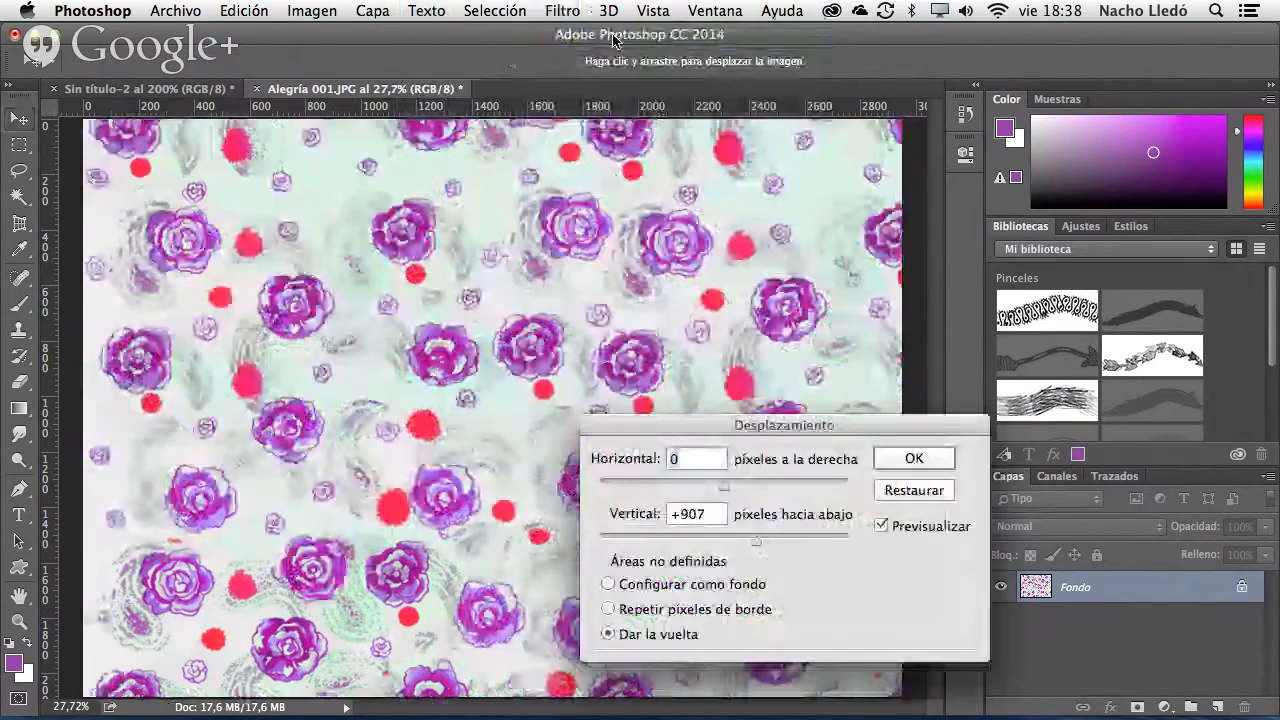
key(alt)
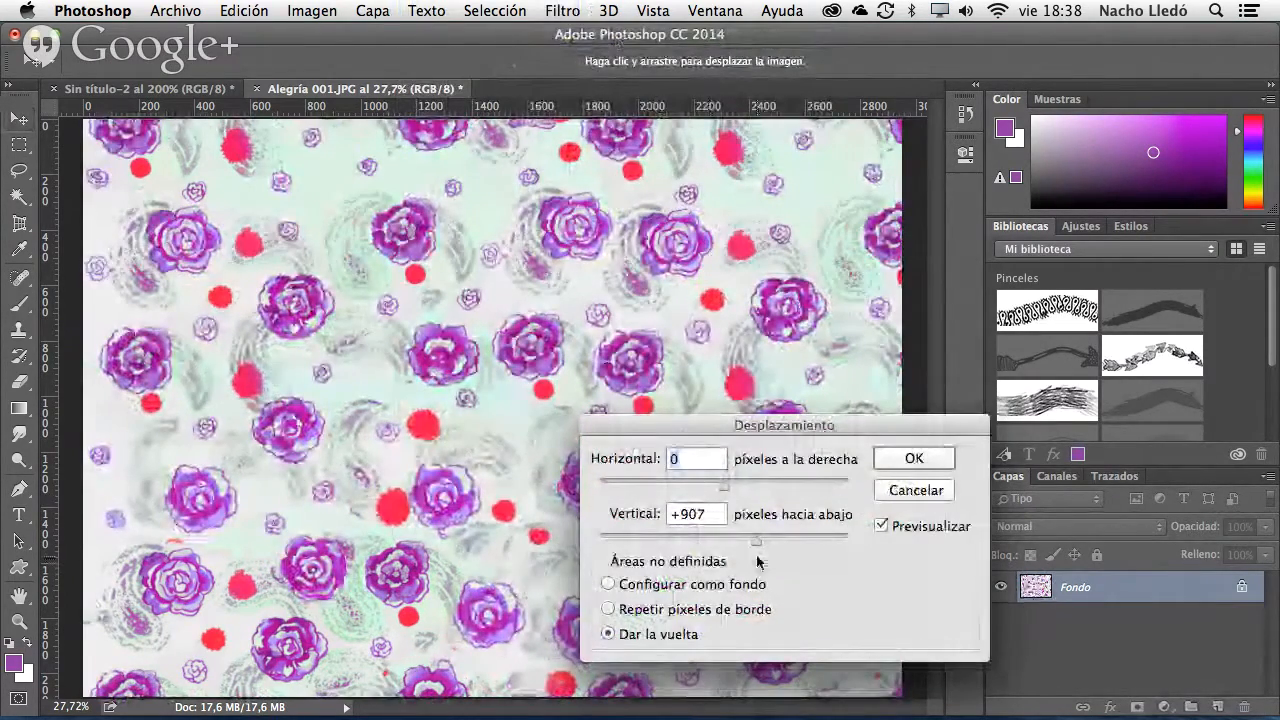
drag(756, 541, 708, 541)
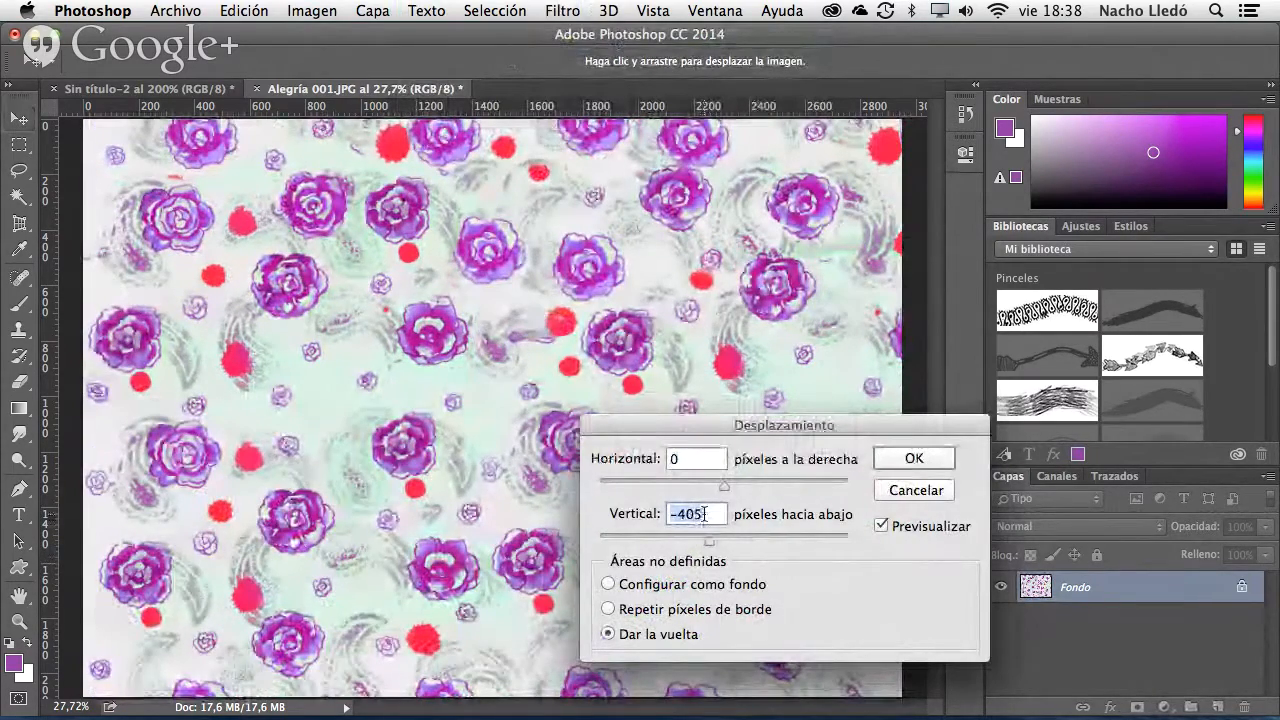
text(0)
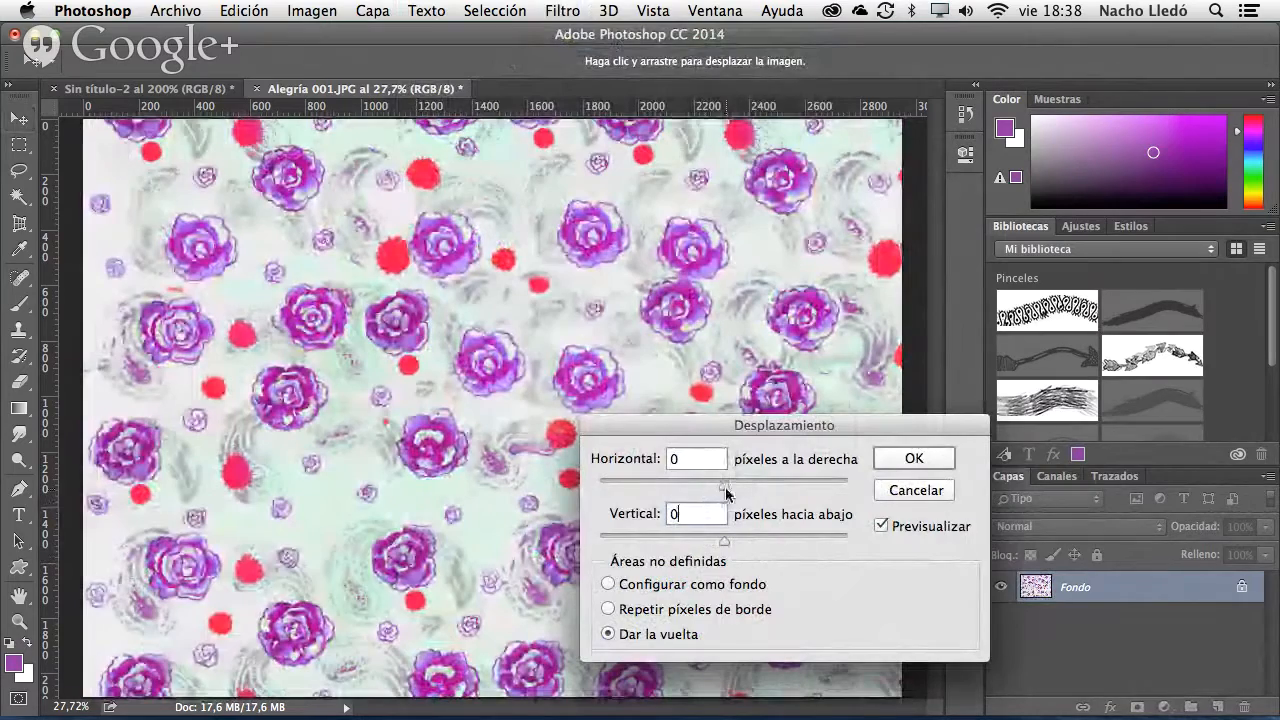
drag(726, 488, 744, 487)
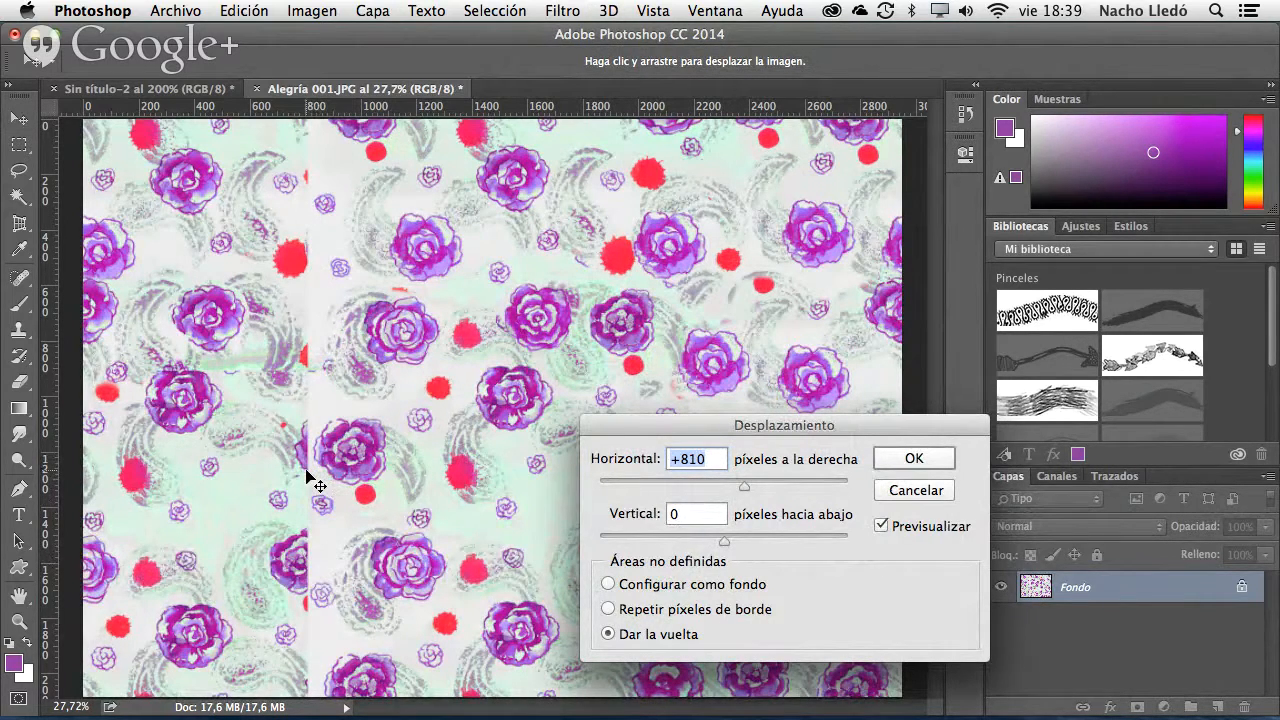
click(916, 490)
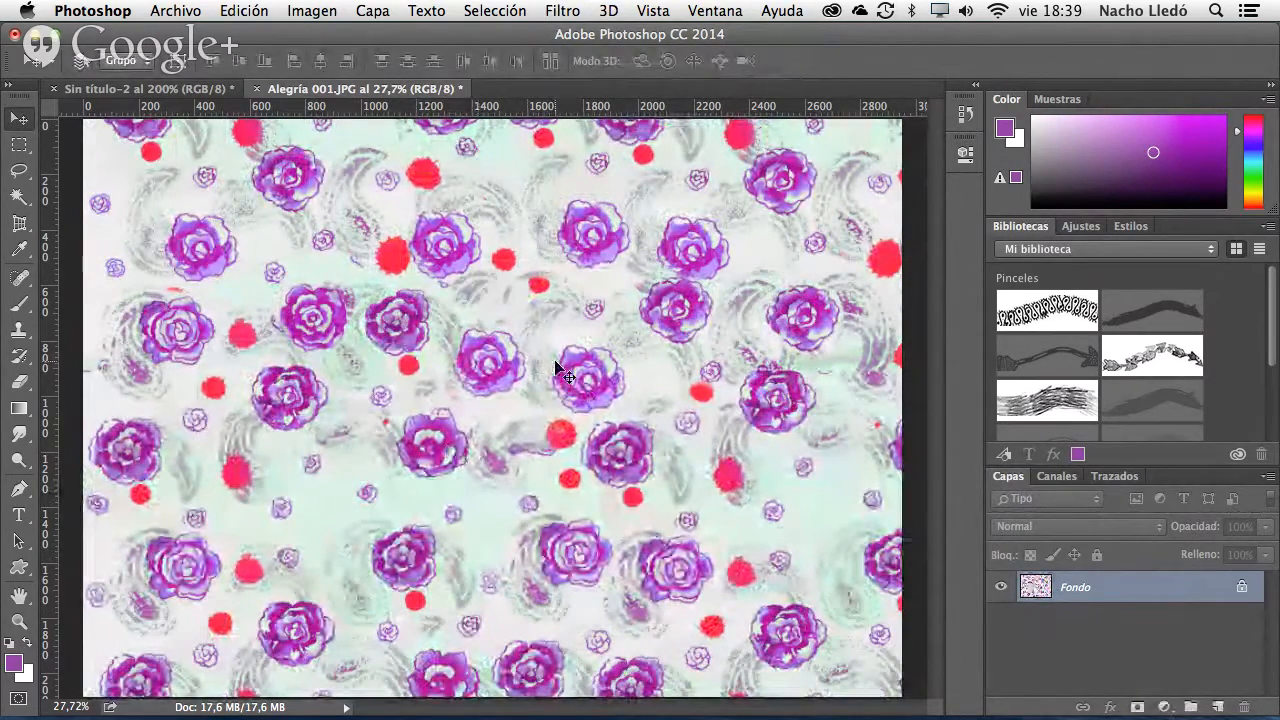
- Select the entire pattern image and copy it
key(super+a)
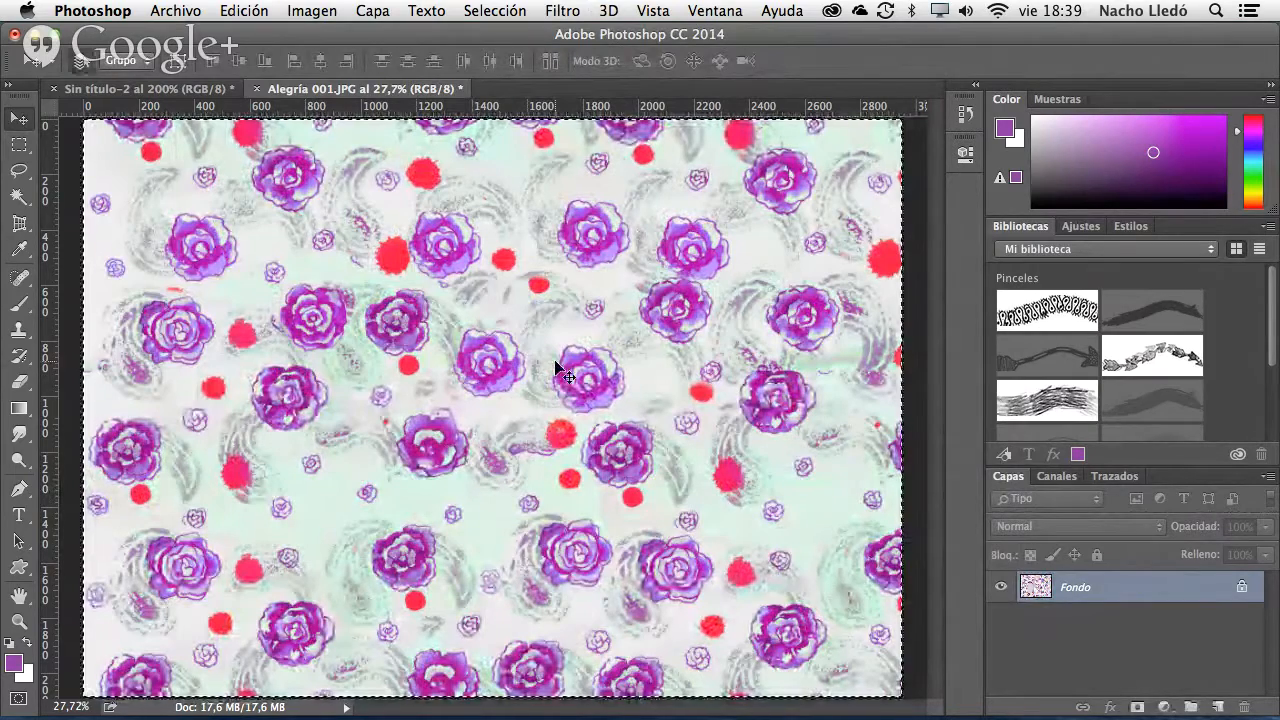
key(super+c)
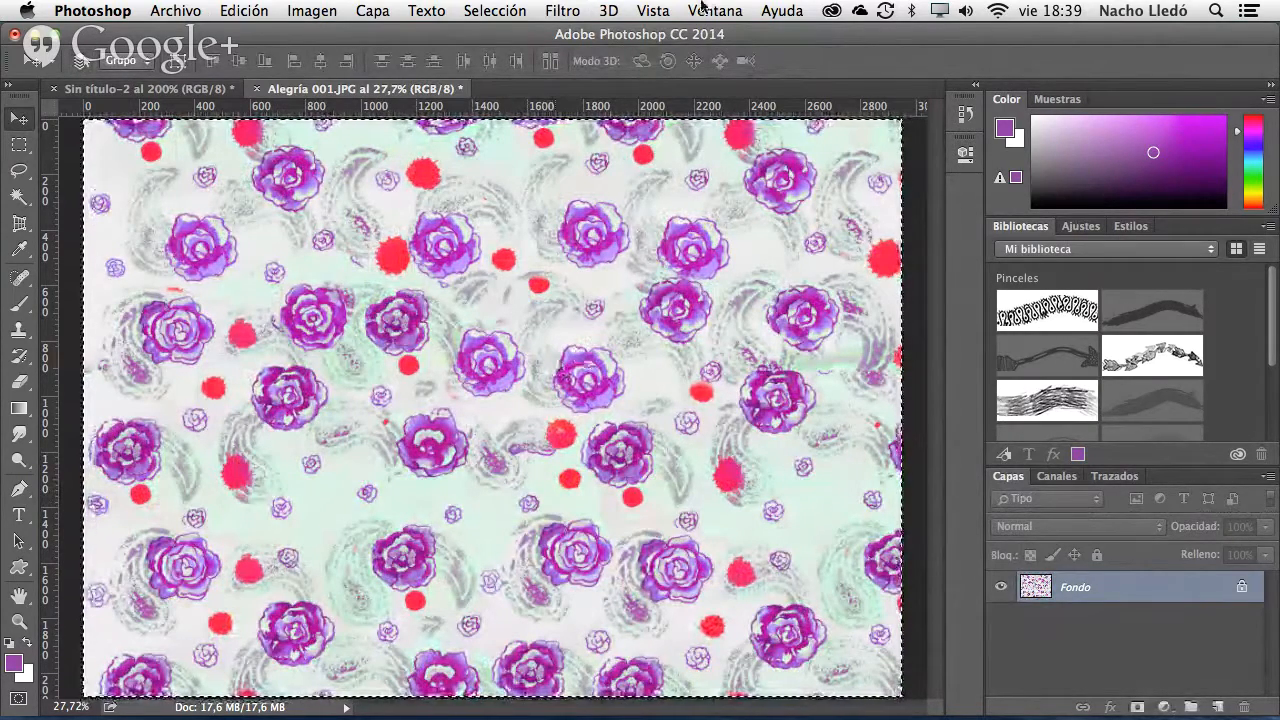
click(245, 11)
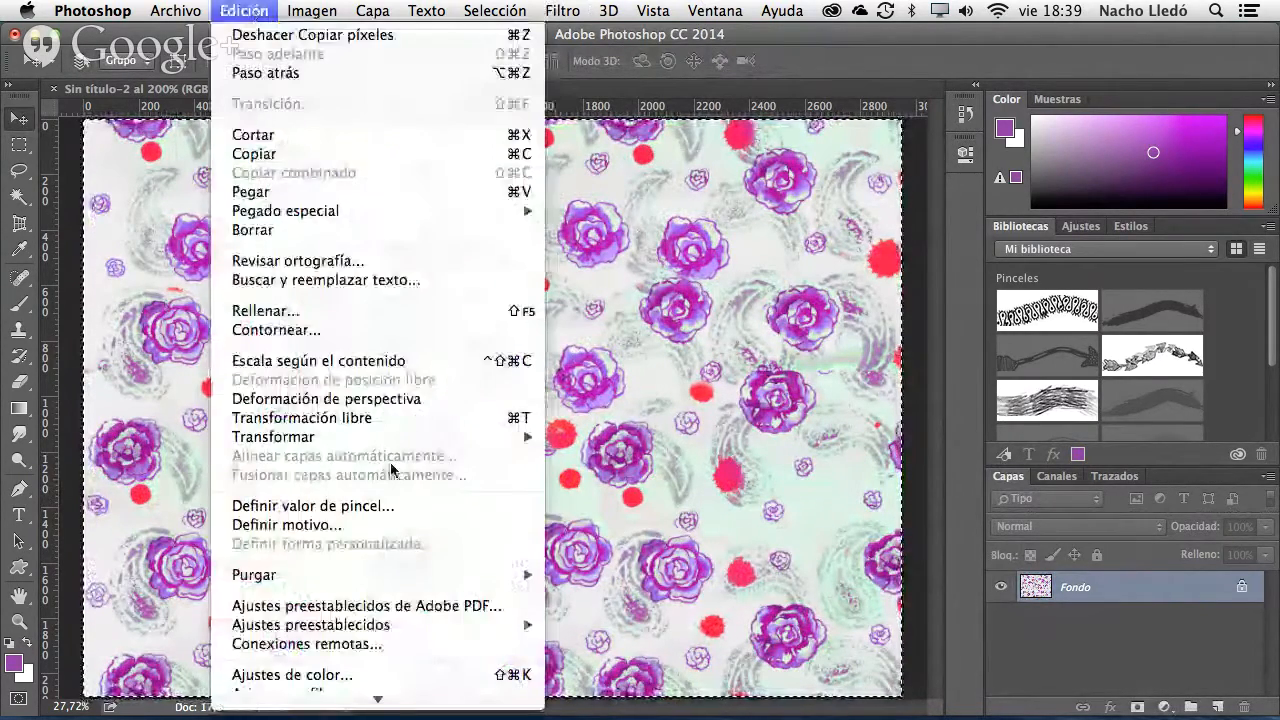
click(390, 524)
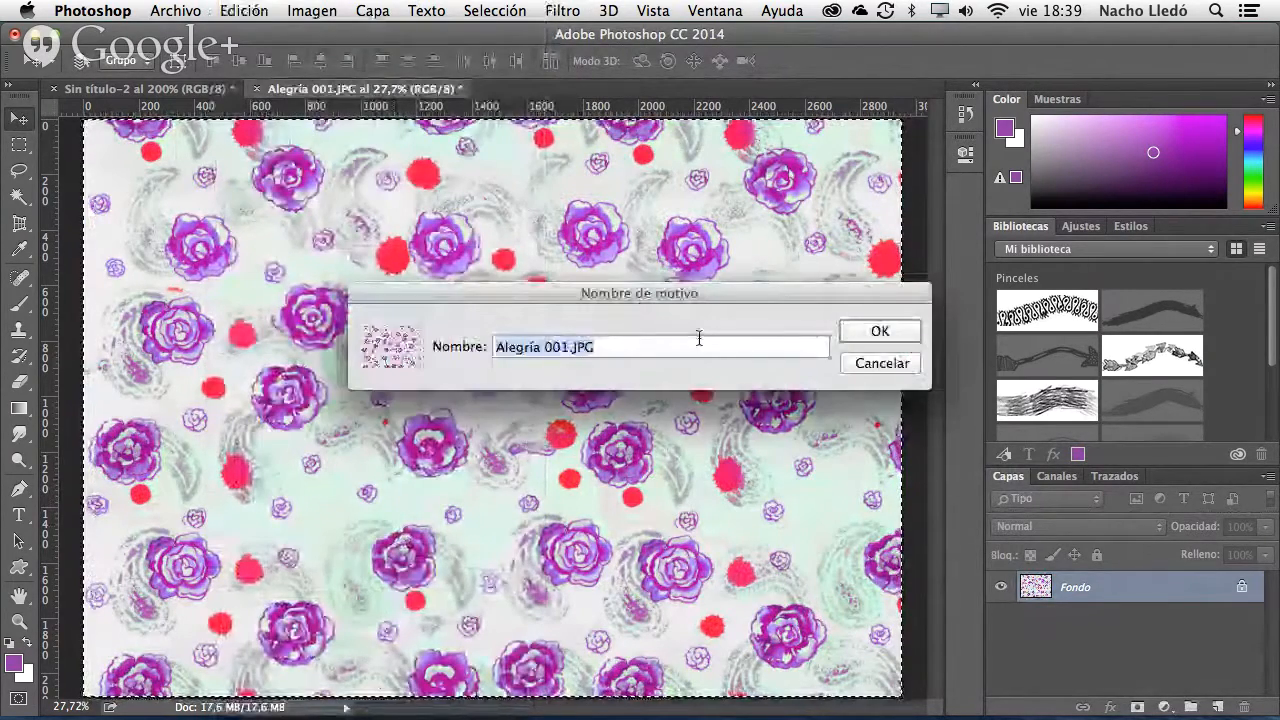
click(893, 365)
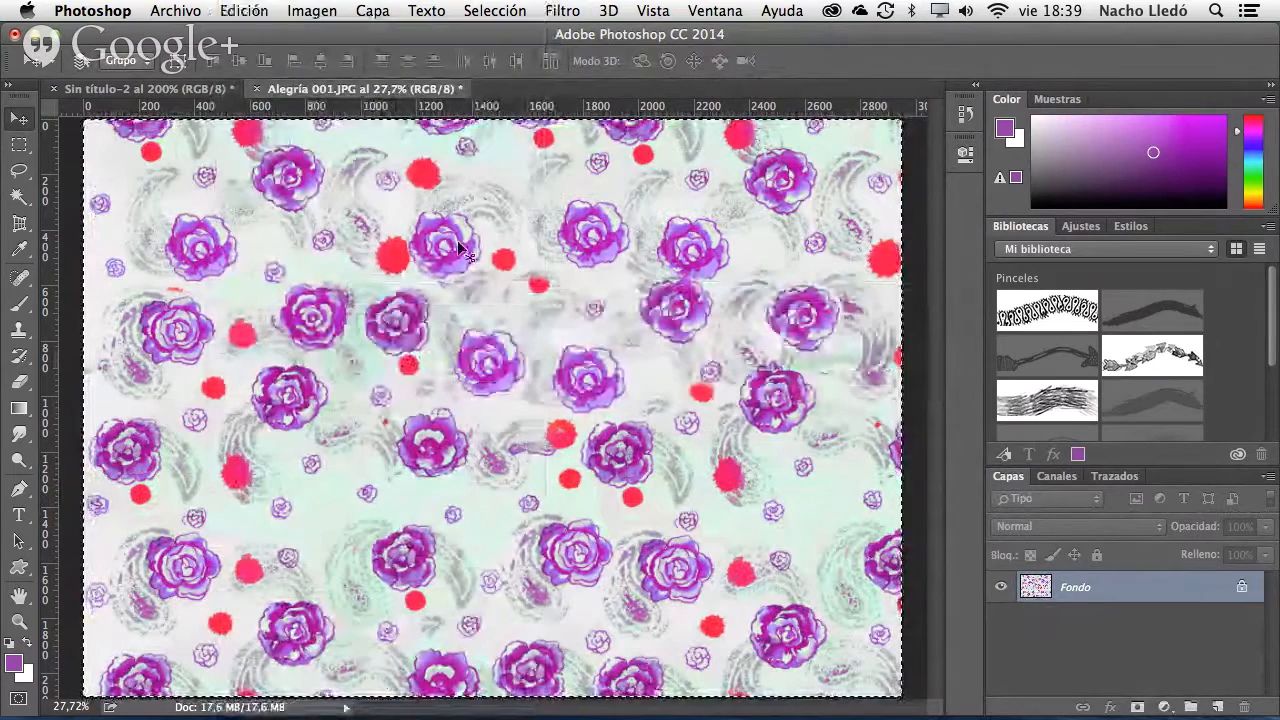
- Resize the Alegría 001.JPG image to a width of 1000 pixels, keeping its proportions
click(322, 10)
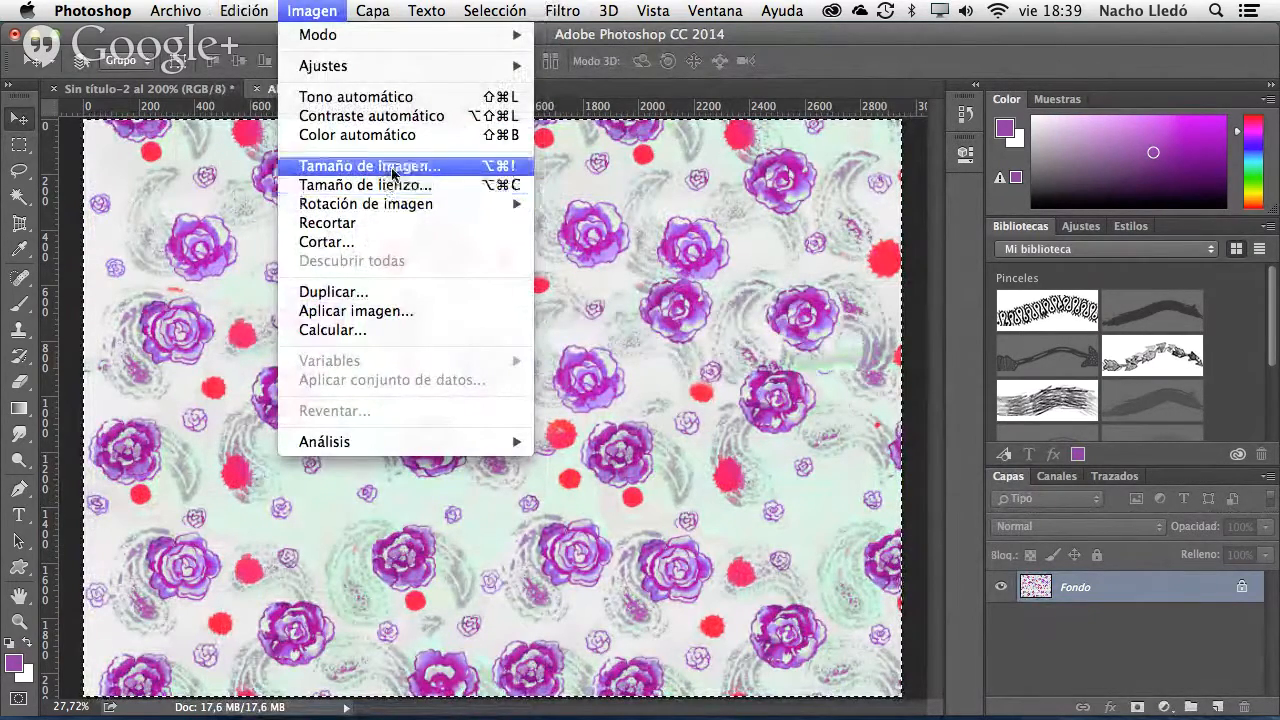
click(380, 165)
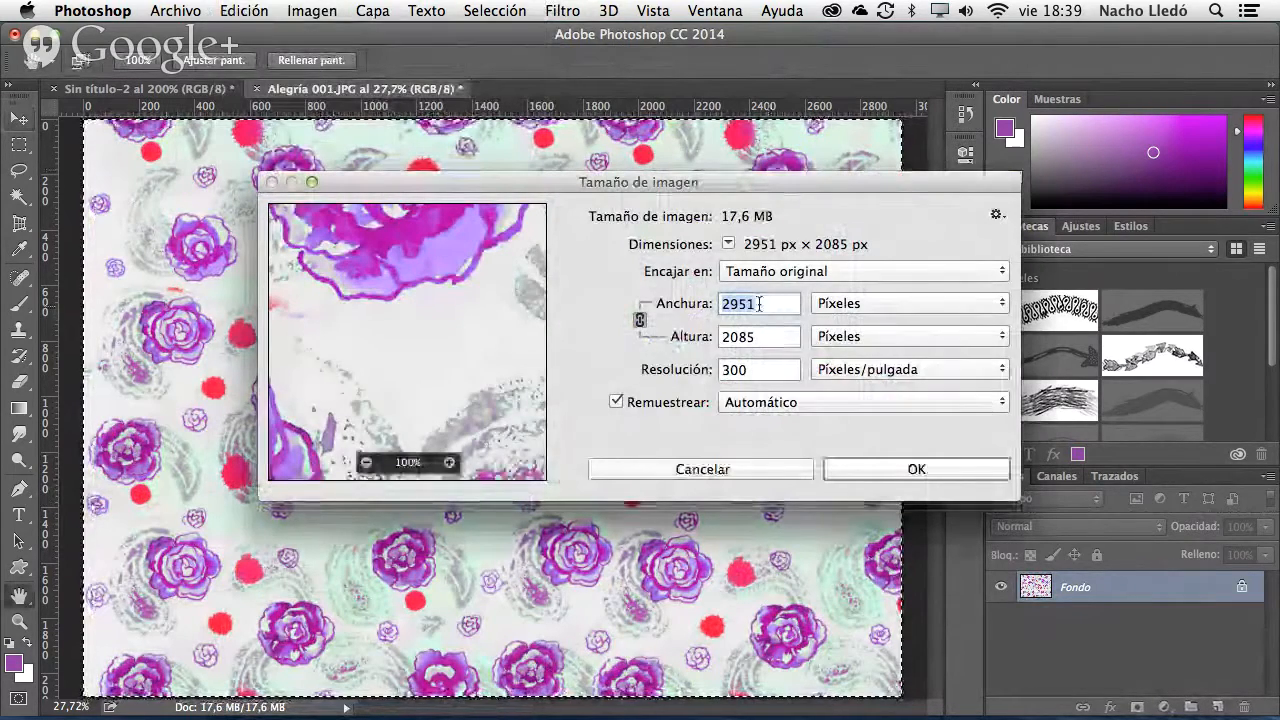
text(100)
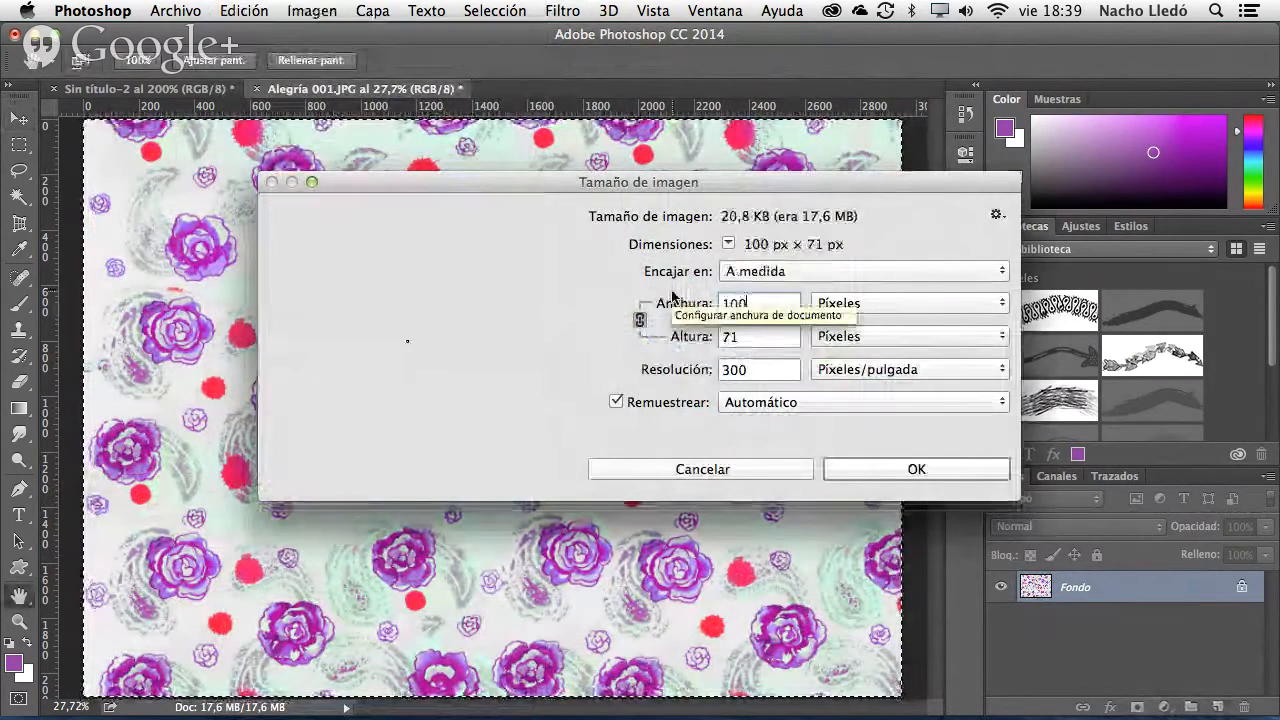
text(0)
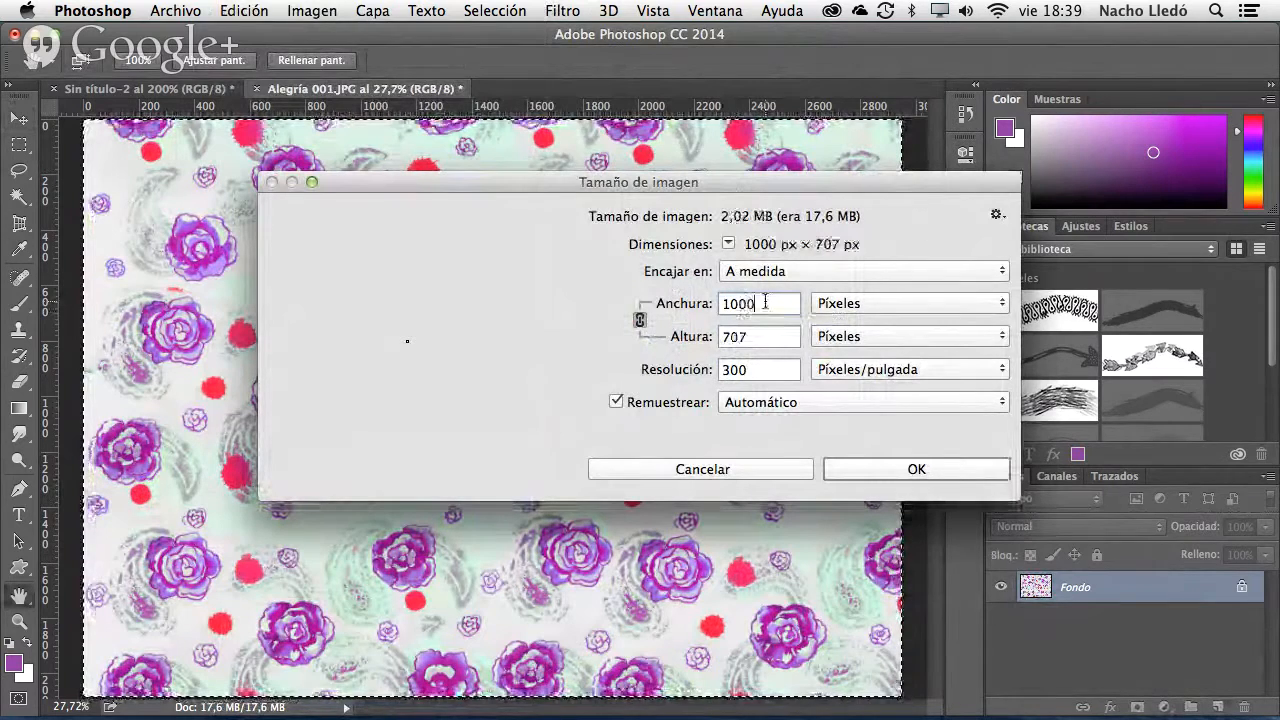
click(899, 477)
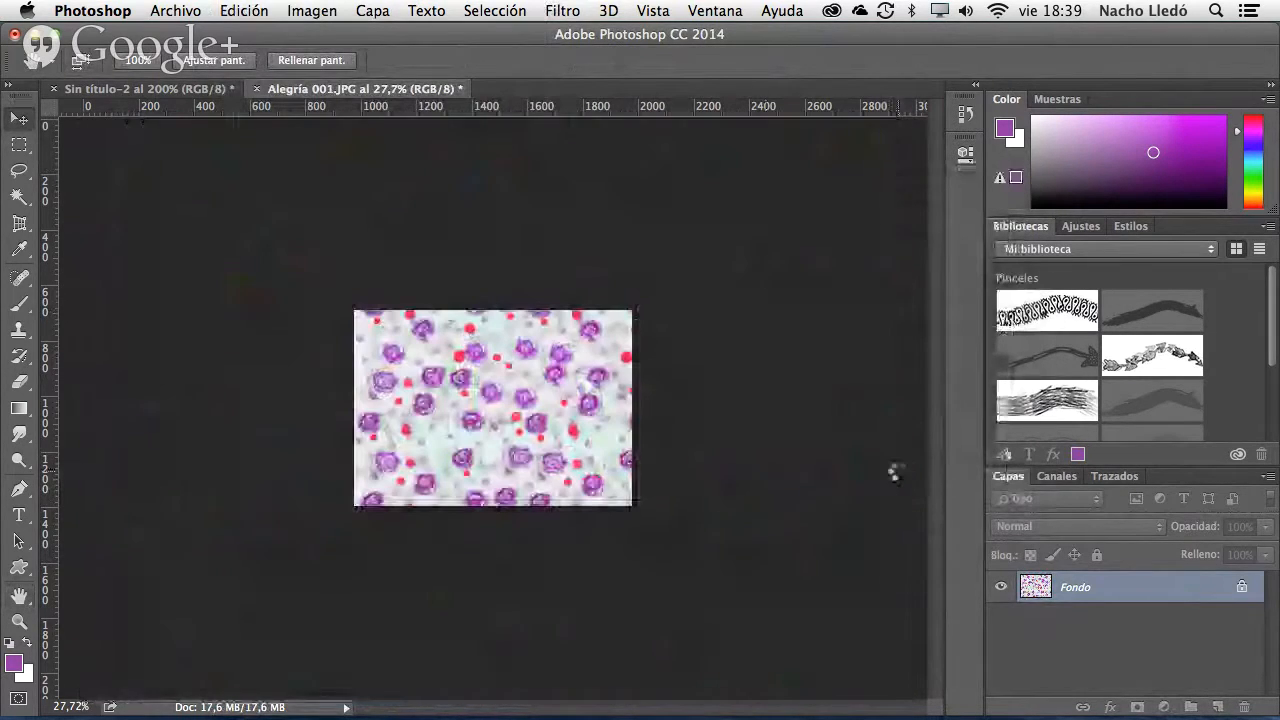
- Select the entire resized image and define it as a pattern, keeping the proposed name
key(v)
key(super+a)
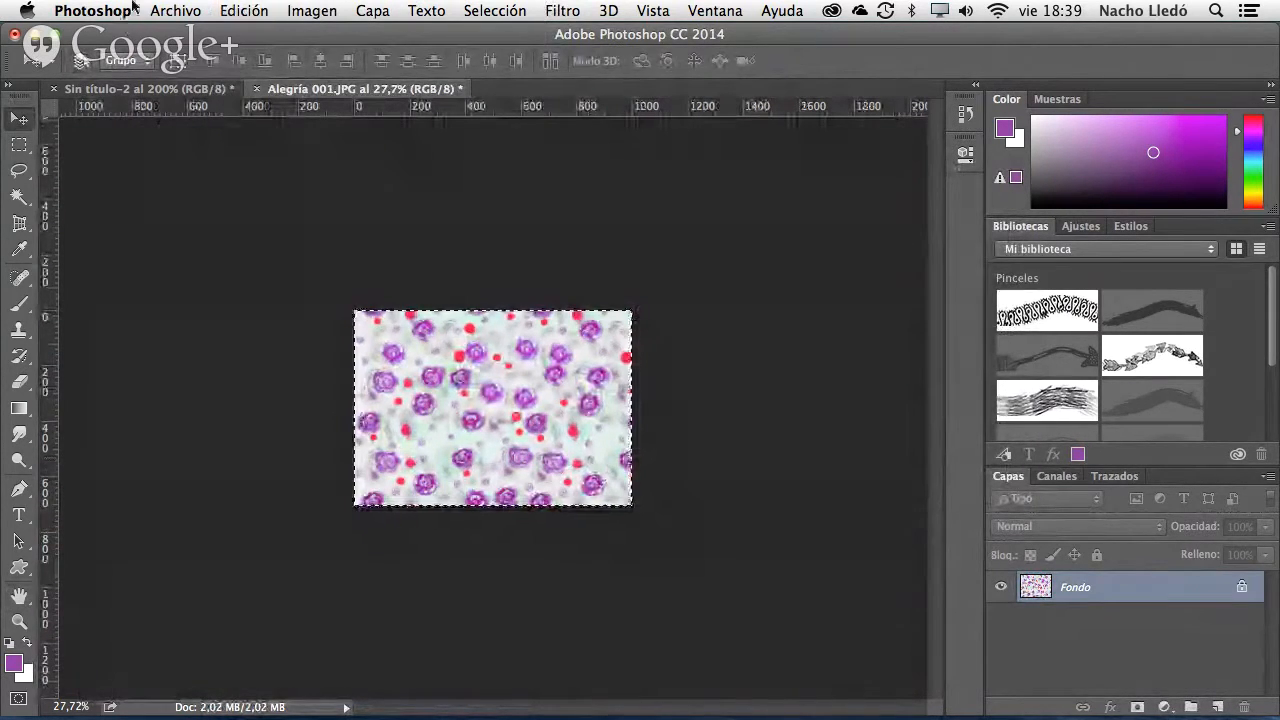
click(244, 10)
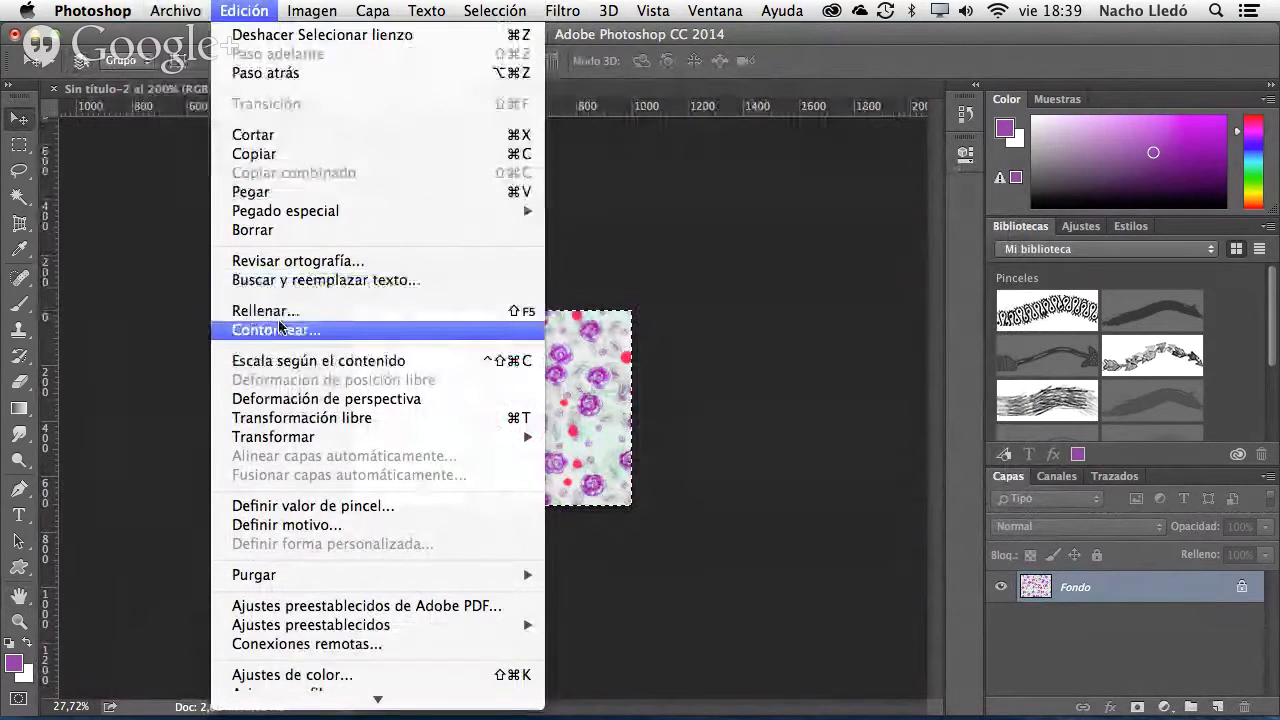
click(322, 525)
click(880, 332)
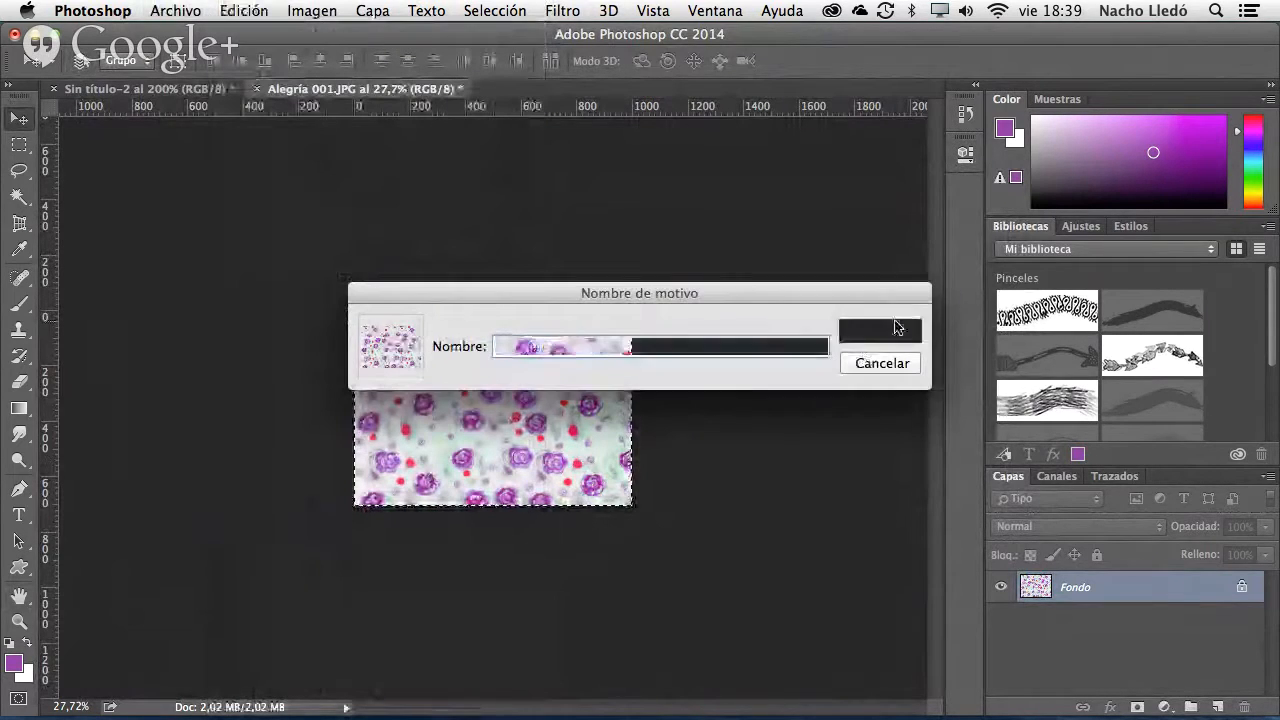
- Switch to the Sin título-2 document and set up a Fill of its background layer with Motivo as the content
click(191, 90)
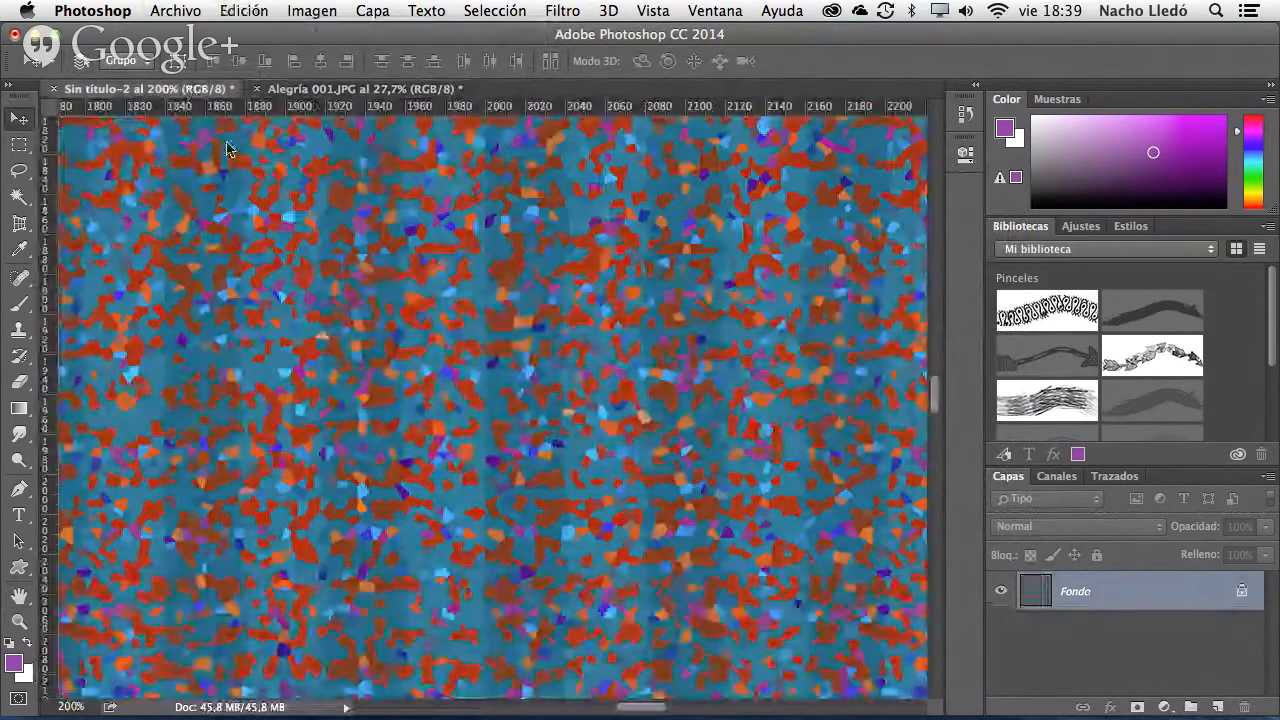
double_click(19, 621)
double_click(19, 598)
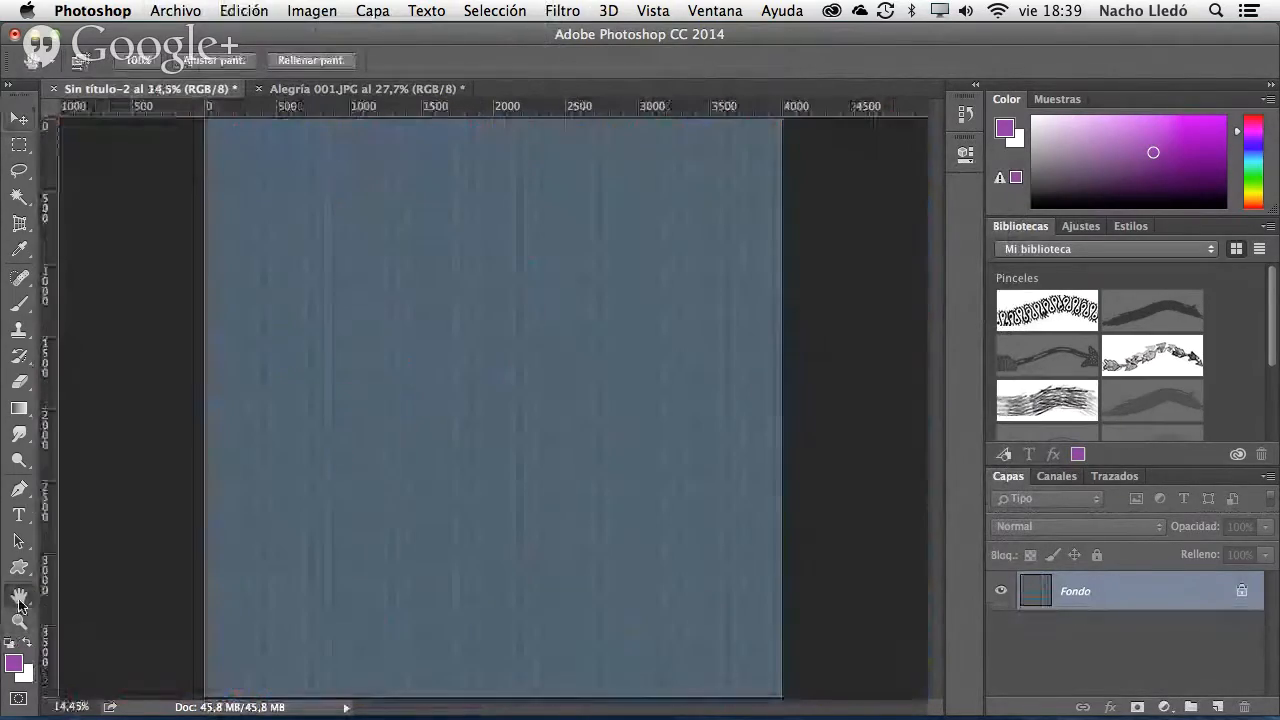
double_click(19, 622)
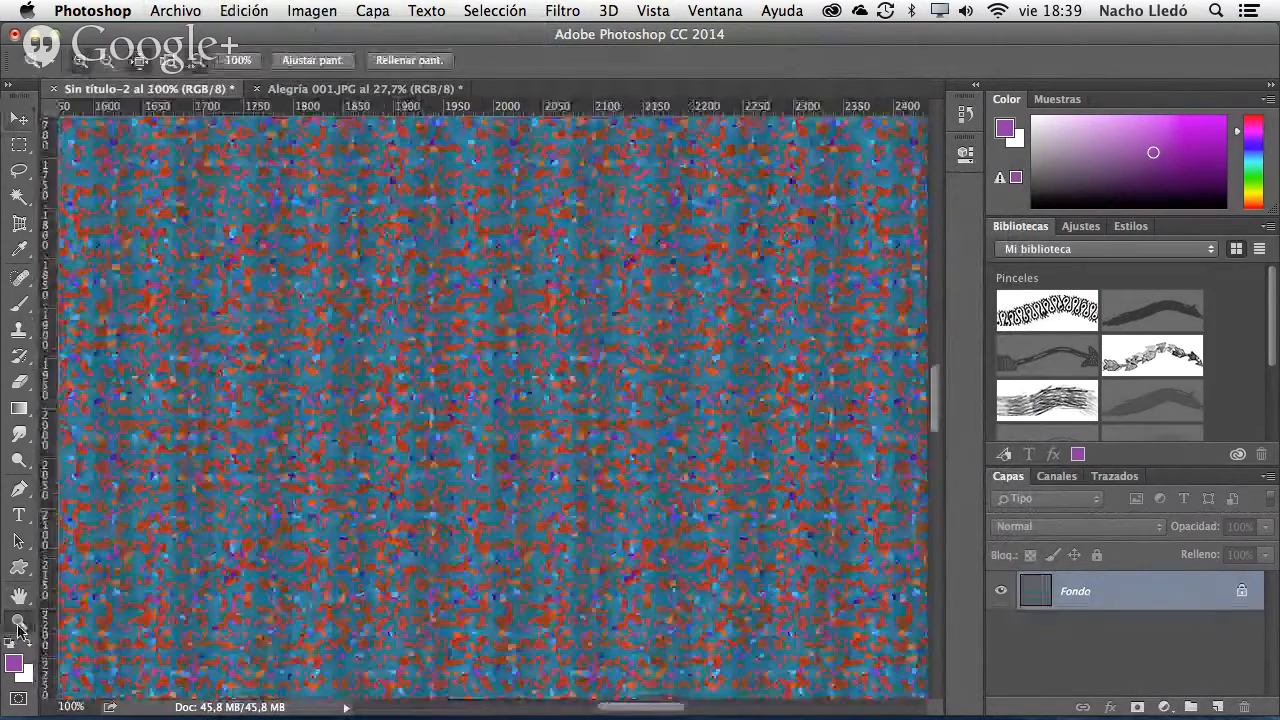
click(252, 8)
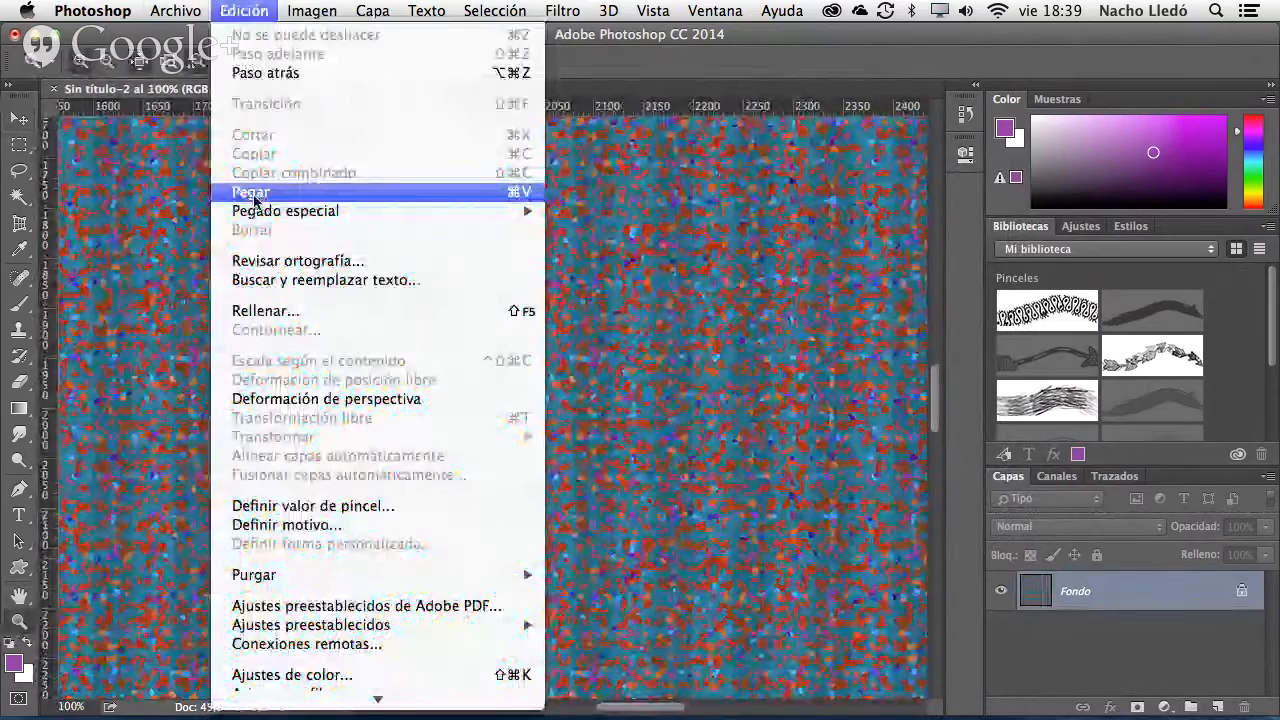
click(294, 314)
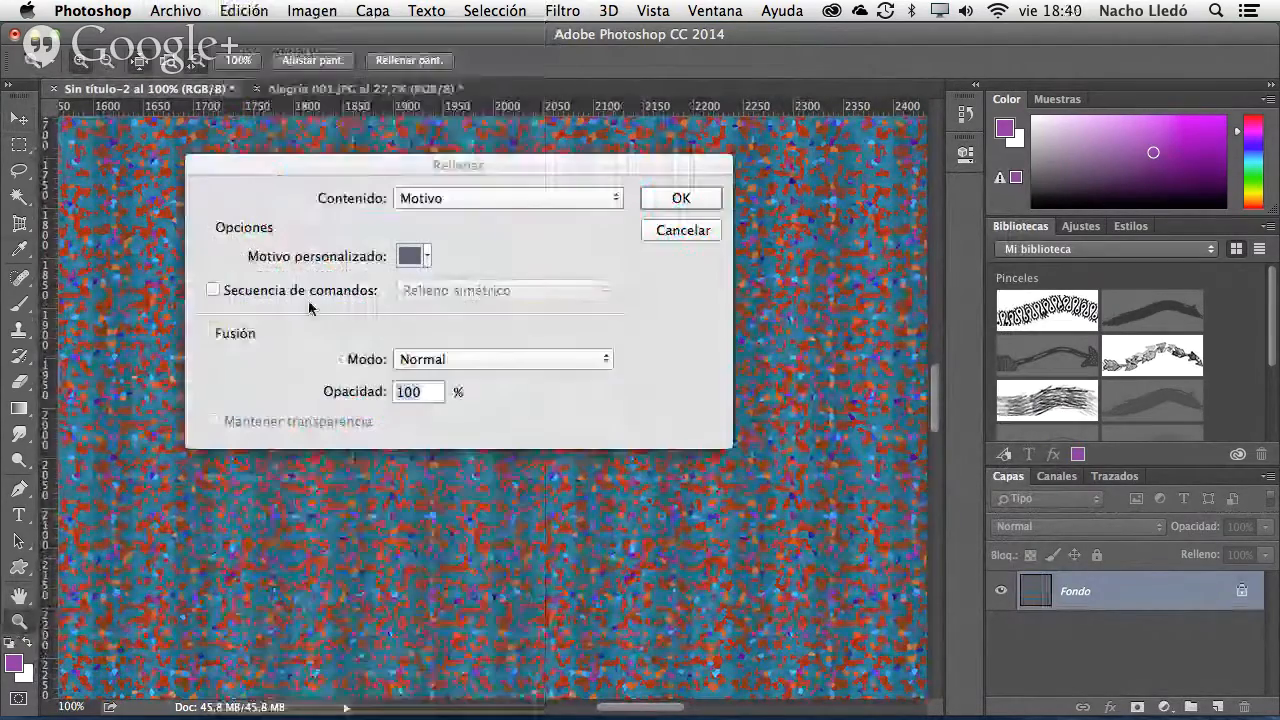
click(473, 199)
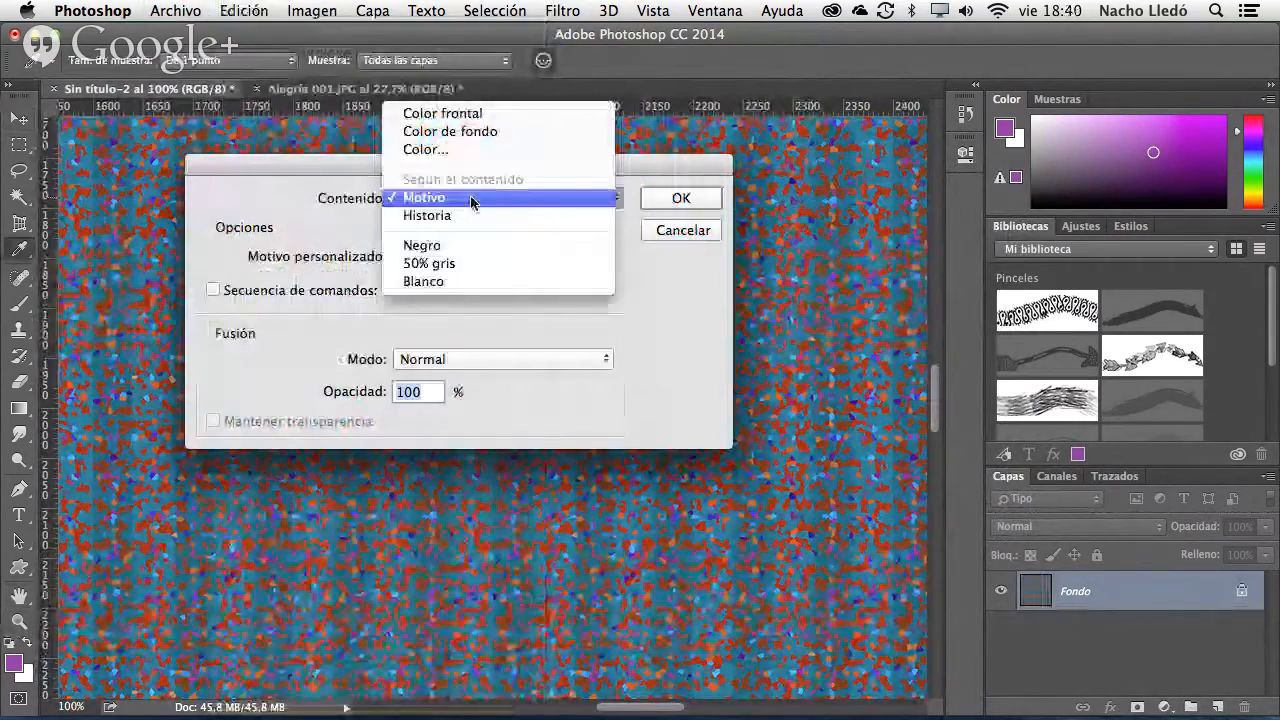
- Fill the Fondo layer with the custom pattern of purple roses and red spots
click(473, 199)
click(411, 256)
click(343, 393)
click(660, 199)
click(666, 201)
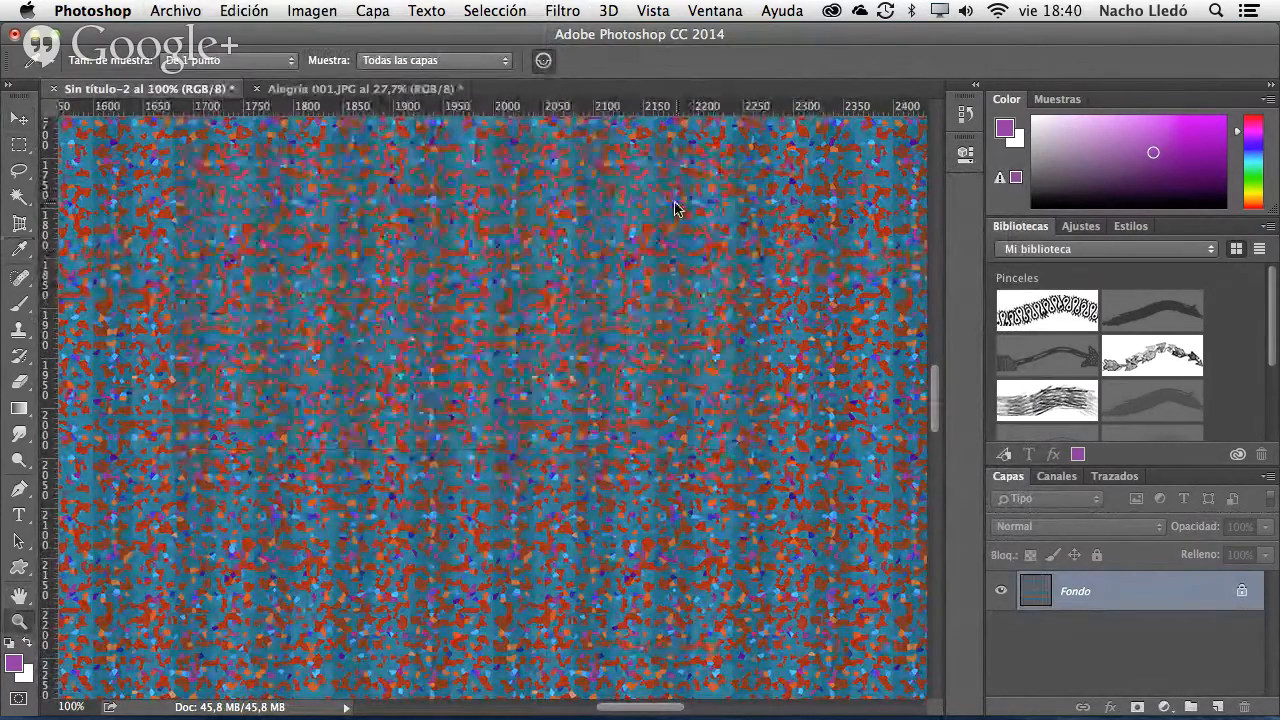
- Examine the rose pattern fill across the whole canvas and up close for visible seams between the repeated tiles
scroll(446, 444, down, 10)
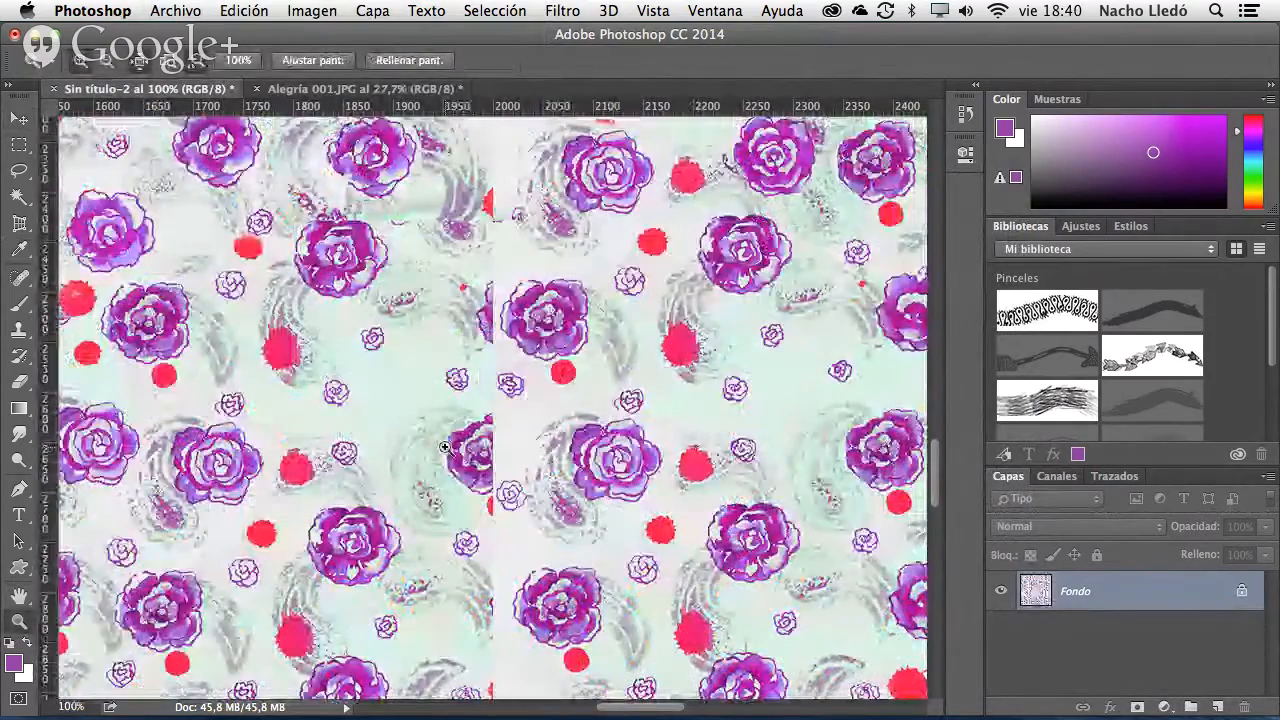
scroll(444, 447, down, 5)
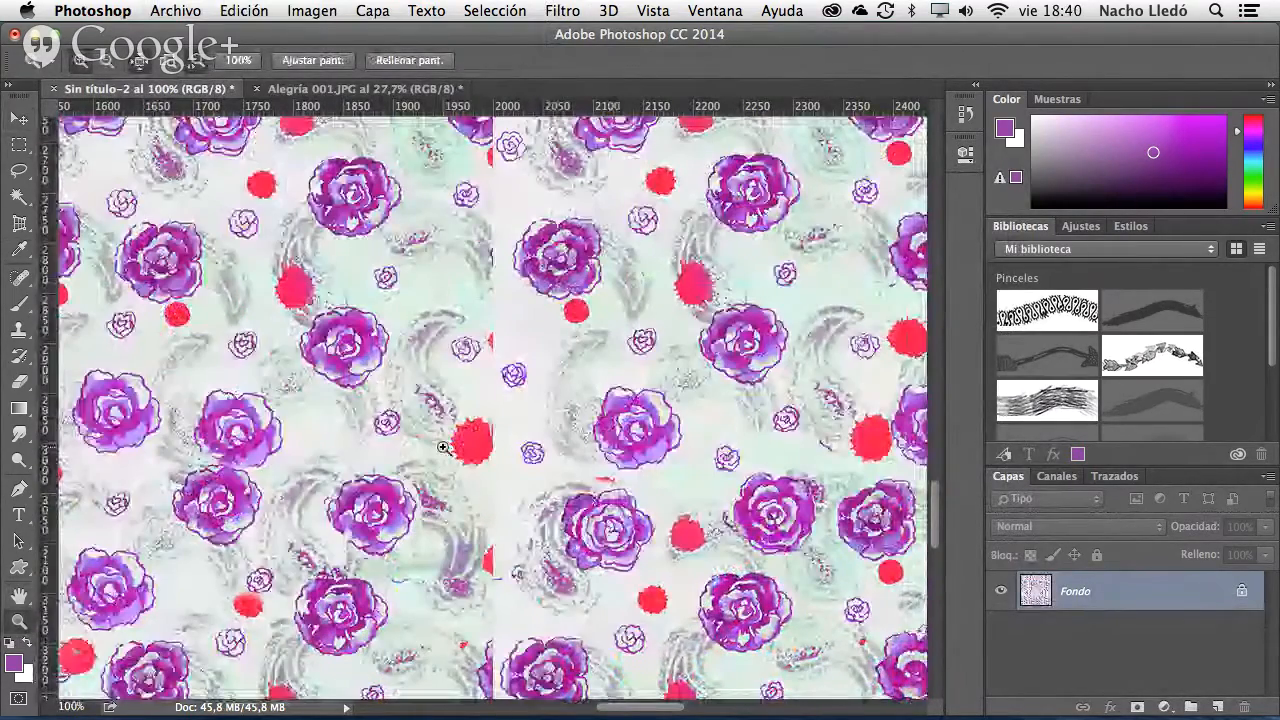
scroll(444, 447, down, 5)
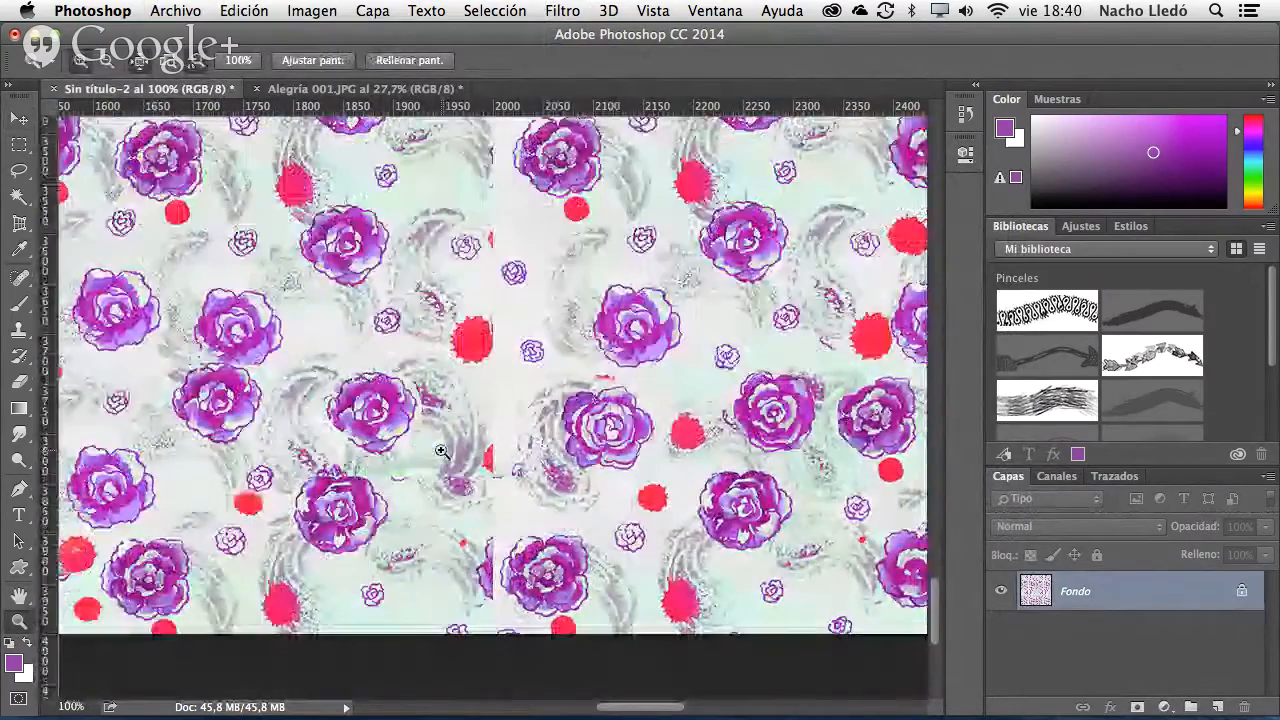
scroll(443, 455, down, 2)
scroll(443, 455, down, 4)
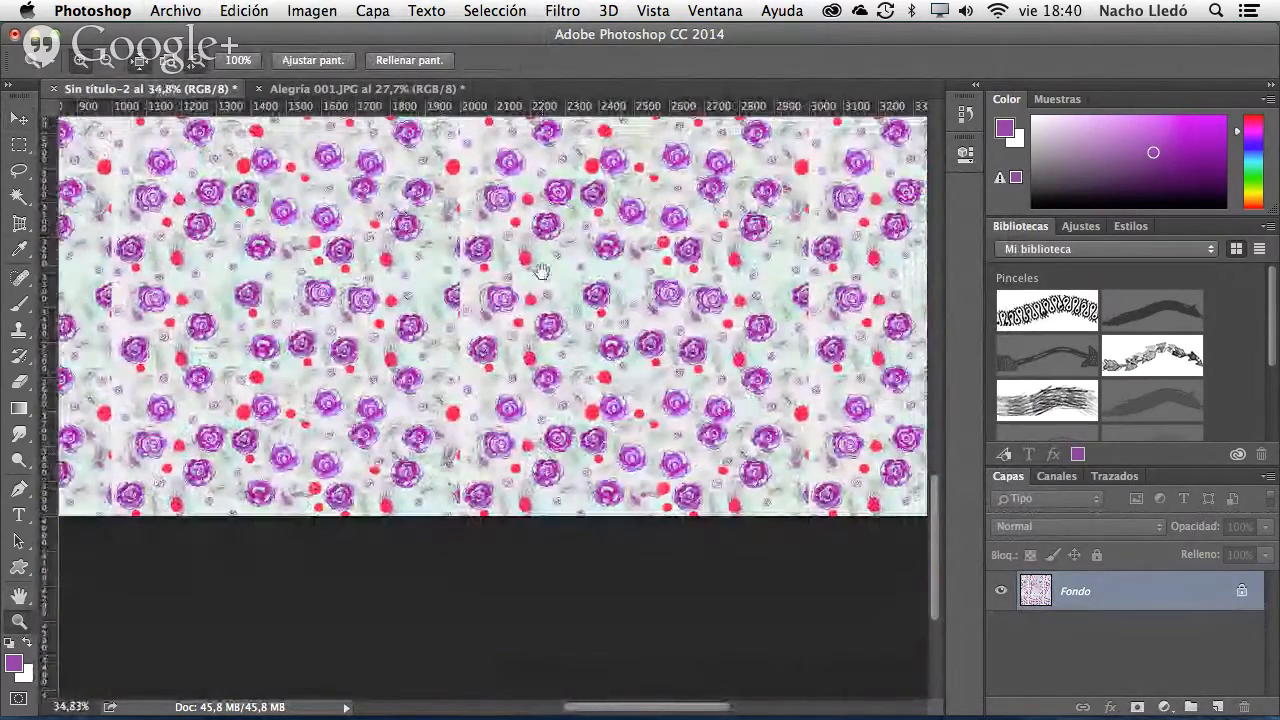
scroll(541, 271, up, 5)
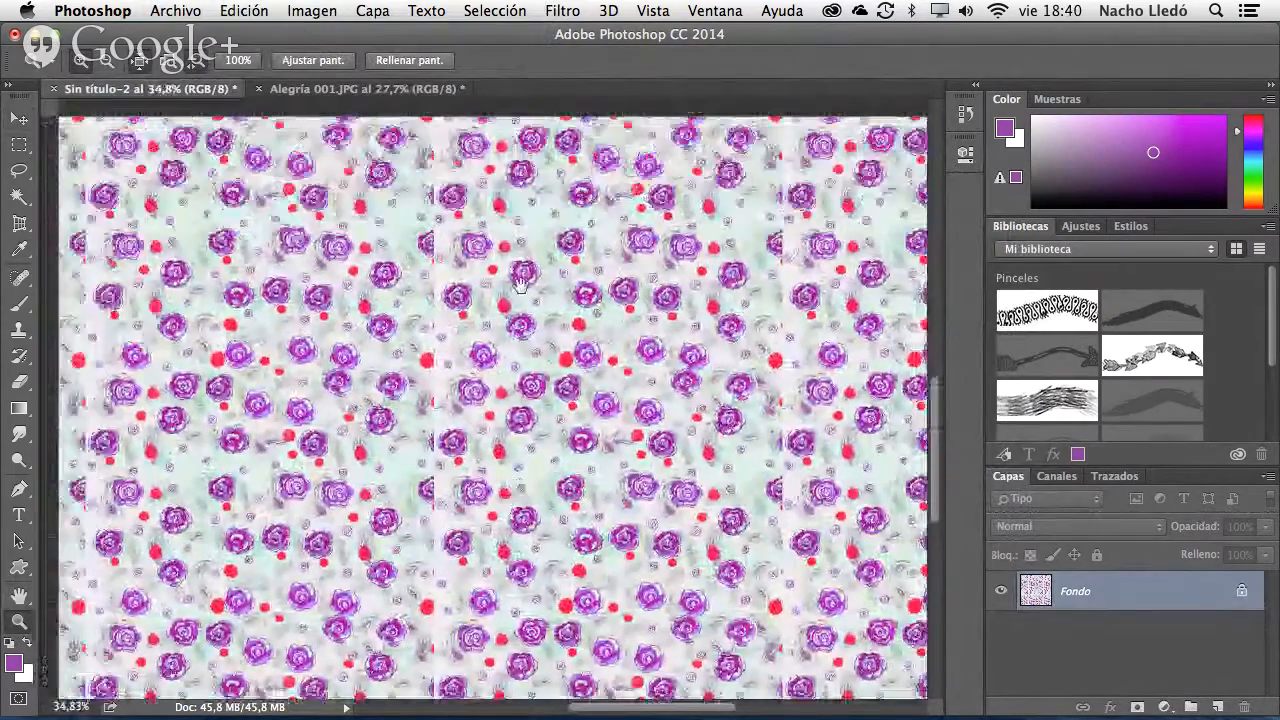
key(ctrl+r)
drag(518, 285, 439, 398)
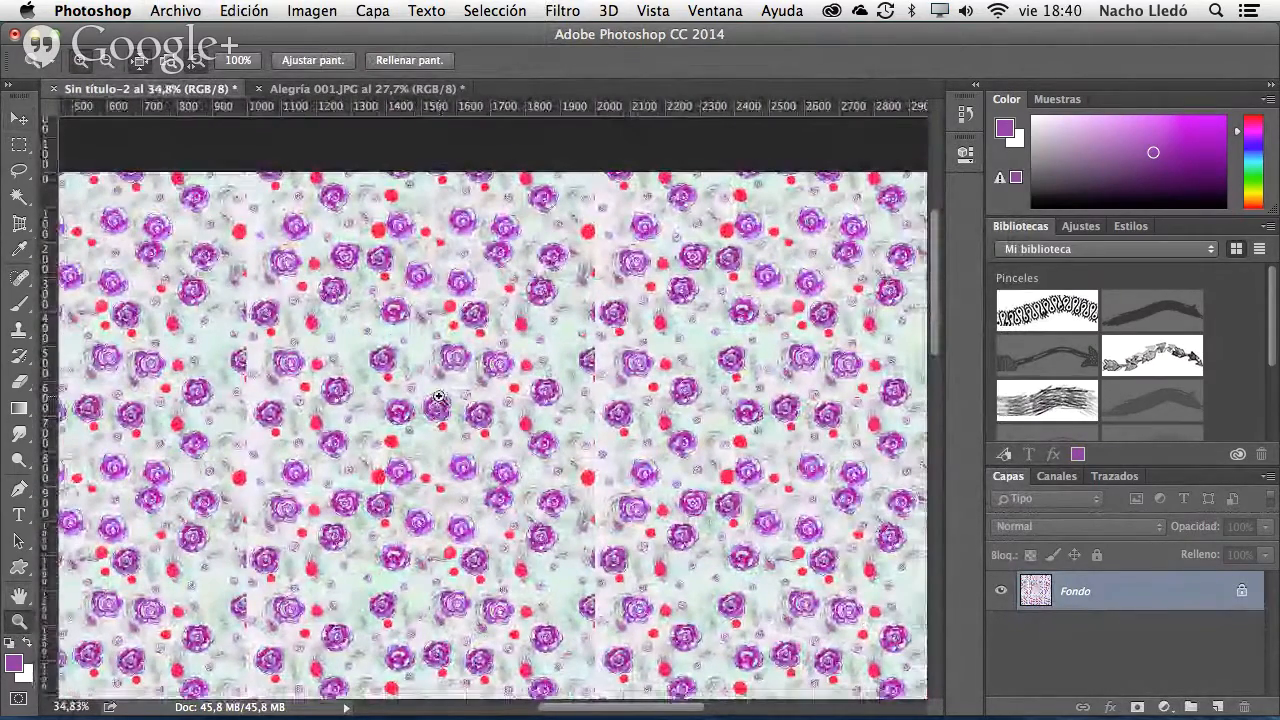
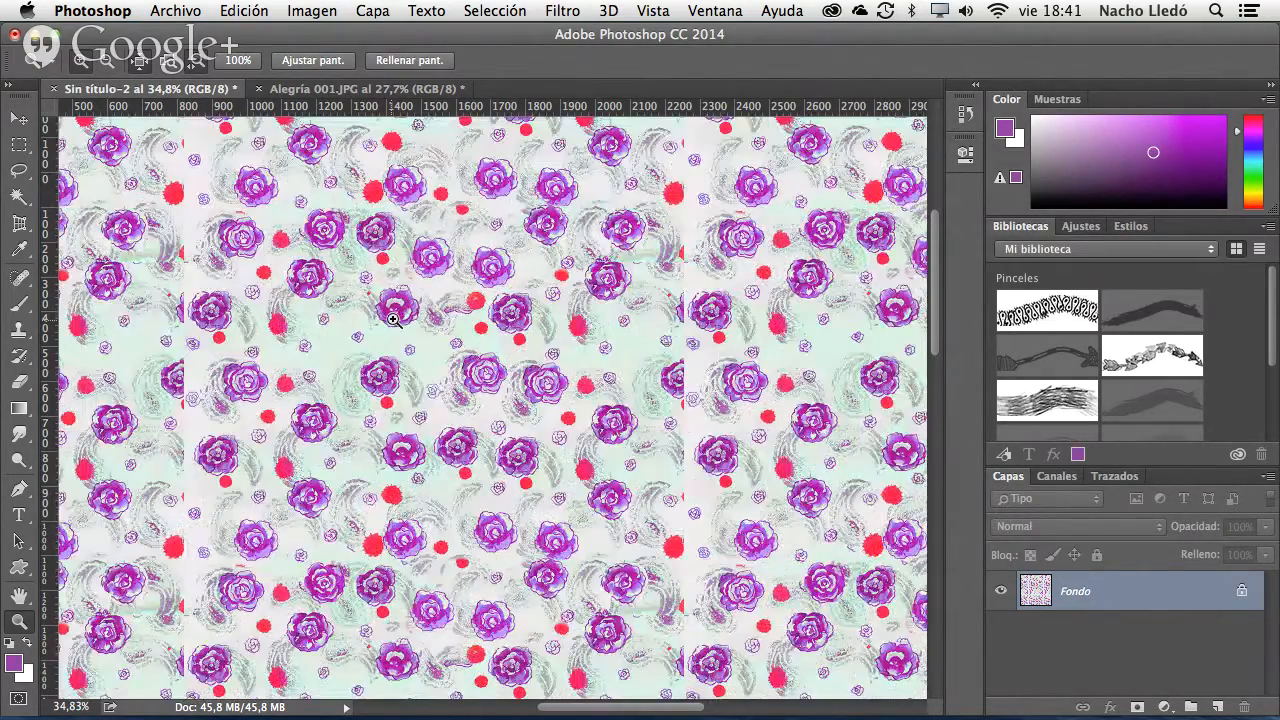
drag(393, 319, 470, 365)
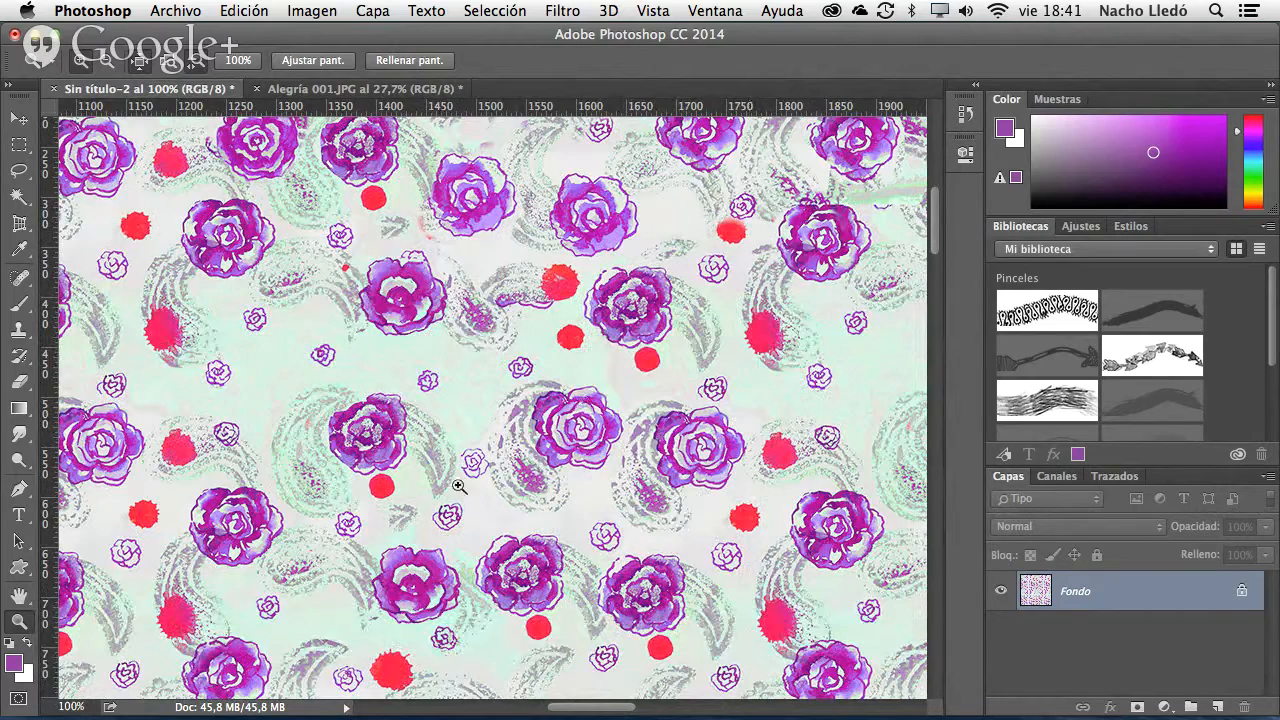
- Select one purple rose in the pattern with a freehand Lasso outline and copy it
click(20, 170)
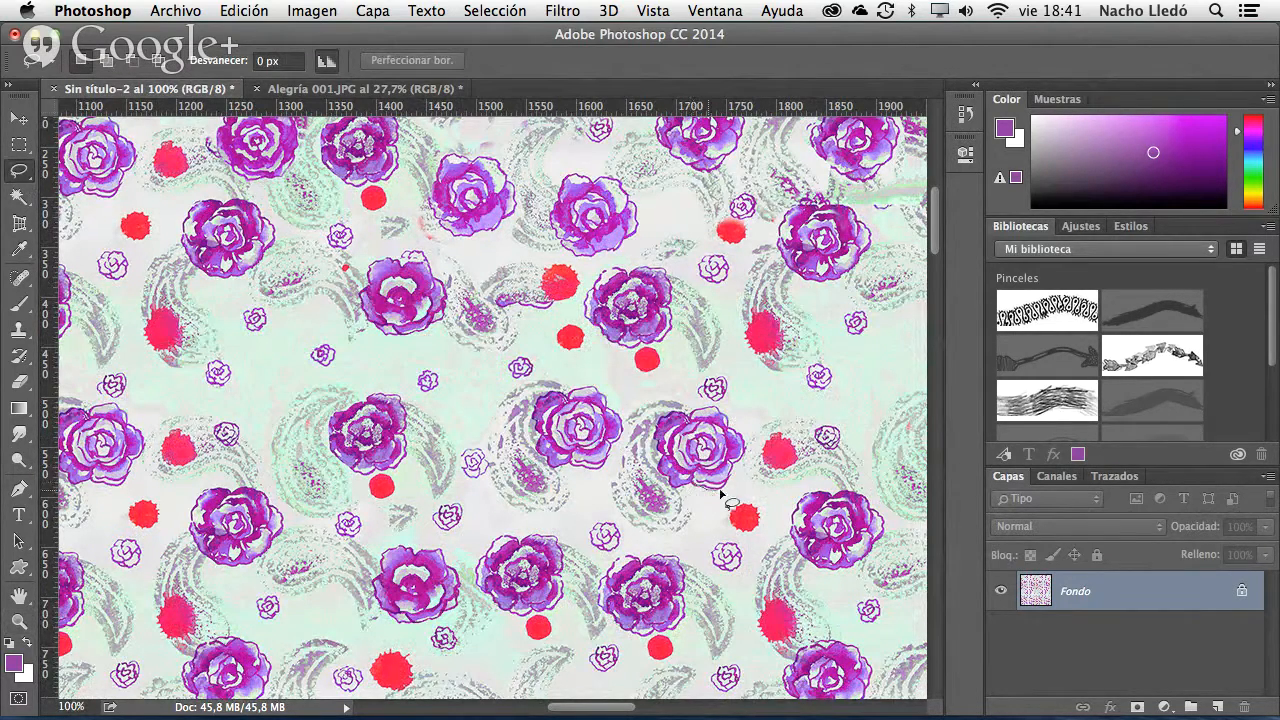
mouse_move(740, 463)
mouse_down()
mouse_move(748, 438)
mouse_move(727, 412)
mouse_move(673, 413)
mouse_move(650, 455)
mouse_move(694, 496)
mouse_up()
key(super+c)
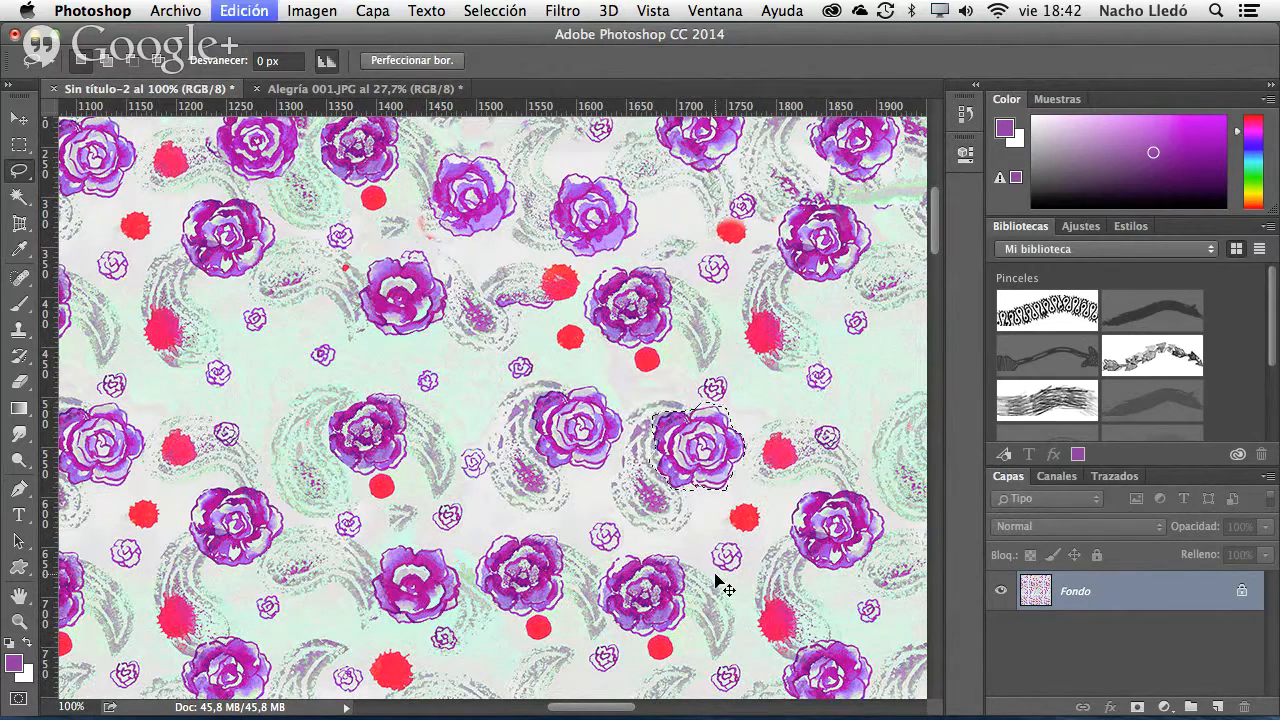
- Sample the pattern's pale green background as the foreground colour with the Eyedropper
click(18, 254)
click(782, 496)
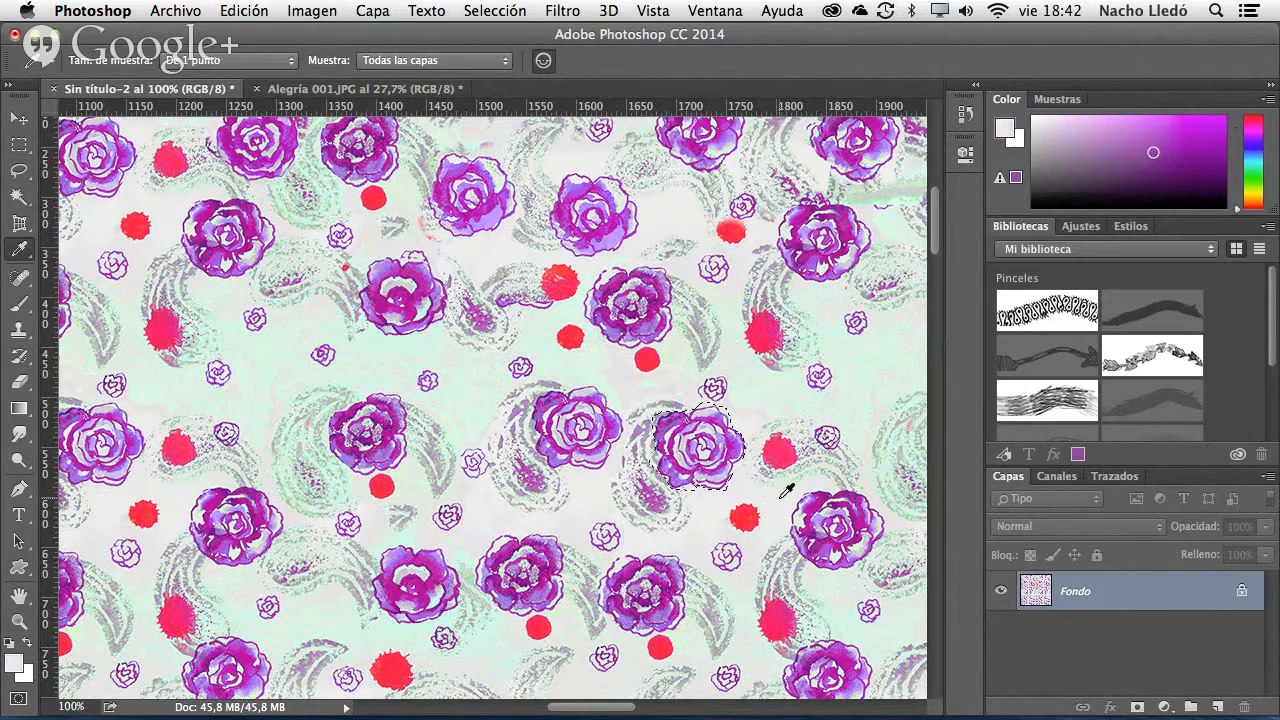
click(487, 406)
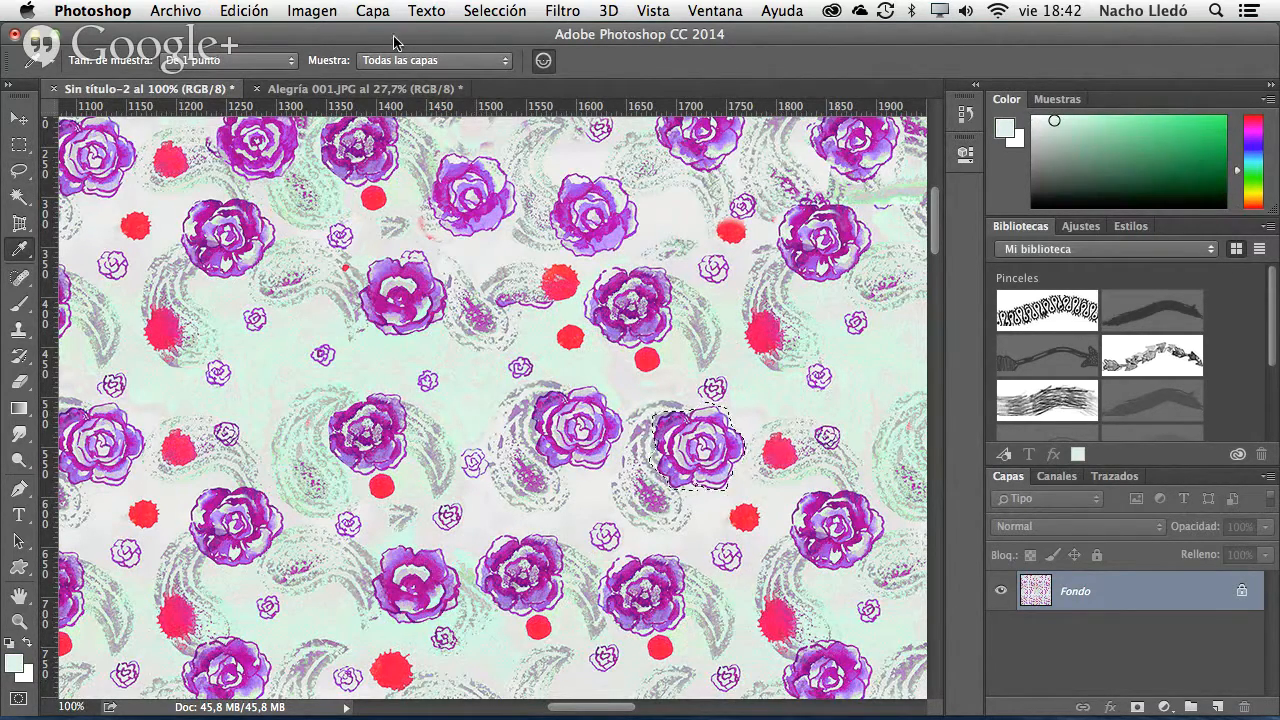
click(354, 90)
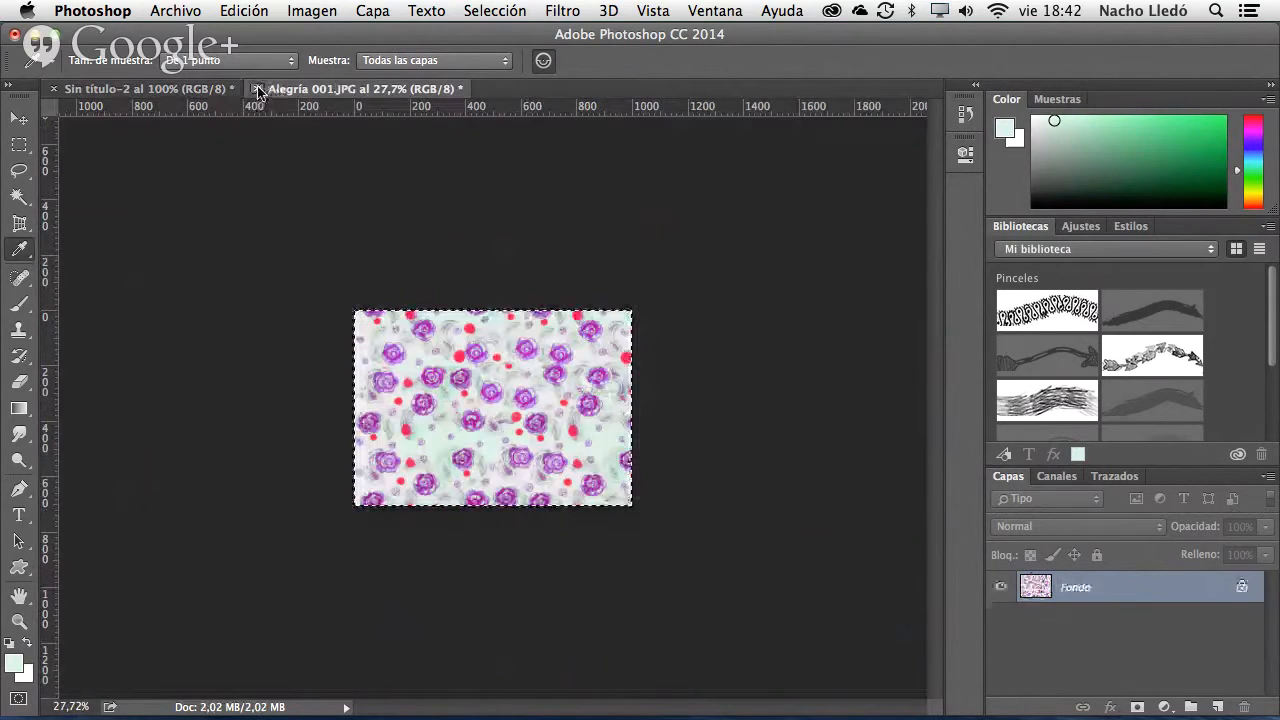
click(256, 89)
click(710, 281)
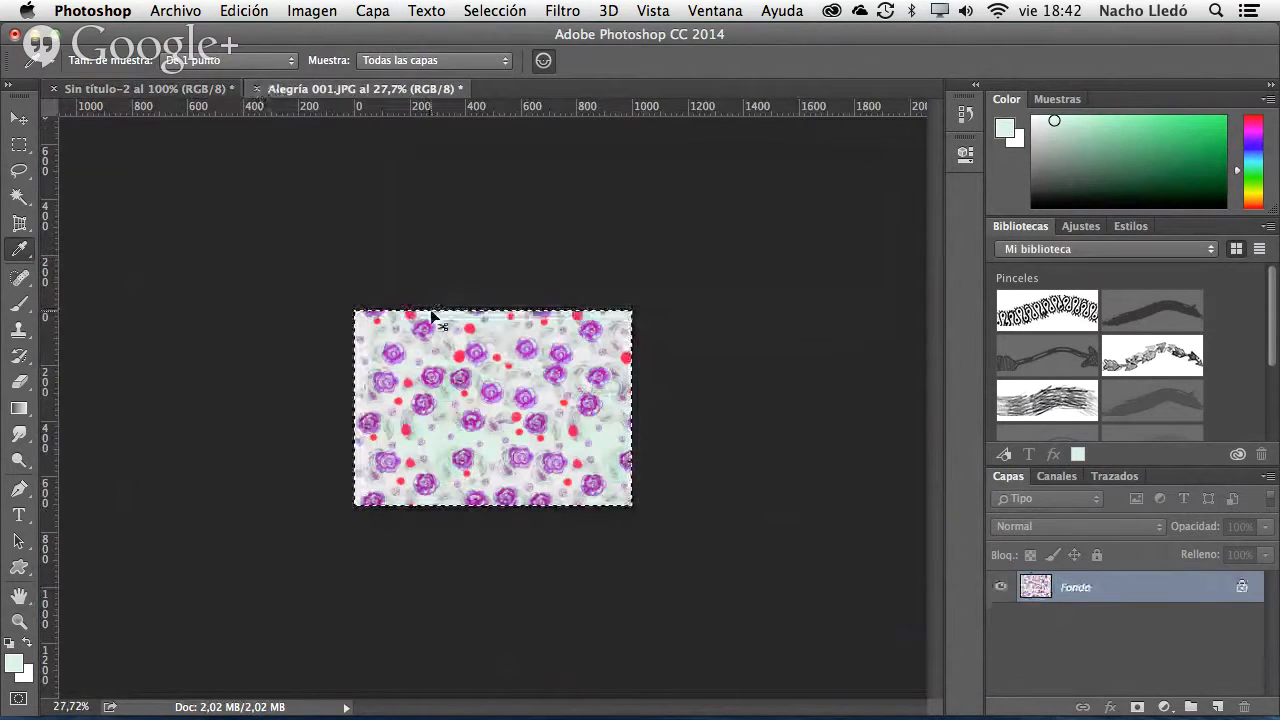
- Create a new blank document 200 pixels wide and 200 pixels high
key(super+n)
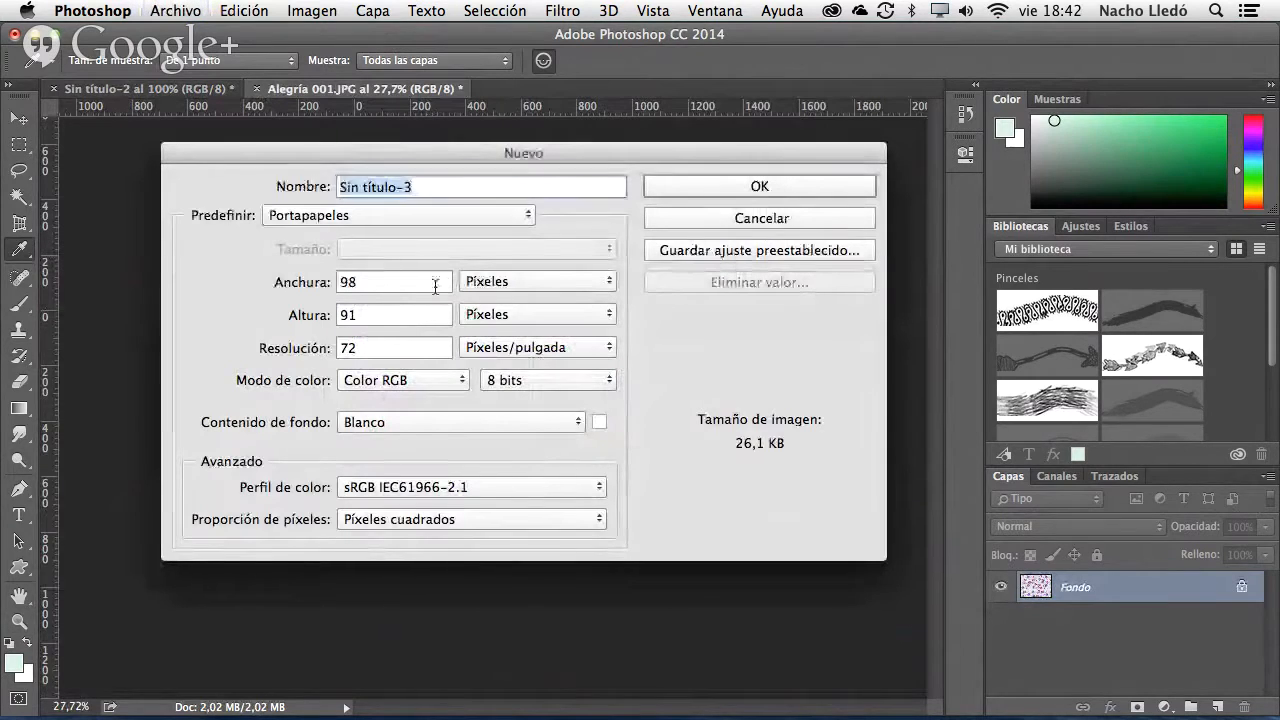
click(350, 282)
double_click(350, 282)
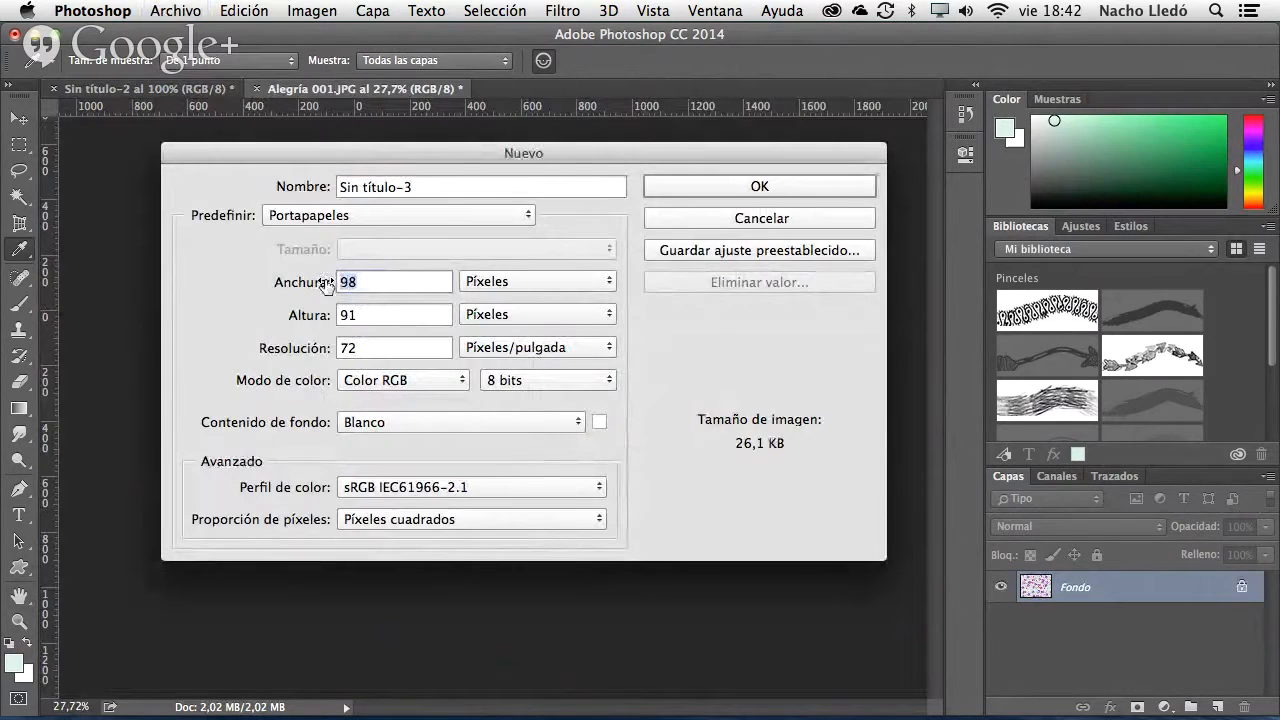
text(200)
key(Tab)
text(200)
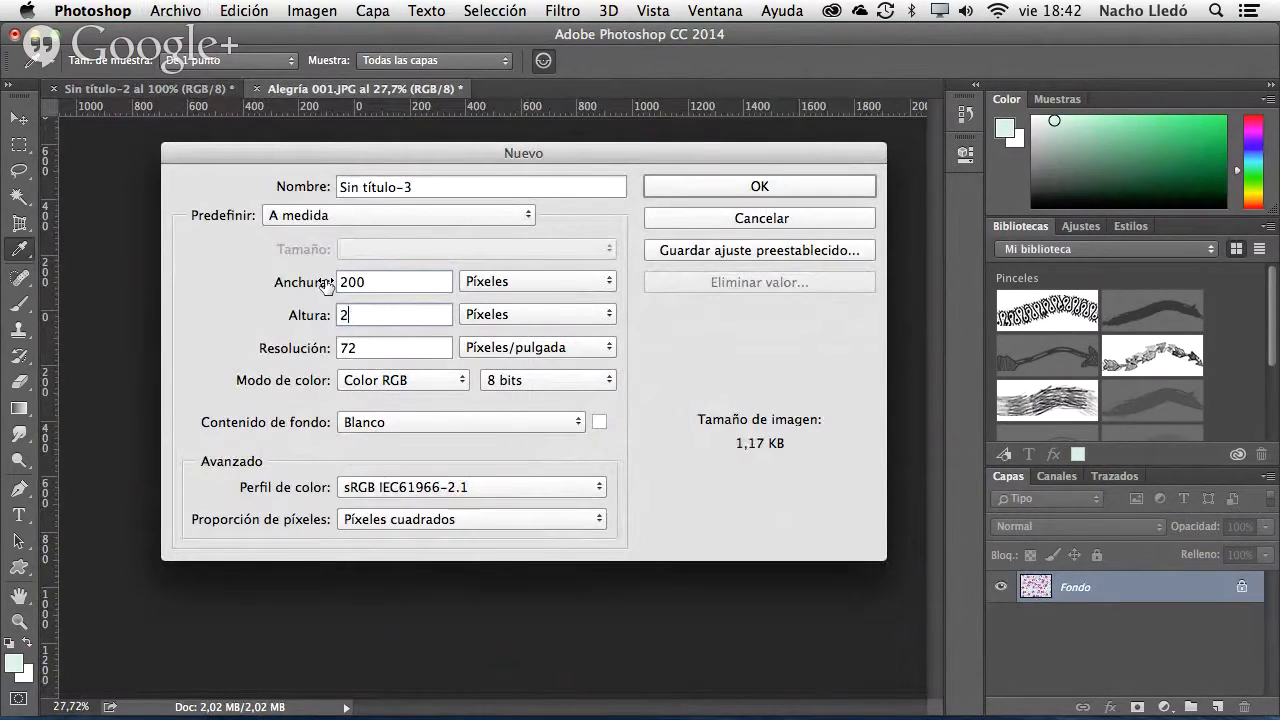
key(Return)
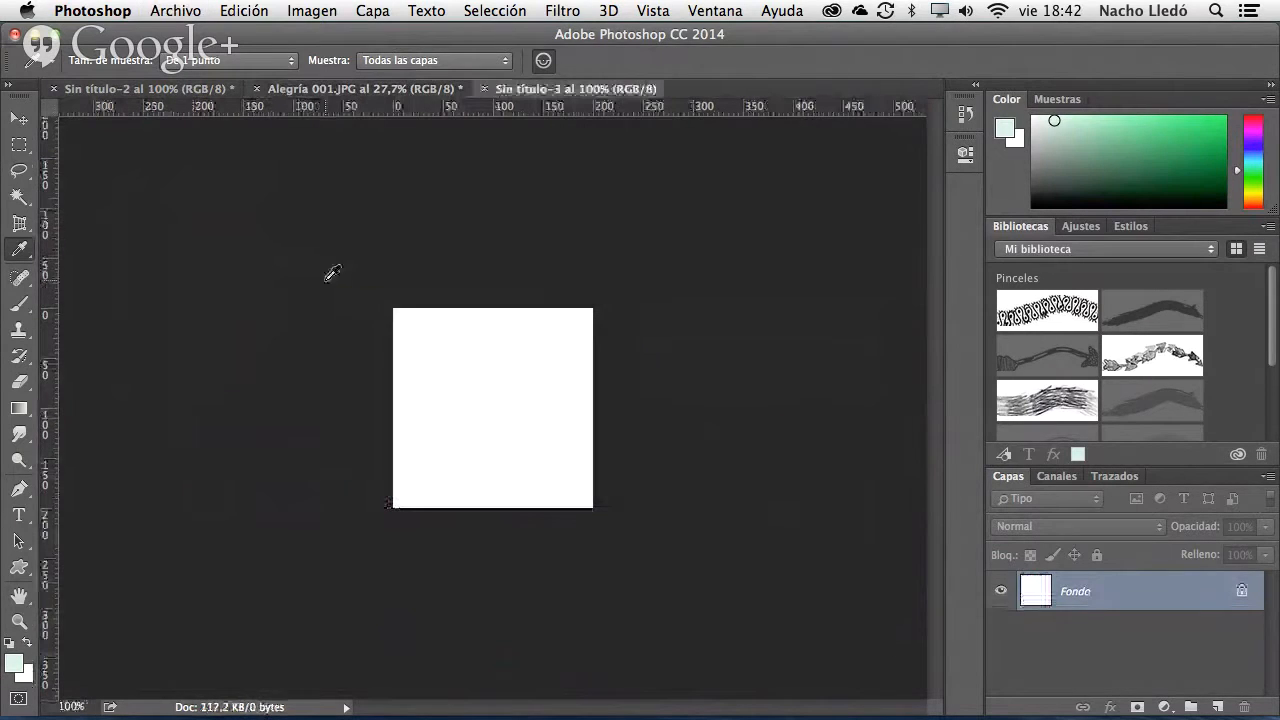
- Paste the copied rose into the new document and position it at the centre of the canvas
key(super+v)
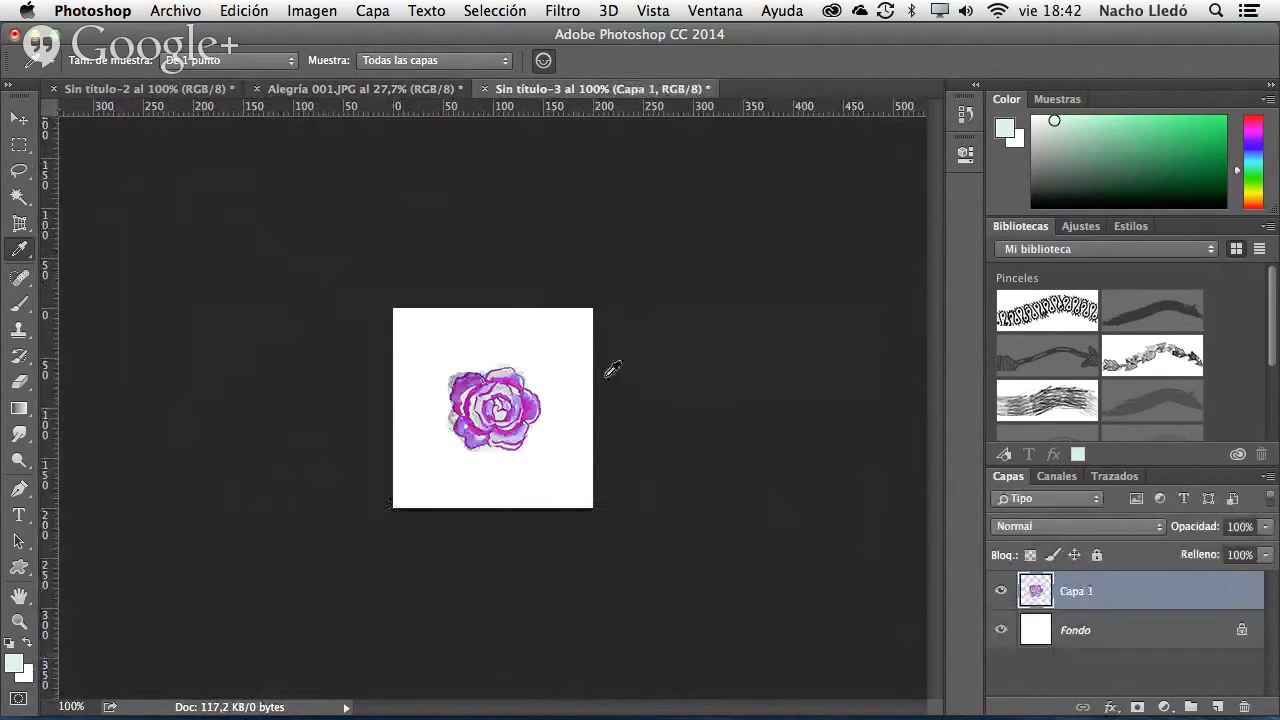
click(18, 120)
drag(508, 434, 512, 414)
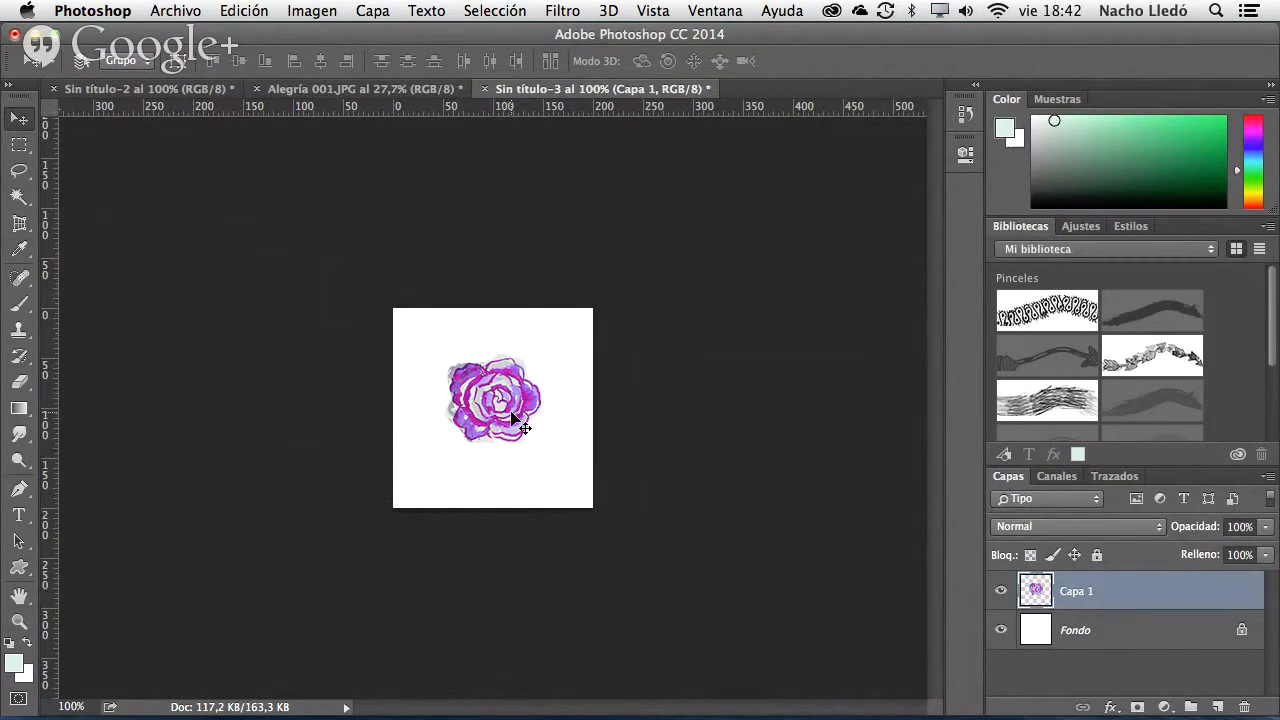
drag(512, 414, 490, 445)
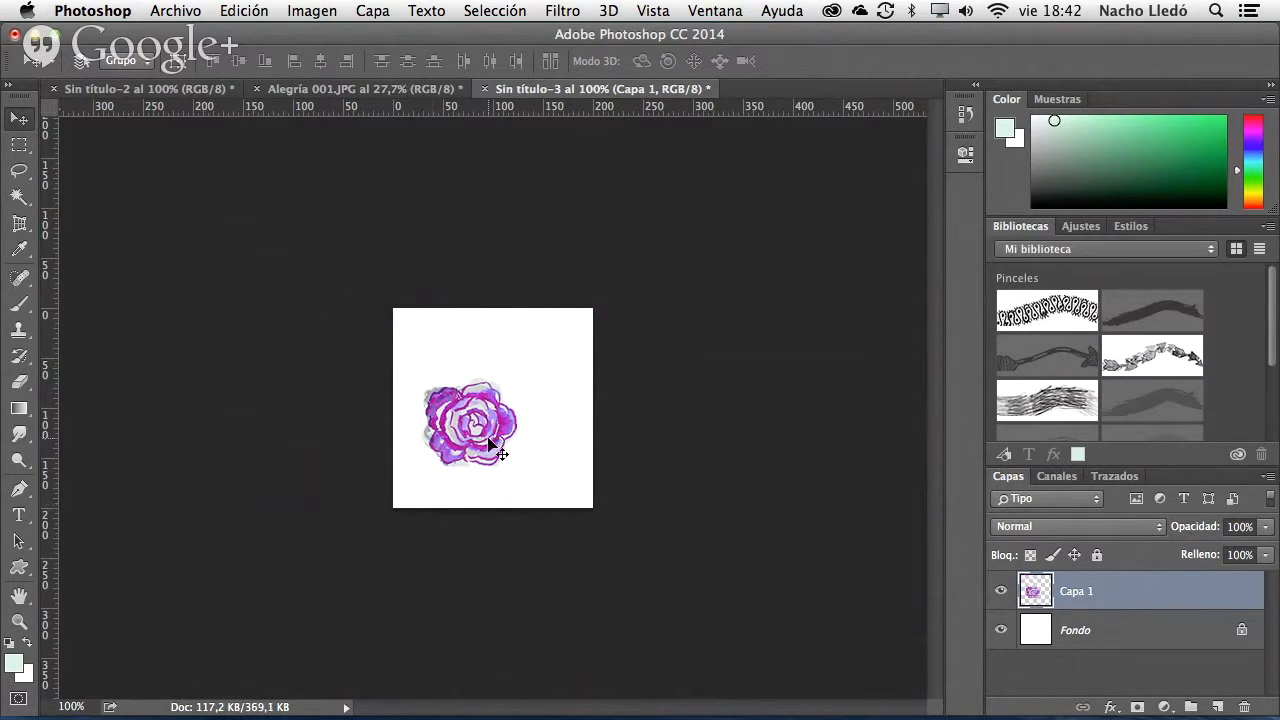
drag(458, 436, 482, 420)
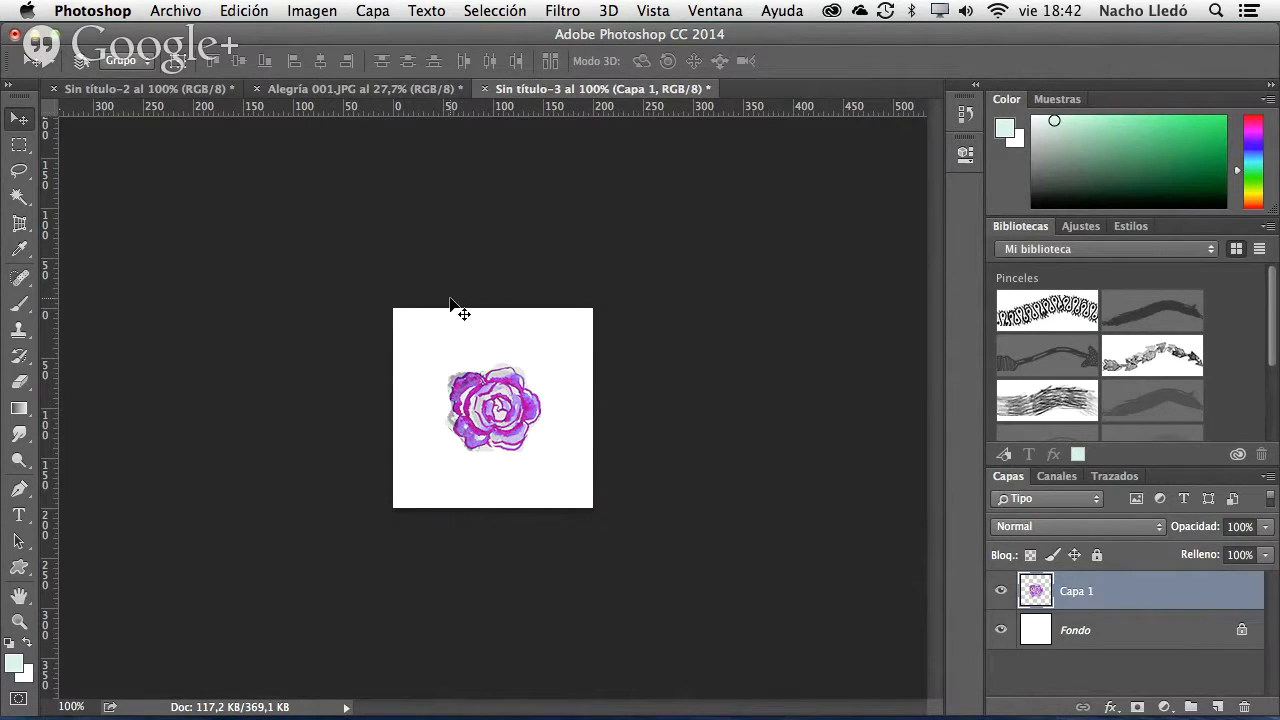
- Select the entire canvas and define the centred rose as a pattern with the suggested name
key(super+a)
click(244, 10)
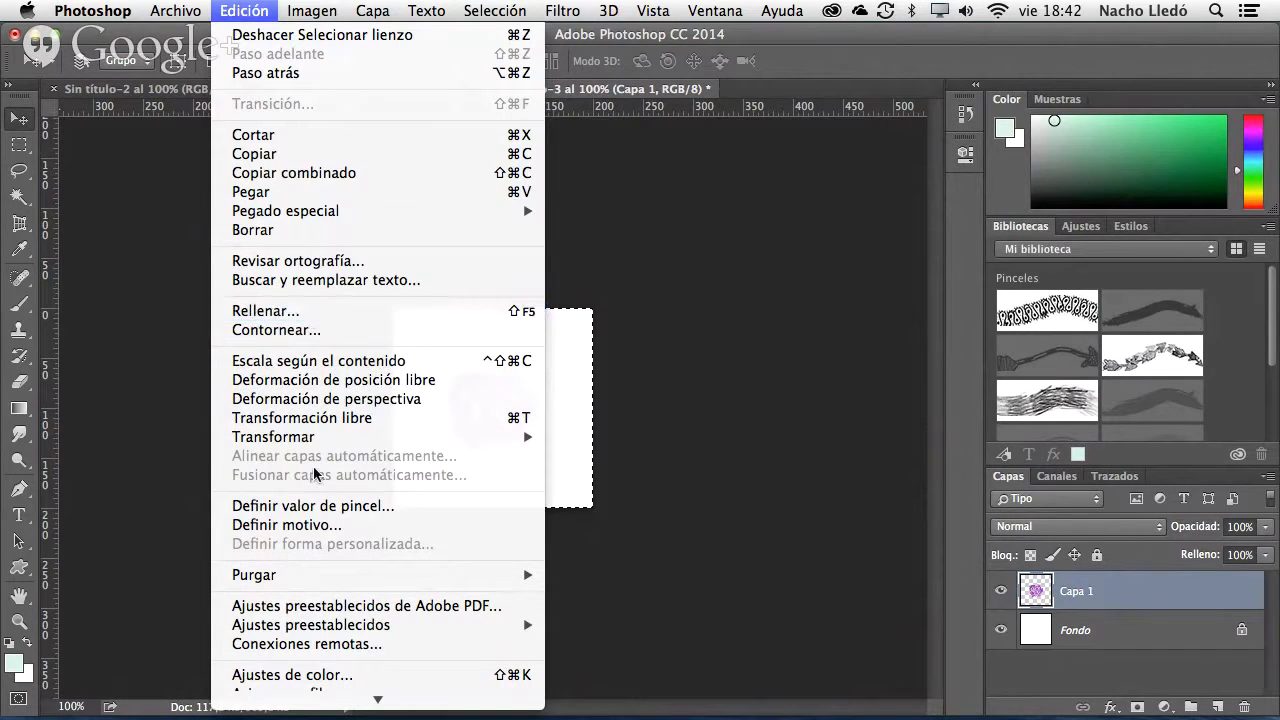
click(305, 526)
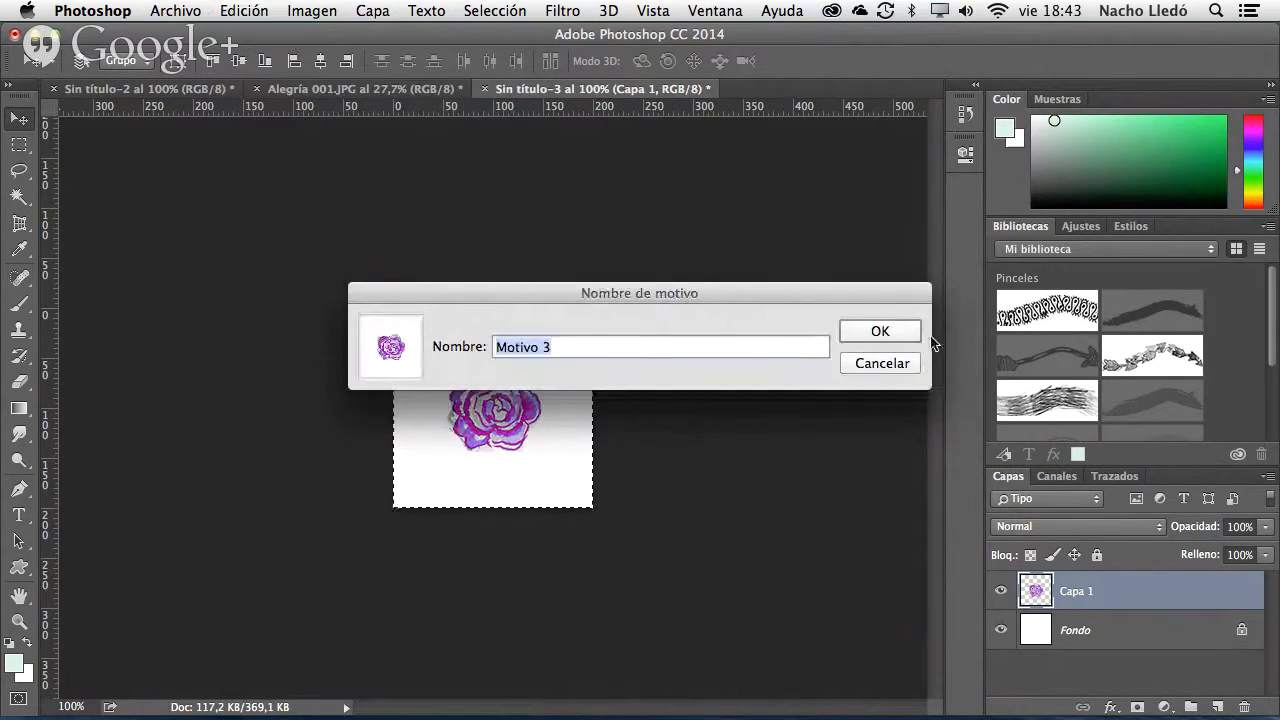
click(871, 324)
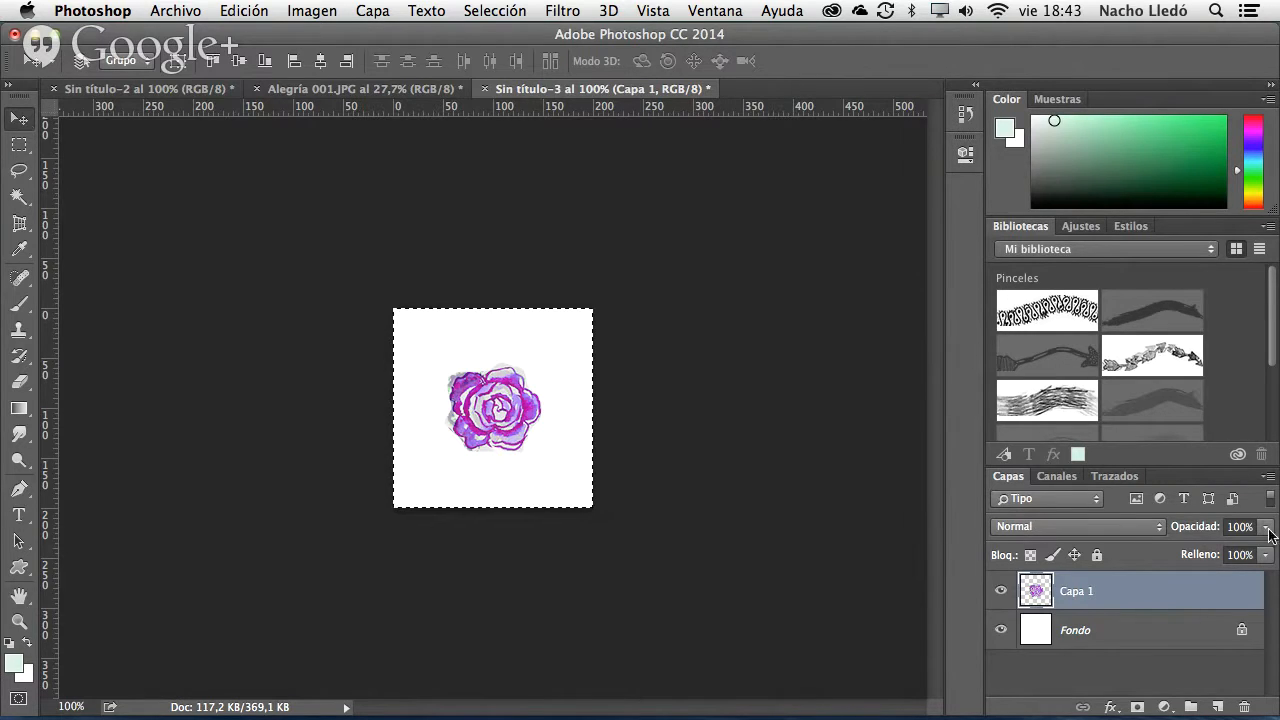
- Flatten the rose image into a single Fondo layer and clear the selection
click(1268, 476)
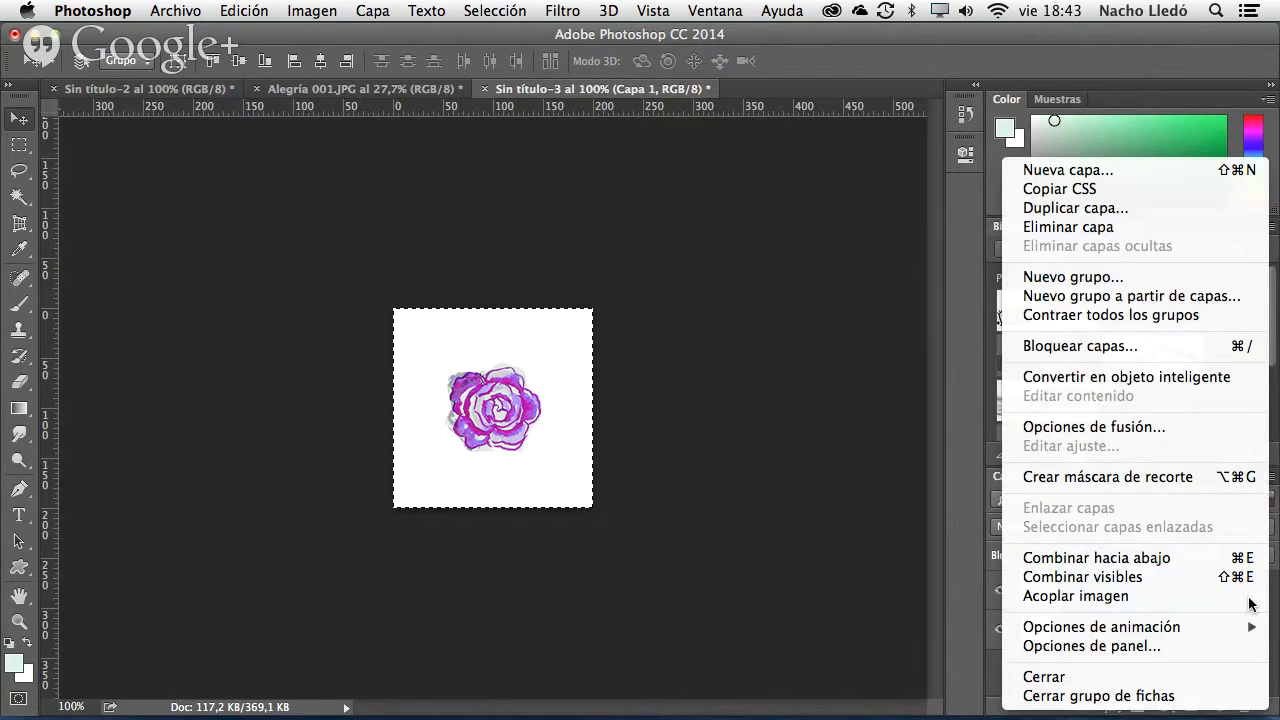
click(1249, 598)
key(super+d)
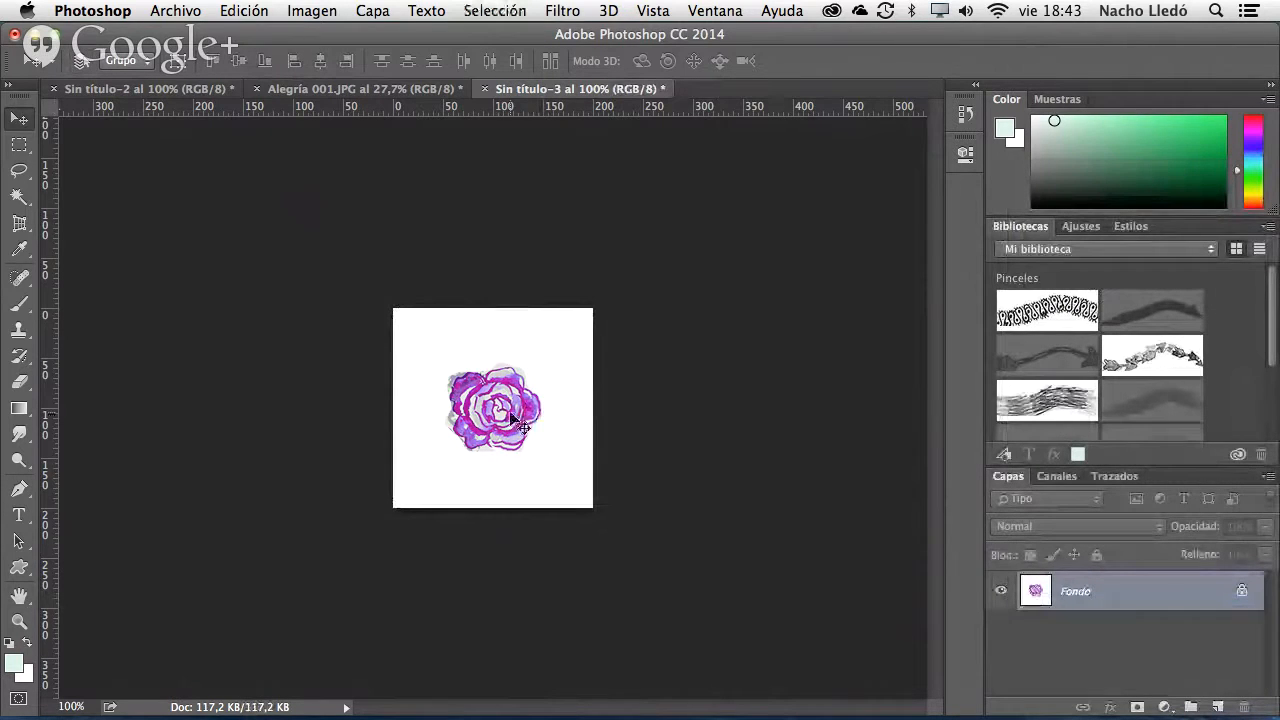
- Apply the Offset filter (Desplazamiento) to the rose image with 100 pixels horizontally and 100 pixels vertically, wrapping around
click(564, 10)
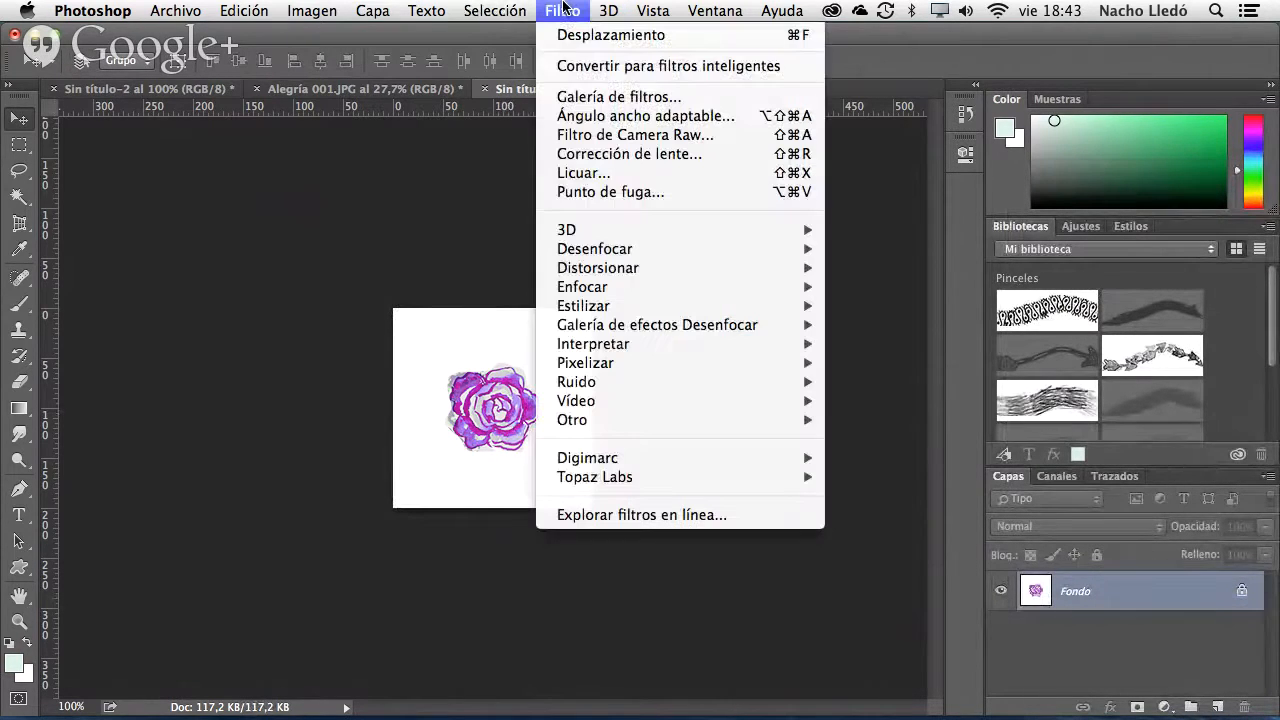
mouse_move(798, 426)
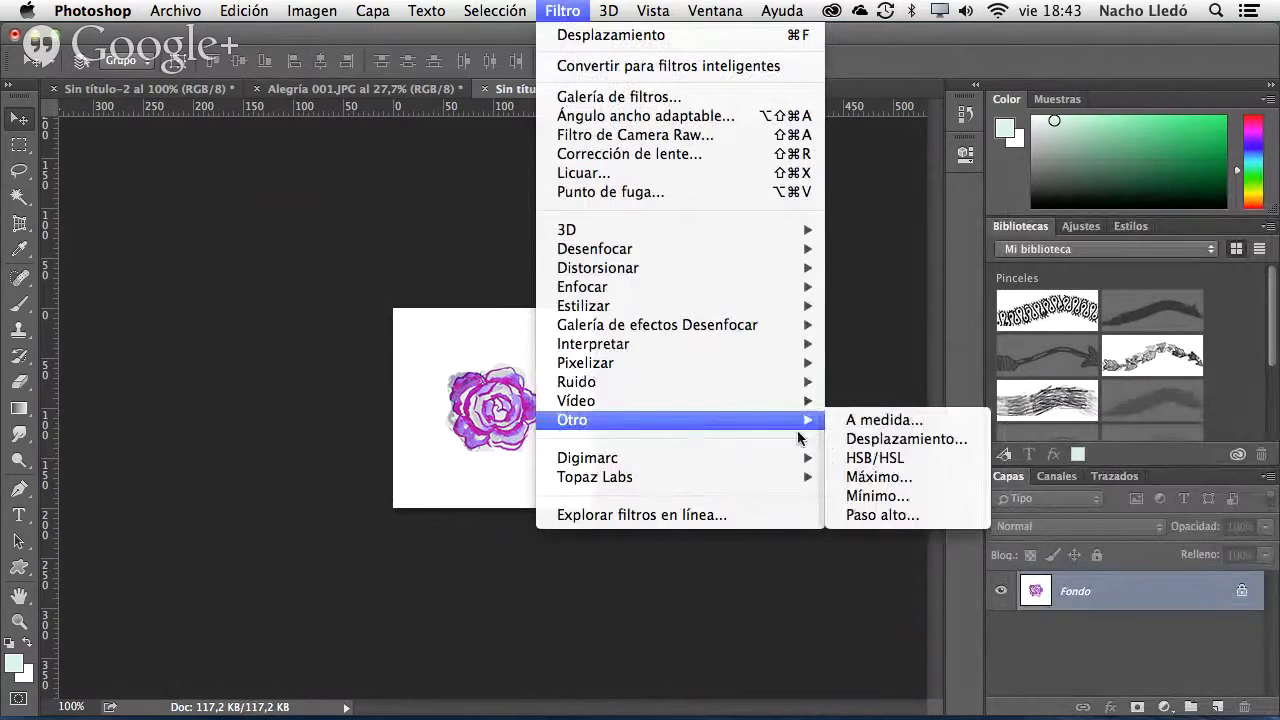
click(857, 444)
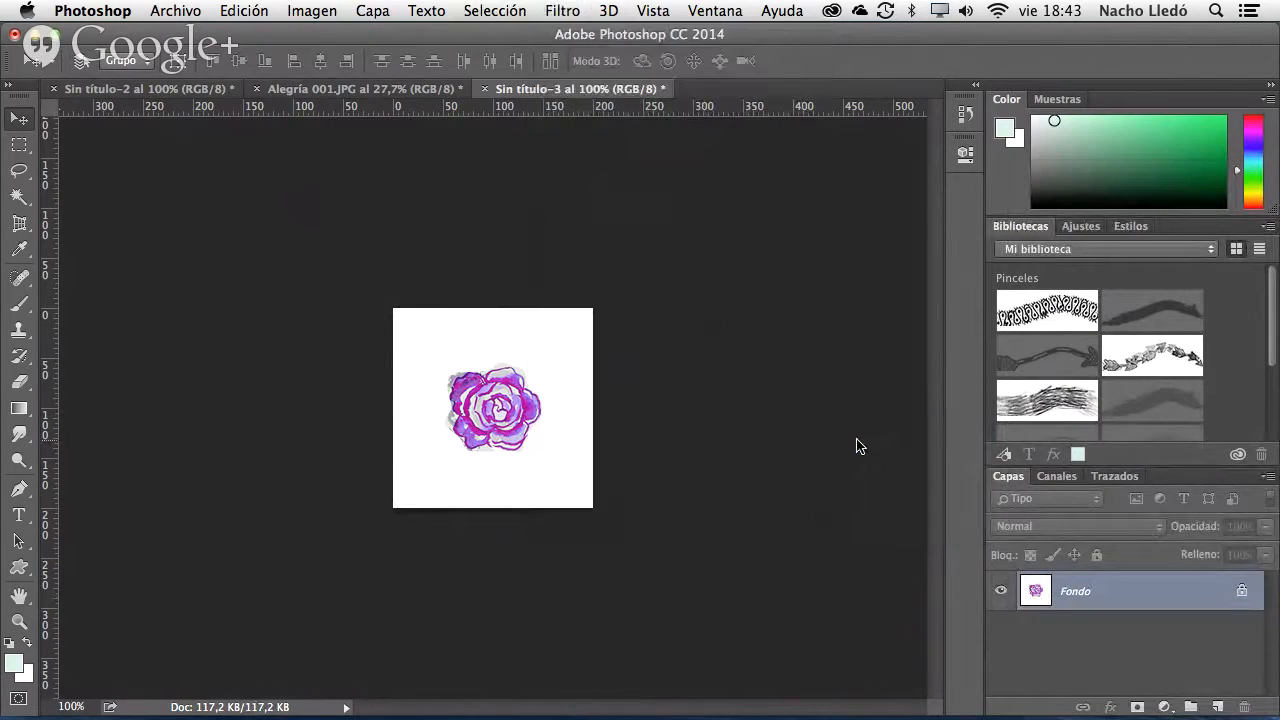
text(100)
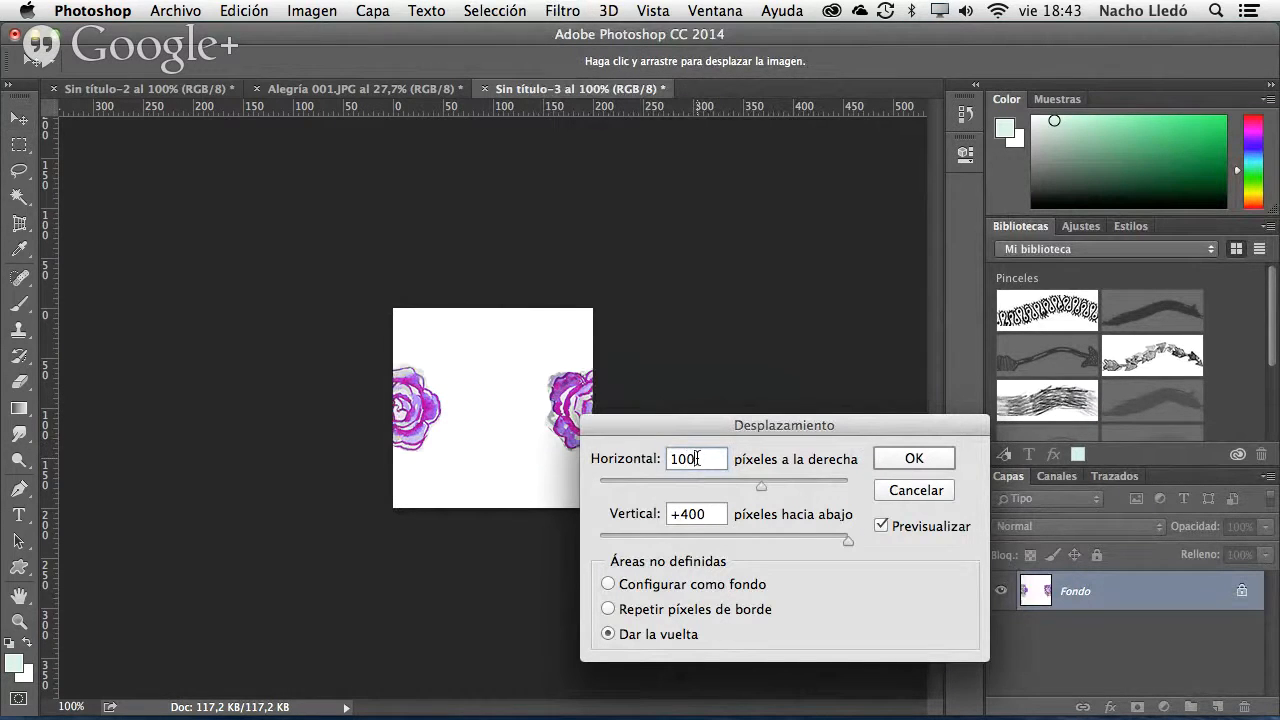
key(Tab)
text(100)
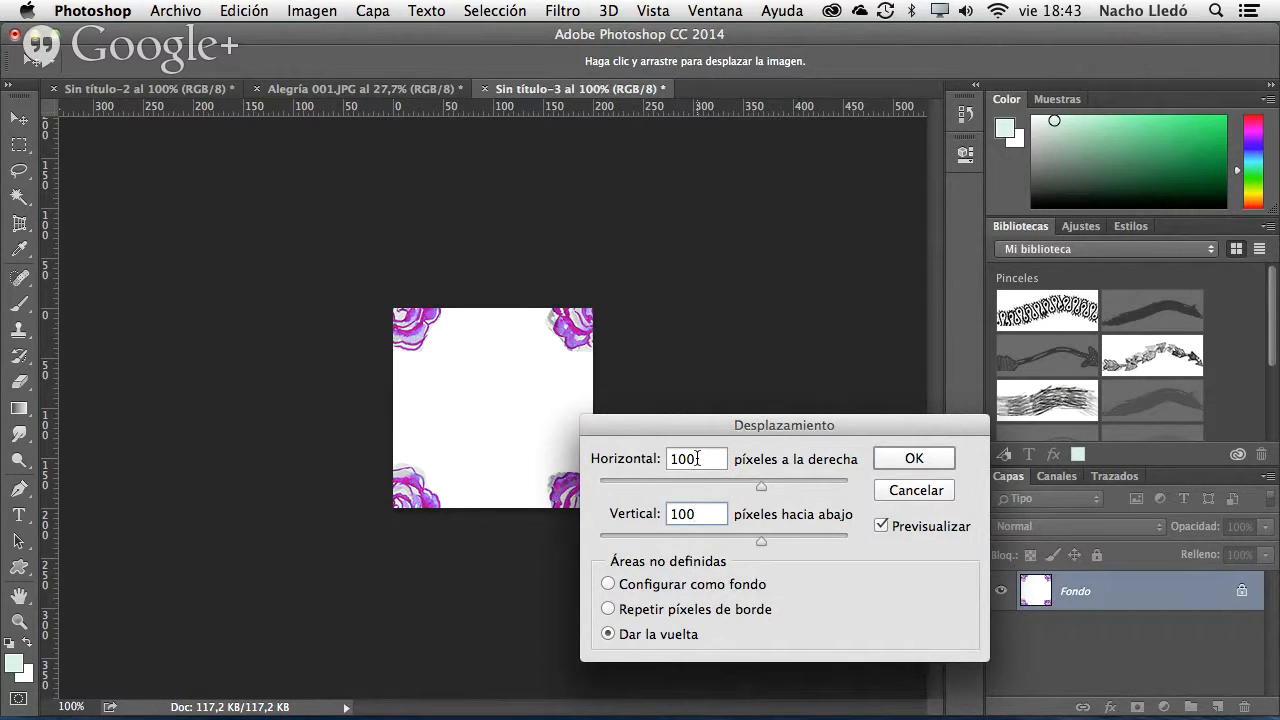
key(Return)
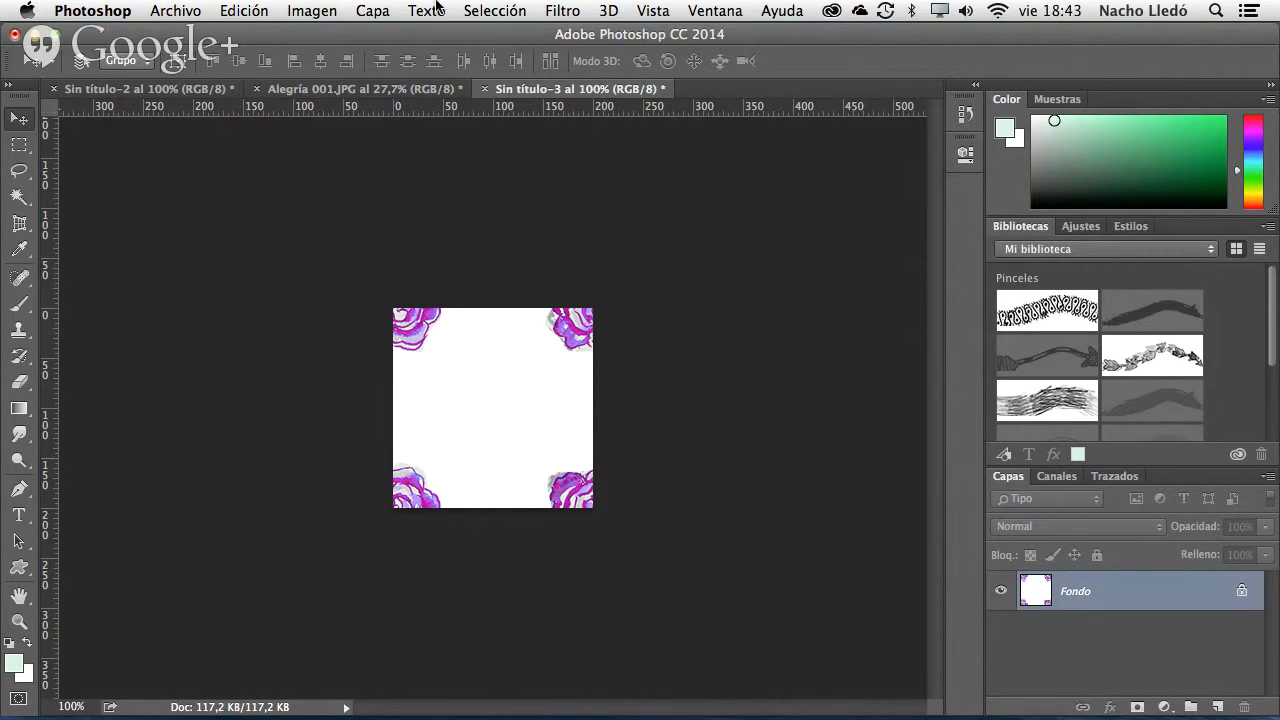
- Paste the copied rose in context at the centre of the offset tile and merge the visible layers
click(243, 8)
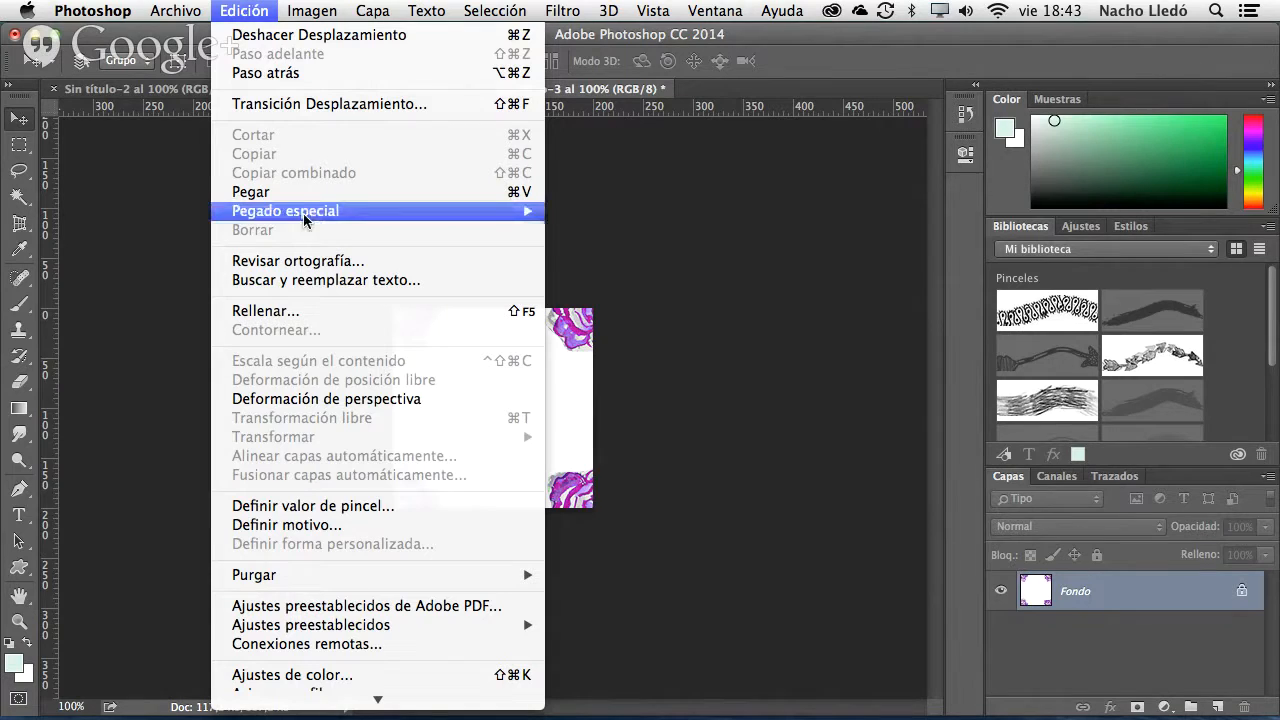
mouse_move(355, 211)
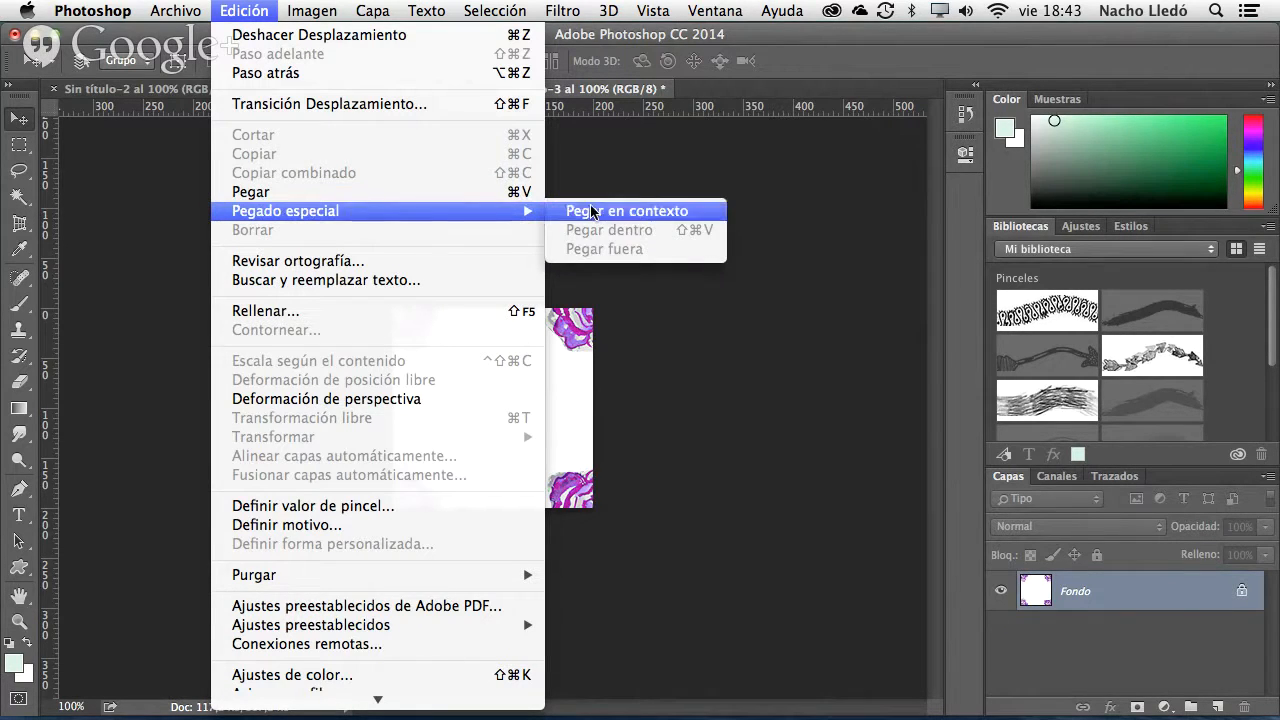
click(632, 212)
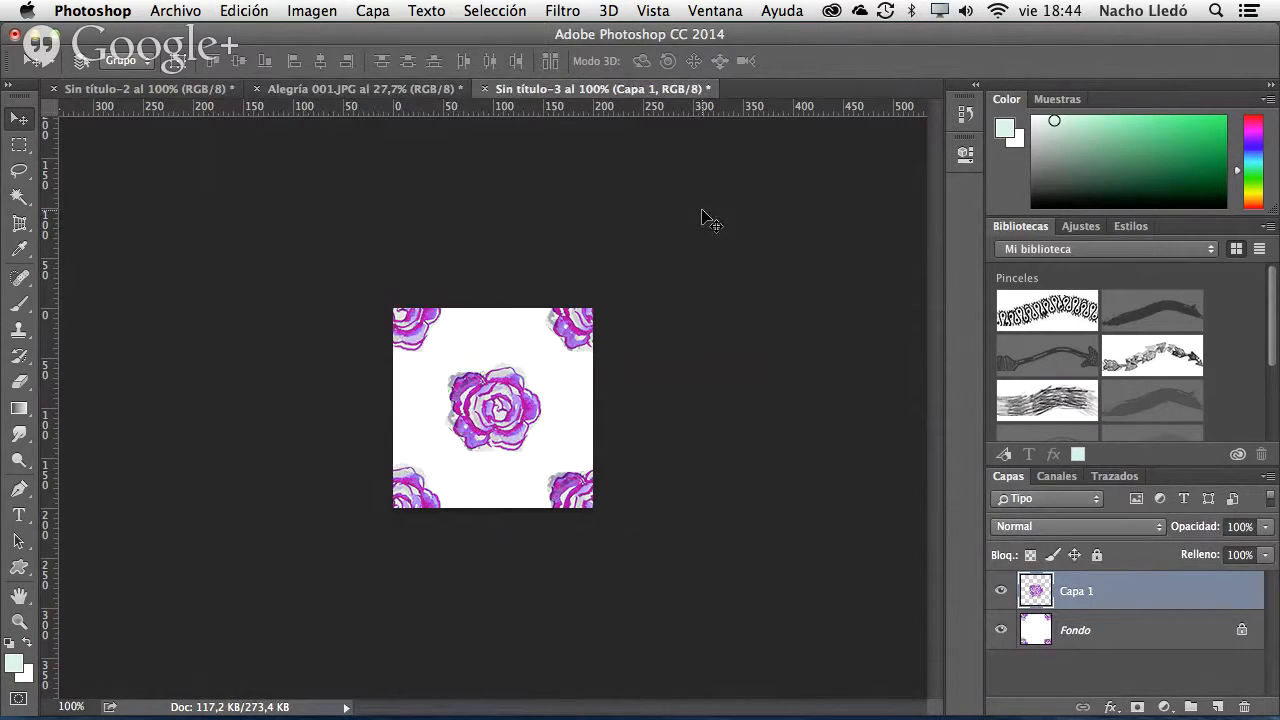
click(1268, 478)
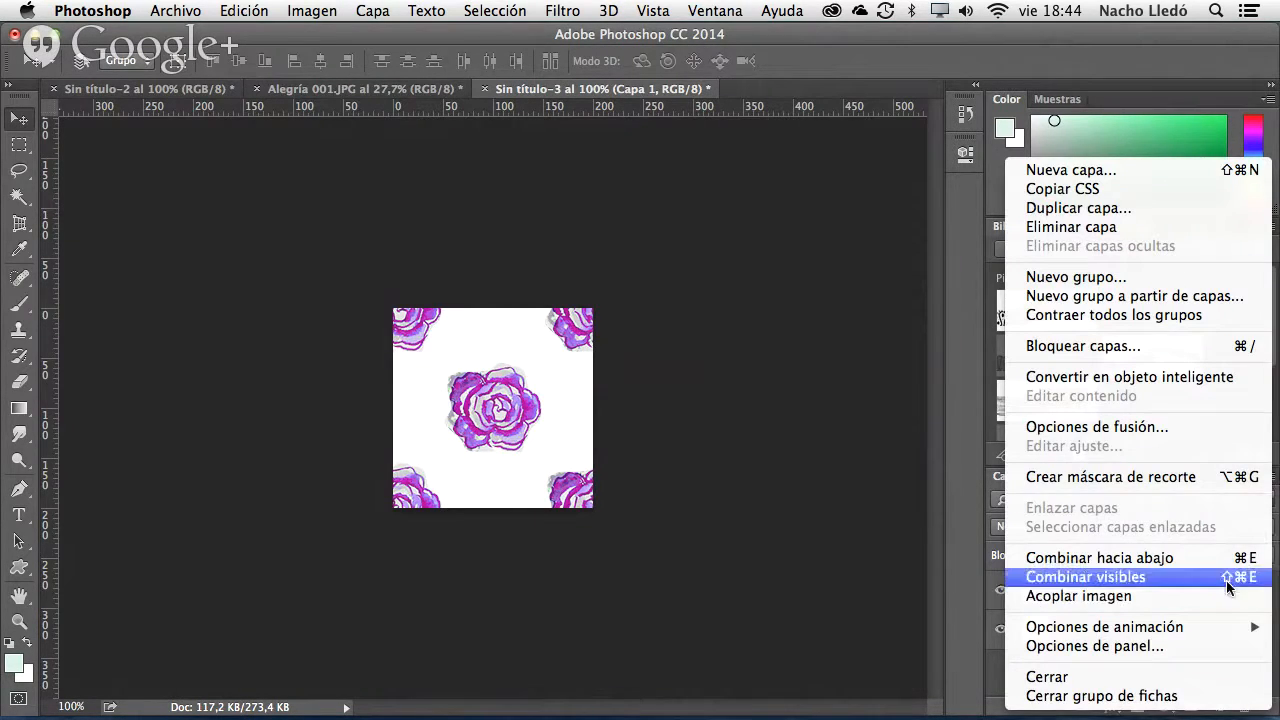
click(1226, 577)
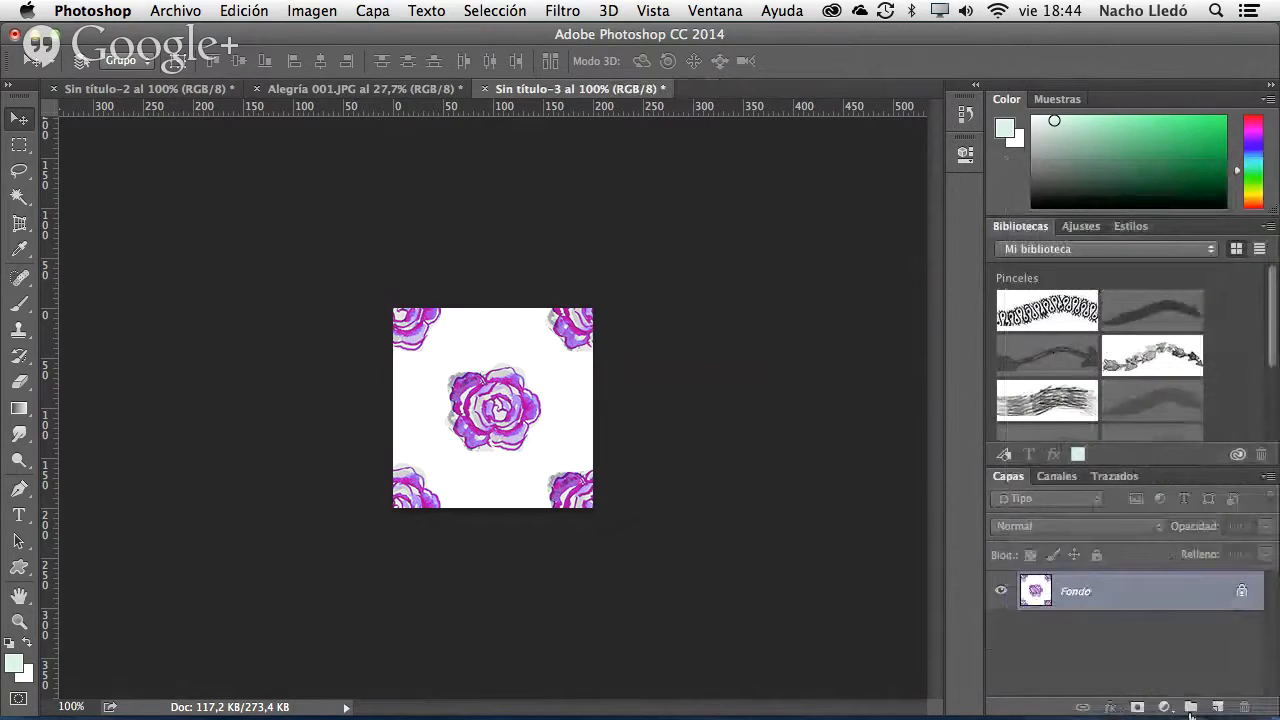
- Add a new layer above the rose tile and render the Clouds filter (Nubes) on it
click(1218, 707)
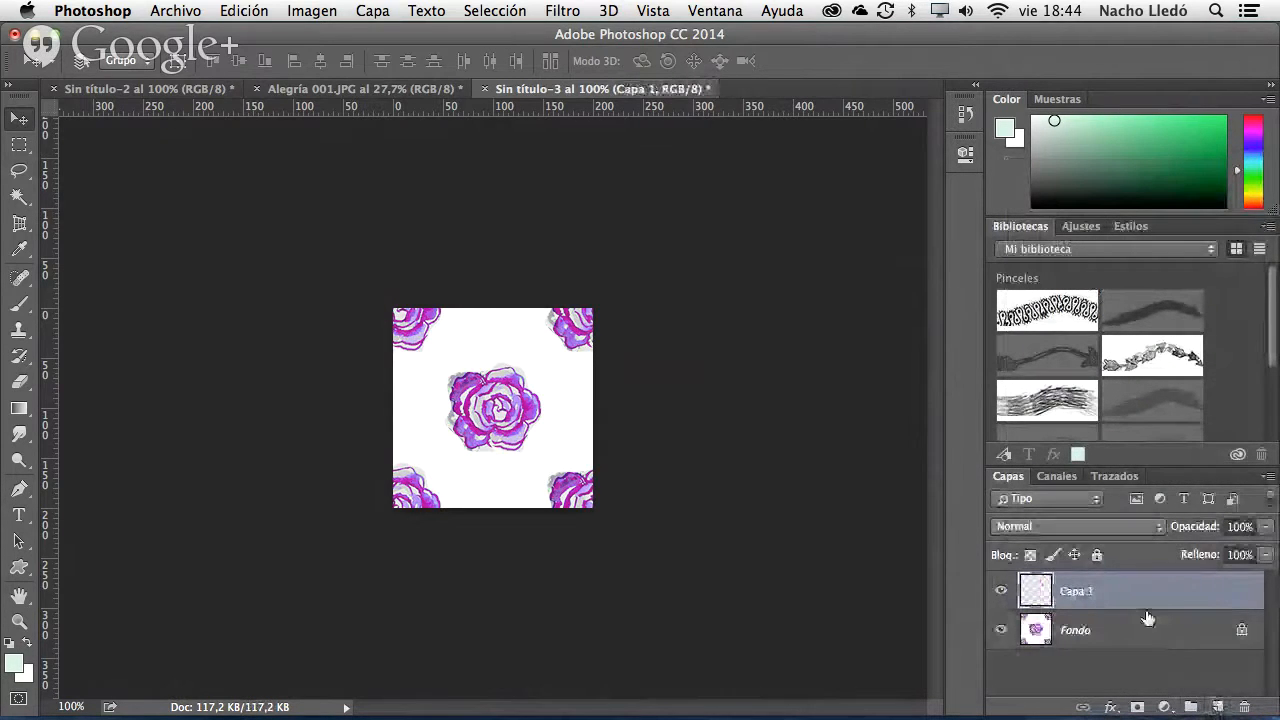
click(490, 9)
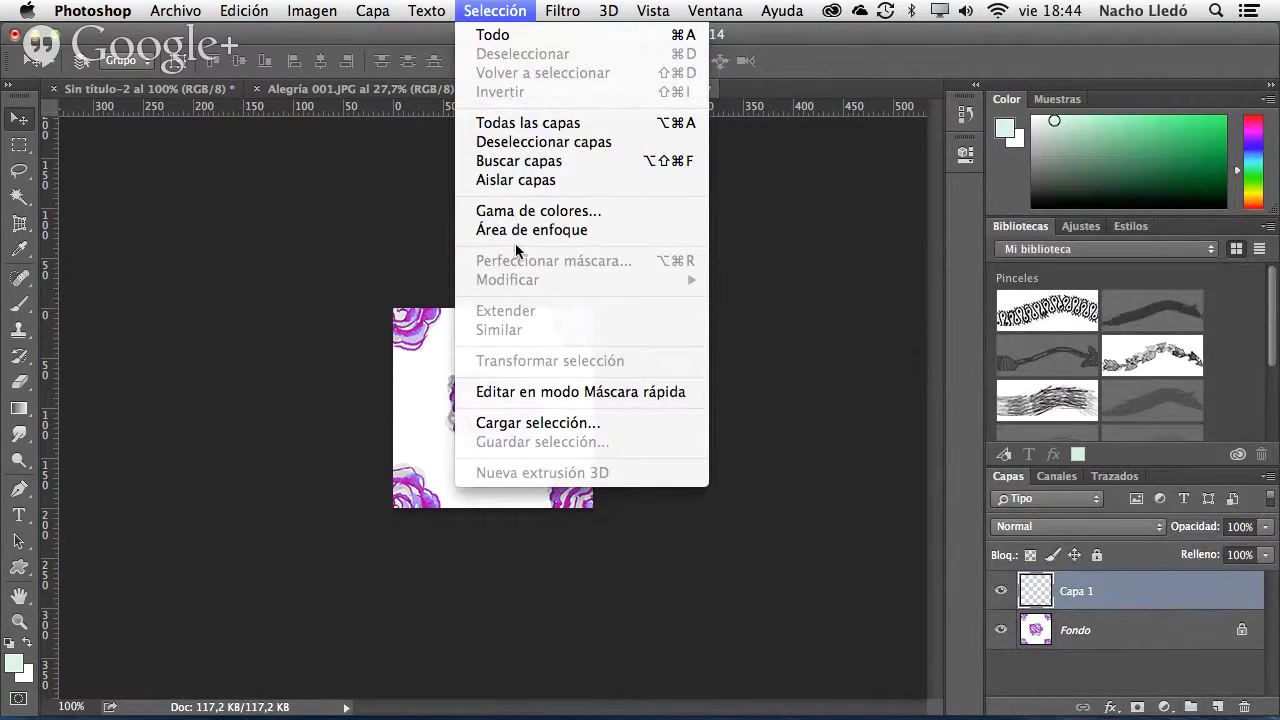
mouse_move(562, 10)
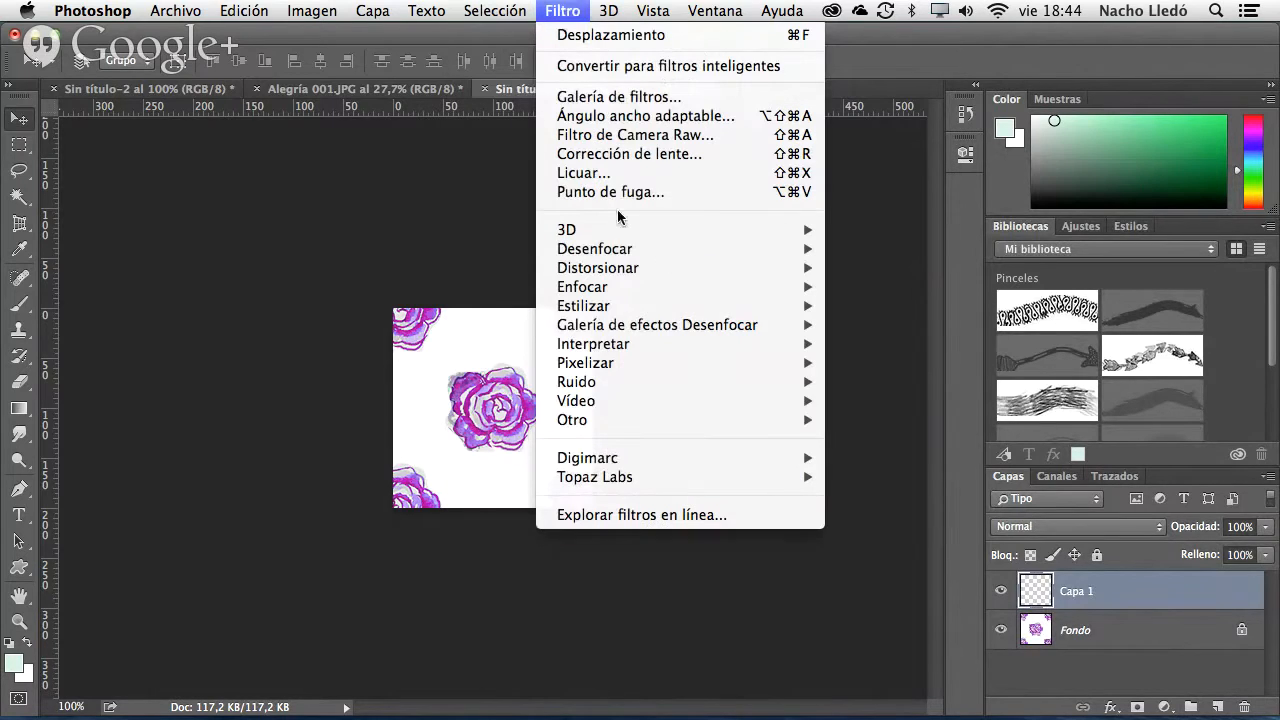
mouse_move(647, 362)
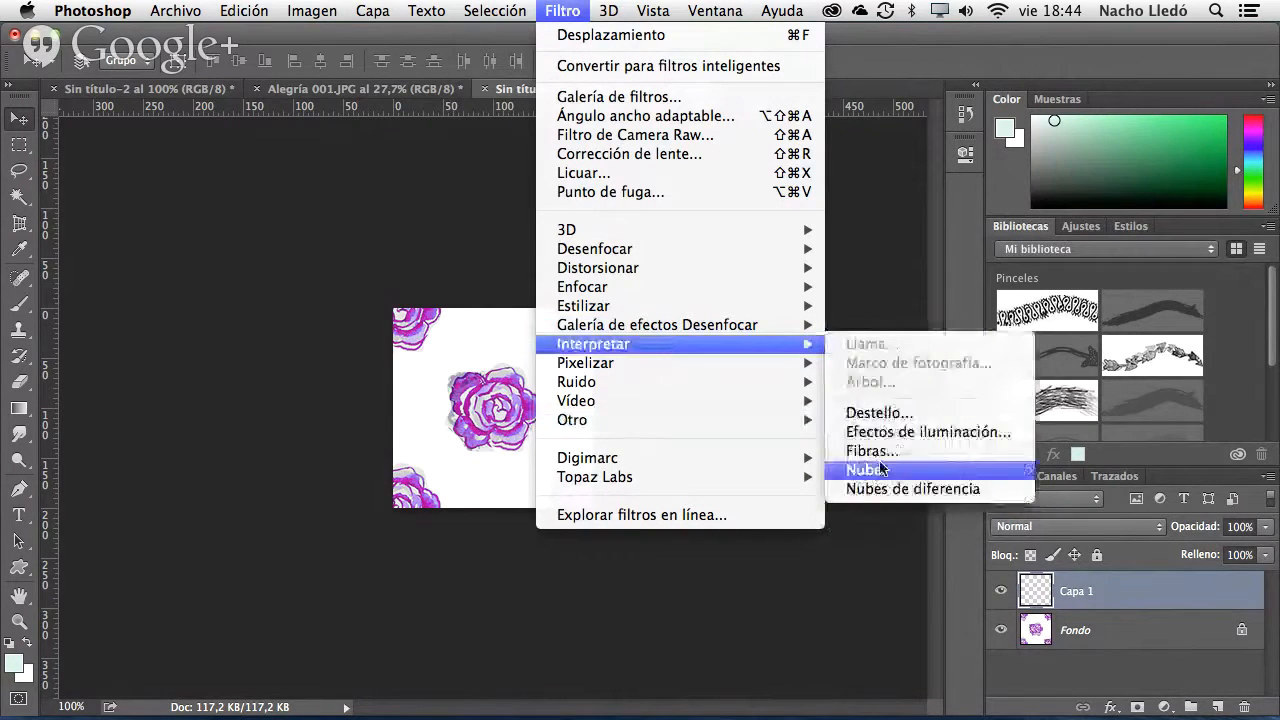
click(875, 466)
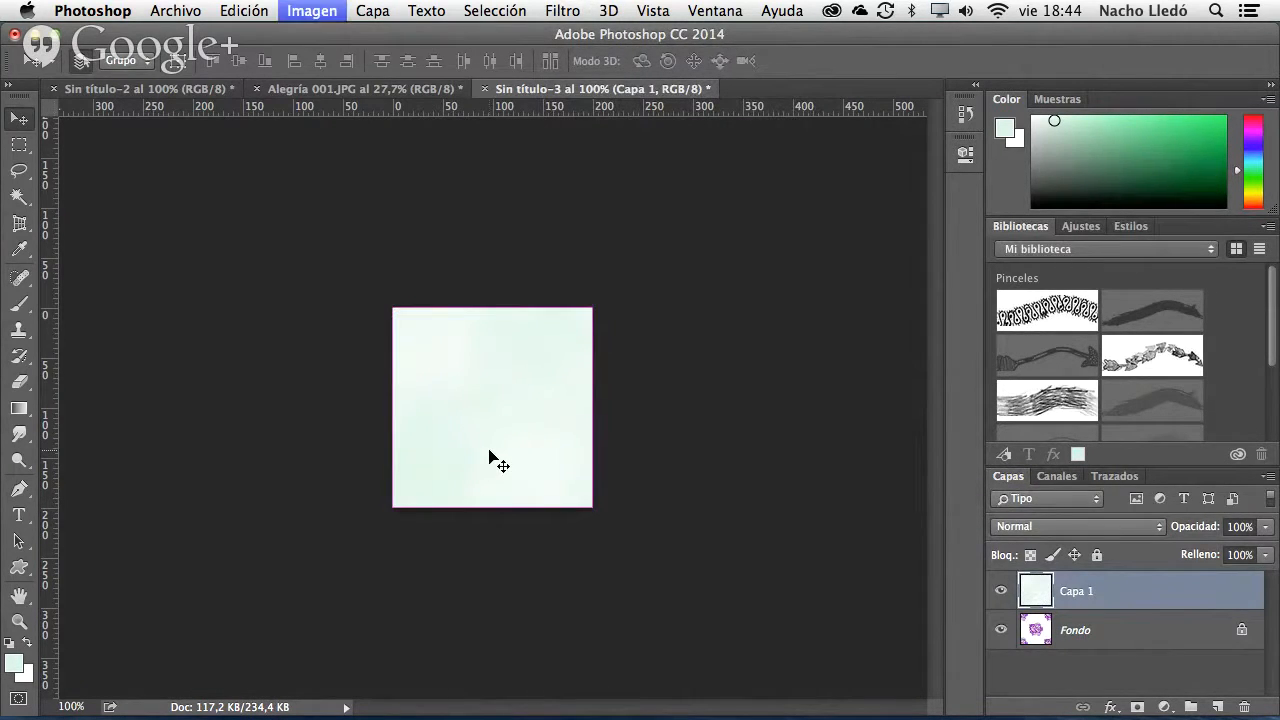
- Darken the clouds layer with Levels (Niveles), setting the black input level to 171
key(i)
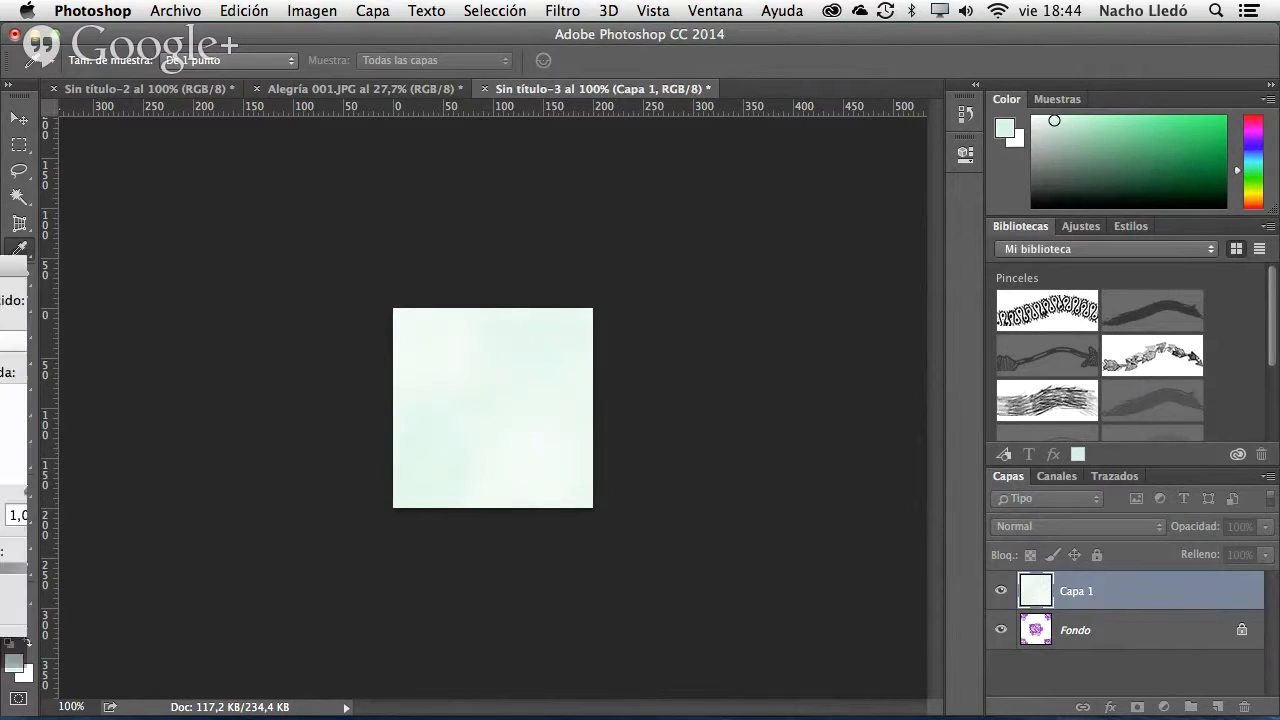
key(super+l)
drag(692, 489, 861, 491)
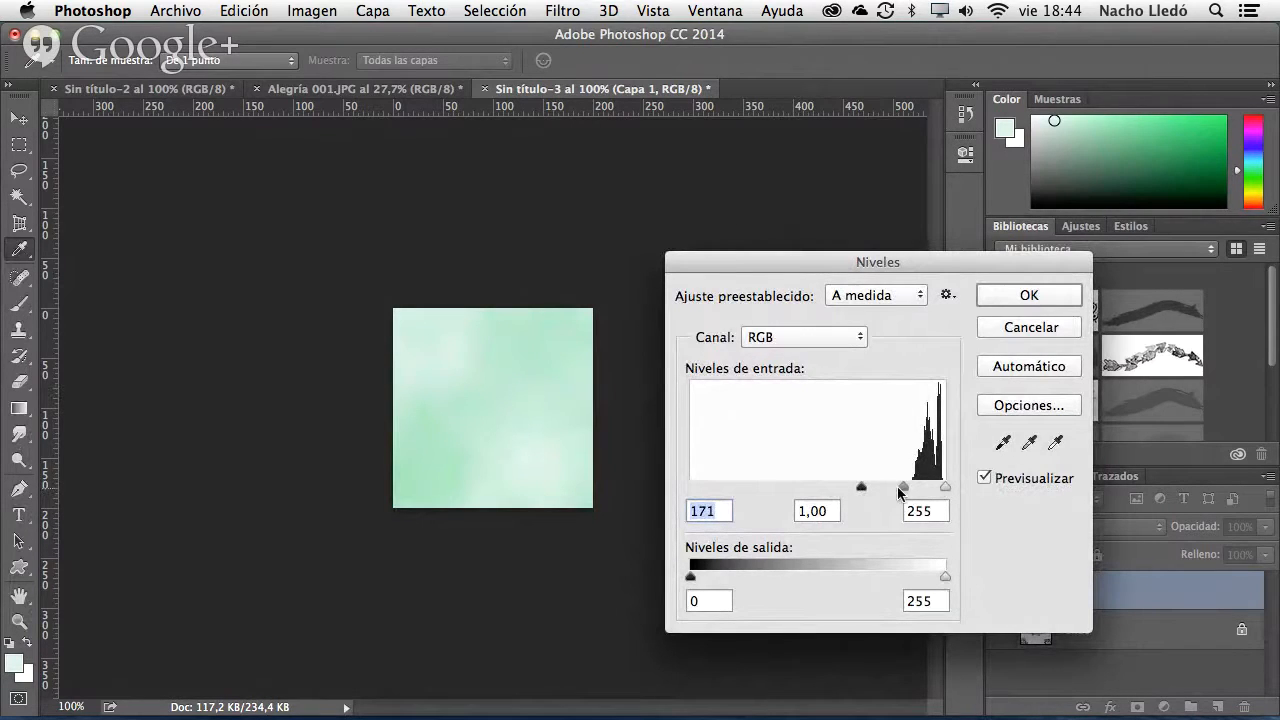
click(1057, 295)
key(v)
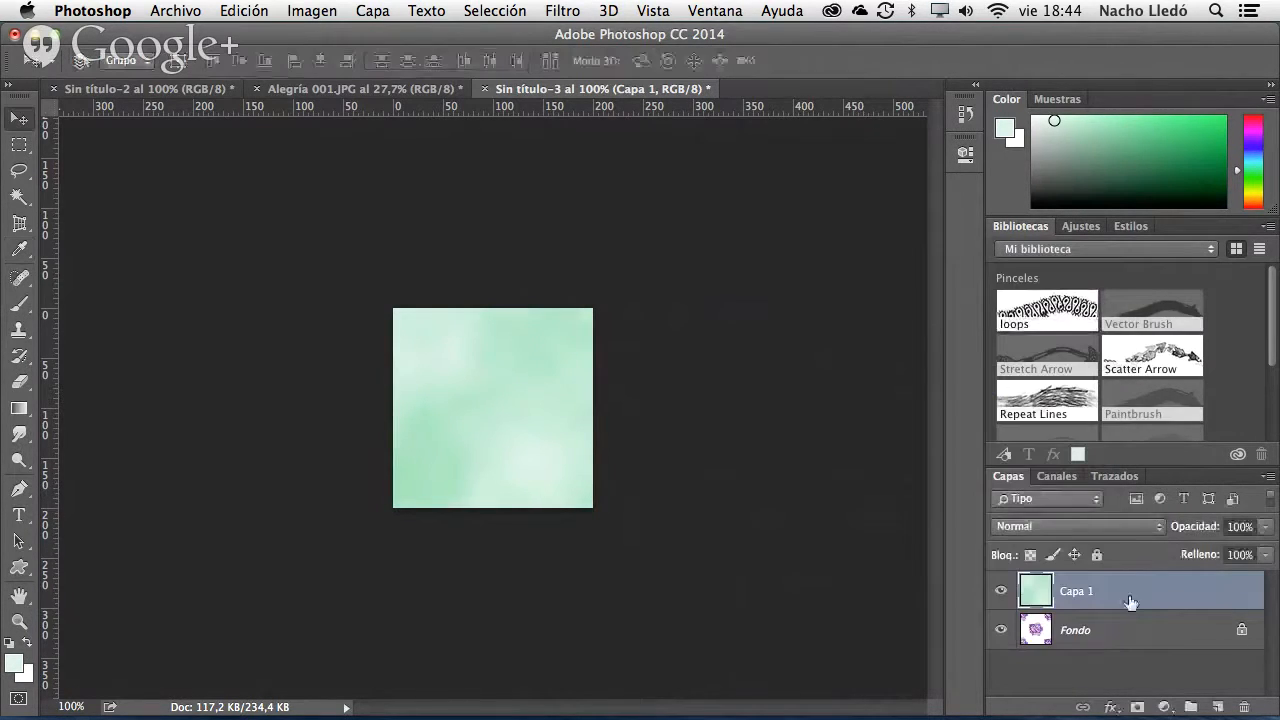
- Try the Superponer blend mode on the clouds layer and toggle the layer's visibility to compare the effect
click(1084, 525)
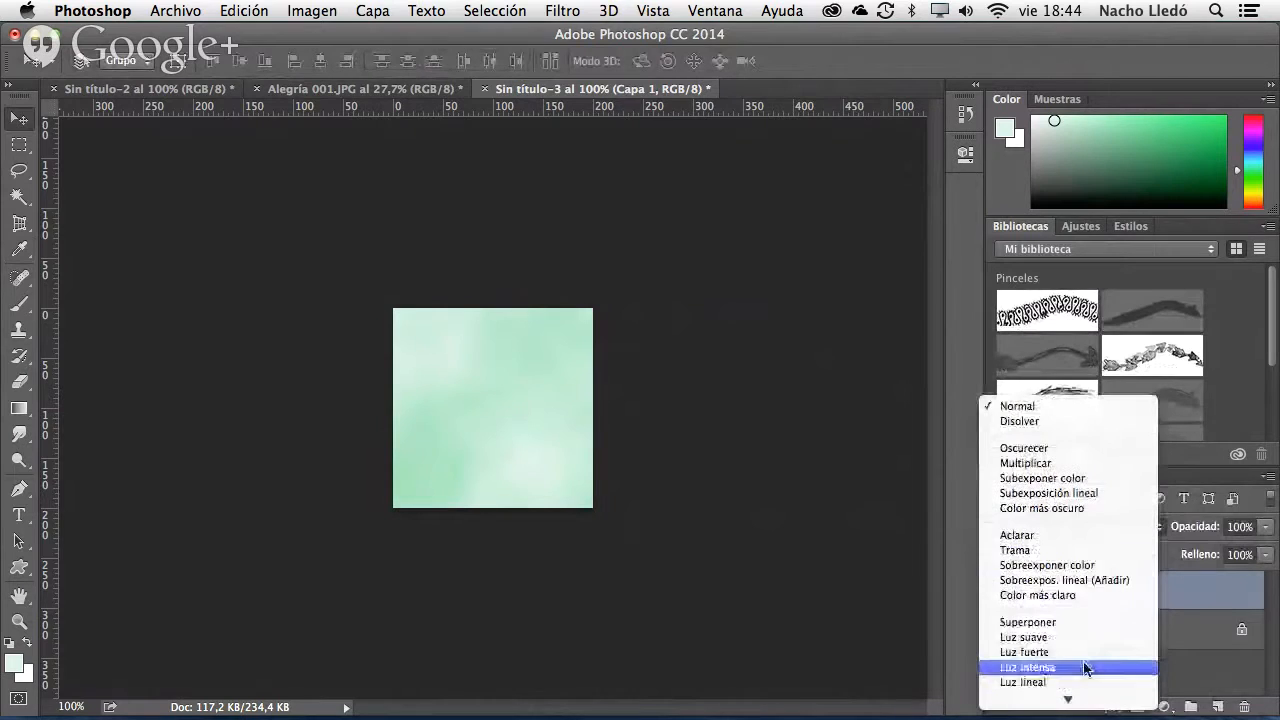
key(Escape)
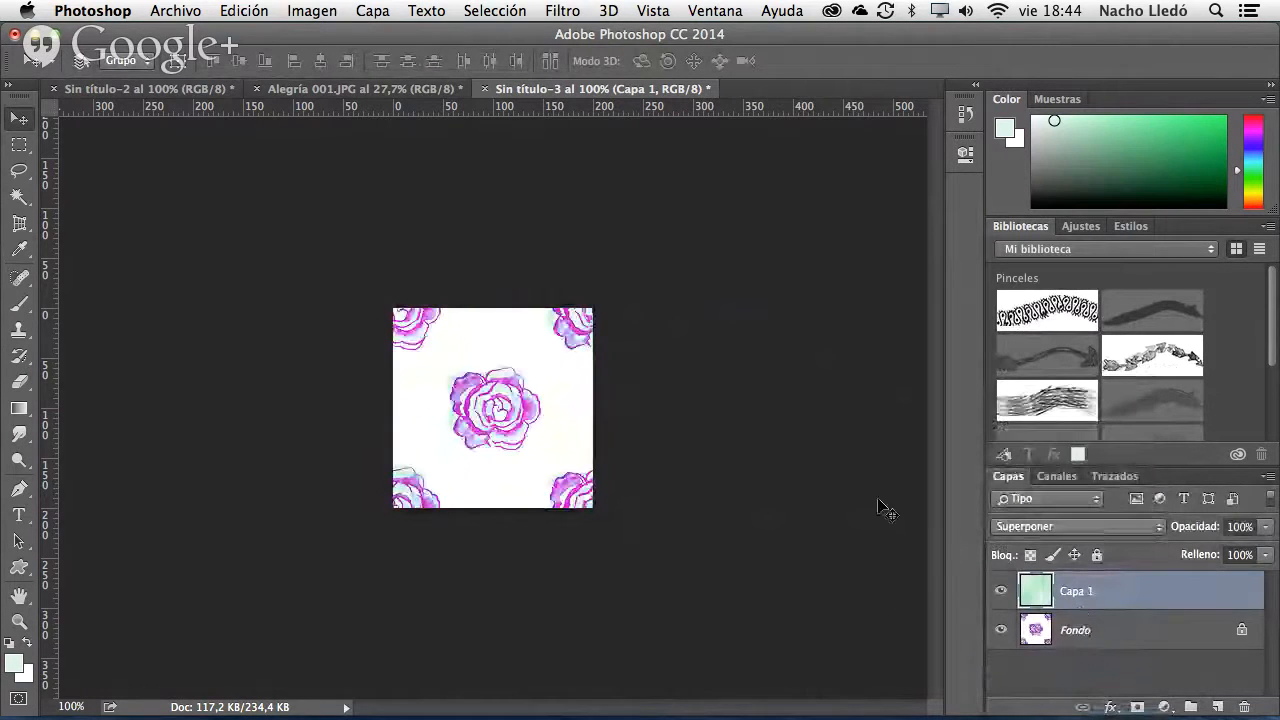
click(1001, 591)
click(1001, 591)
click(1001, 591)
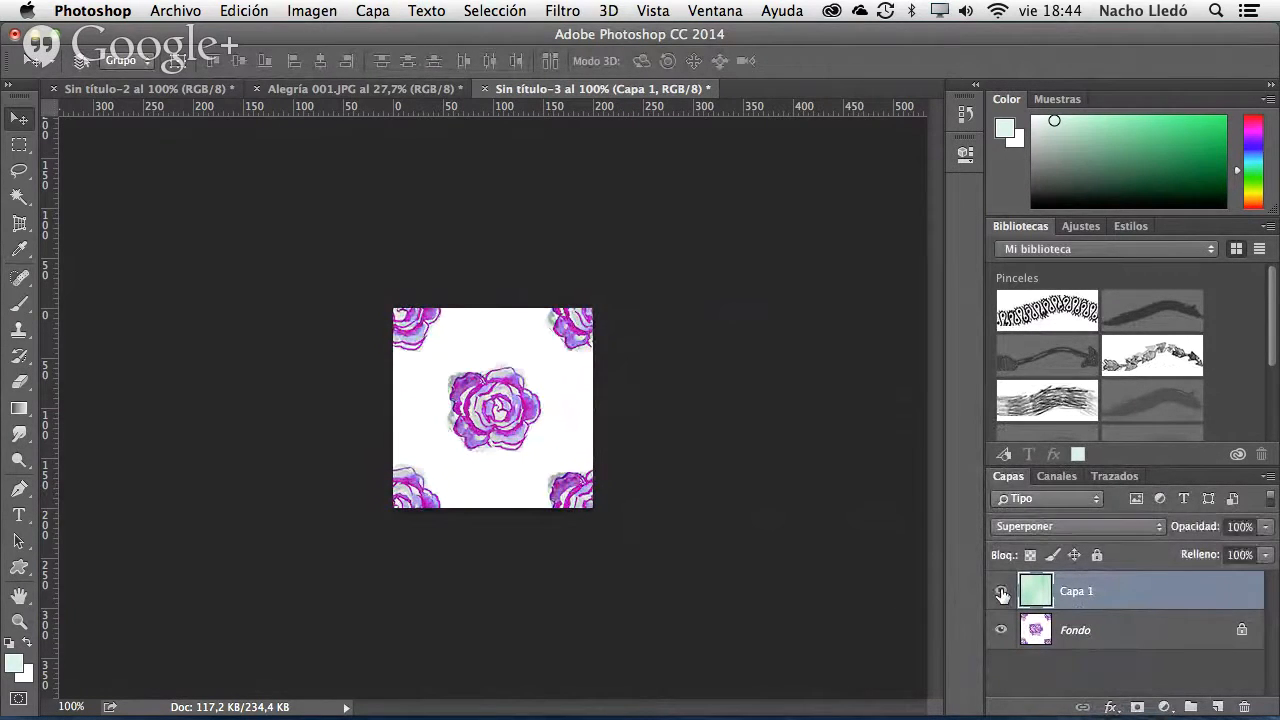
click(1001, 591)
click(1001, 591)
click(1001, 591)
- Blend the clouds layer over the roses with Multiplicar at 71% opacity and merge it down into Fondo
click(1023, 530)
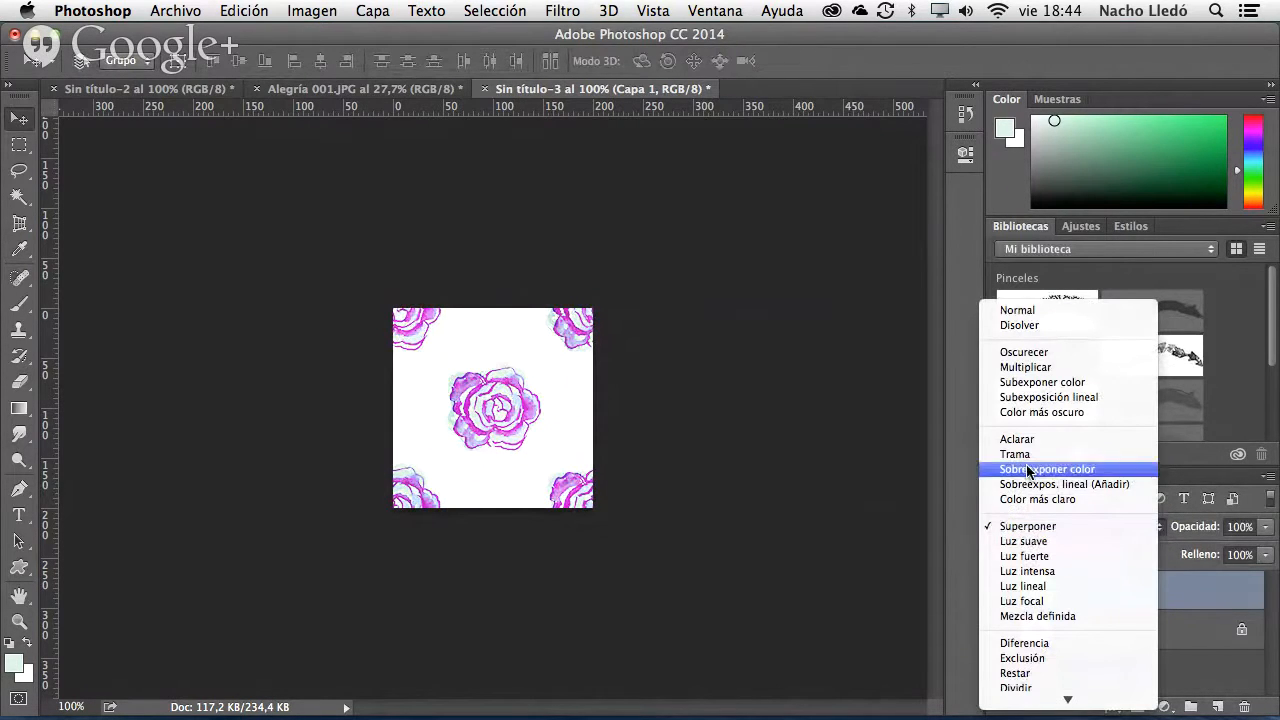
click(1030, 367)
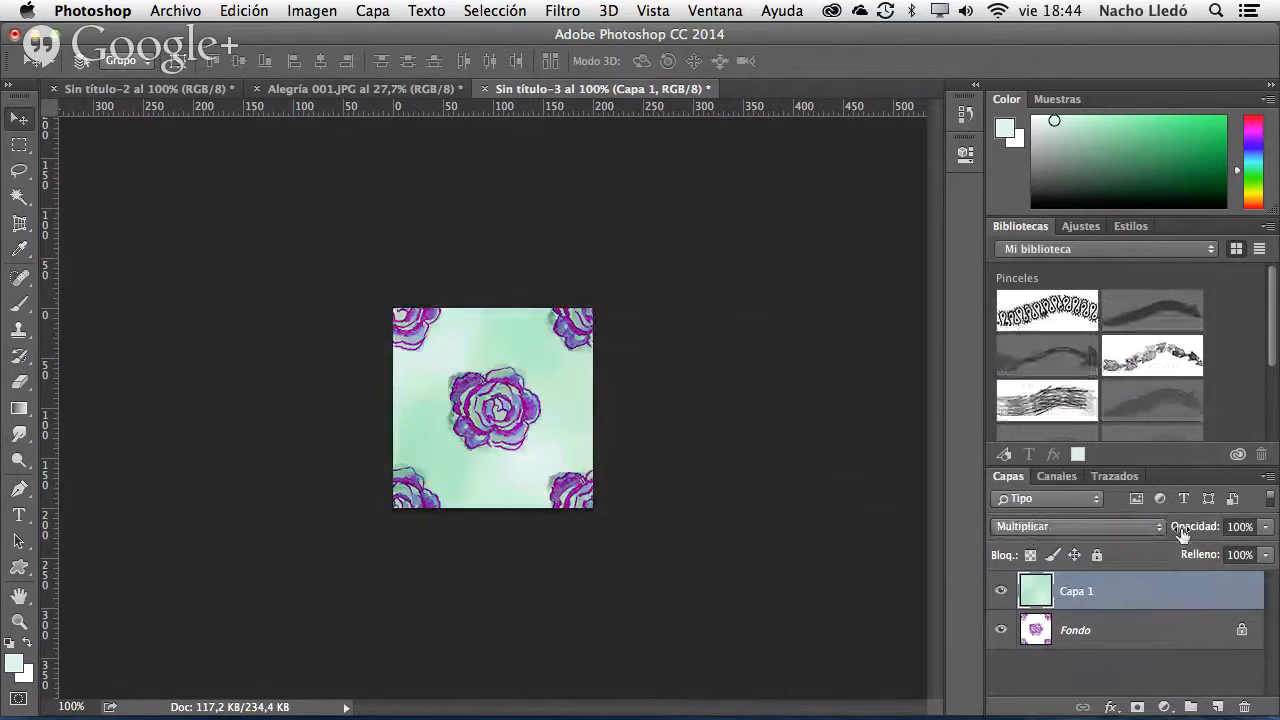
drag(1208, 530, 1170, 545)
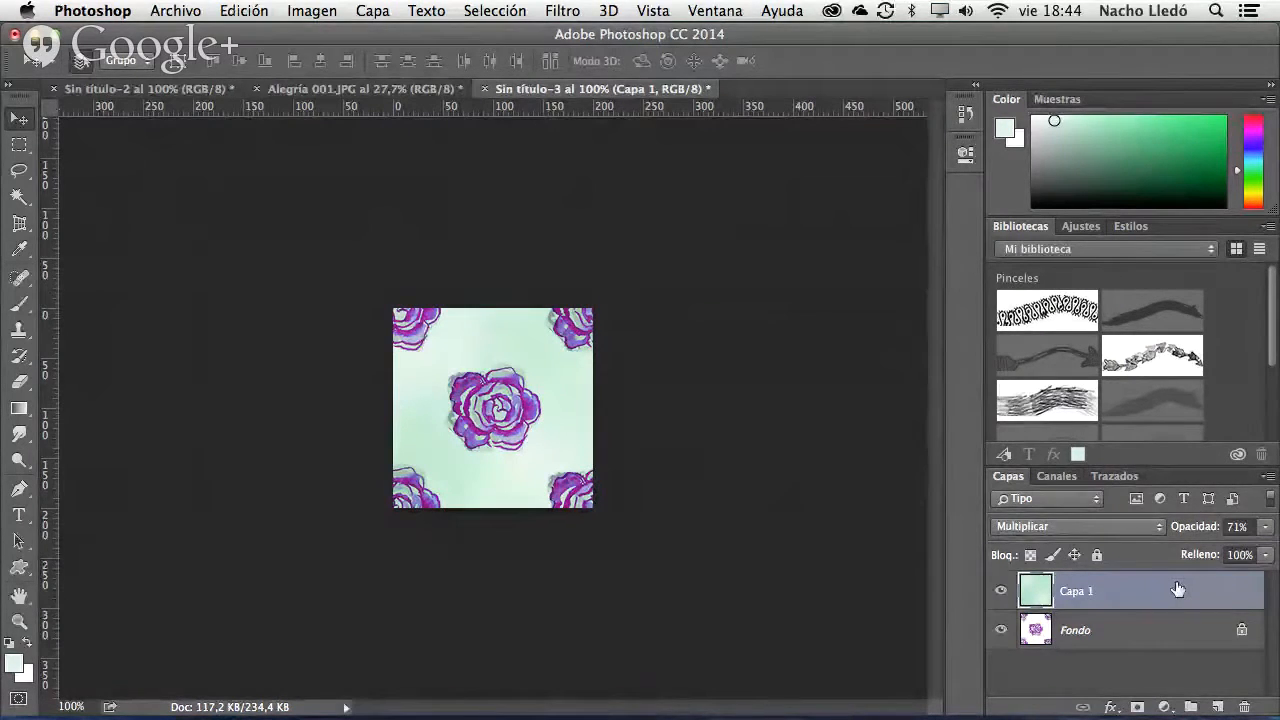
key(super+e)
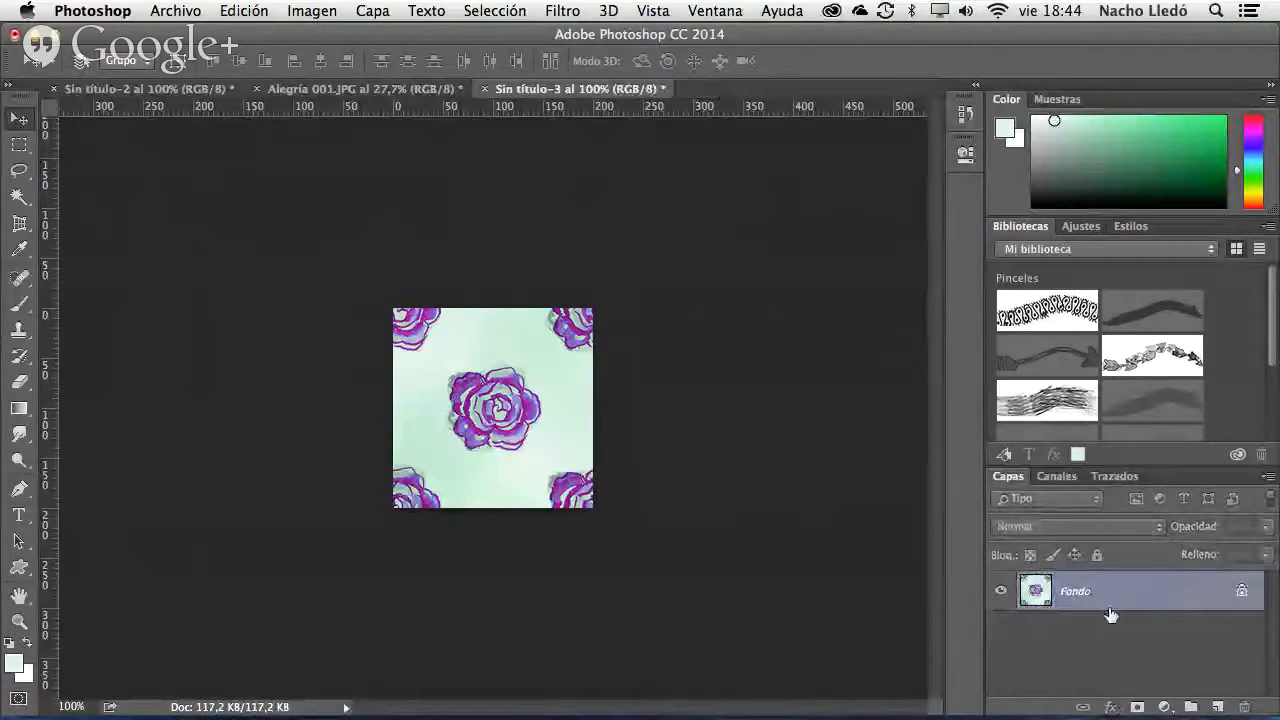
- Select the entire tinted rose tile and define it as a pattern with the suggested name Motivo 4
key(m)
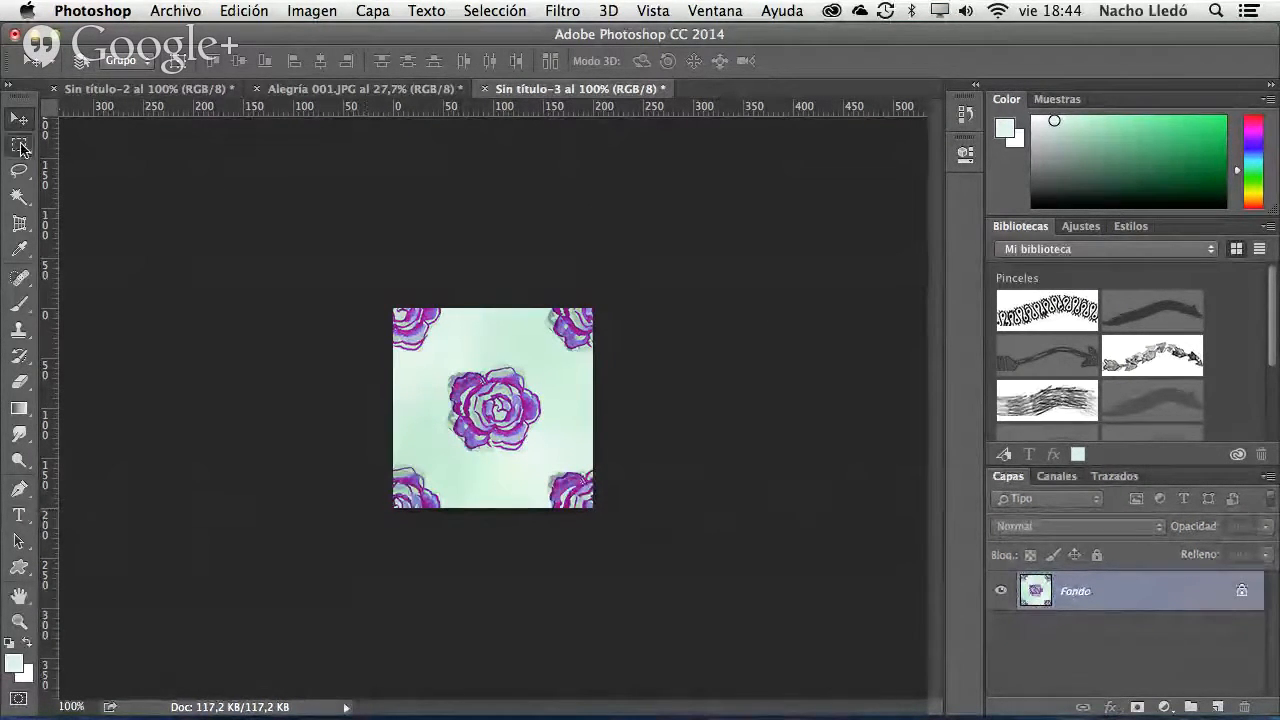
drag(337, 294, 700, 575)
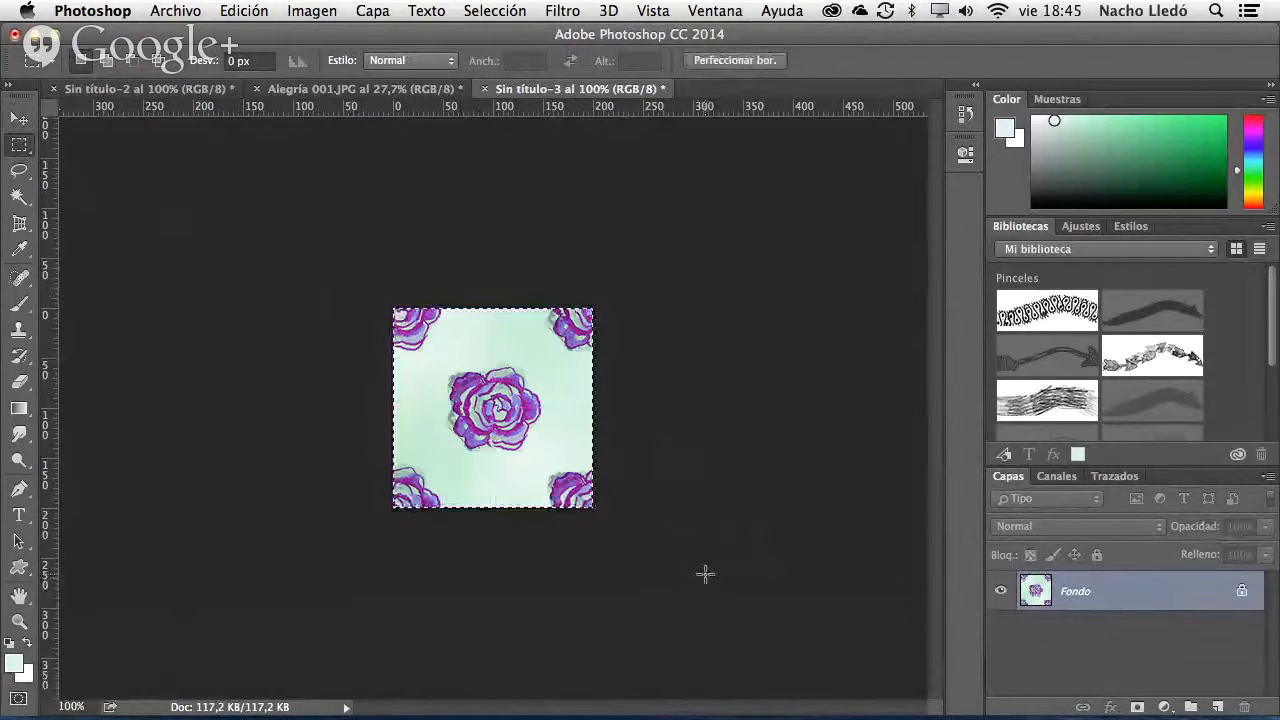
click(244, 10)
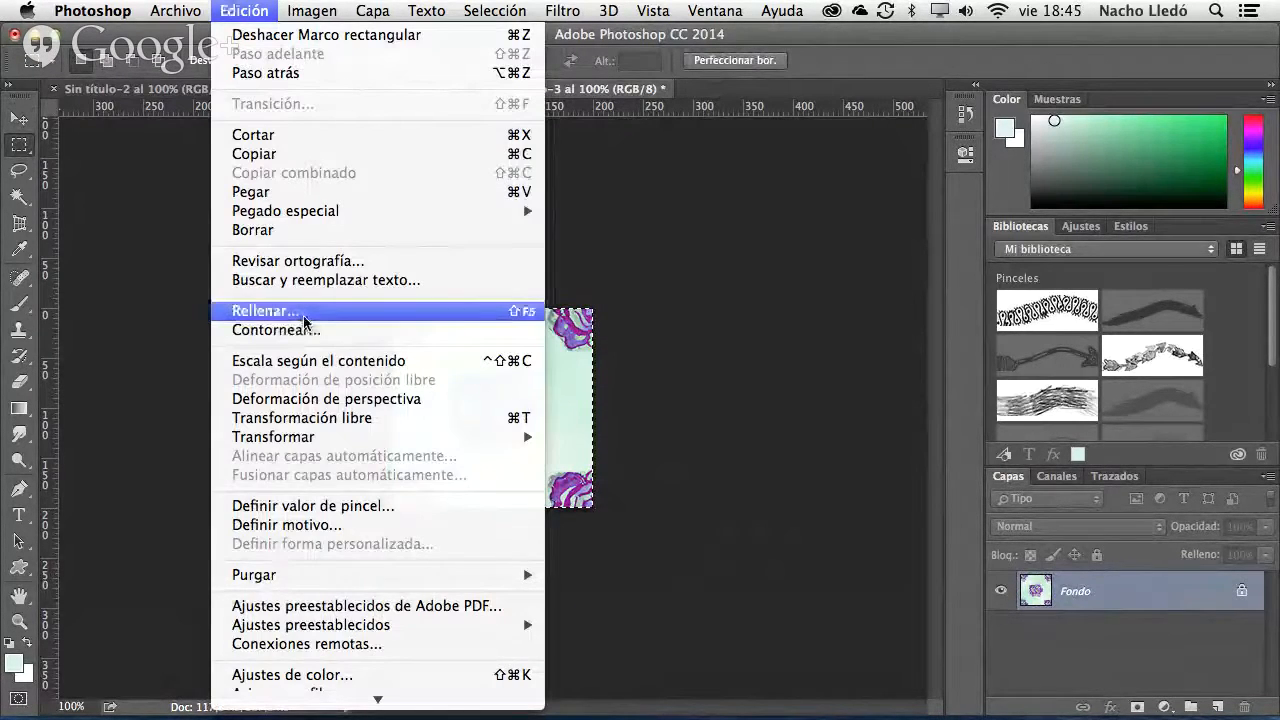
click(326, 526)
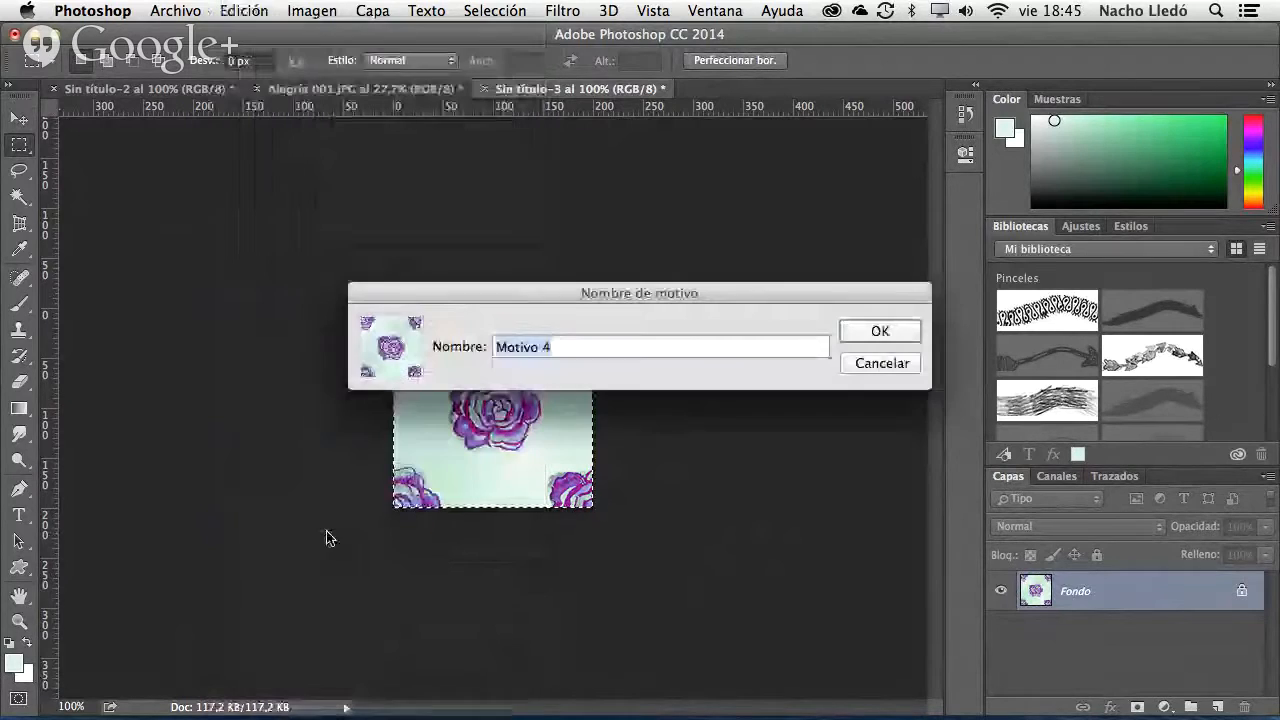
click(879, 331)
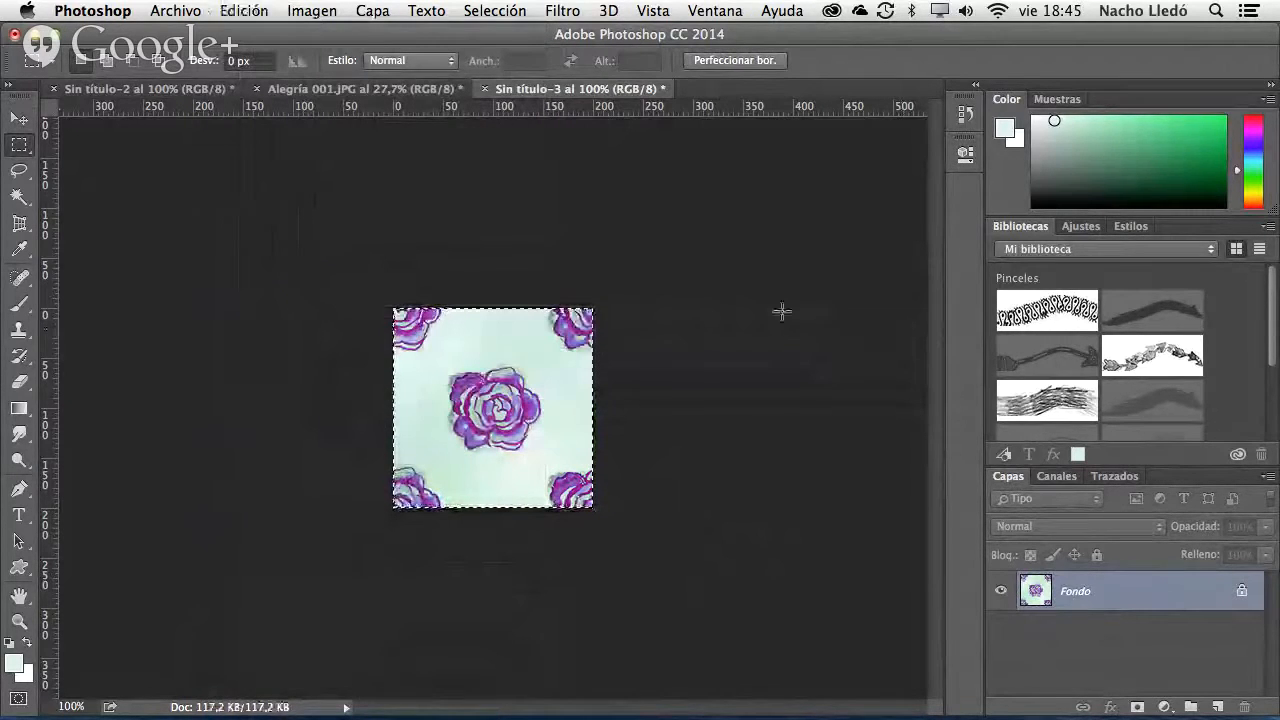
- Switch to the Sin título-2 document and fill its rose-shaped selection with the custom pattern of a single rose on white
click(137, 89)
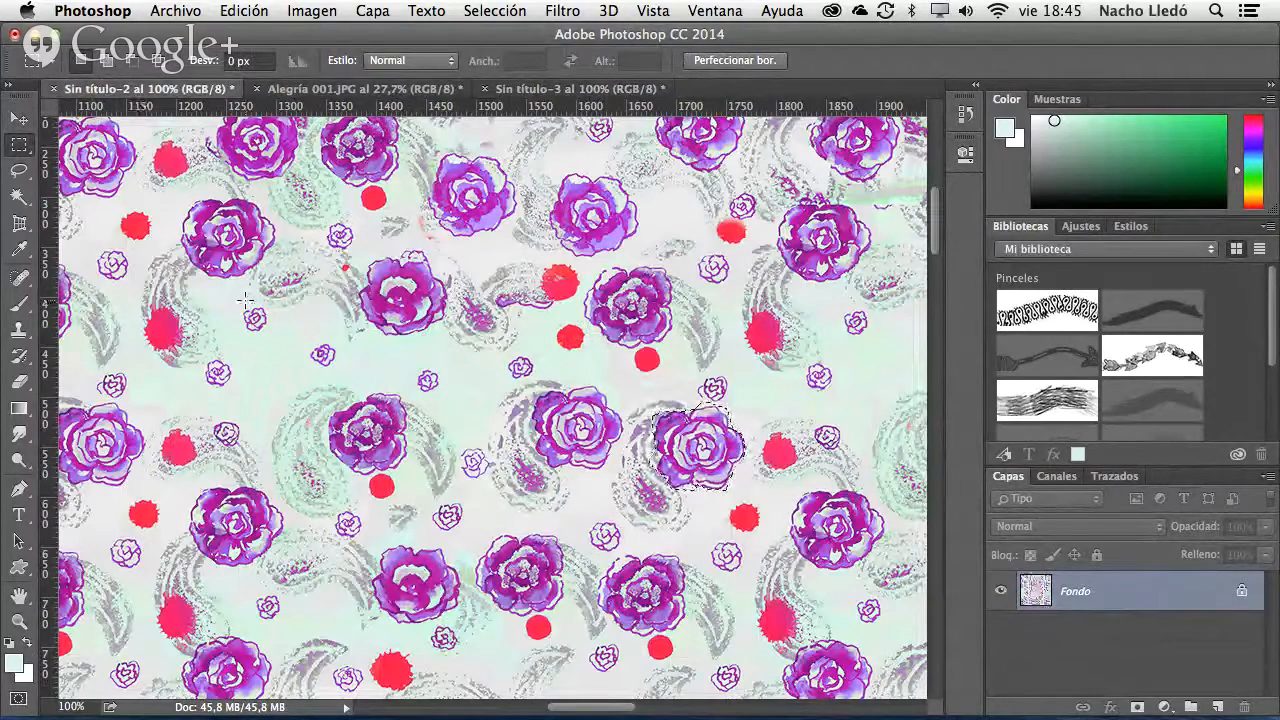
click(18, 620)
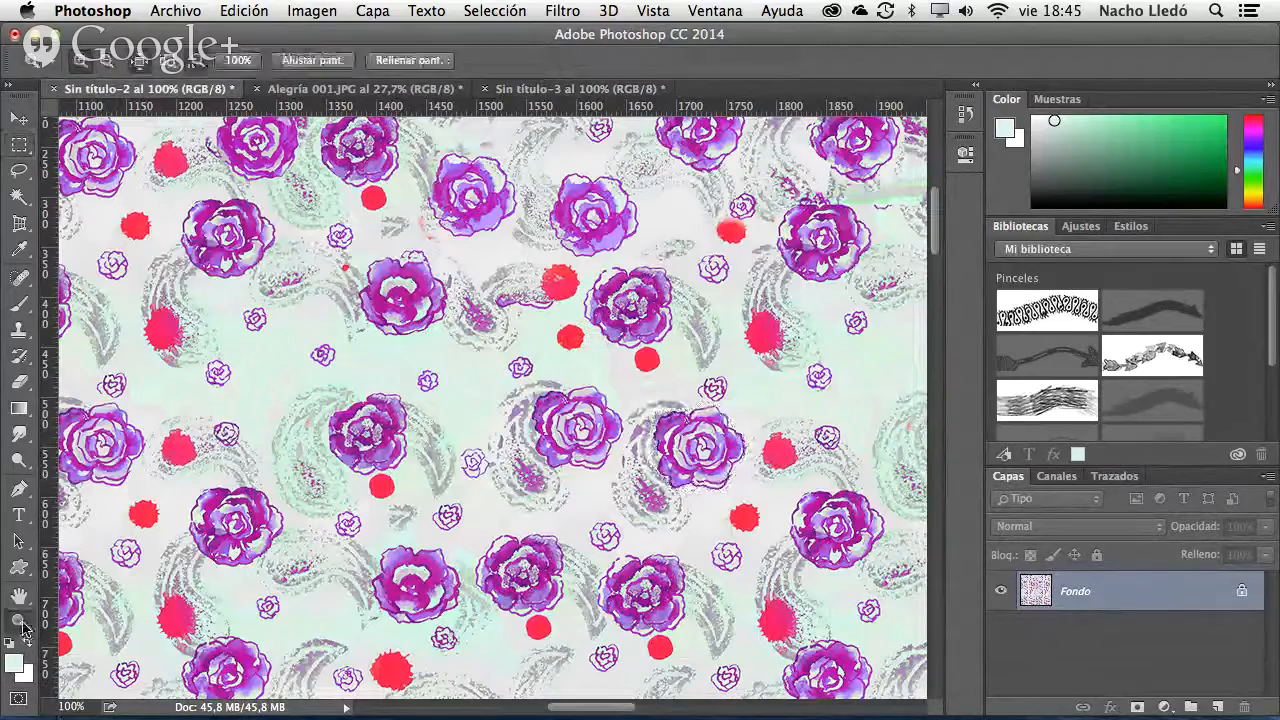
click(244, 10)
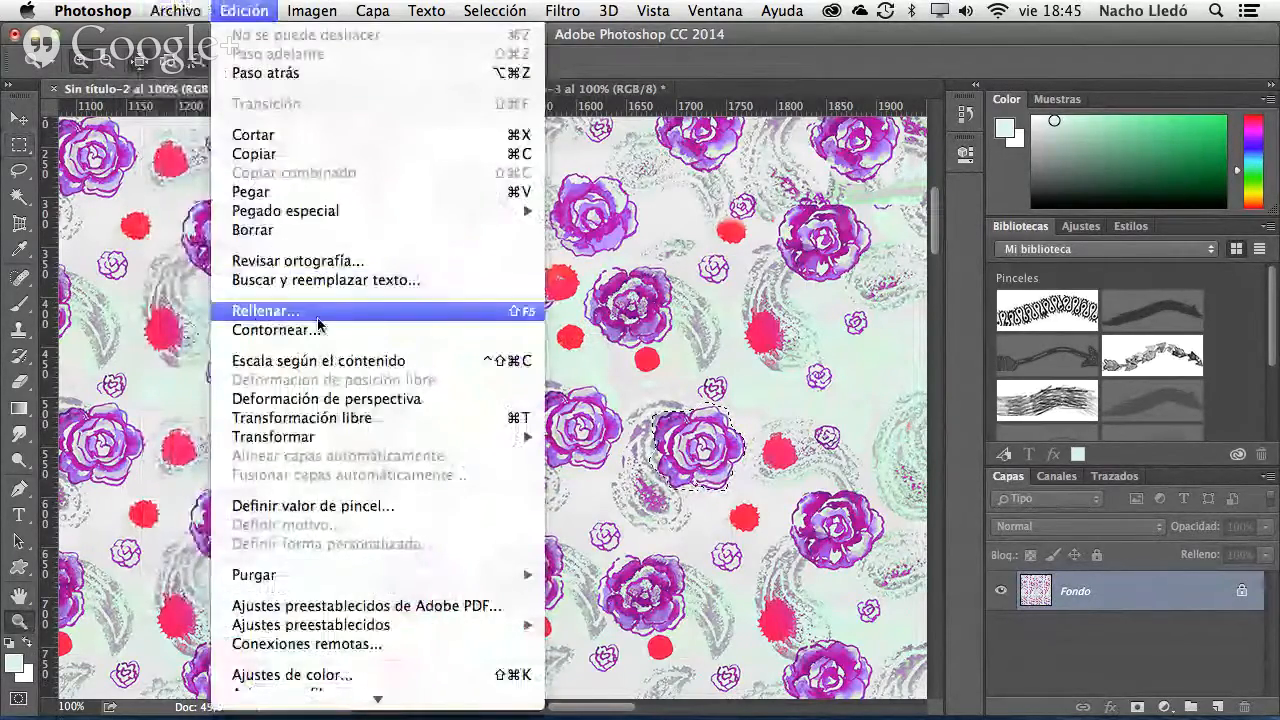
click(318, 316)
click(514, 356)
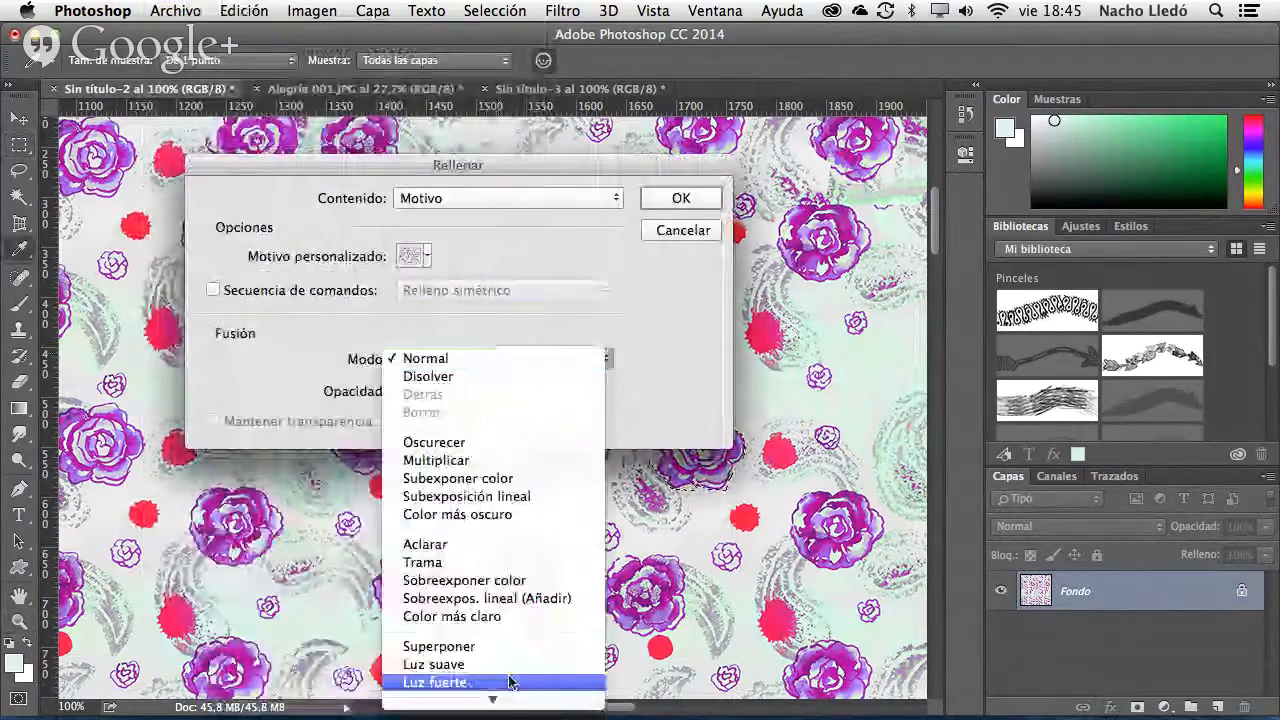
key(Escape)
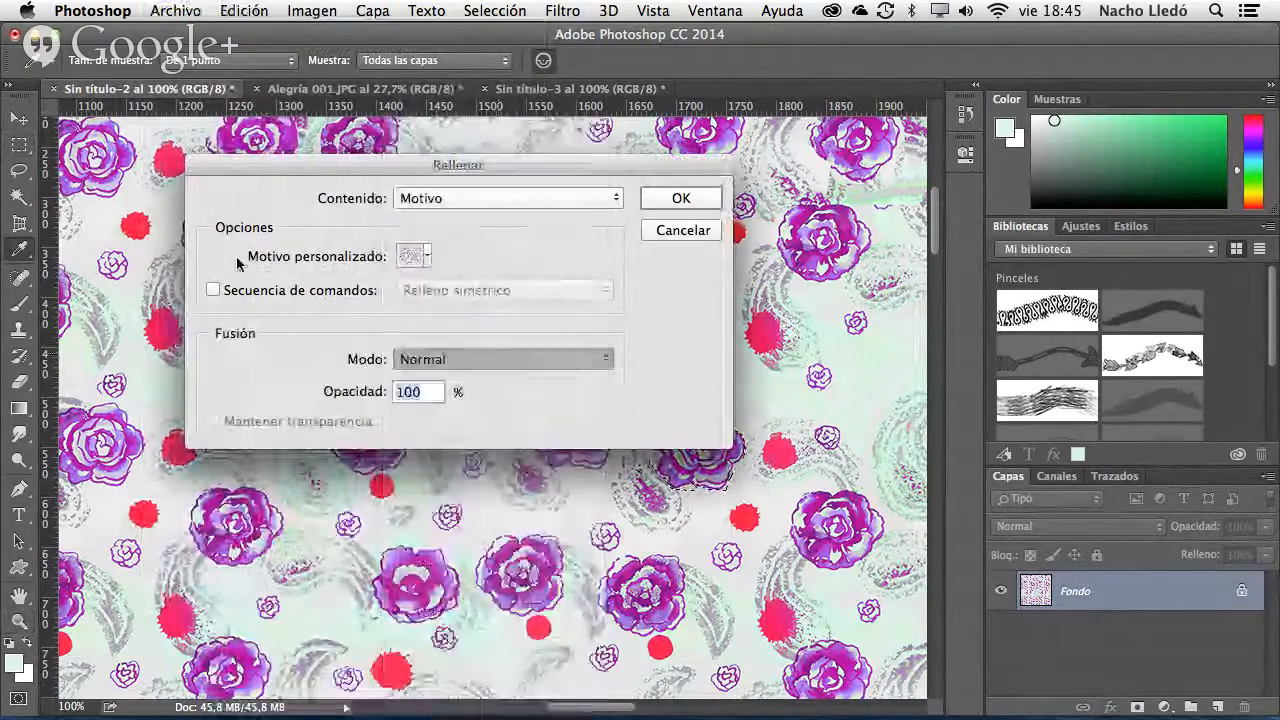
click(421, 256)
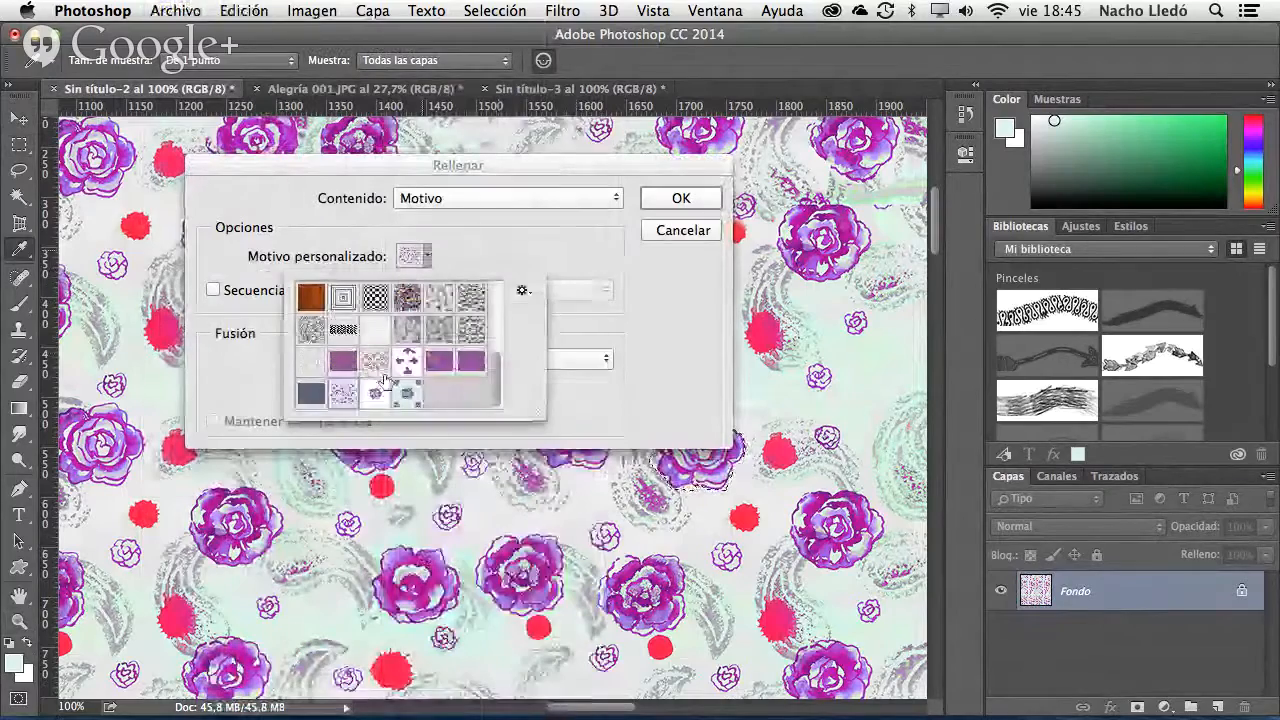
click(681, 198)
key(z)
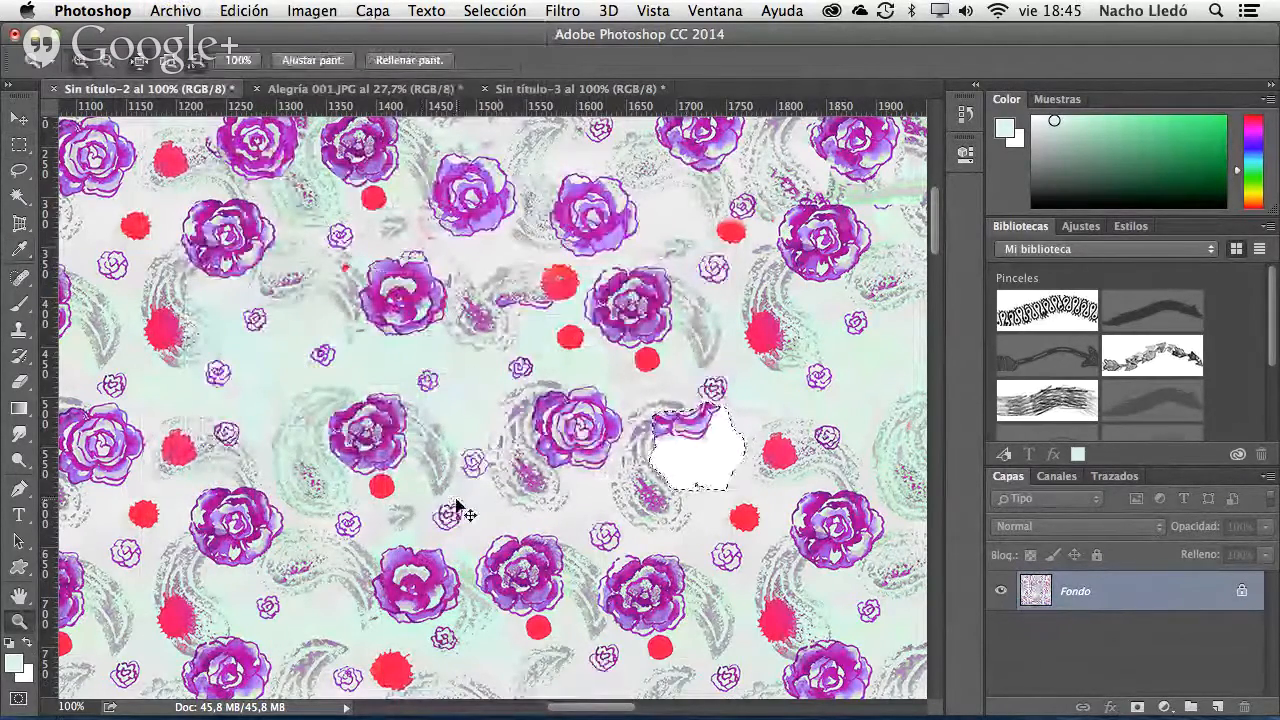
- Clear the selection and fill the whole Fondo layer with the single-rose pattern
key(ctrl+d)
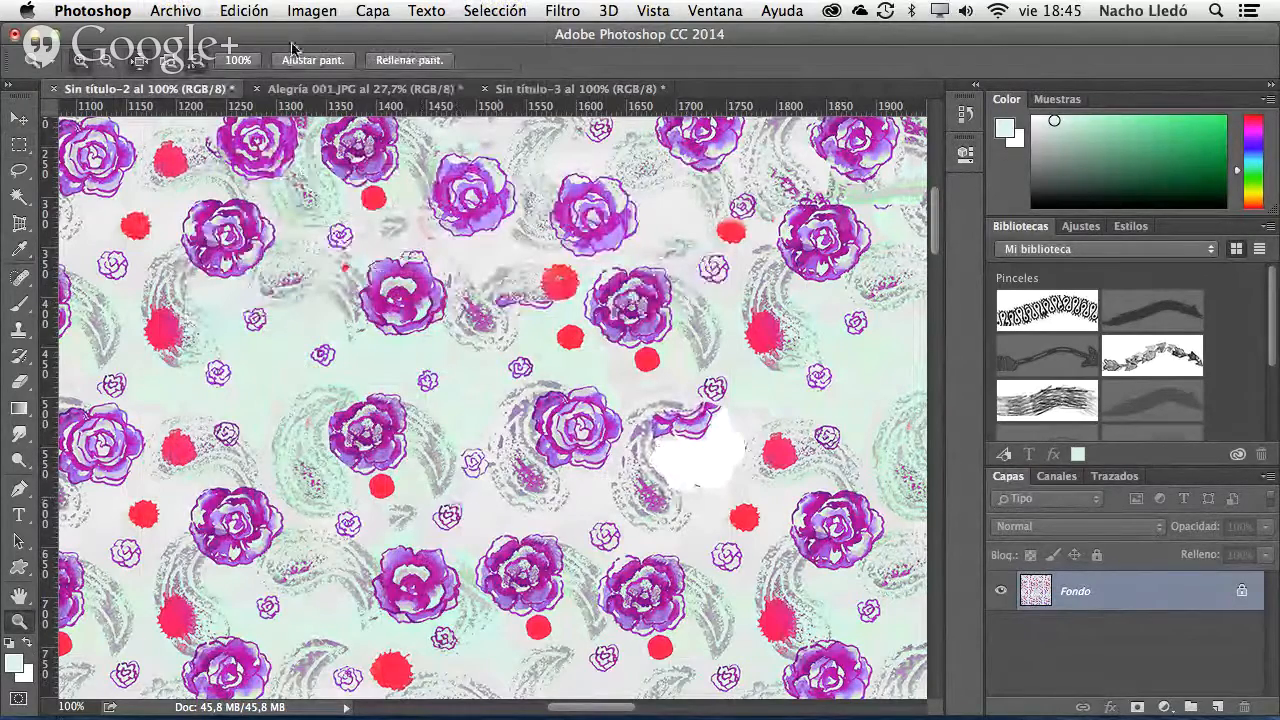
click(244, 10)
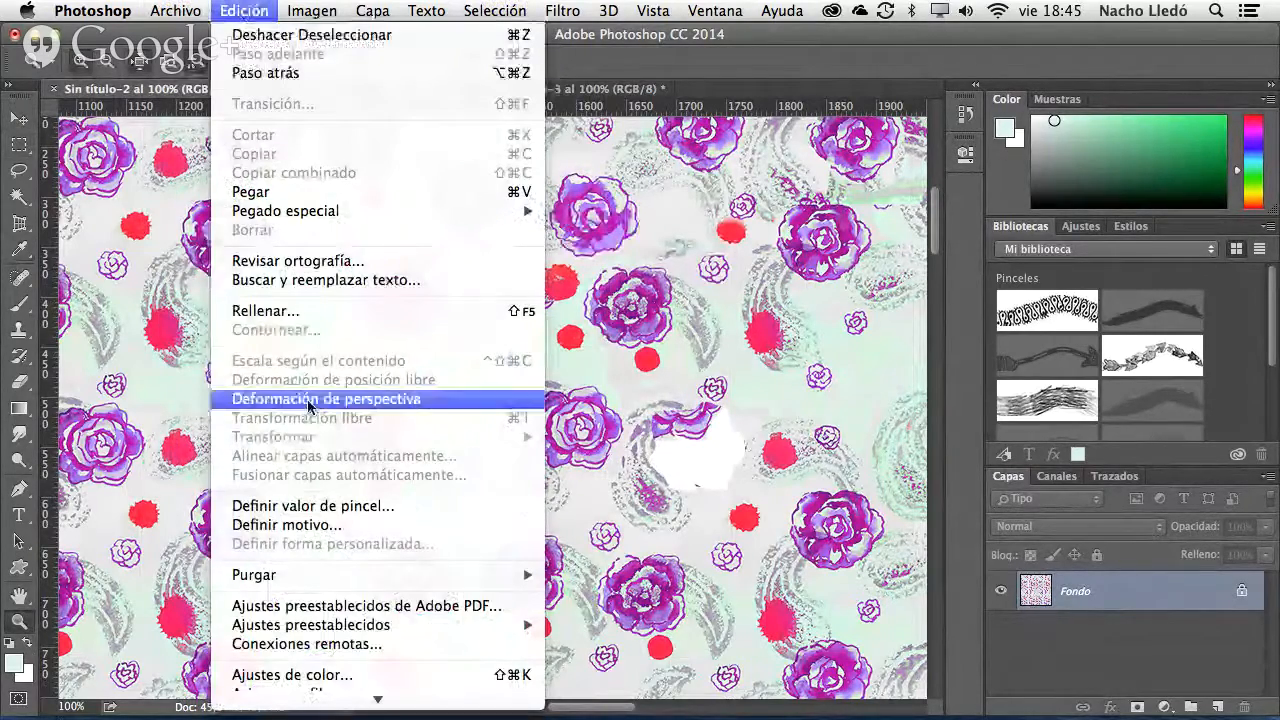
click(300, 311)
click(655, 200)
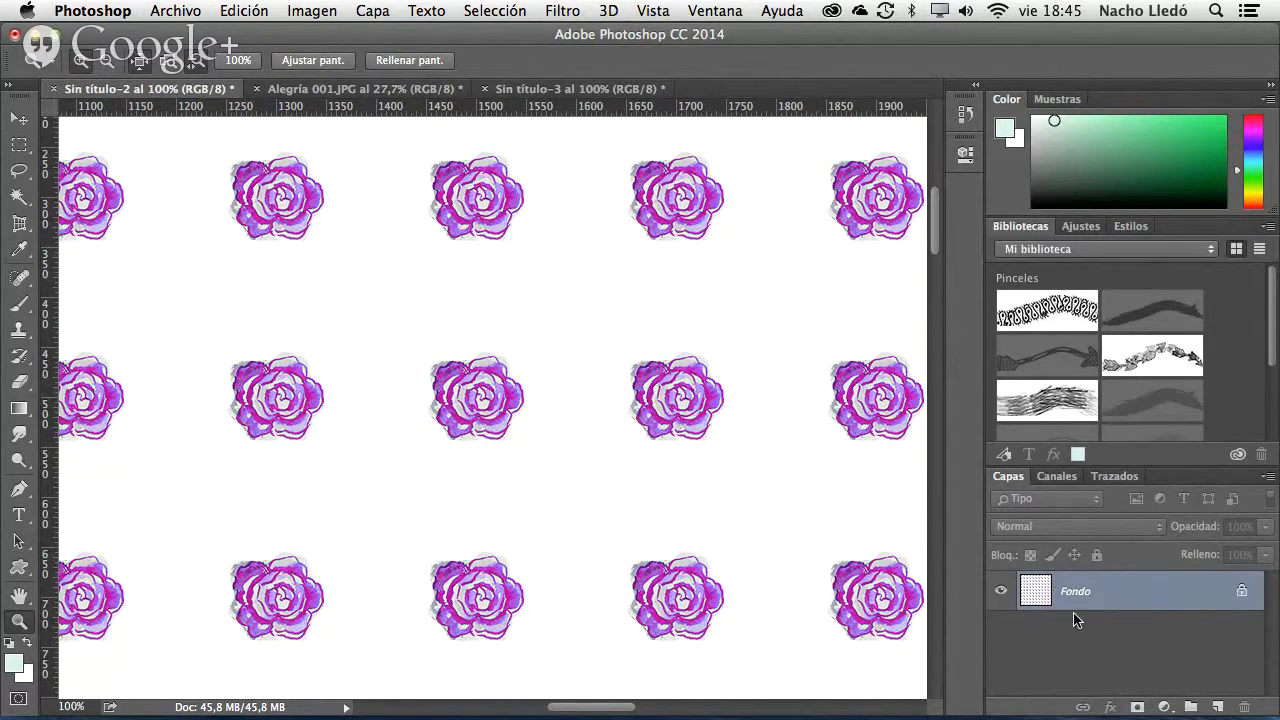
- Add a new layer above Fondo and fill it with the custom pattern of the tinted rose tile
click(1216, 707)
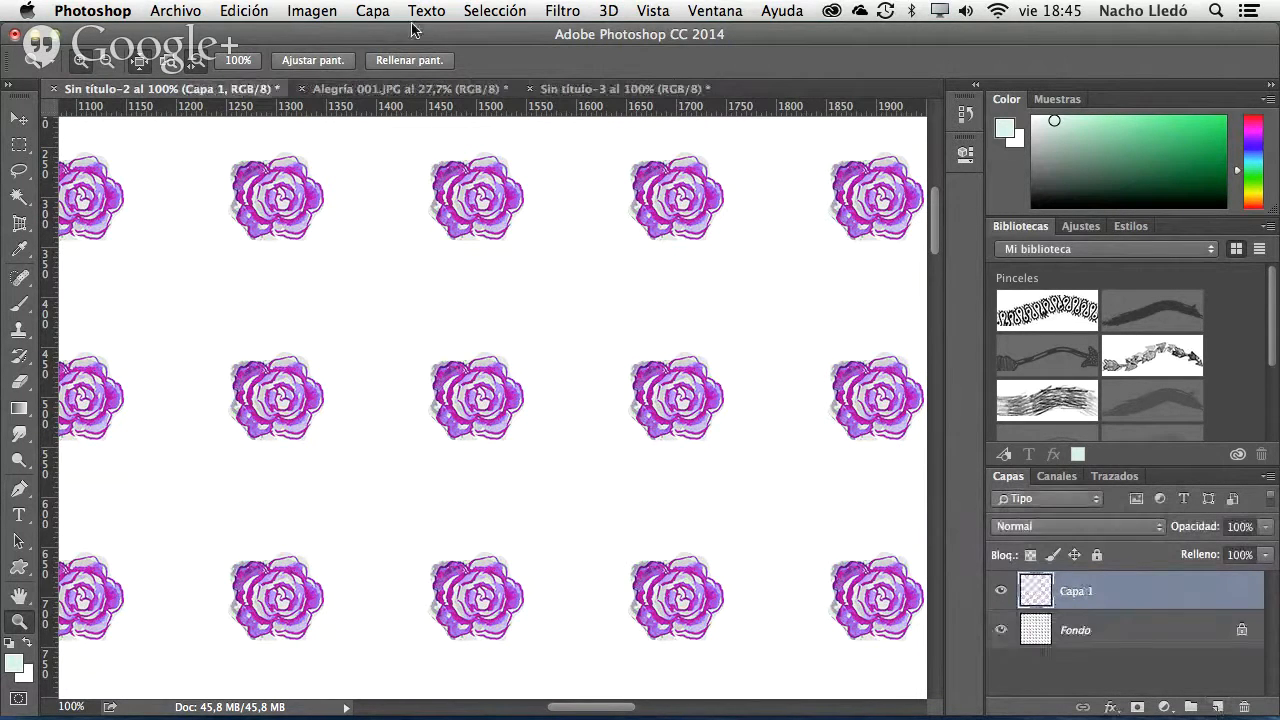
click(268, 10)
click(290, 309)
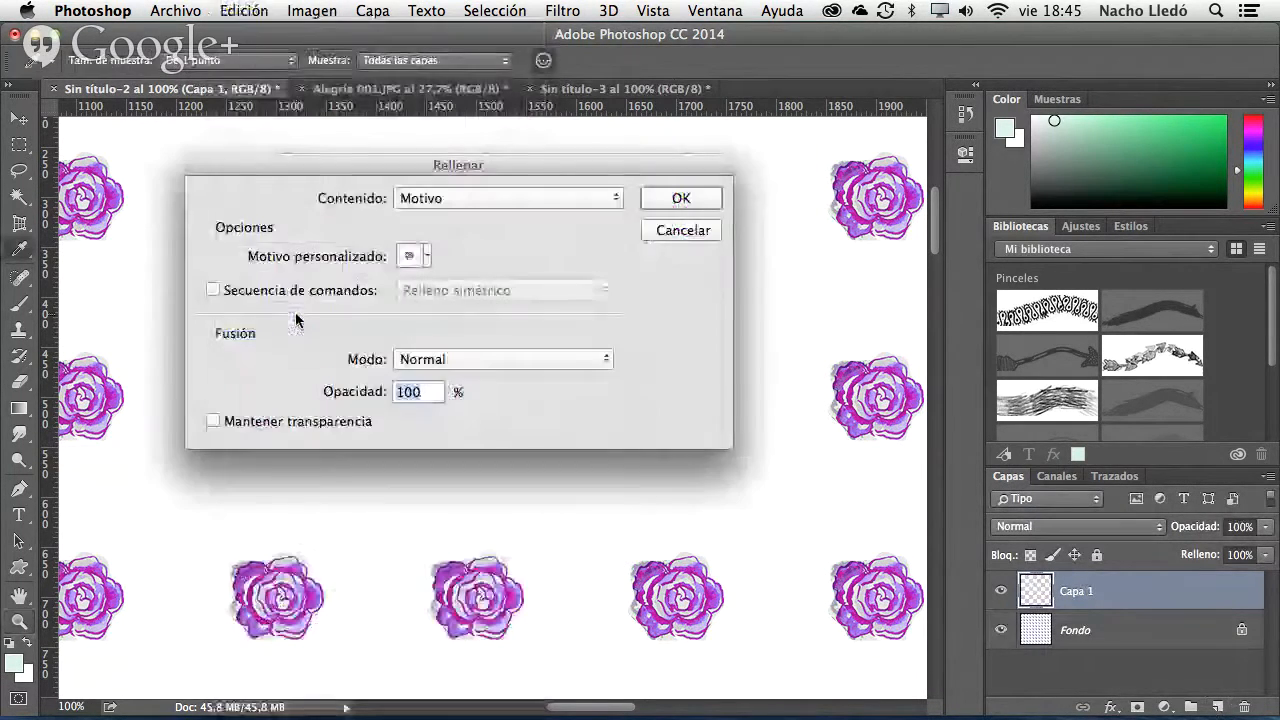
click(426, 257)
click(407, 393)
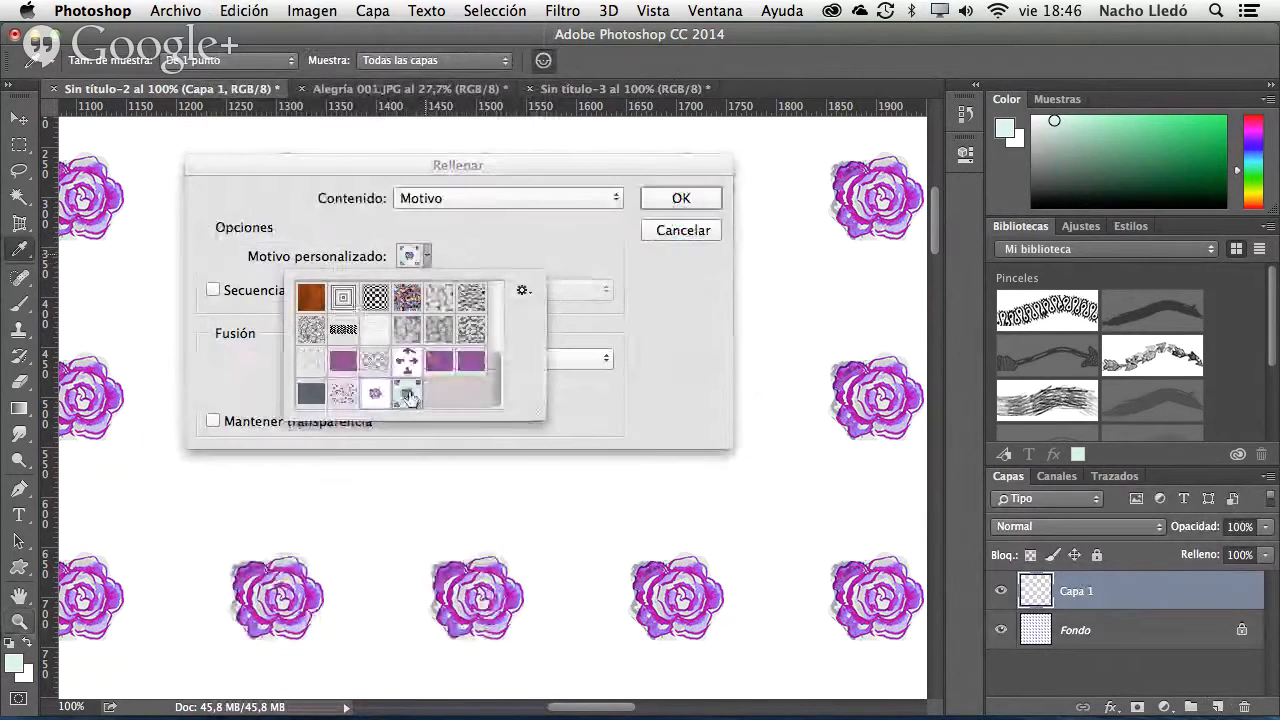
click(694, 199)
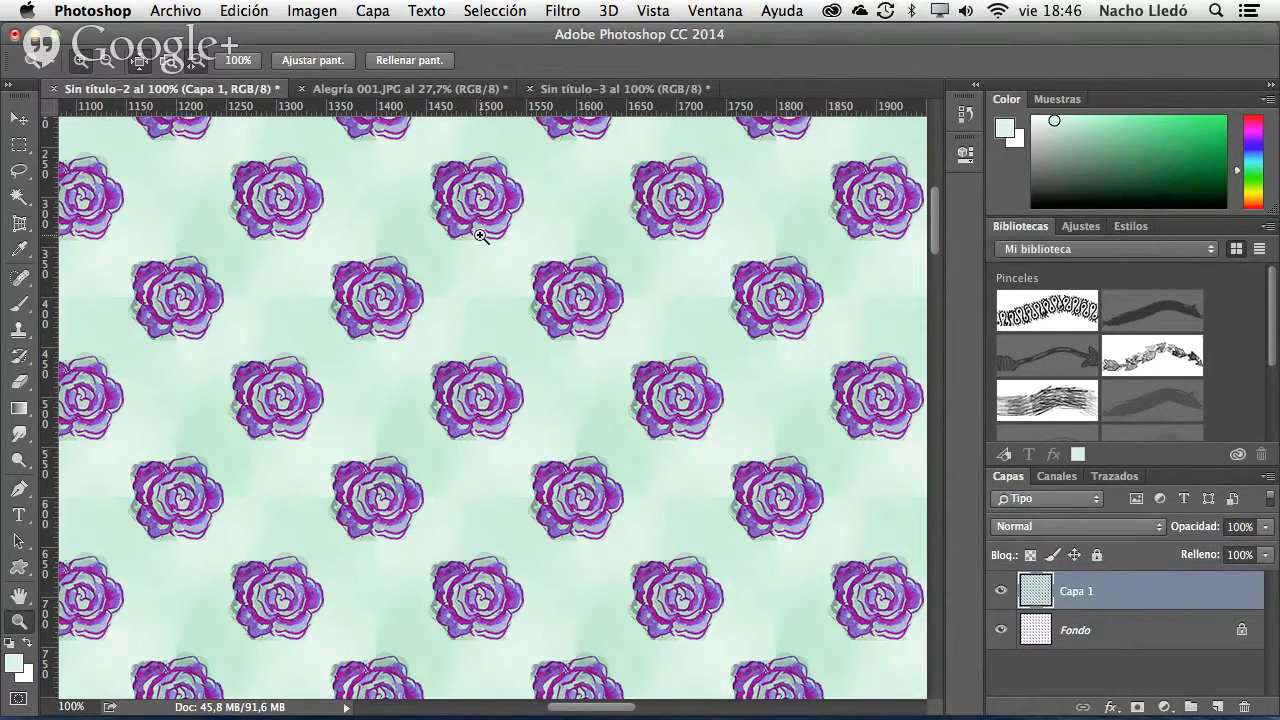
- Bring up the Alegría 001.JPG document and view its floral pattern at 100%
click(445, 90)
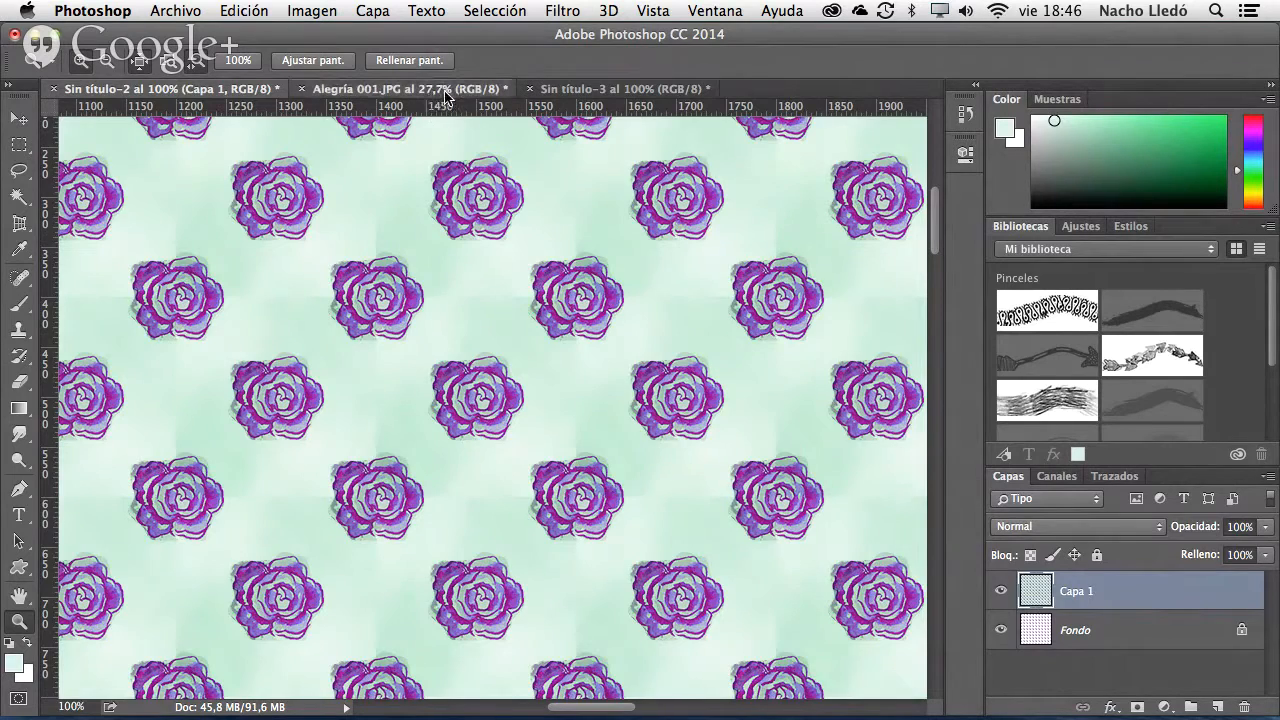
click(588, 88)
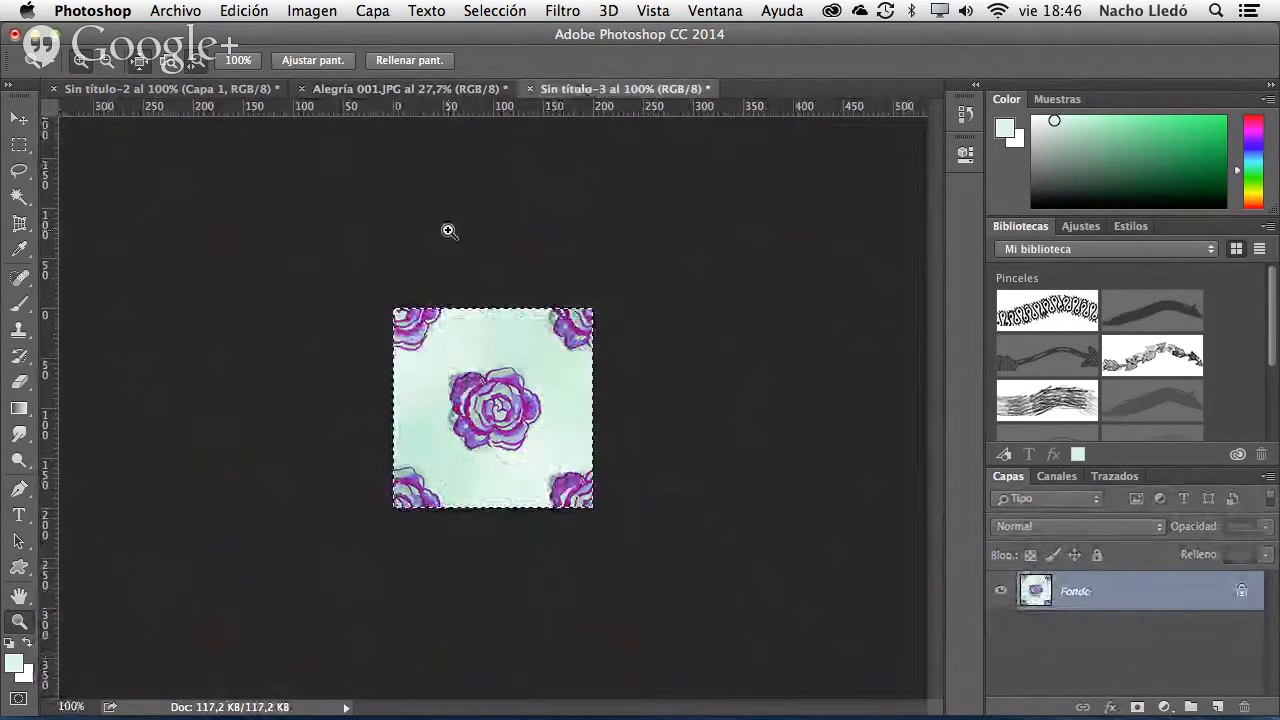
click(409, 90)
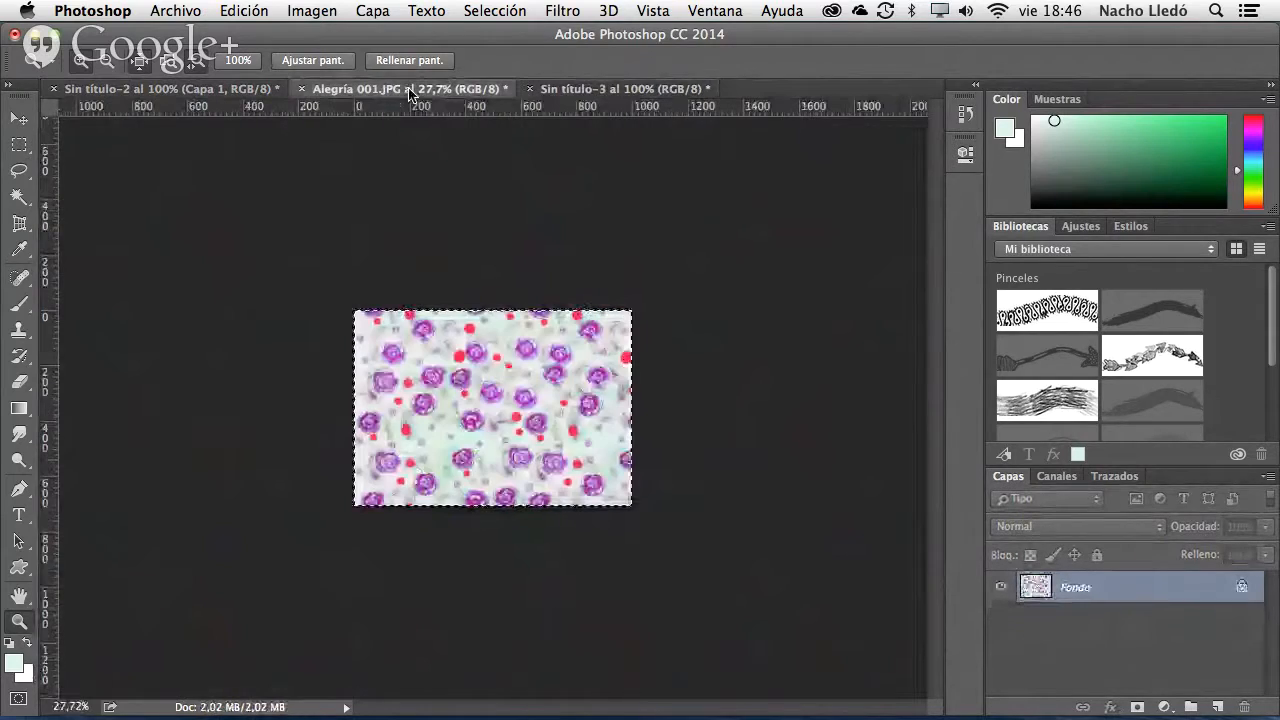
key(super+plus)
key(super+plus)
key(super+plus)
key(super+plus)
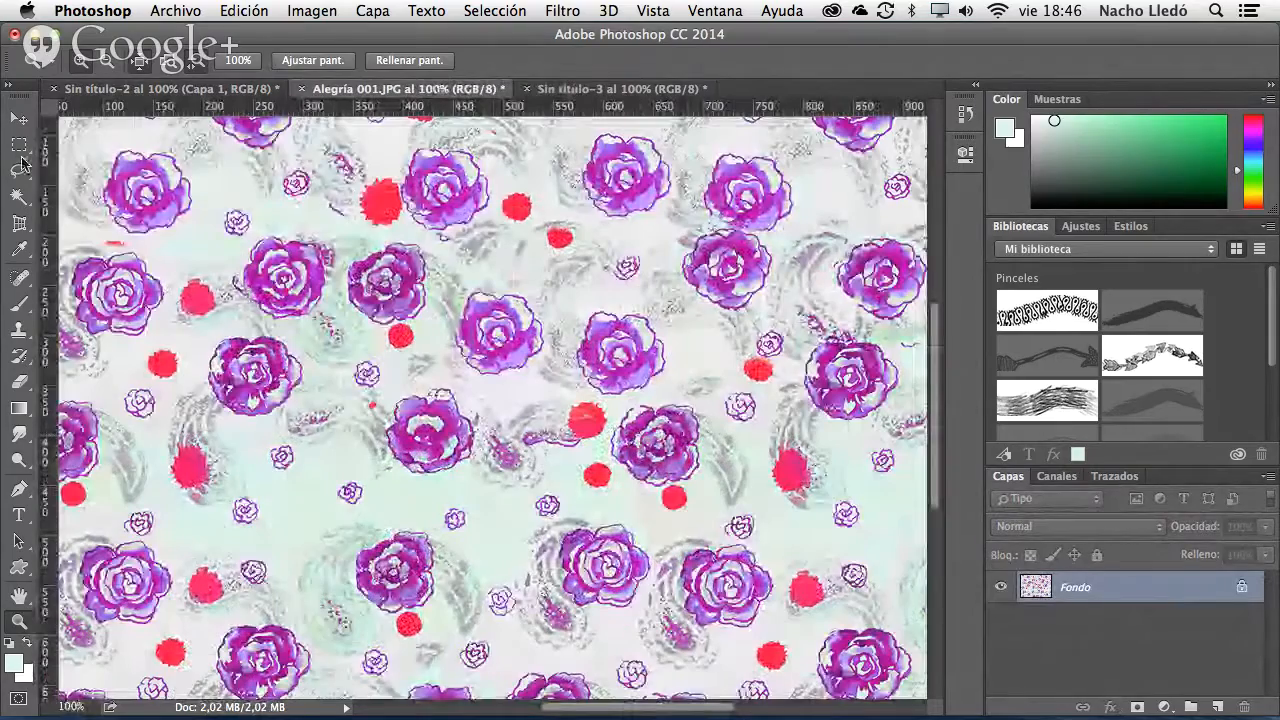
- Clear the existing selection in Alegría 001.JPG and lasso one small outlined rose near the canvas's left edge
key(l)
mouse_move(140, 425)
mouse_down()
mouse_move(155, 378)
mouse_move(132, 395)
mouse_move(126, 421)
mouse_move(146, 432)
mouse_move(180, 358)
mouse_move(157, 349)
mouse_move(186, 462)
mouse_up()
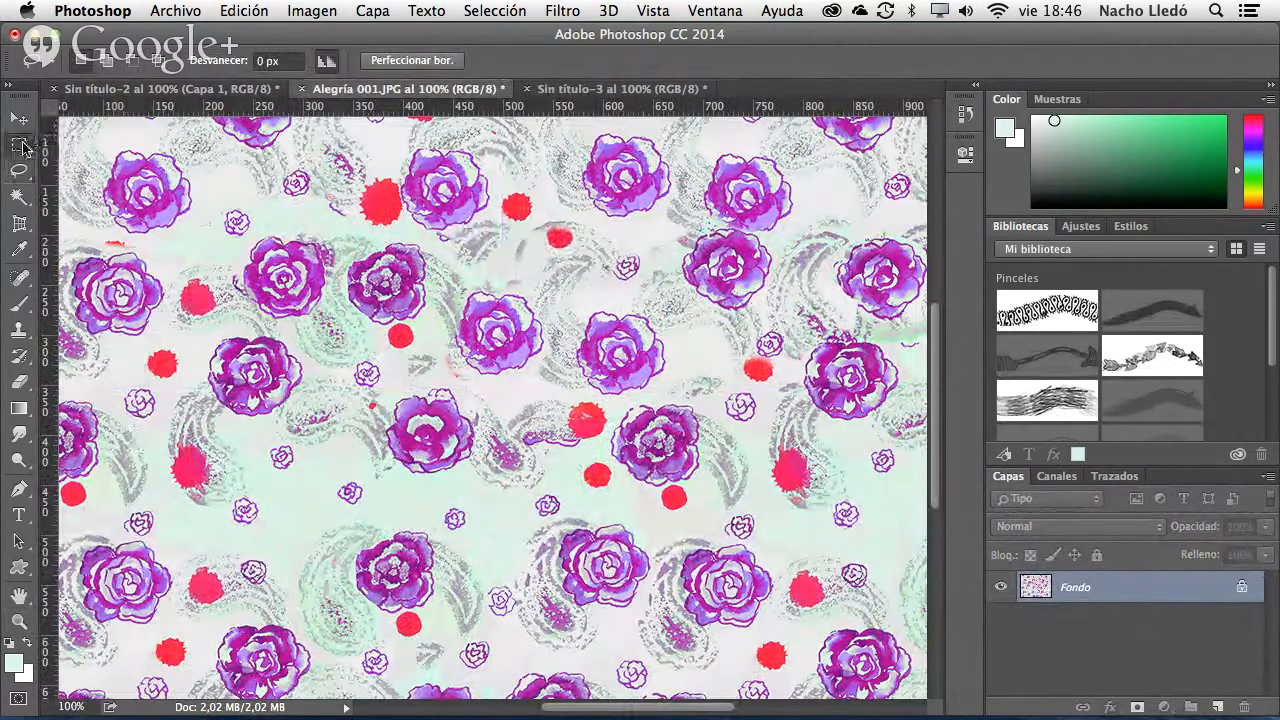
drag(141, 390, 175, 413)
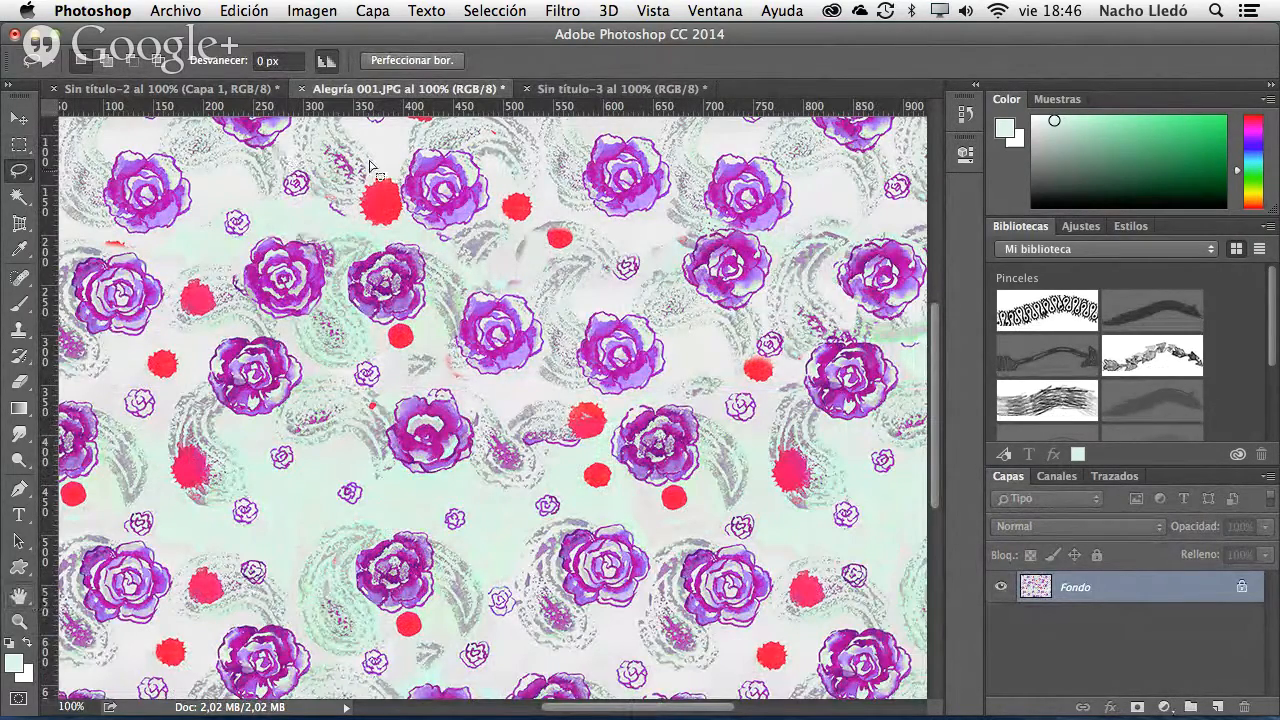
click(258, 89)
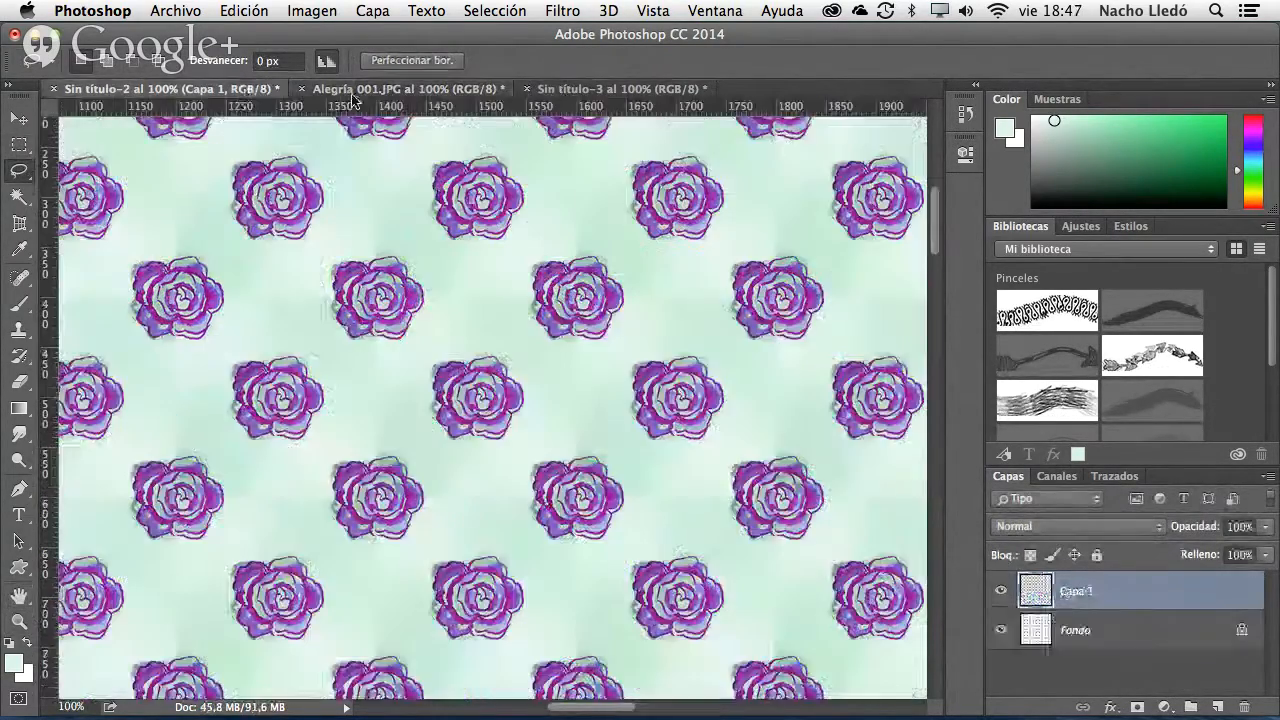
click(393, 92)
drag(340, 344, 455, 535)
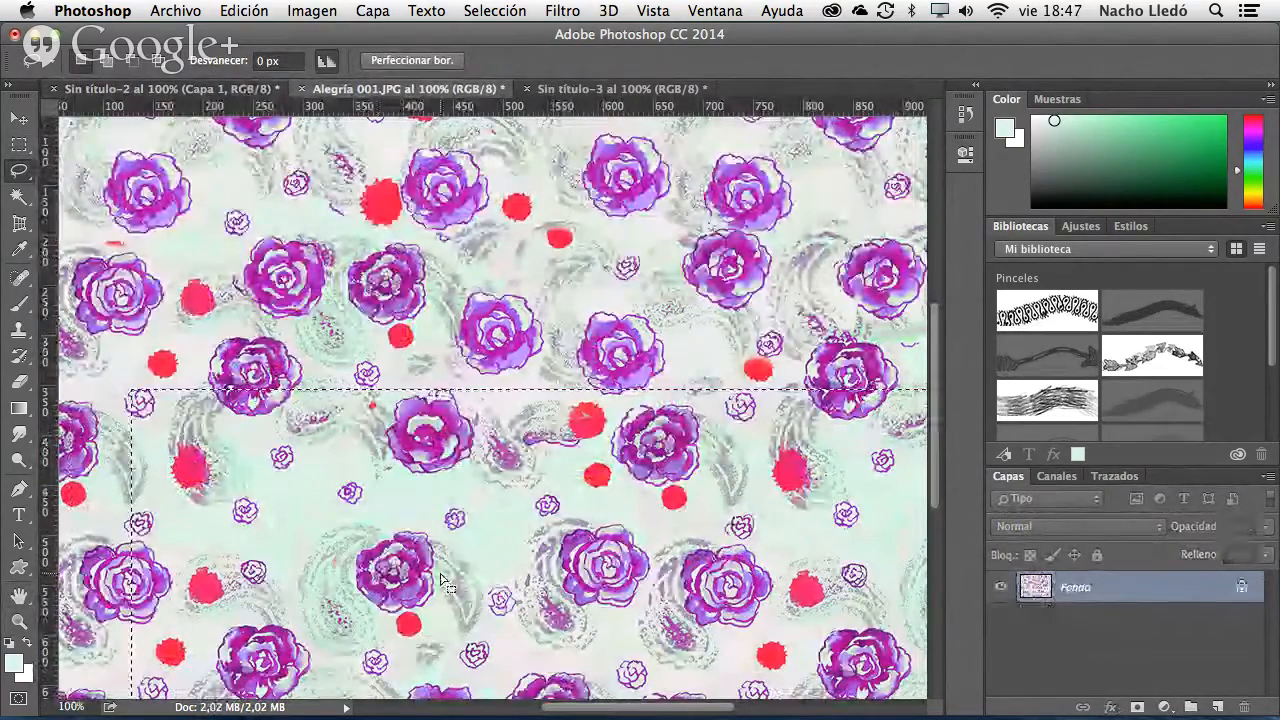
key(super+d)
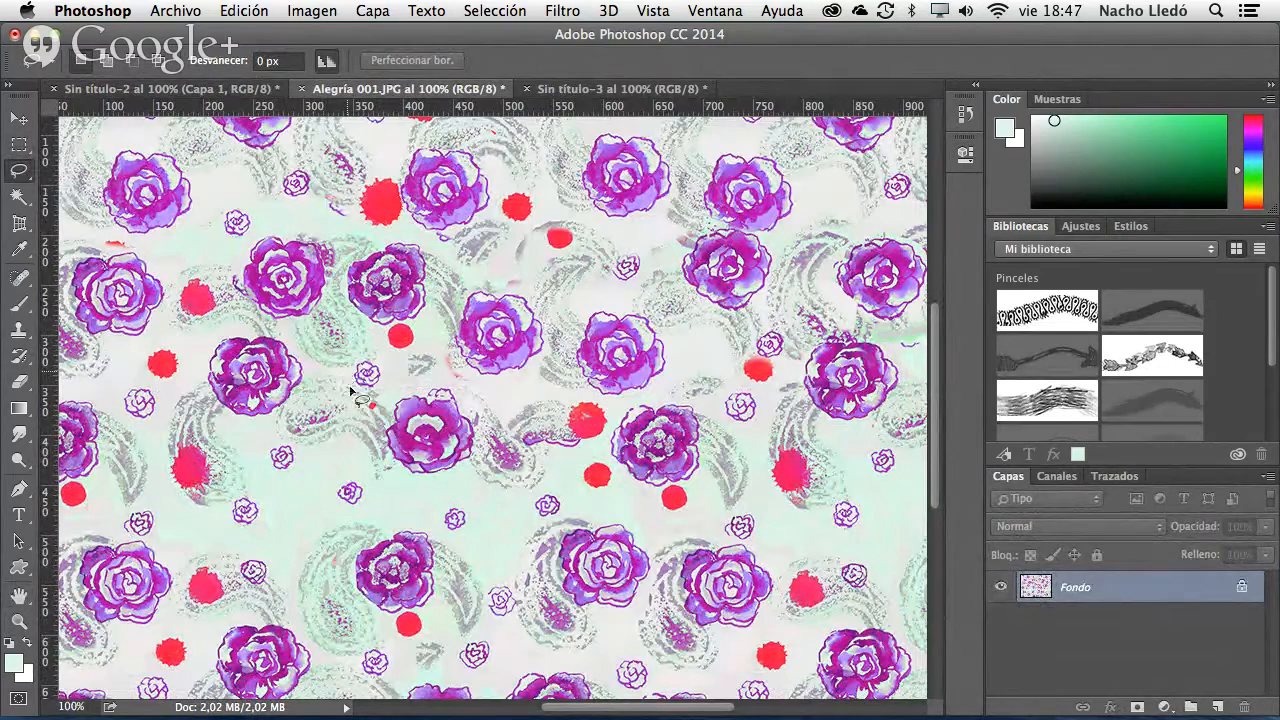
drag(409, 392, 380, 405)
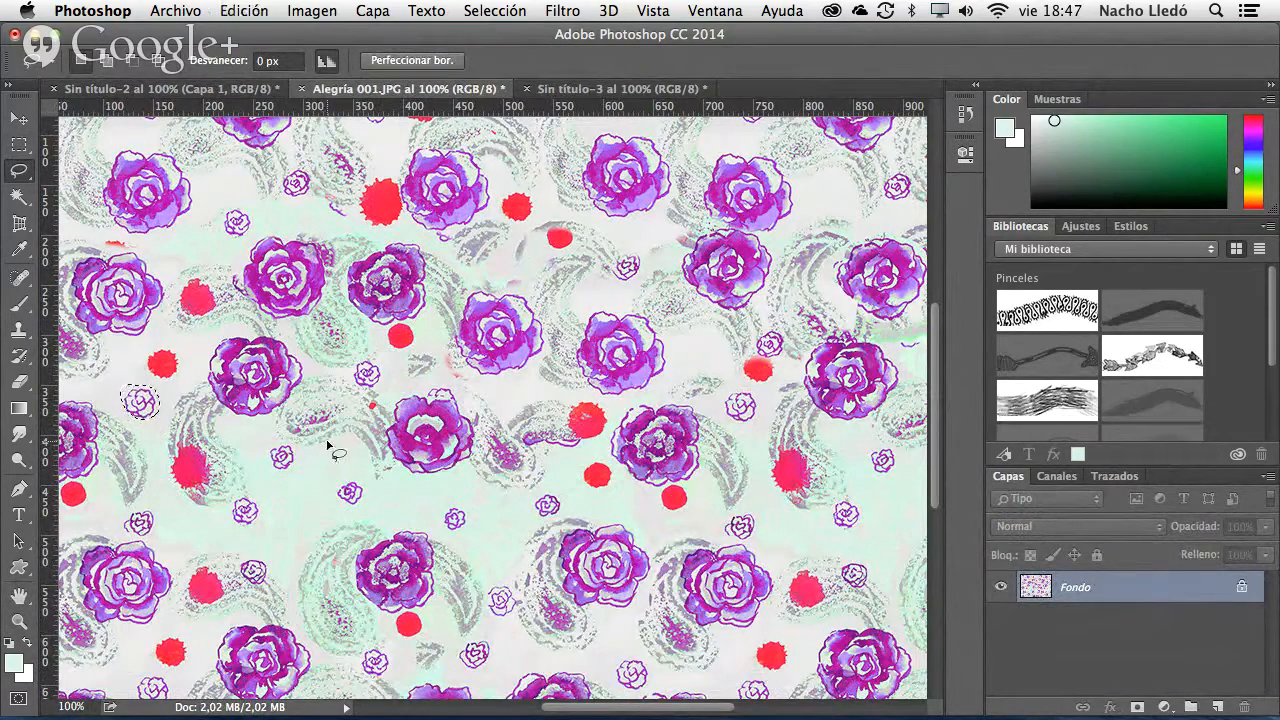
- Paste the small rose into the Sin título-3 tile and place it to the upper right of the central rose
click(590, 89)
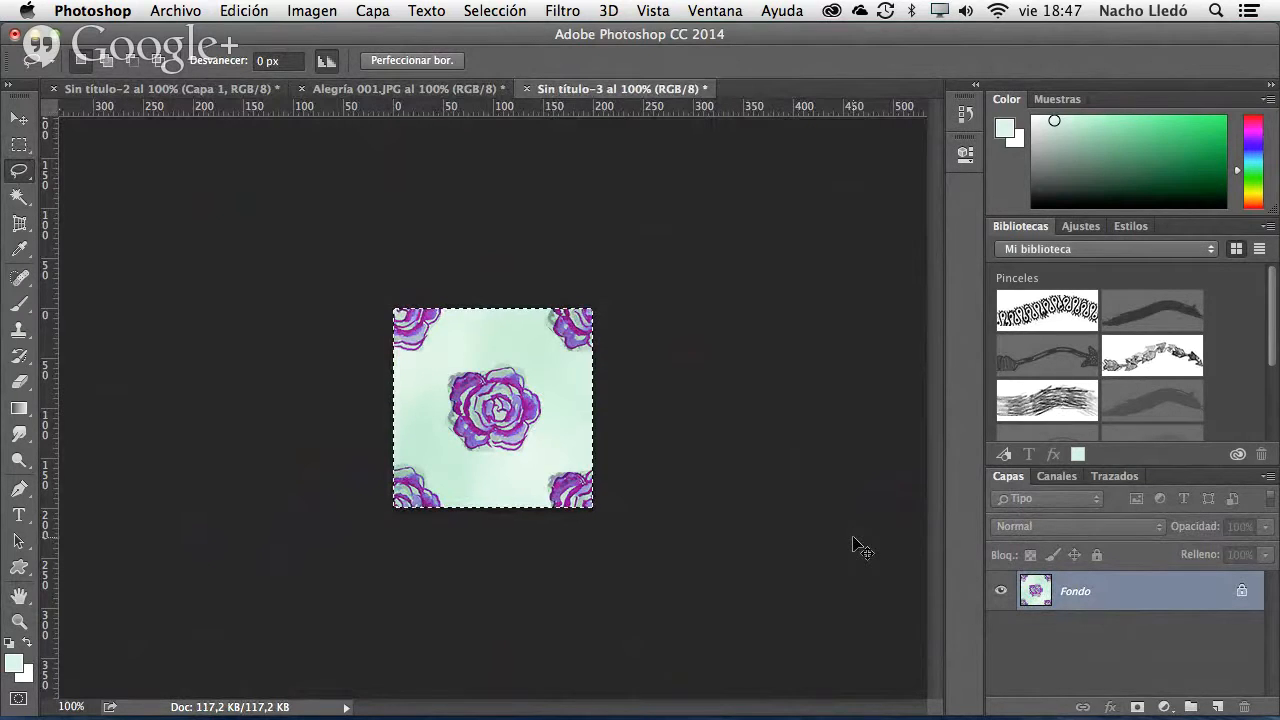
key(super+v)
click(18, 118)
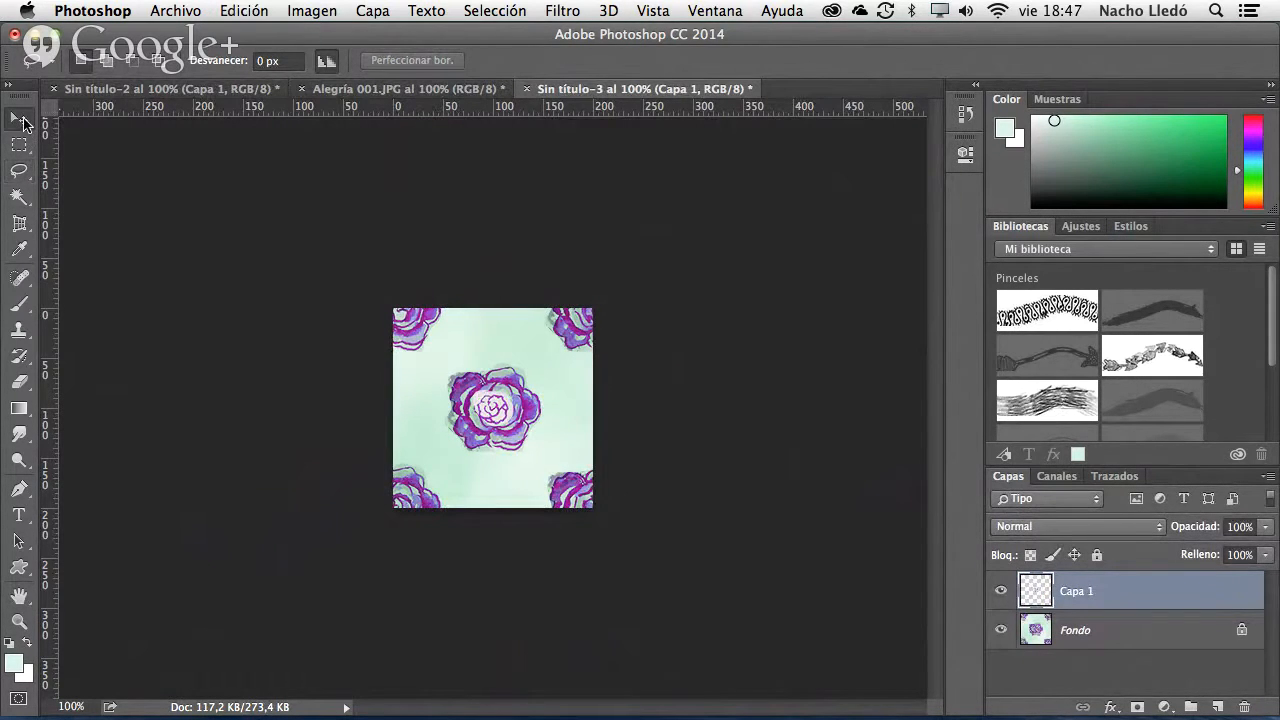
mouse_move(476, 407)
mouse_down()
mouse_move(540, 398)
mouse_move(555, 388)
mouse_move(546, 376)
mouse_up()
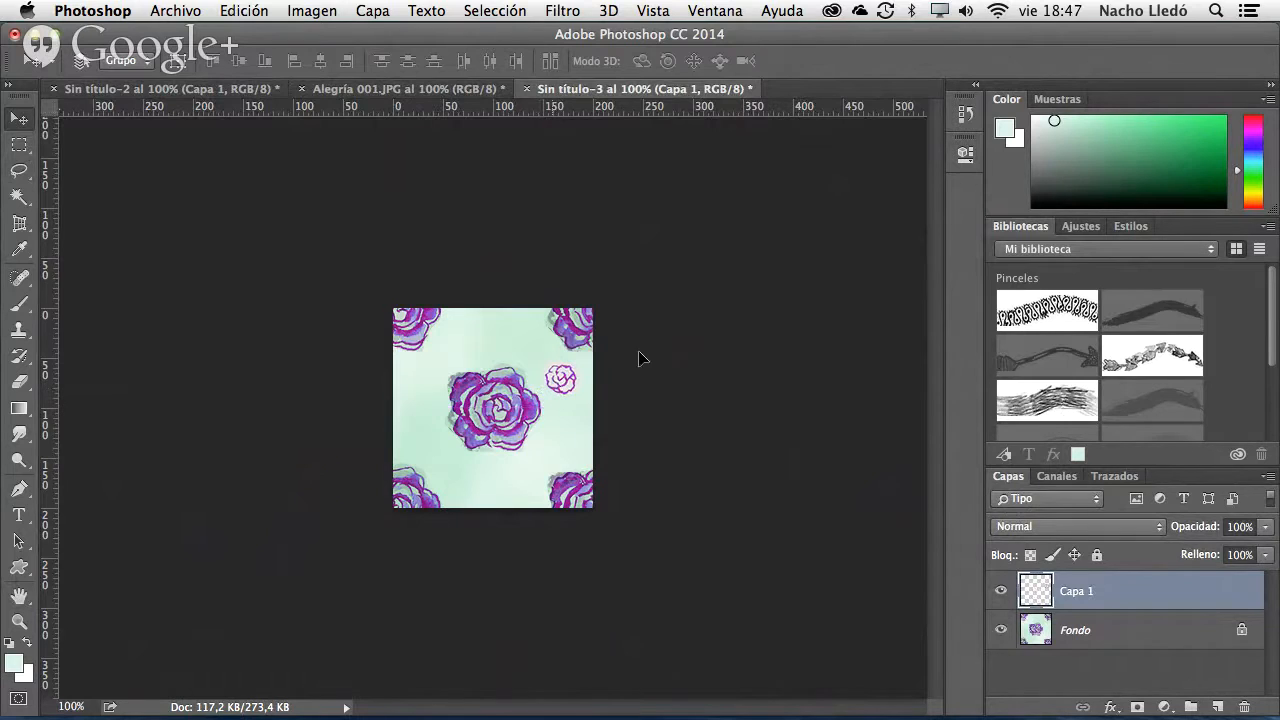
- Try the Multiplicar, Superponer and Trama blend modes on the small rose layer
click(1065, 497)
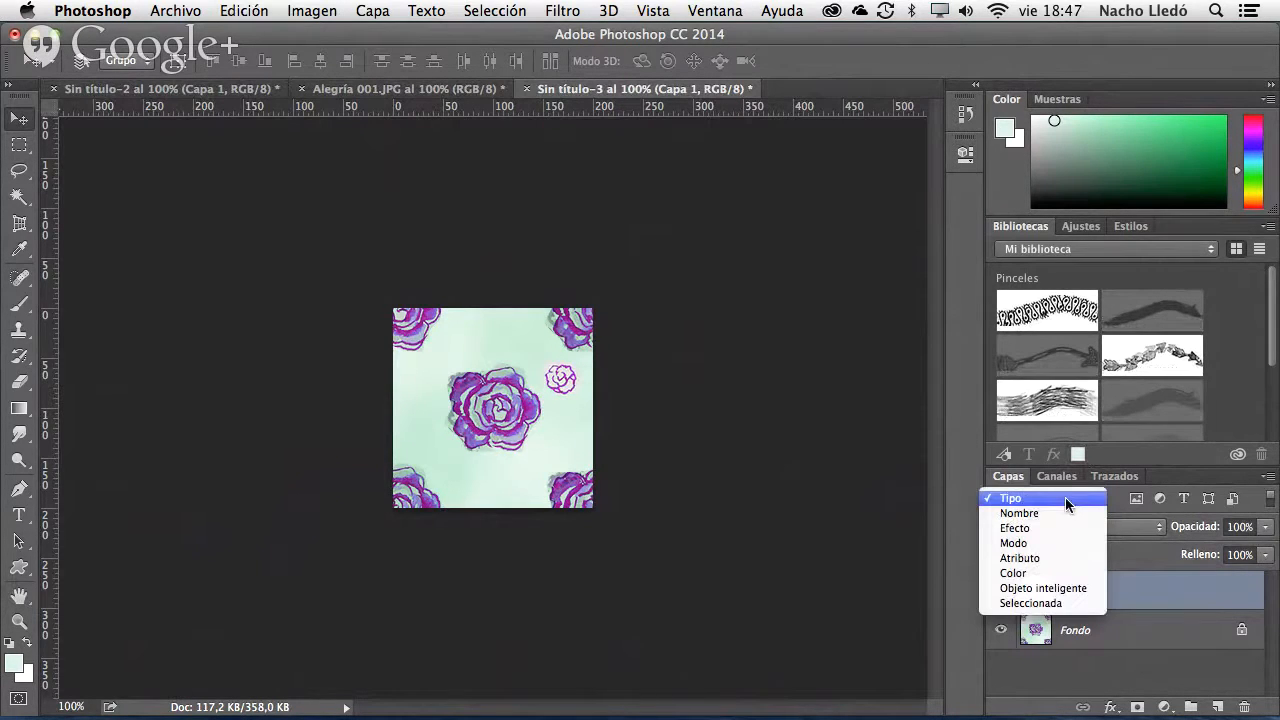
click(1114, 508)
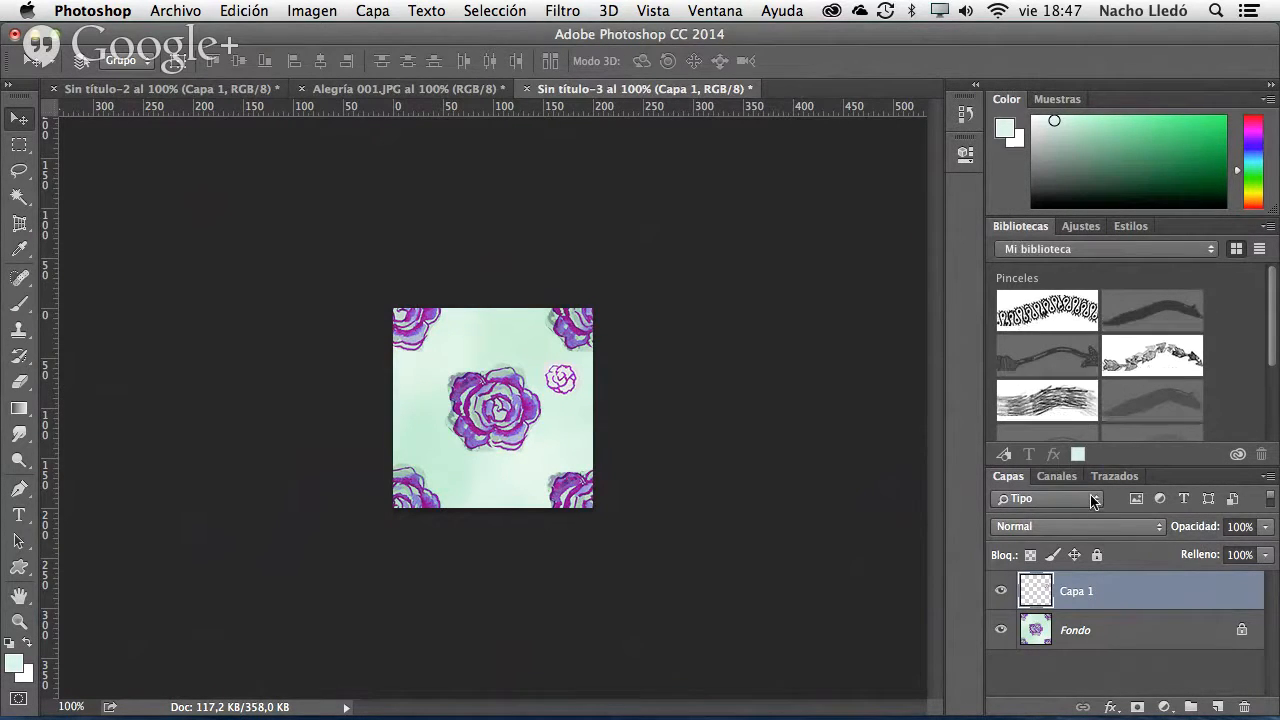
click(1086, 527)
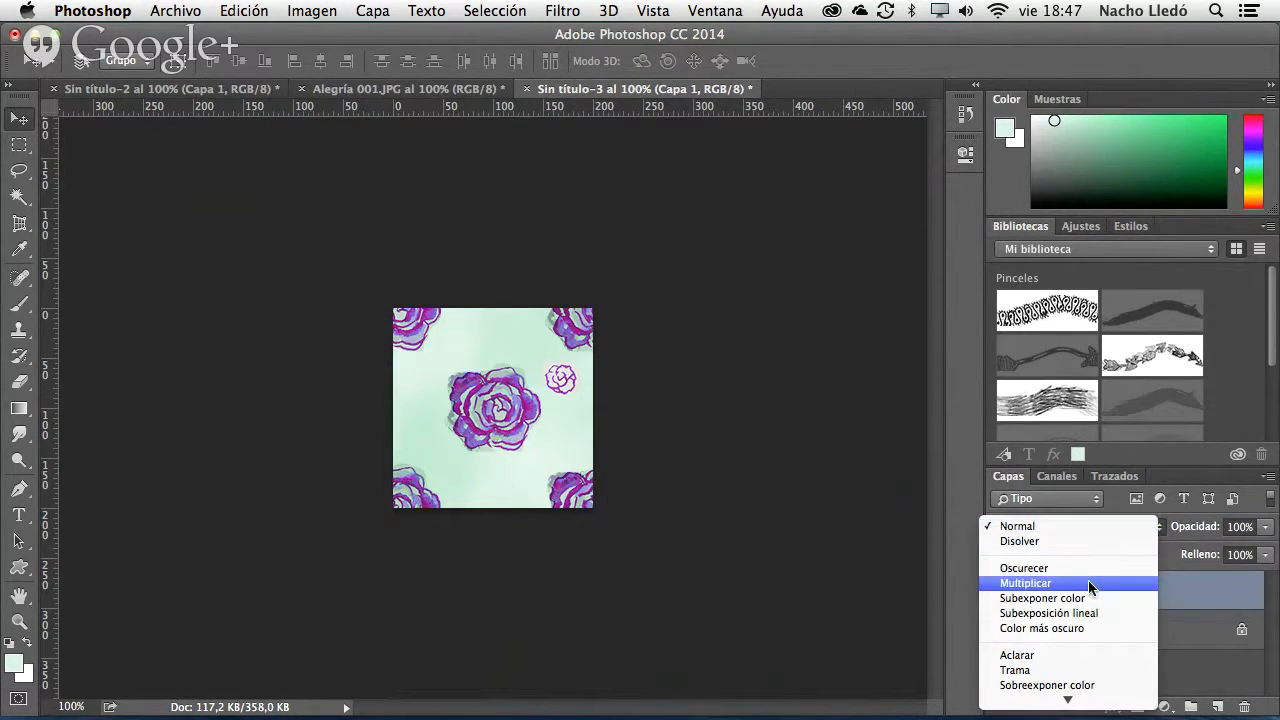
click(1088, 578)
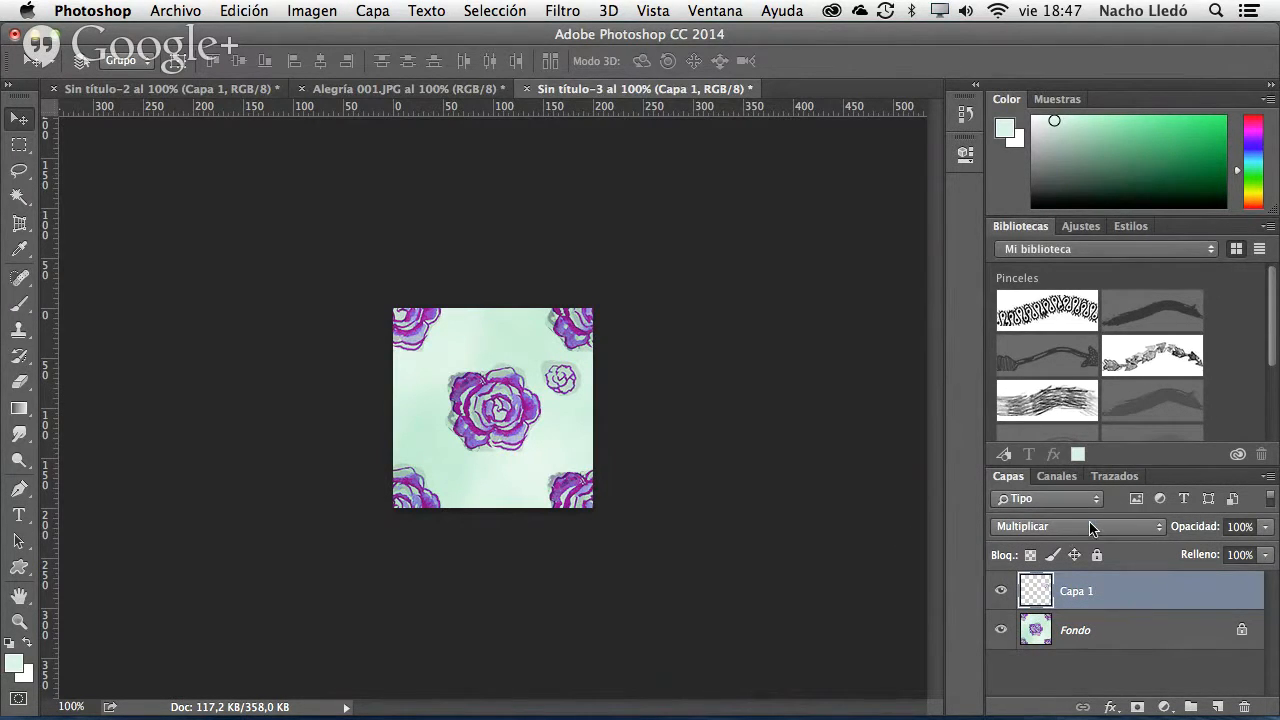
click(1090, 524)
click(1095, 684)
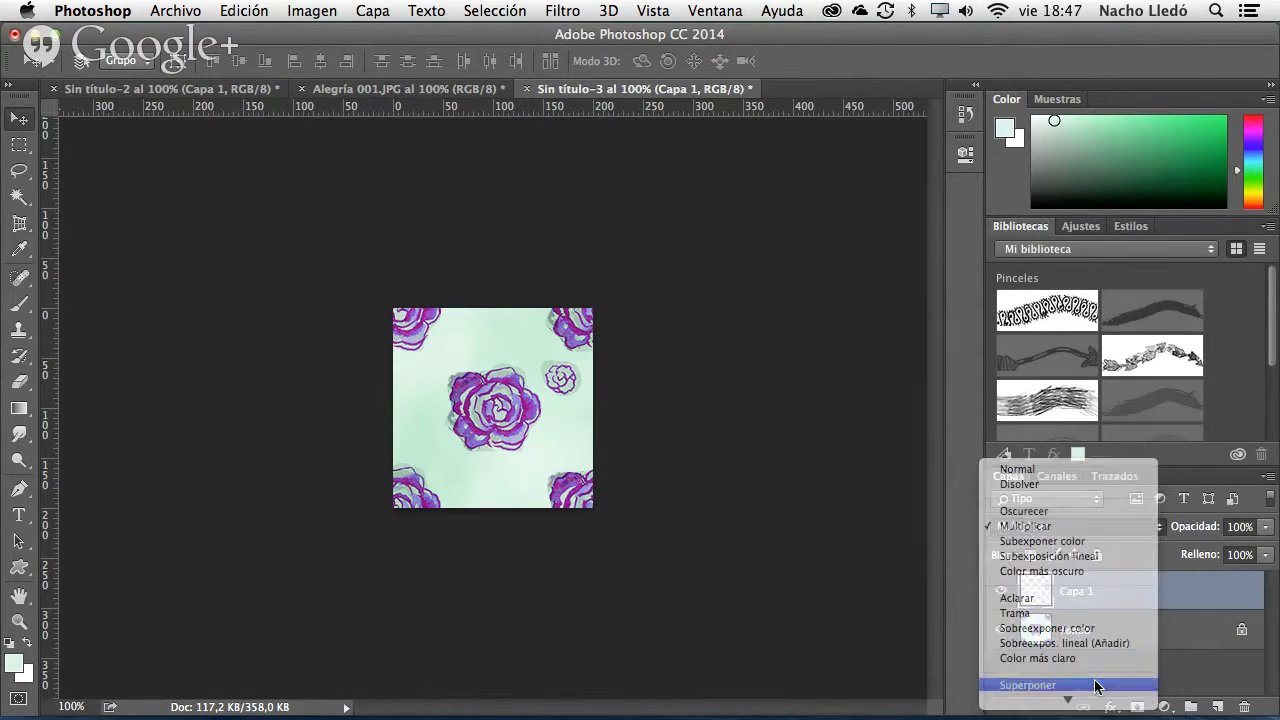
click(1085, 524)
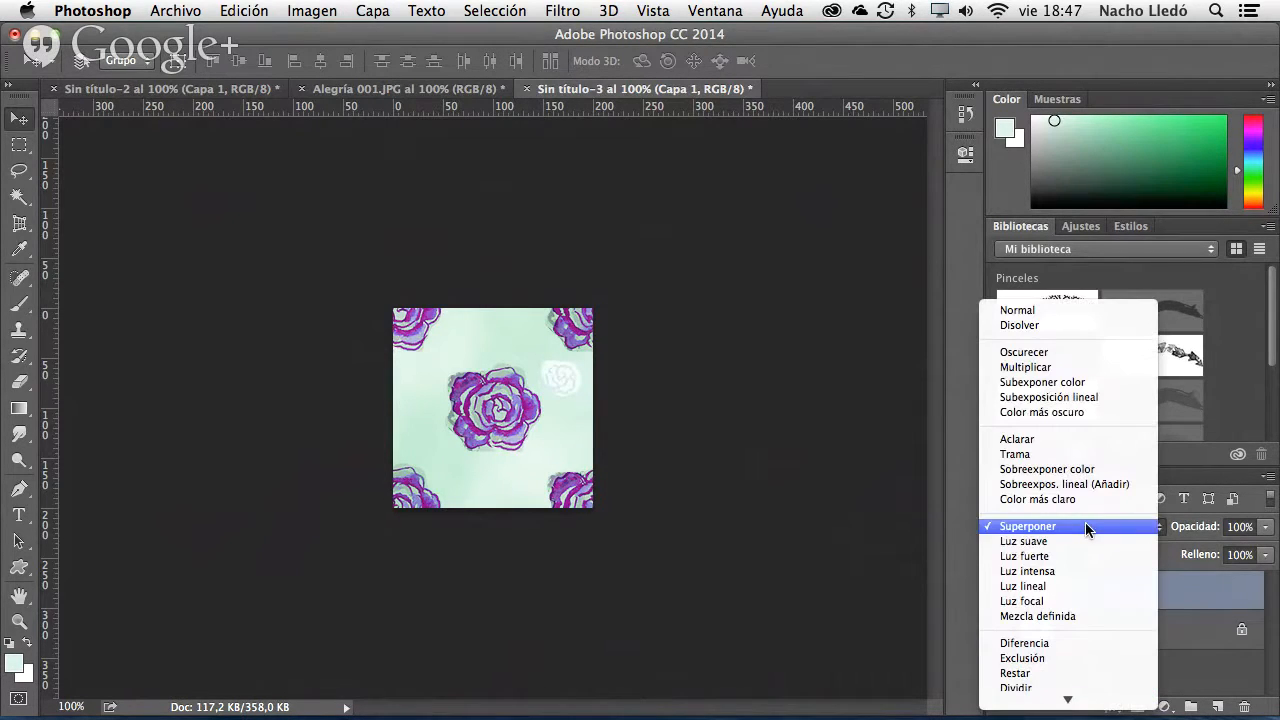
click(1071, 455)
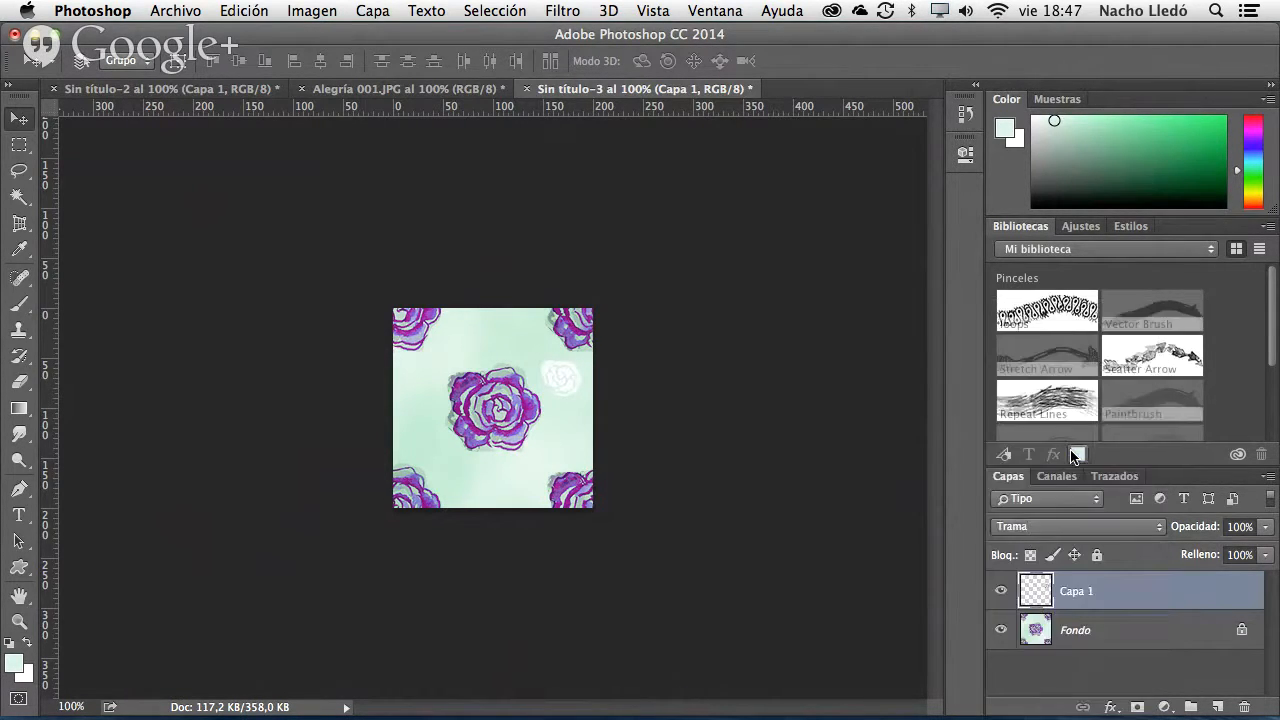
- Set the small rose layer's blend mode to Oscurecer and its opacity to 79%
click(1063, 527)
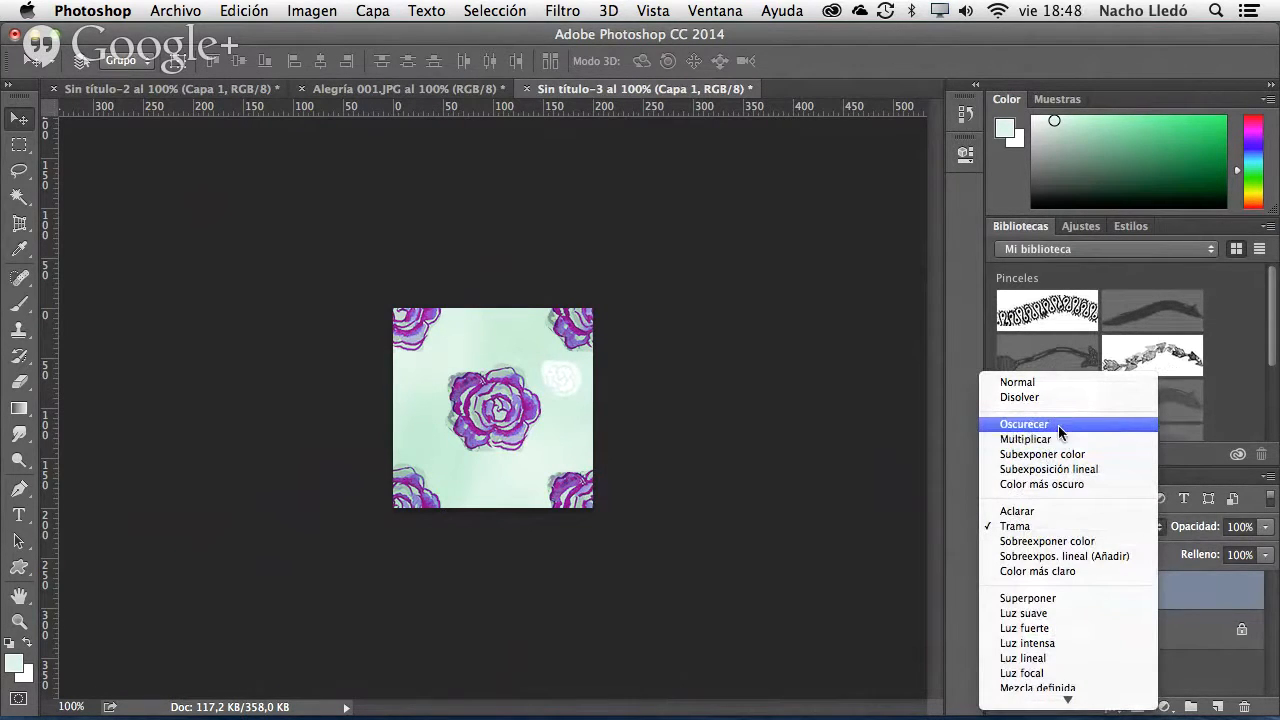
click(1058, 424)
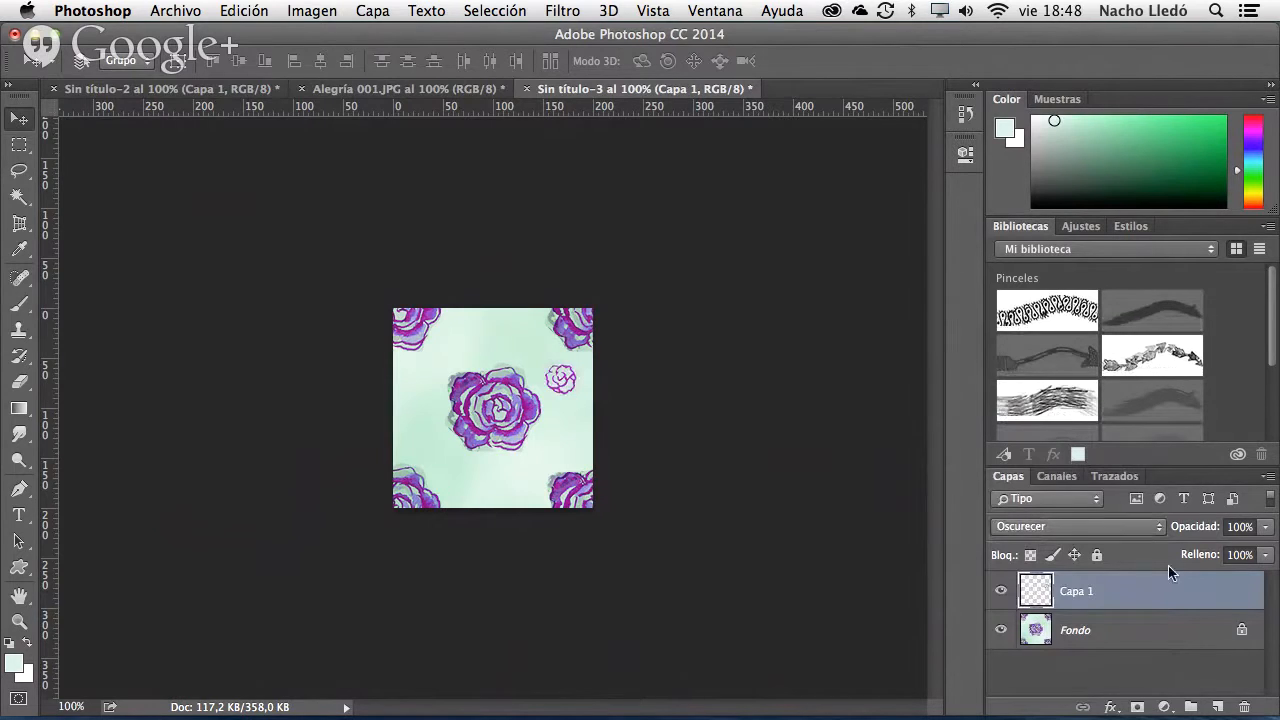
drag(1216, 536, 1196, 536)
- Move the small rose above the central rose and duplicate it twice, placing copies to the right and at the tile's bottom edge
mouse_move(558, 374)
mouse_down()
mouse_move(580, 374)
mouse_move(562, 393)
mouse_up()
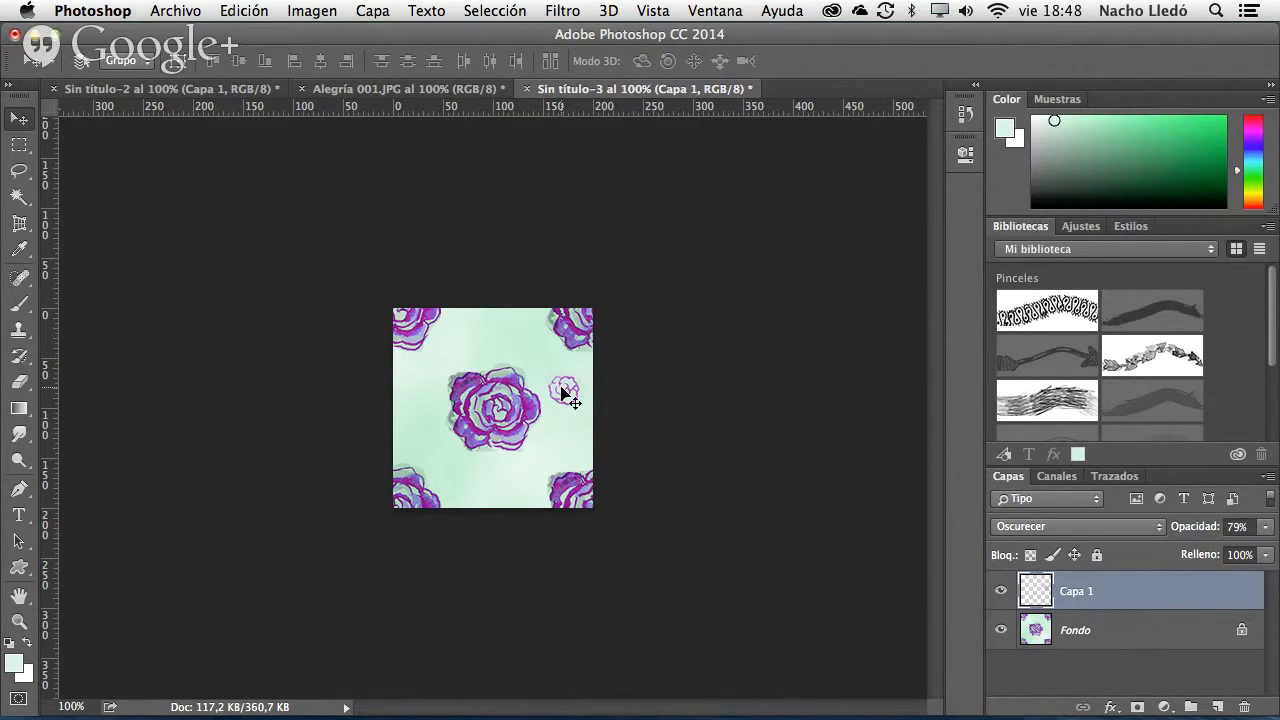
drag(565, 398, 487, 335)
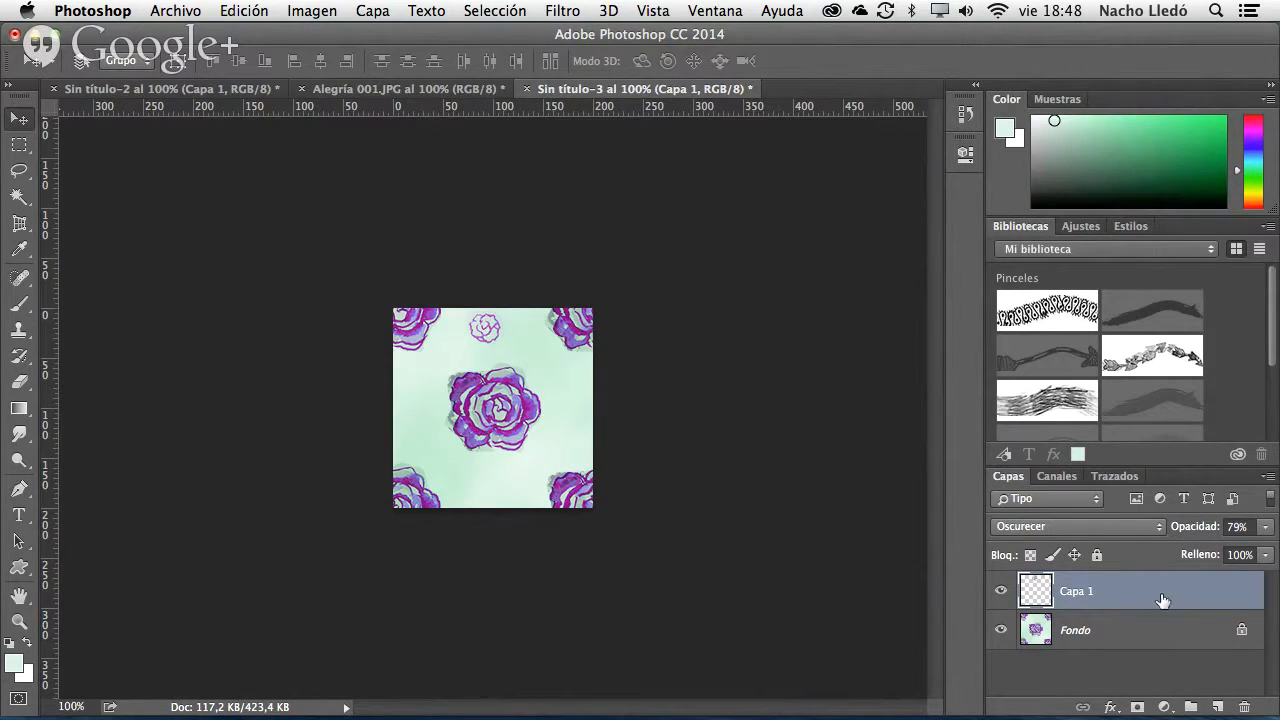
drag(1167, 602, 1217, 707)
drag(488, 340, 504, 512)
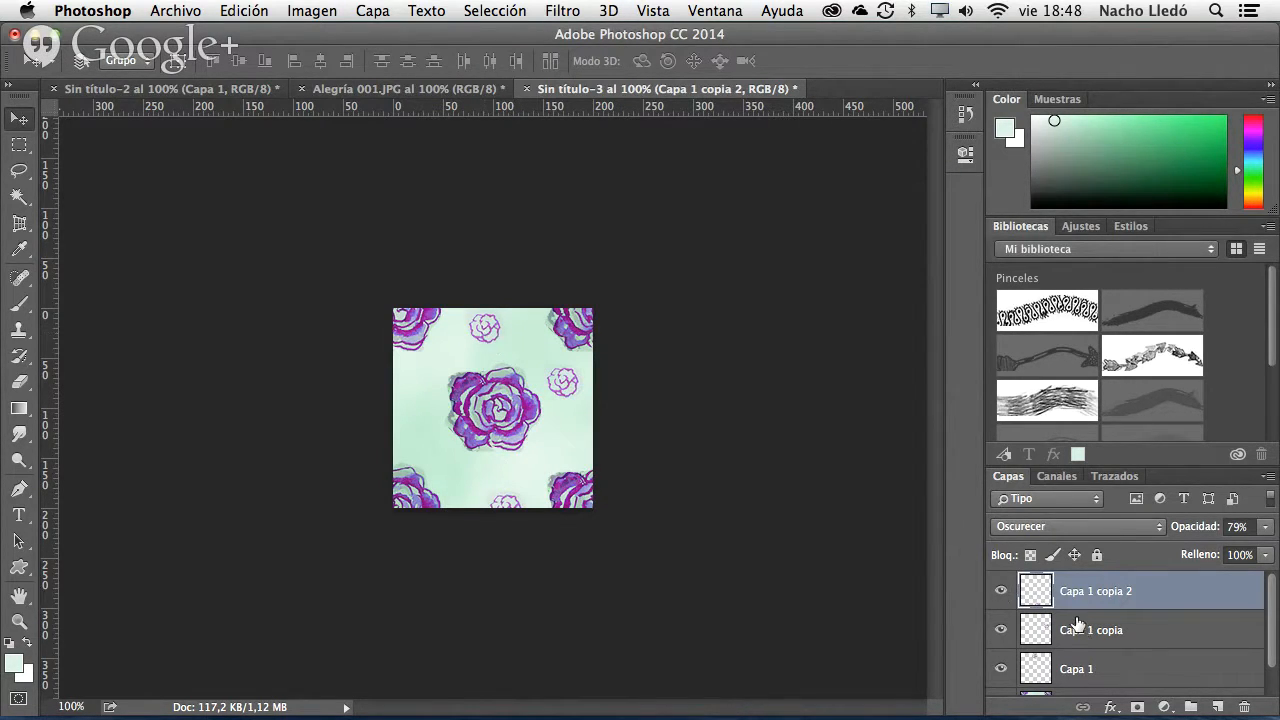
- Reposition the small roses around the central rose, shifting the top one down-left and the bottom one fully inside the tile
key(alt+bracketleft)
drag(484, 326, 474, 349)
key(alt+bracketleft)
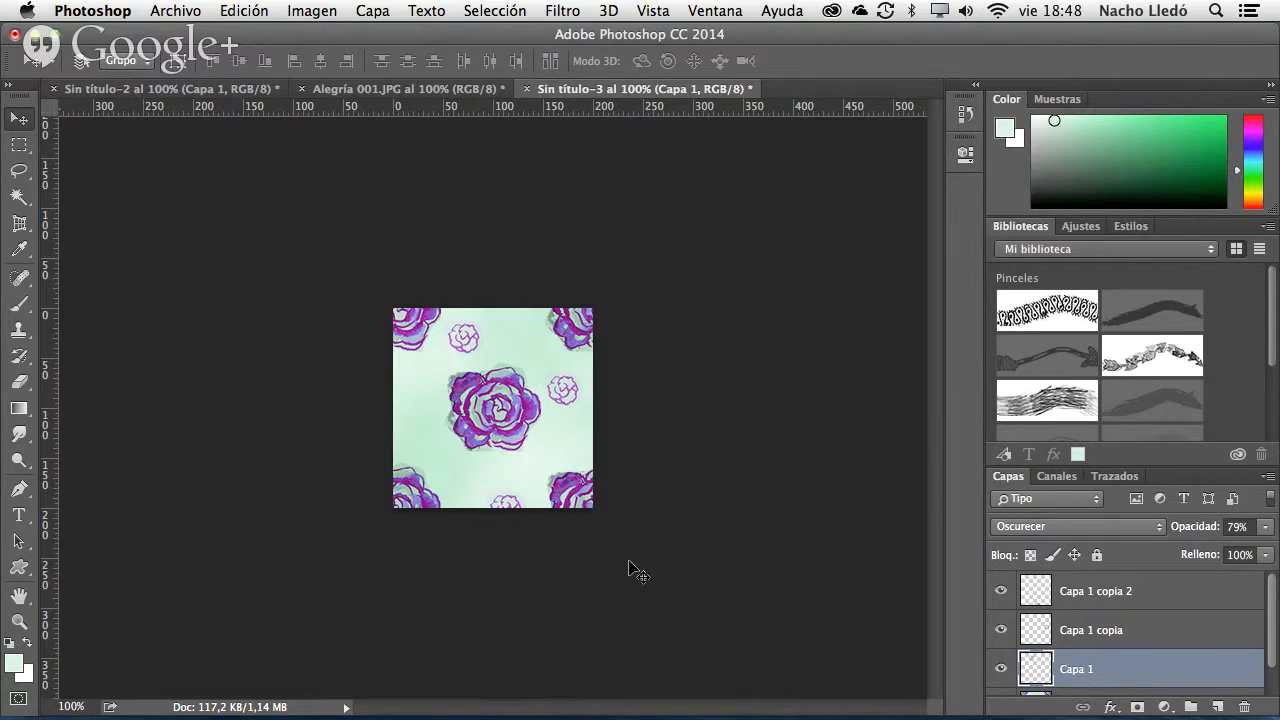
click(1138, 591)
drag(495, 494, 504, 475)
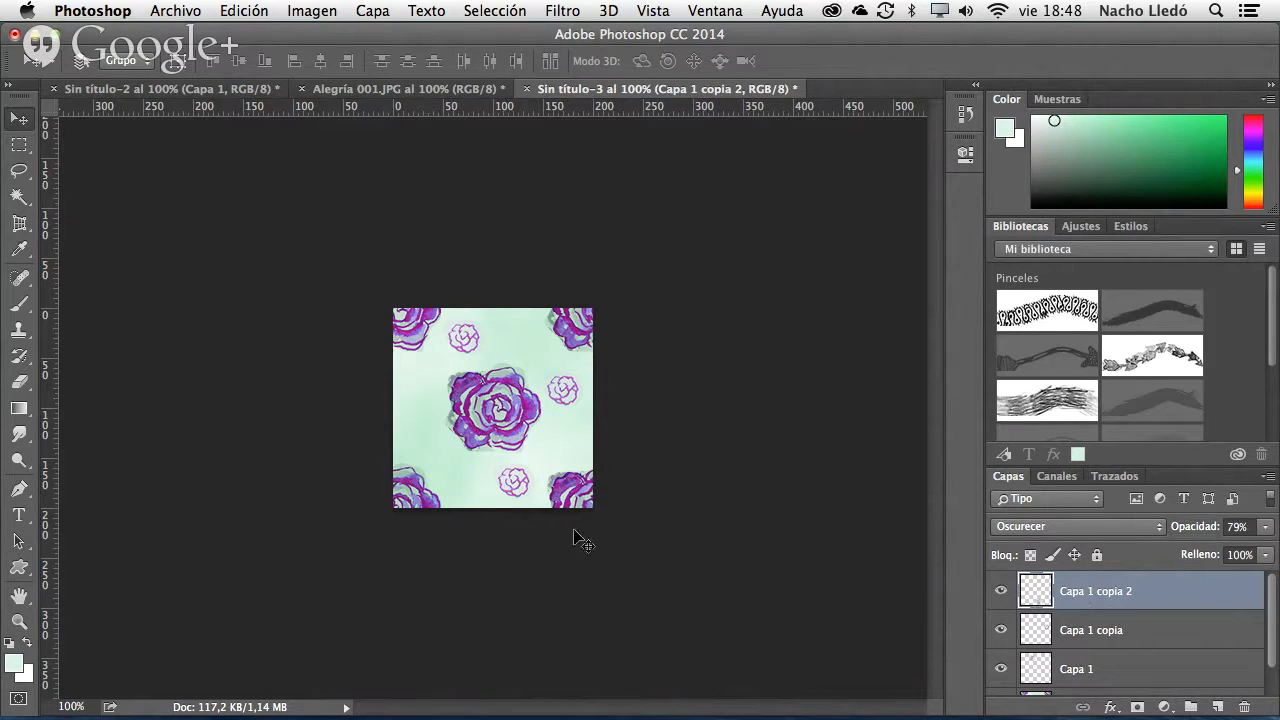
- Merge the Capa 1 copia and Capa 1 small rose layers with the Fondo layer, leaving Capa 1 copia 2 separate
click(483, 8)
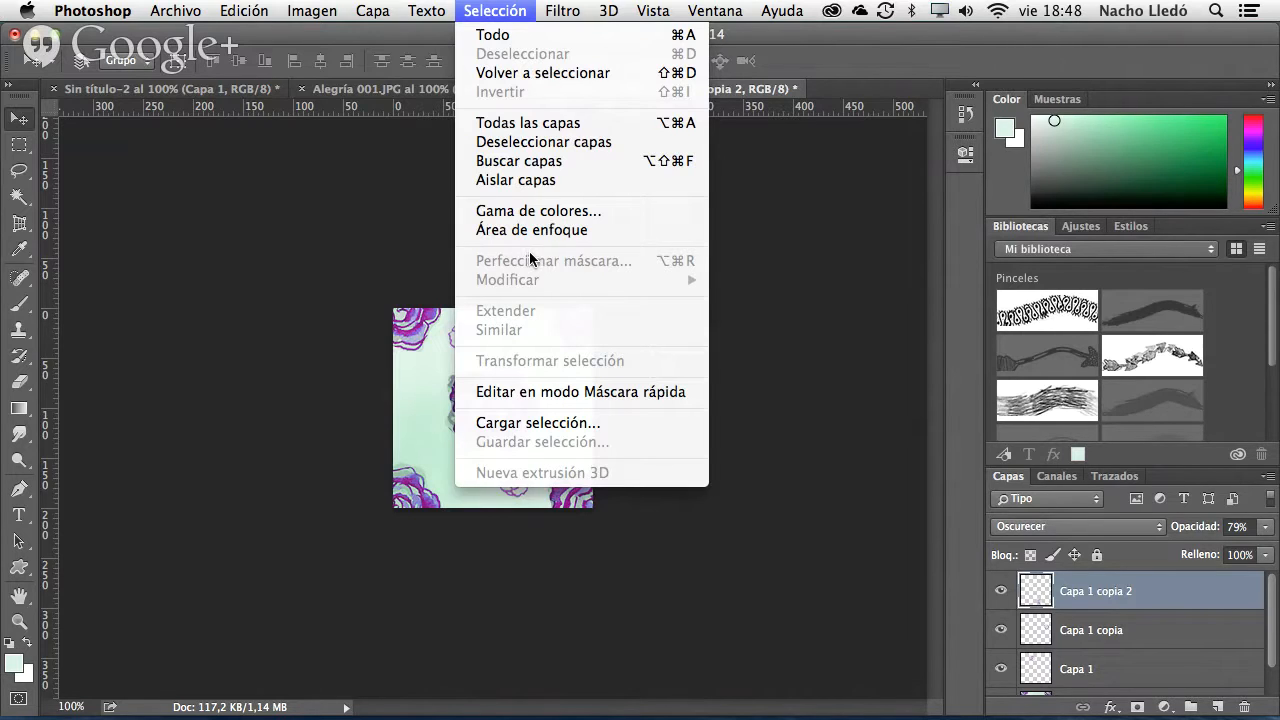
mouse_move(562, 10)
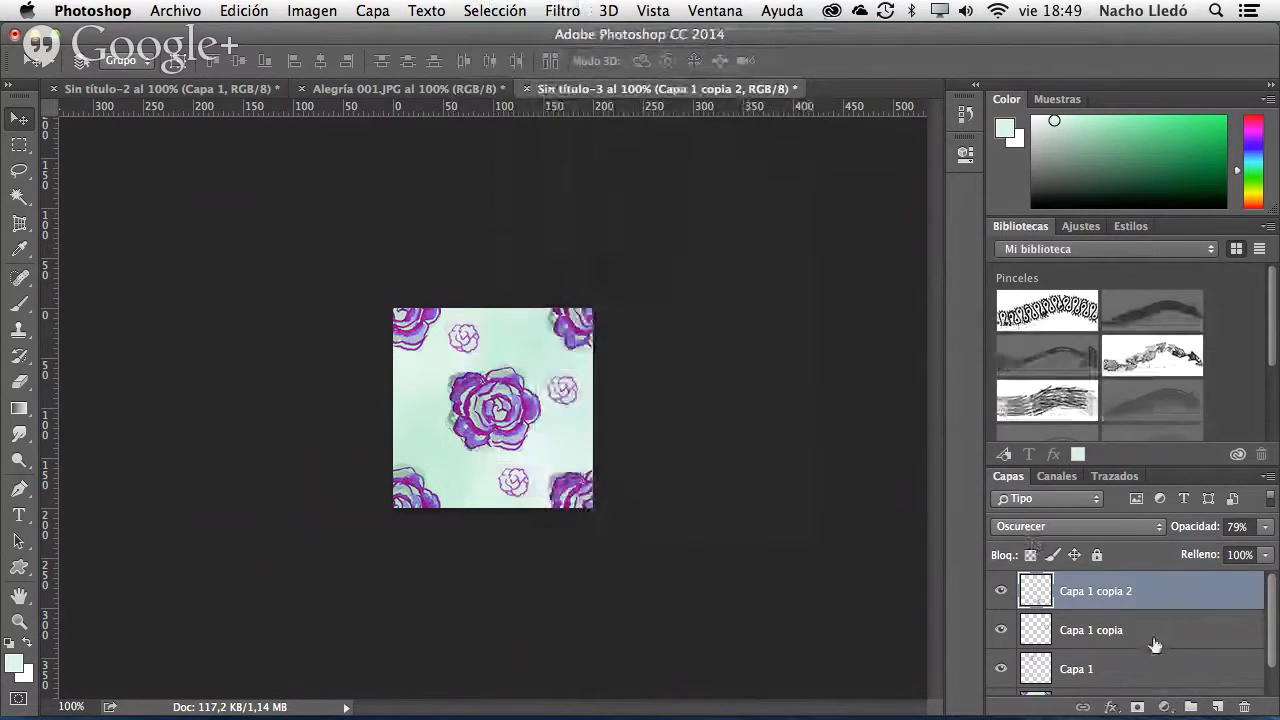
click(1157, 638)
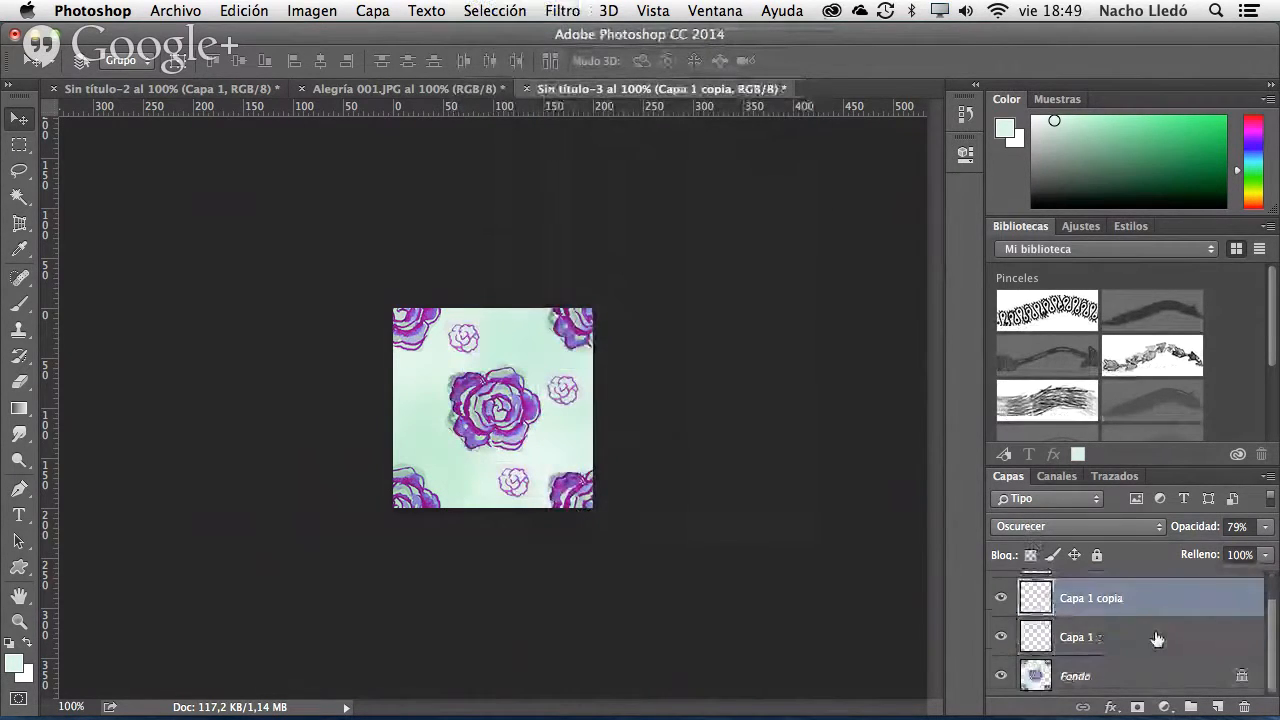
shift+click(1140, 677)
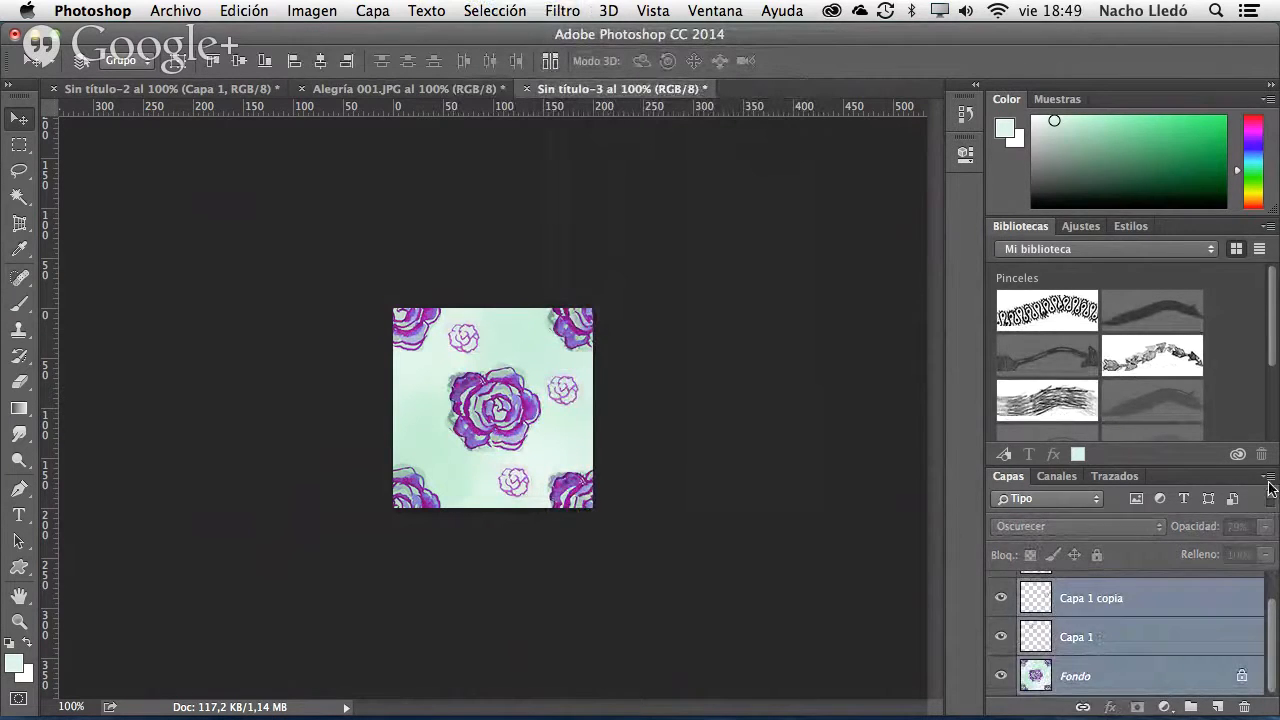
click(1269, 480)
click(1205, 600)
key(super+z)
click(1268, 480)
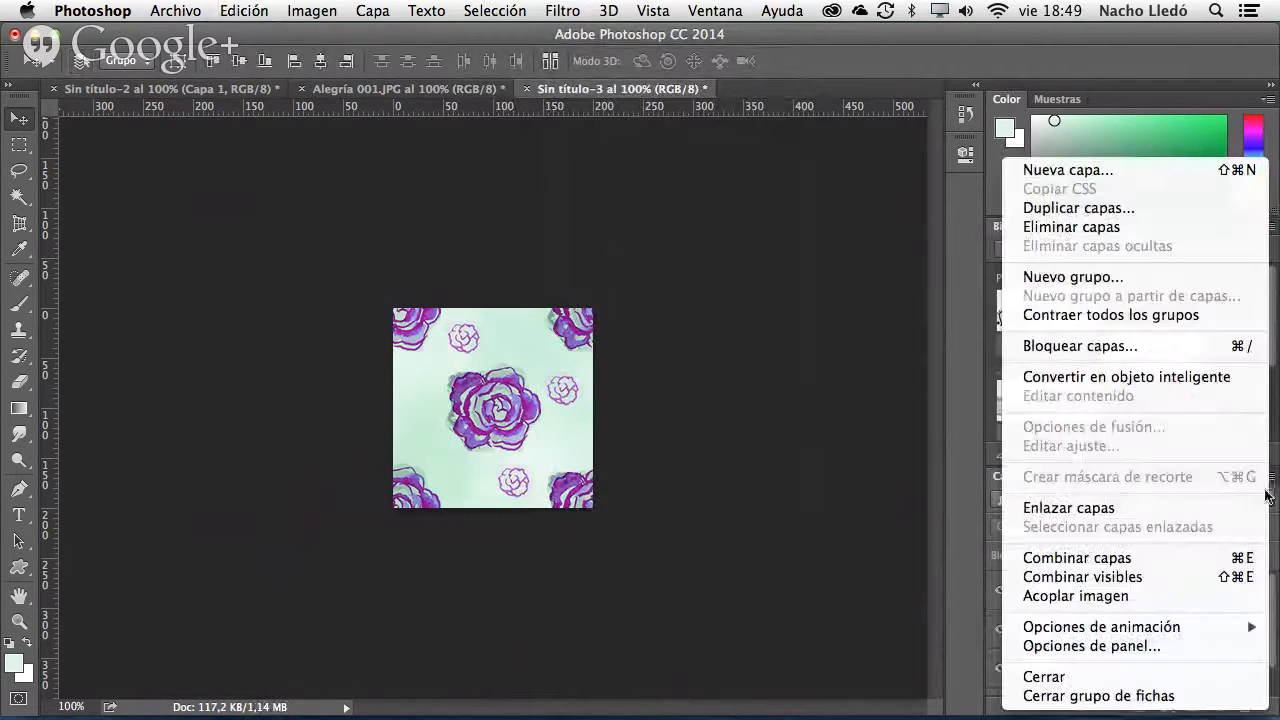
click(1200, 565)
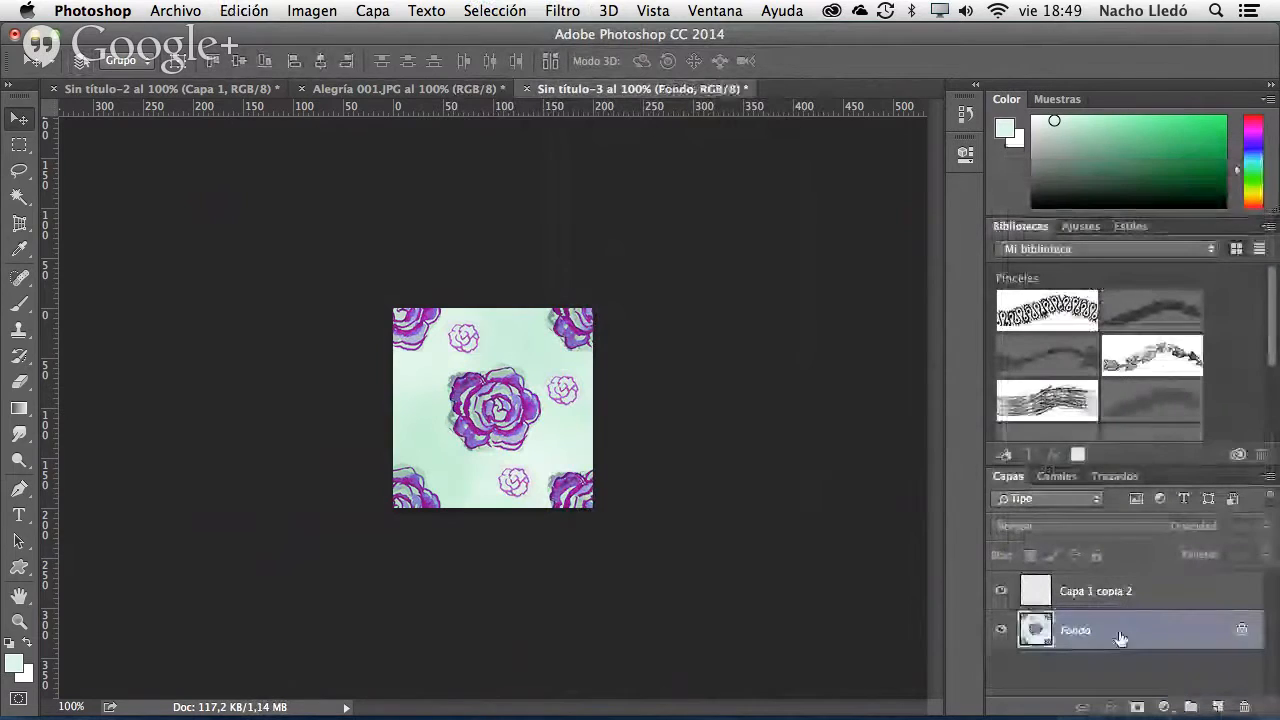
- Toggle the visibility of Capa 1 copia 2 to check which small rose it holds
click(1005, 591)
click(1005, 591)
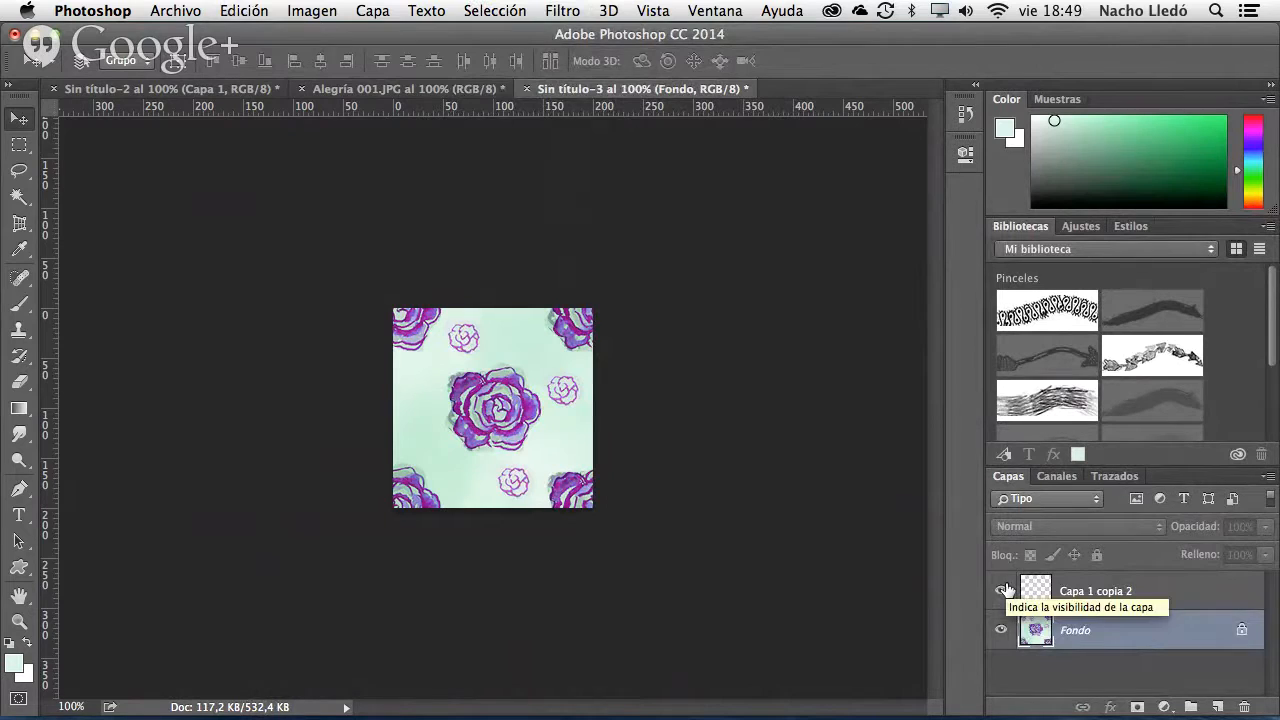
click(1005, 591)
click(1005, 591)
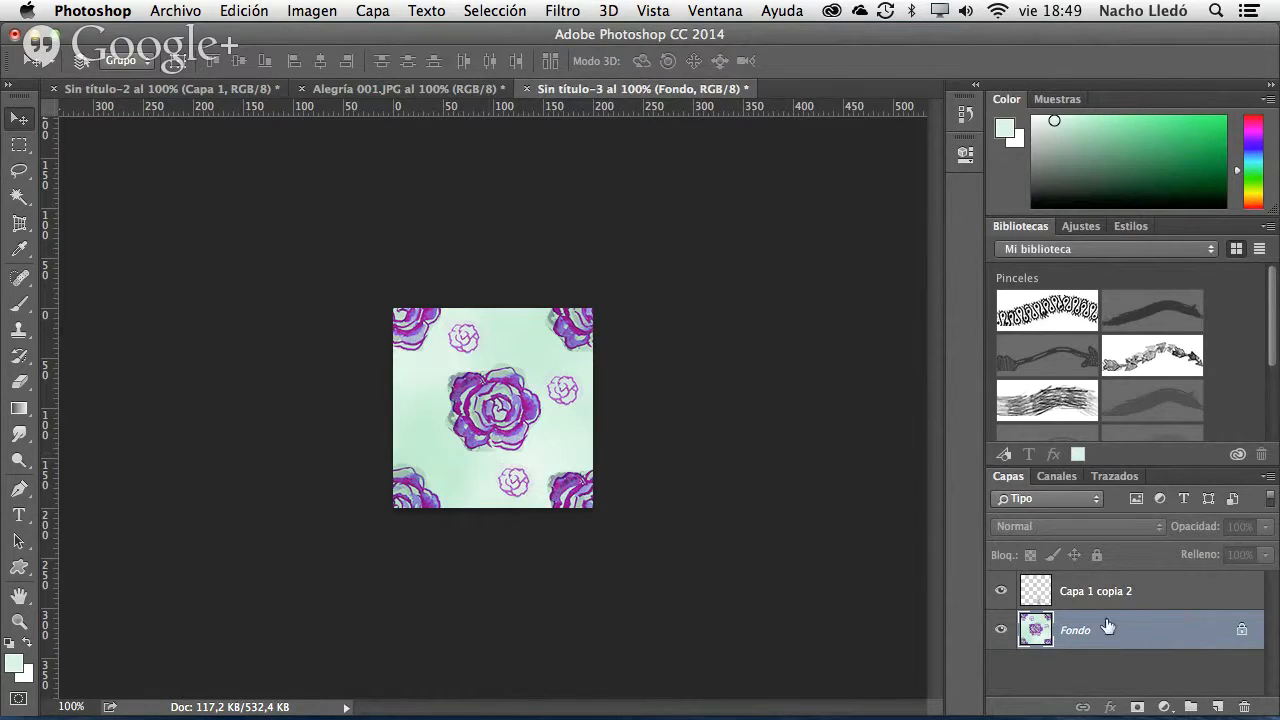
- Offset the Fondo layer by +100 pixels horizontally and +127 pixels vertically, wrapping the undefined areas around
click(547, 9)
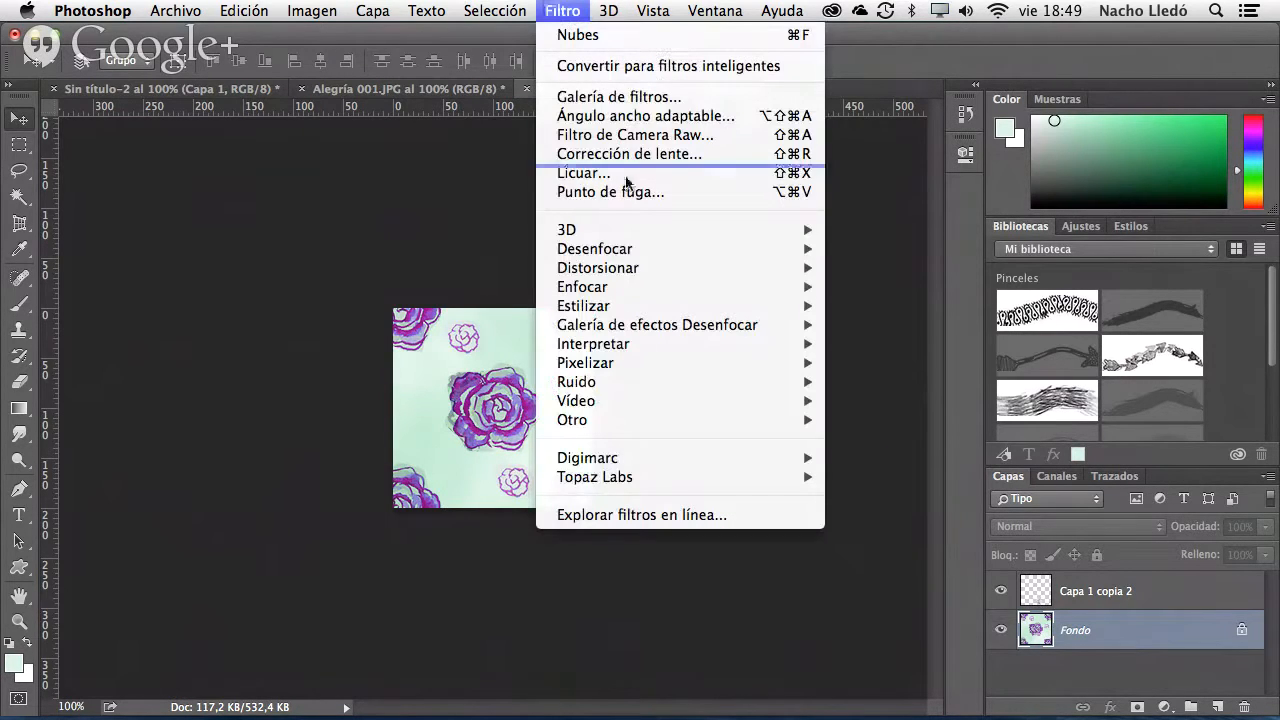
mouse_move(717, 422)
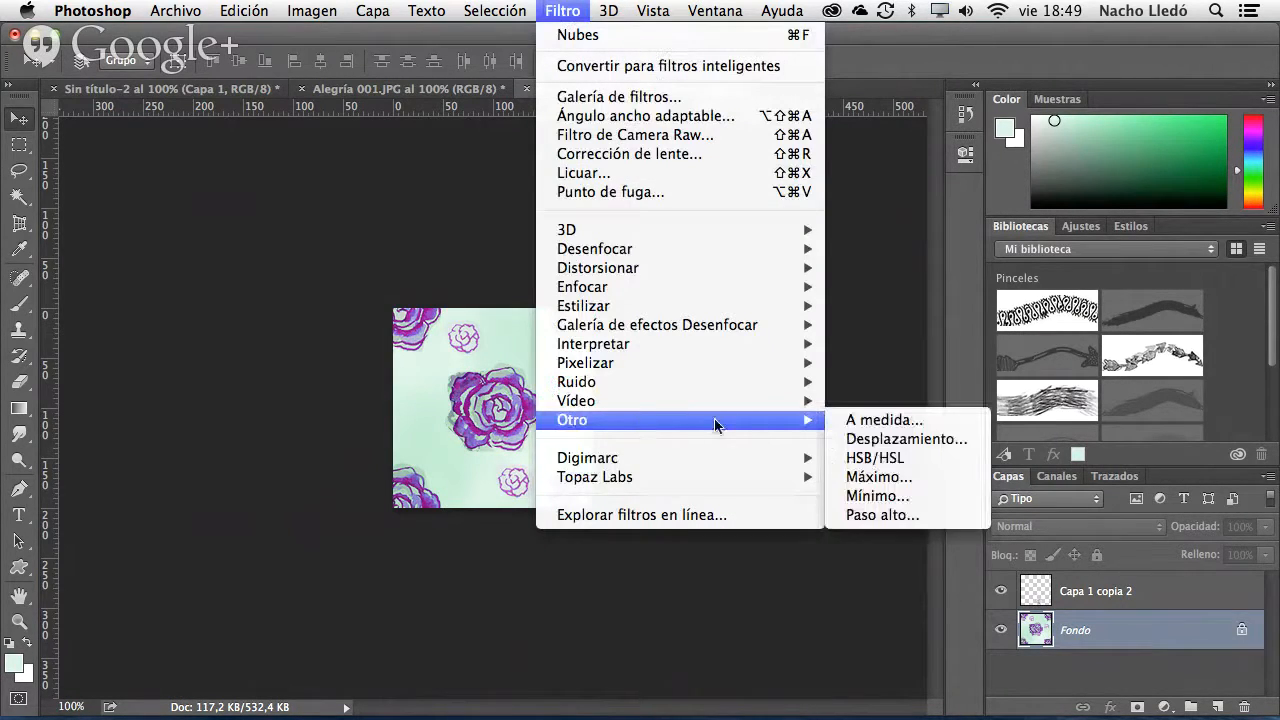
click(904, 440)
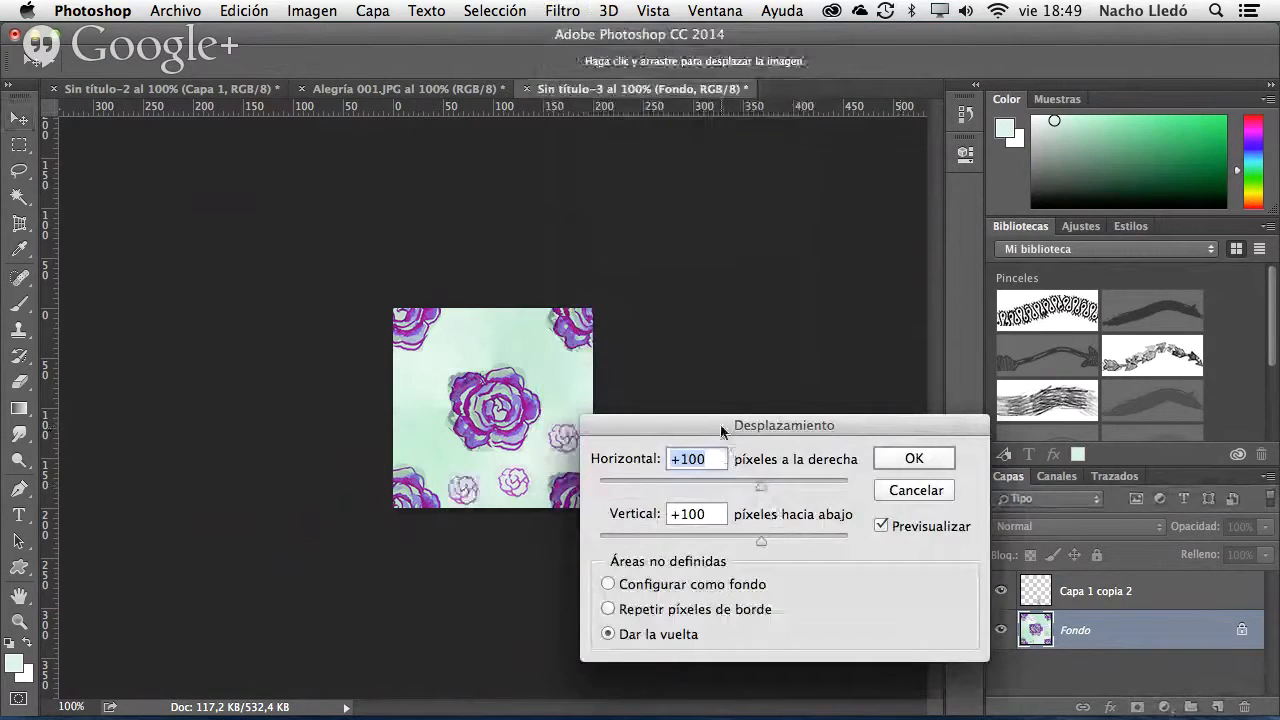
drag(760, 425, 842, 403)
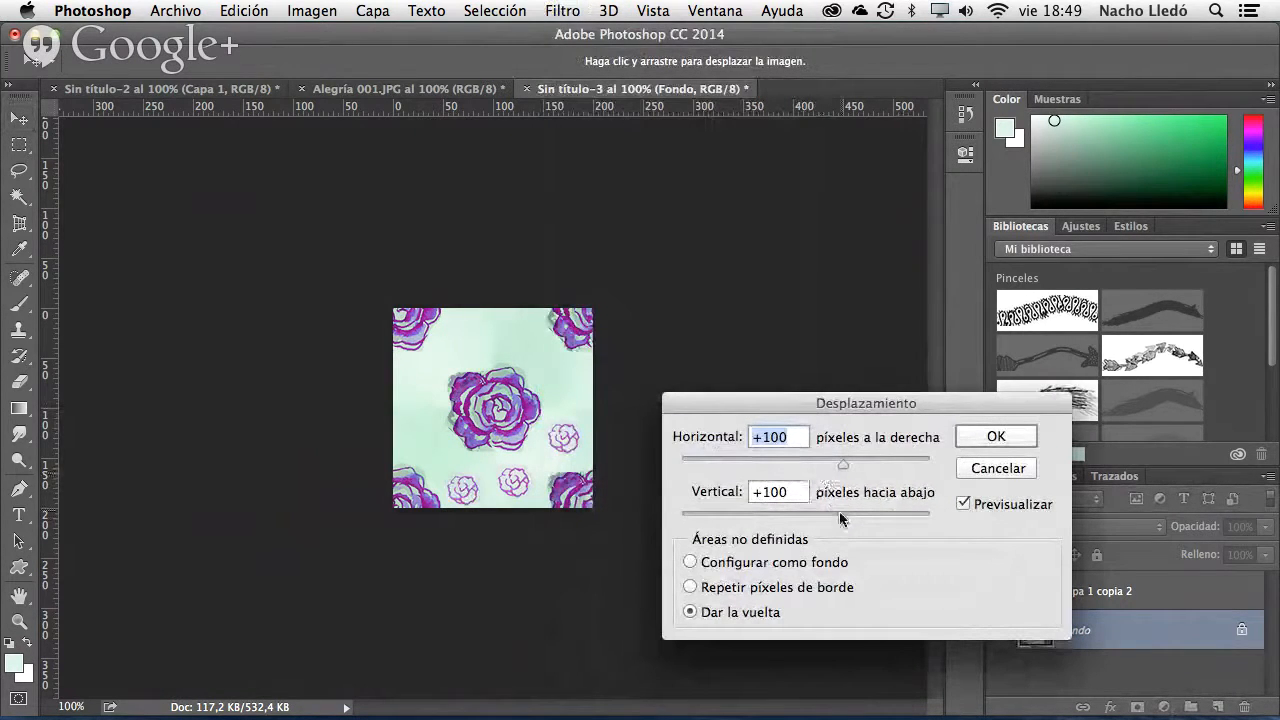
drag(849, 517, 854, 521)
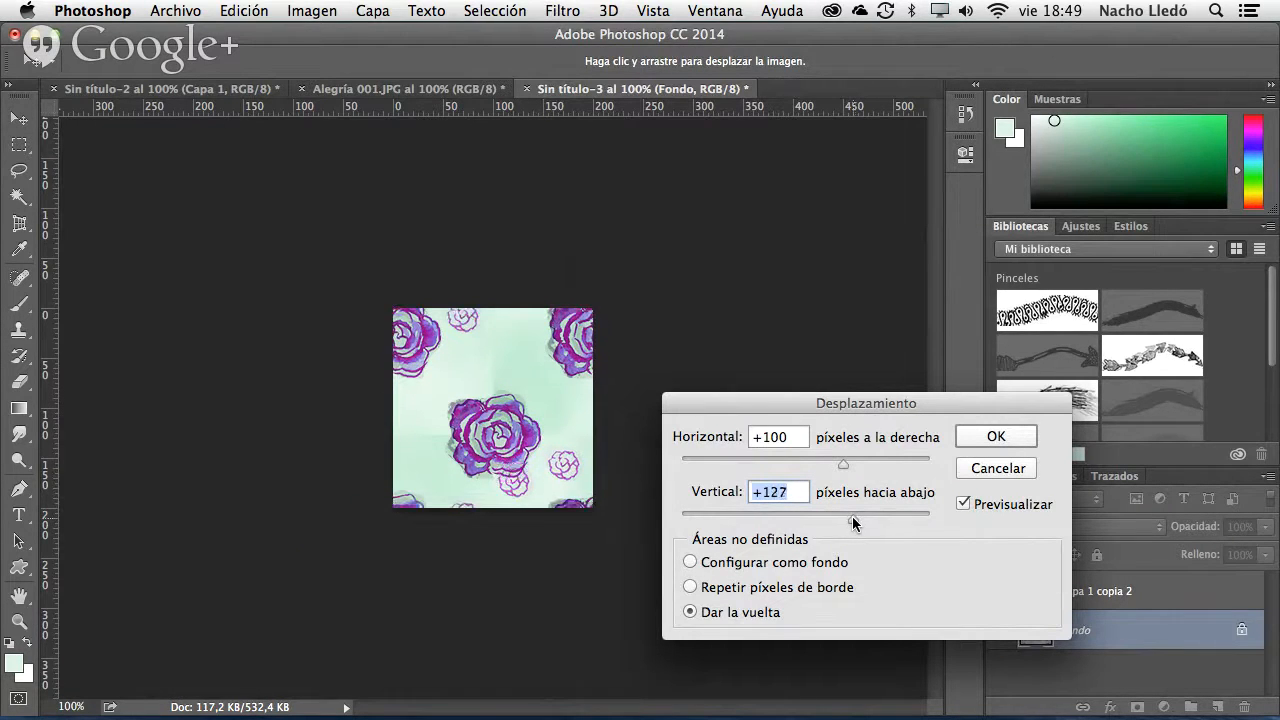
click(975, 440)
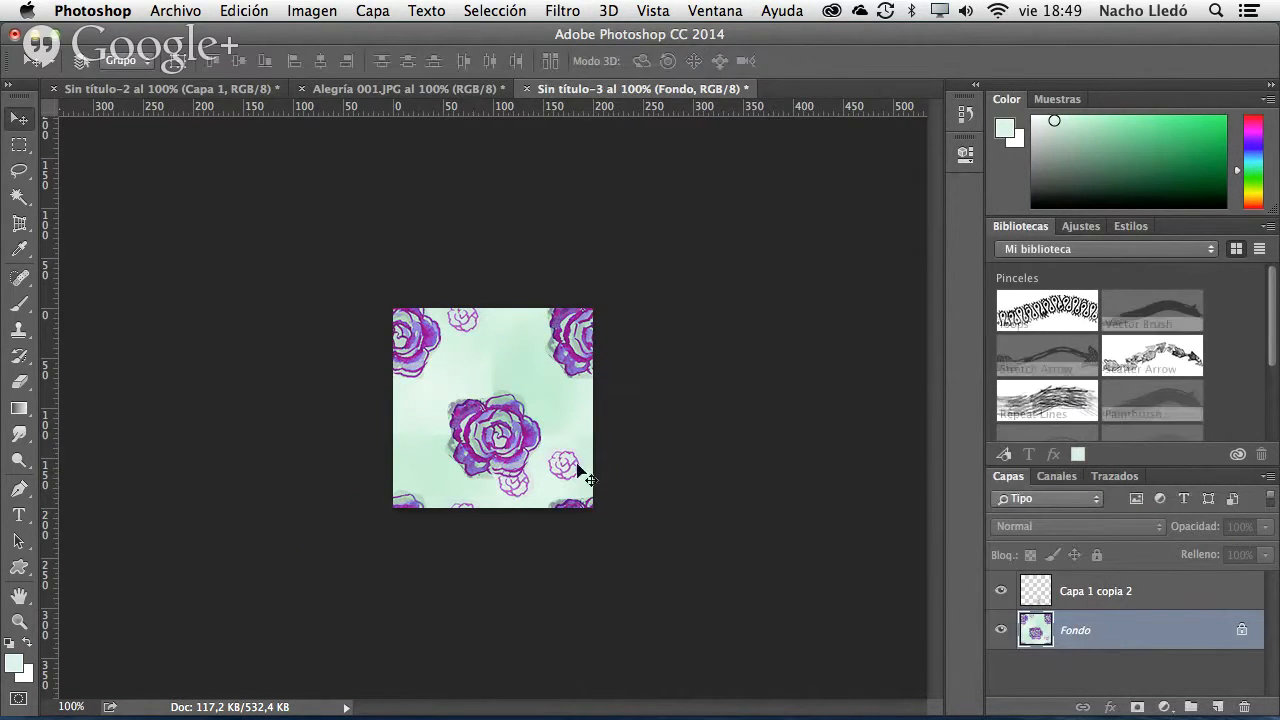
- Move the small rose on Capa 1 copia 2 above the central rose and place a duplicate to the central rose's left
drag(530, 488, 540, 374)
key(Return)
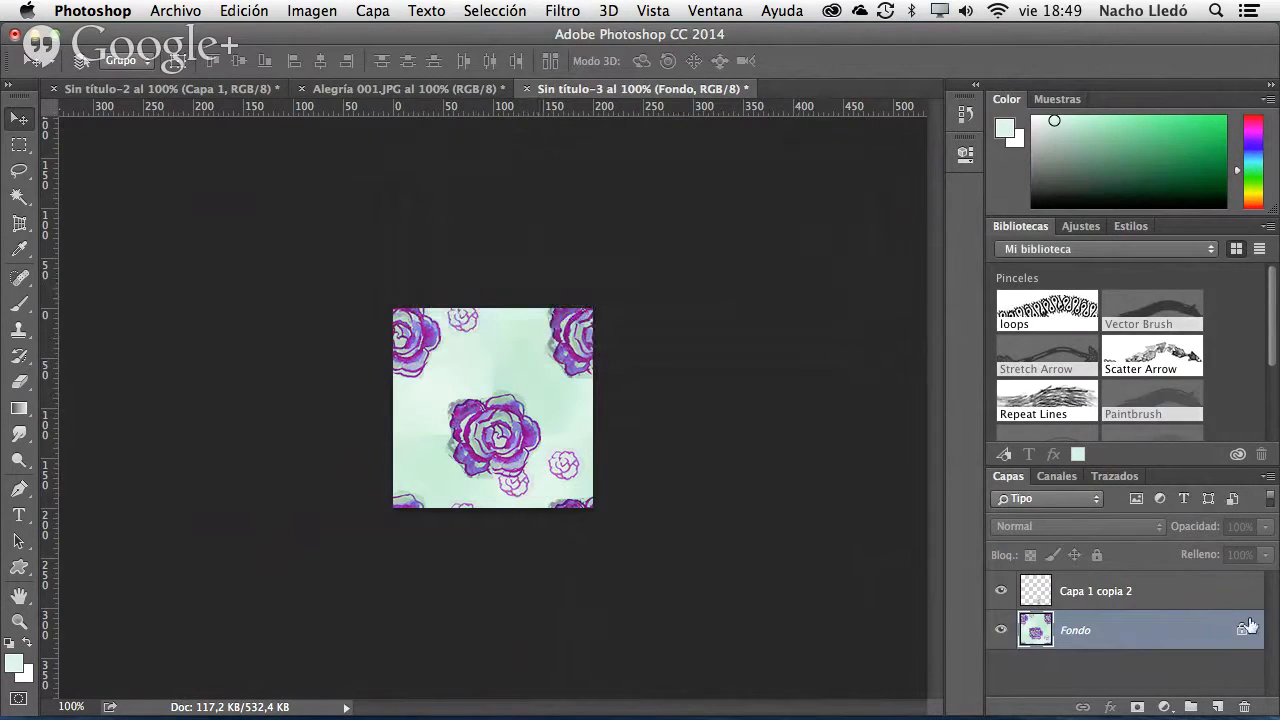
key(alt+bracketright)
drag(540, 468, 520, 362)
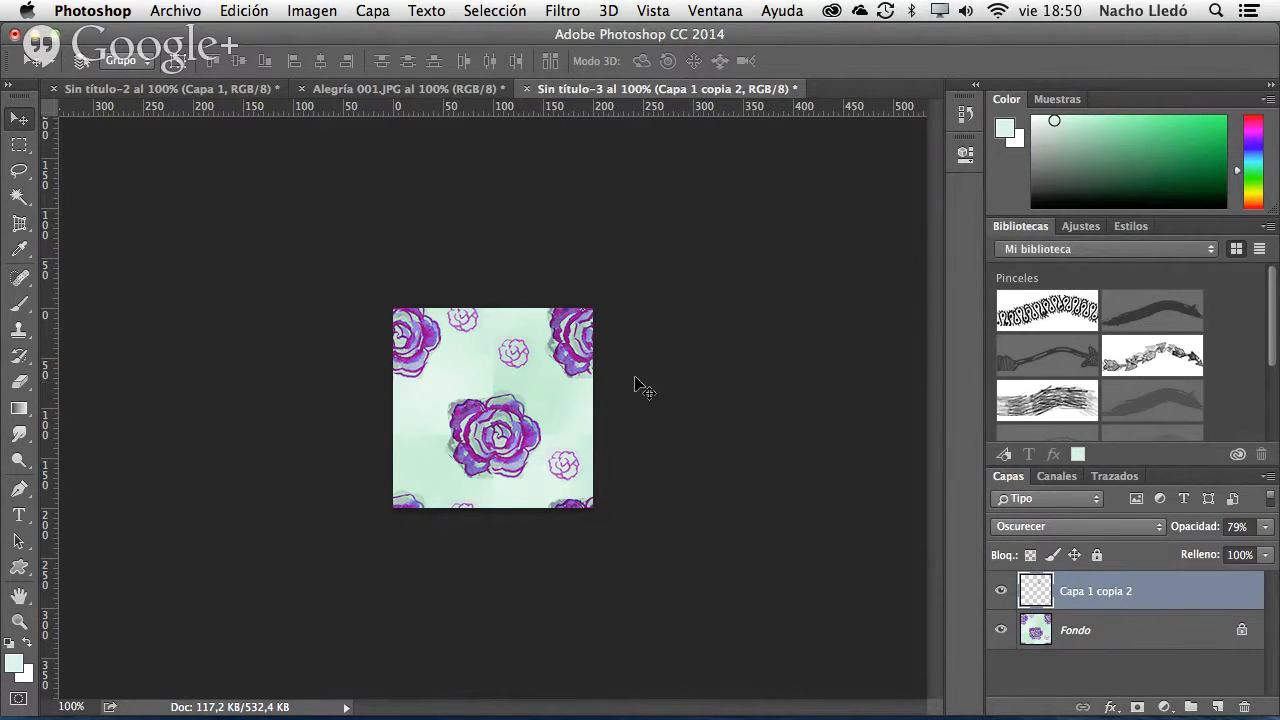
mouse_move(516, 363)
mouse_down()
mouse_move(426, 433)
mouse_move(462, 385)
mouse_move(506, 370)
mouse_up()
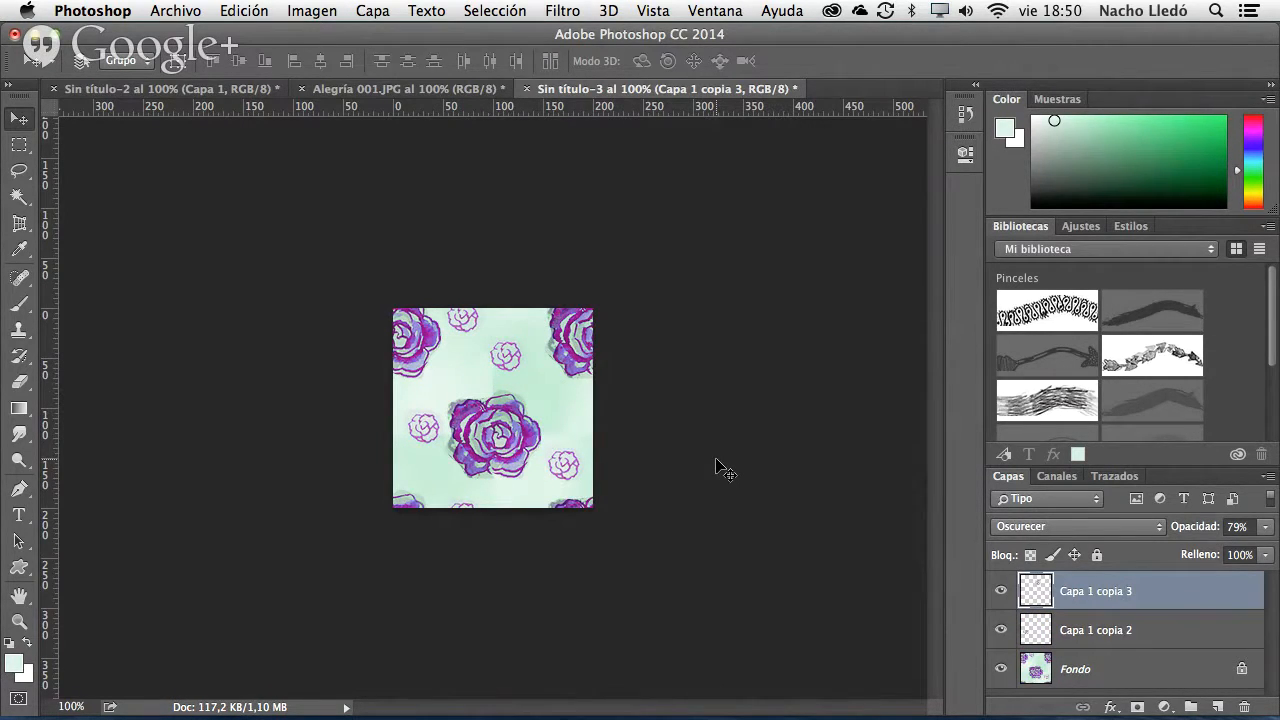
- Merge all visible layers and define the entire tile as a new pattern
click(1267, 476)
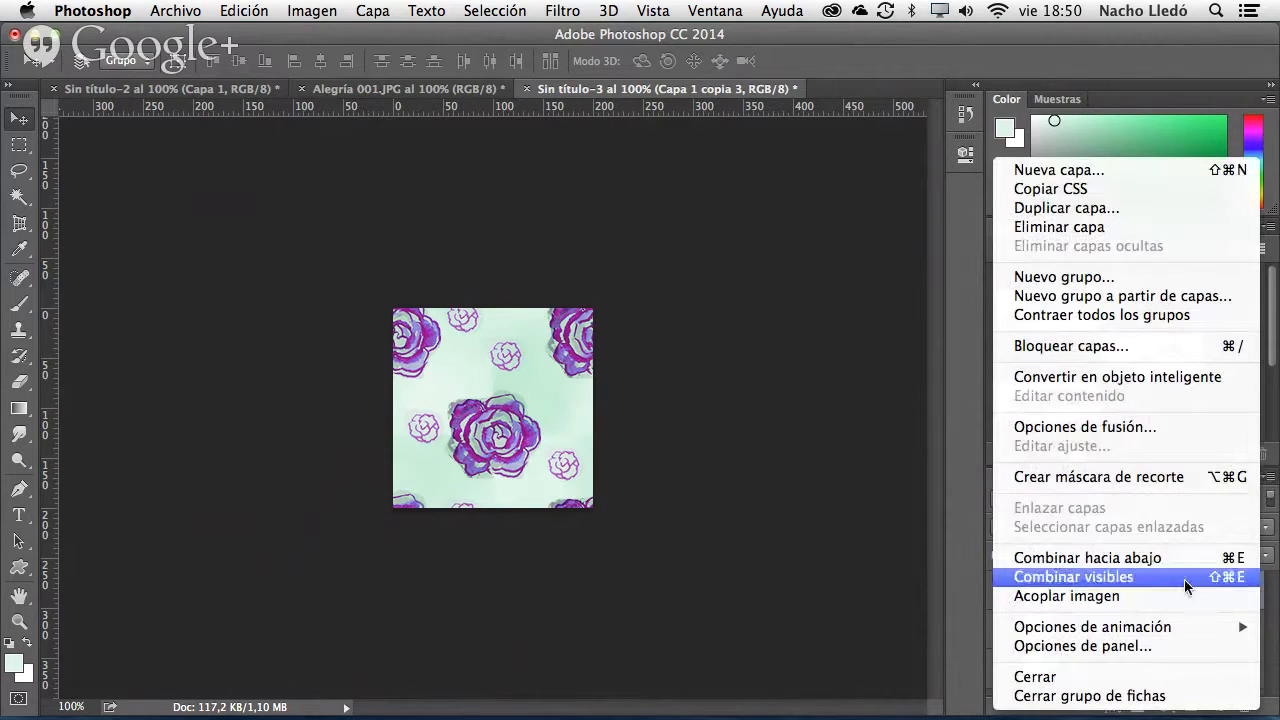
click(1184, 580)
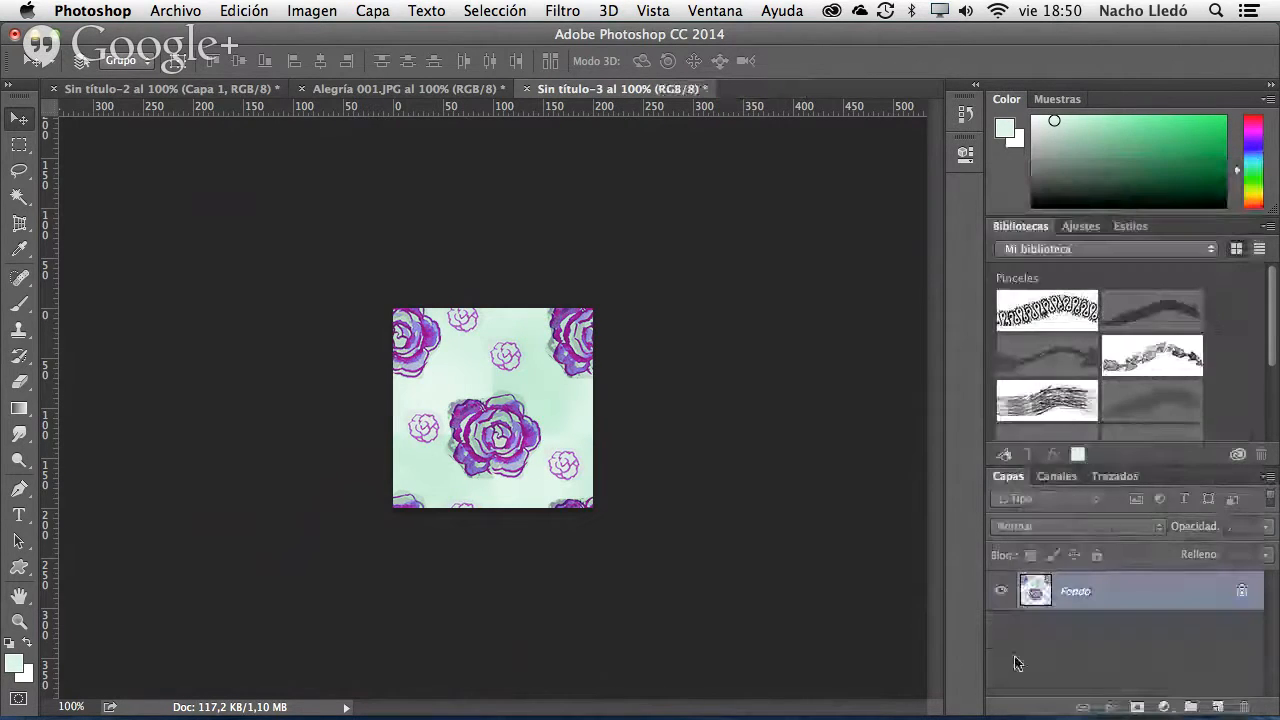
key(super+a)
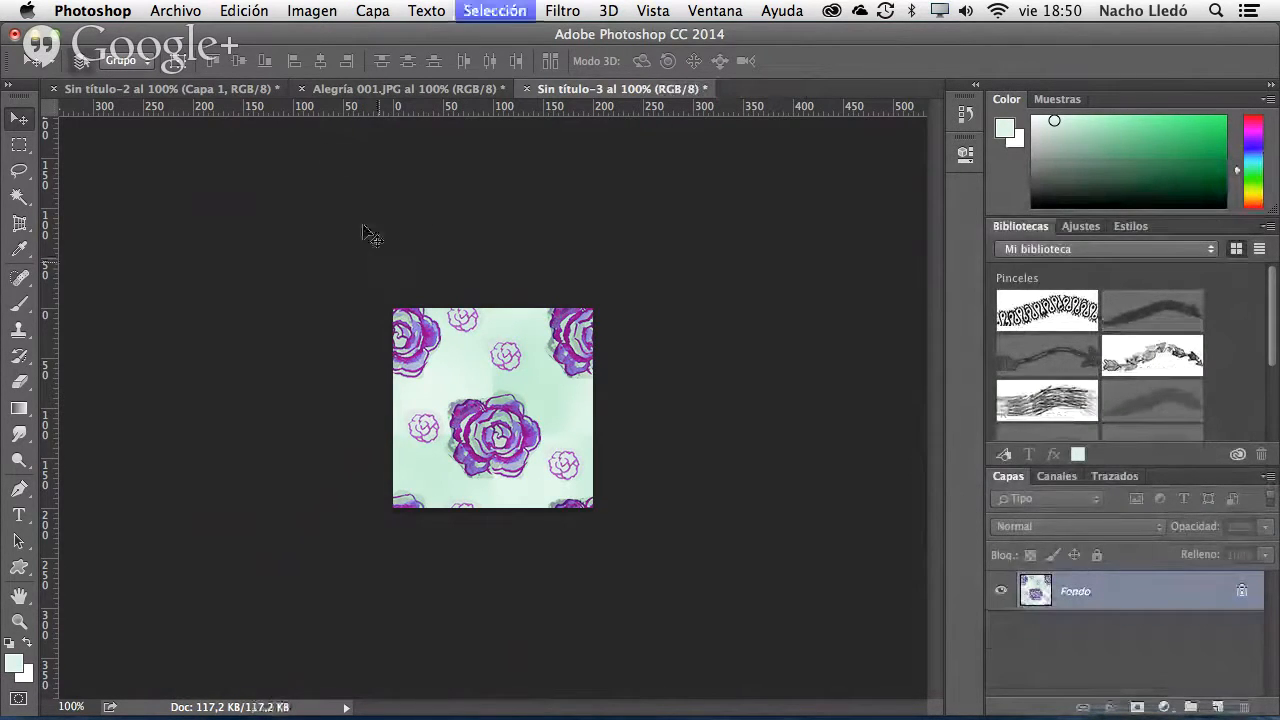
click(244, 10)
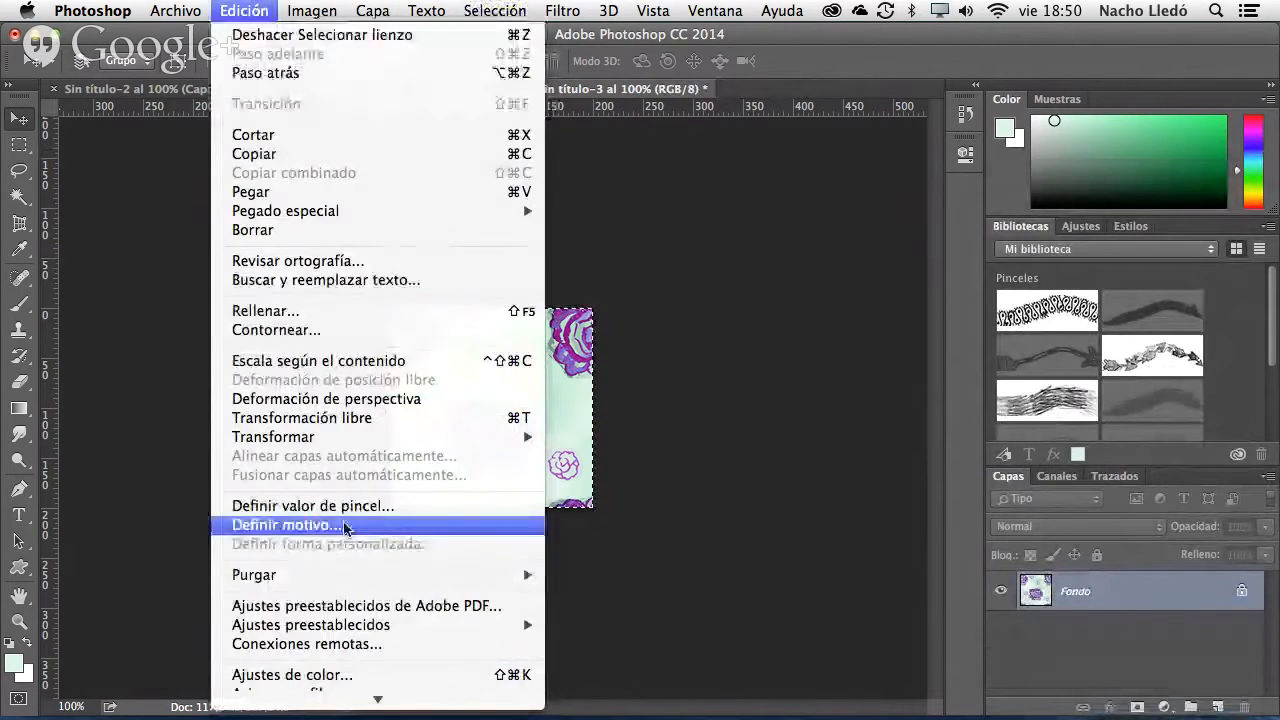
click(338, 524)
key(Return)
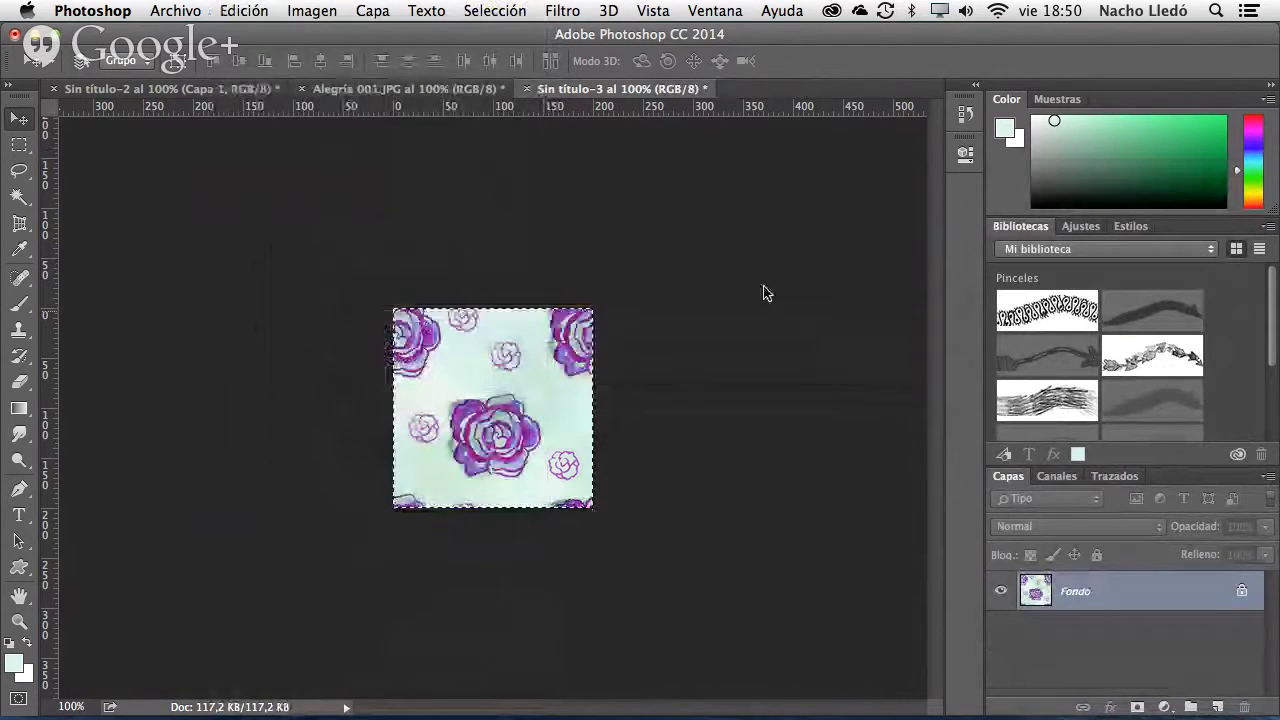
- Fill Capa 1 in the Sin título-2 document with the newly defined rose pattern, in Normal mode at 100% opacity
click(211, 91)
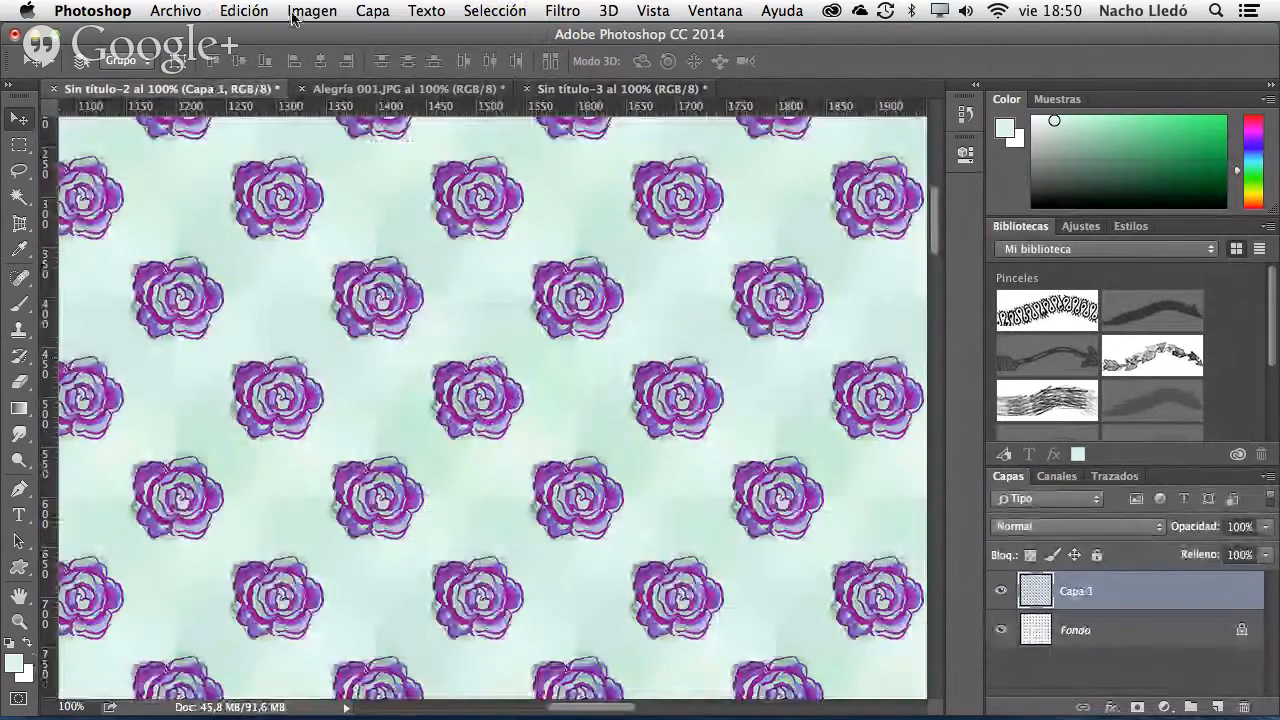
click(244, 10)
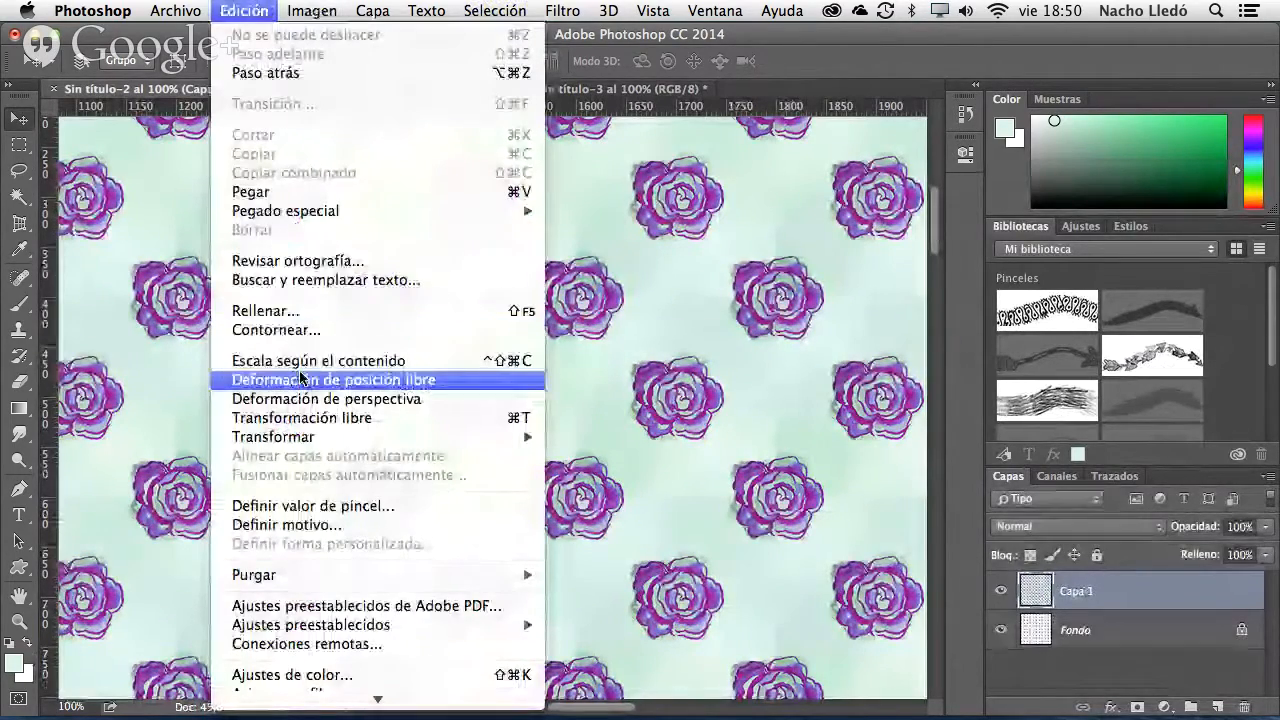
click(393, 311)
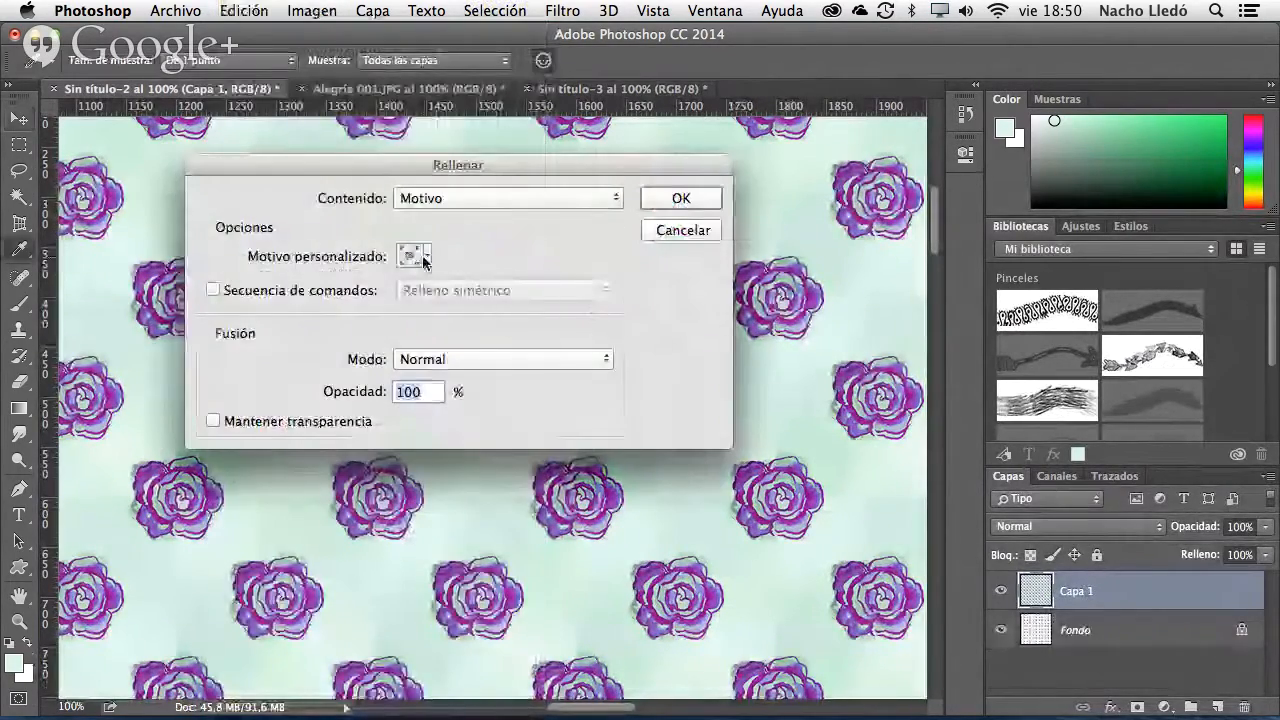
click(416, 255)
click(440, 400)
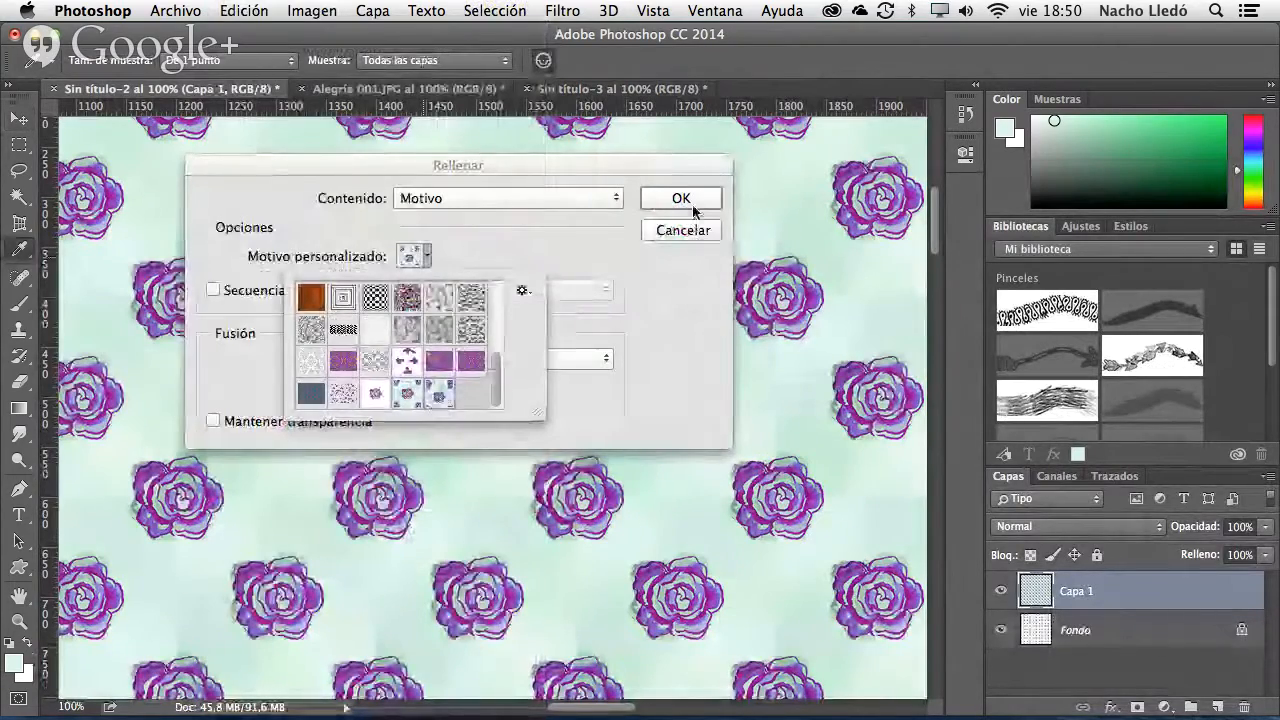
click(681, 198)
click(681, 198)
key(v)
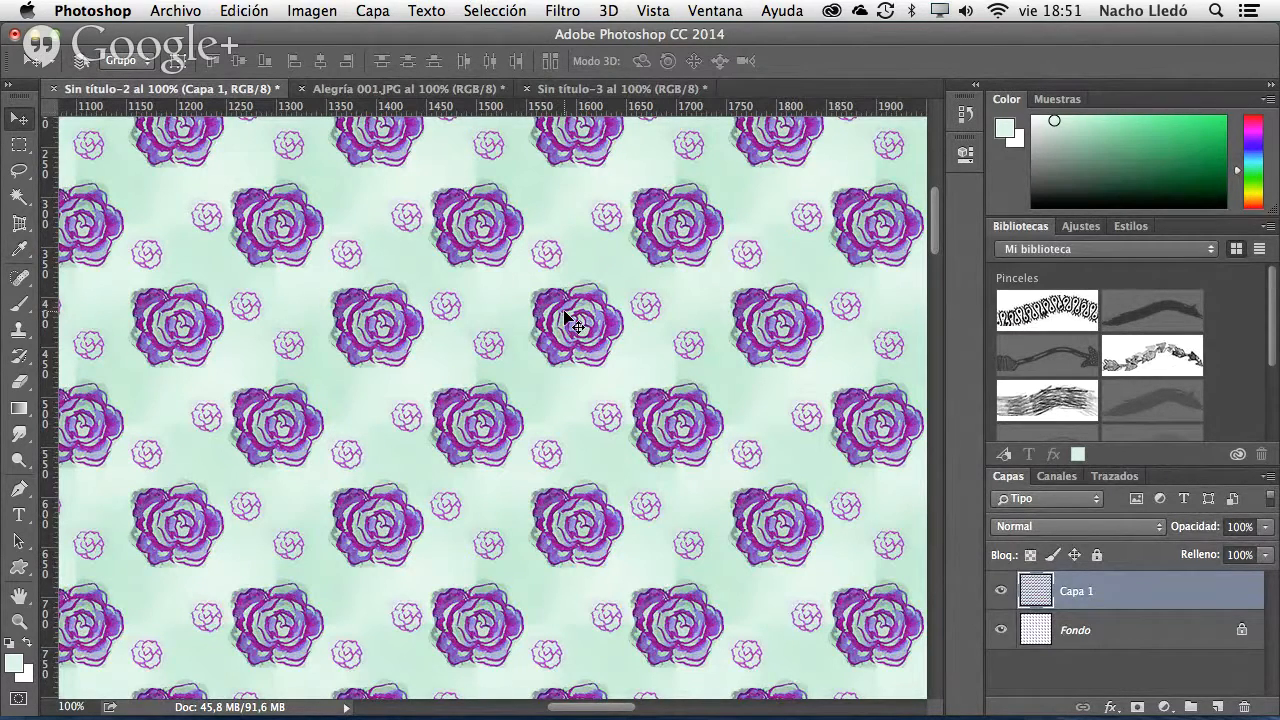
click(527, 88)
click(715, 284)
click(300, 89)
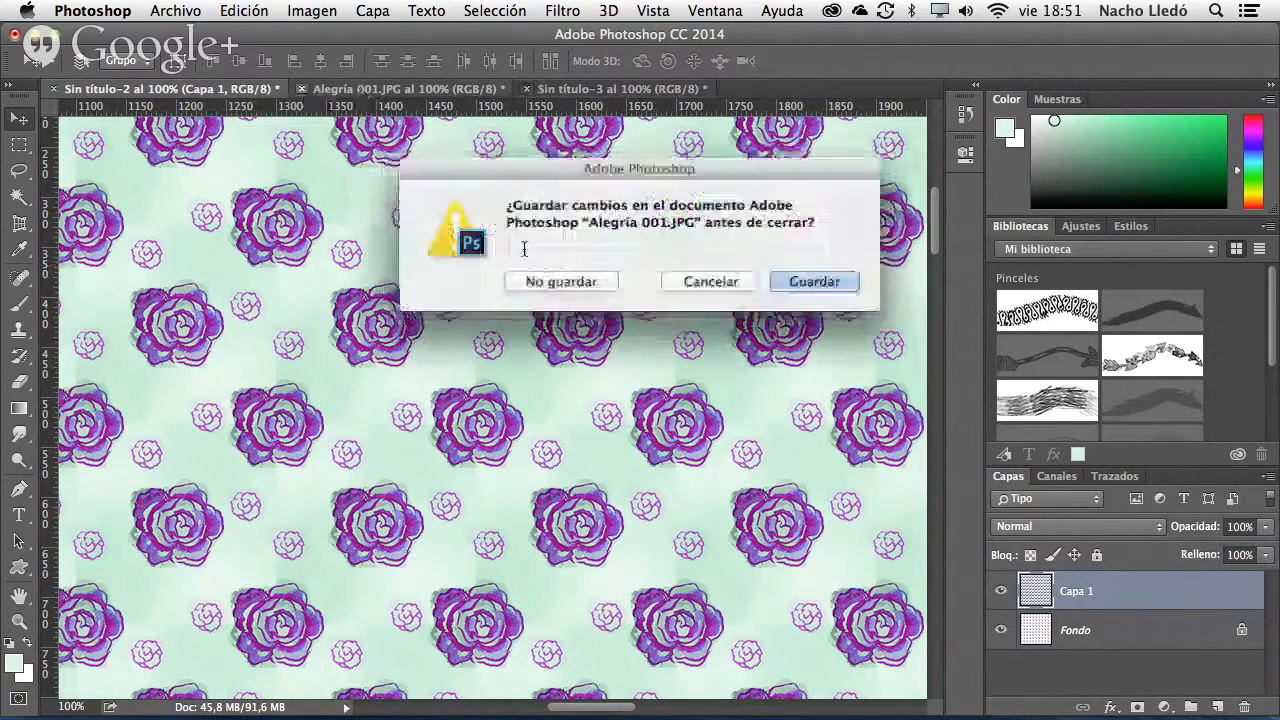
click(706, 284)
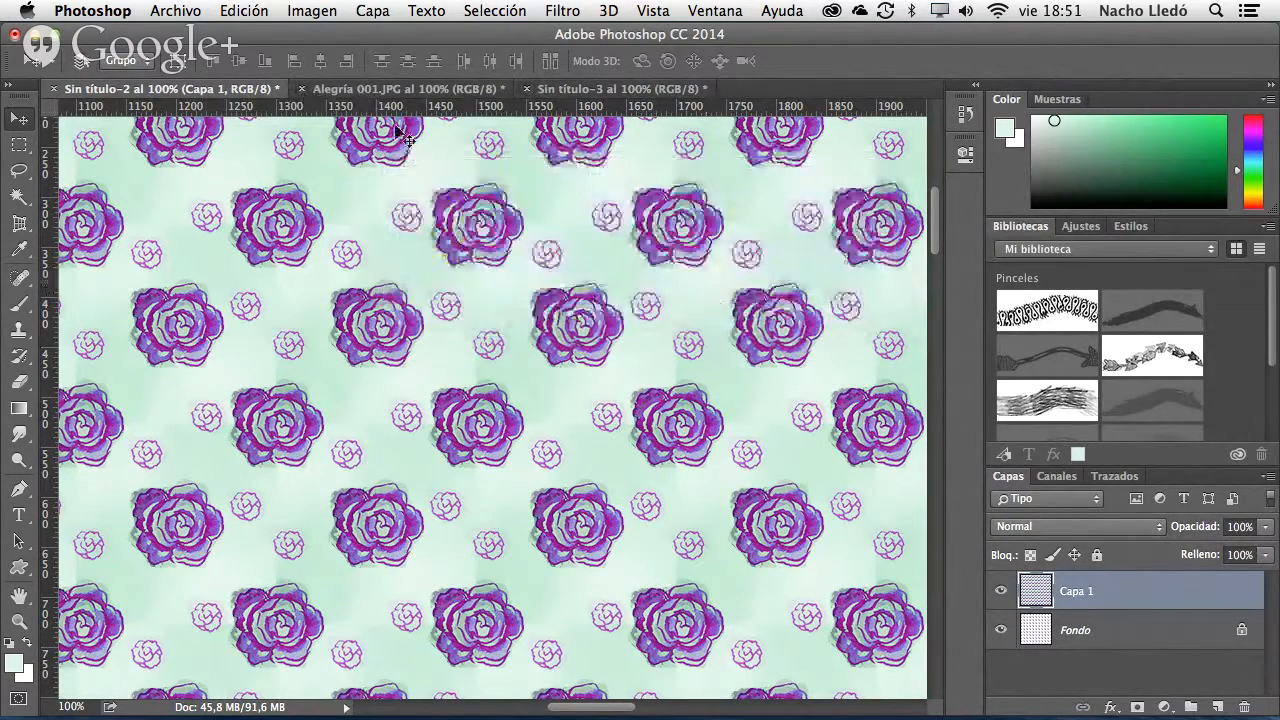
- Close the Alegría 001.JPG and Sin título-3 documents without saving their changes
click(302, 89)
click(302, 89)
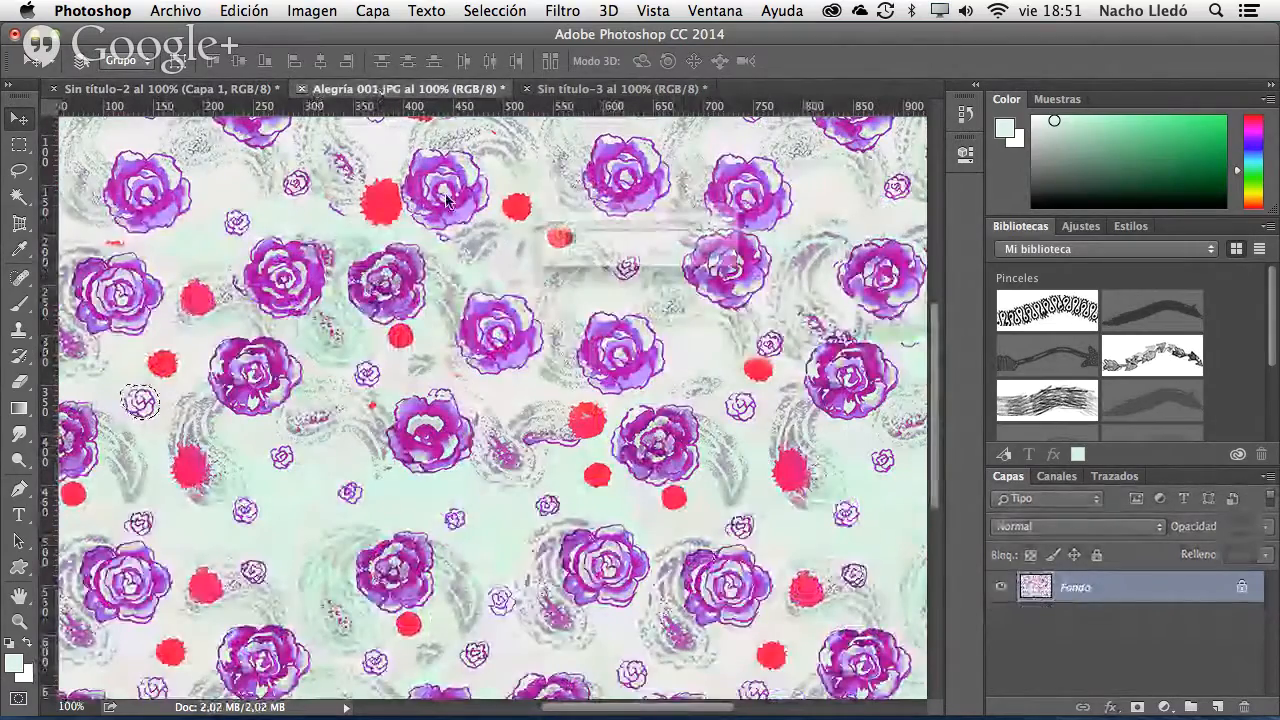
click(564, 283)
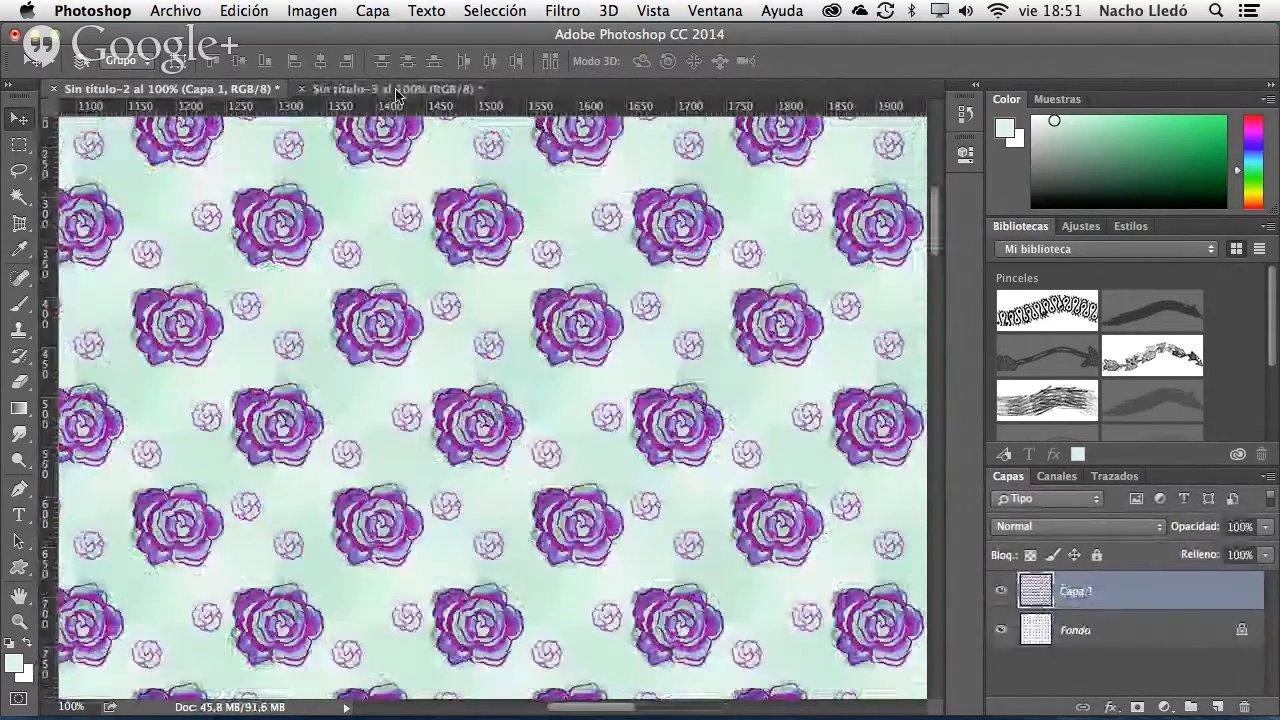
click(396, 90)
click(301, 89)
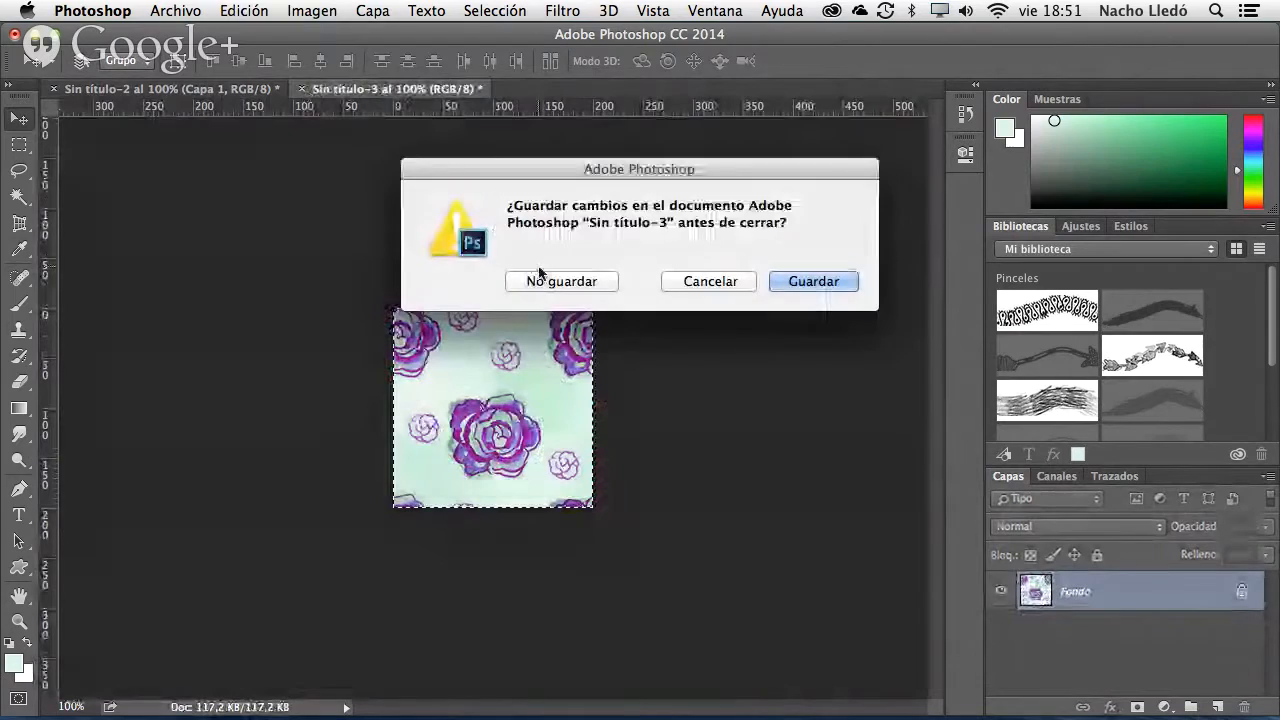
click(546, 281)
- Open the Paz 001.JPG sample image from the 00 otras folder
click(172, 10)
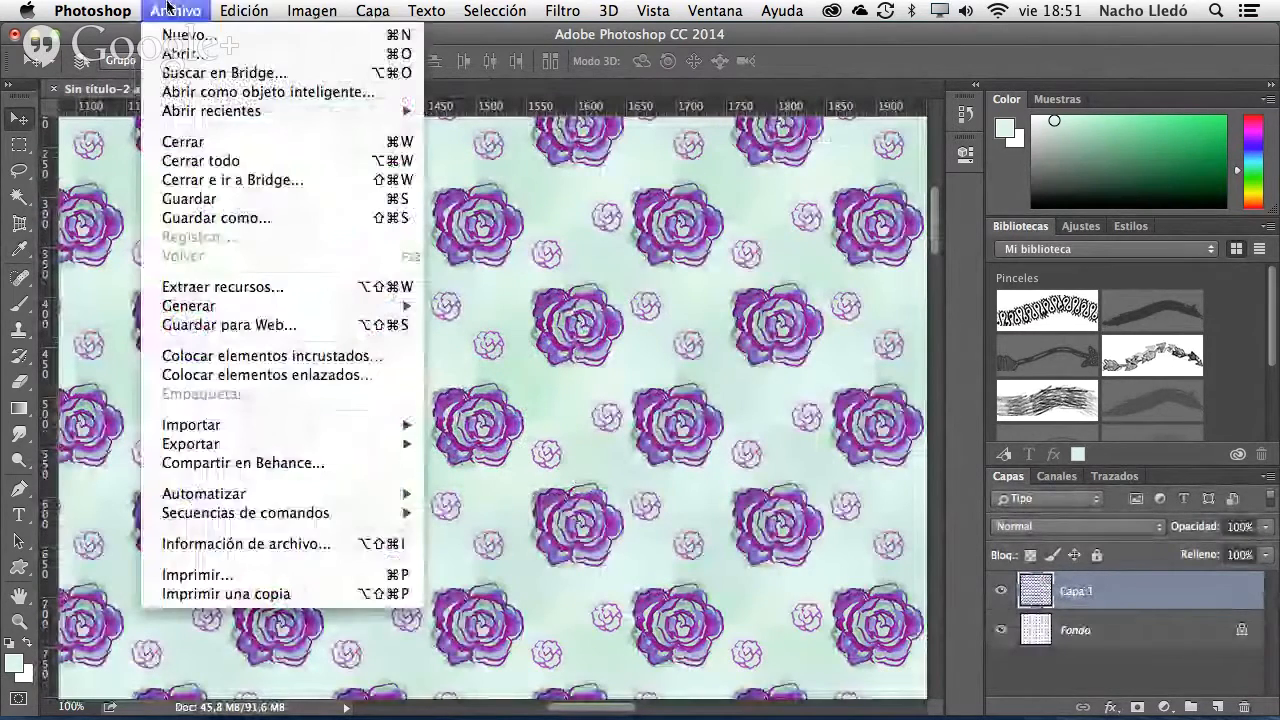
click(219, 55)
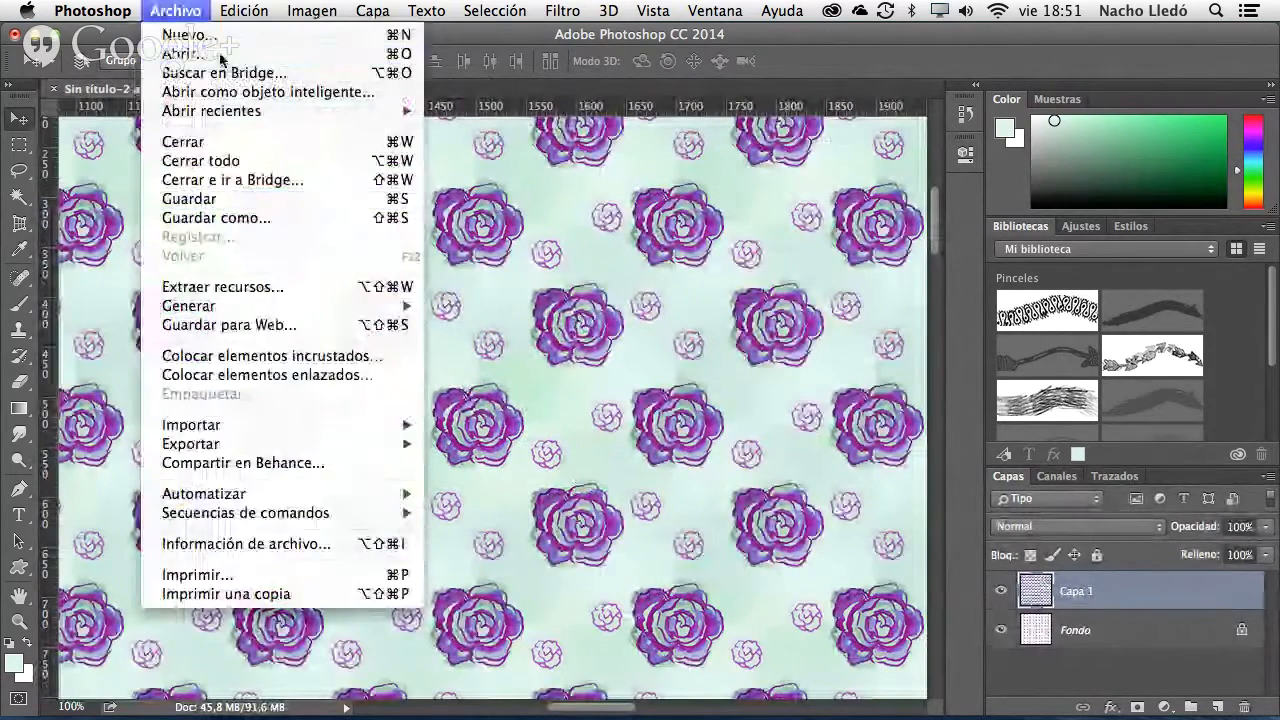
click(327, 289)
click(313, 271)
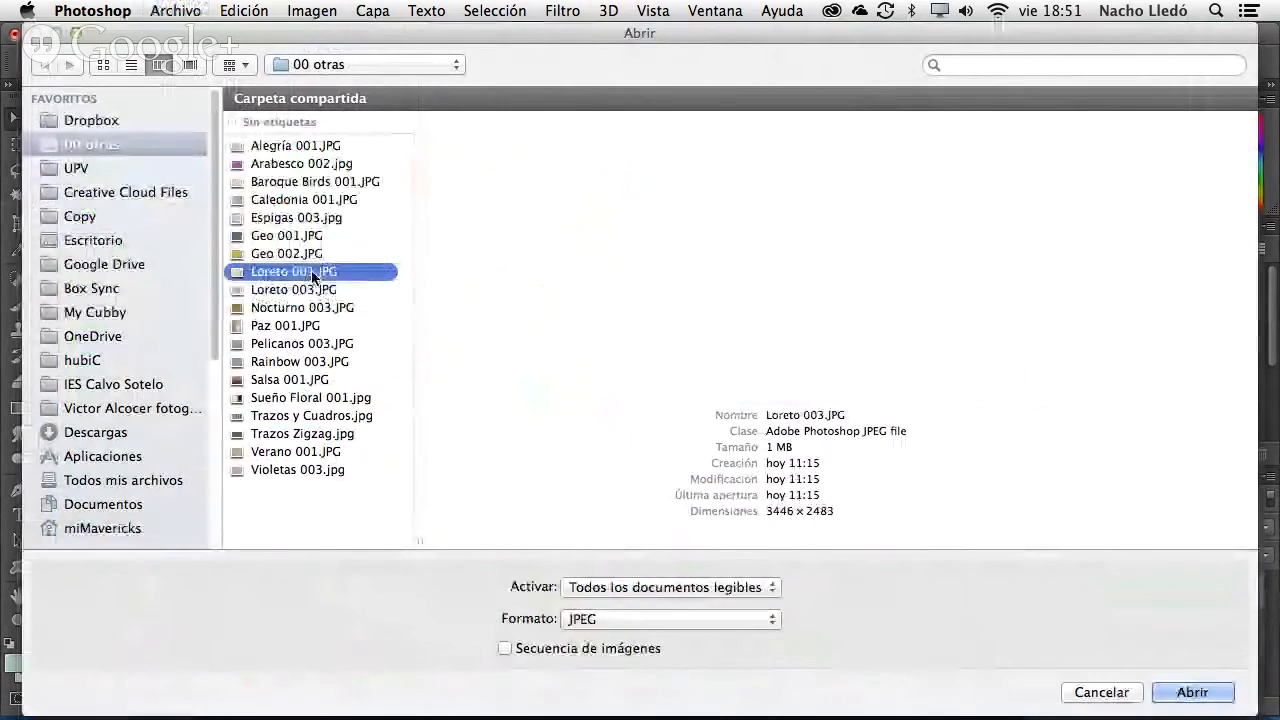
click(300, 343)
click(298, 326)
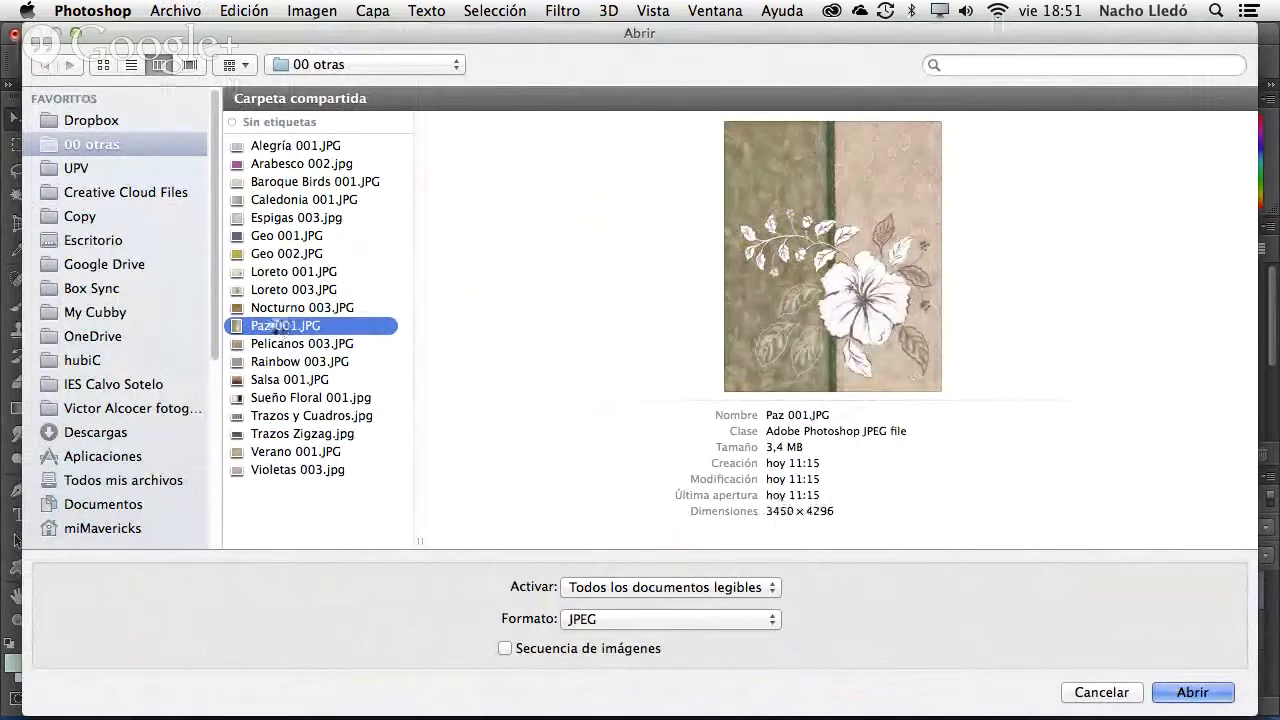
double_click(278, 322)
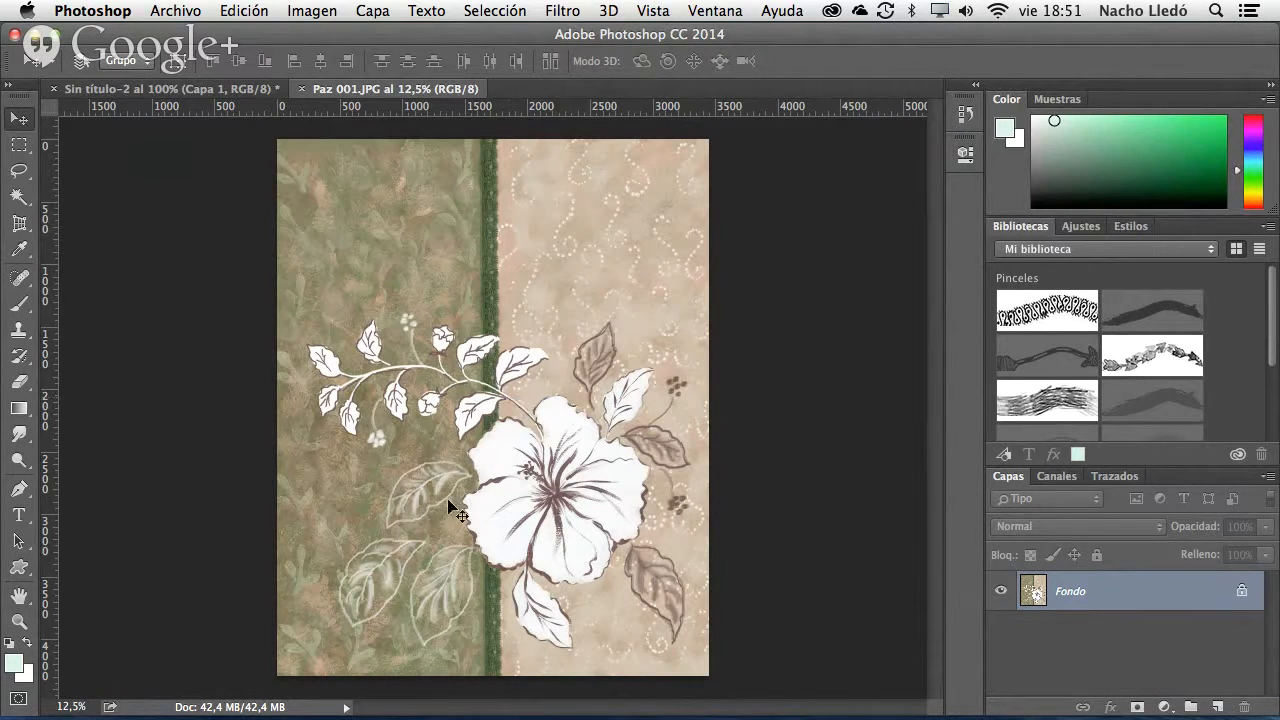
- Resize the Paz 001.JPG image to a width of 1000 pixels, keeping its proportions and automatic resampling
click(230, 10)
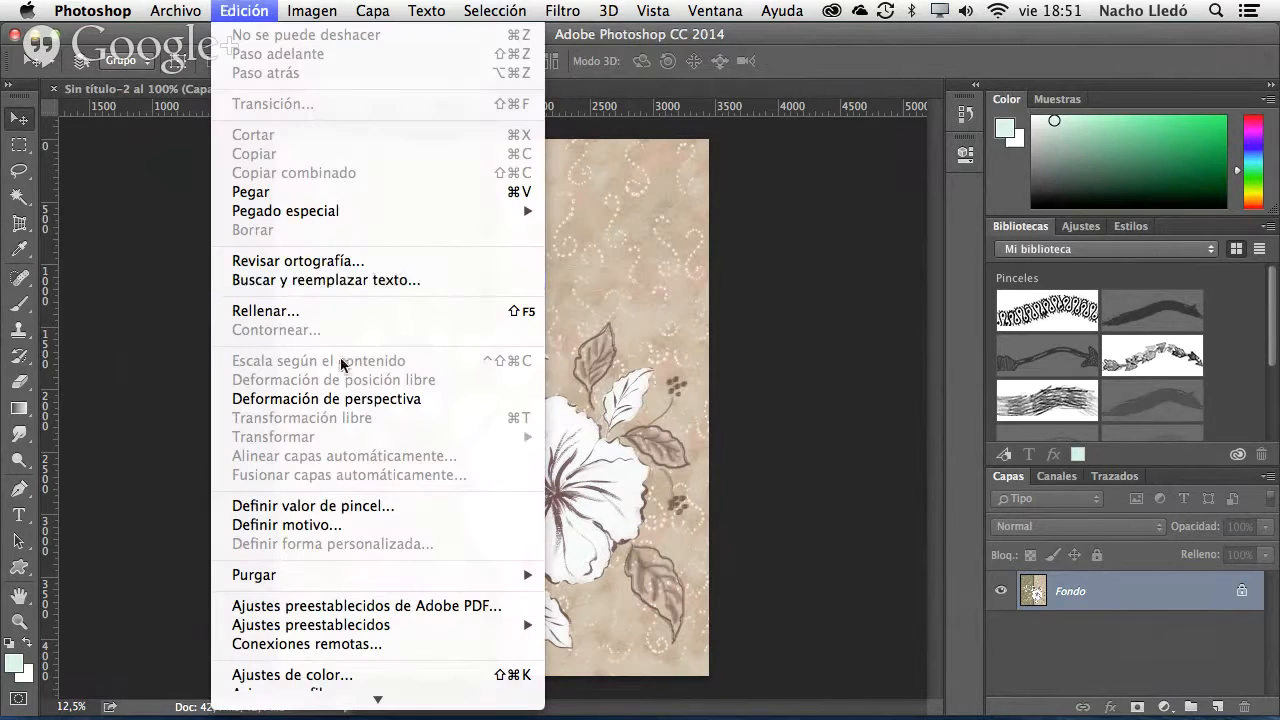
mouse_move(326, 213)
mouse_move(311, 10)
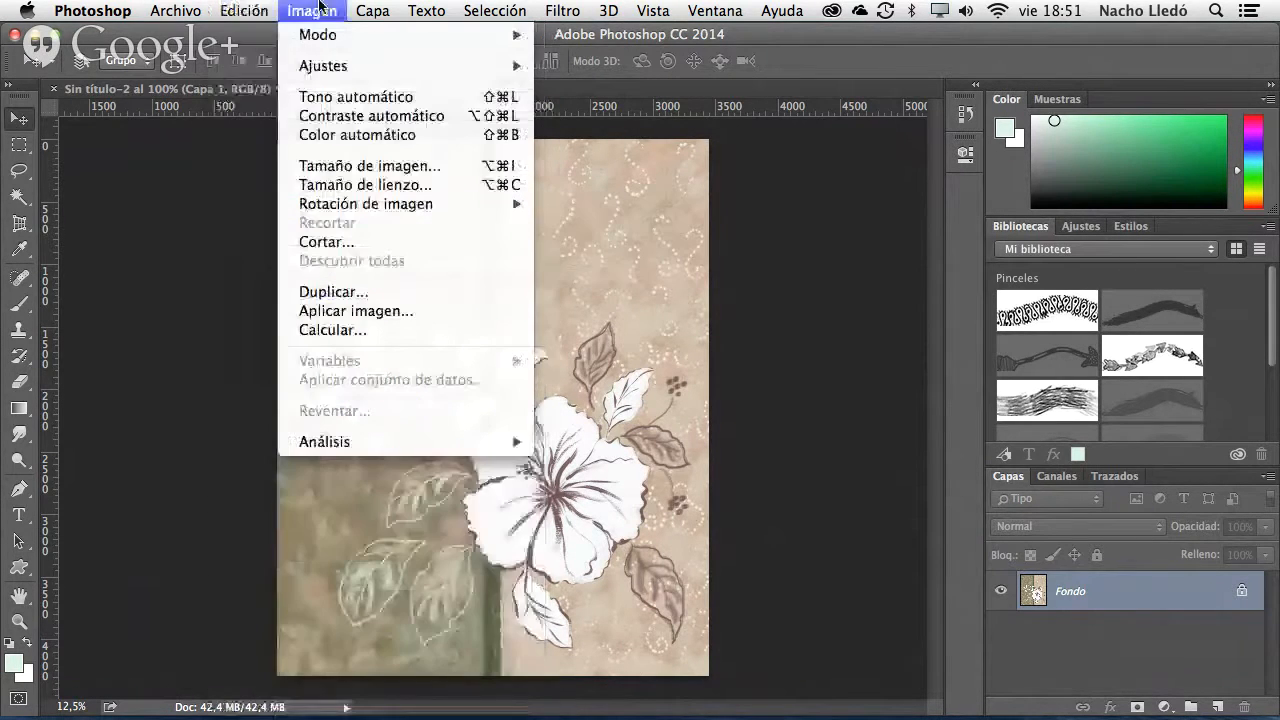
click(361, 168)
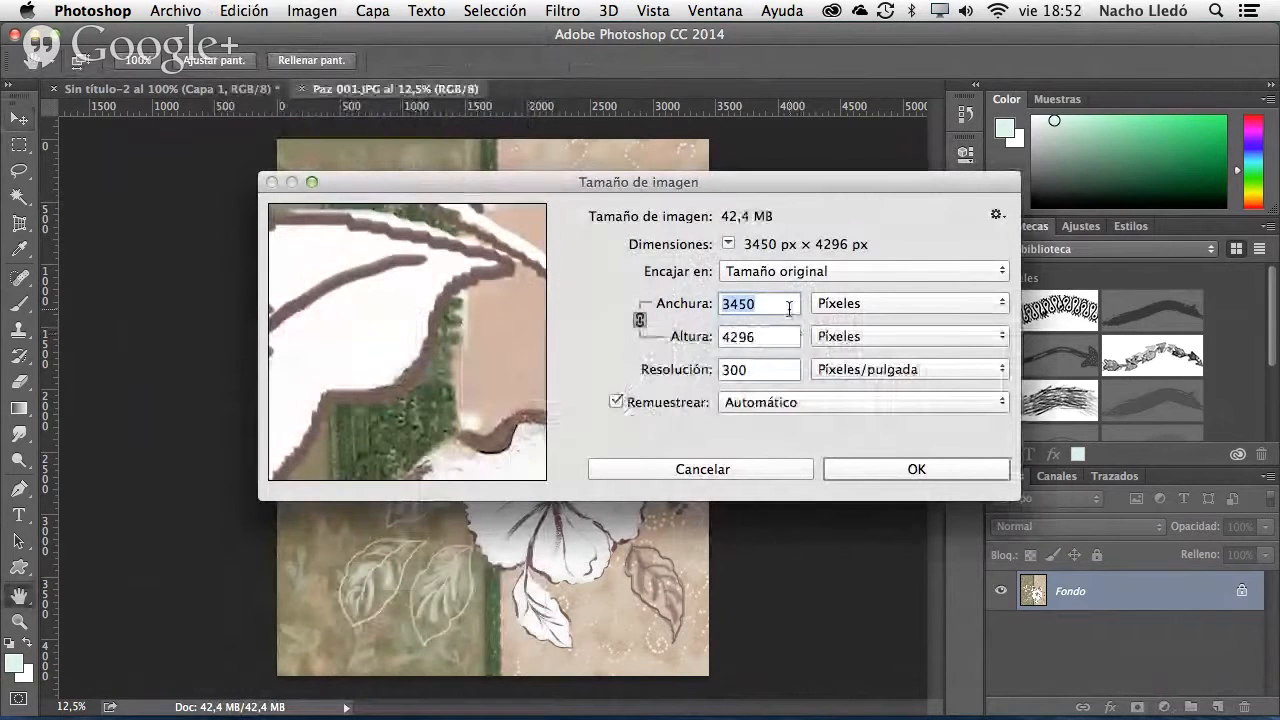
text(1000)
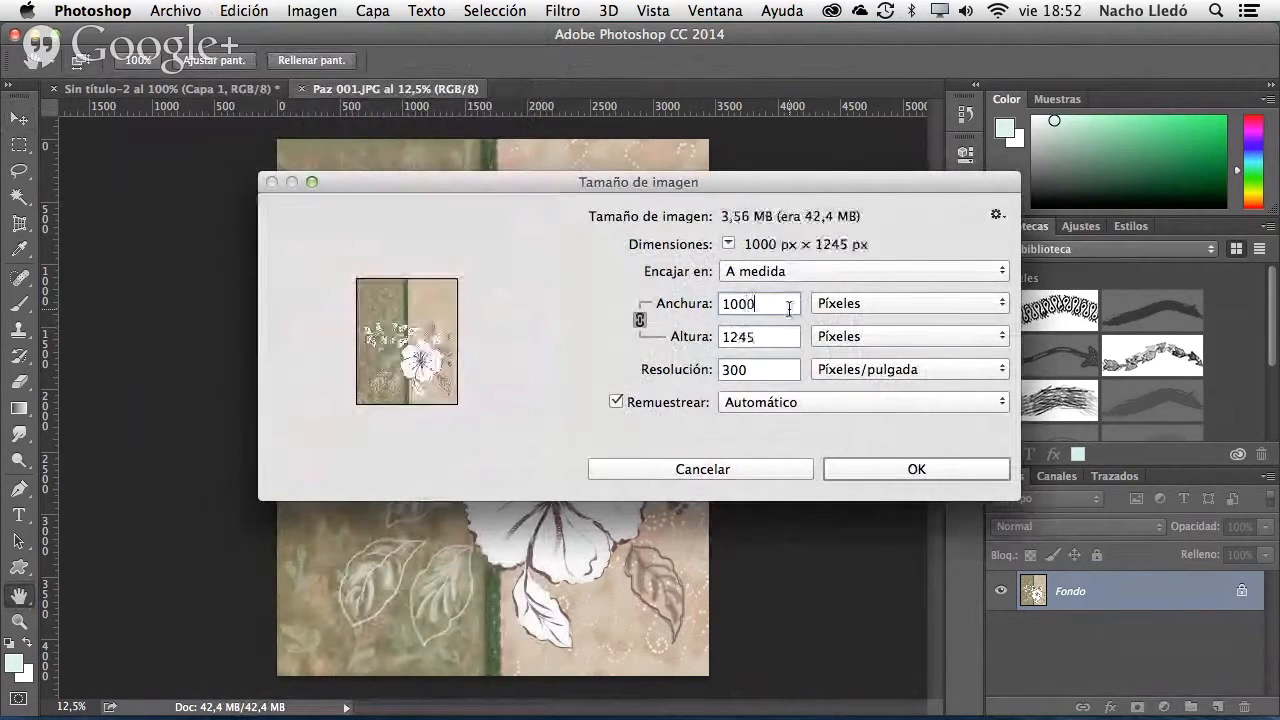
click(893, 470)
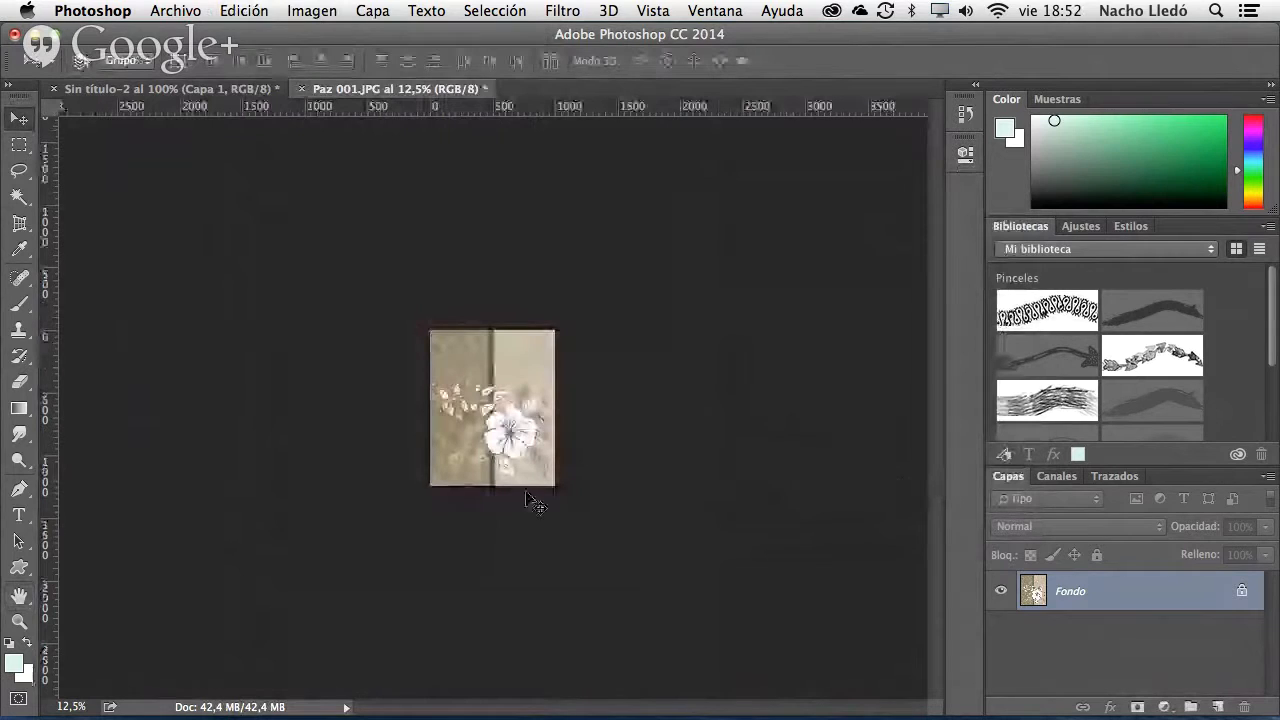
- Select the whole resized image and define it as a pattern named Paz 001.JPG
click(18, 622)
double_click(18, 624)
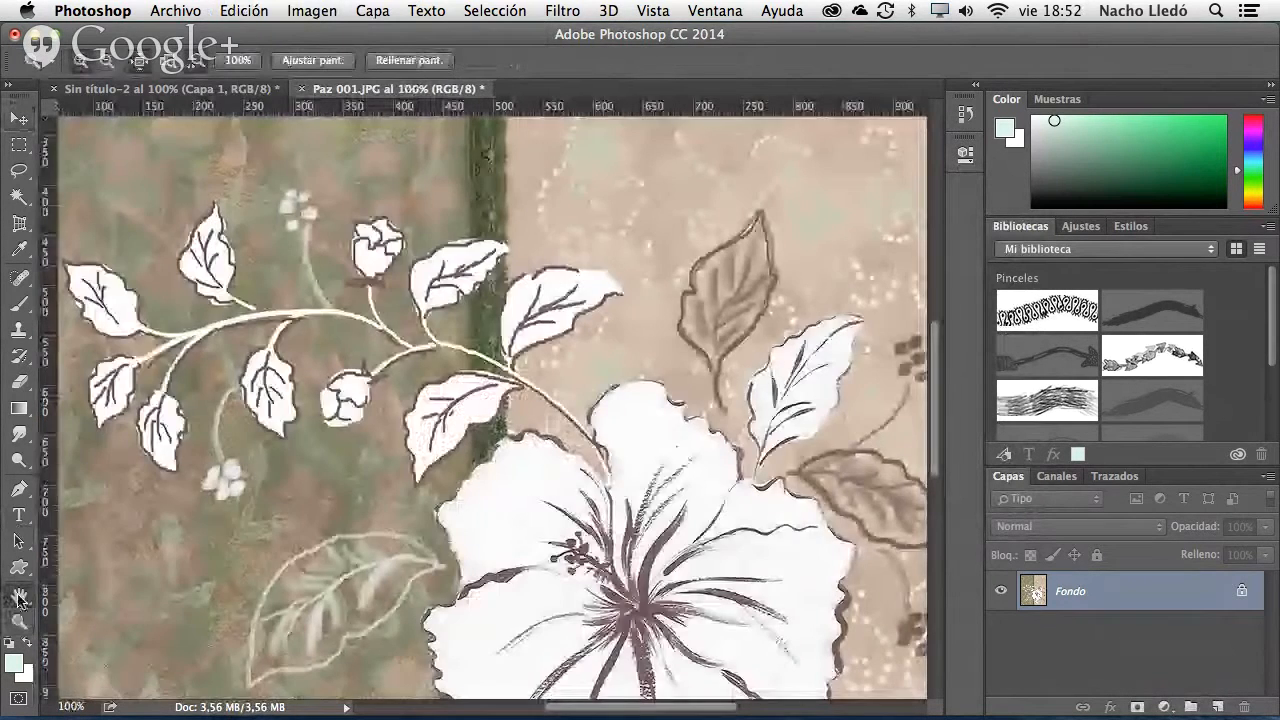
double_click(18, 596)
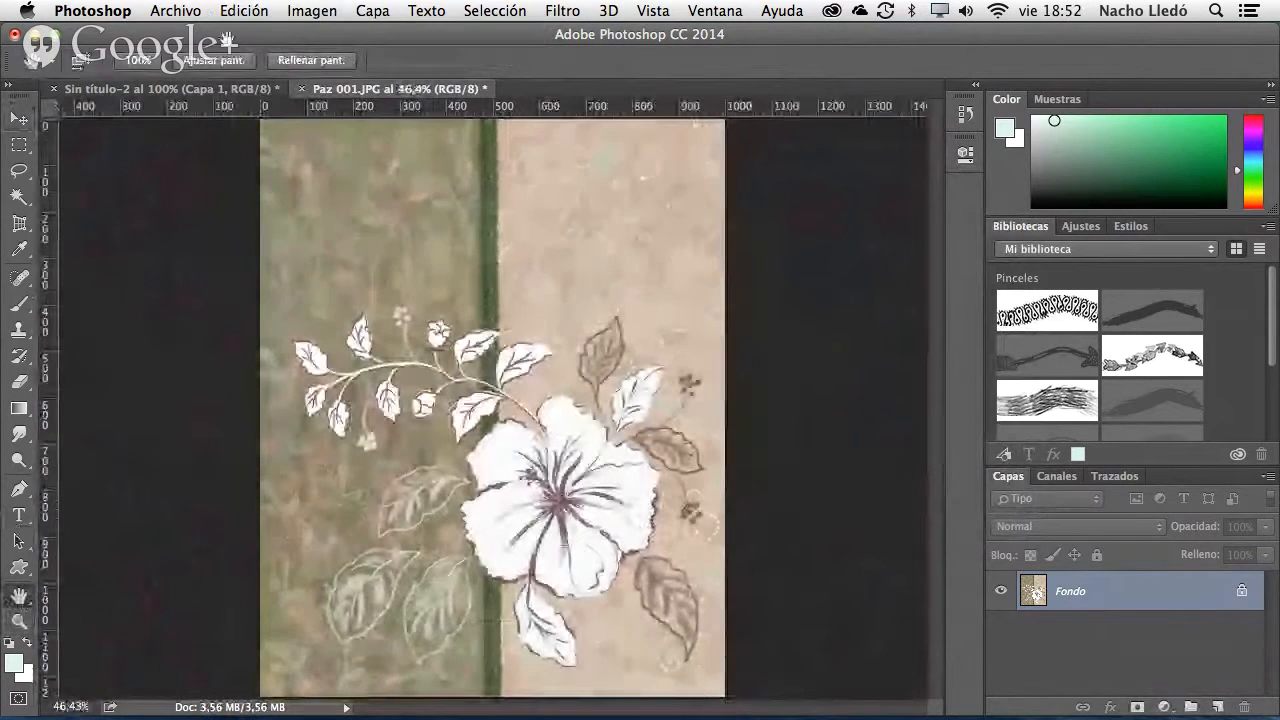
key(super+a)
click(222, 9)
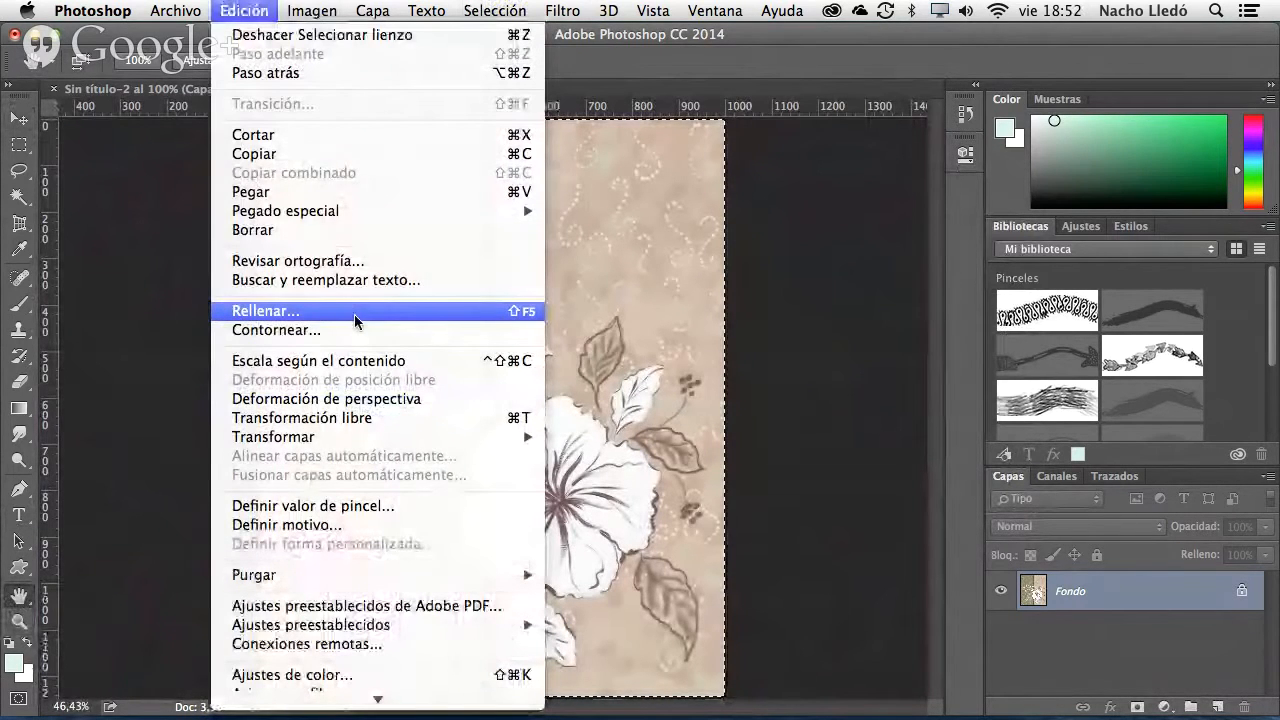
click(380, 526)
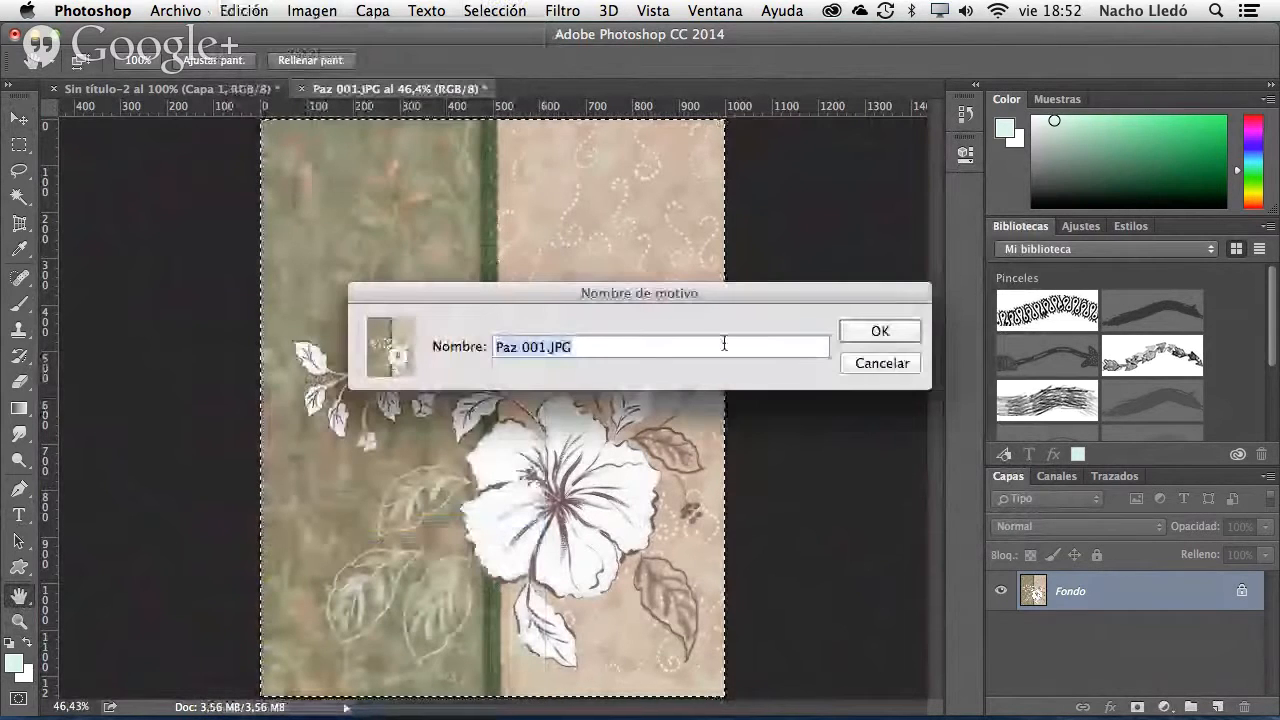
click(882, 332)
- Fill Capa 1 in the Sin título-2 document with the Paz 001.JPG pattern in Normal mode and inspect the repeat across the canvas
click(228, 12)
click(230, 11)
key(ctrl+Tab)
click(243, 10)
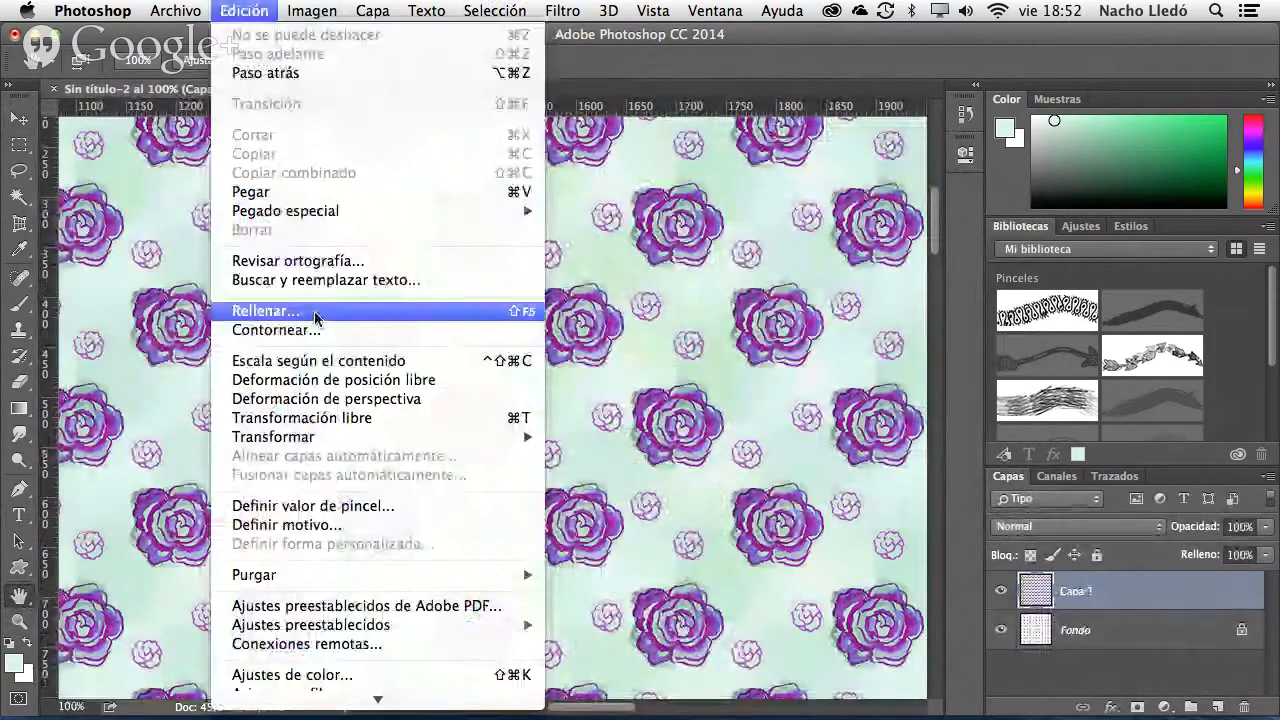
mouse_move(409, 444)
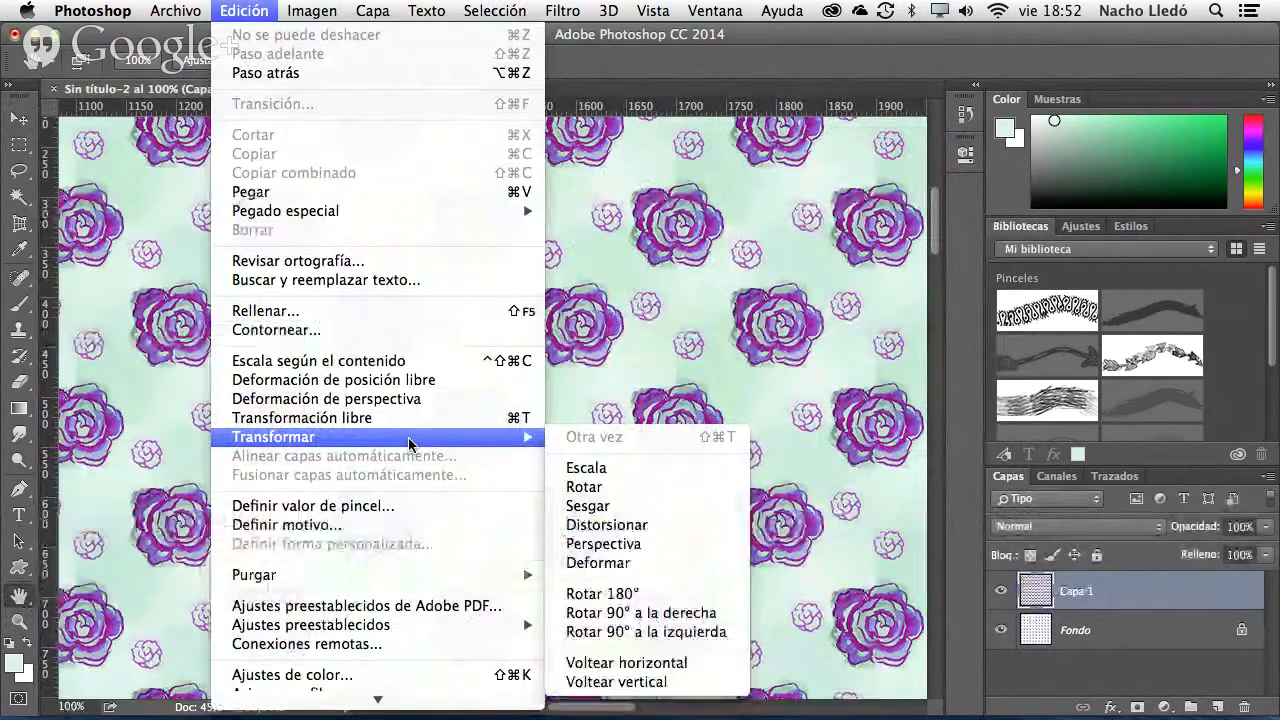
click(388, 315)
click(410, 256)
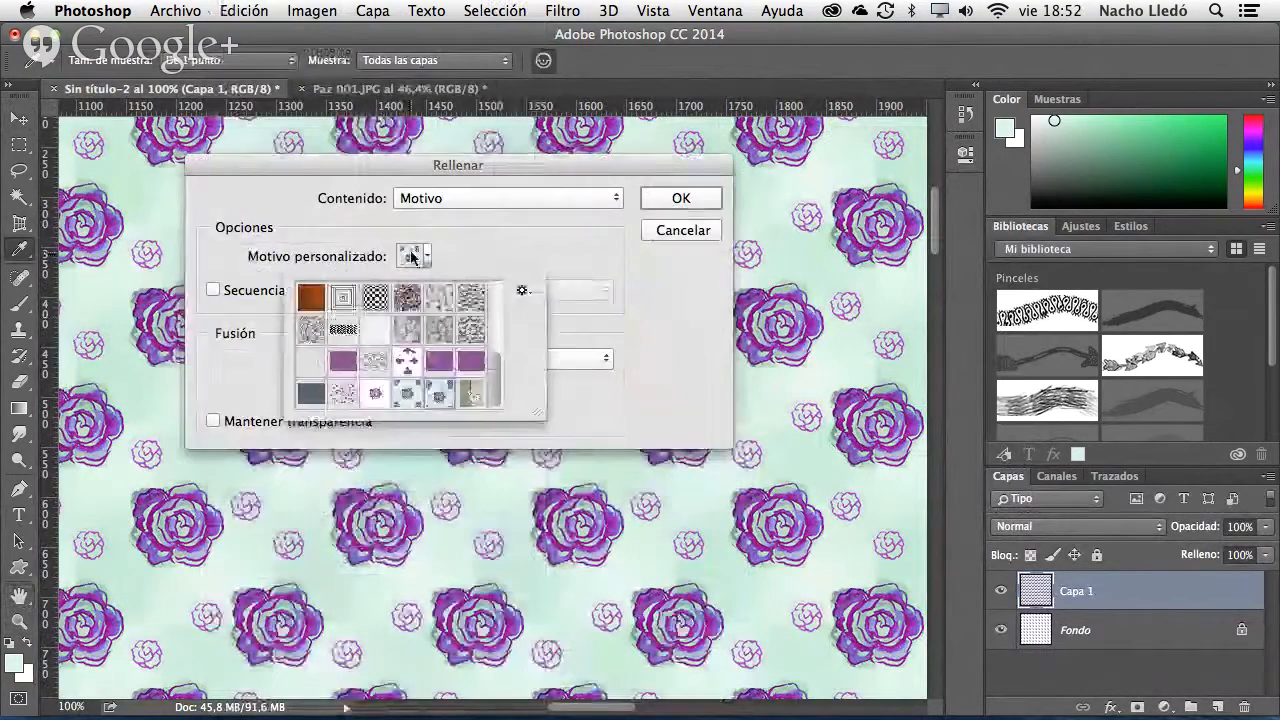
double_click(486, 394)
click(681, 198)
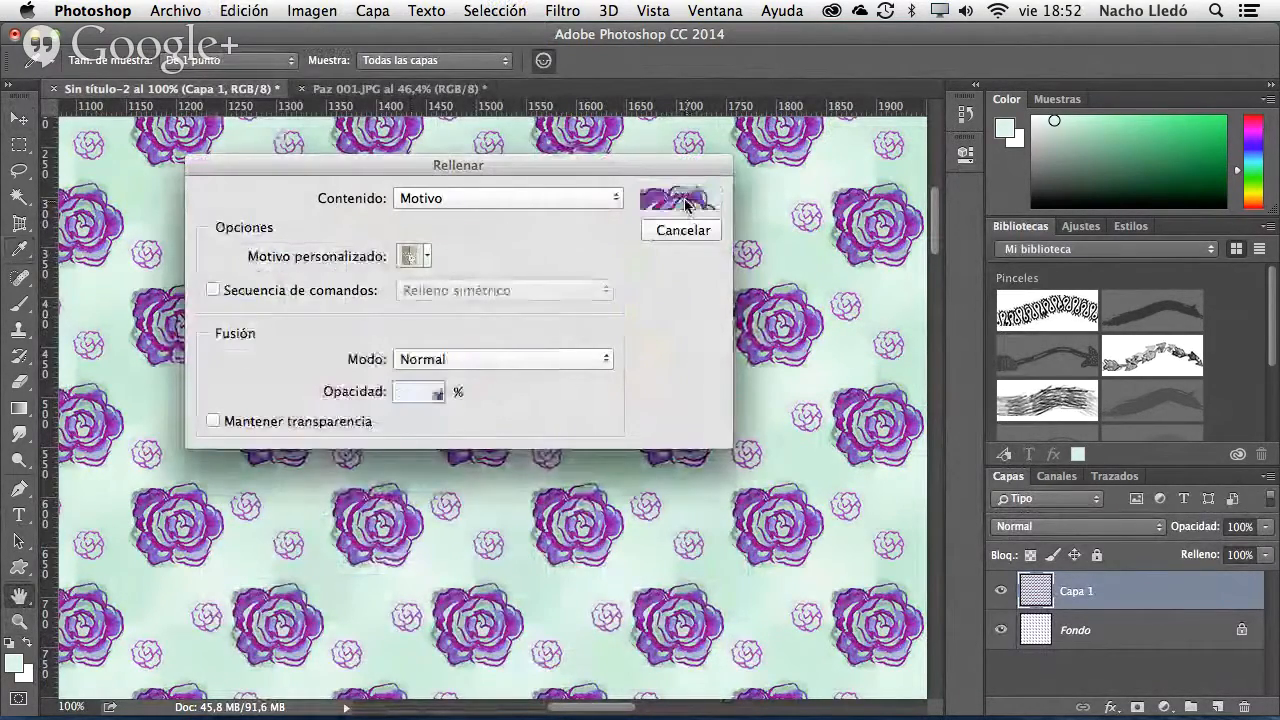
key(space)
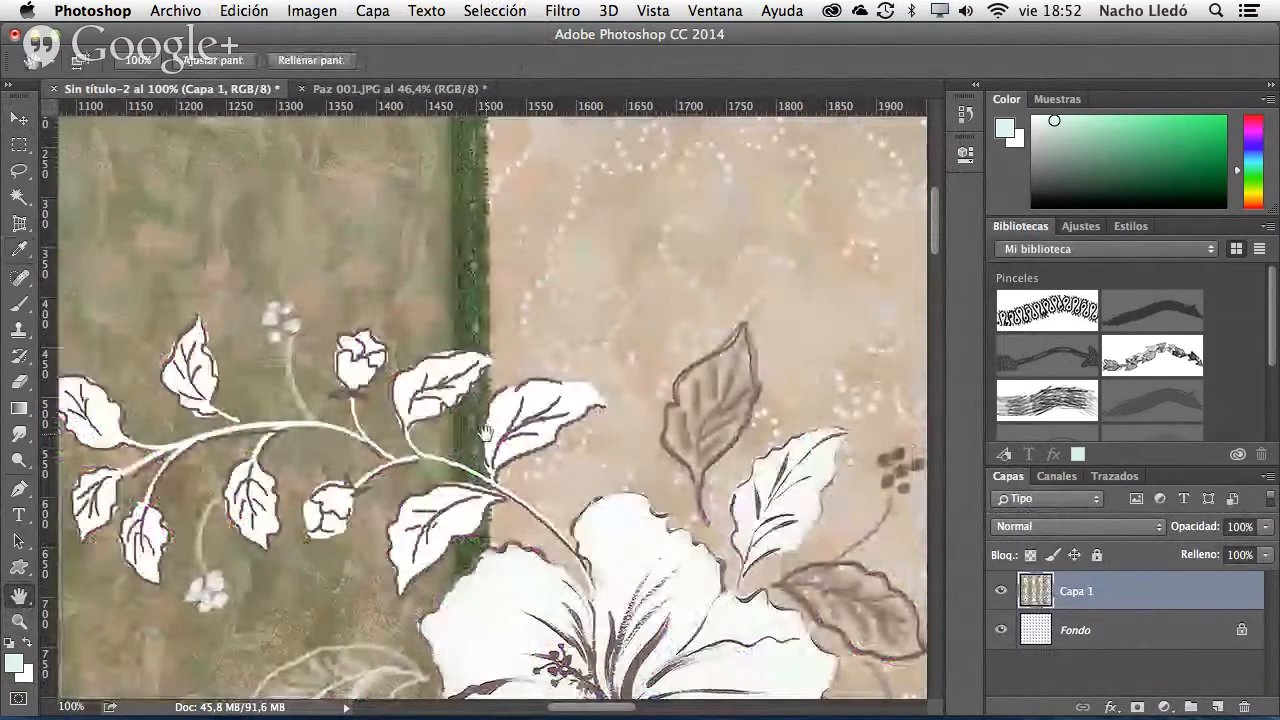
scroll(485, 432, down, 5)
scroll(485, 432, up, 1)
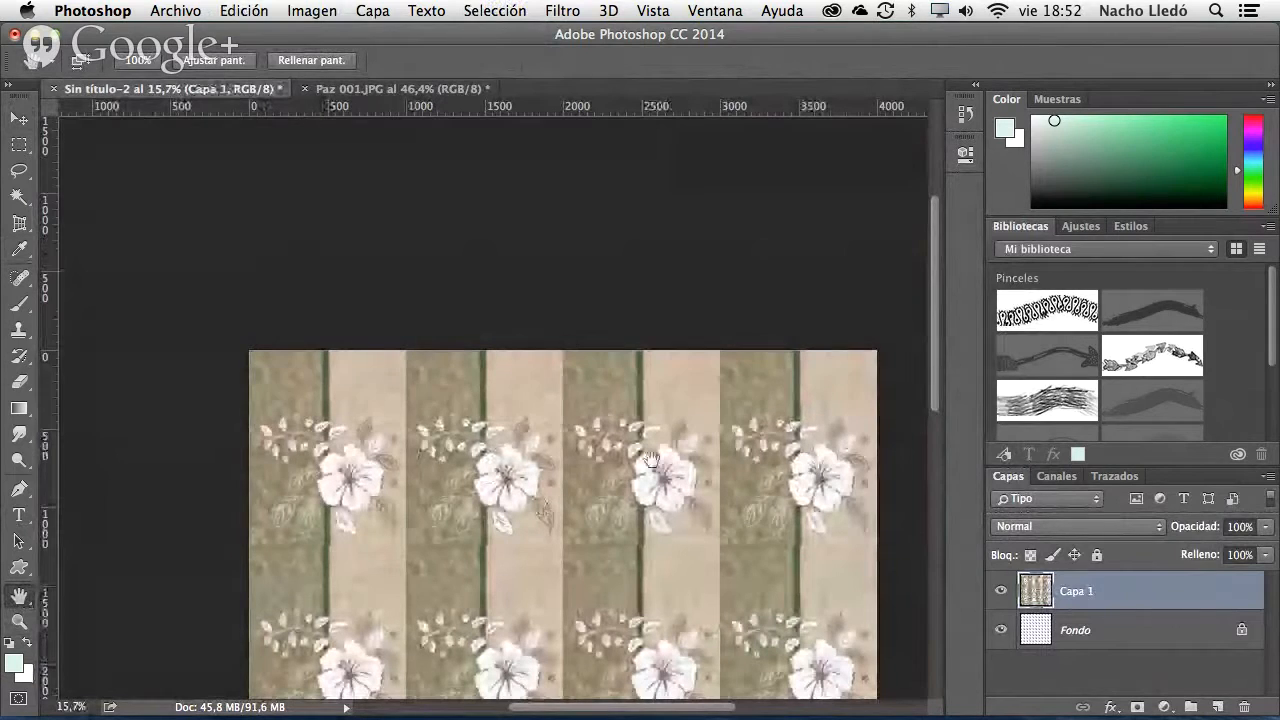
right_click(561, 436)
click(474, 422)
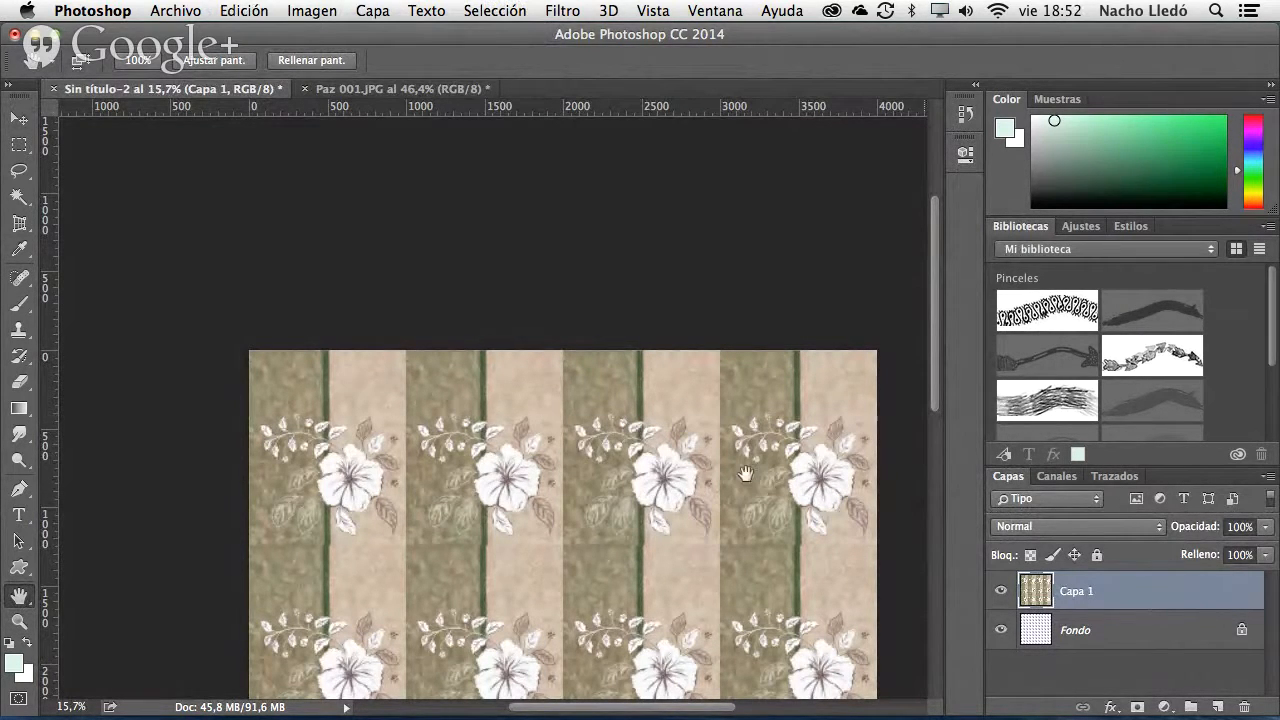
- Duplicate the Fondo layer in Paz 001.JPG and offset the copy 25 pixels horizontally and 0 vertically, wrapping undefined areas around
click(367, 97)
drag(1154, 600, 1218, 706)
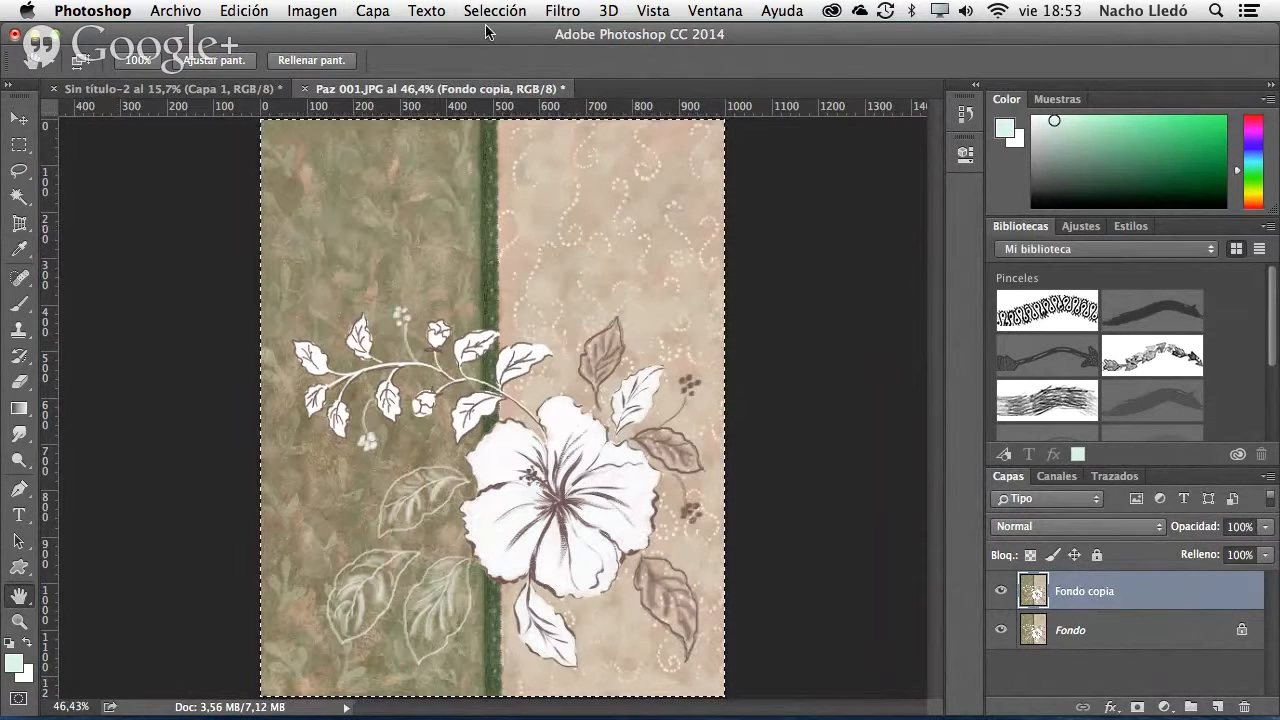
click(577, 10)
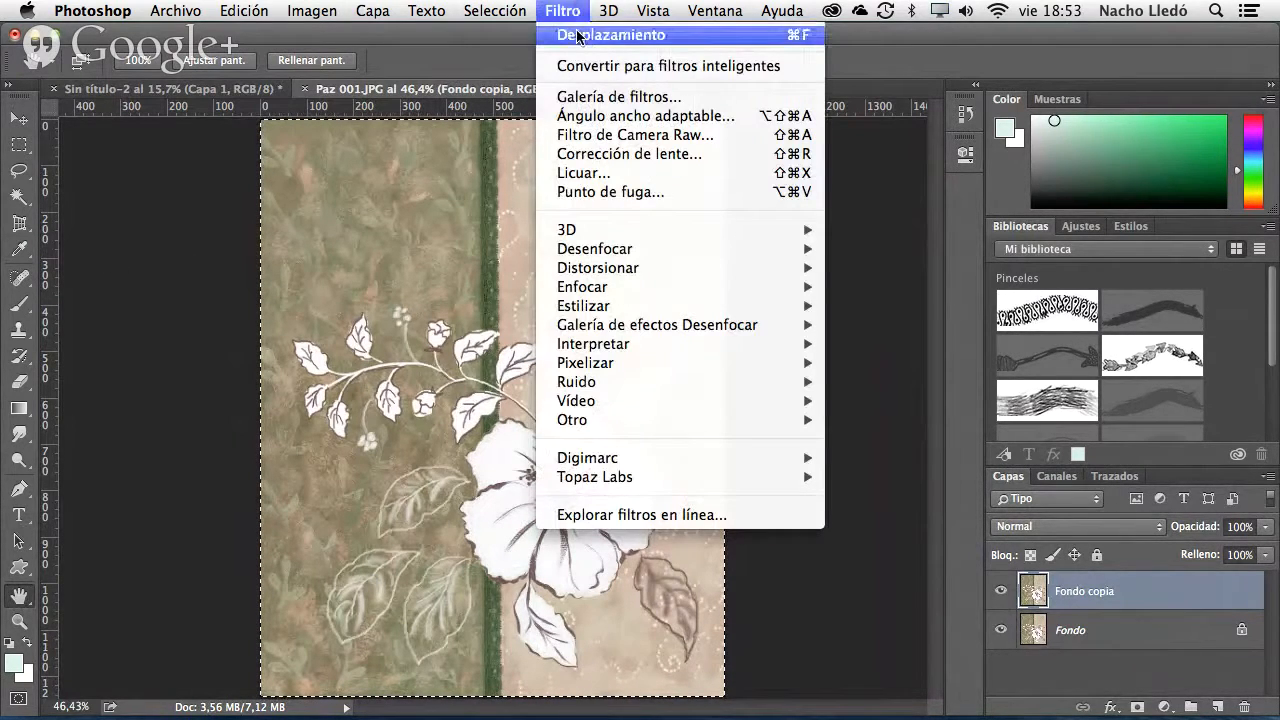
click(577, 37)
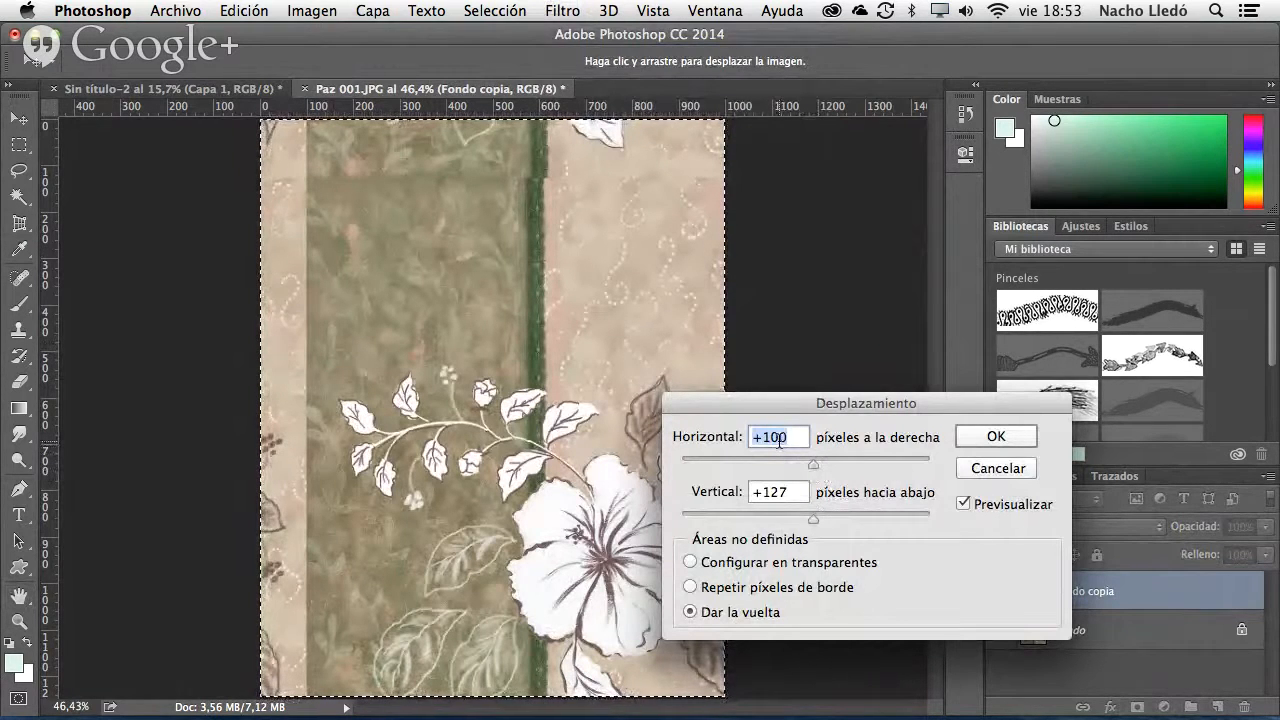
text(0)
key(Tab)
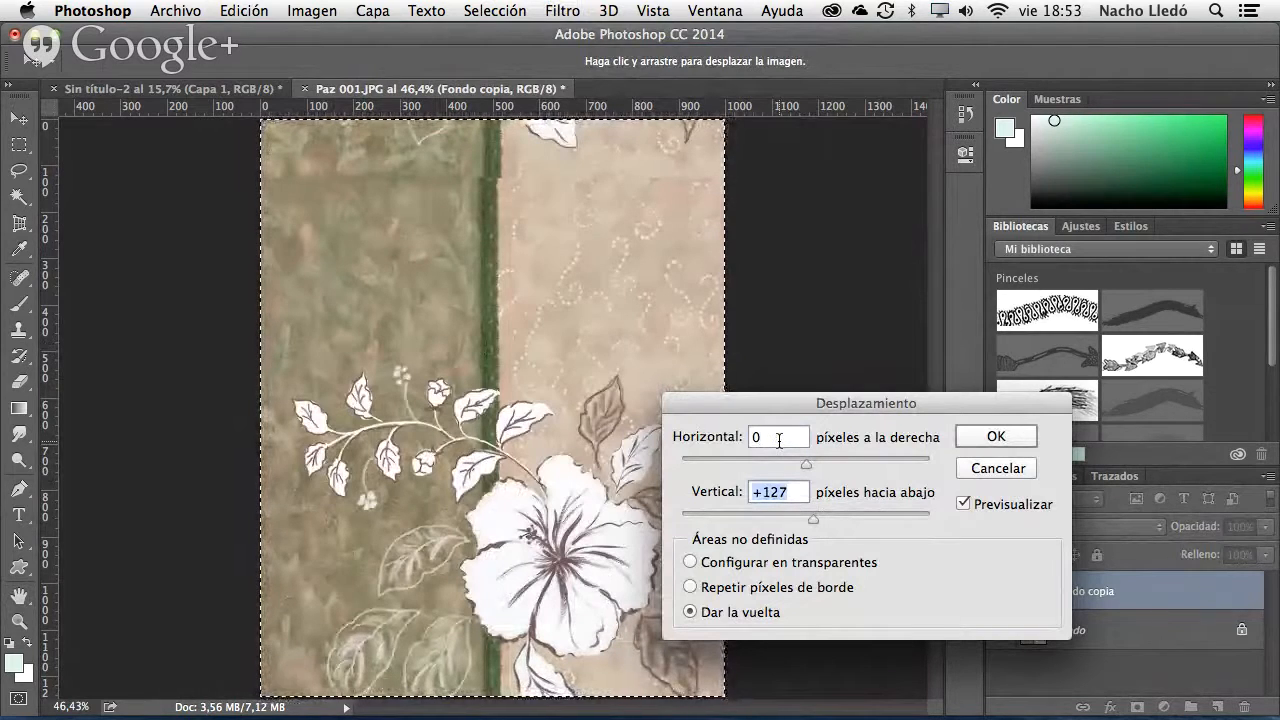
text(0)
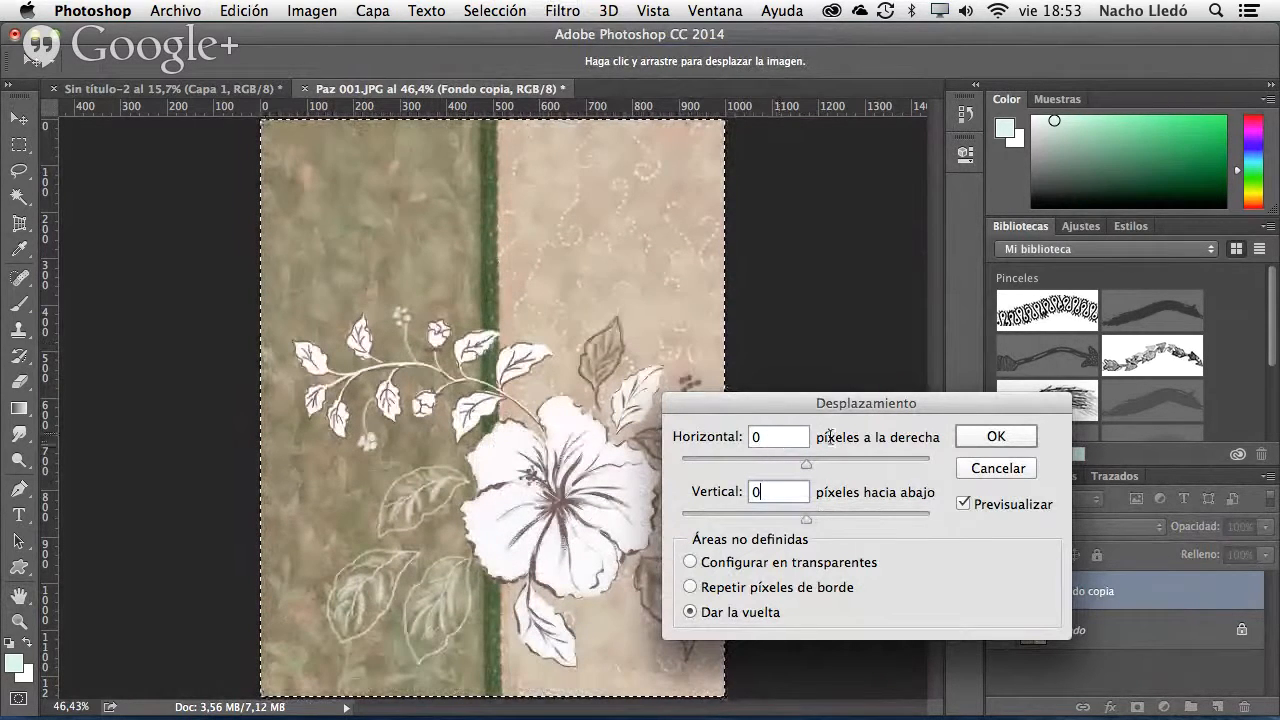
text(25)
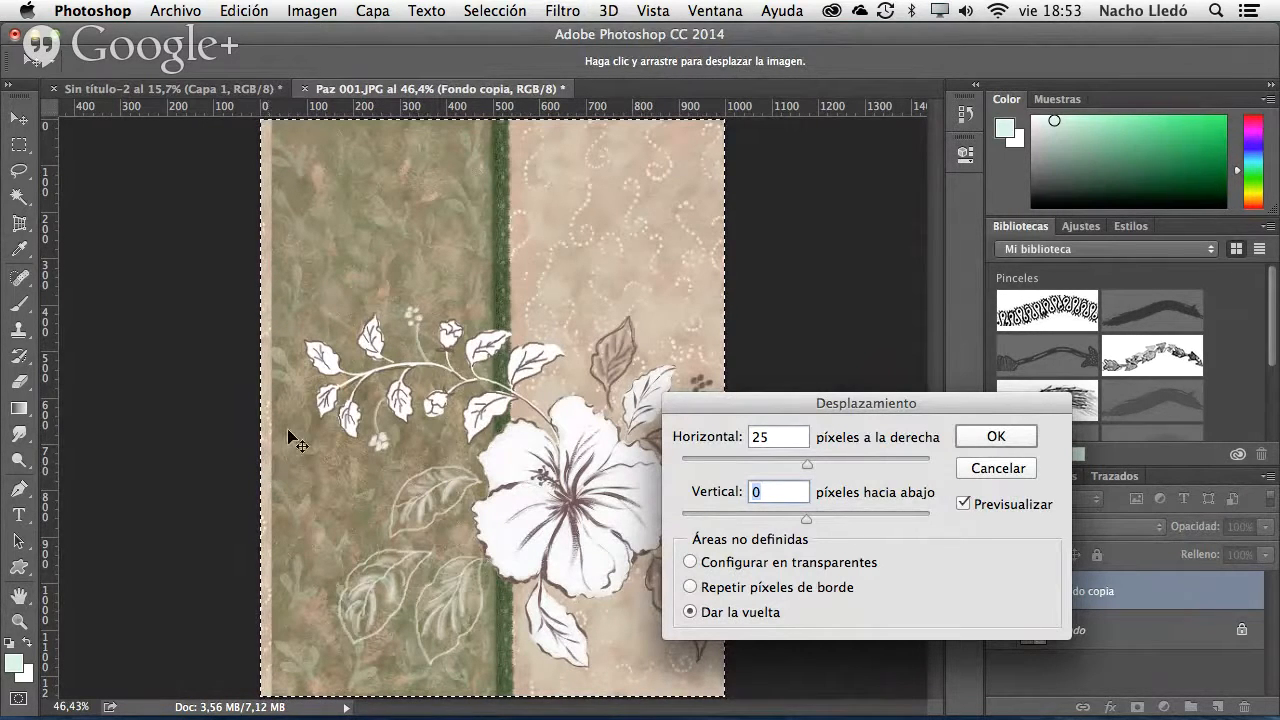
click(997, 438)
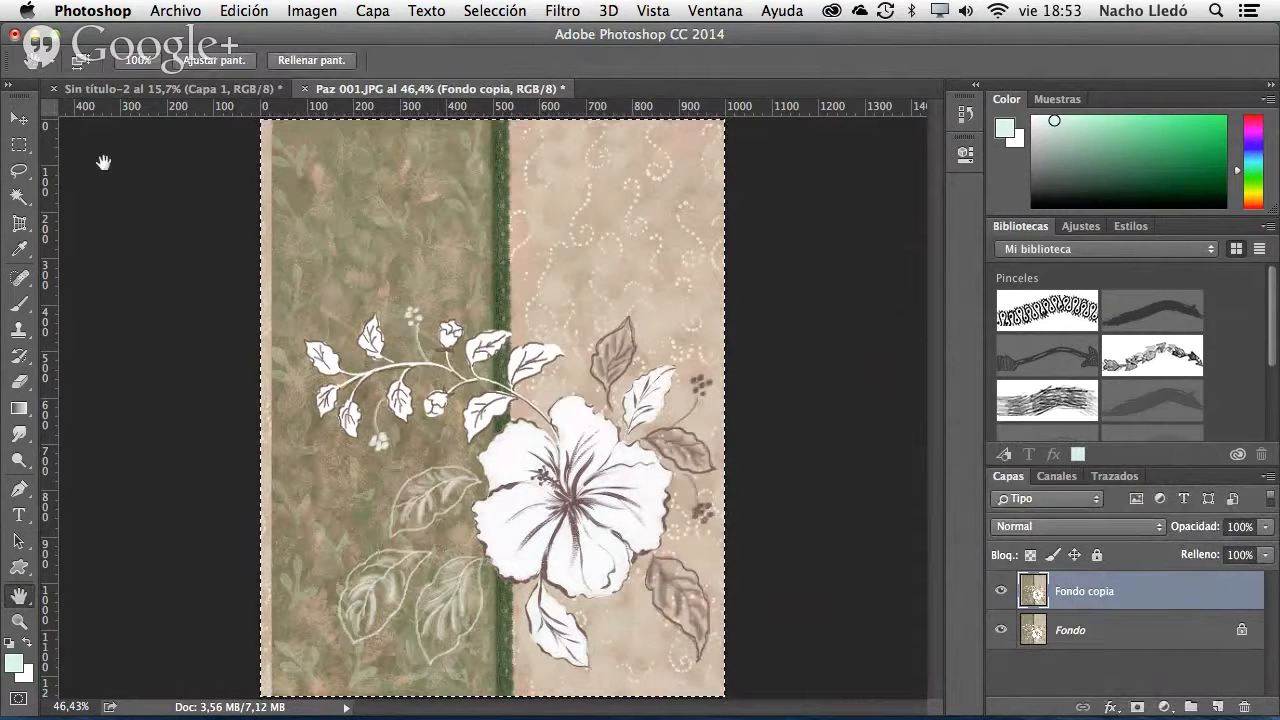
- Select a full-height strip about 40 pixels wide where the green area begins and convert it into a layer mask on Fondo copia
click(21, 148)
click(273, 133)
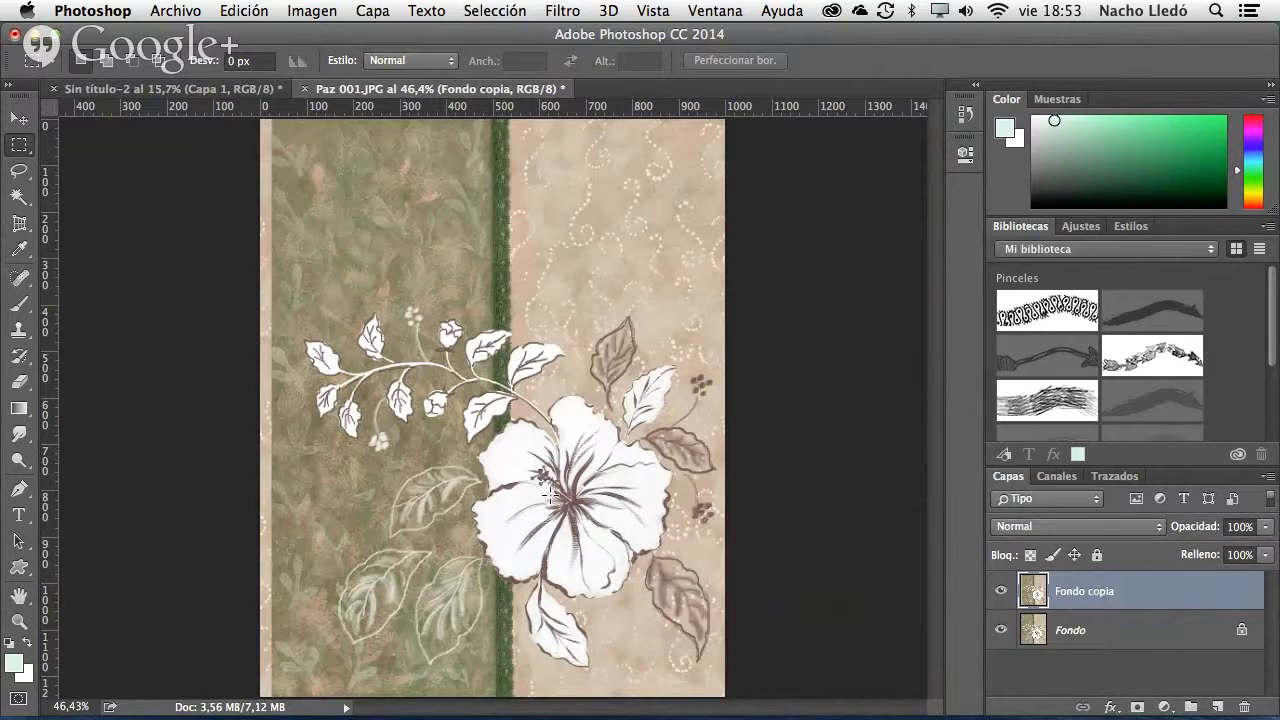
key(super+0)
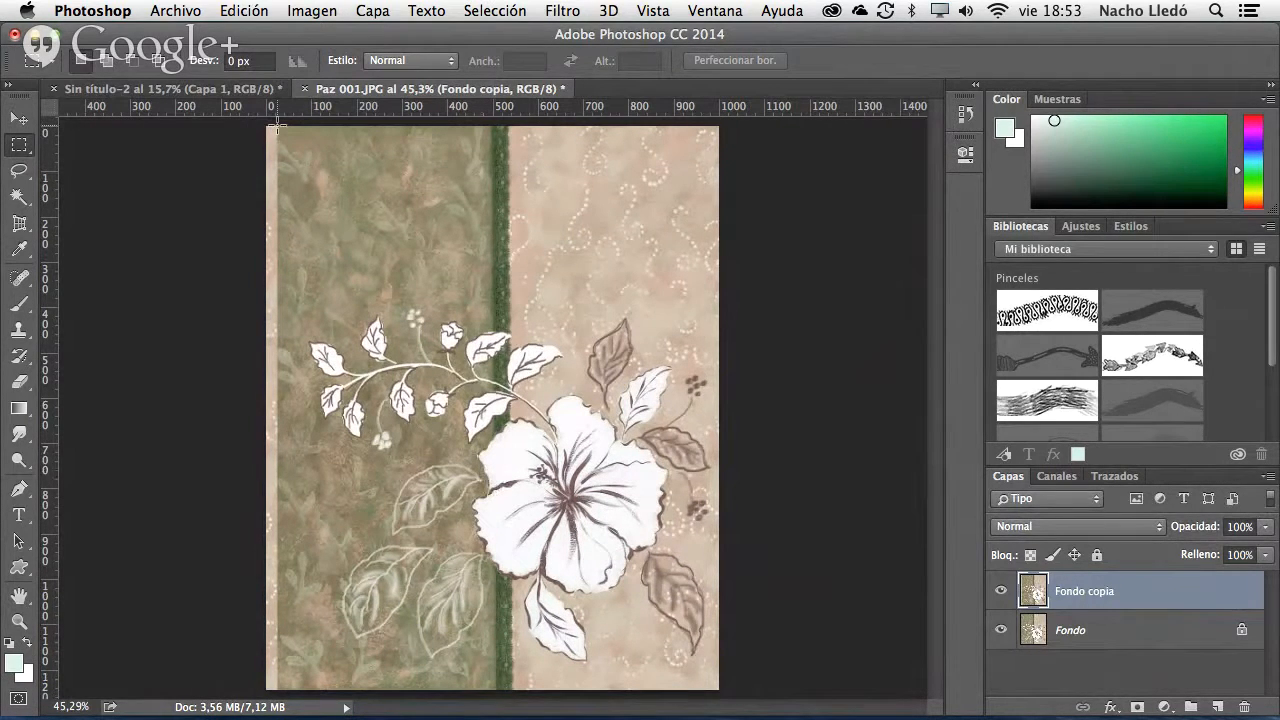
drag(277, 124, 303, 711)
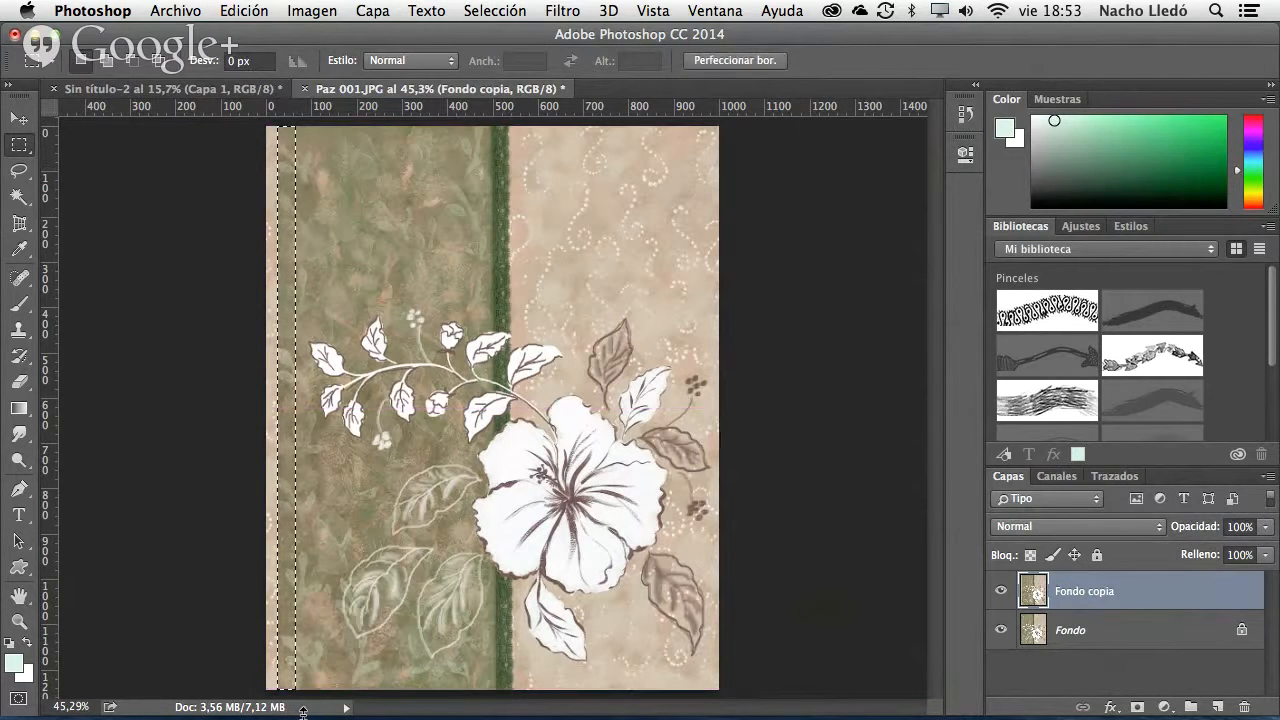
click(1137, 707)
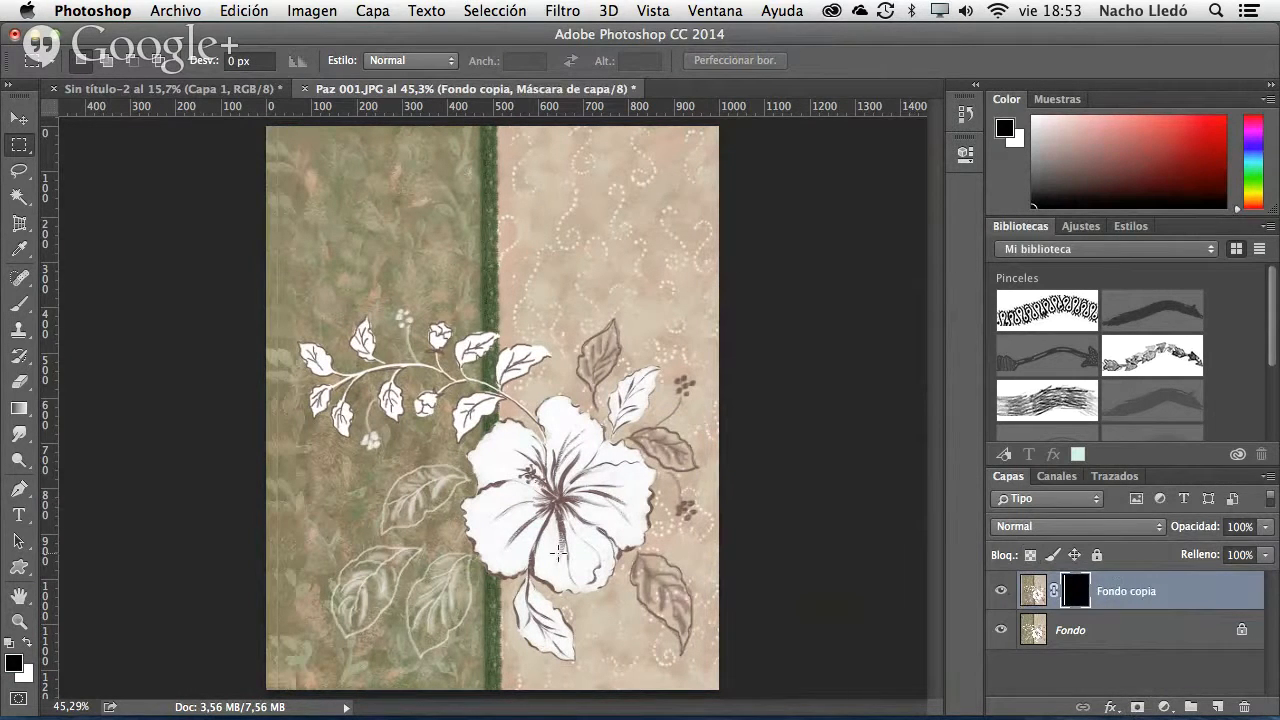
- Turn the Fondo copia mask white, then apply a short horizontal gradient and inversion so the copy shows only along the left edge
click(1074, 598)
key(super+i)
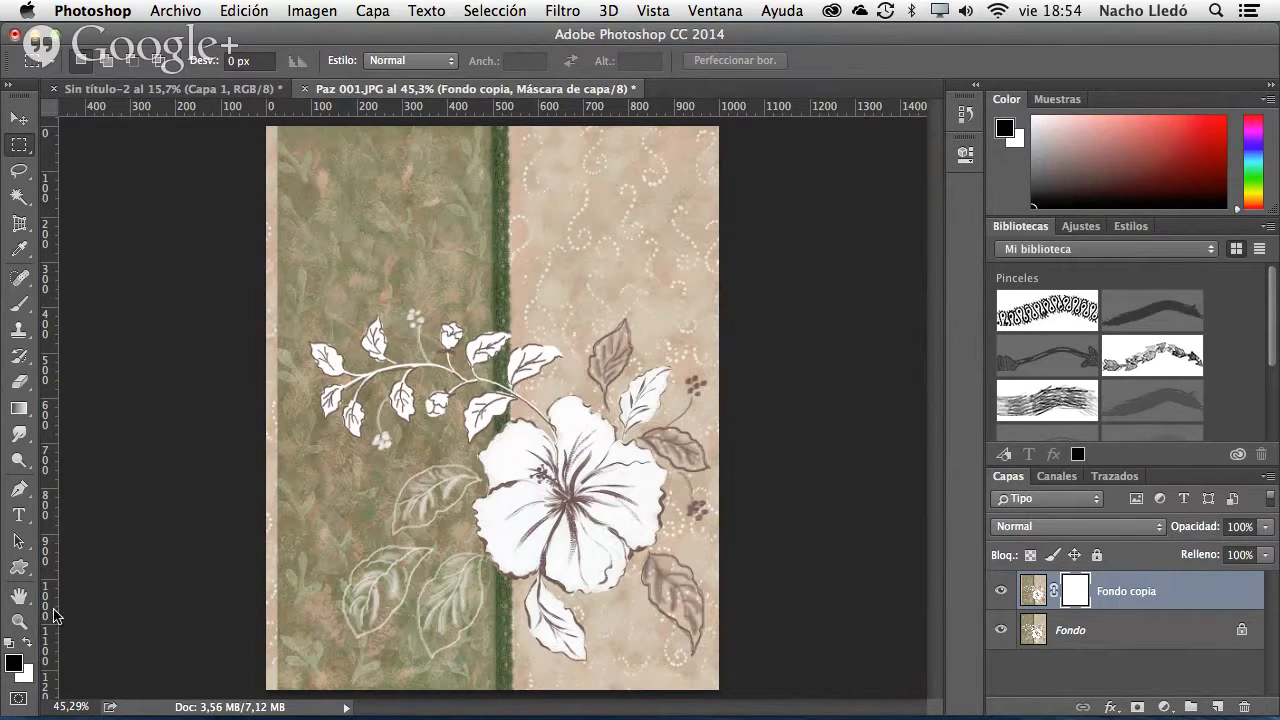
click(19, 409)
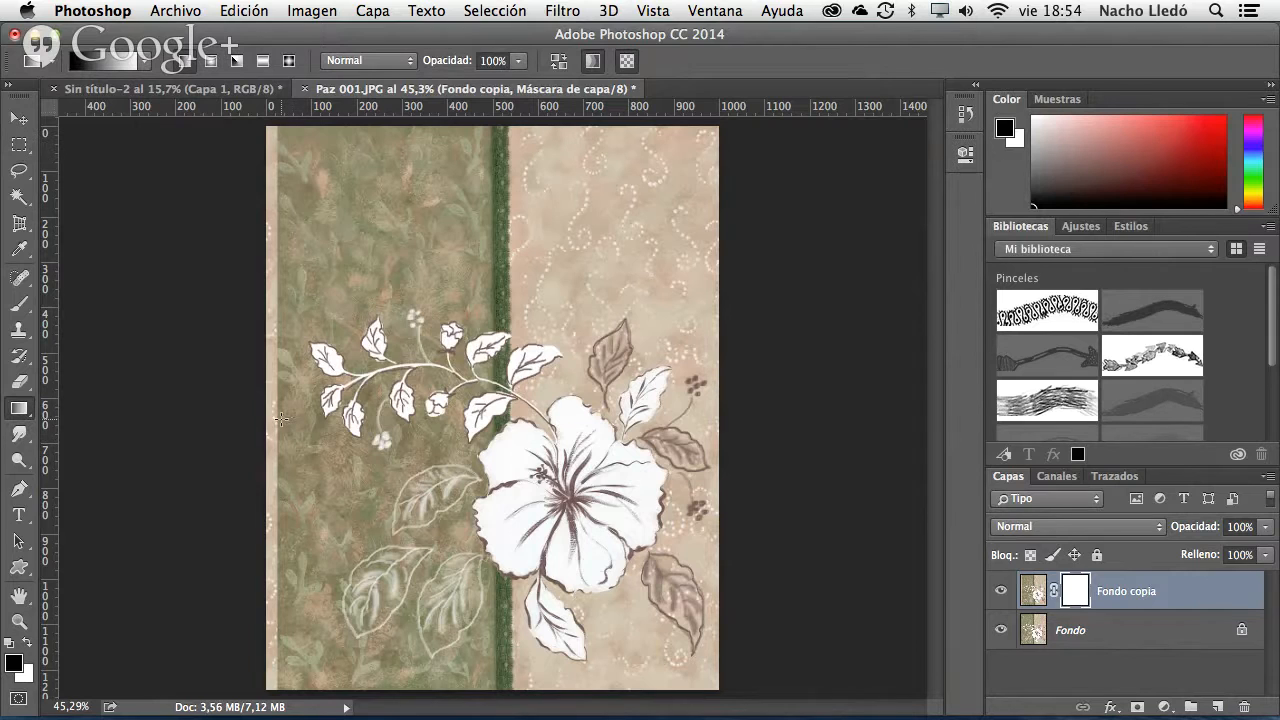
key(super+i)
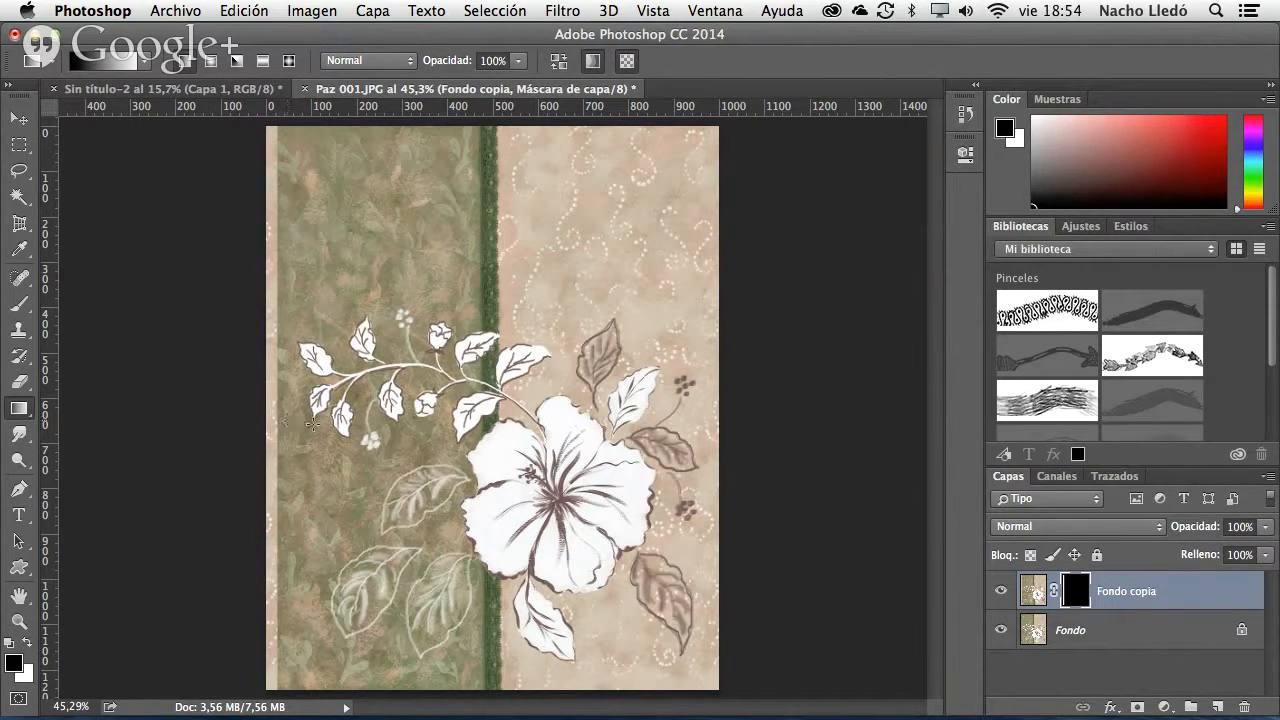
- Try inverting the Fondo copia mask and drawing a wider horizontal gradient across it
key(super+i)
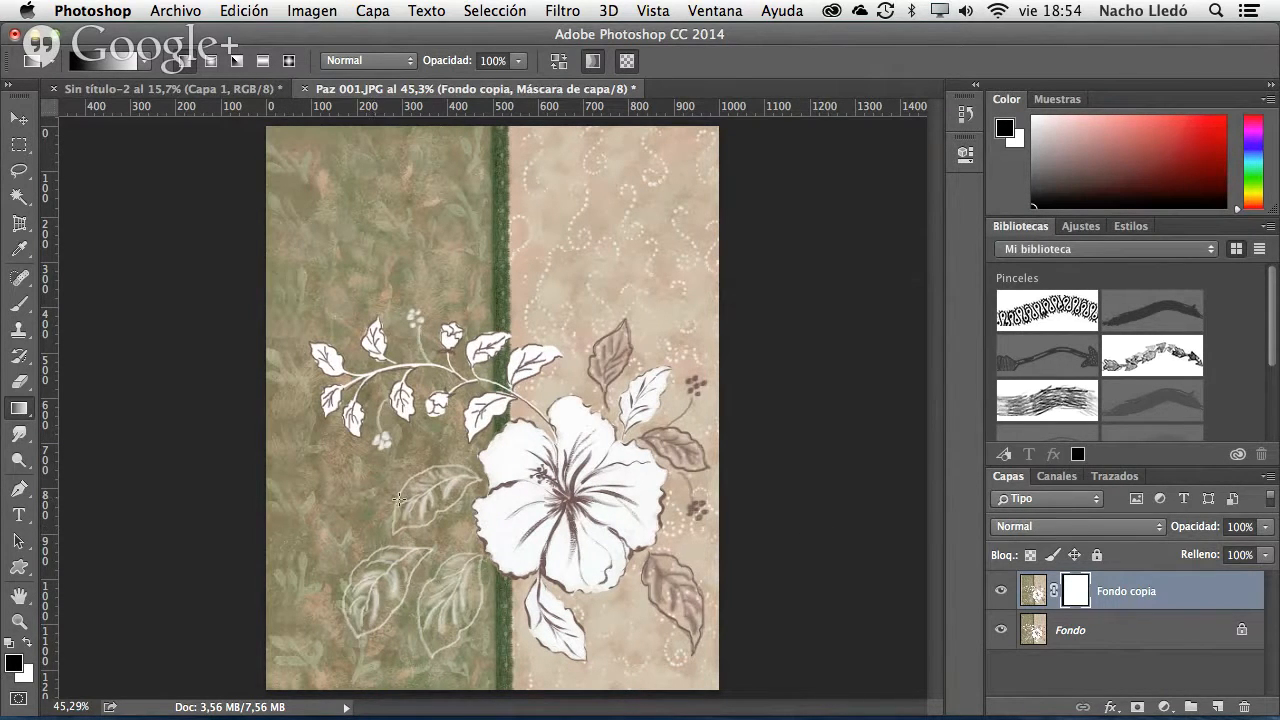
key(super+z)
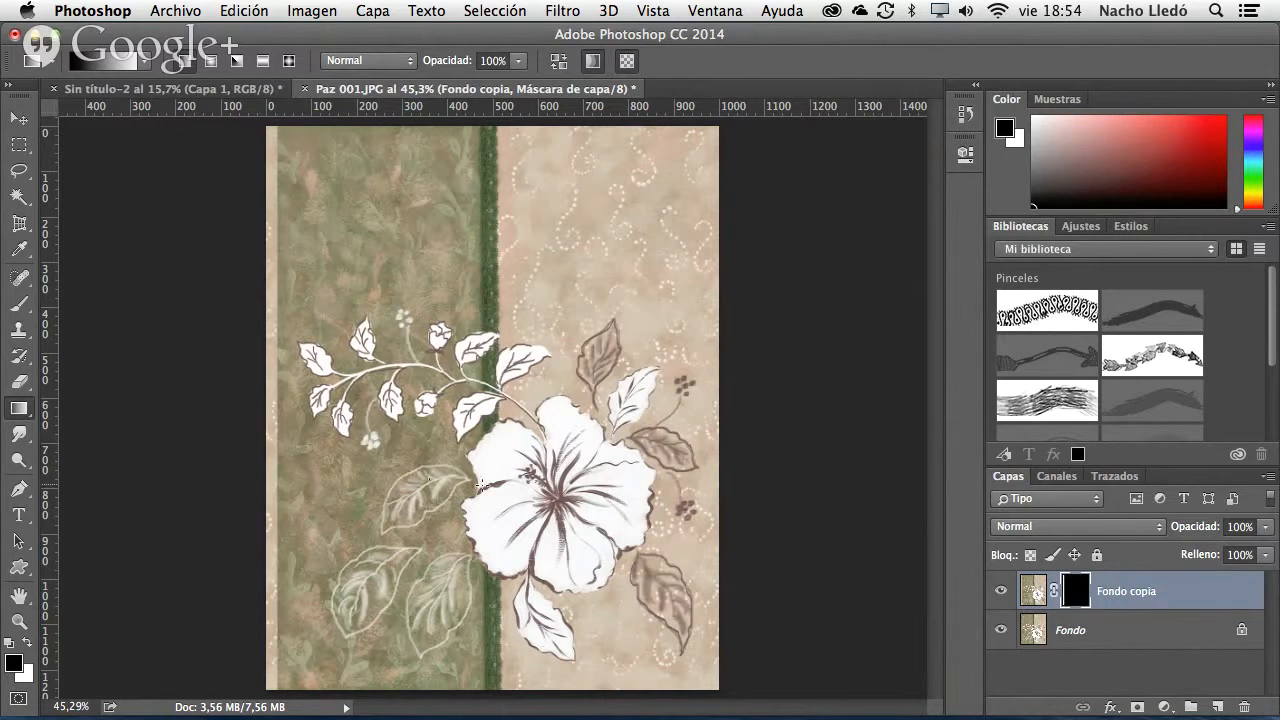
drag(386, 489, 480, 488)
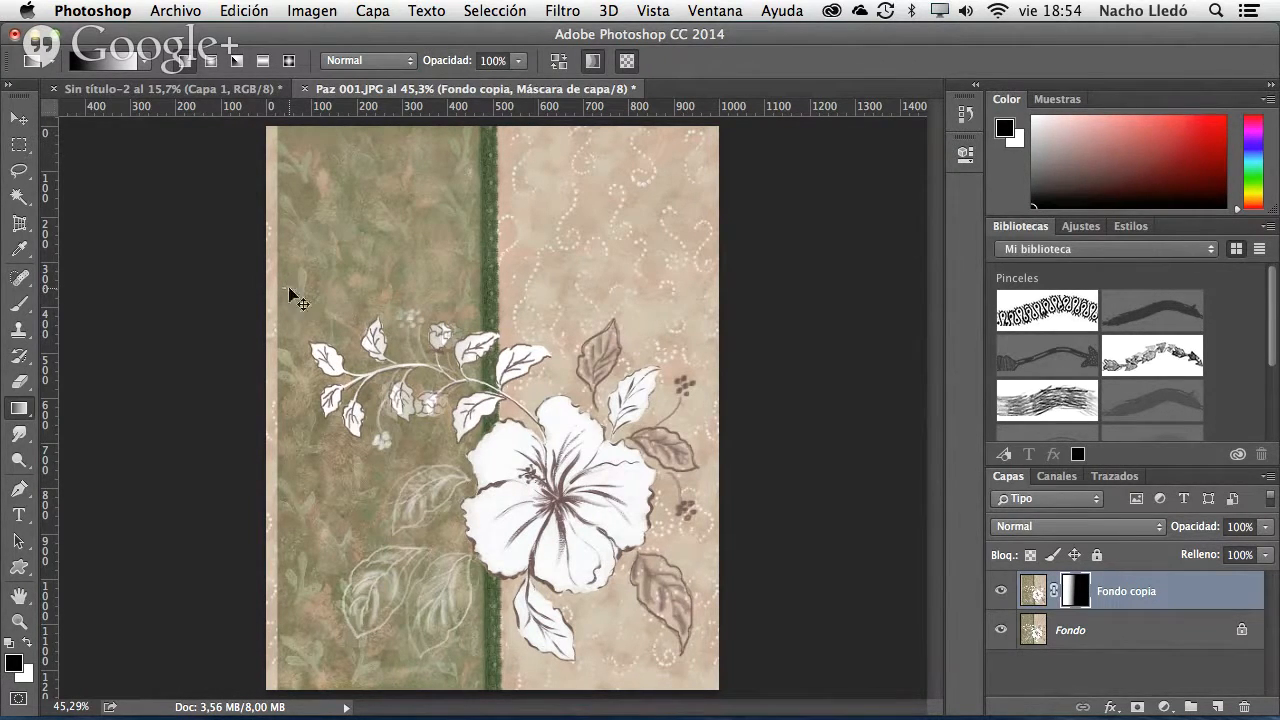
key(super+z)
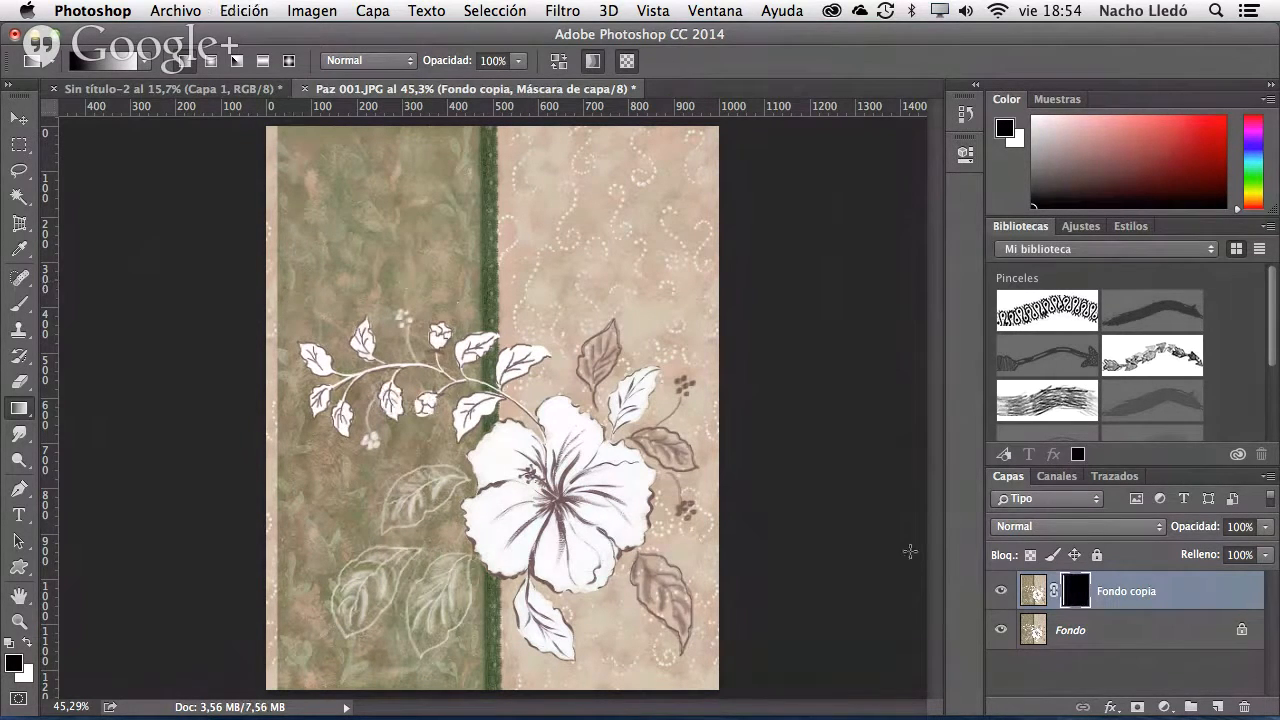
- Toggle the visibility of Fondo copia and revisit the wide-gradient mask to compare how each blends with the original
click(1001, 592)
click(1000, 592)
click(999, 592)
click(999, 593)
click(999, 593)
click(999, 593)
key(super+z)
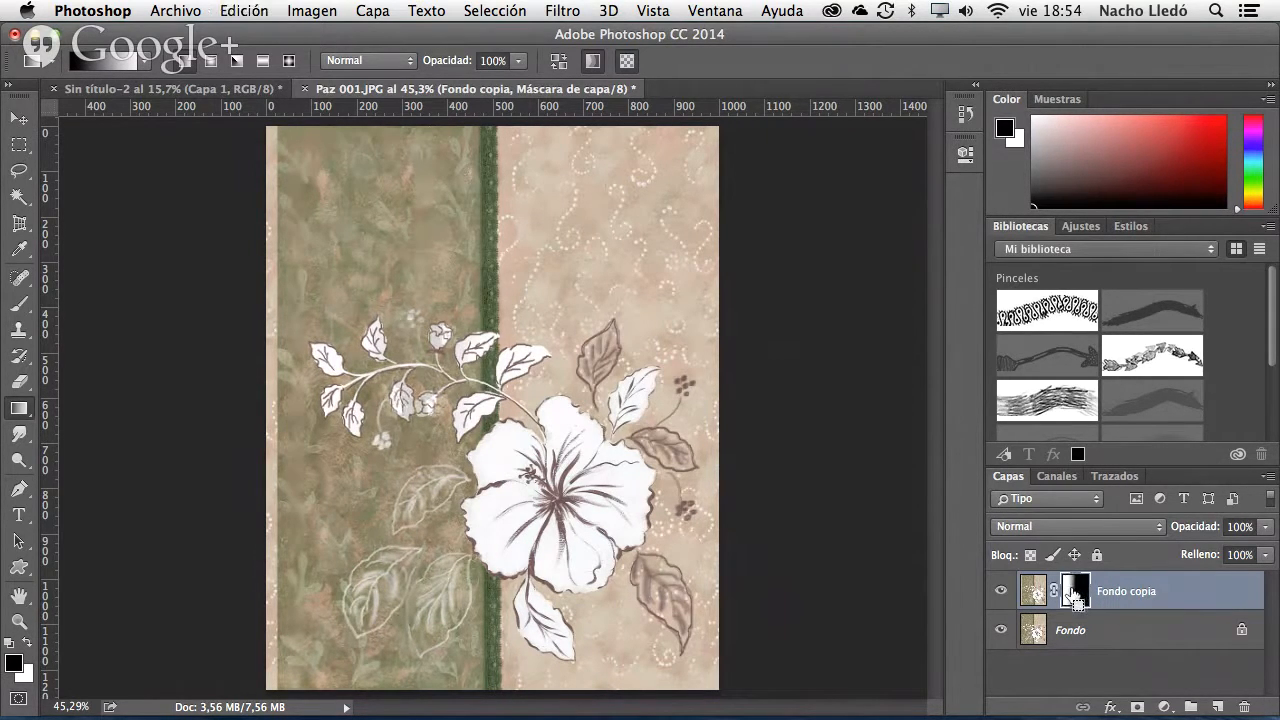
key(super+z)
- Replace the masked Fondo copia layer with a fresh duplicate of Fondo and flip the duplicate horizontally
drag(1100, 597, 1245, 707)
drag(1168, 607, 1215, 706)
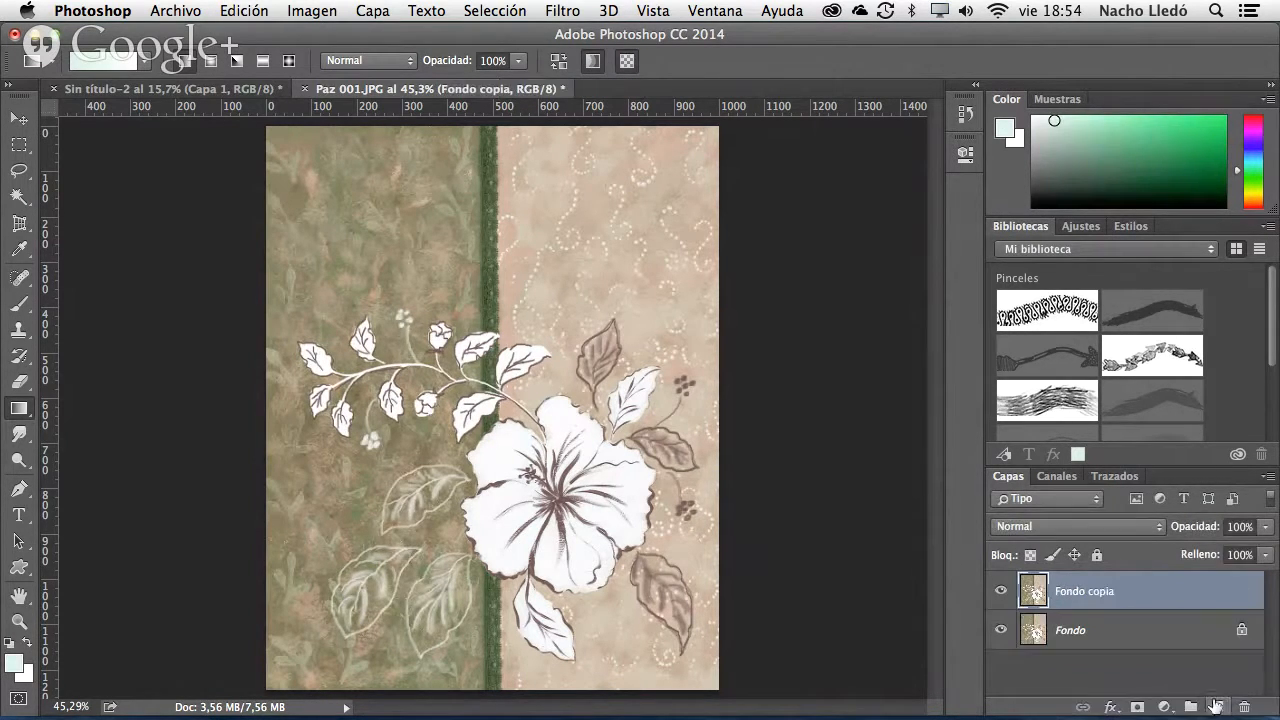
click(368, 10)
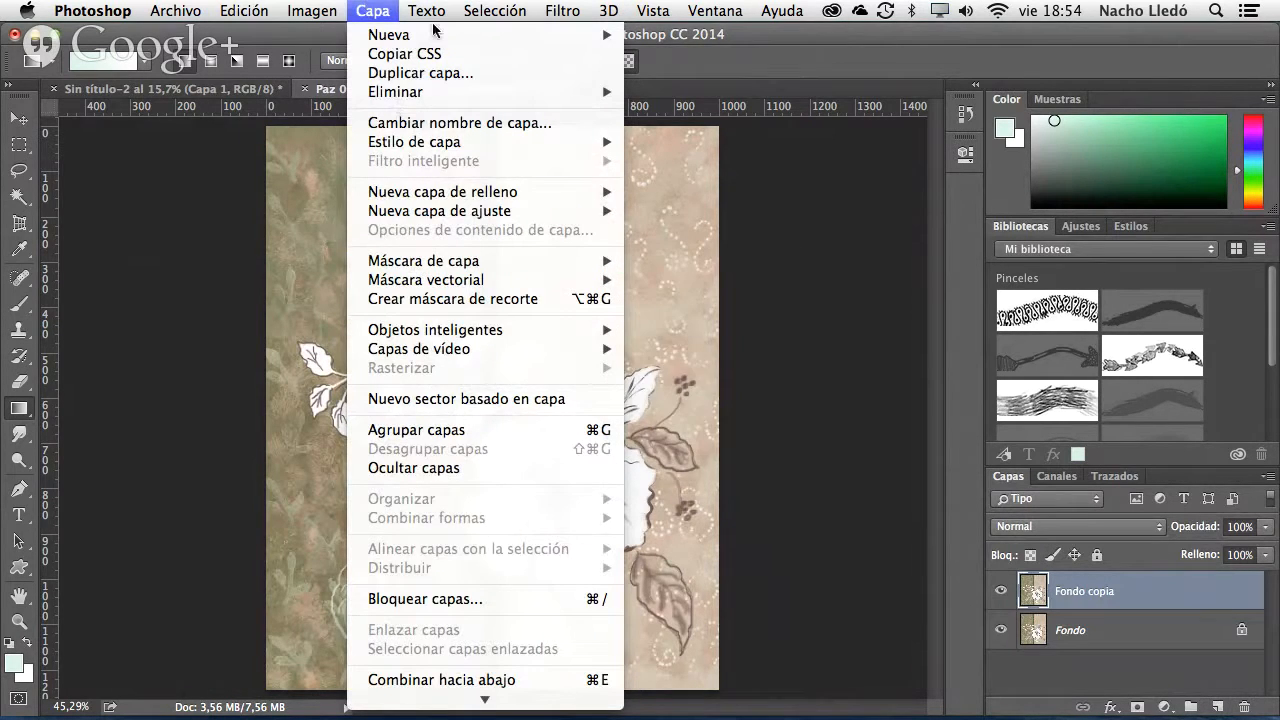
mouse_move(426, 12)
mouse_move(465, 338)
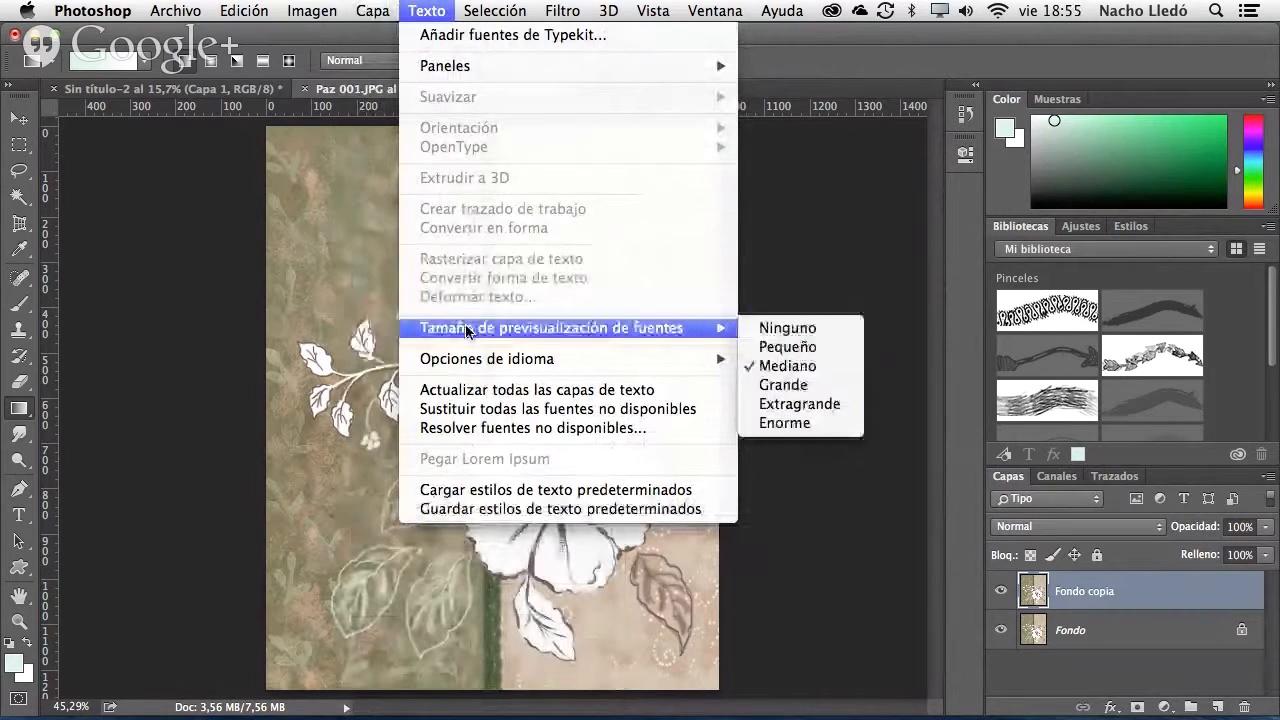
mouse_move(456, 366)
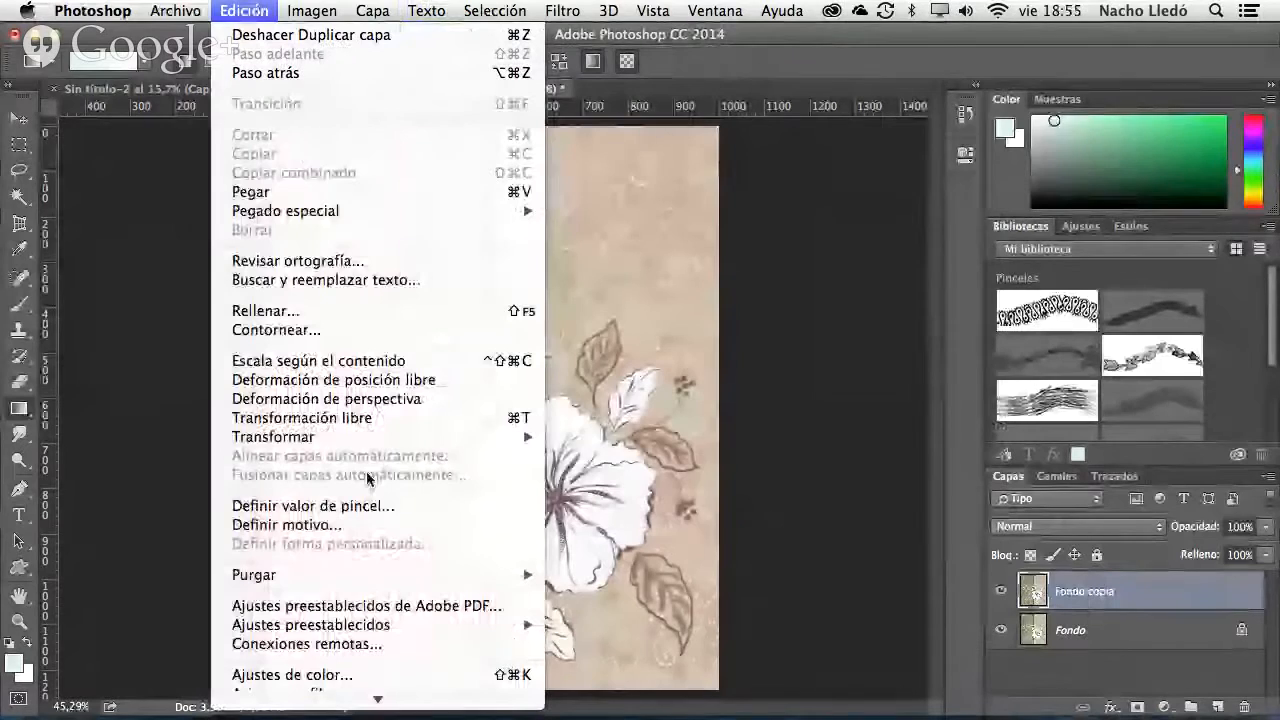
mouse_move(363, 440)
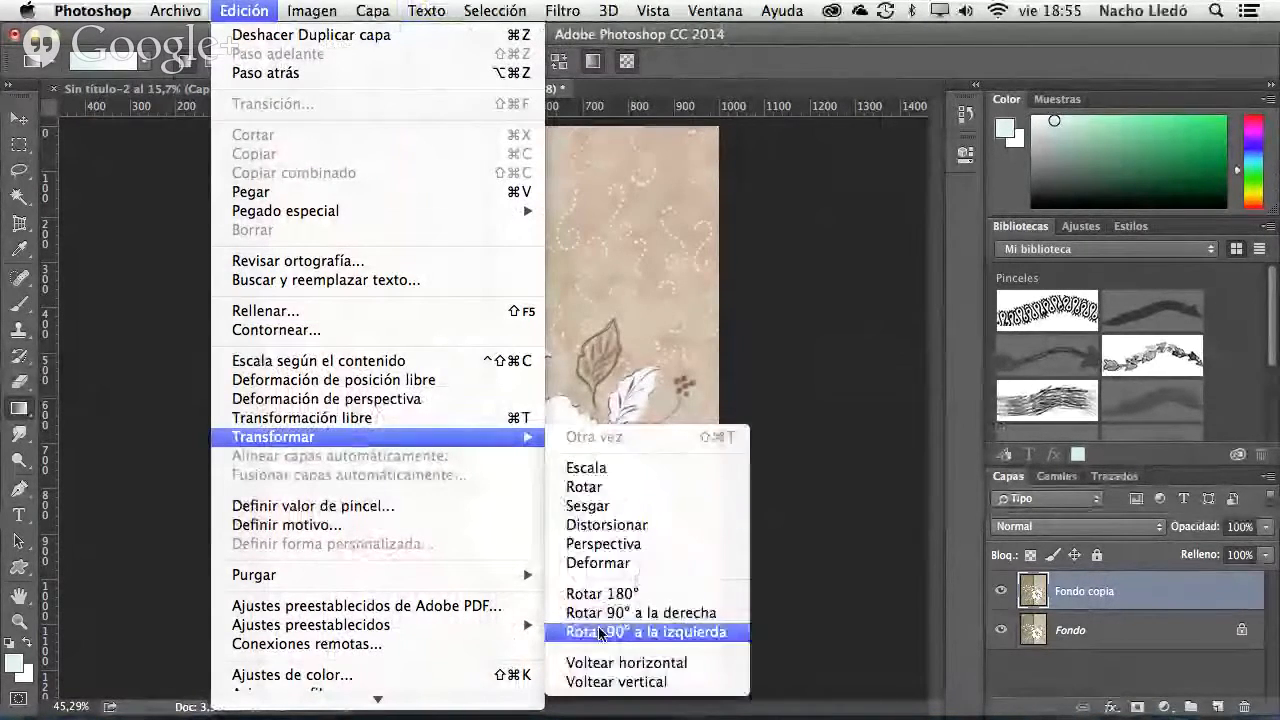
click(618, 663)
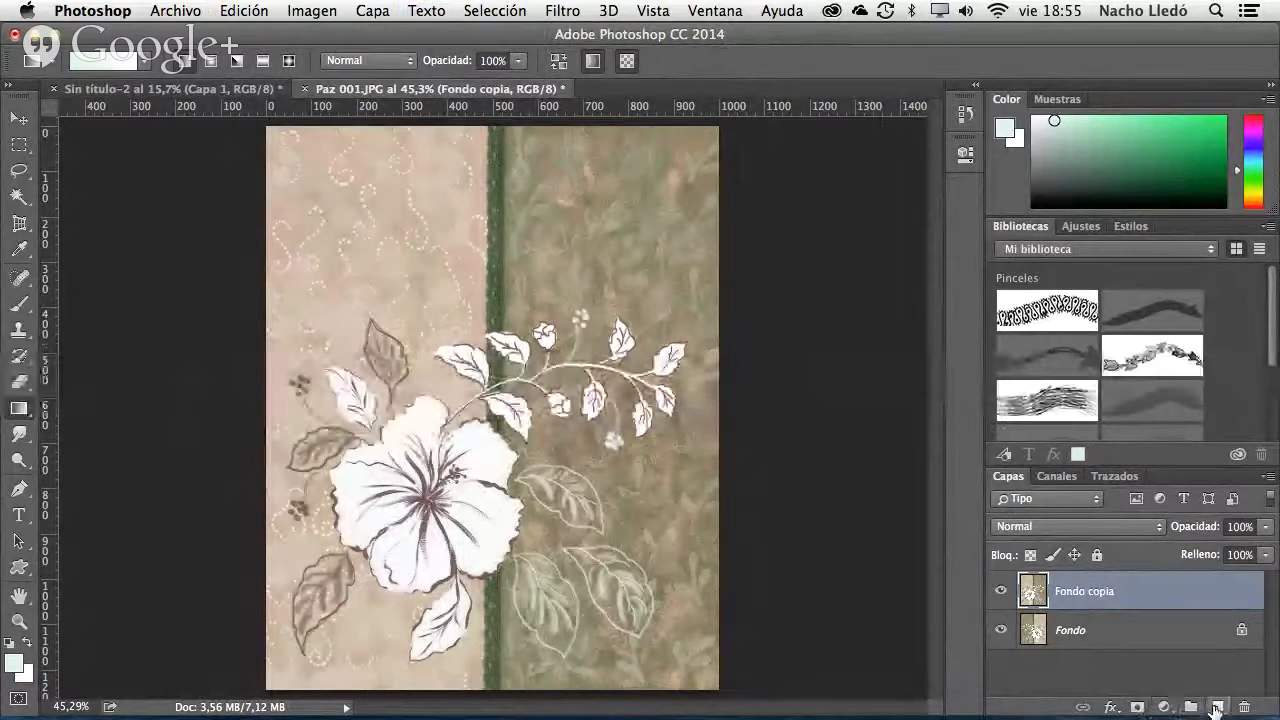
- Add a layer mask to the flipped Fondo copia and redraw a short horizontal gradient until only a narrow strip shows along the left edge
click(1137, 707)
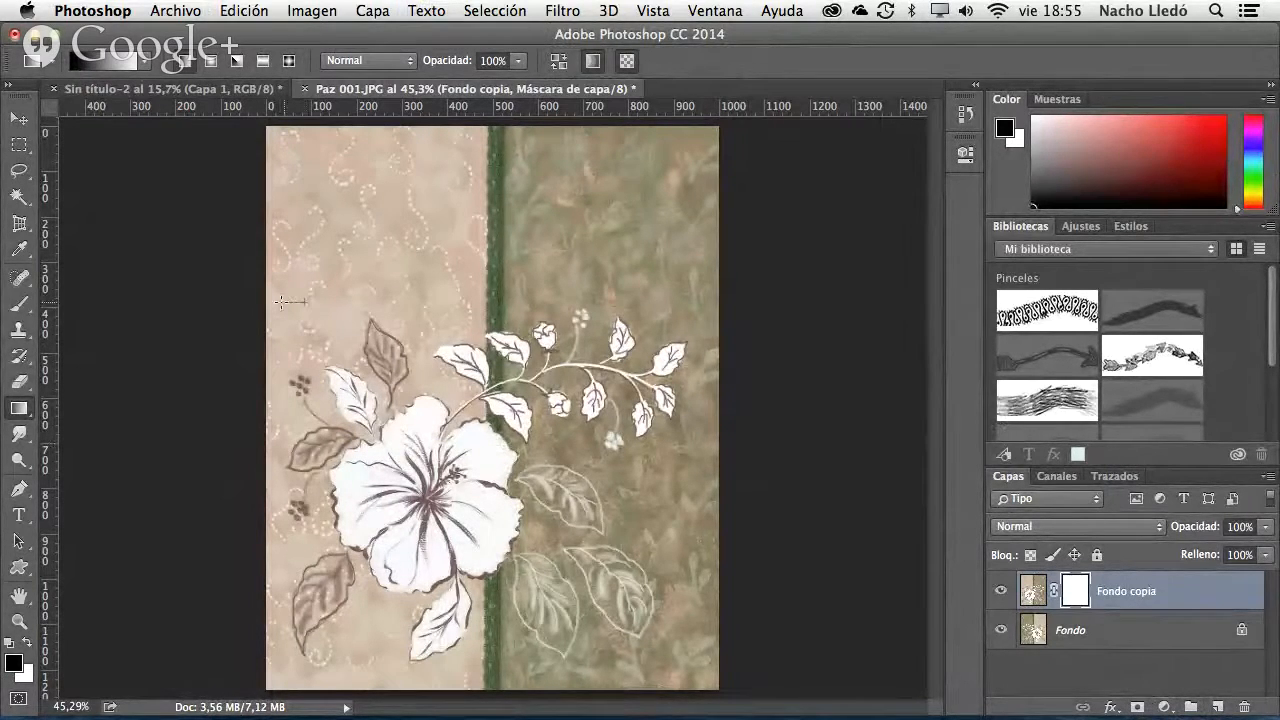
drag(279, 302, 279, 302)
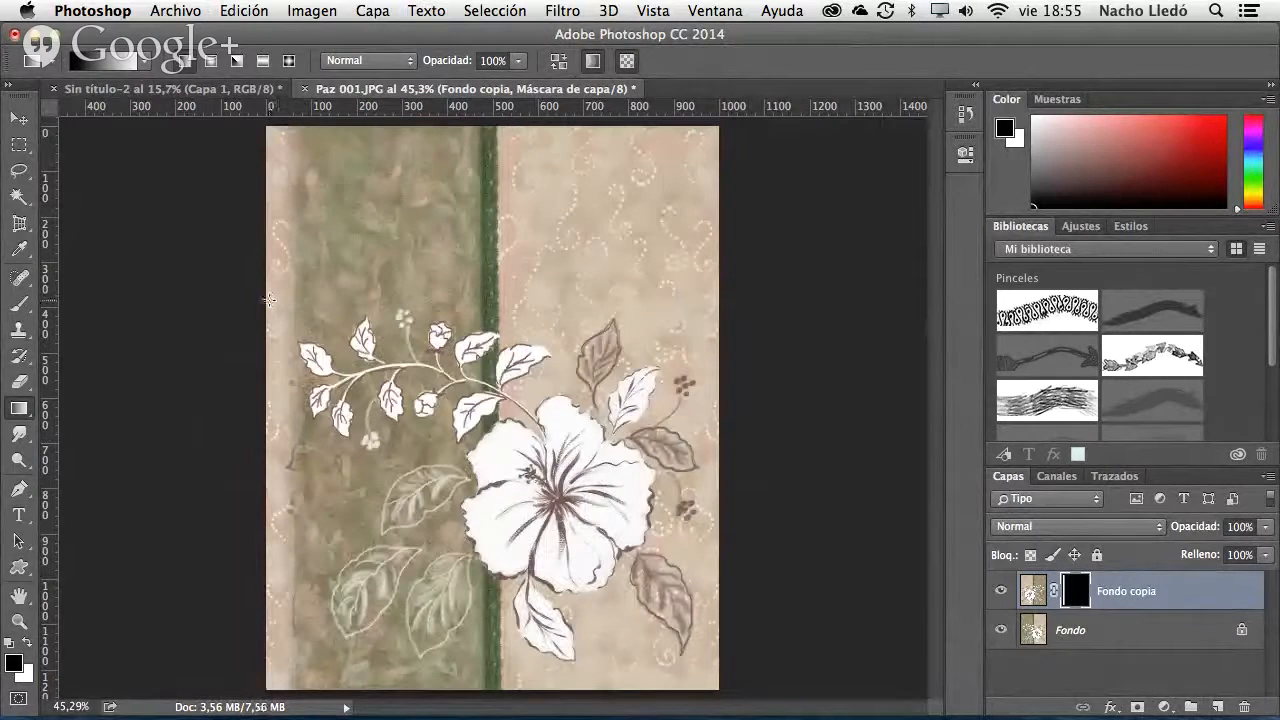
drag(276, 298, 278, 298)
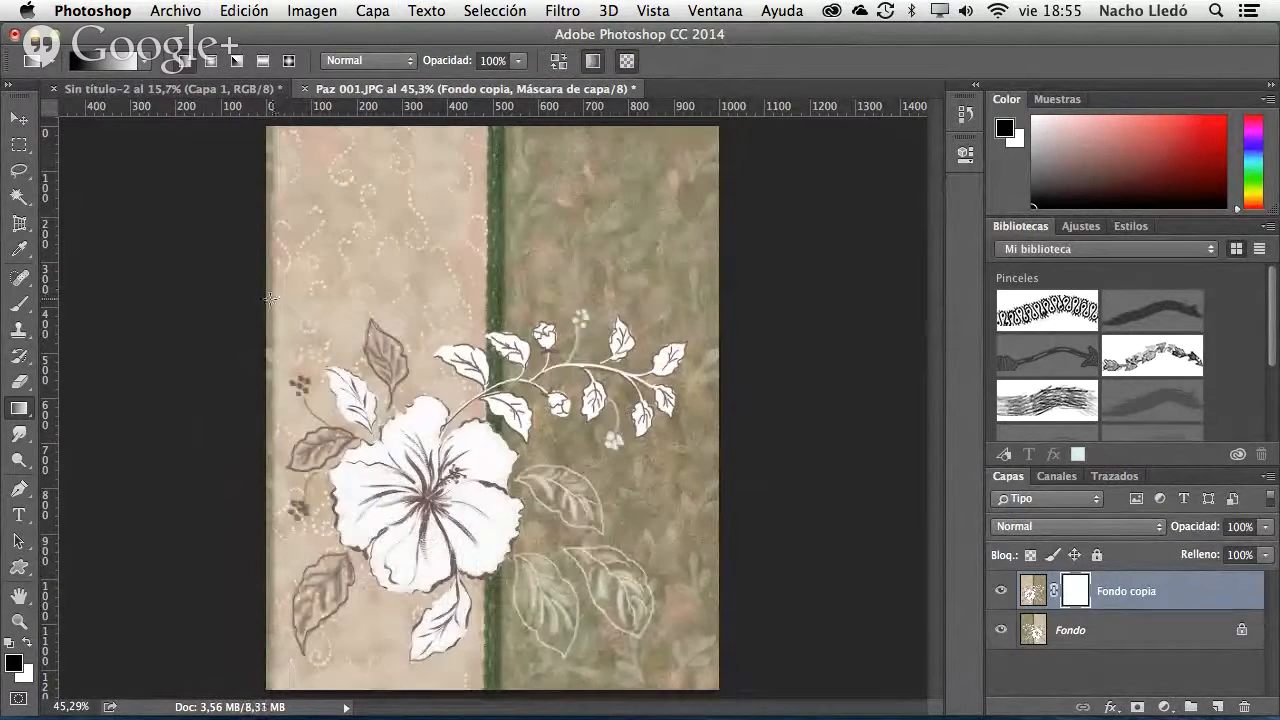
drag(266, 298, 267, 298)
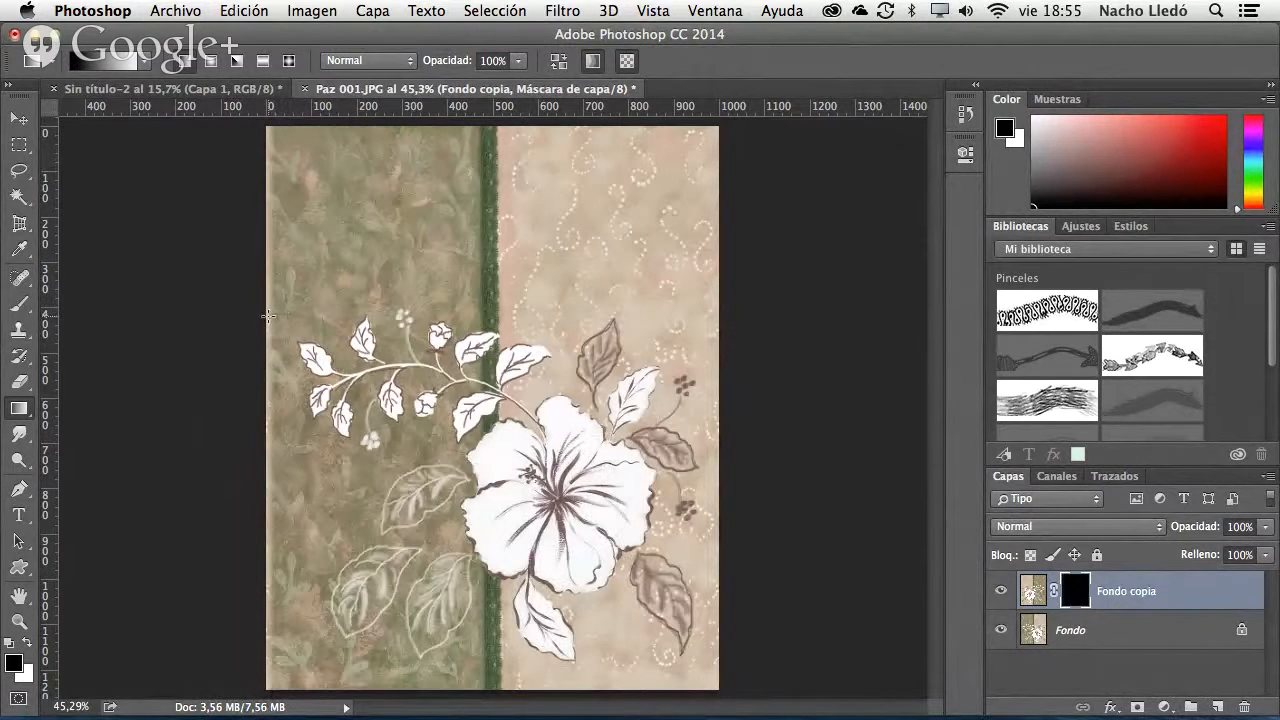
drag(267, 316, 266, 316)
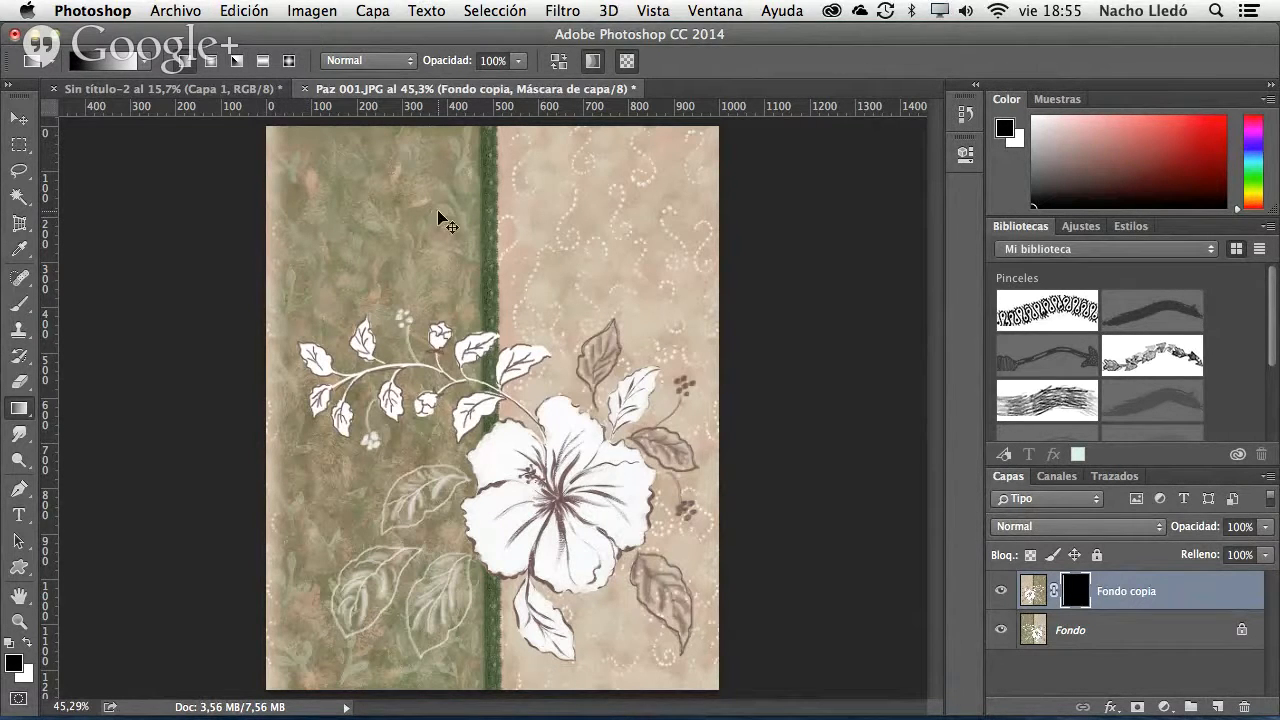
- Select the whole canvas and, with the Fondo copia image active instead of its mask, define the blended artwork as a pattern
key(super+a)
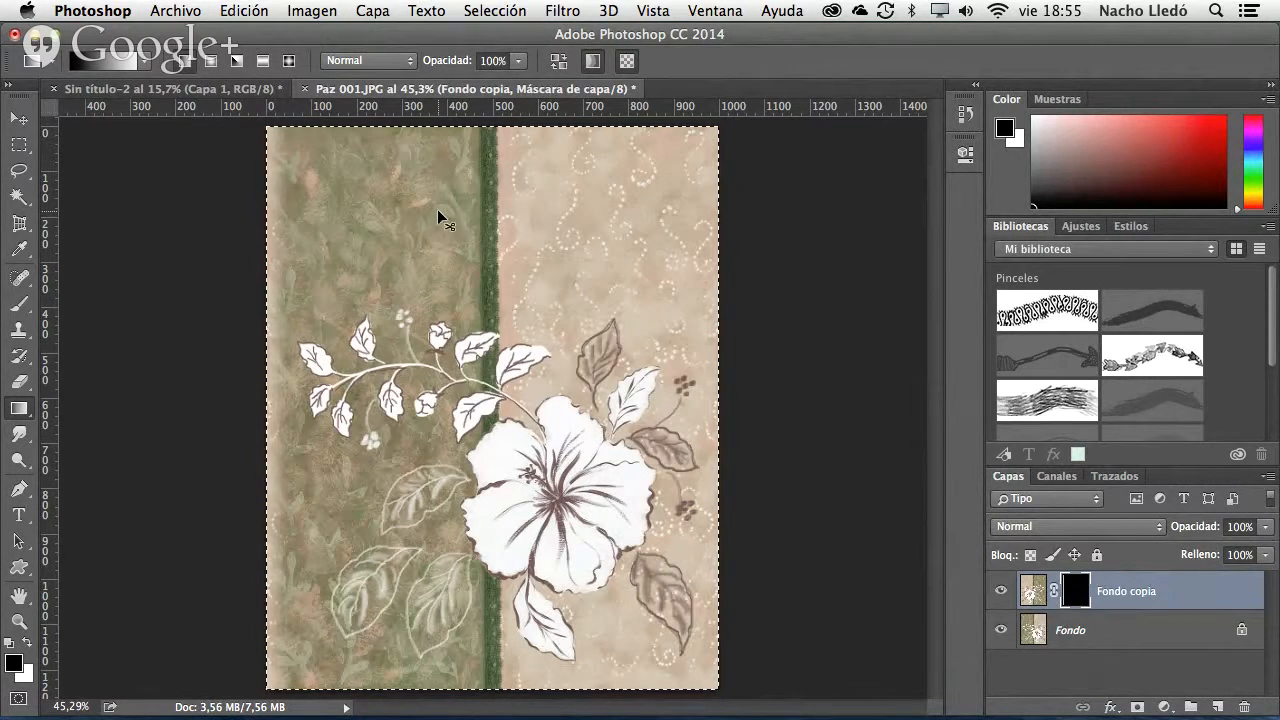
click(250, 10)
mouse_move(386, 571)
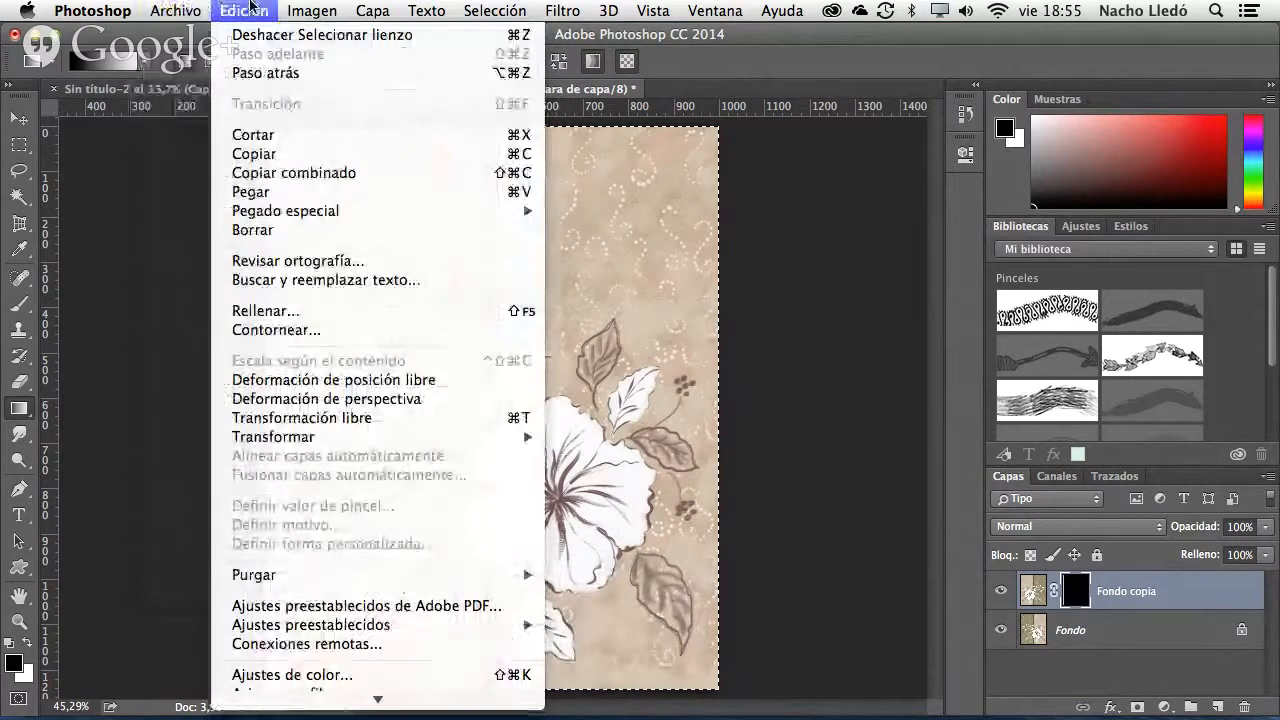
click(246, 9)
click(1118, 604)
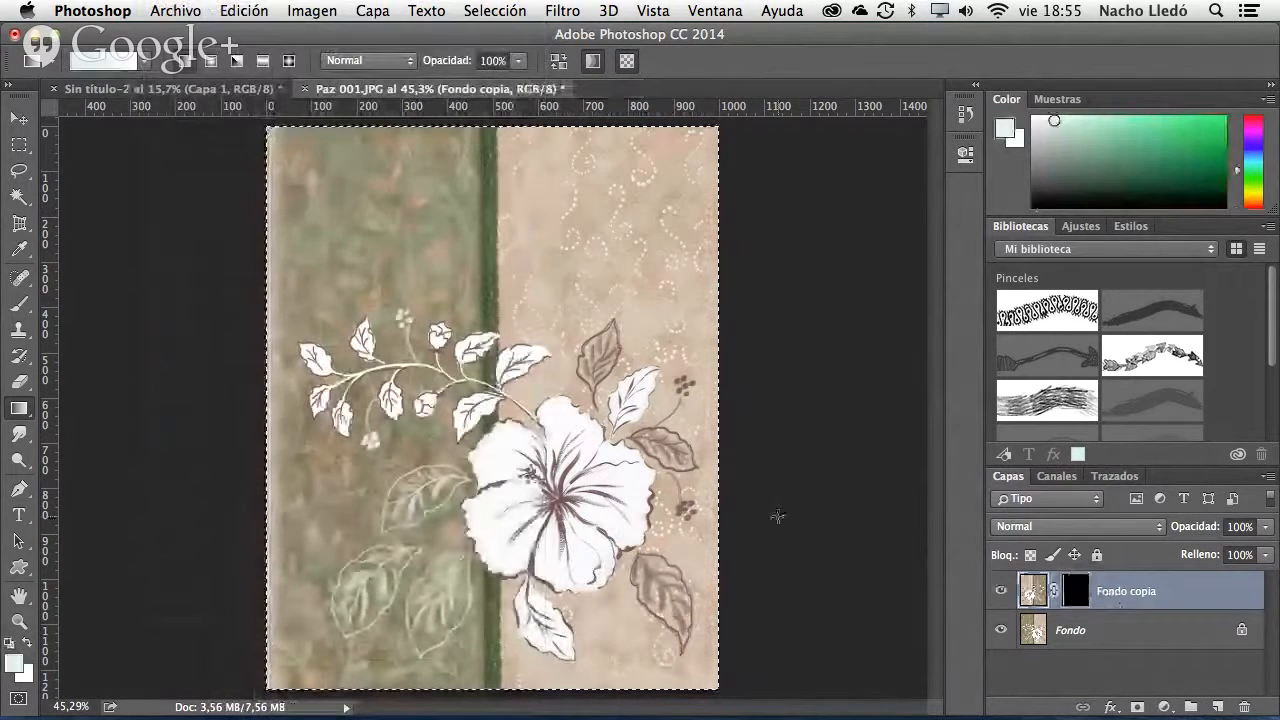
click(246, 9)
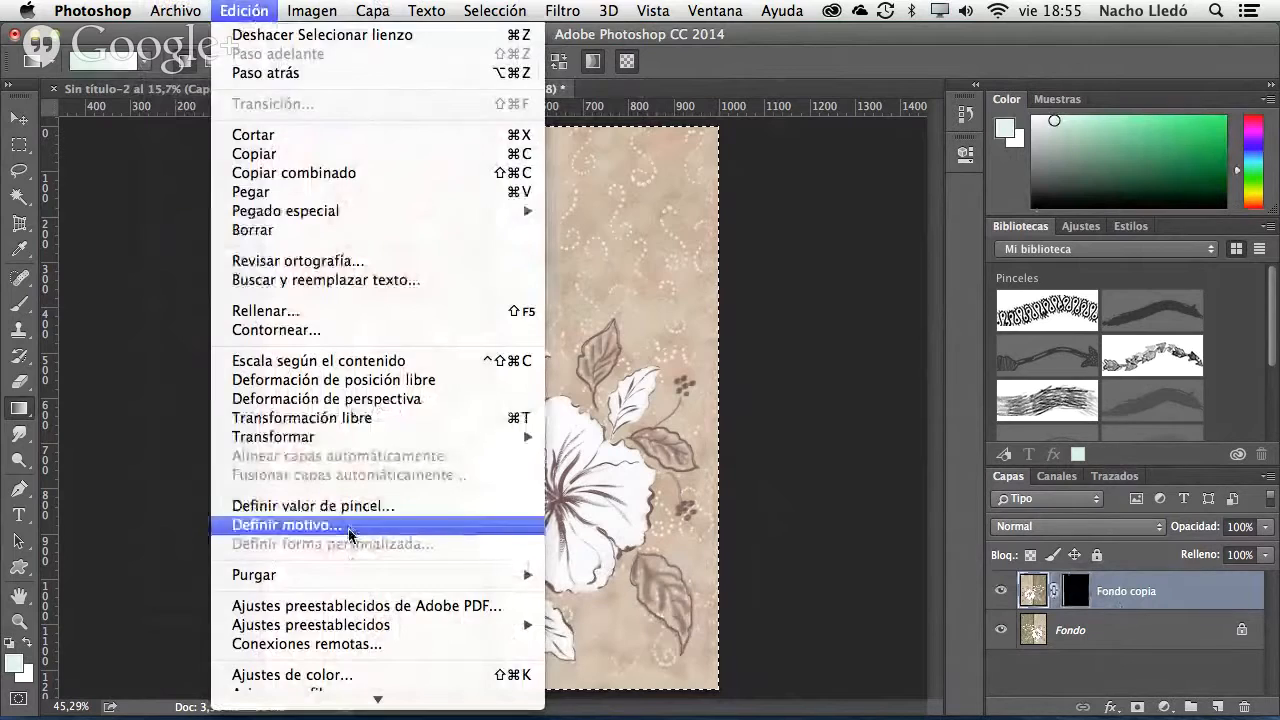
click(300, 524)
click(862, 332)
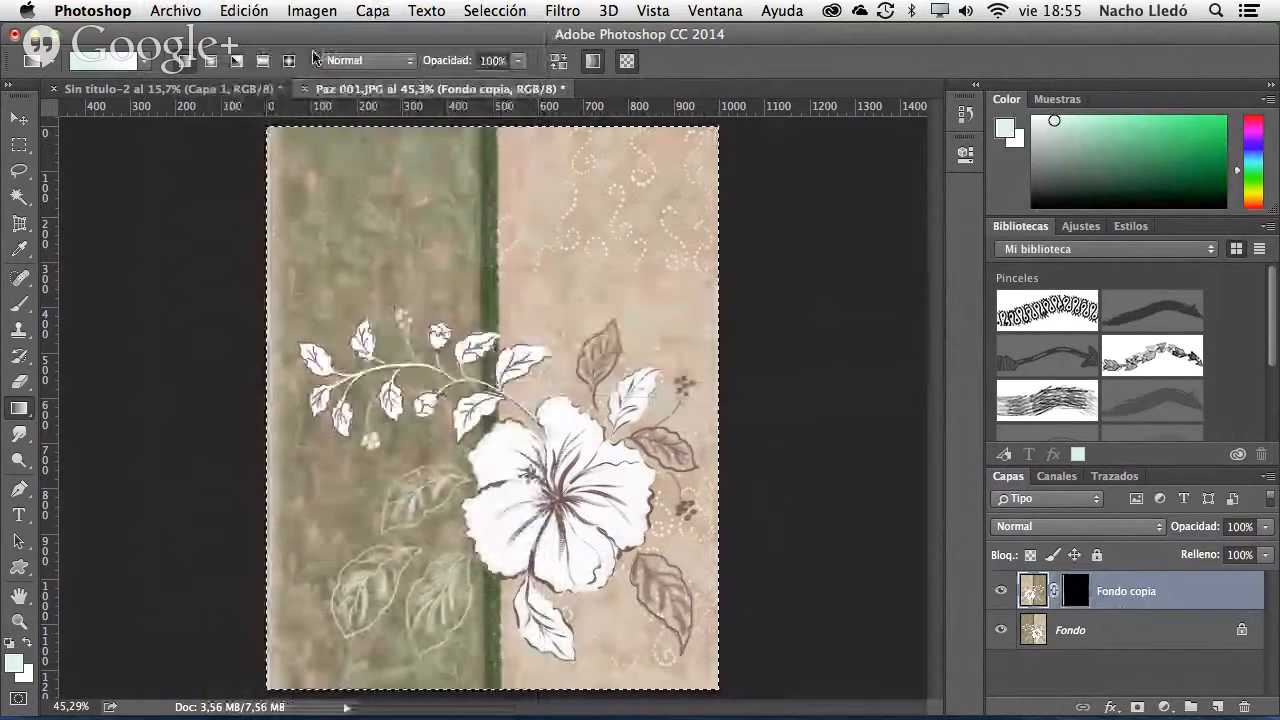
- Try filling Capa 1 in the Sin título-2 document with the newly defined floral pattern in Normal mode at 100% opacity
click(232, 89)
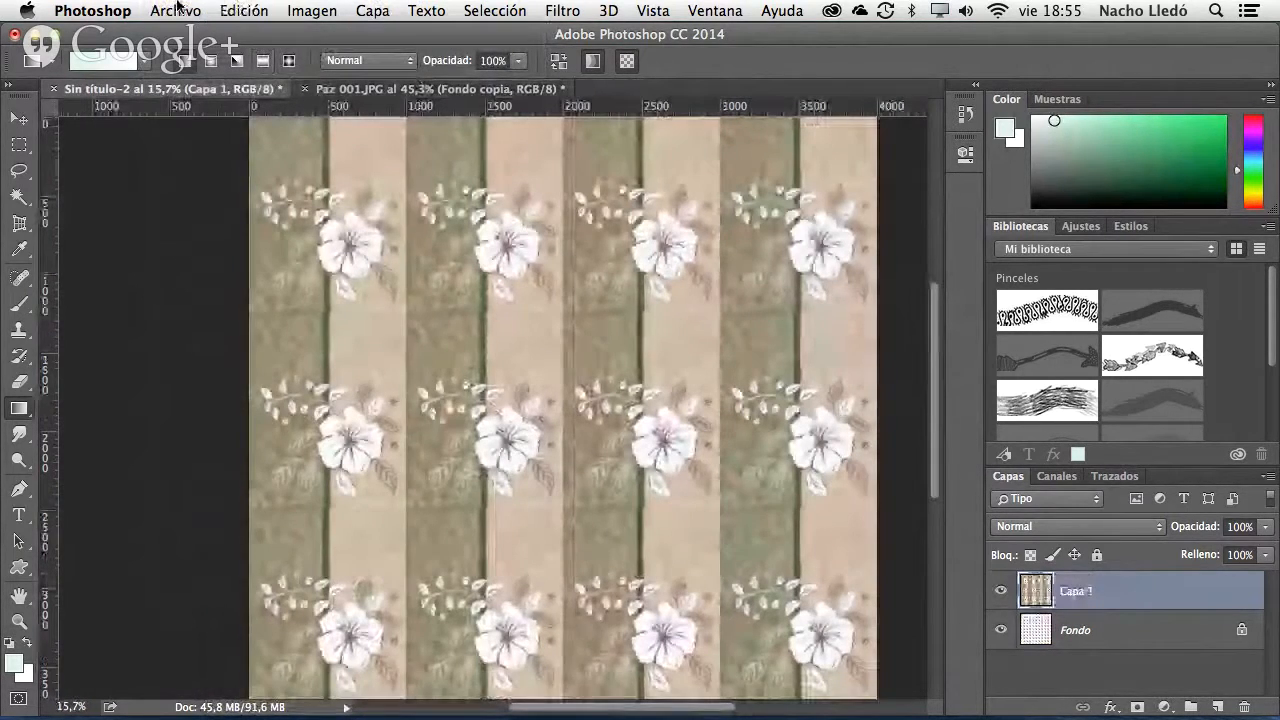
click(175, 10)
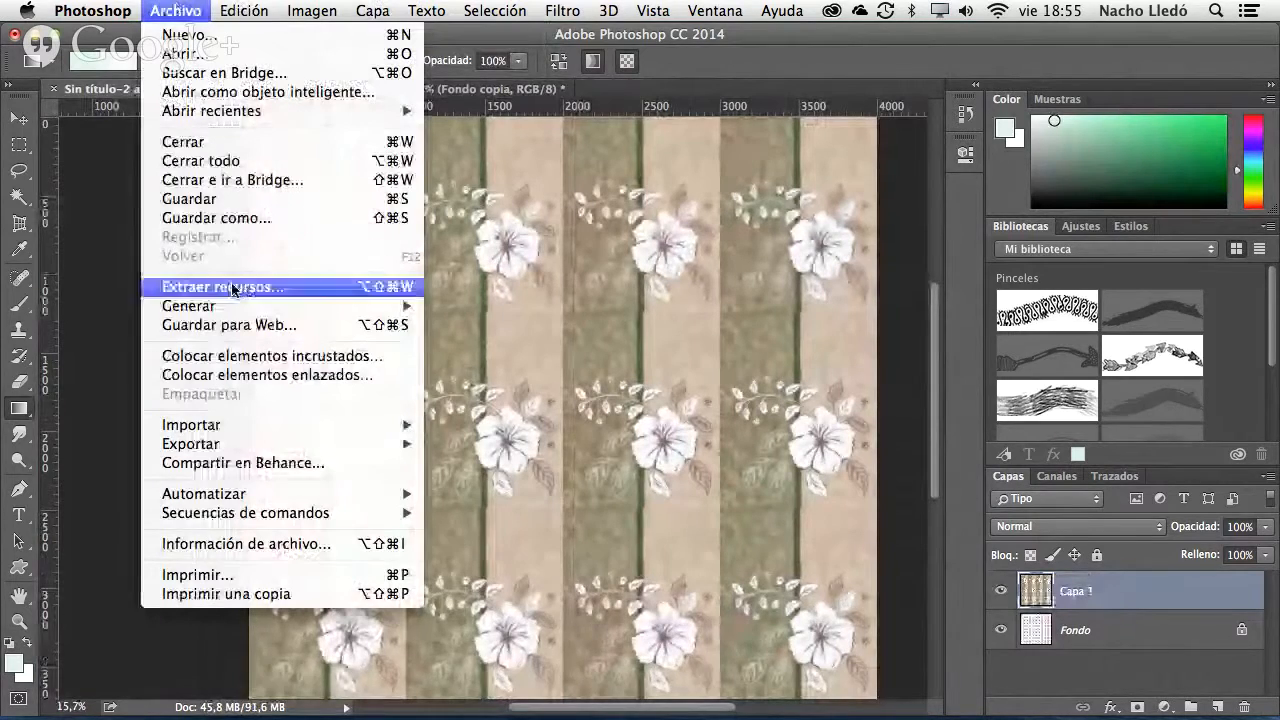
click(244, 10)
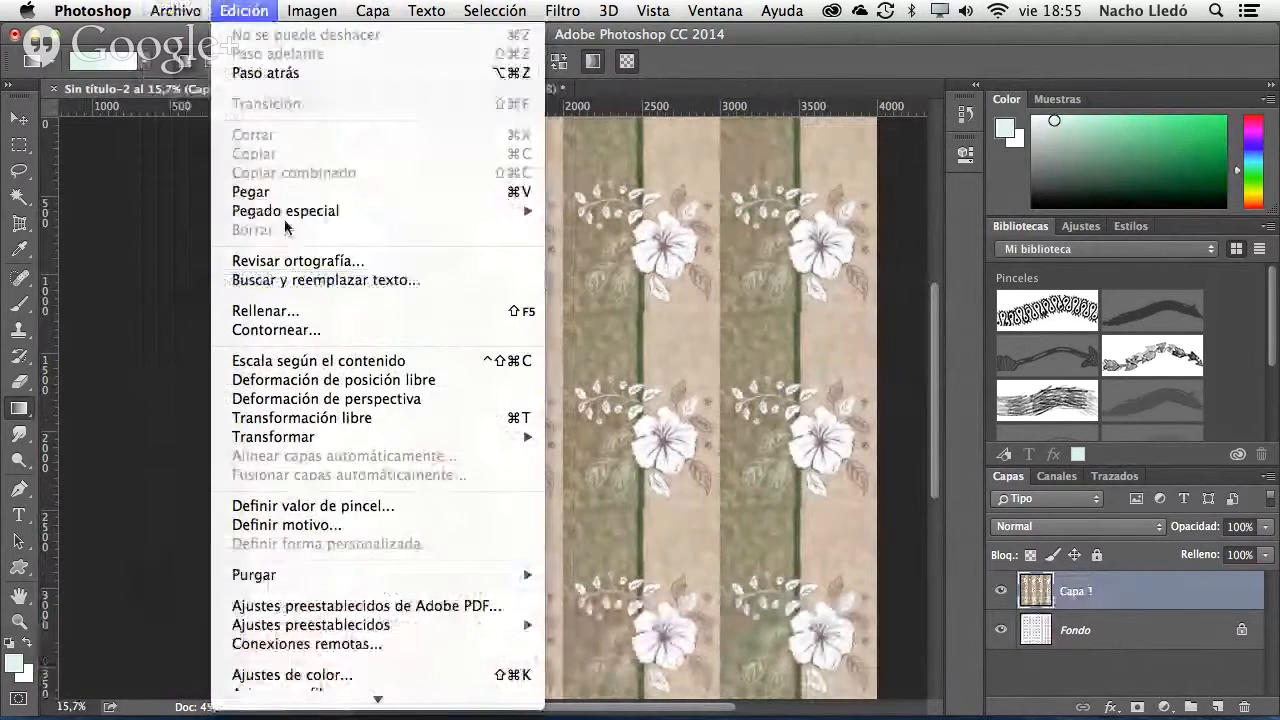
click(306, 313)
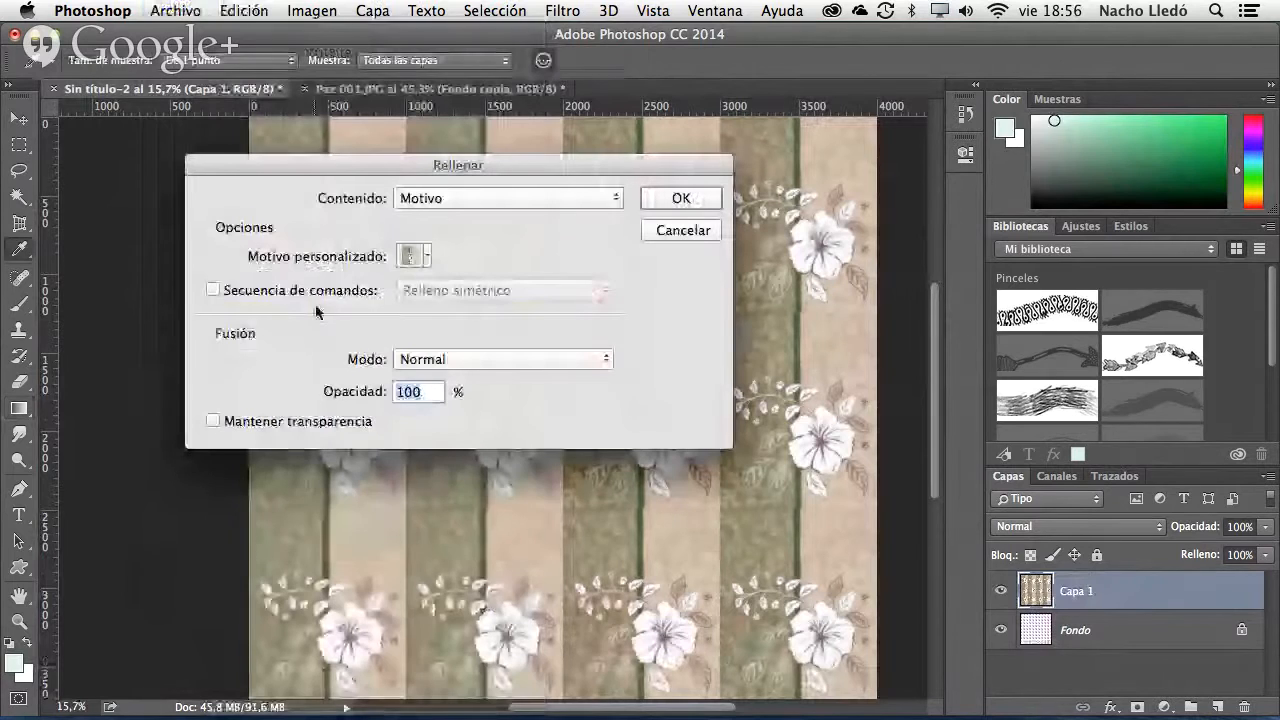
click(443, 359)
click(443, 359)
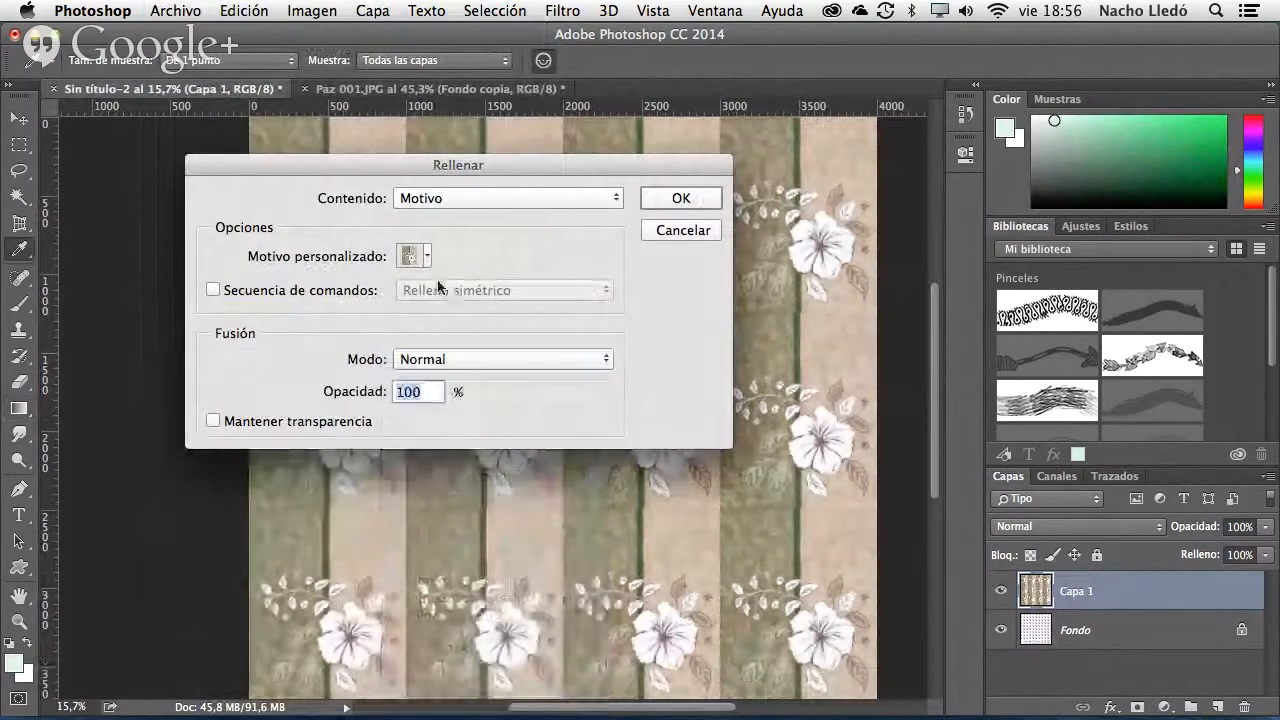
click(414, 256)
scroll(503, 395, down, 3)
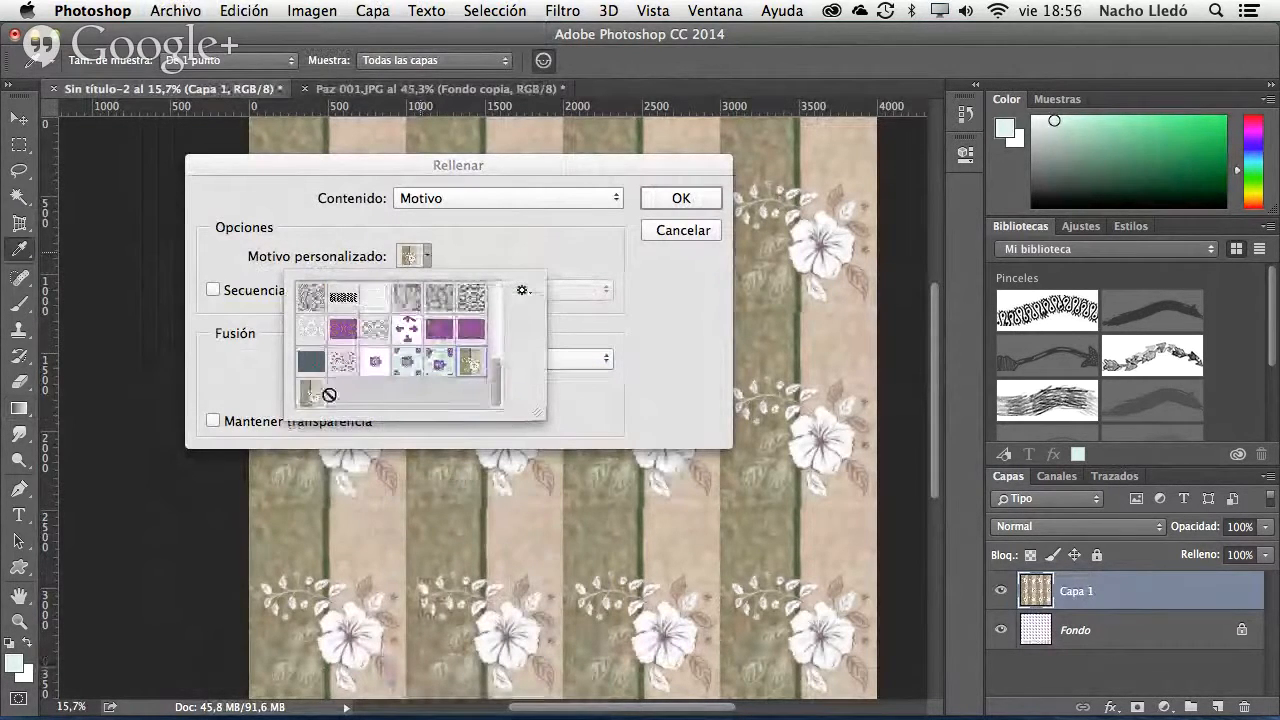
click(679, 201)
click(679, 199)
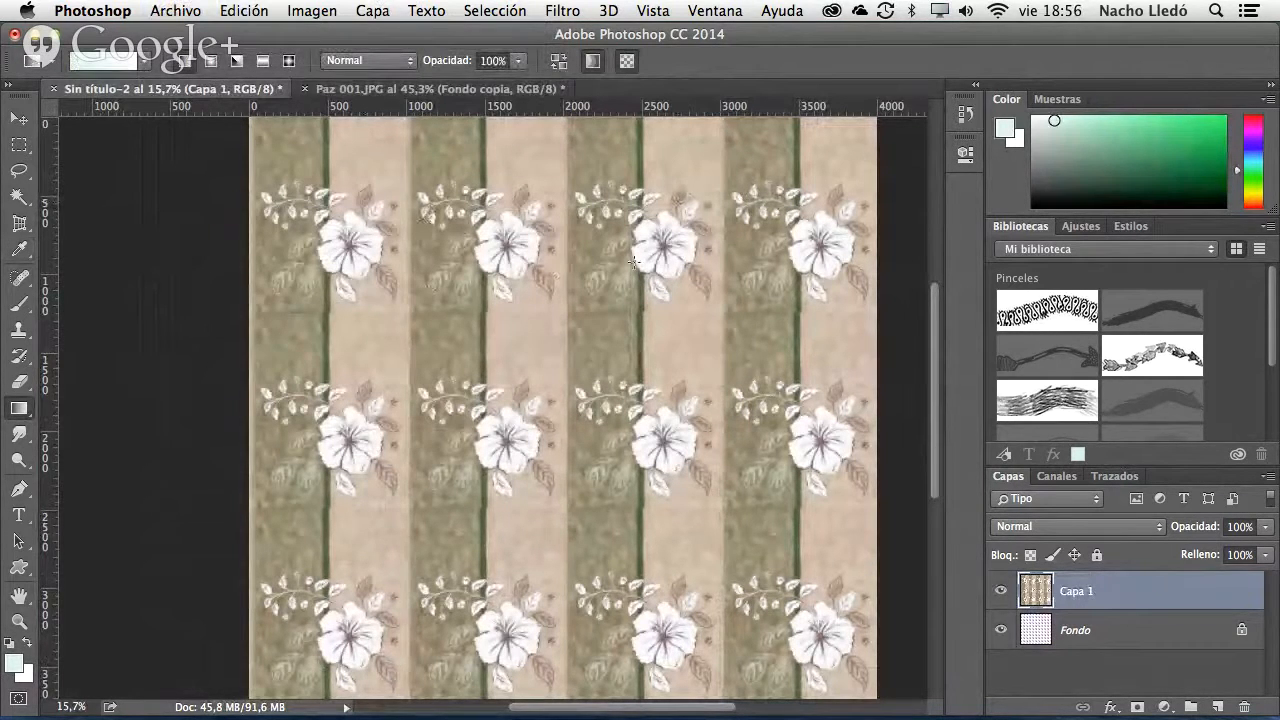
click(1001, 592)
click(1001, 592)
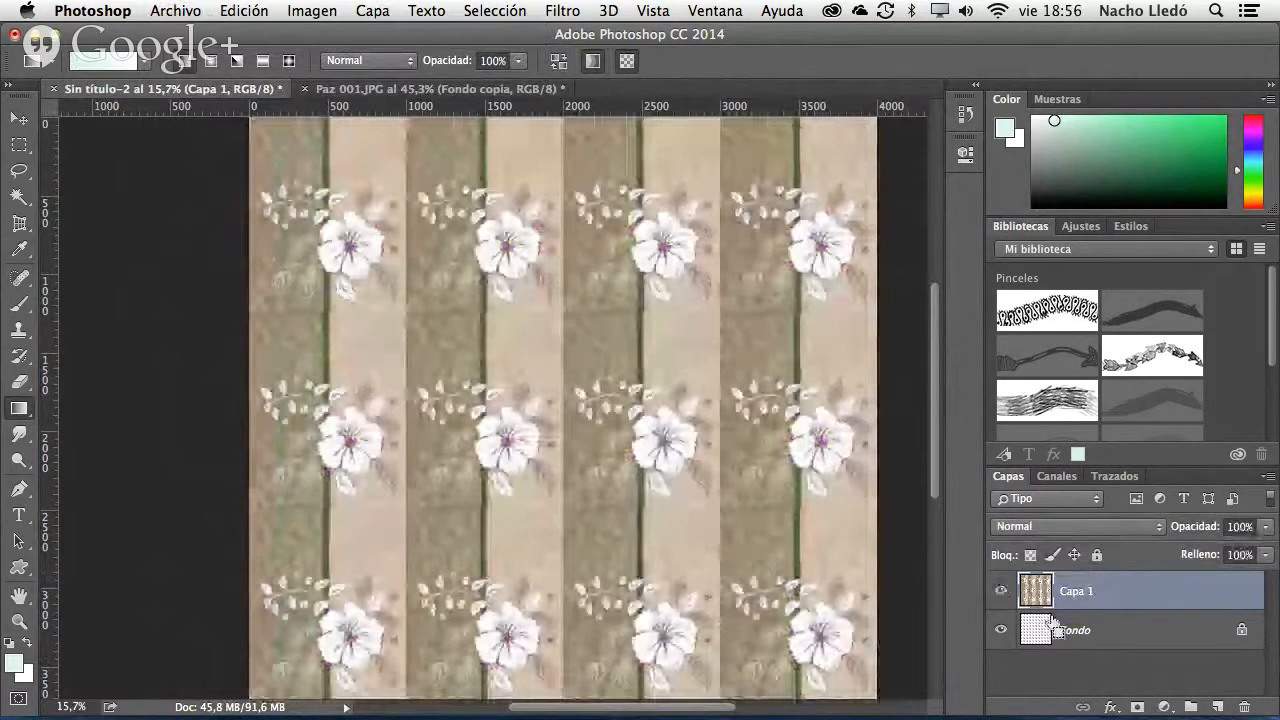
- Create a new layer above Capa 1 in Sin título-2 and fill it with the newly defined pattern in Normal mode at 100% opacity
click(1218, 708)
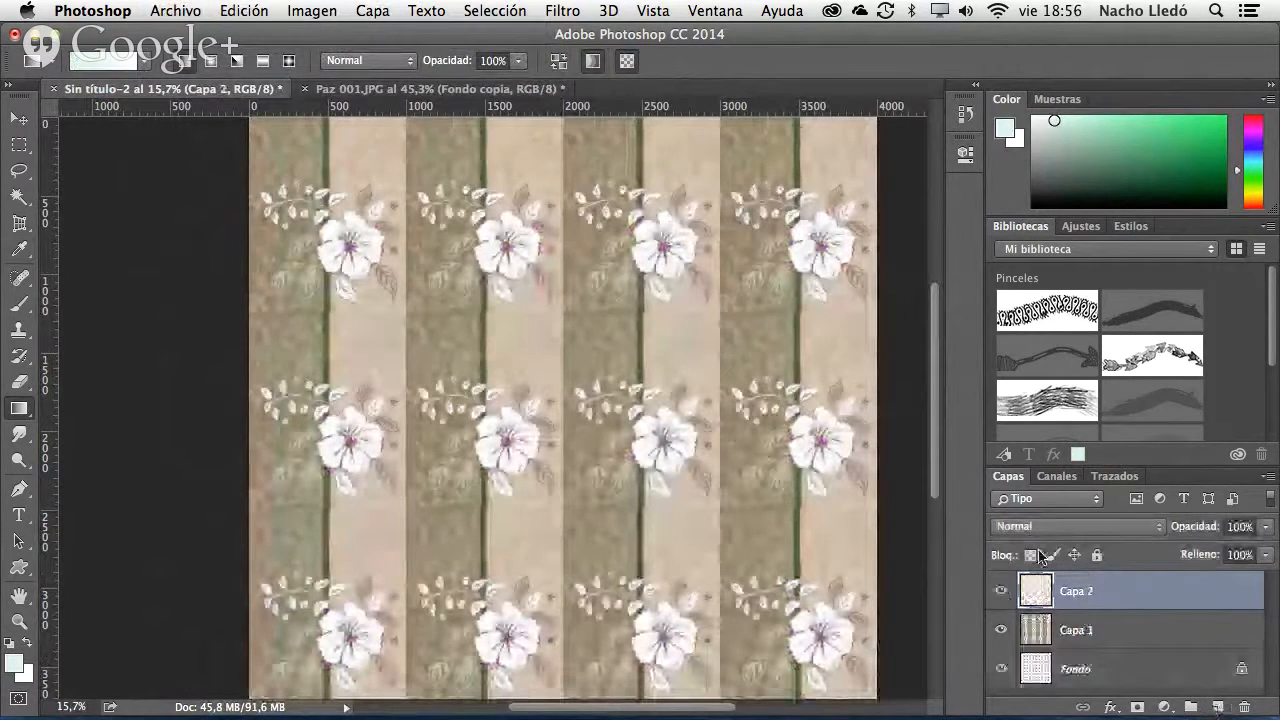
click(312, 10)
mouse_move(258, 8)
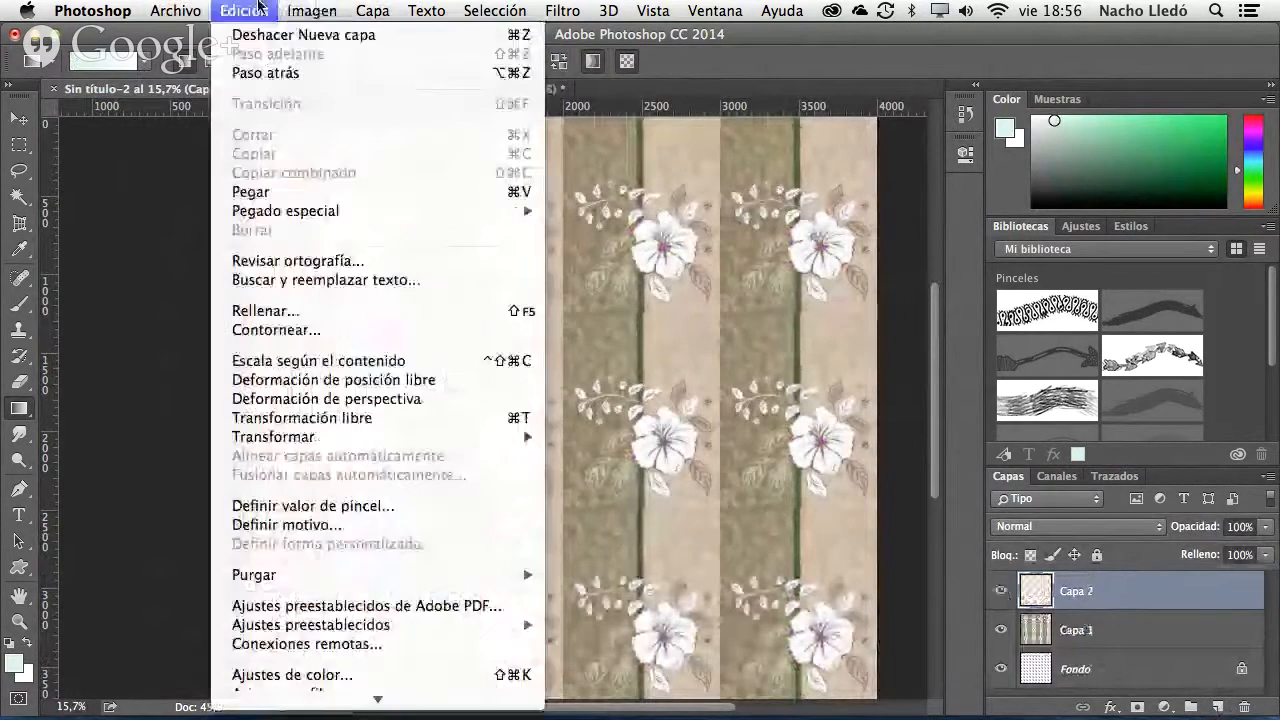
click(309, 318)
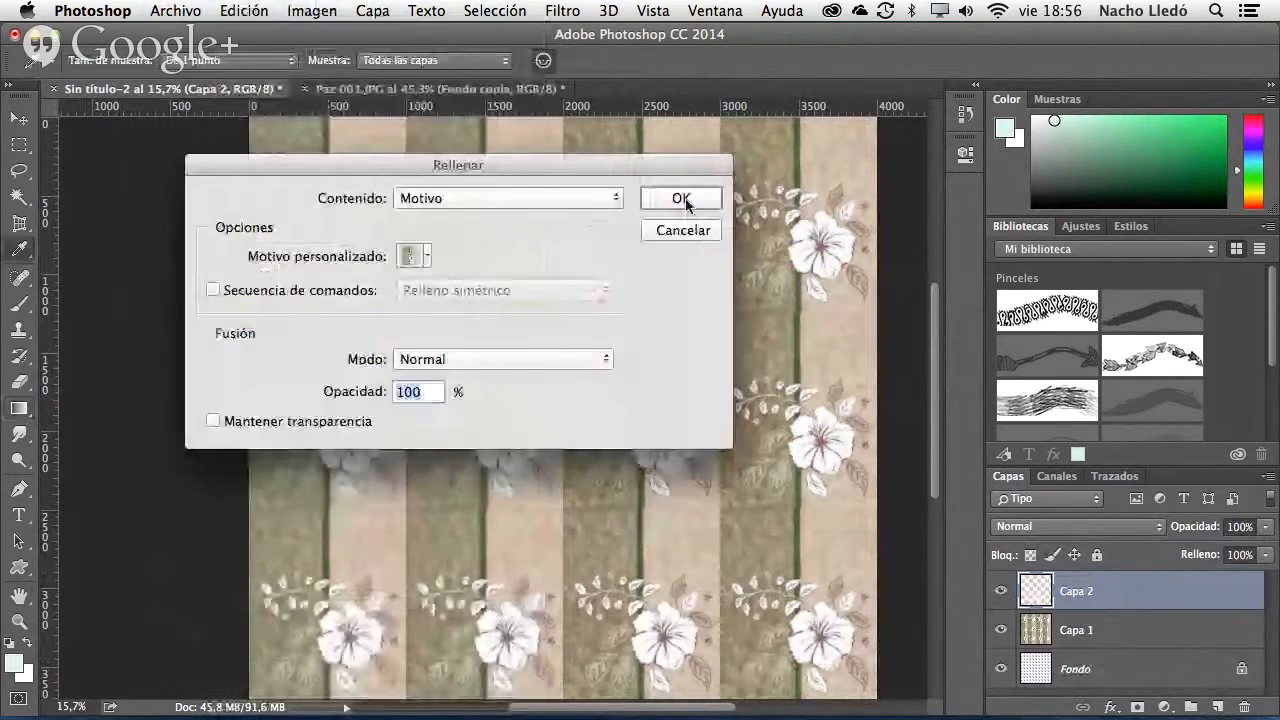
click(679, 199)
- Toggle the visibility of Capa 2 to compare the blended repeat with Capa 1, and return to the Paz 001.JPG document
click(1001, 591)
click(1001, 591)
click(1001, 591)
click(1001, 593)
click(1001, 593)
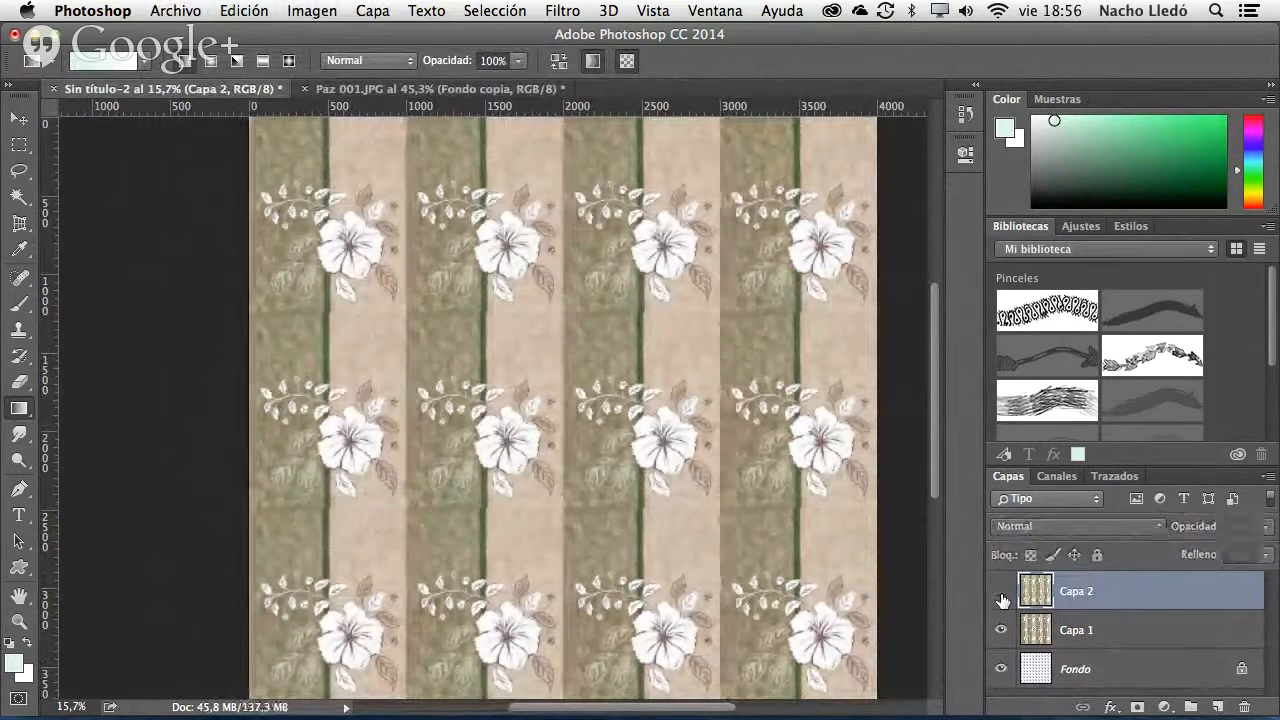
click(1001, 593)
click(1001, 593)
click(1001, 593)
click(1001, 593)
click(1001, 593)
click(1001, 593)
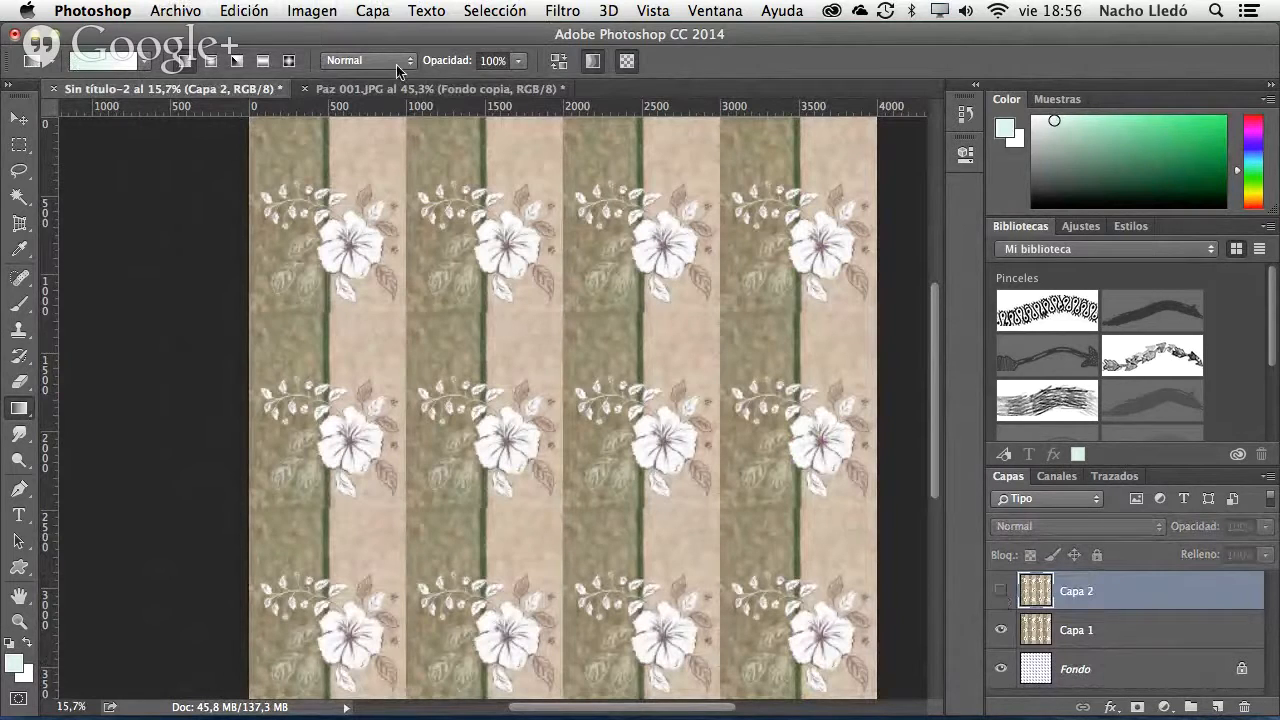
click(480, 89)
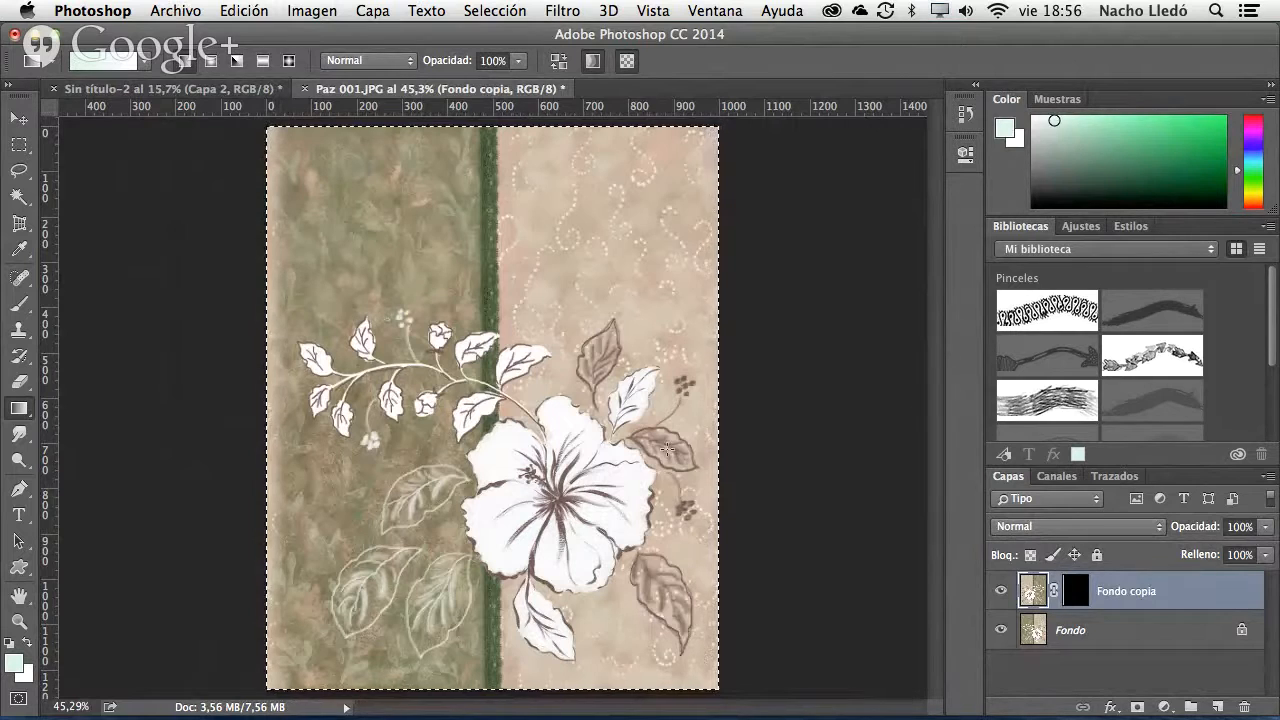
- Delete the layer mask from Fondo copia without applying it
double_click(1076, 591)
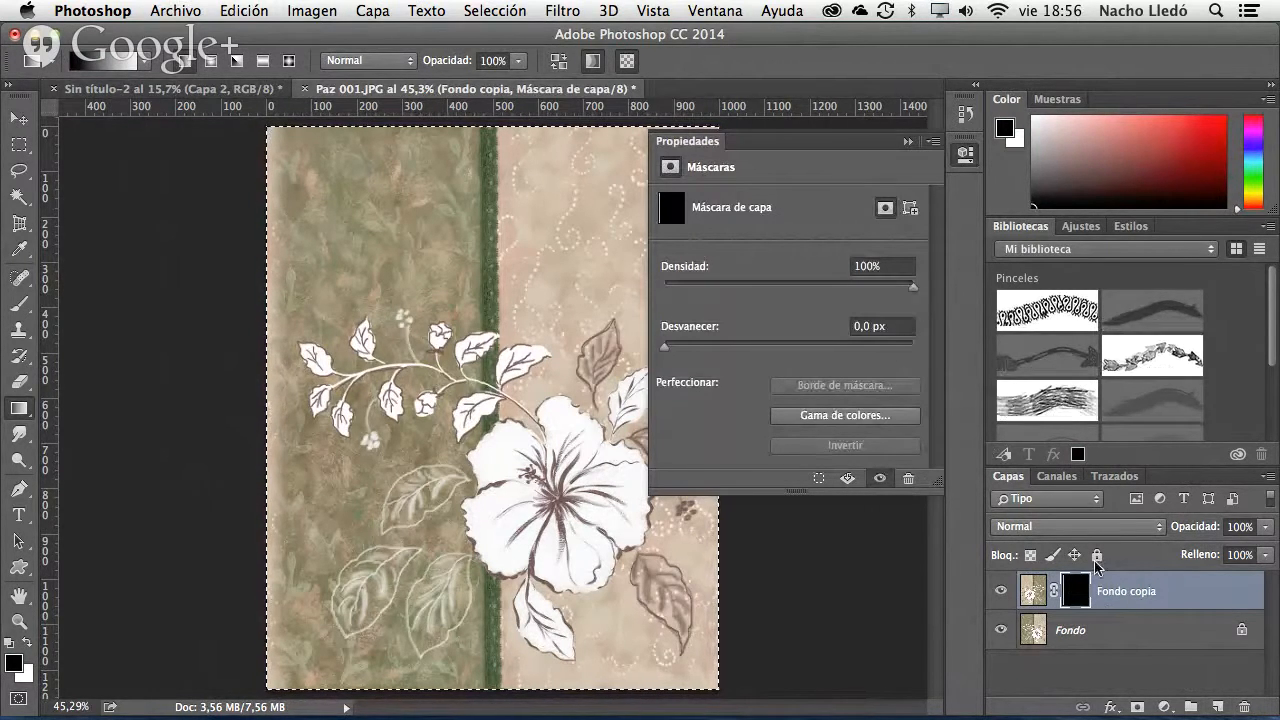
click(1245, 708)
click(564, 290)
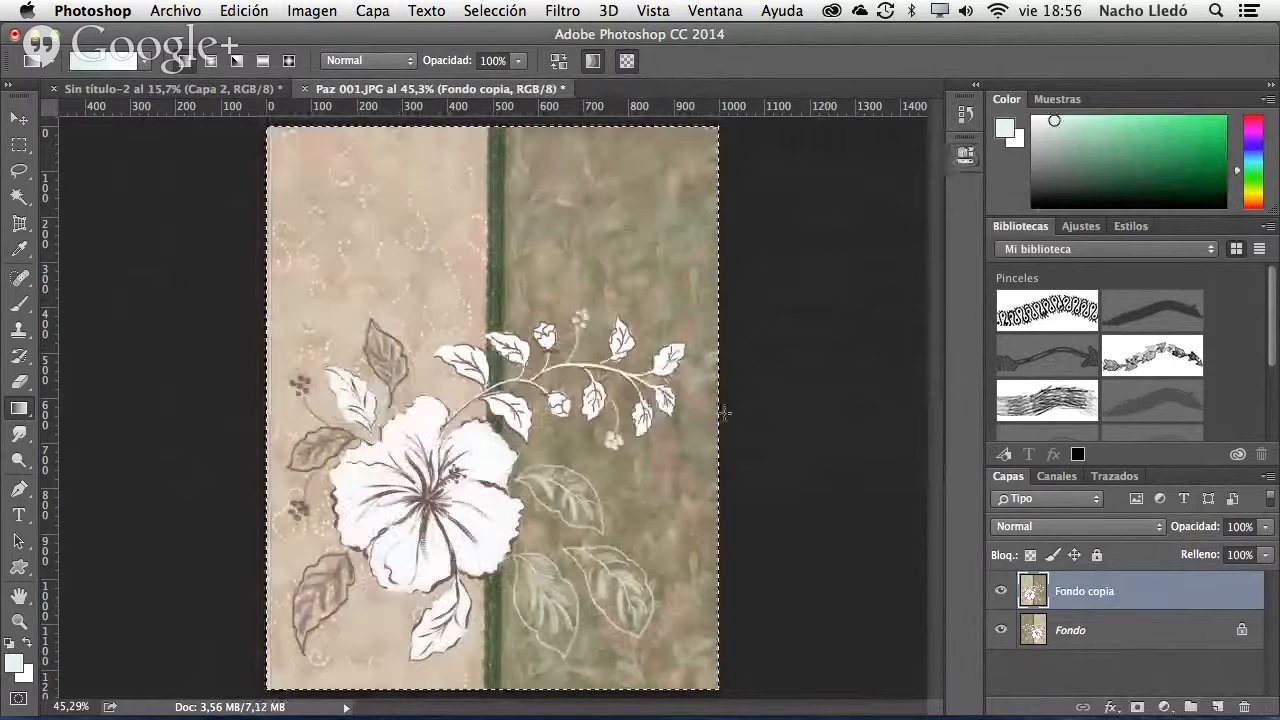
- Compare Fondo copia with Fondo by toggling its visibility, and move the copy about 490 px to the right with the Move tool
click(19, 118)
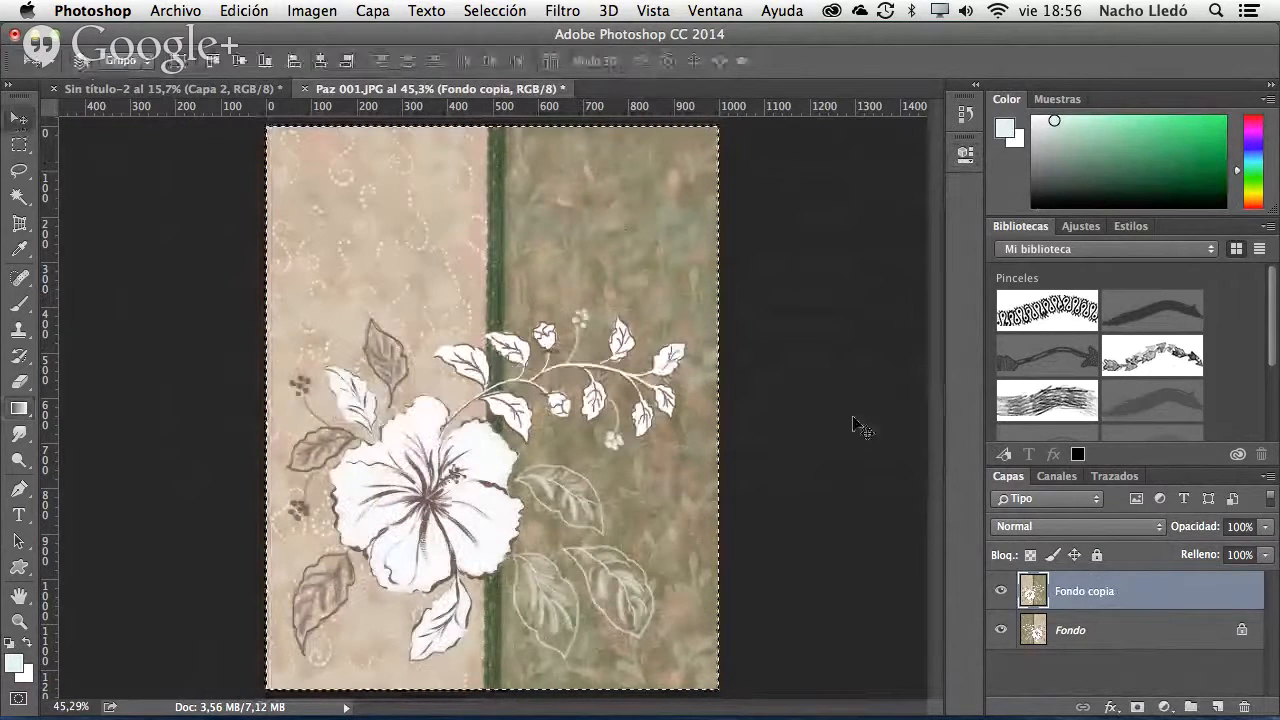
click(1003, 595)
click(1003, 595)
click(1003, 595)
click(1003, 595)
click(1003, 595)
click(1003, 595)
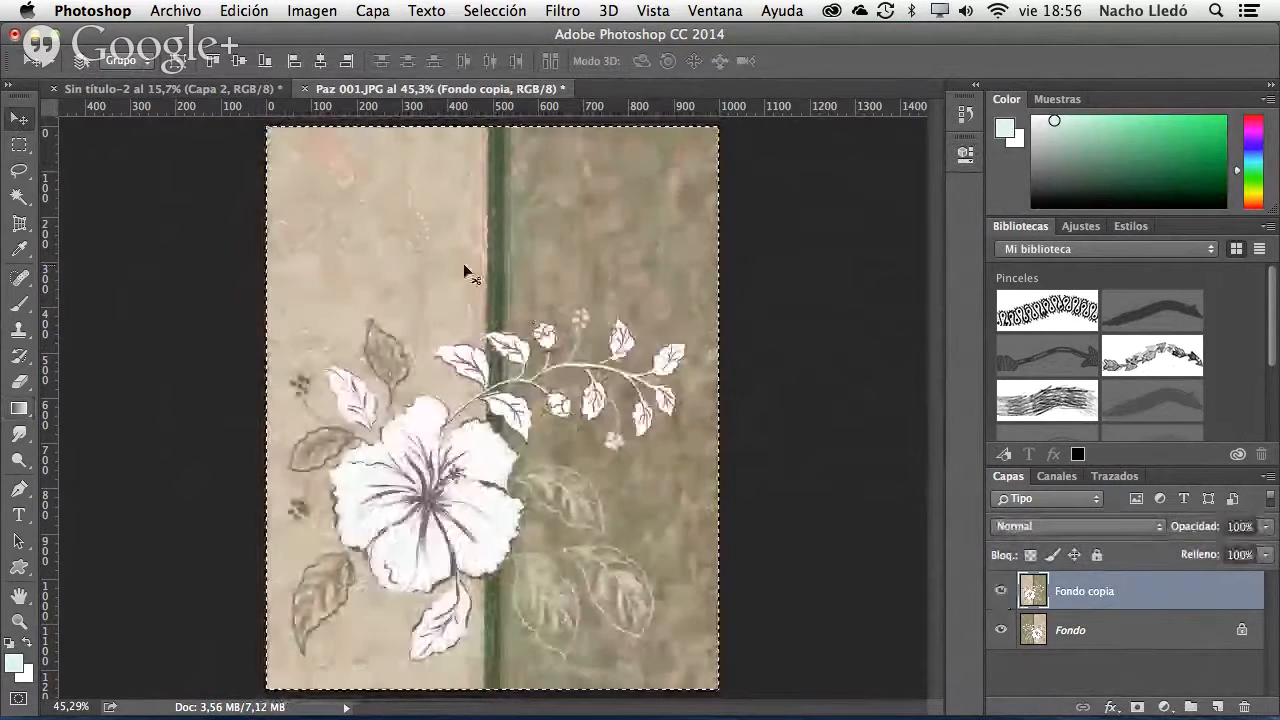
drag(494, 274, 712, 290)
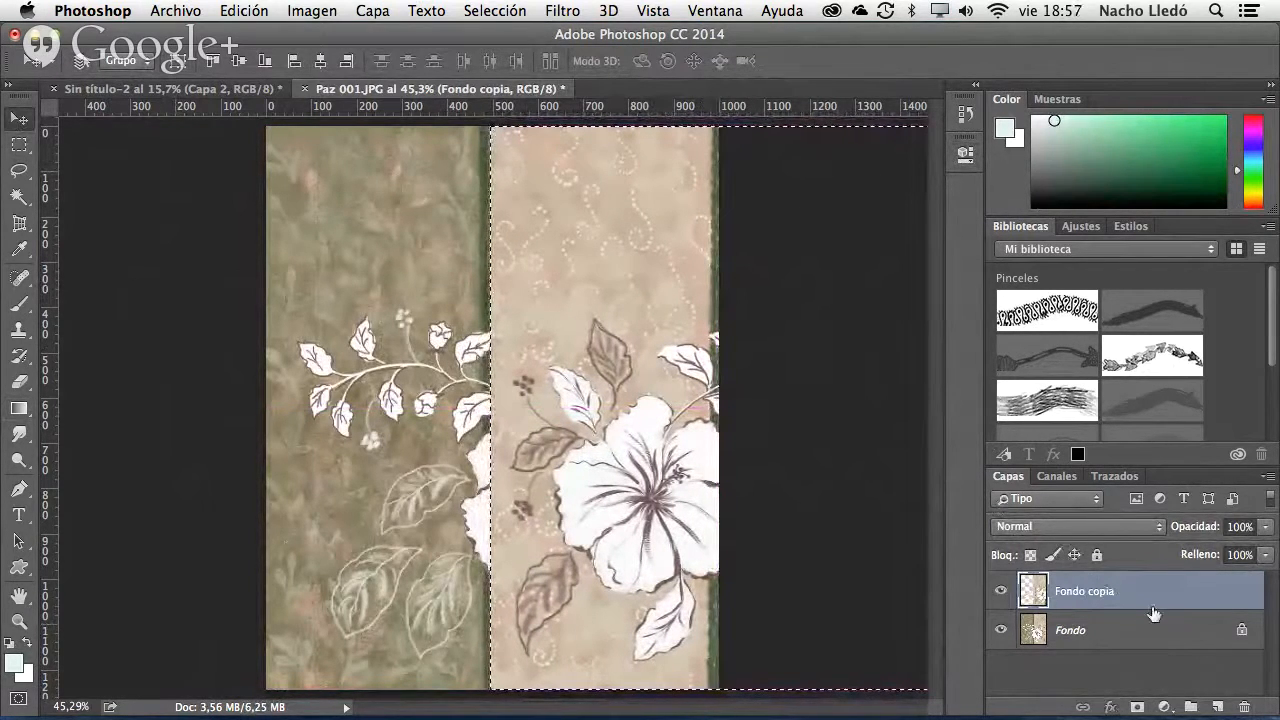
- Try duplicating Fondo copia and moving the duplicate to the left over the artwork, with the selection cleared
drag(1154, 613, 1219, 710)
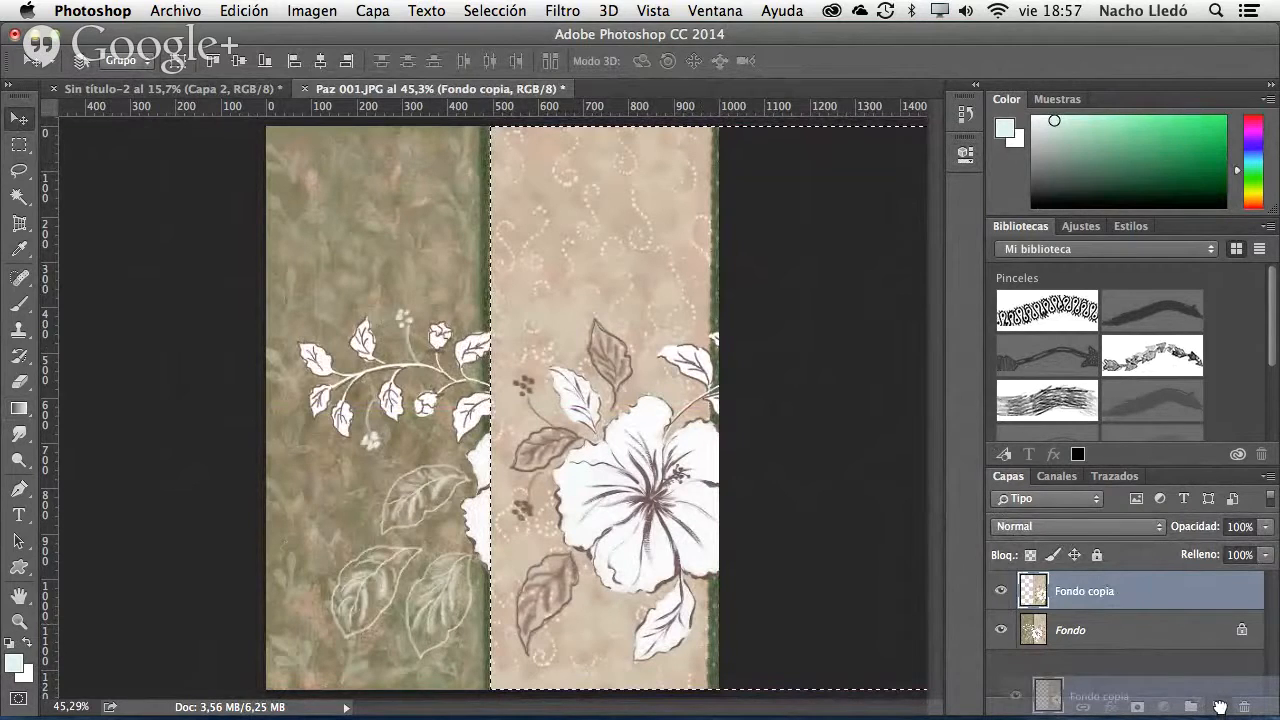
drag(1219, 708, 1217, 707)
drag(754, 412, 297, 413)
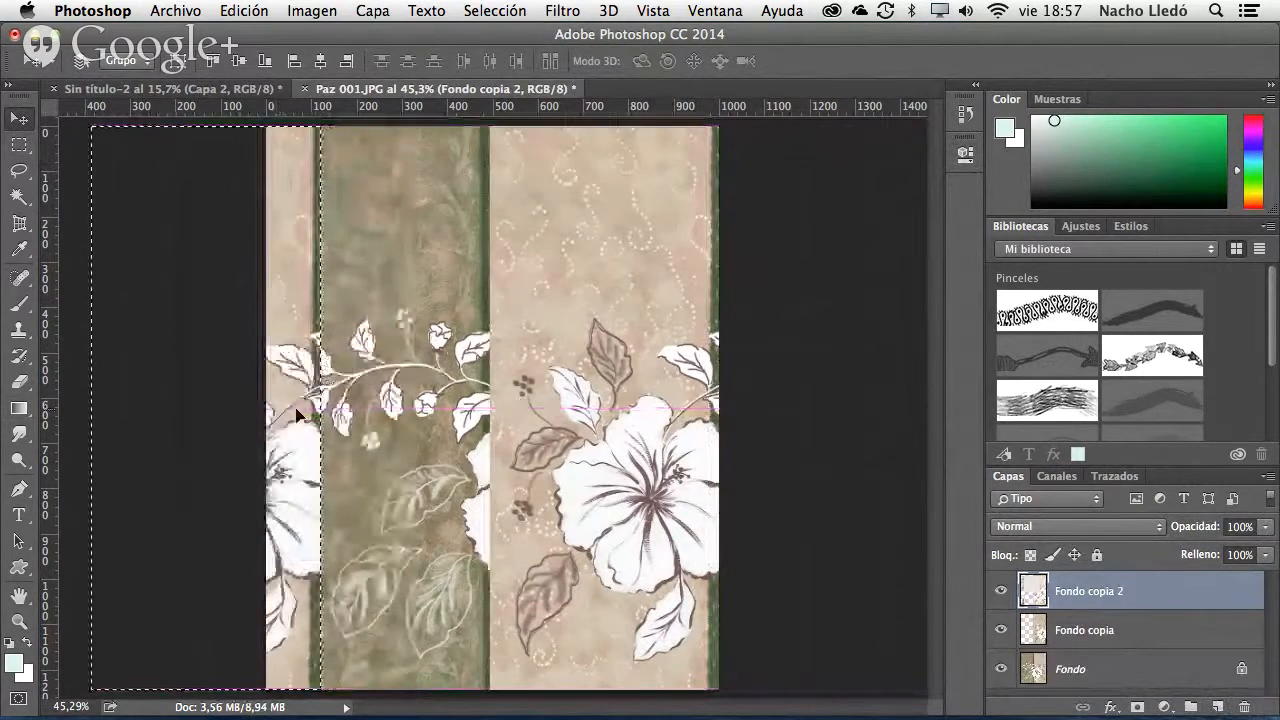
key(super+z)
key(super+d)
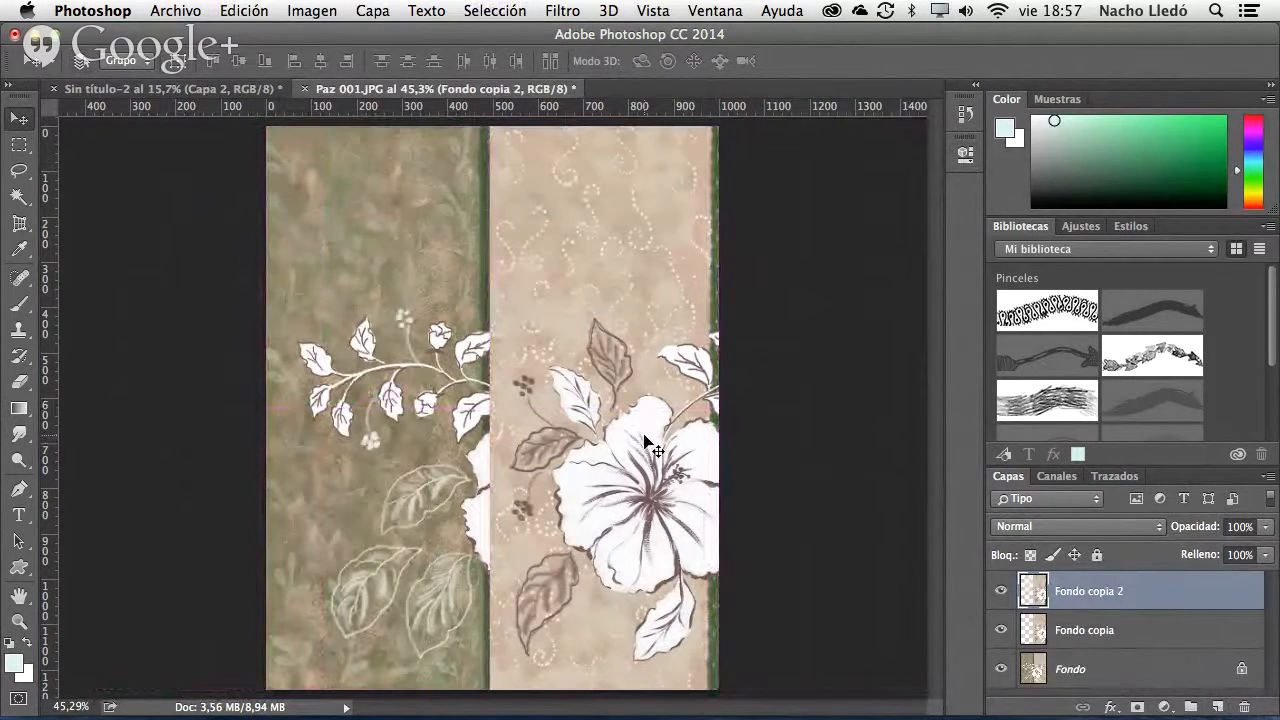
drag(634, 441, 557, 441)
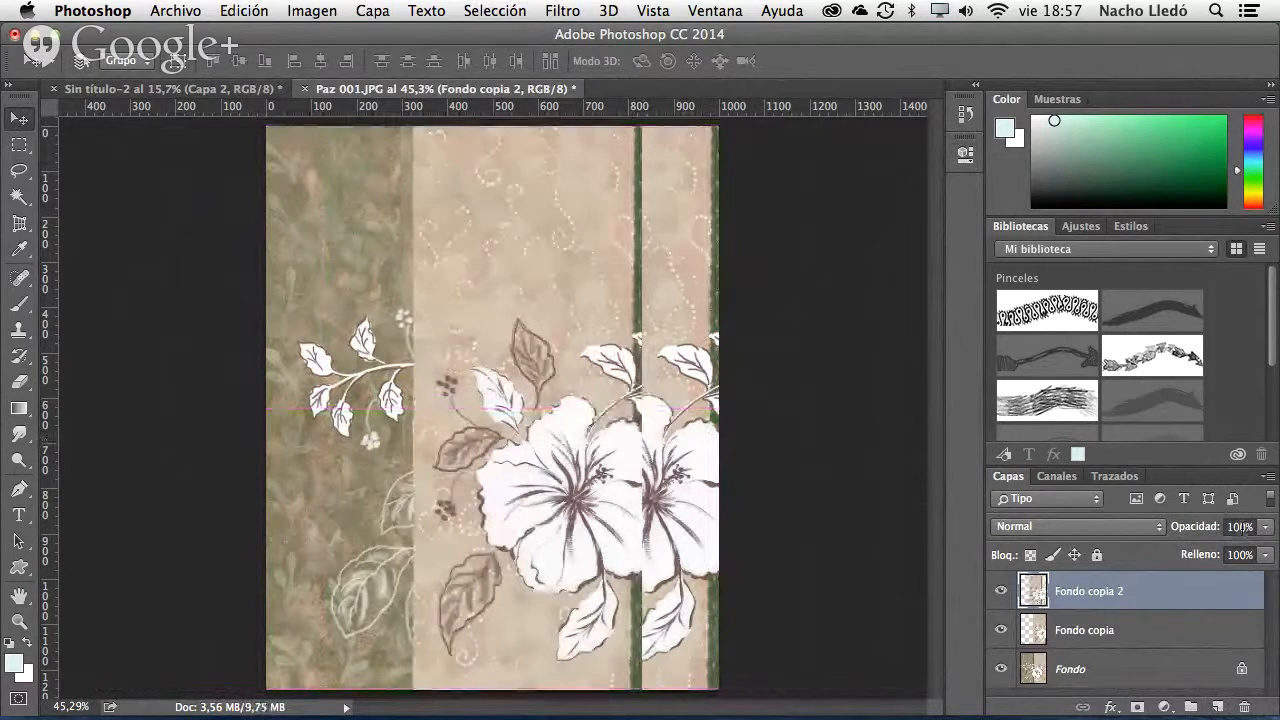
- Duplicate the Fondo layer and place the duplicate at the top of the layer stack
drag(1240, 640, 1219, 706)
drag(1134, 630, 1122, 576)
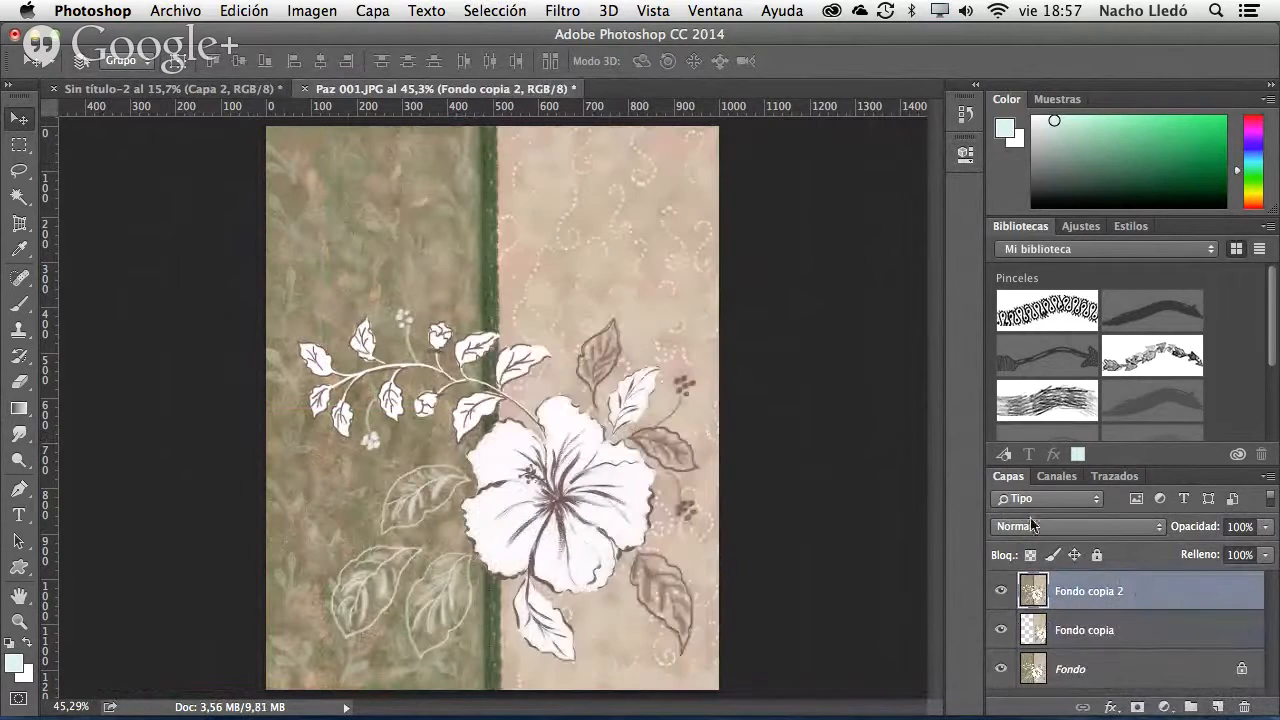
- Flip Fondo copia 2 horizontally, move it about 480 px to the left, and toggle its visibility to compare
click(172, 7)
mouse_move(242, 9)
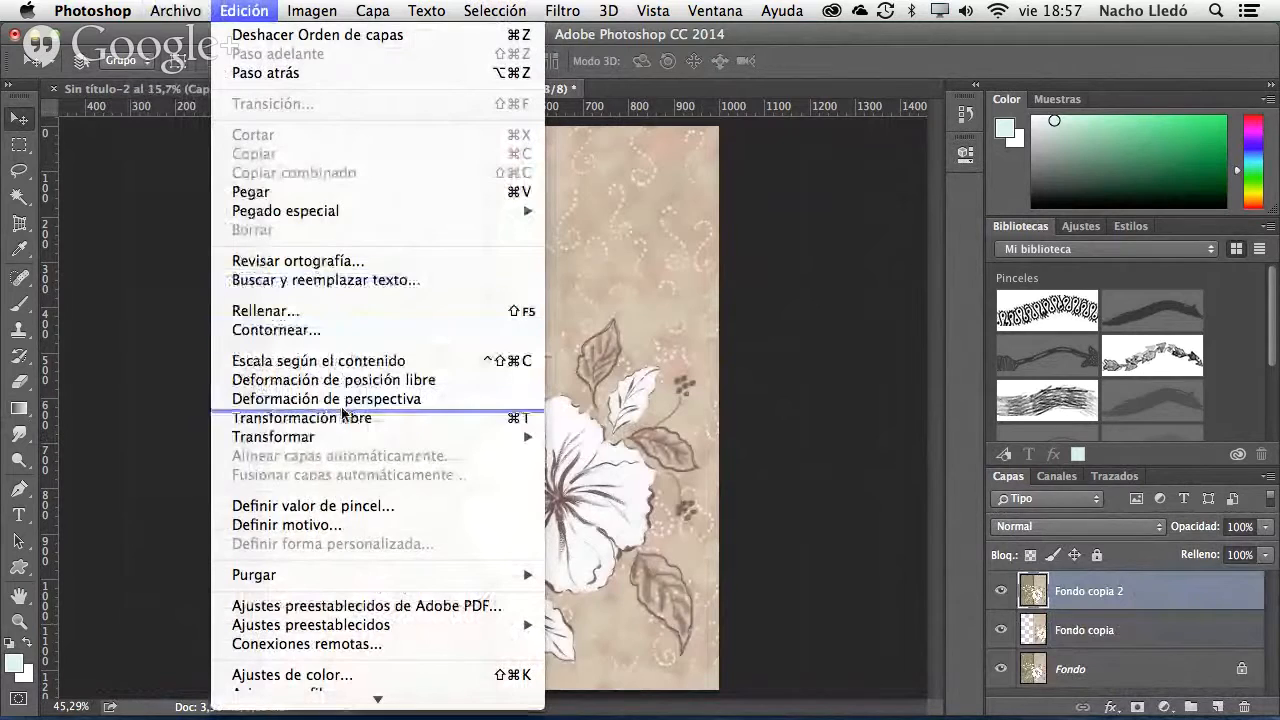
mouse_move(350, 437)
click(625, 663)
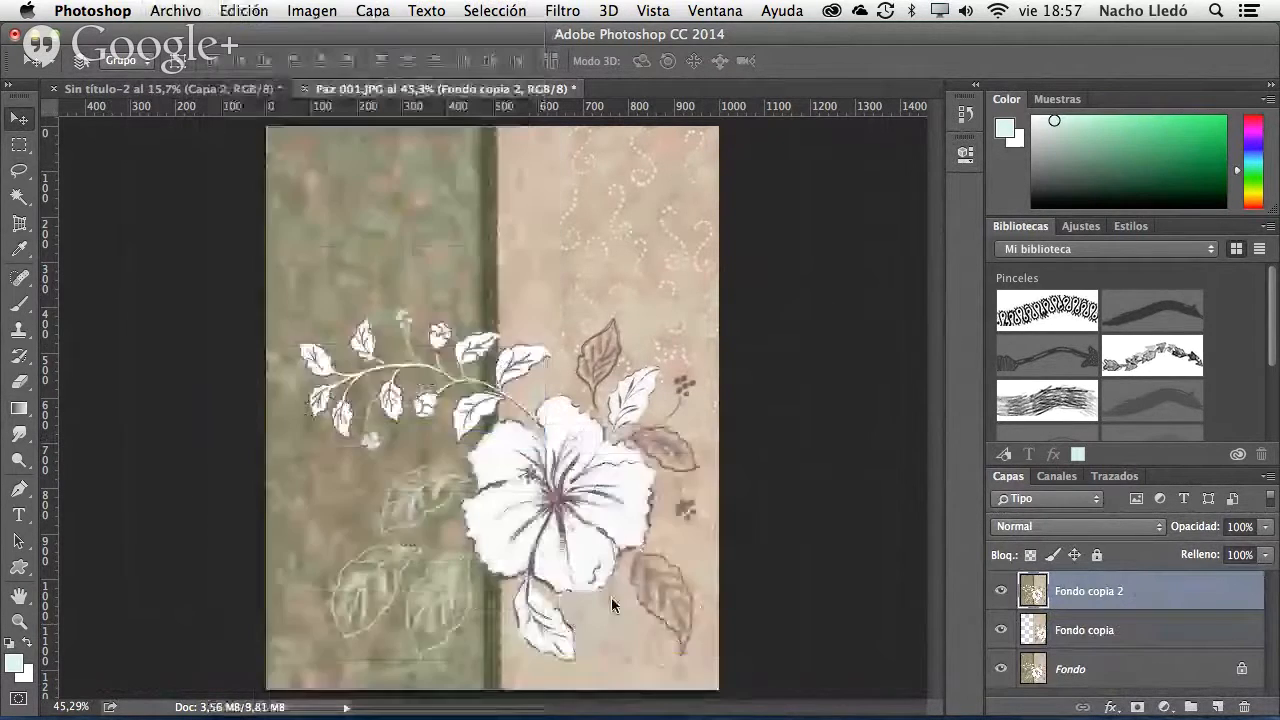
drag(657, 534, 441, 532)
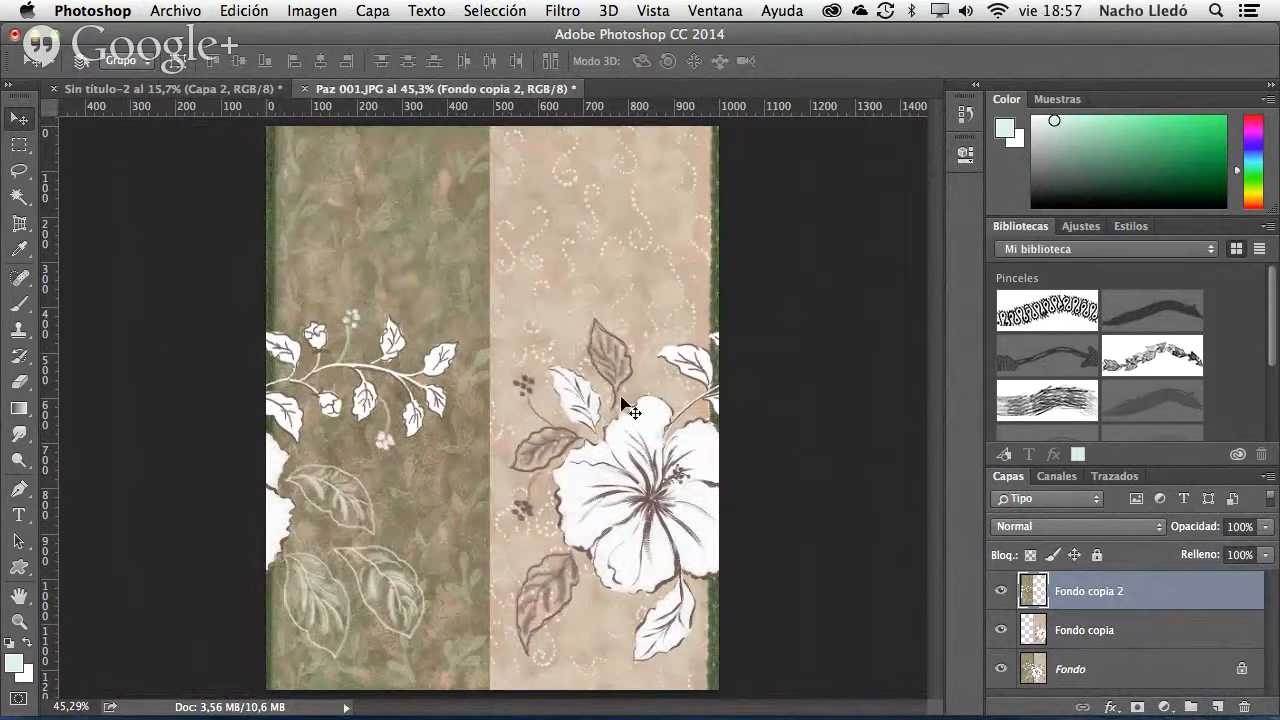
click(1002, 592)
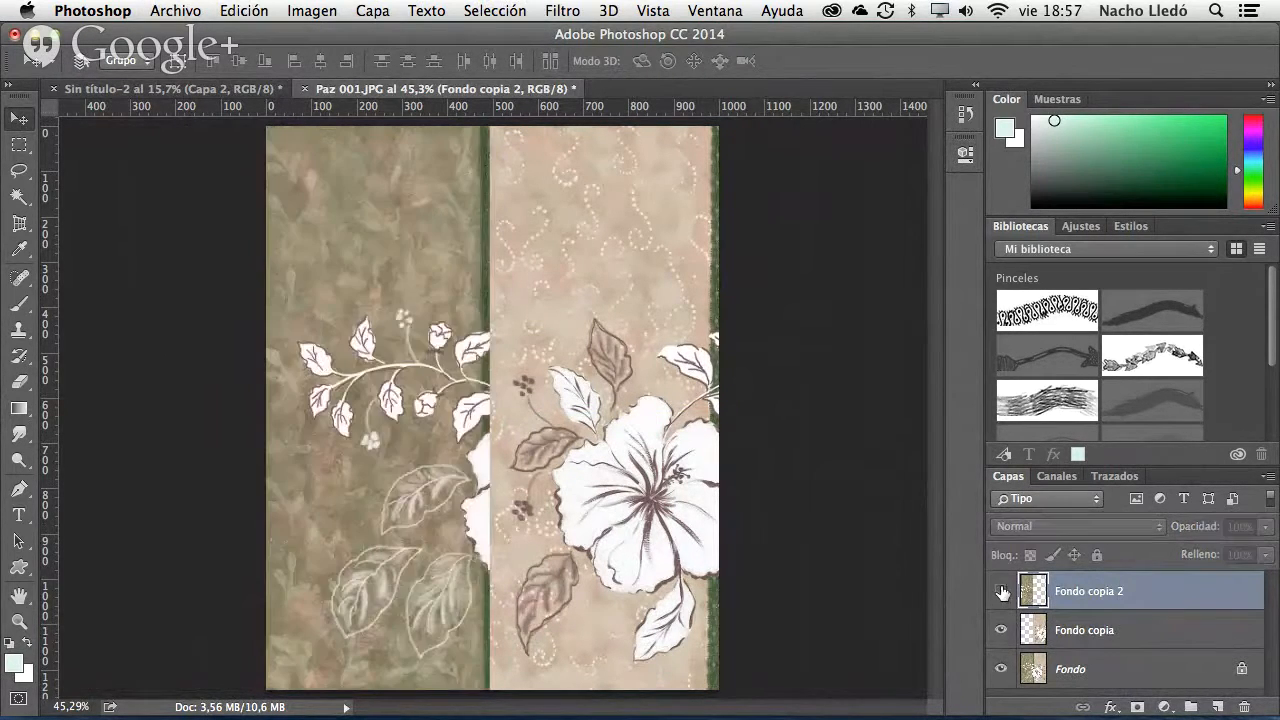
- Add a layer mask to Fondo copia and paint black on it with the 80 px brush over the beige area and flower
click(1113, 640)
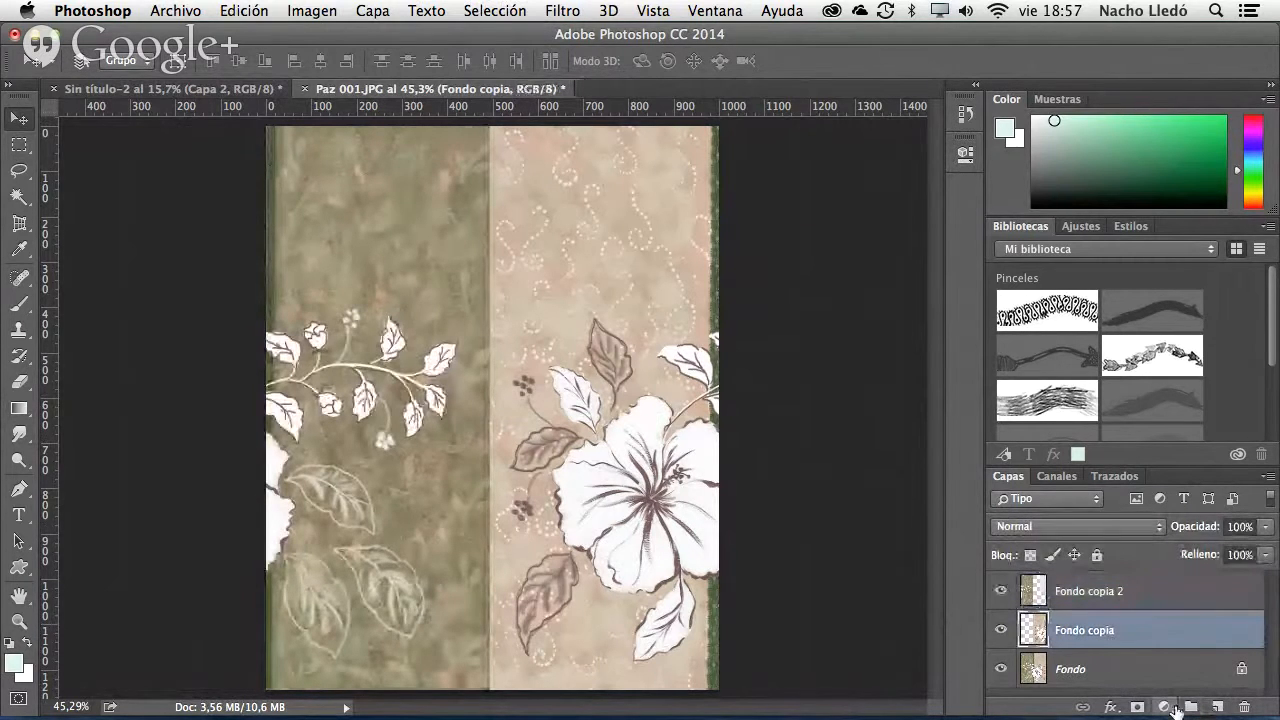
click(1136, 707)
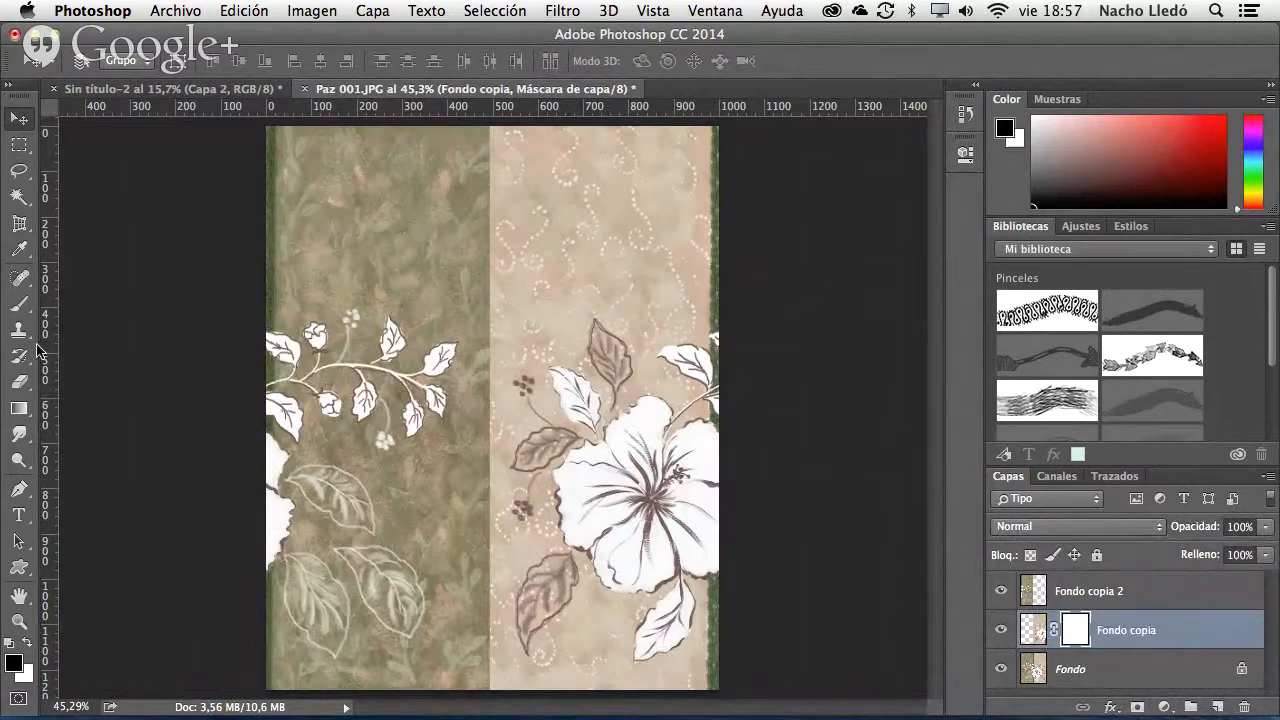
click(22, 306)
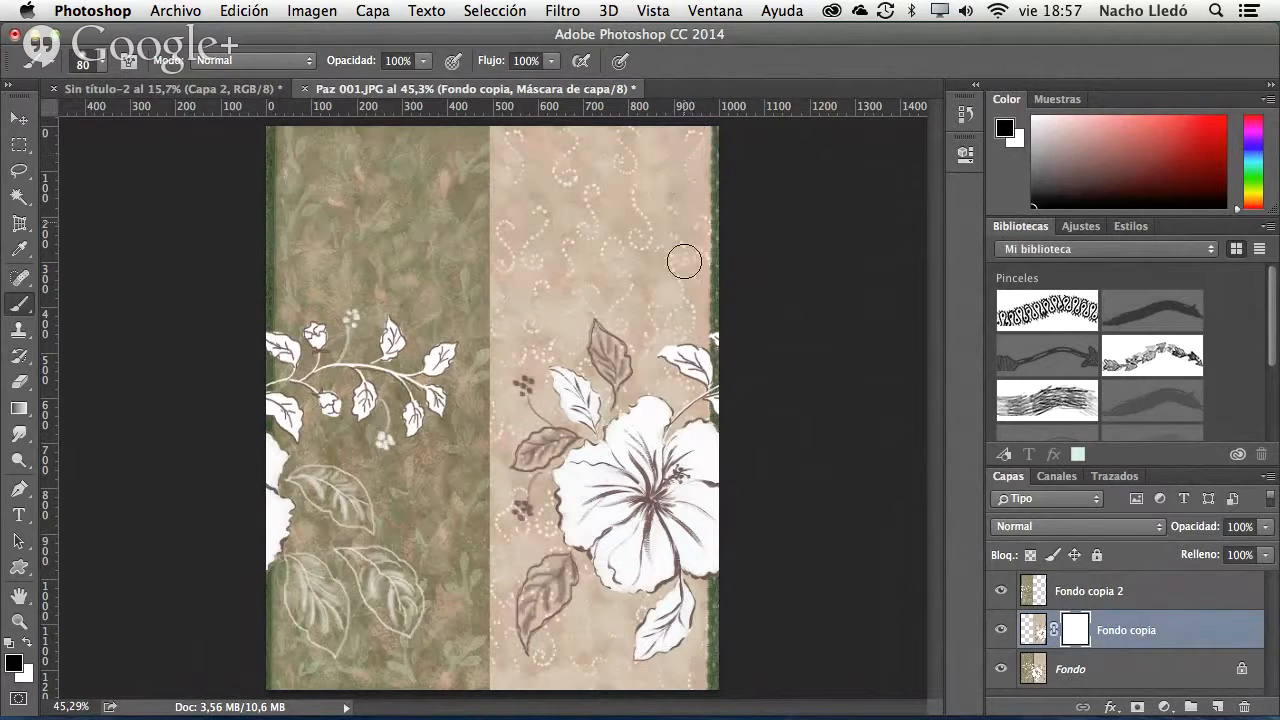
mouse_move(604, 141)
mouse_down()
mouse_move(505, 163)
mouse_move(516, 221)
mouse_move(555, 276)
mouse_move(598, 252)
mouse_move(636, 187)
mouse_up()
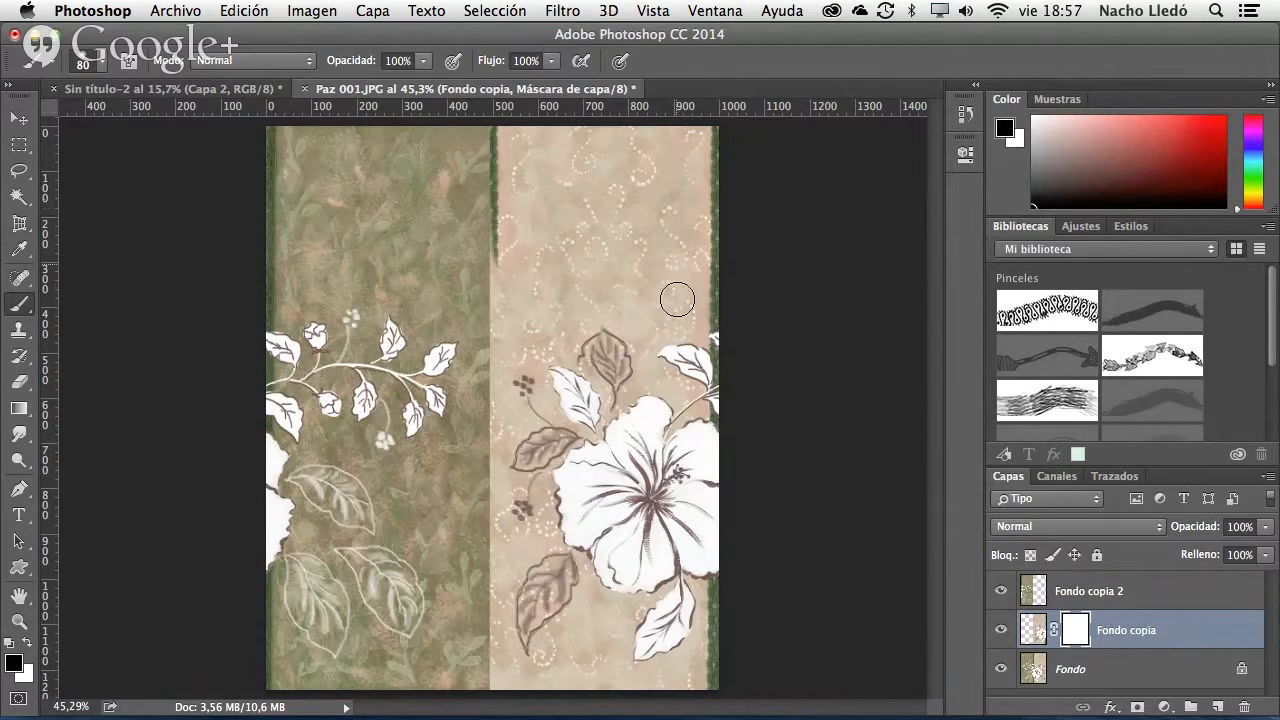
drag(676, 266, 680, 391)
drag(681, 437, 672, 686)
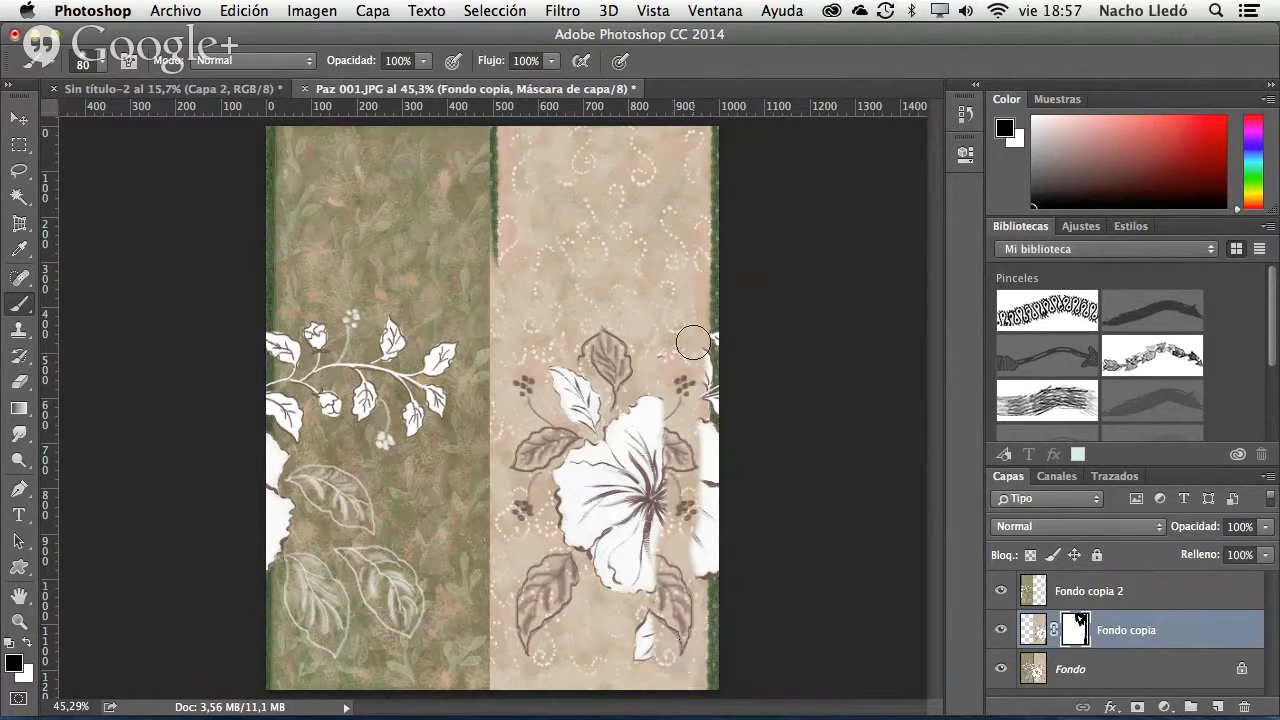
mouse_move(675, 343)
mouse_down()
mouse_move(662, 461)
mouse_move(658, 444)
mouse_move(649, 466)
mouse_move(656, 520)
mouse_up()
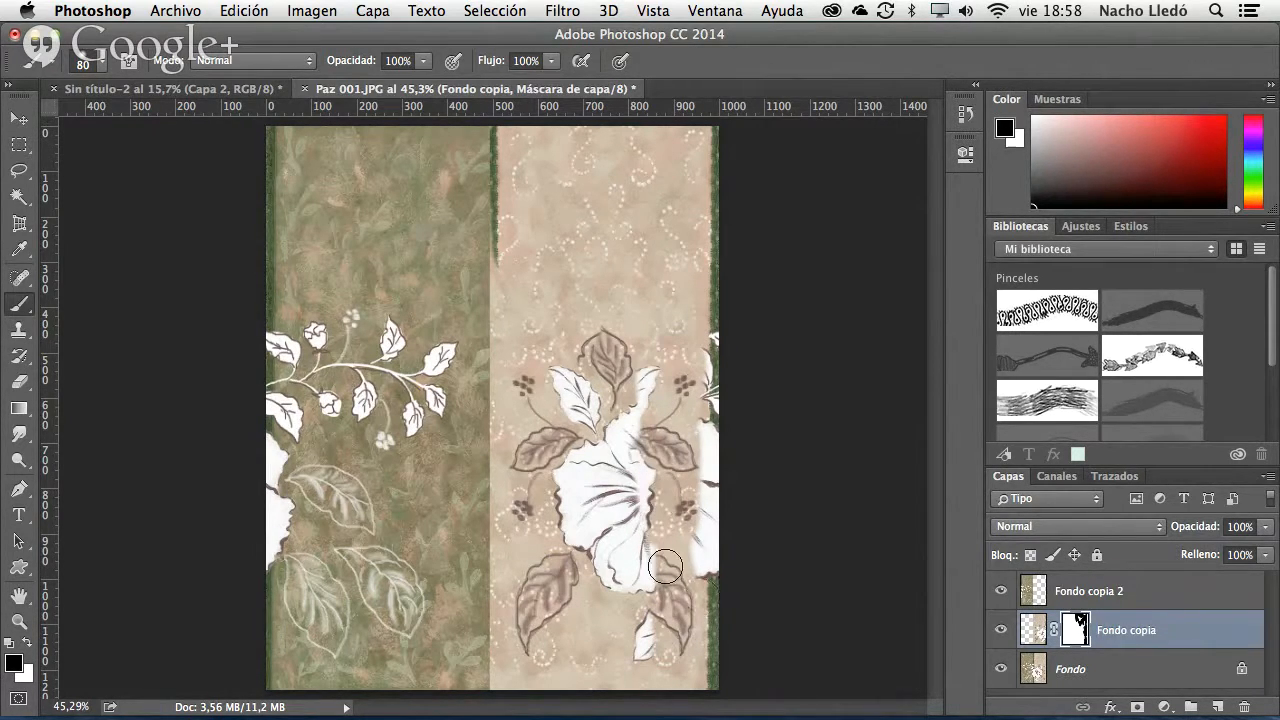
drag(664, 572, 660, 692)
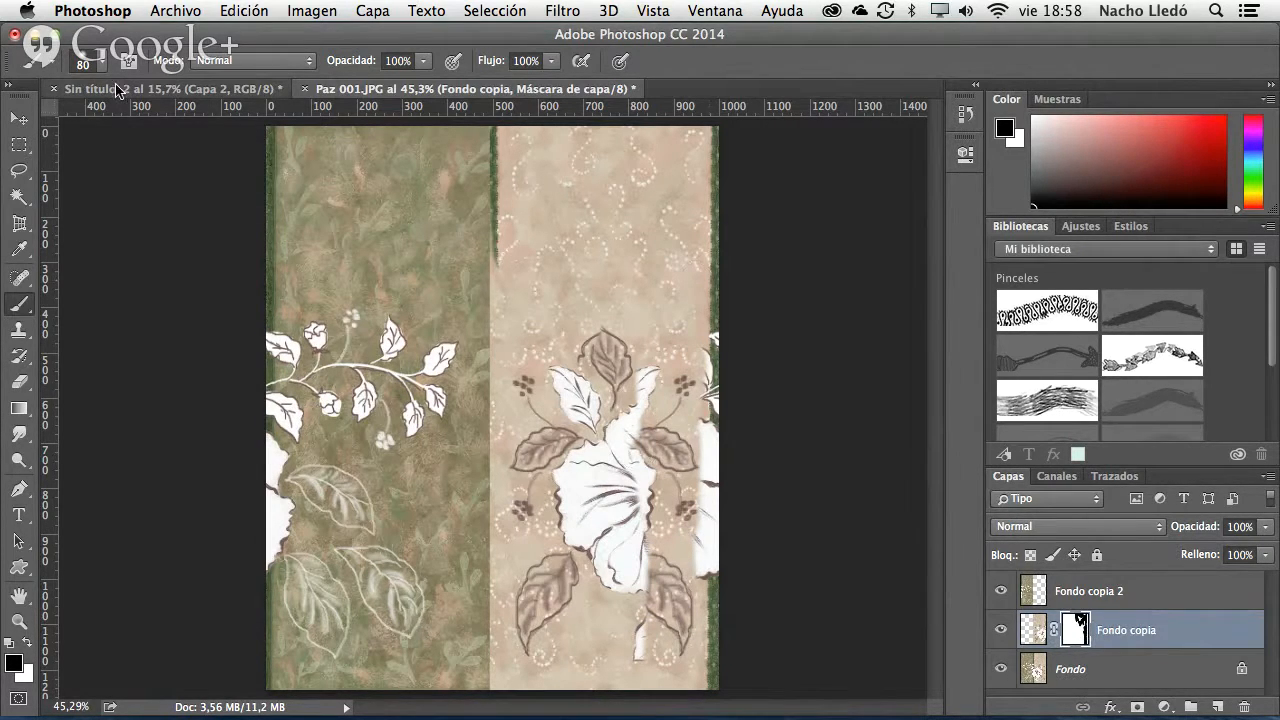
- Fill Fondo copia's mask with white in a full-height rectangular selection from the left edge to about 910 px, and deselect
click(18, 145)
drag(219, 119, 678, 717)
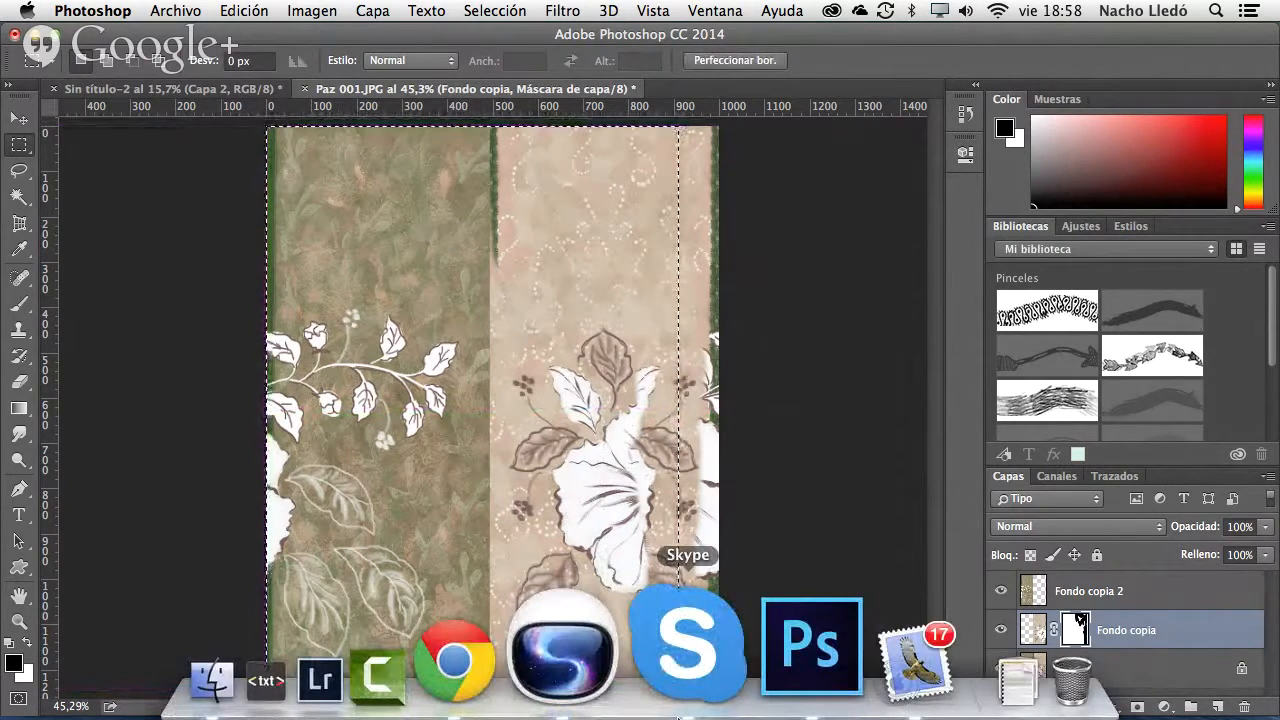
key(super+BackSpace)
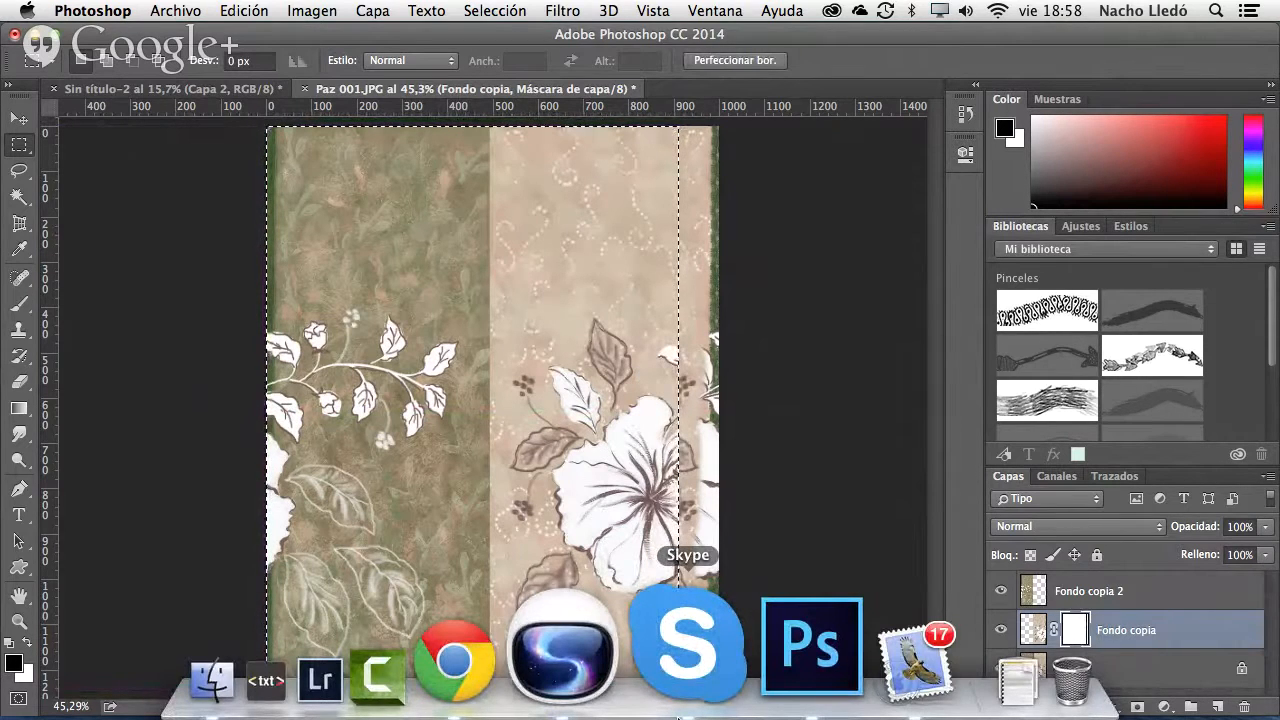
key(super+d)
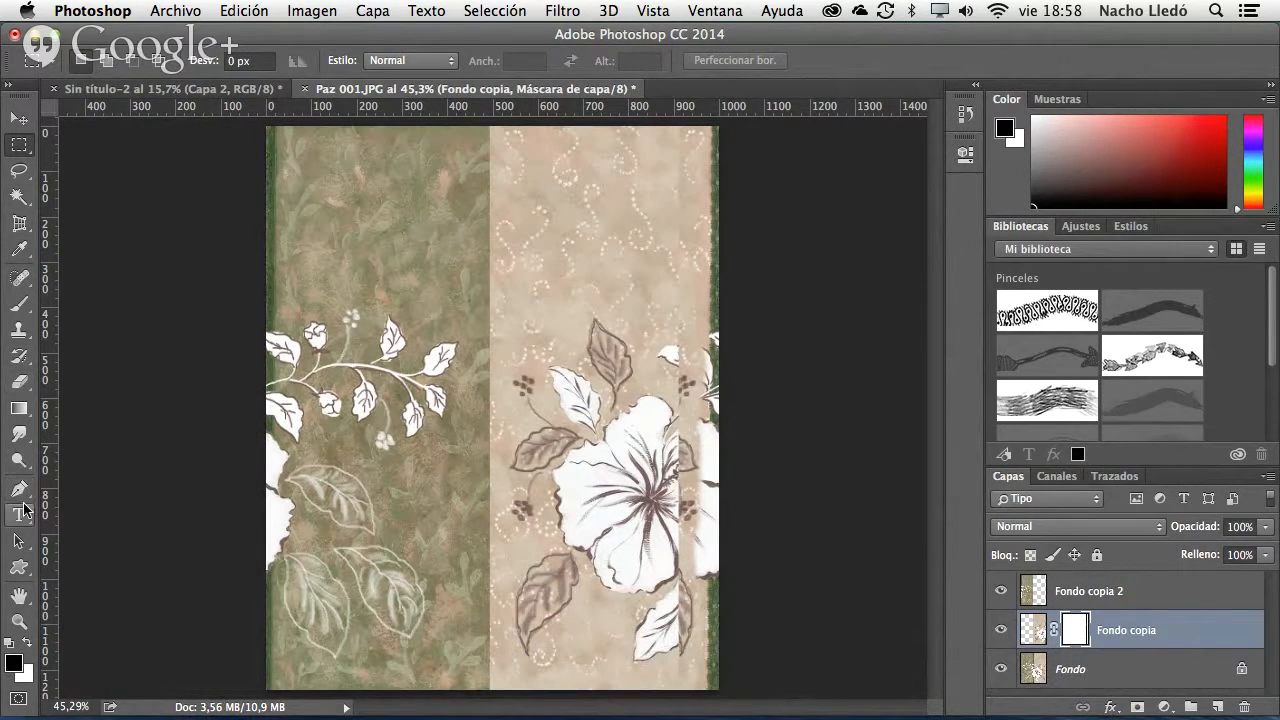
- Paint black on Fondo copia's mask with the 80 px brush over the right part of the flower
click(19, 304)
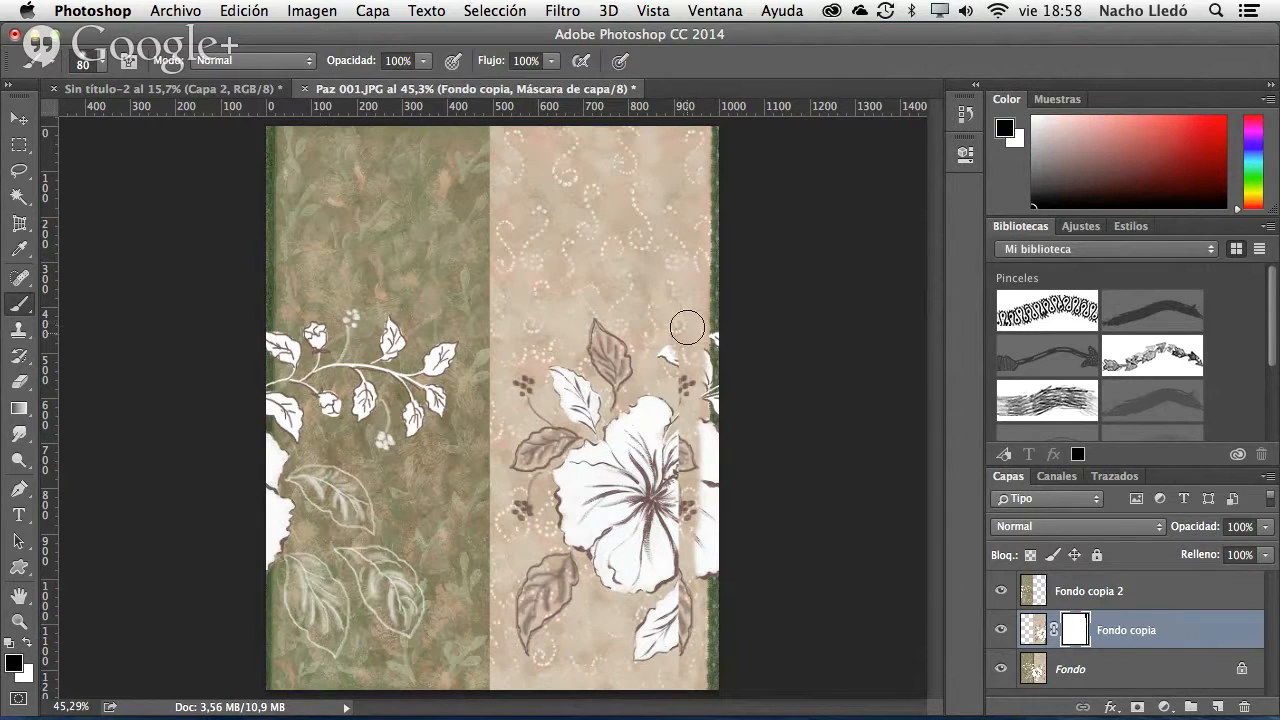
mouse_move(688, 374)
mouse_down()
mouse_move(673, 357)
mouse_move(672, 496)
mouse_move(632, 585)
mouse_move(617, 447)
mouse_up()
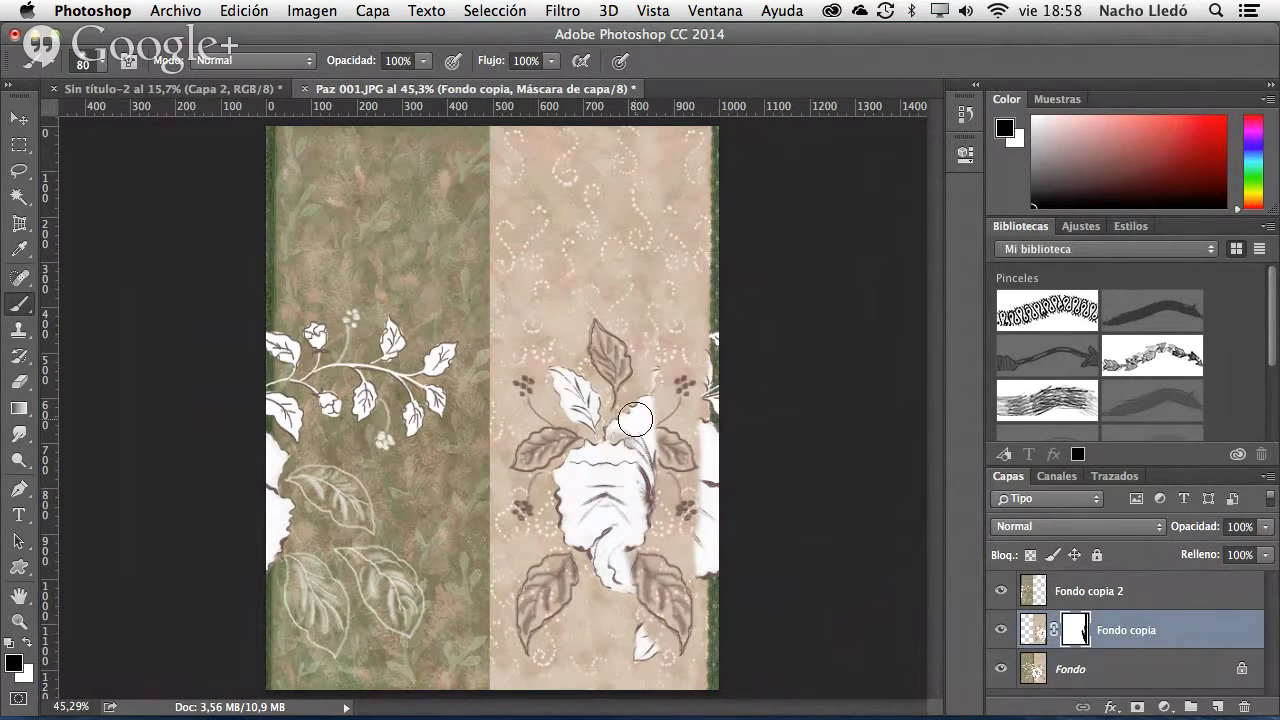
drag(654, 508, 688, 582)
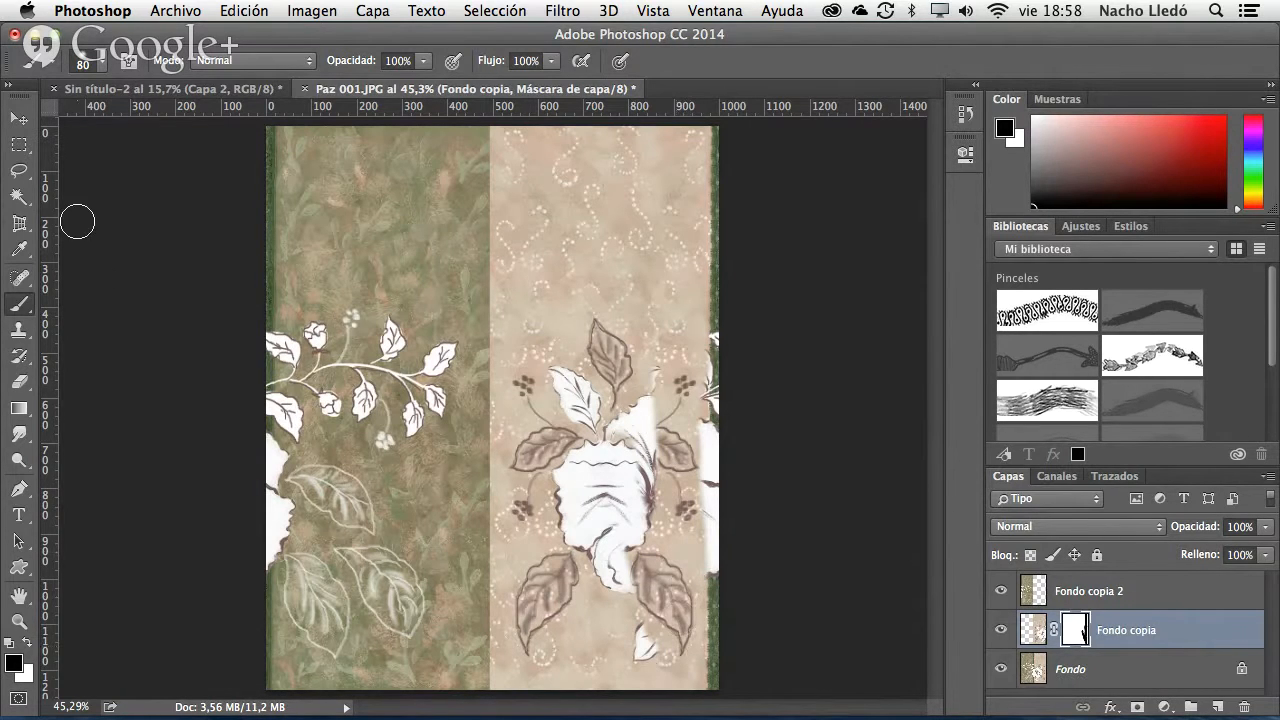
- Fill Fondo copia's mask with black in a wide rectangular selection that leaves out the right edge strip, comparing before and after
click(24, 149)
drag(230, 124, 697, 716)
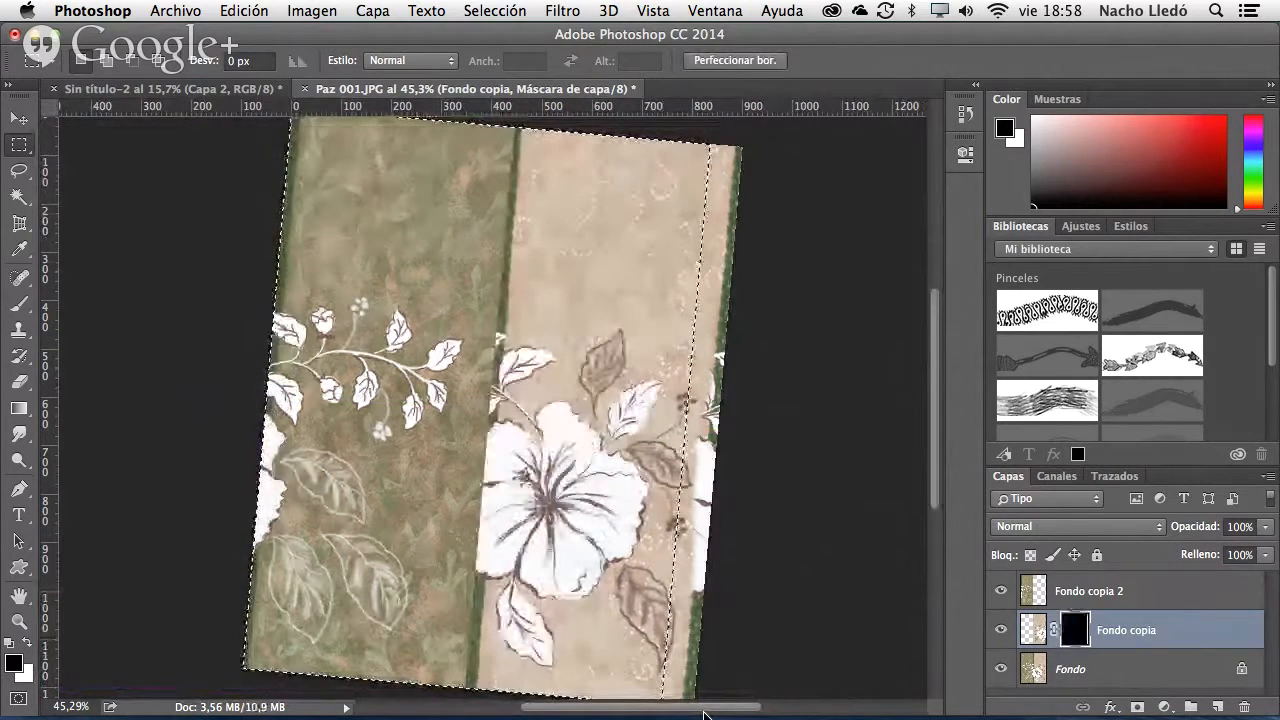
key(ctrl+i)
key(ctrl+i)
key(ctrl+i)
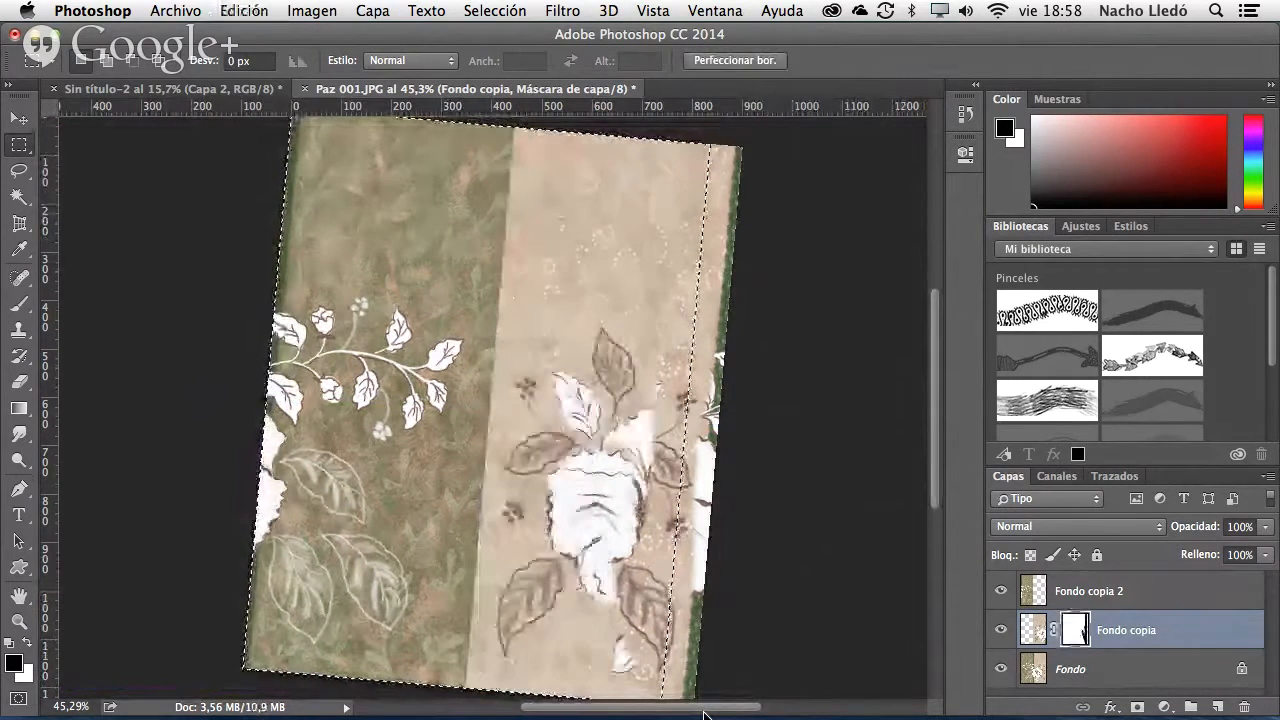
key(ctrl+i)
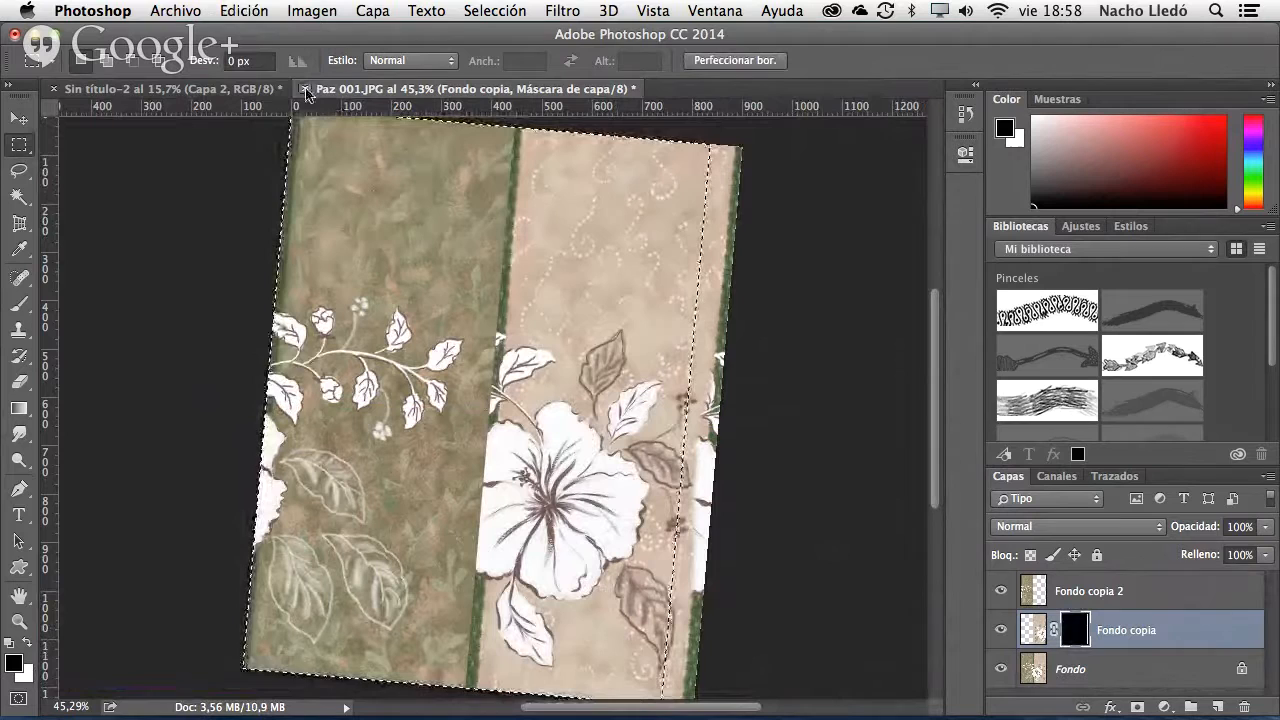
click(18, 118)
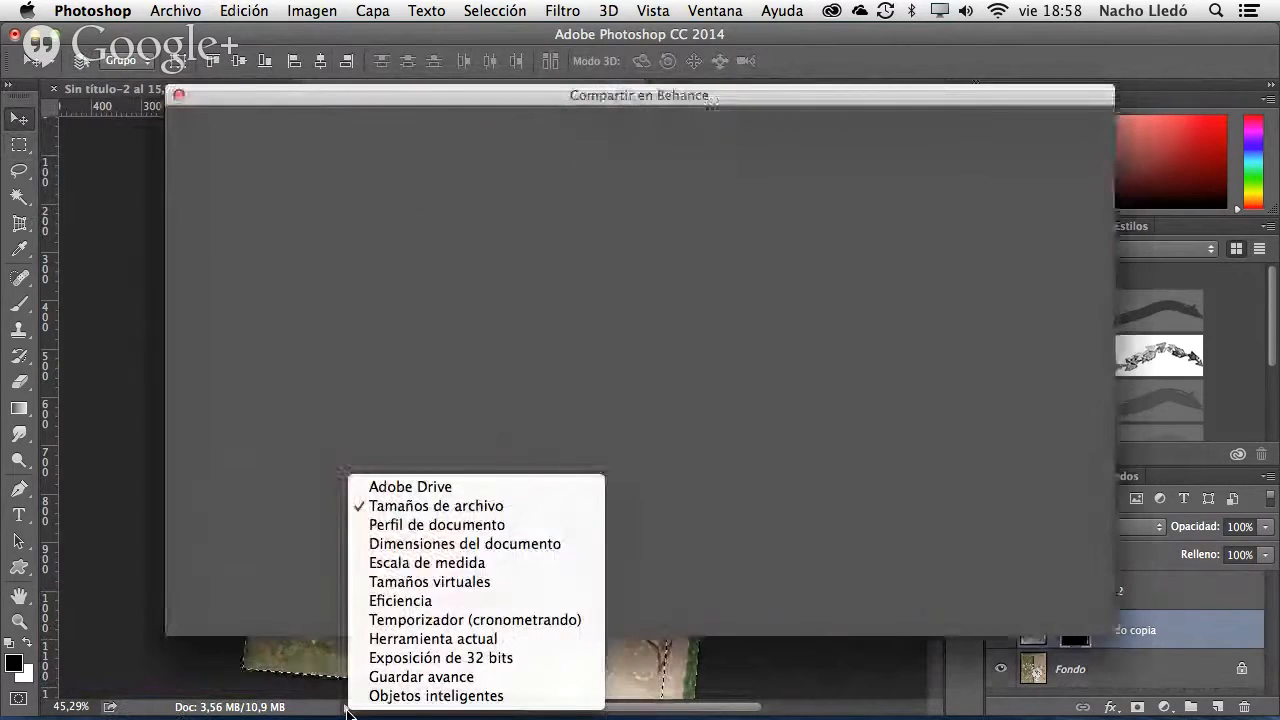
click(179, 96)
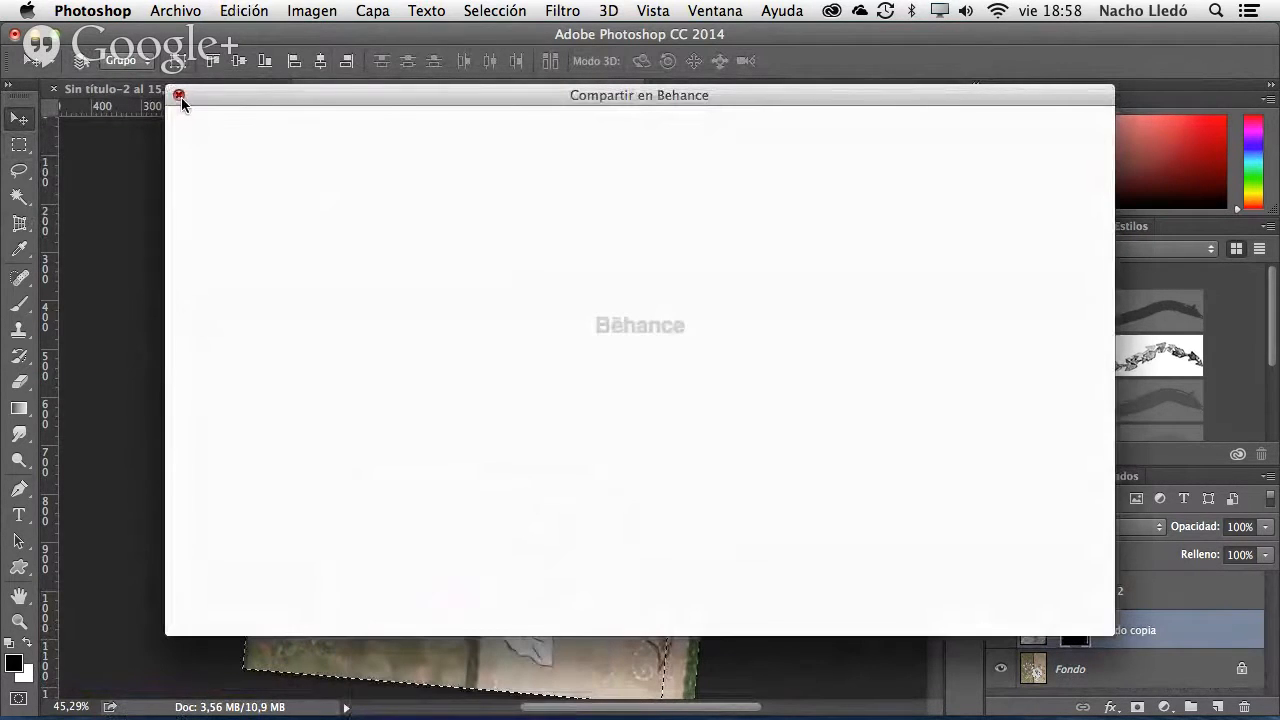
click(180, 96)
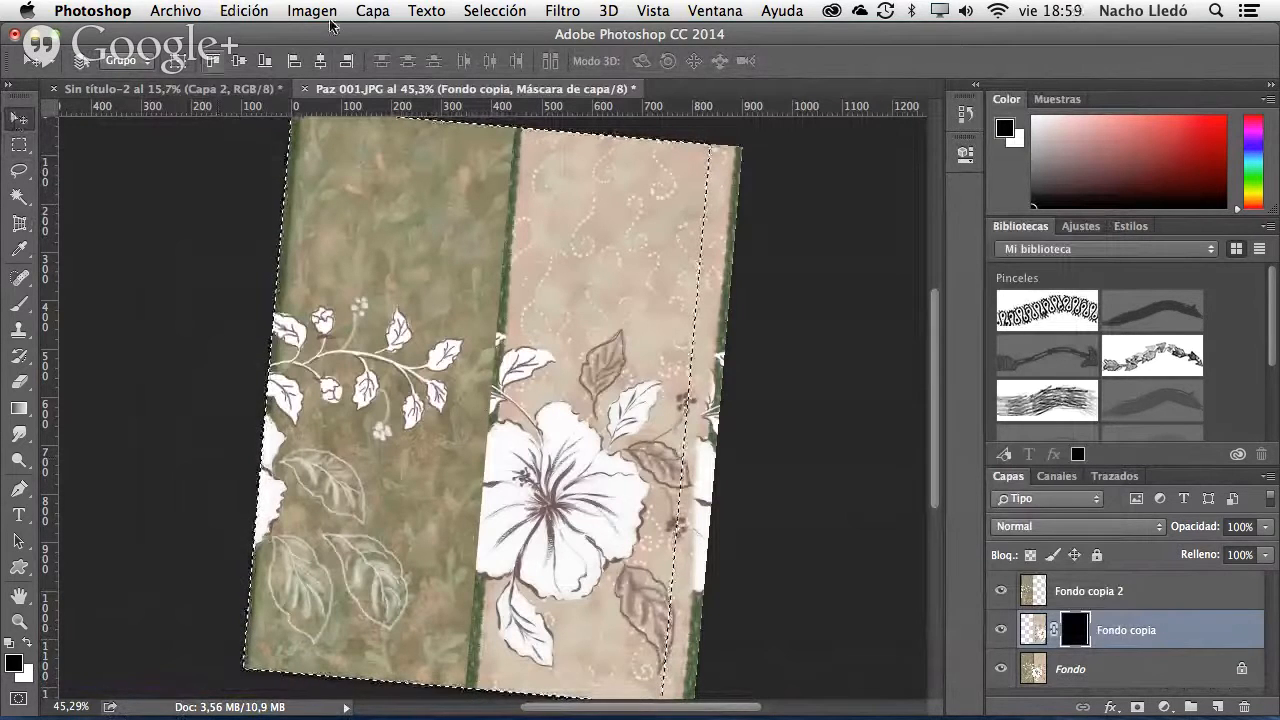
click(612, 10)
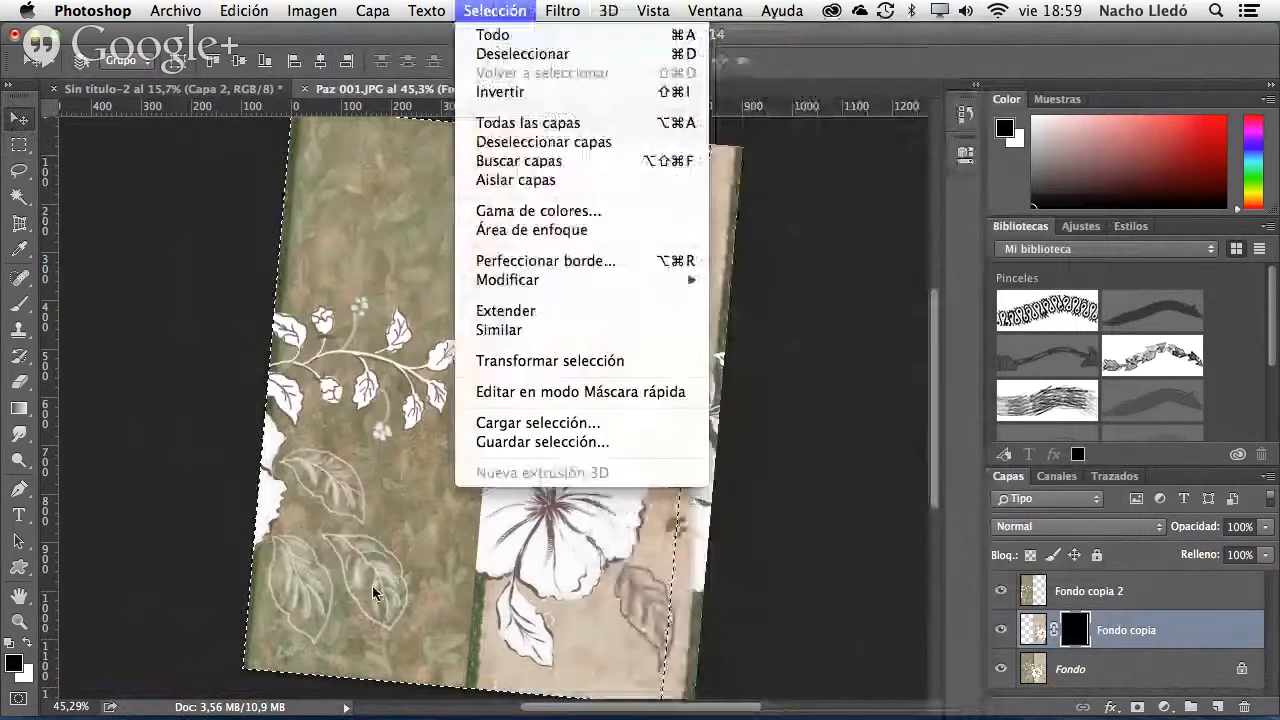
click(138, 579)
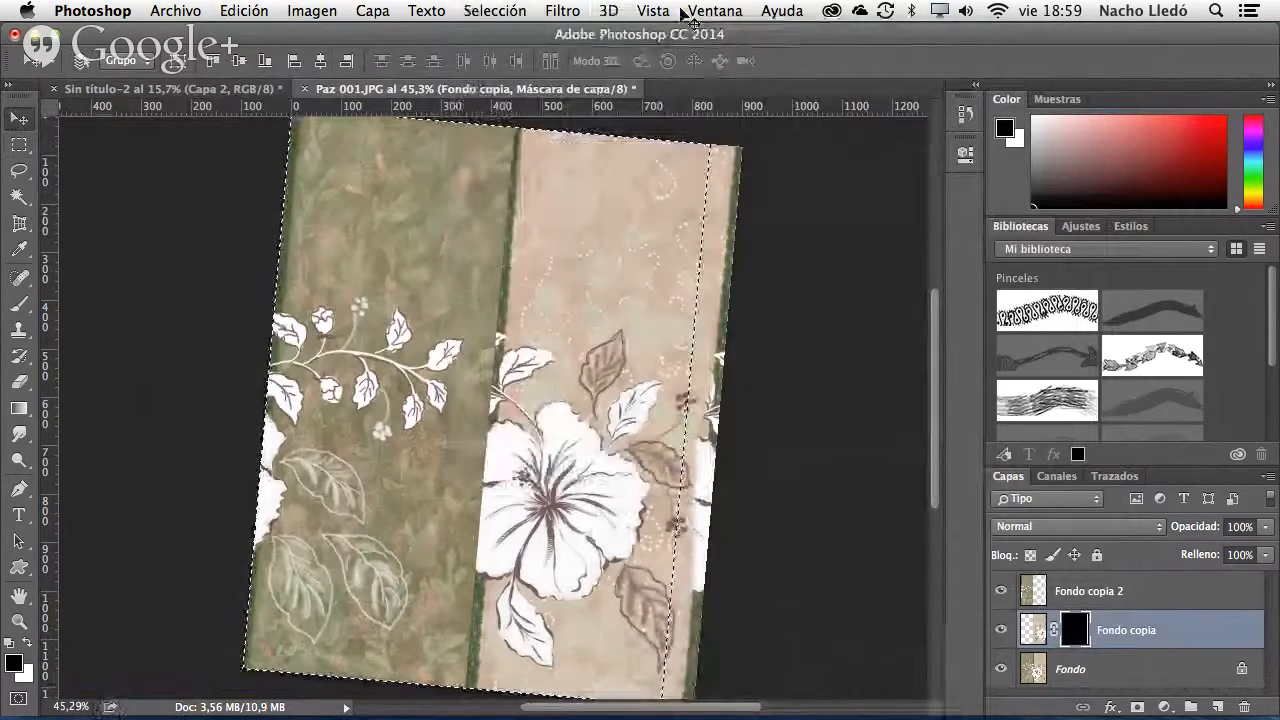
click(735, 10)
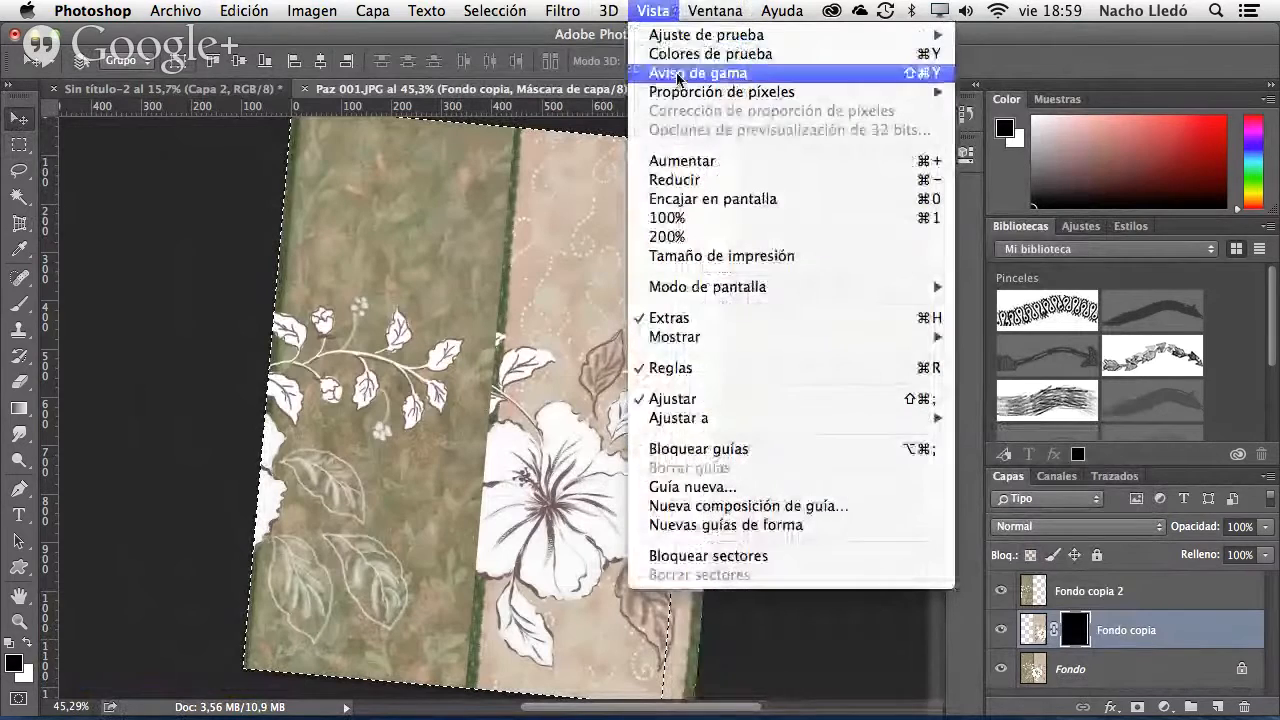
mouse_move(677, 42)
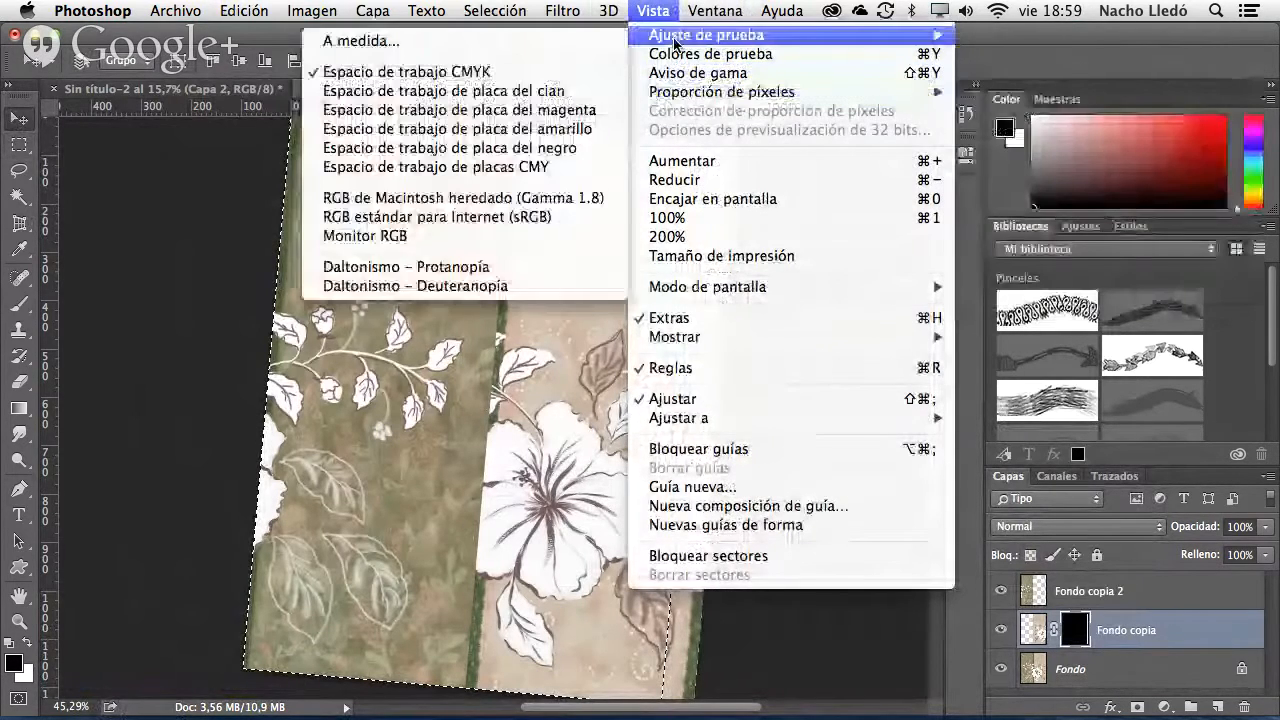
click(148, 618)
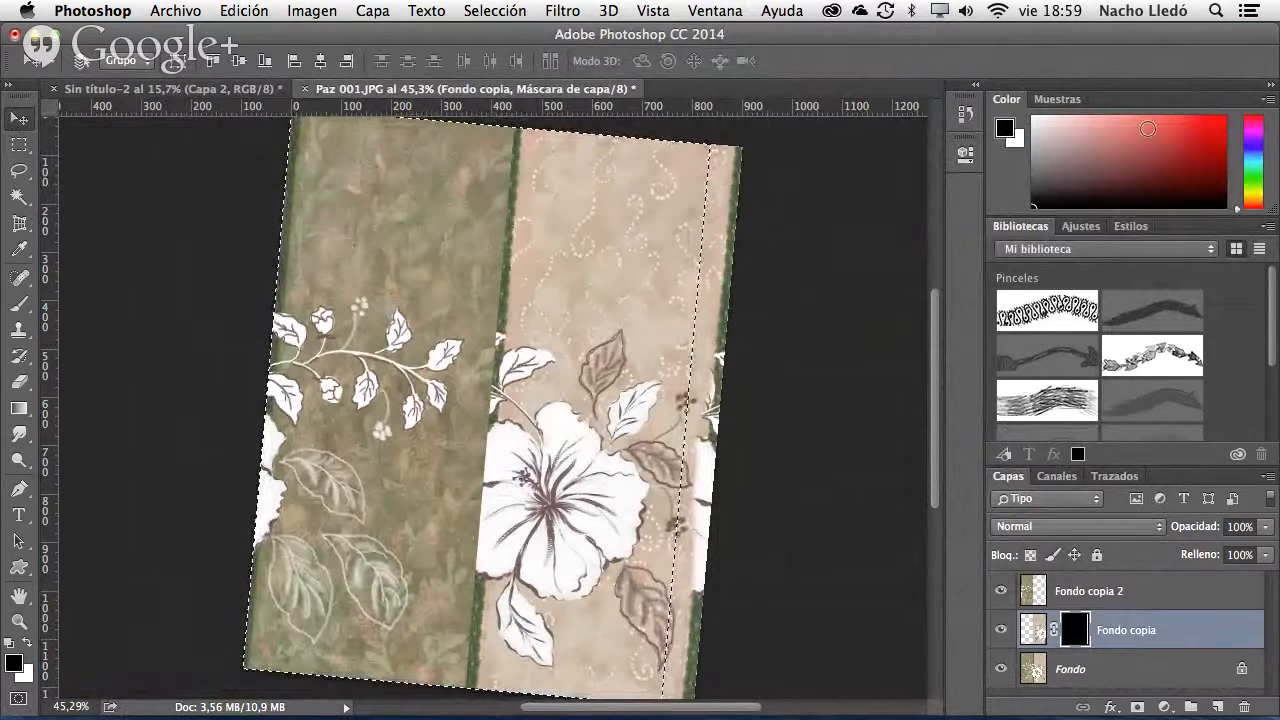
click(690, 8)
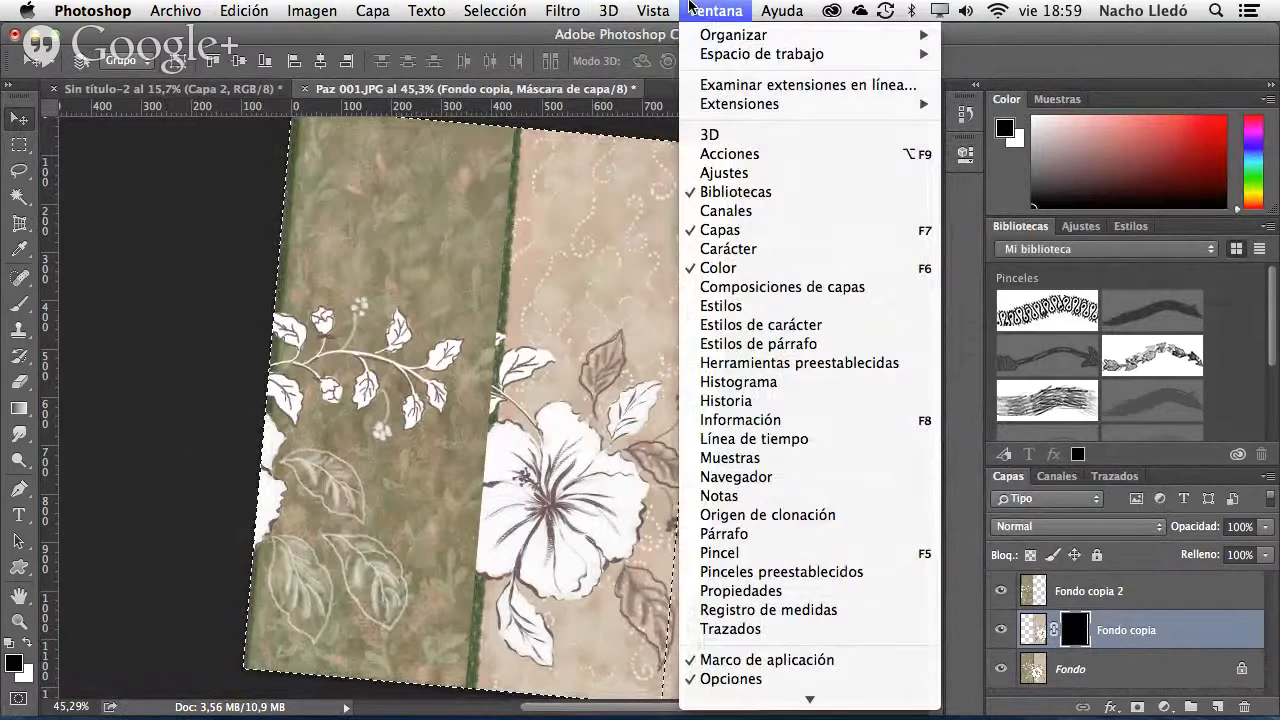
mouse_move(855, 715)
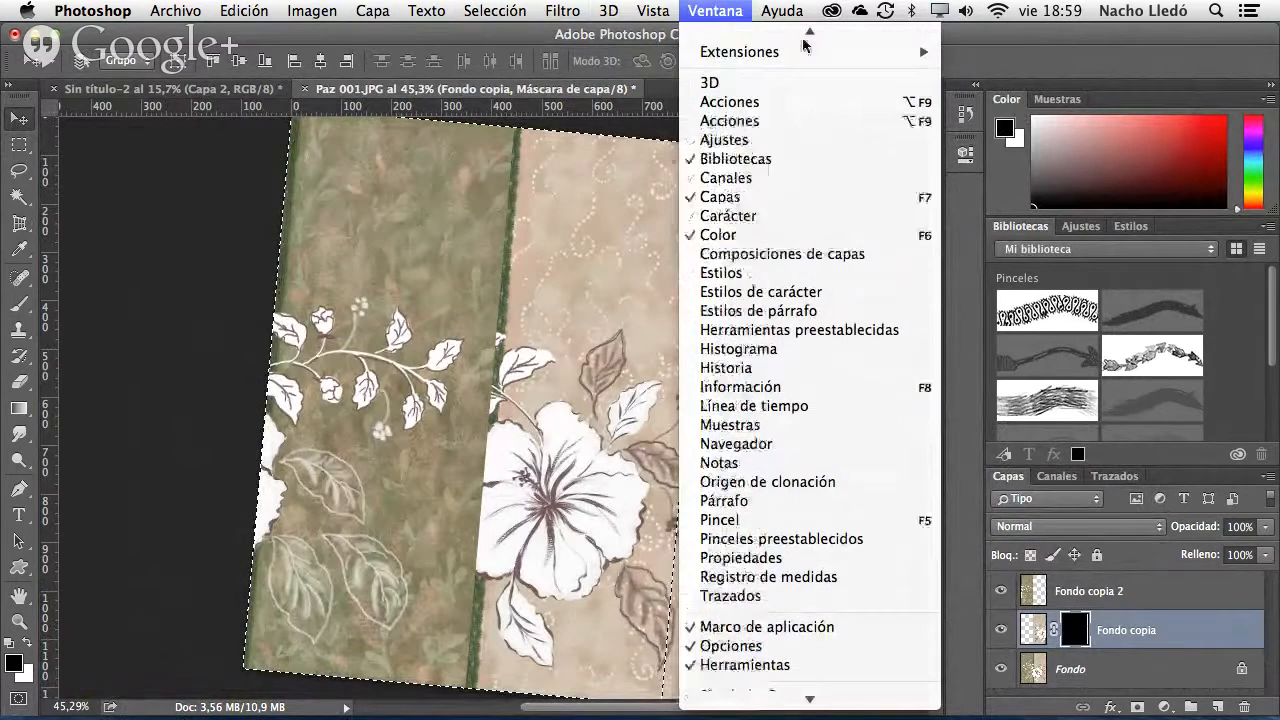
mouse_move(728, 36)
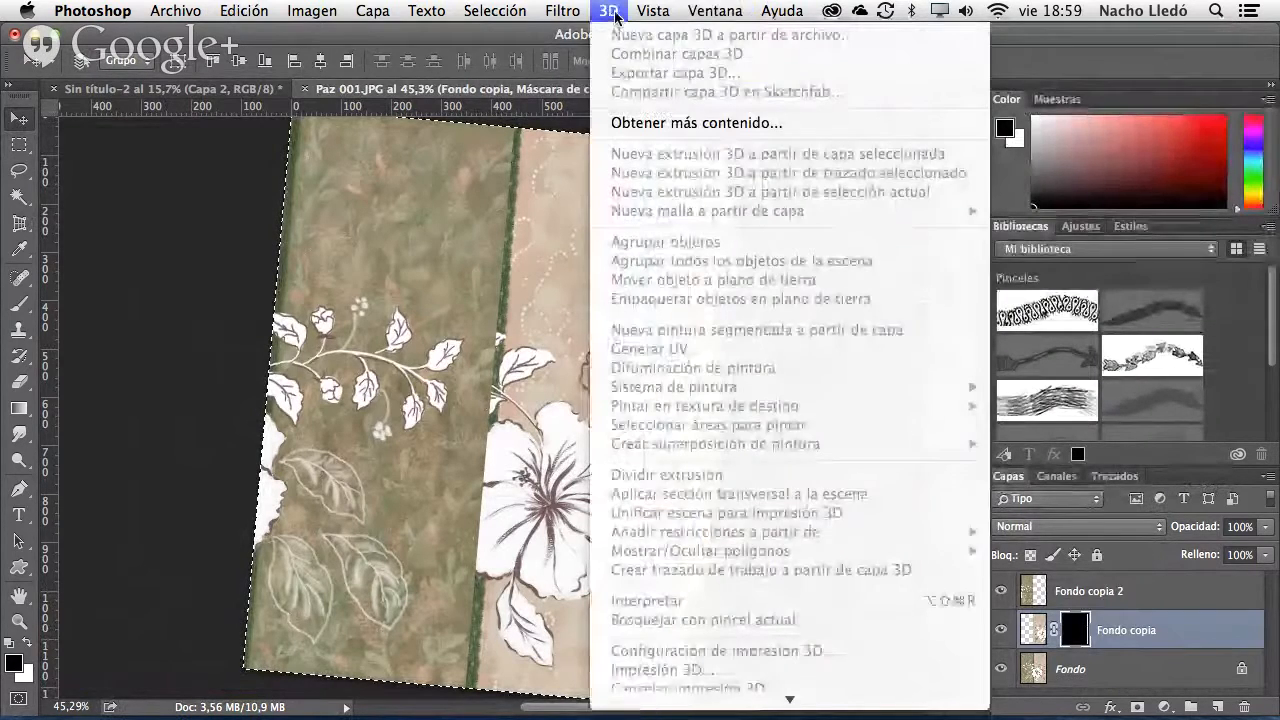
mouse_move(652, 12)
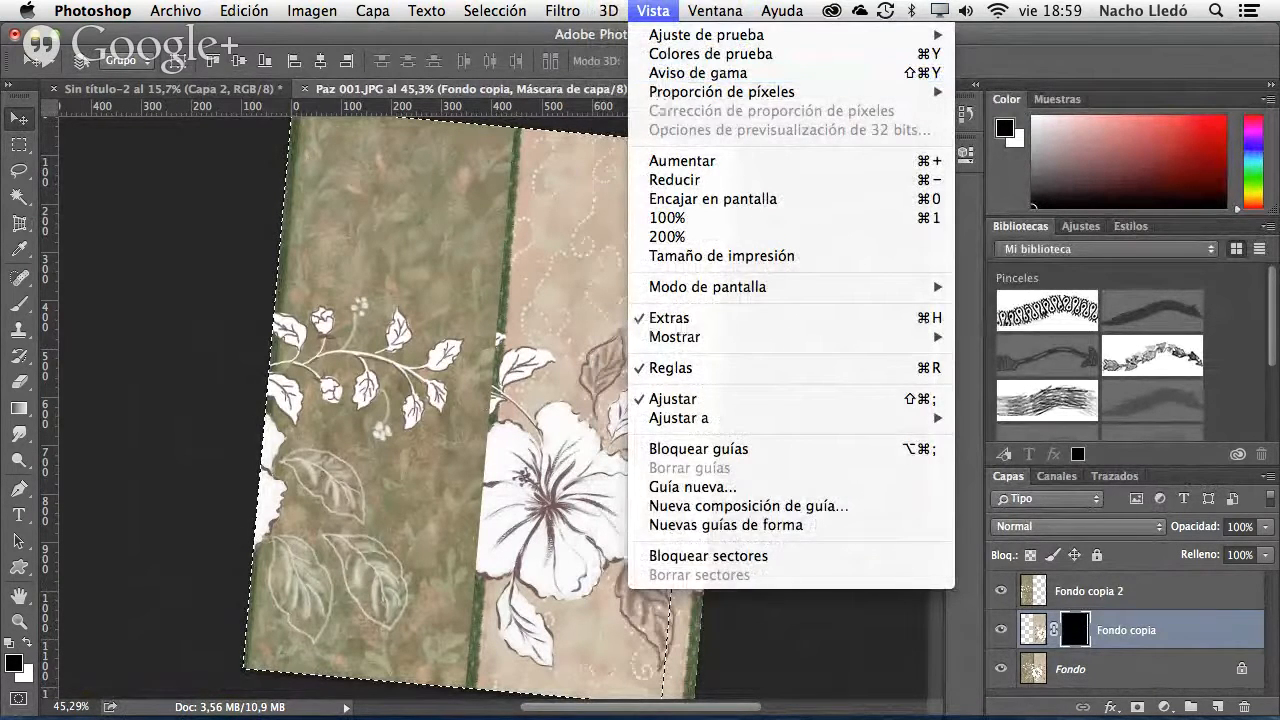
click(82, 488)
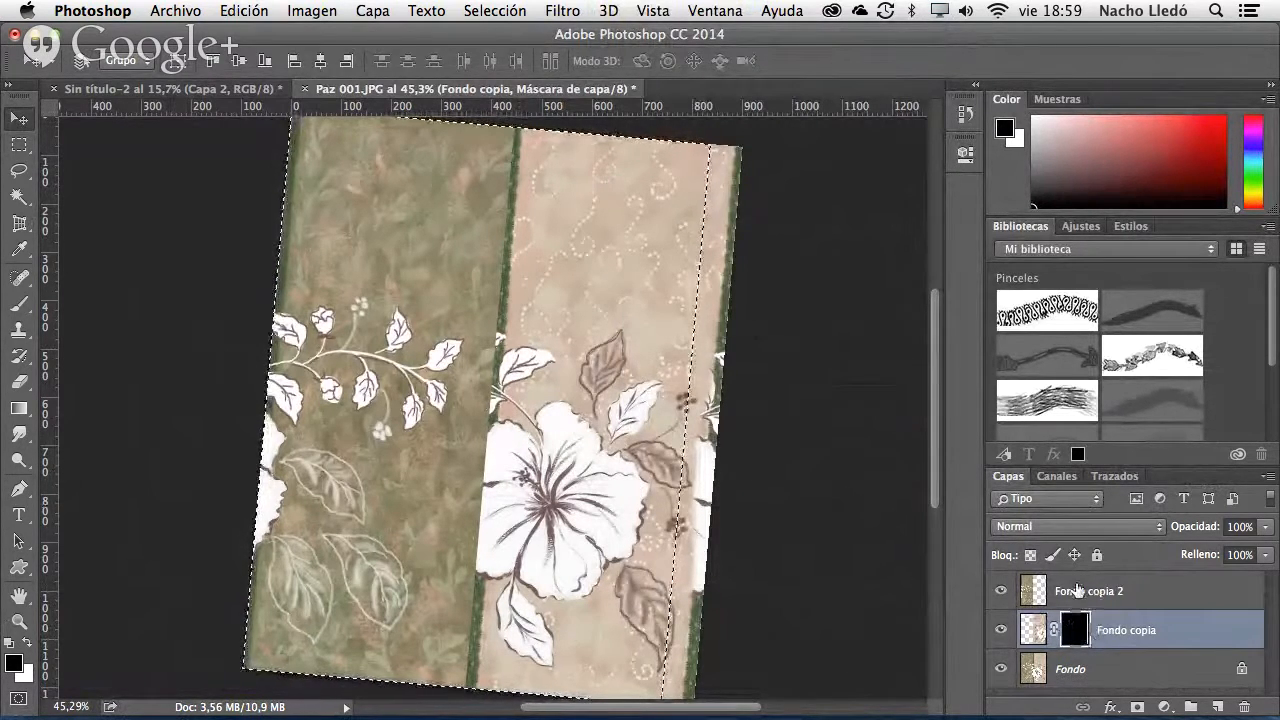
- Add a layer mask to Fondo copia 2 and fill it with black in a wide rectangular selection excluding the left edge strip, then deselect
click(1078, 594)
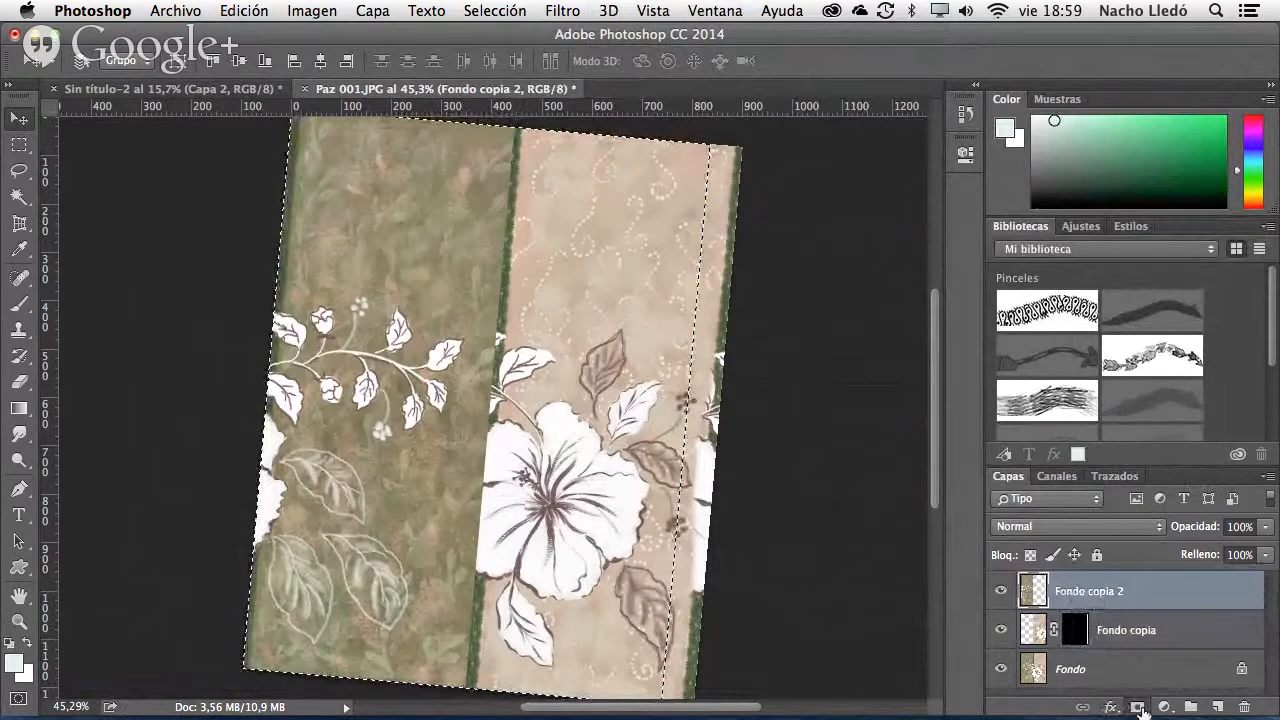
click(1137, 707)
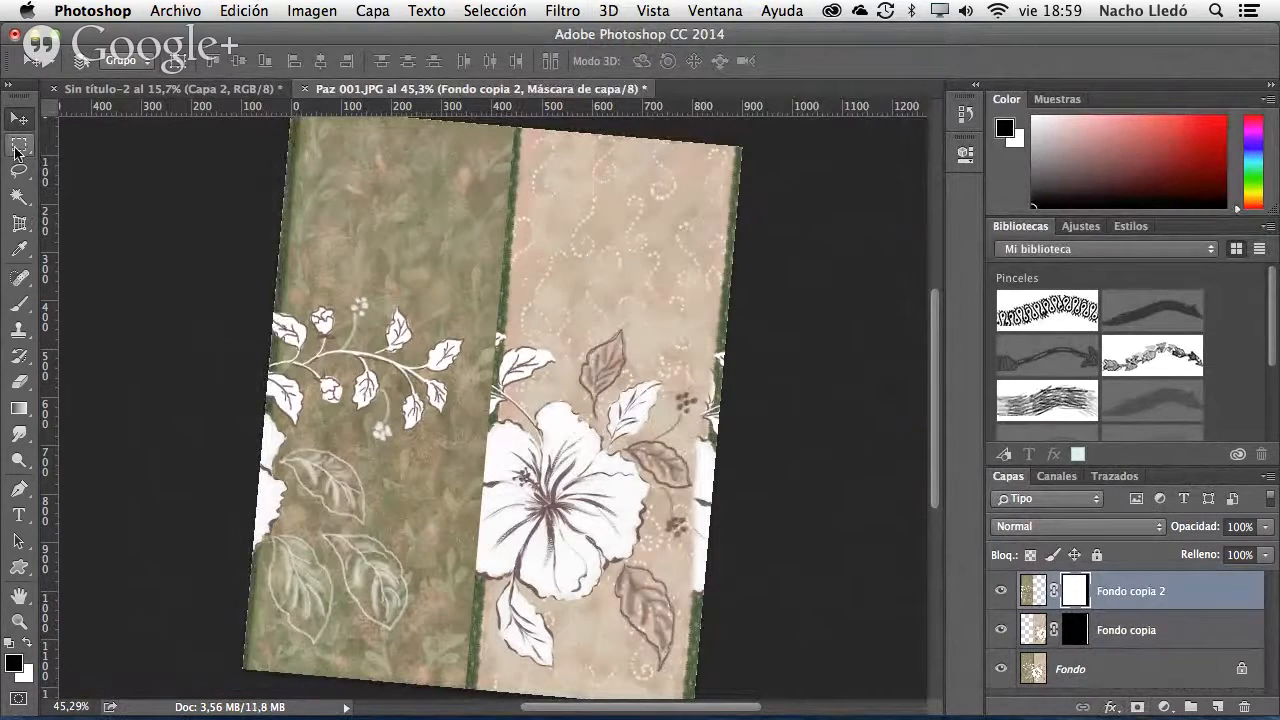
click(17, 148)
drag(778, 141, 253, 698)
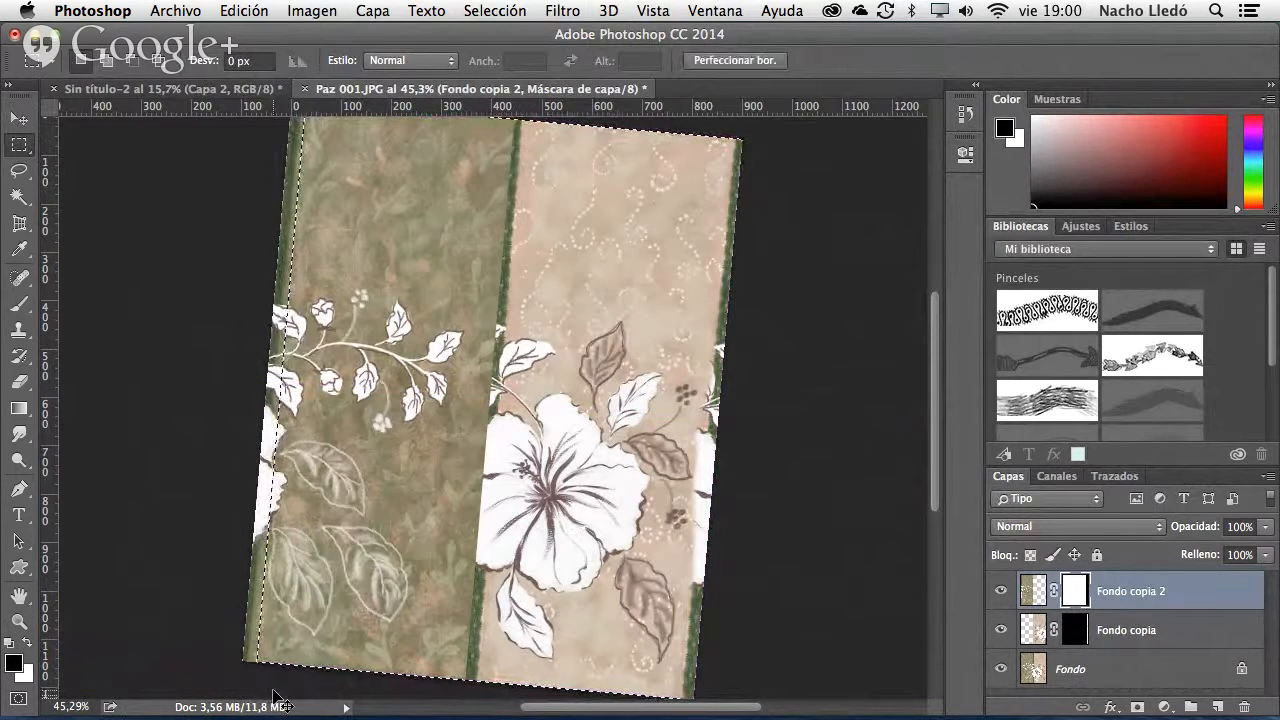
key(alt)
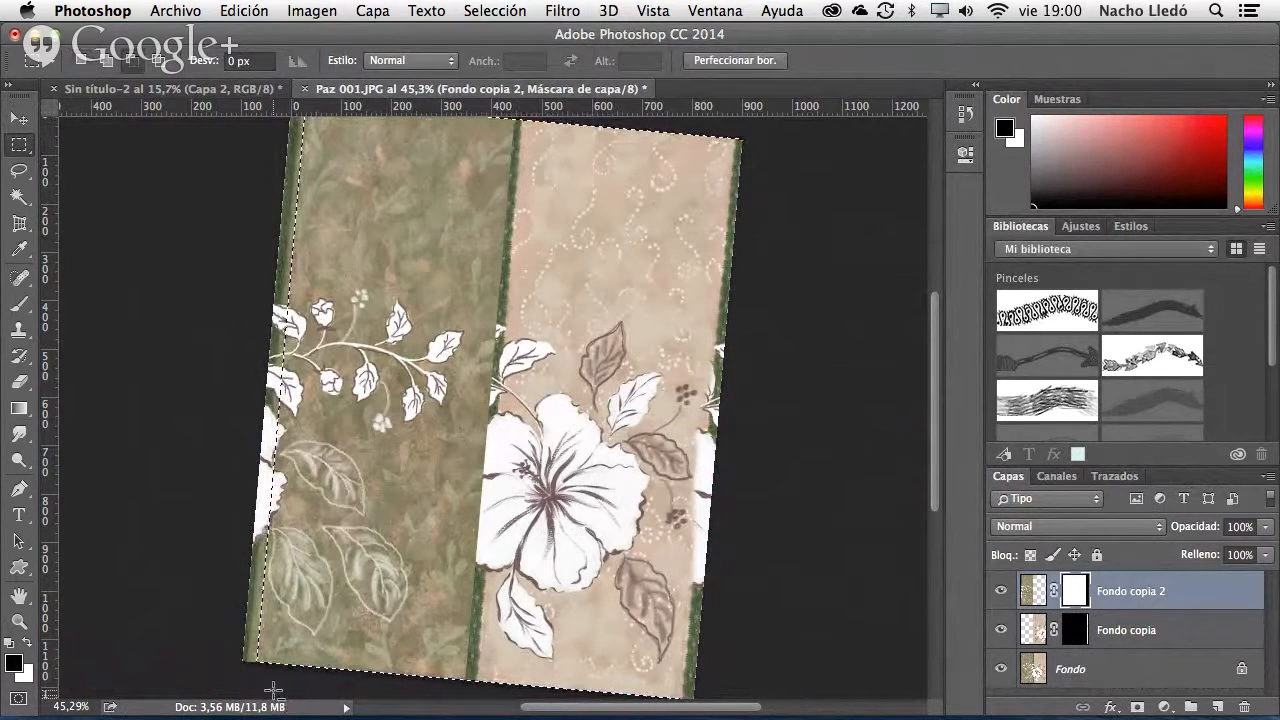
key(alt+BackSpace)
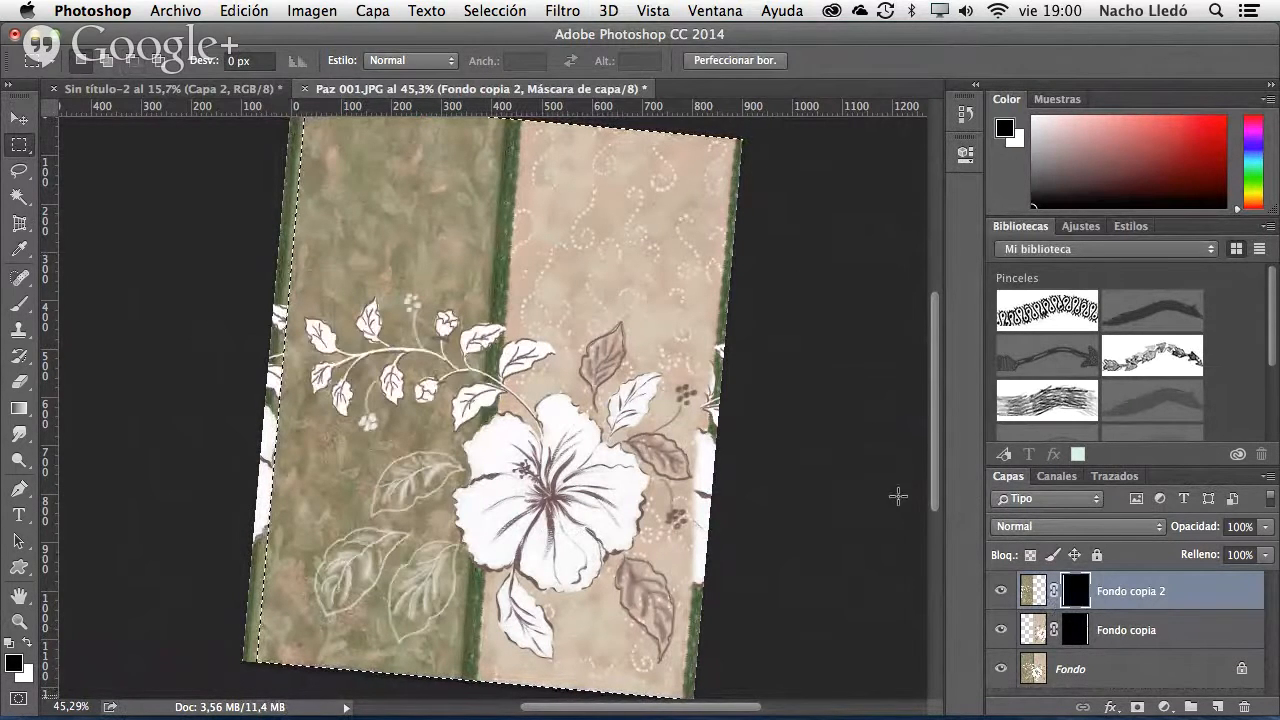
click(233, 320)
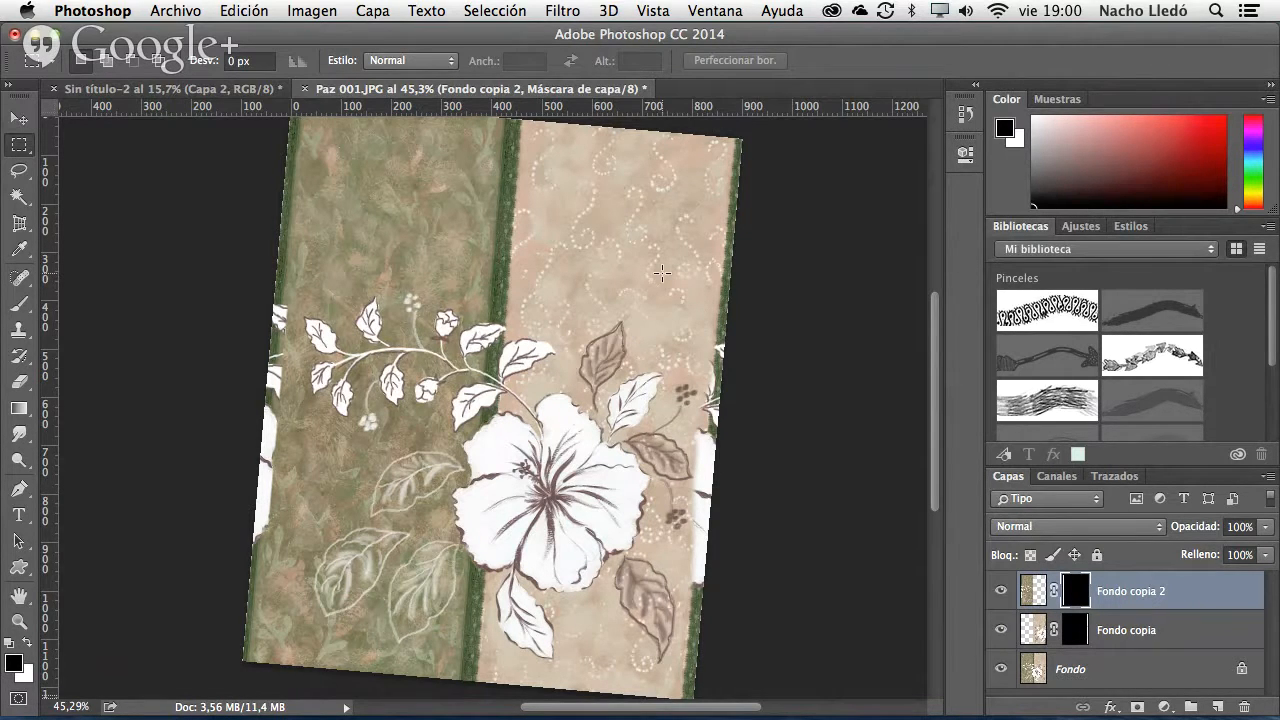
- Select the whole canvas, make Fondo copia 2's image active instead of its mask, and define a pattern named Paz 001.JPG
key(super+shift+d)
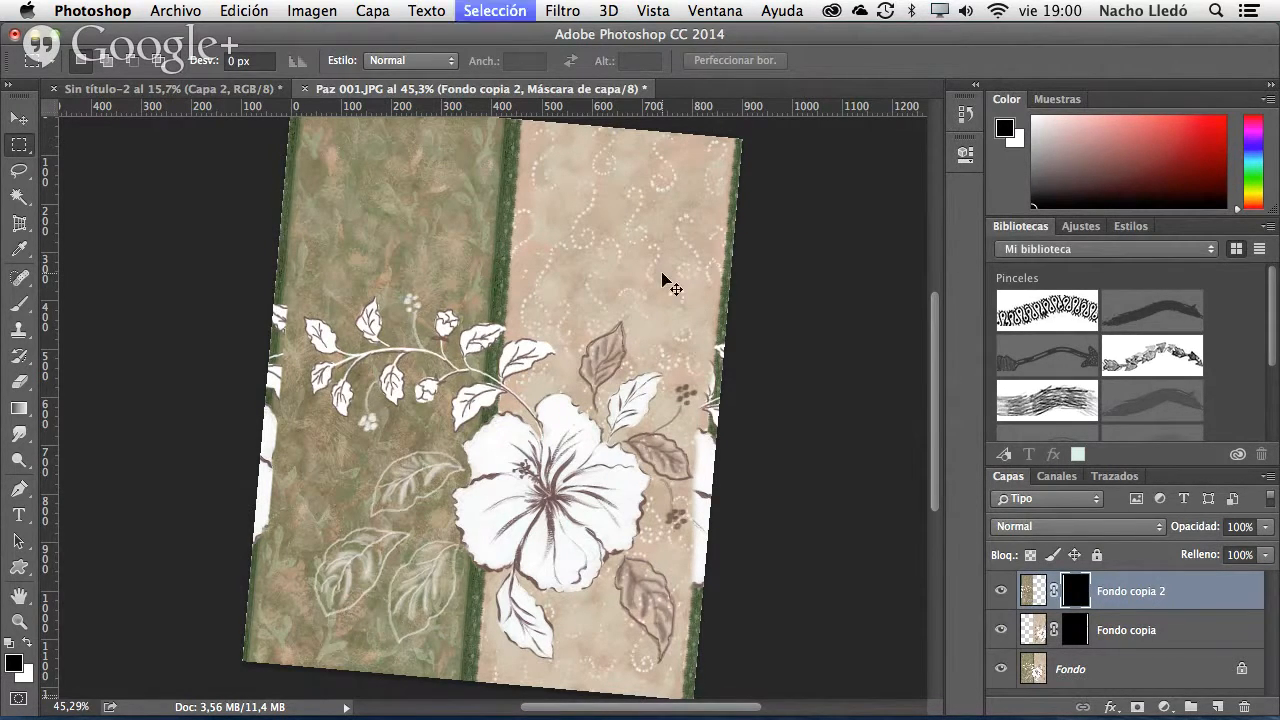
click(244, 10)
mouse_move(348, 630)
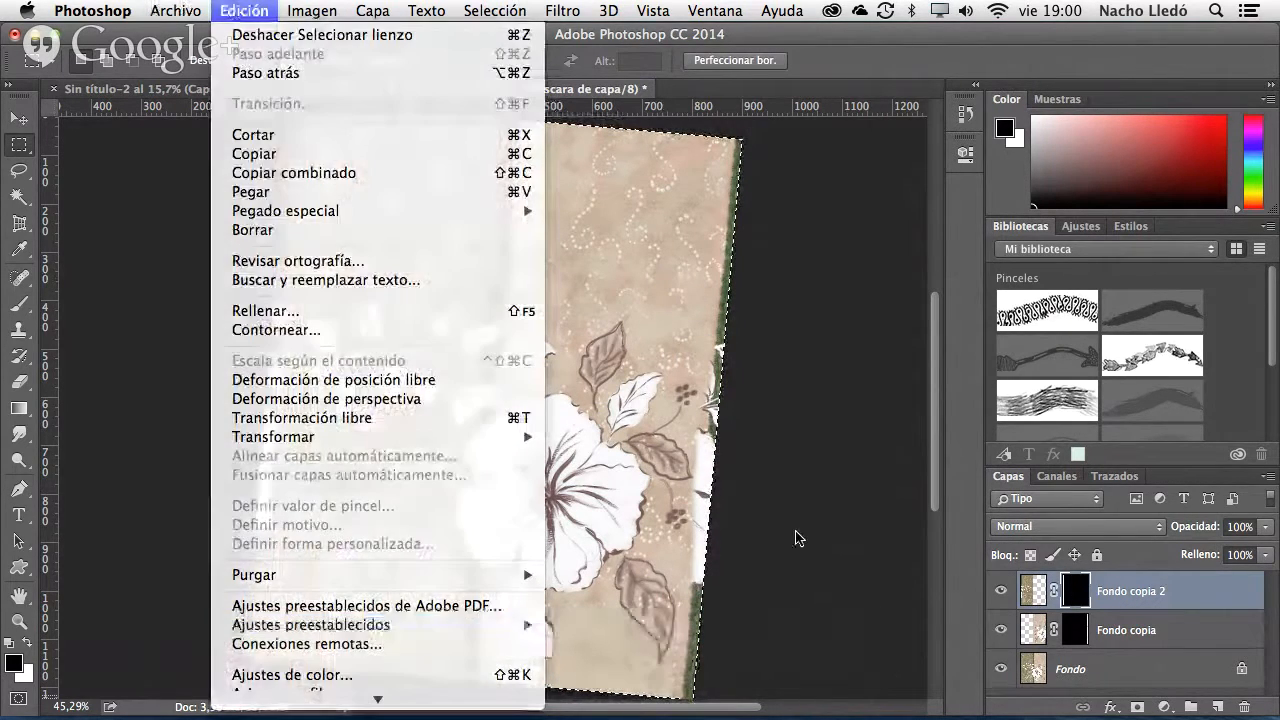
click(794, 534)
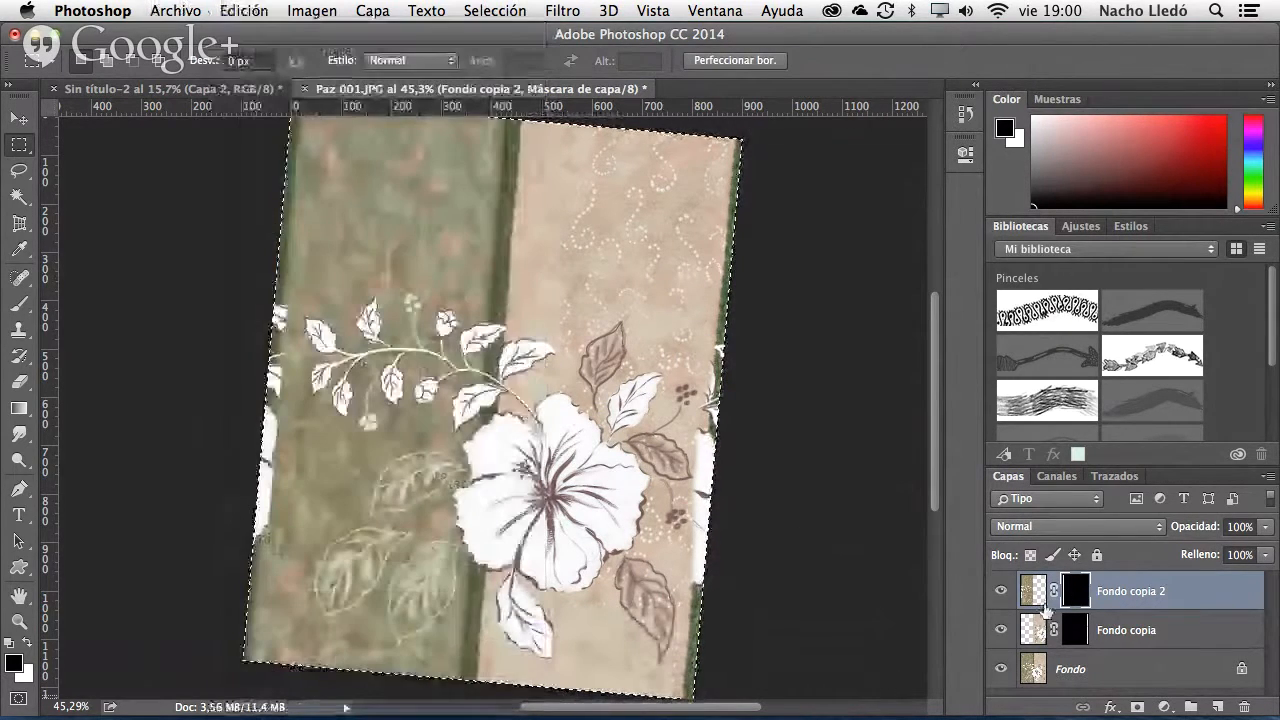
click(244, 10)
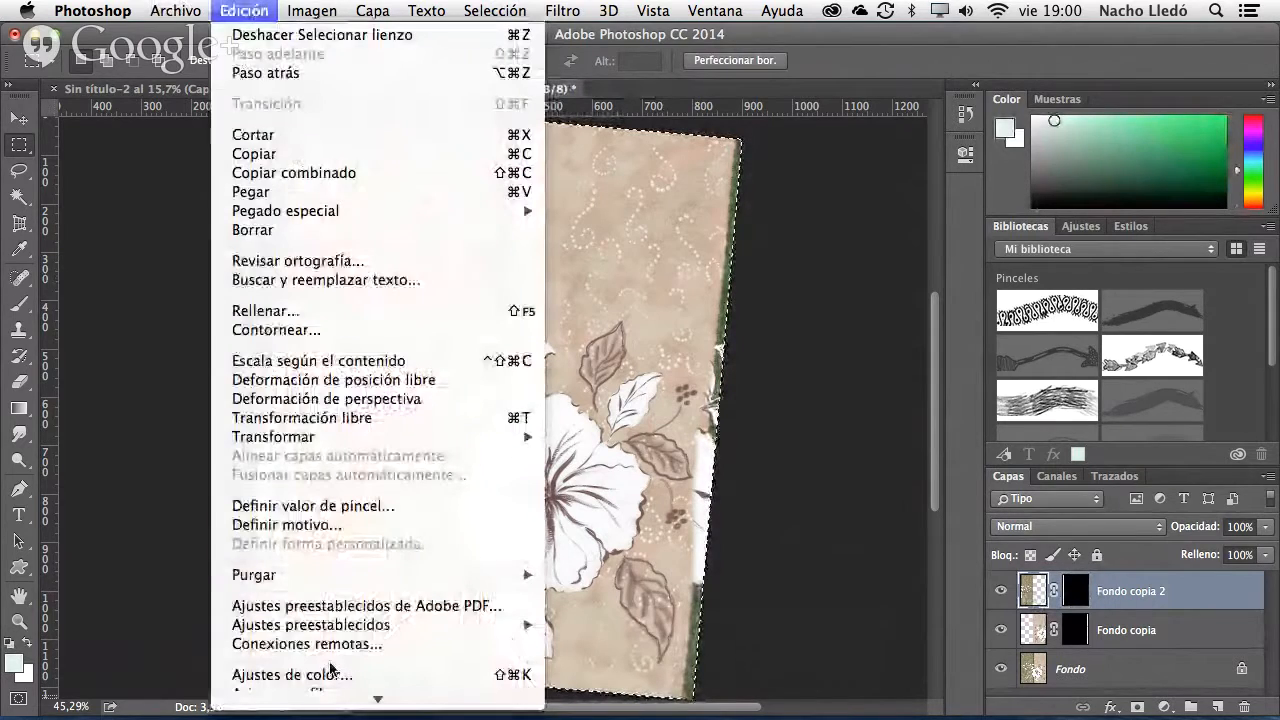
click(311, 527)
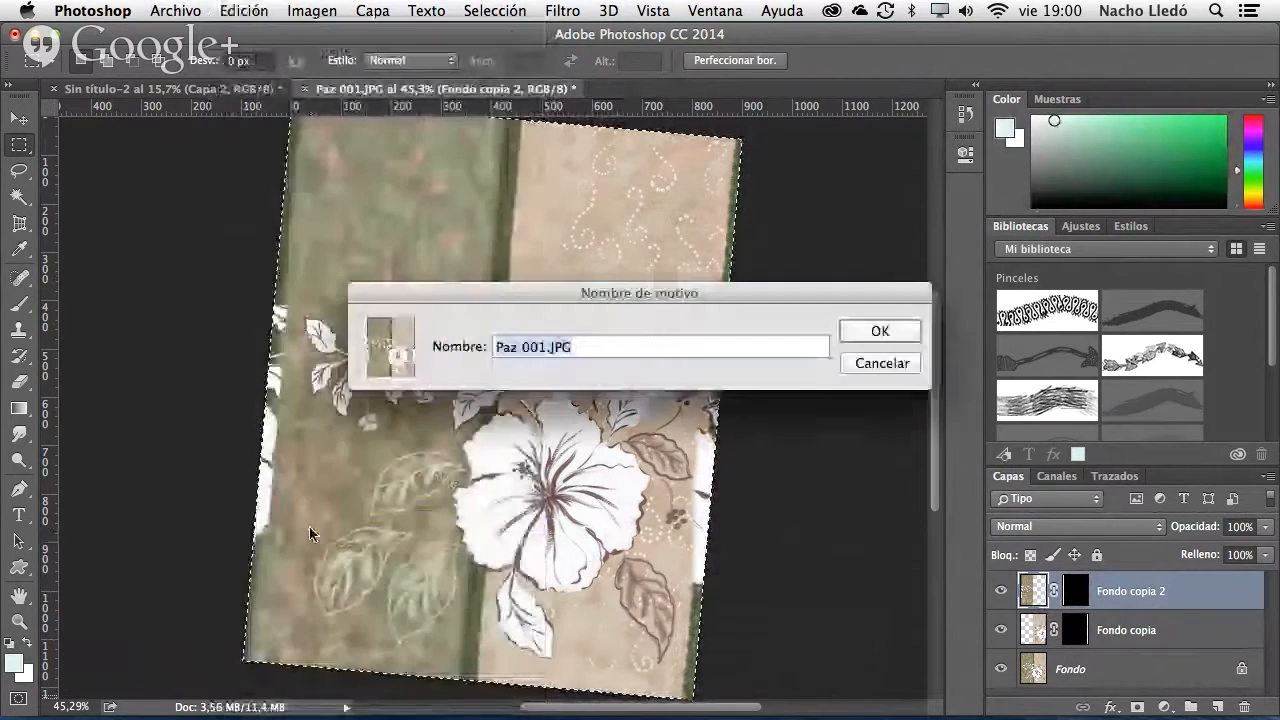
click(880, 329)
- Switch to the Sin título-2 document, add a new layer above Capa 2 and fill it with the newly defined pattern in Normal mode
click(213, 92)
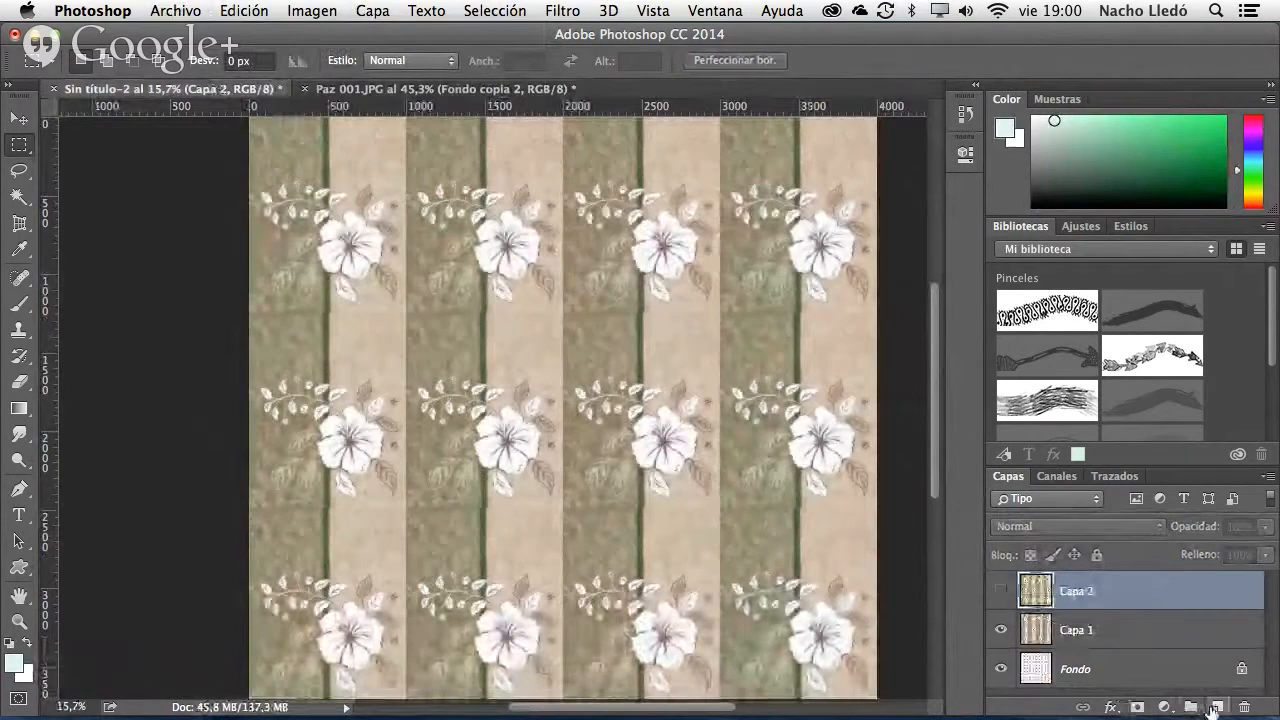
click(1217, 707)
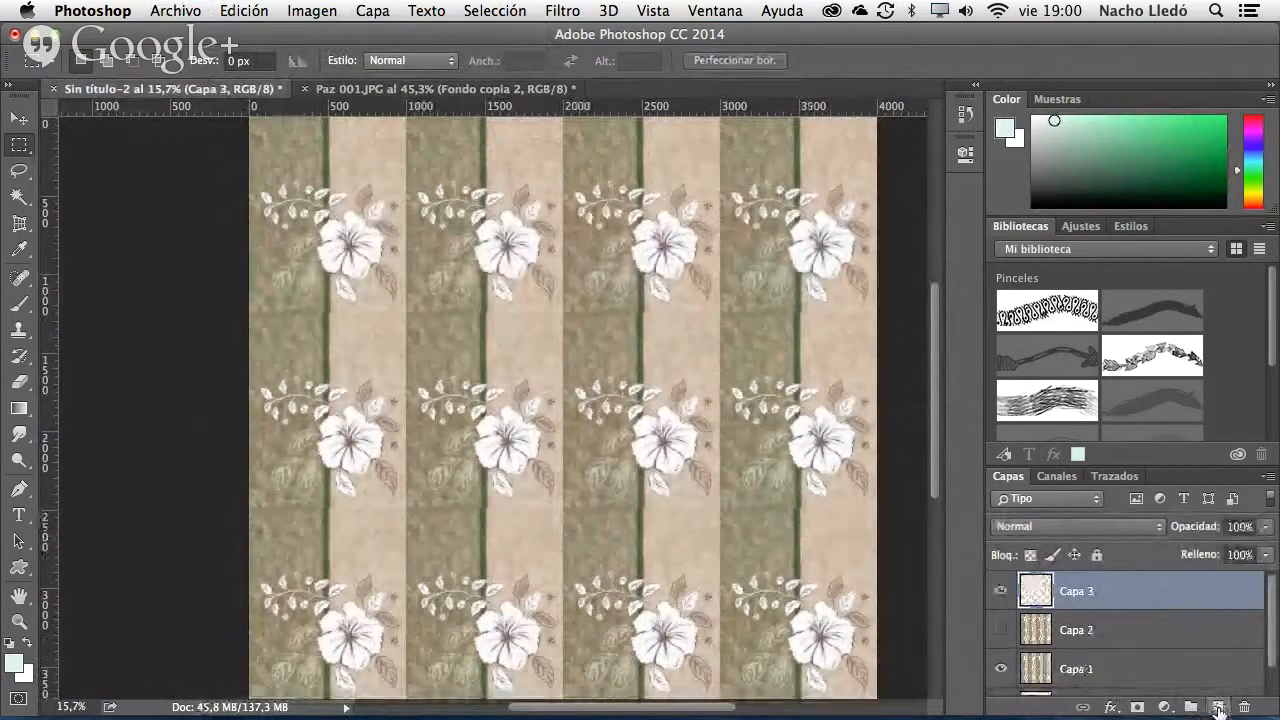
click(231, 8)
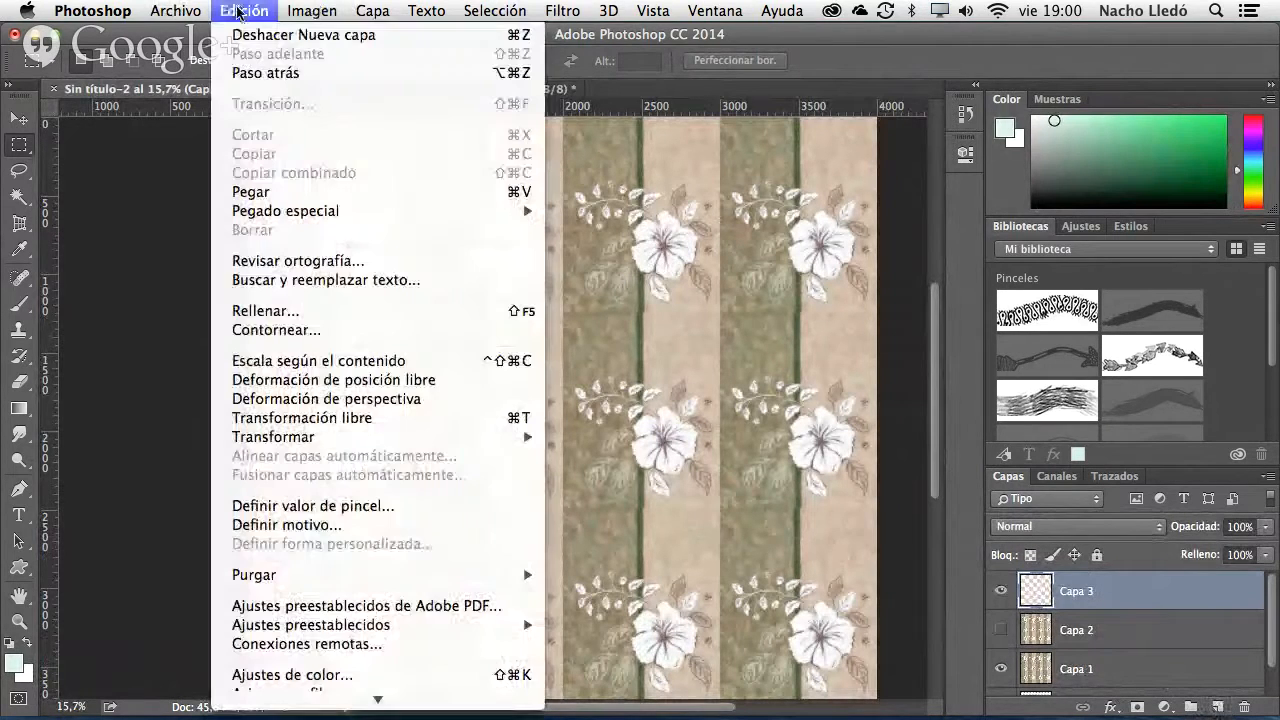
click(321, 316)
click(491, 360)
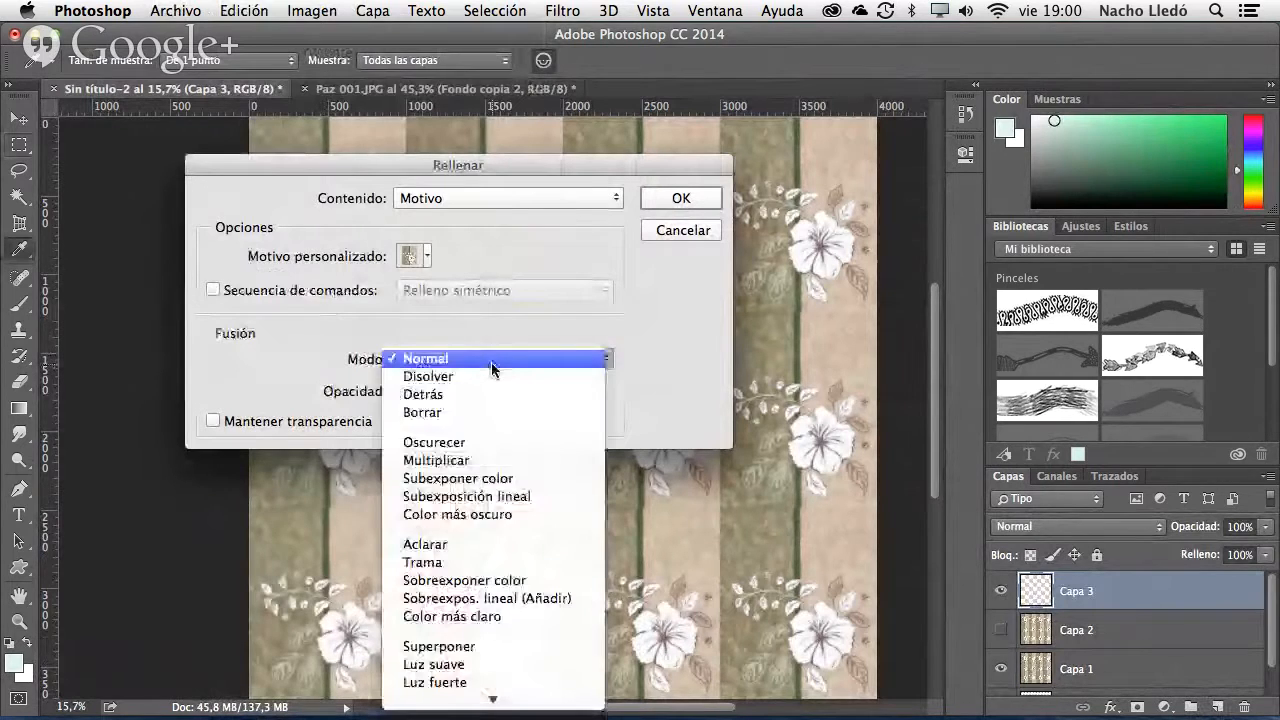
click(491, 362)
click(412, 256)
click(418, 347)
click(706, 200)
click(706, 200)
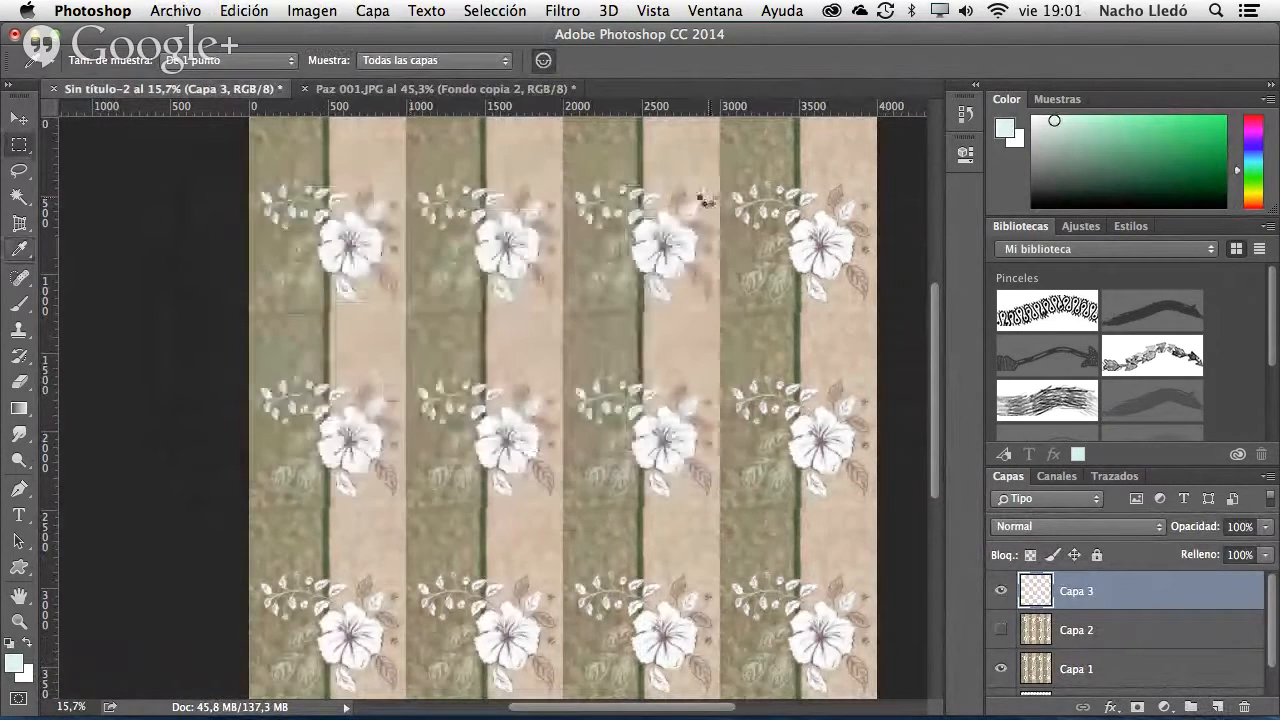
key(m)
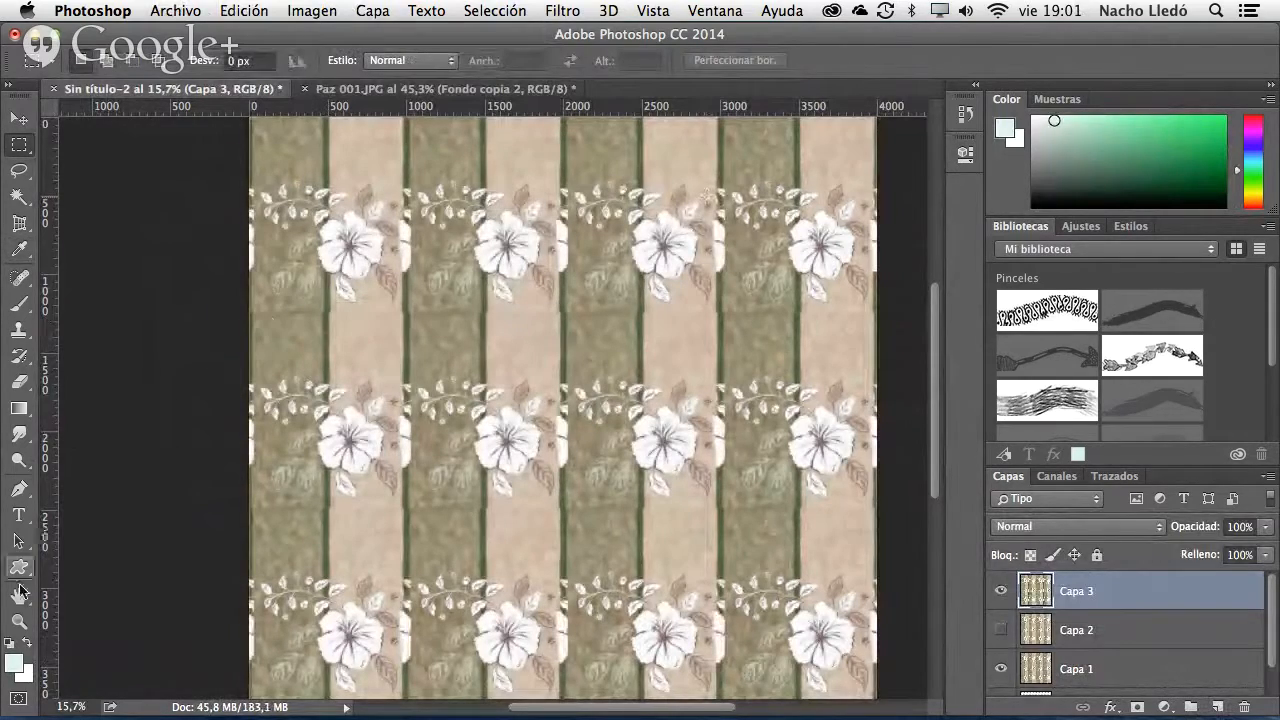
- Examine the seams between the repeated tiles up close around the green stripe and flowers, then view the whole pattern
click(19, 620)
click(415, 164)
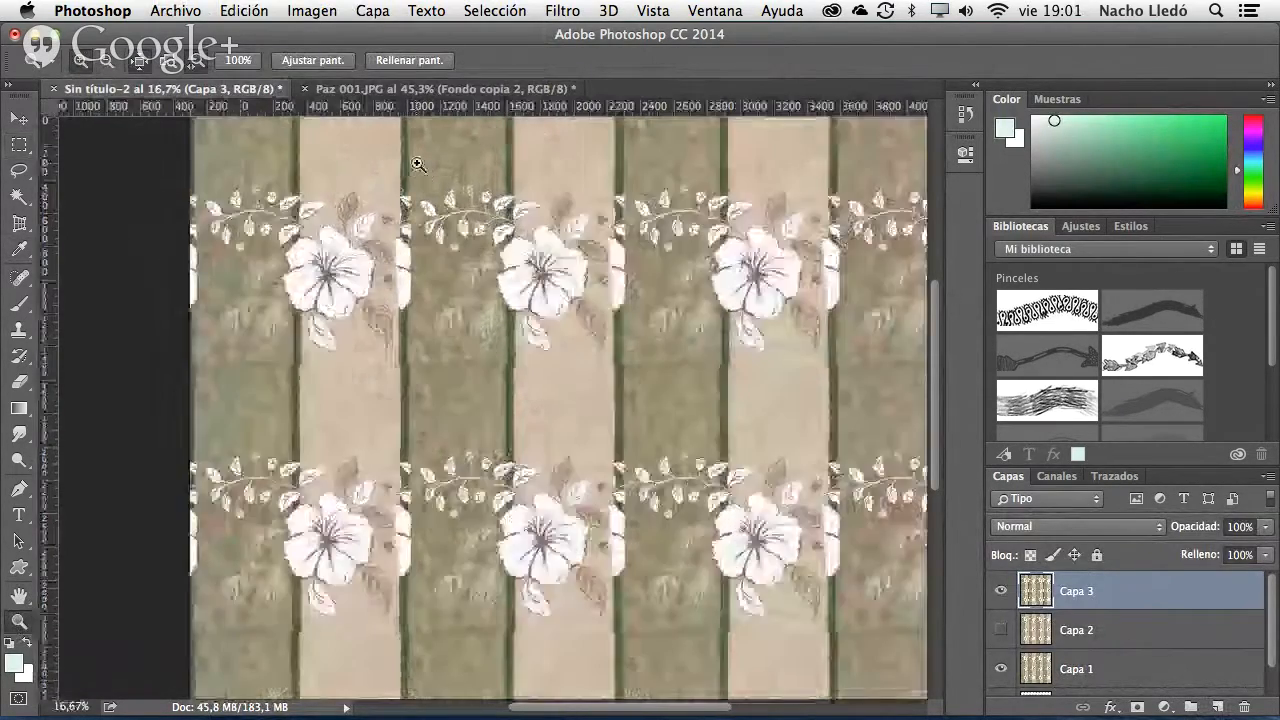
click(417, 164)
scroll(534, 376, up, 5)
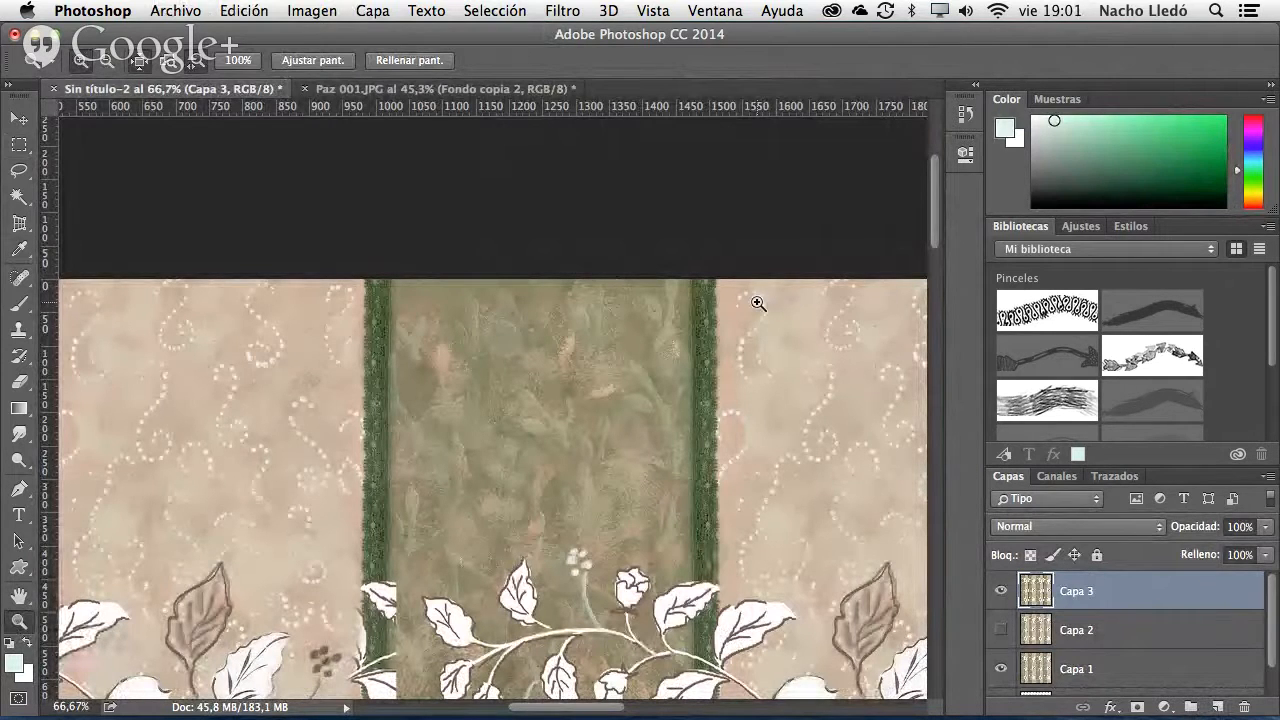
scroll(380, 605, down, 2)
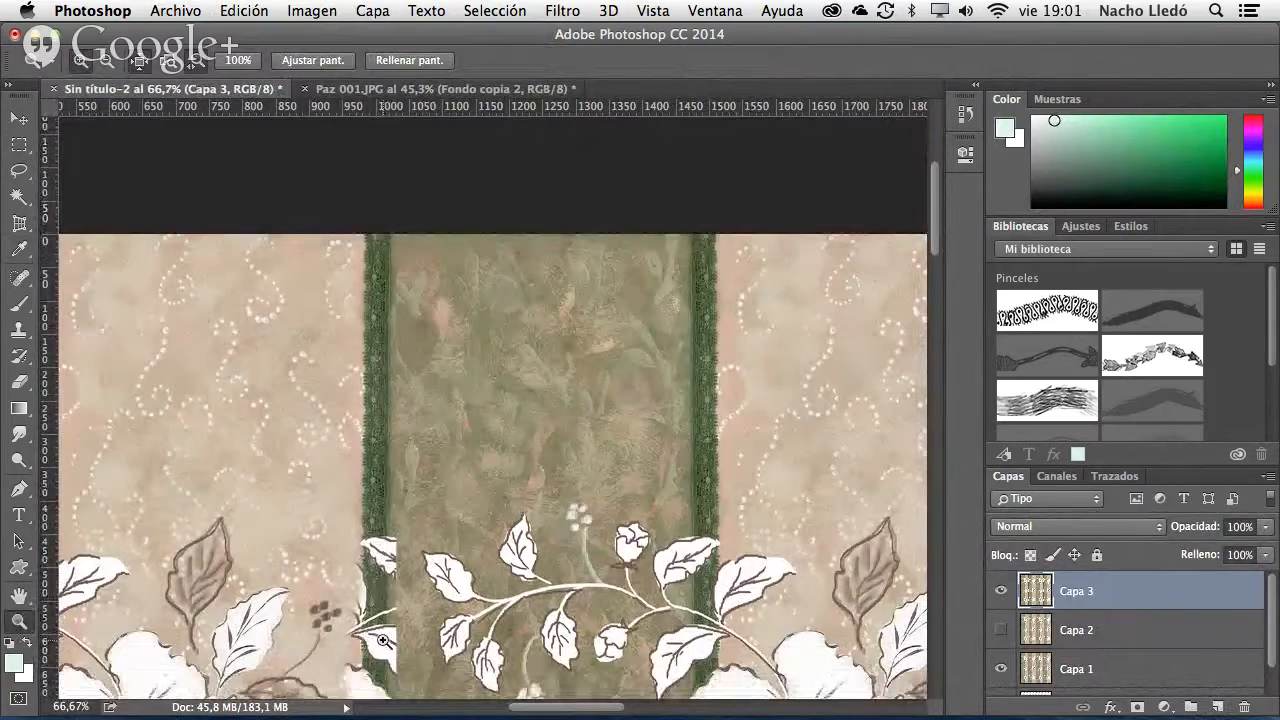
scroll(366, 541, down, 10)
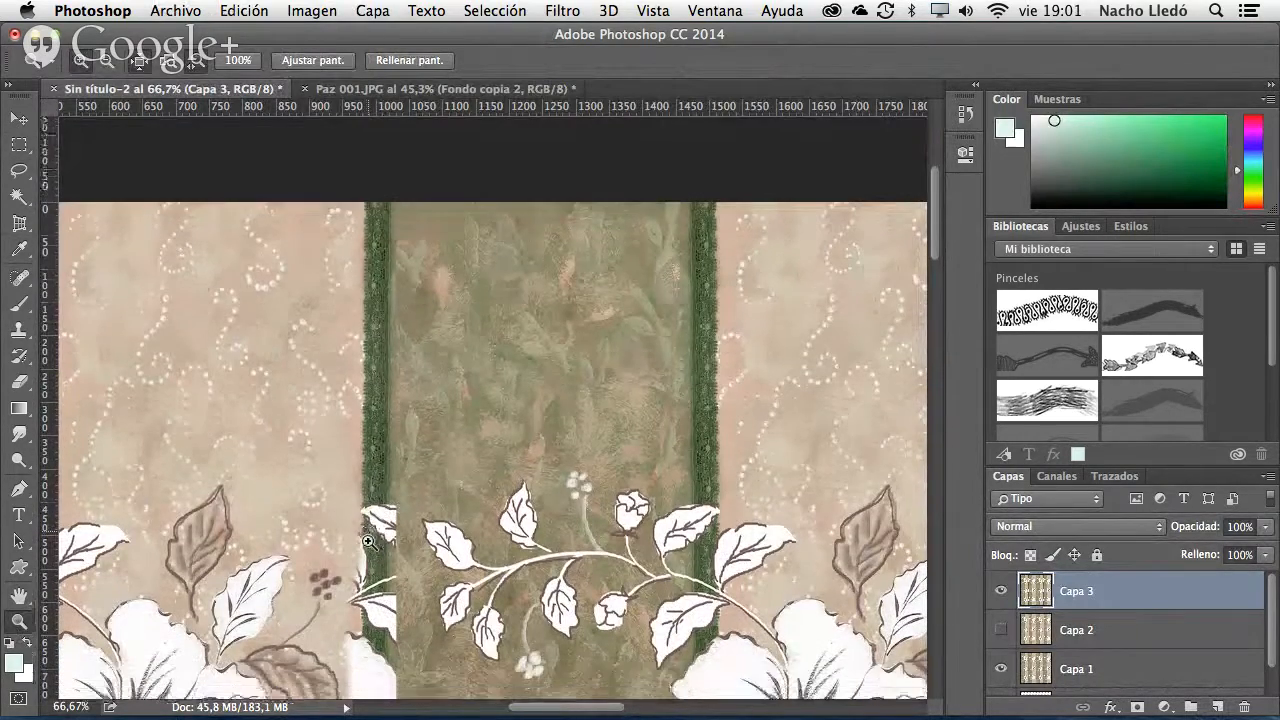
scroll(388, 597, down, 2)
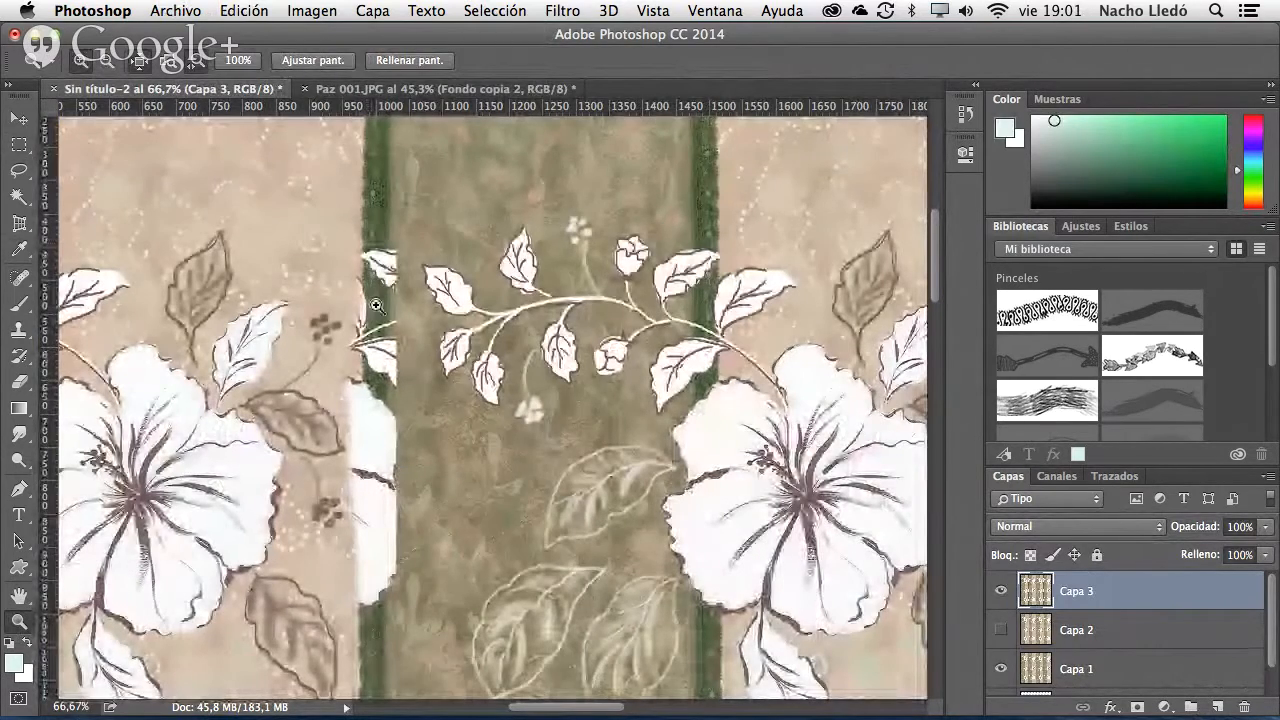
scroll(371, 300, up, 10)
double_click(22, 595)
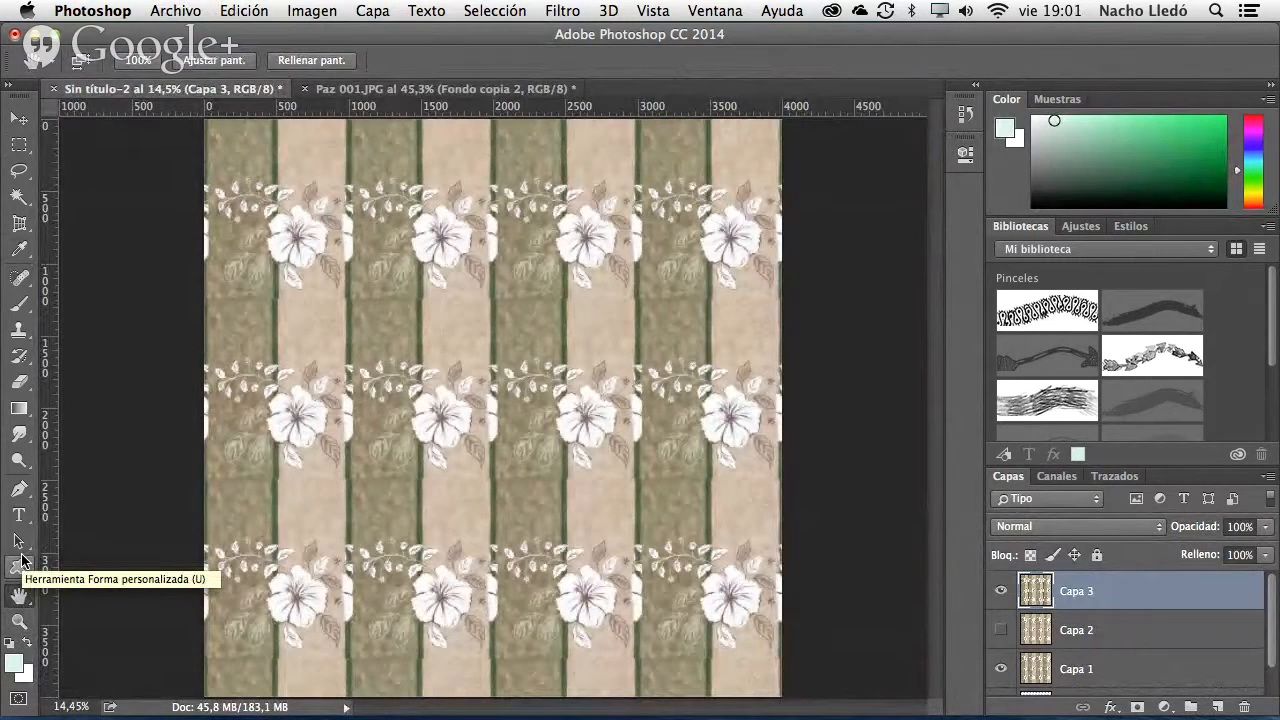
click(21, 562)
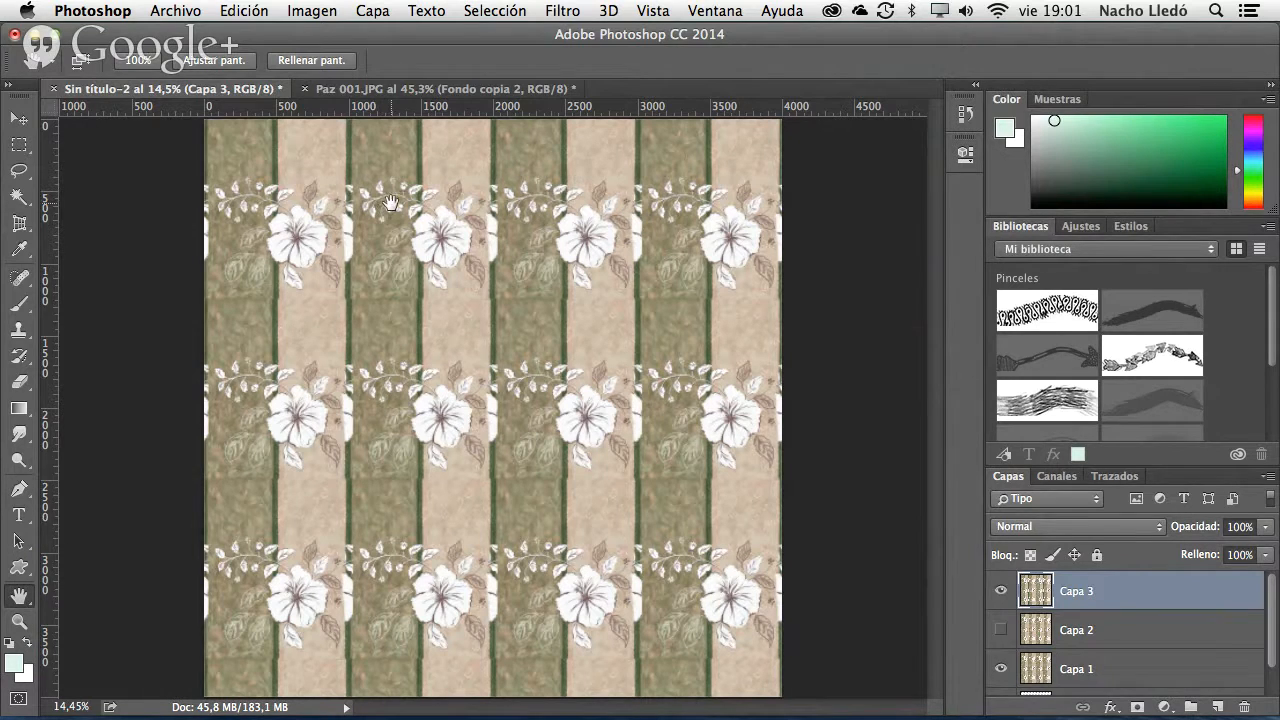
- Review the scripted pattern choices in the Fill settings for Capa 3, then dismiss them without filling
click(255, 8)
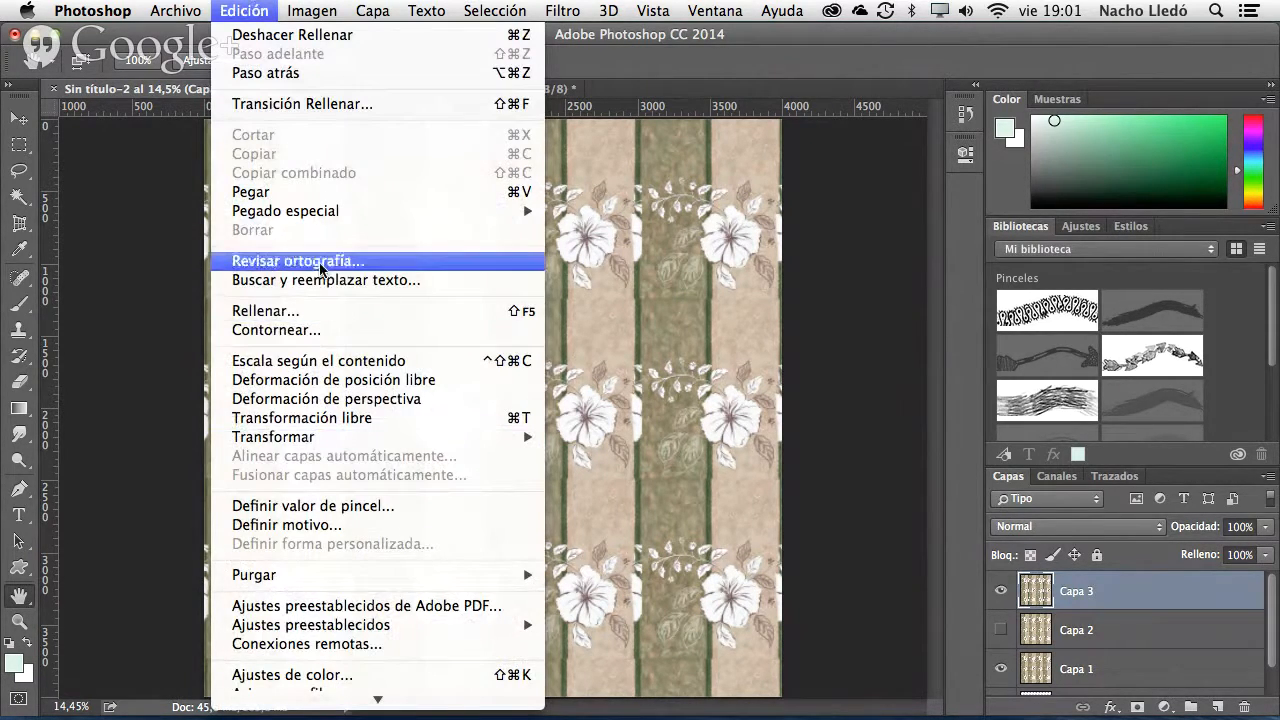
click(311, 313)
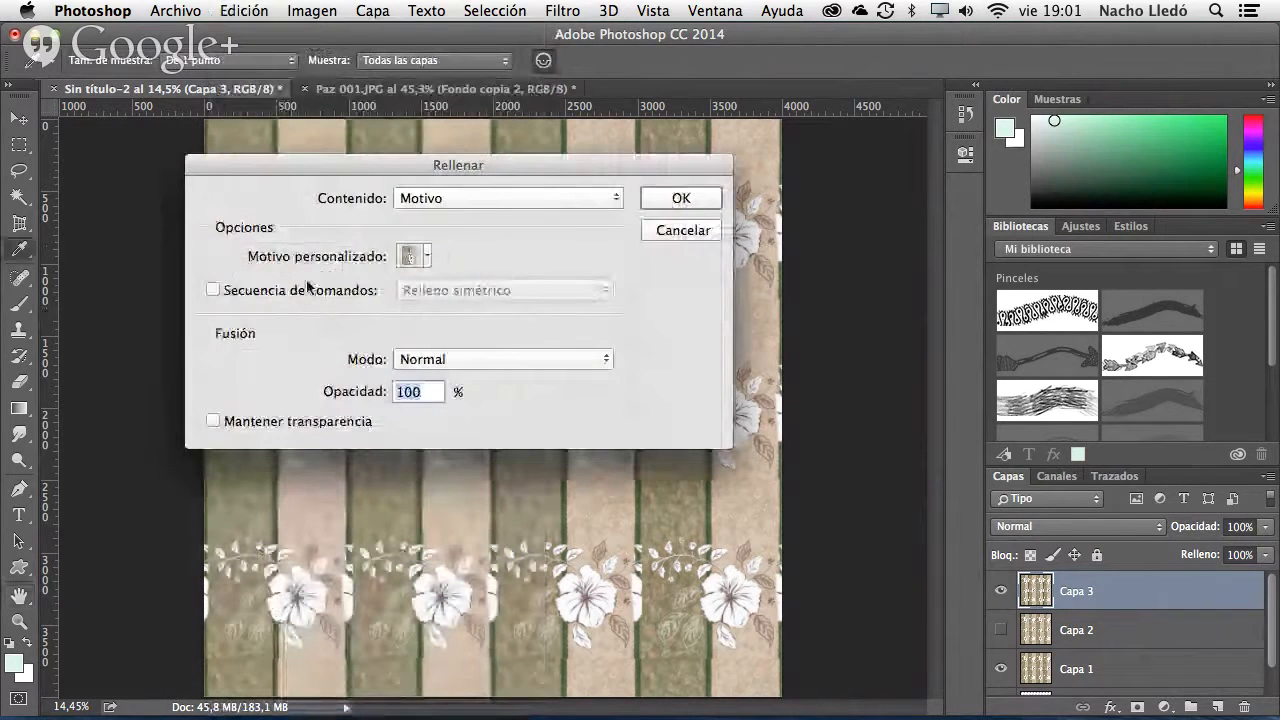
click(258, 296)
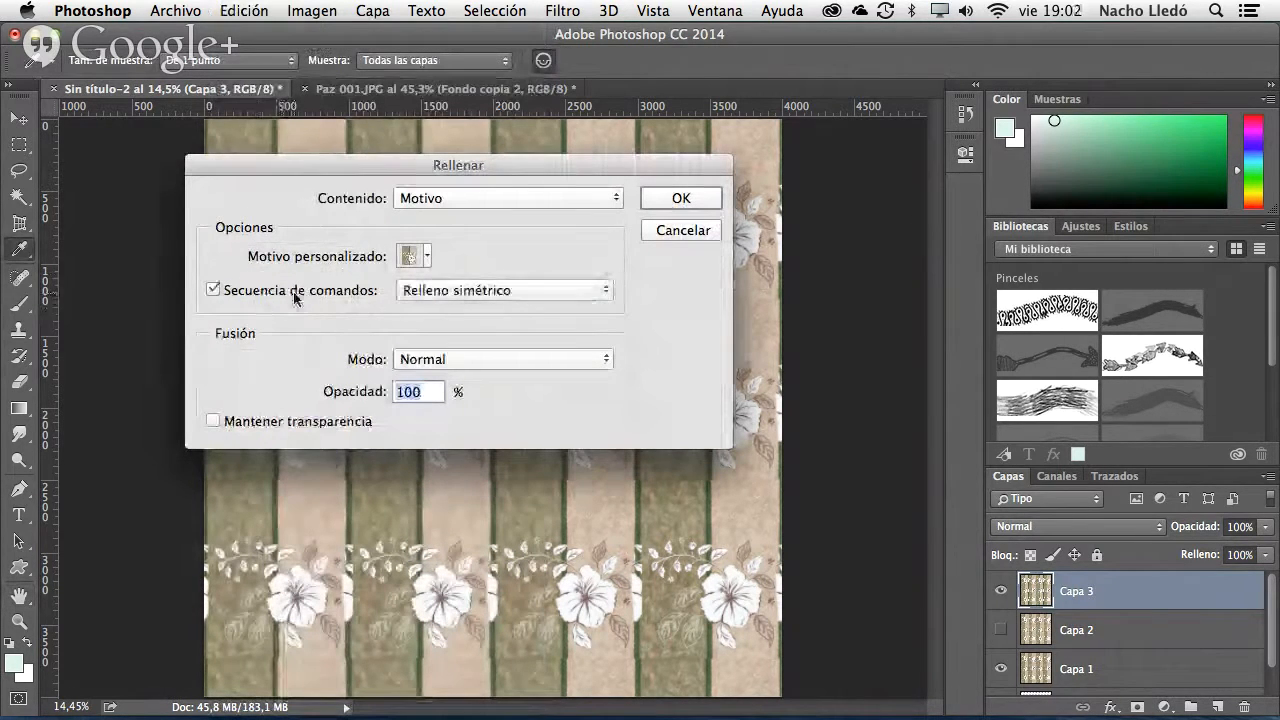
click(472, 292)
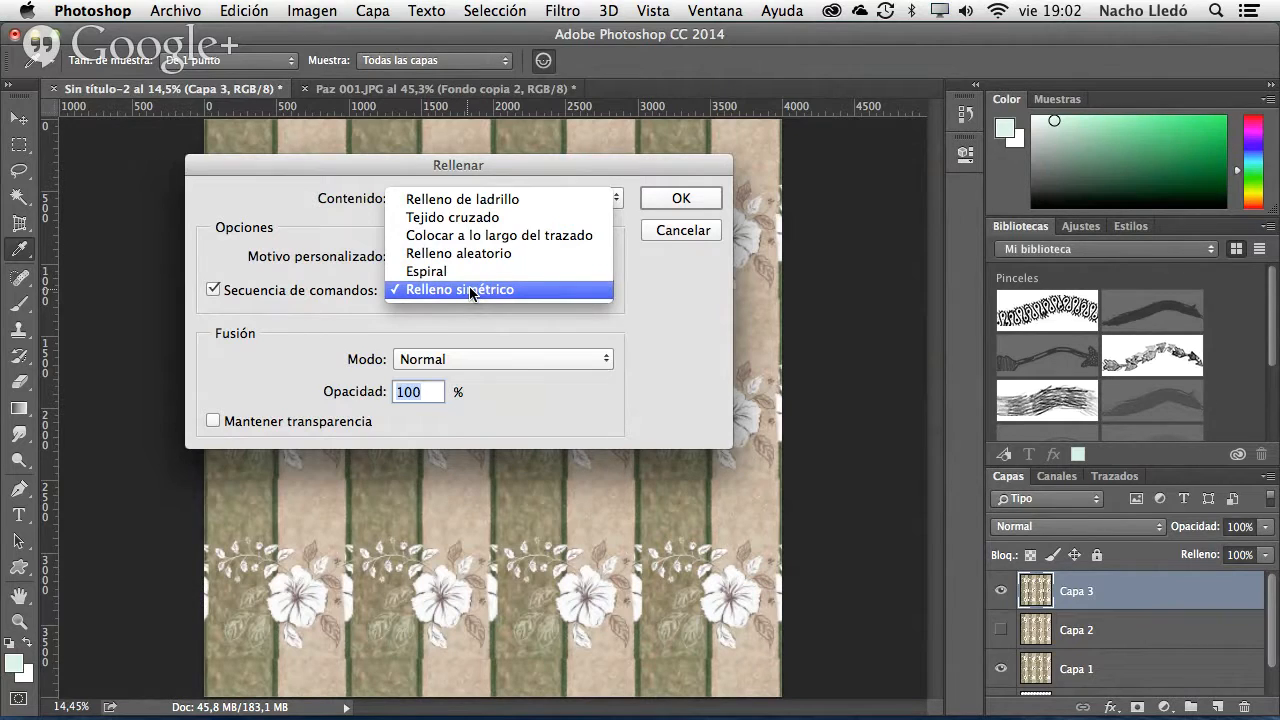
click(653, 309)
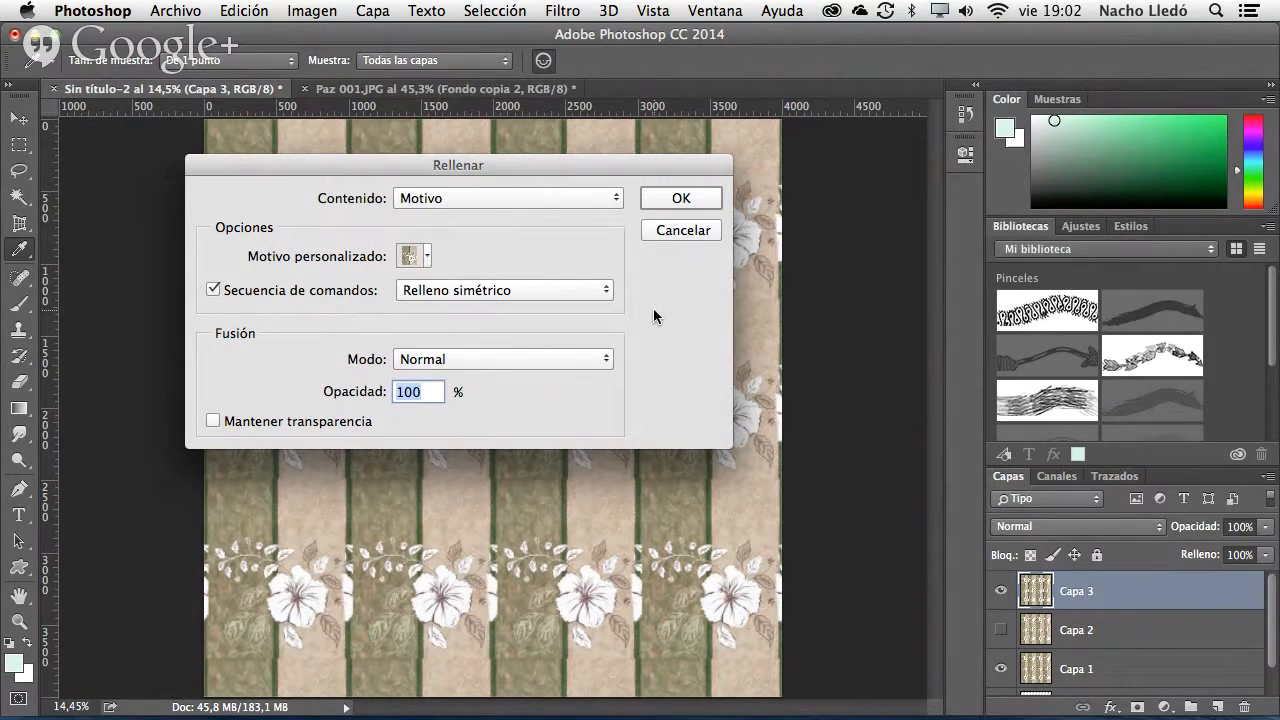
click(681, 230)
key(space)
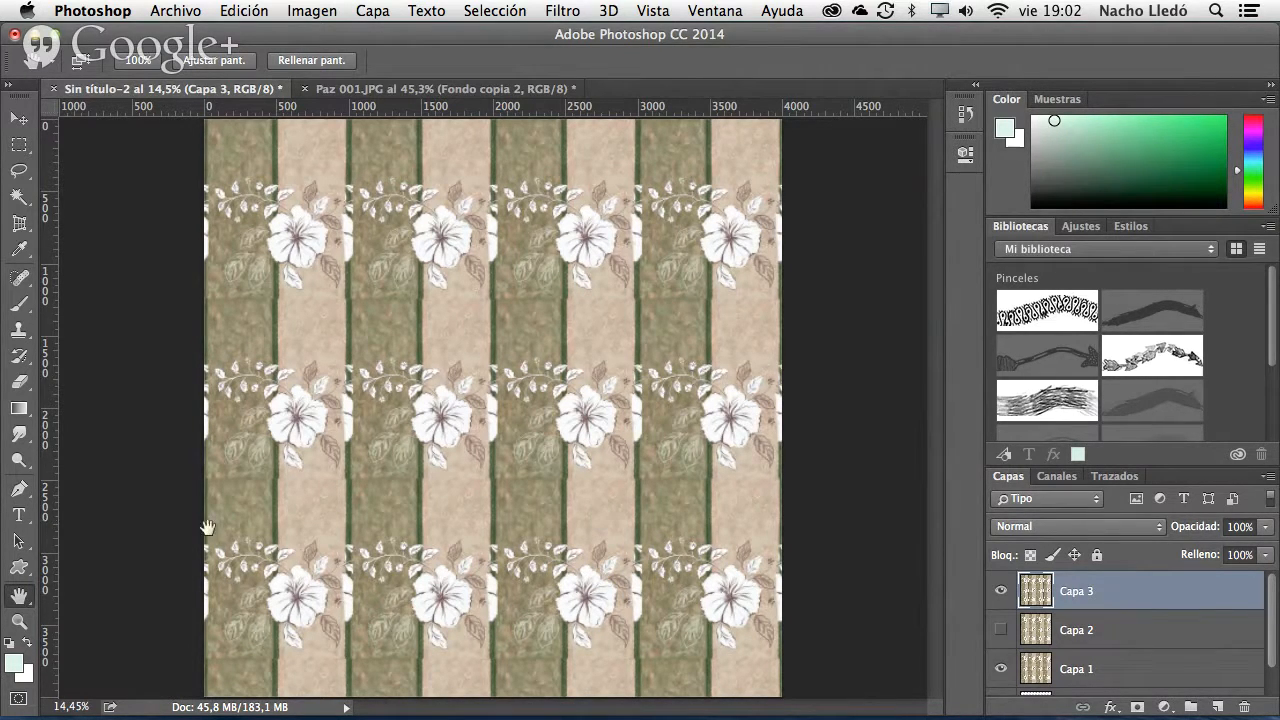
- Return to the Paz 001.JPG document, reset its rotated canvas view to upright and activate the Move tool
key(super+Tab)
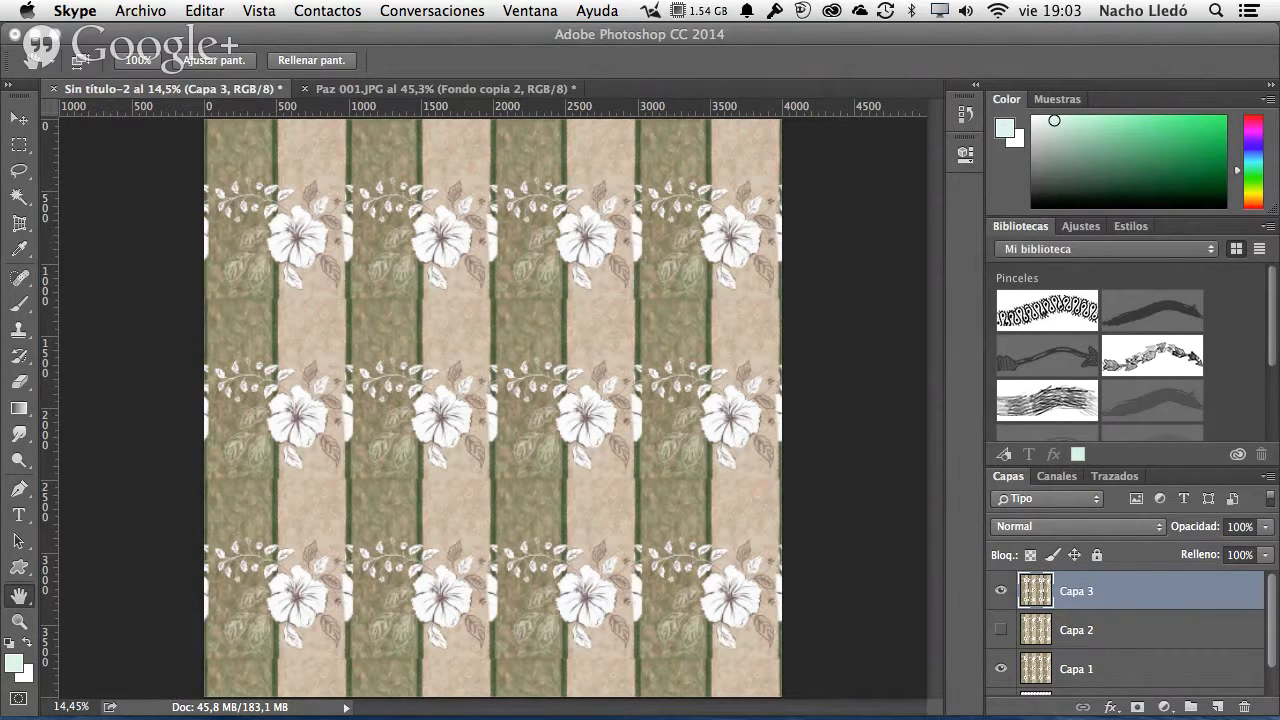
click(455, 95)
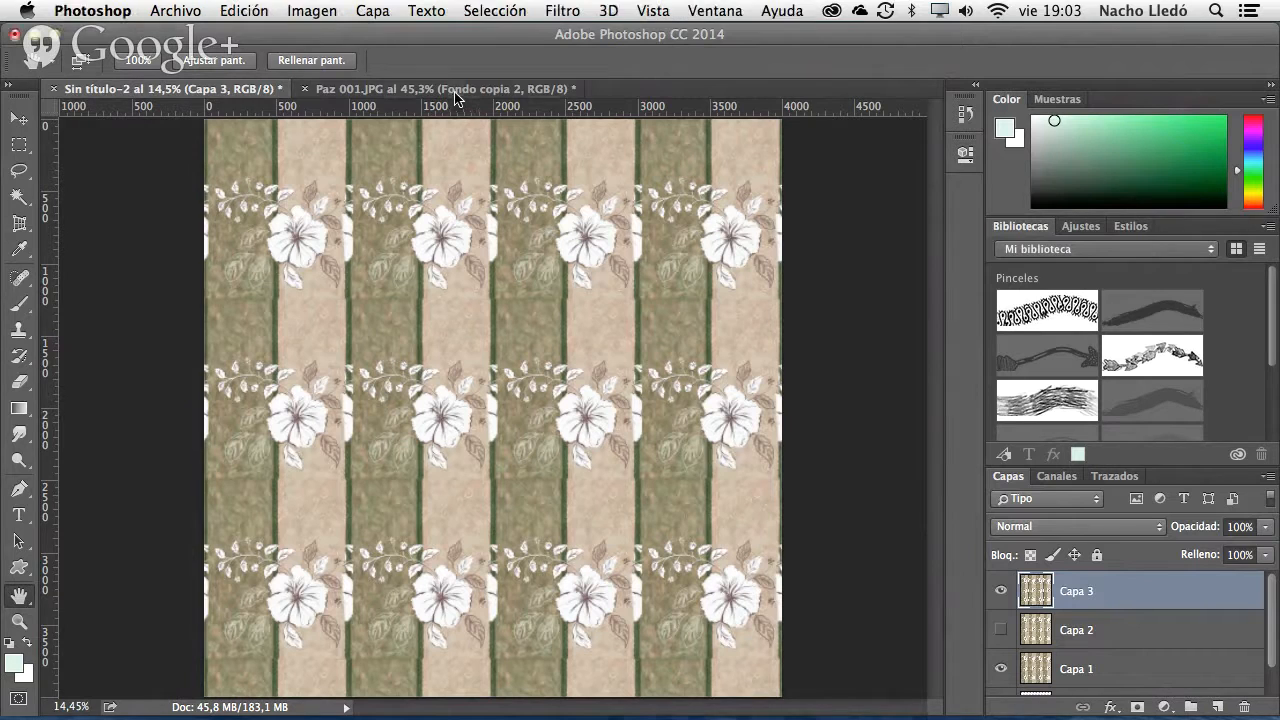
click(455, 92)
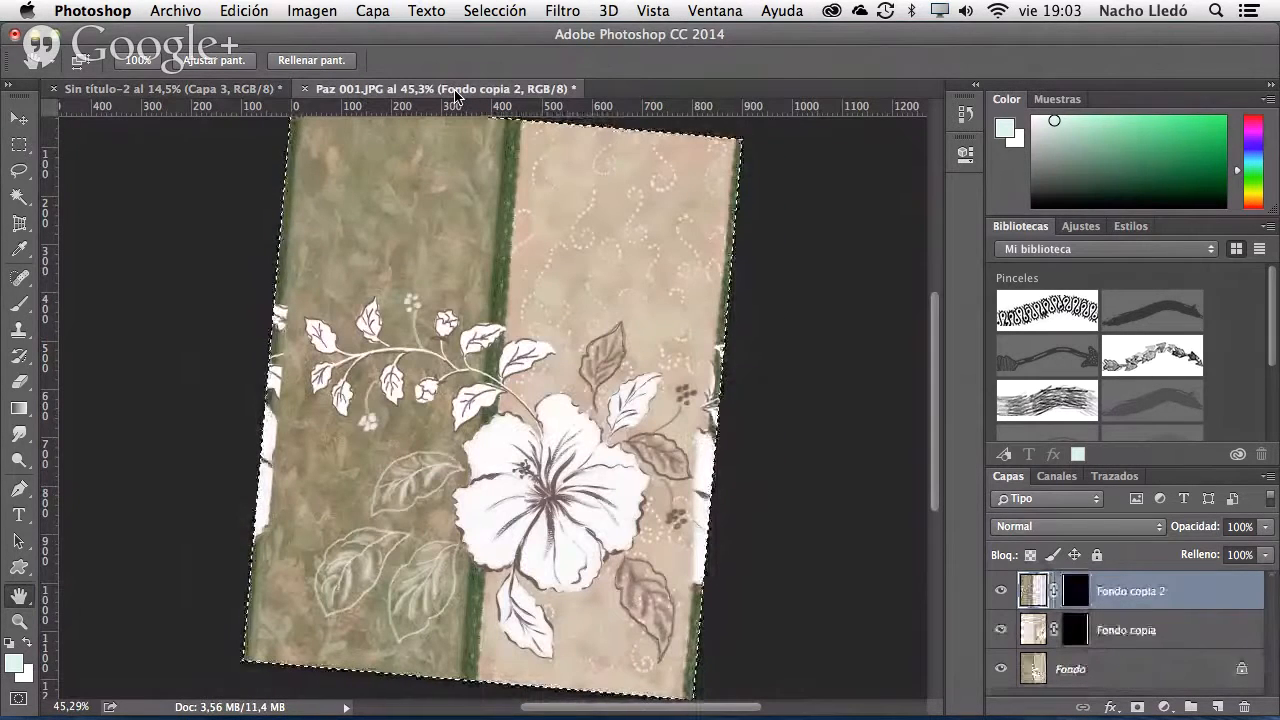
key(r)
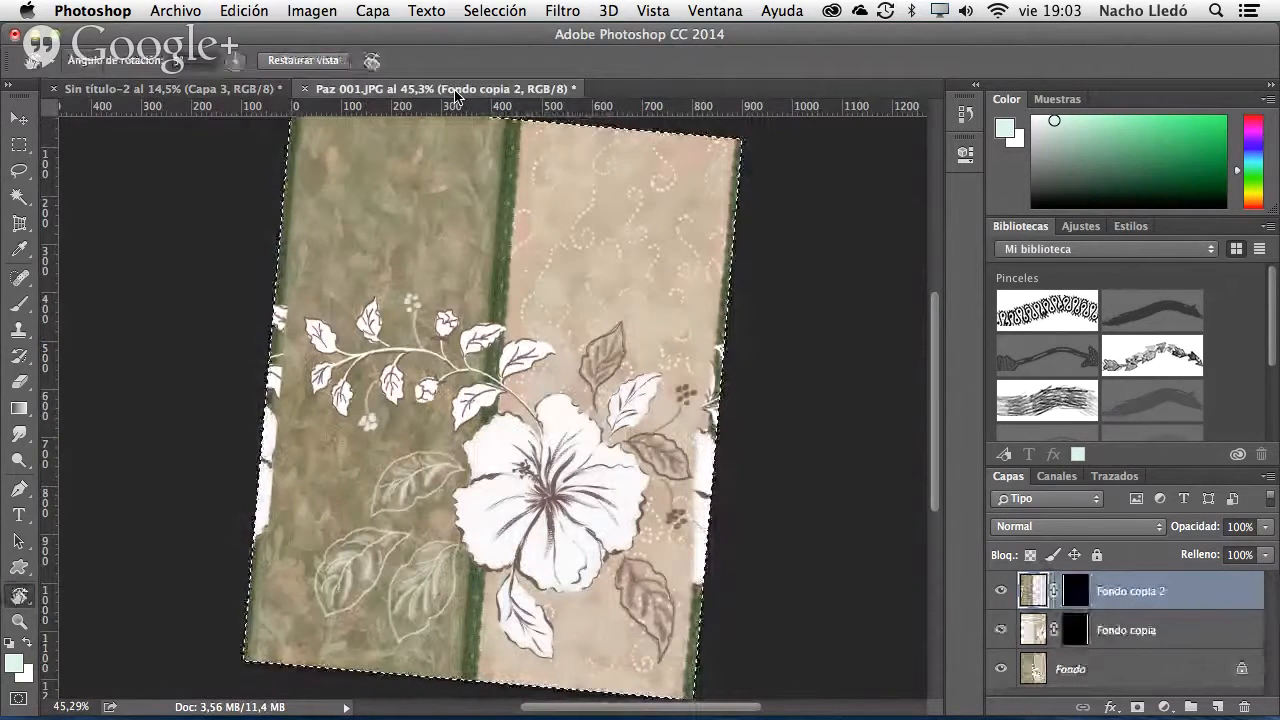
click(198, 62)
click(268, 64)
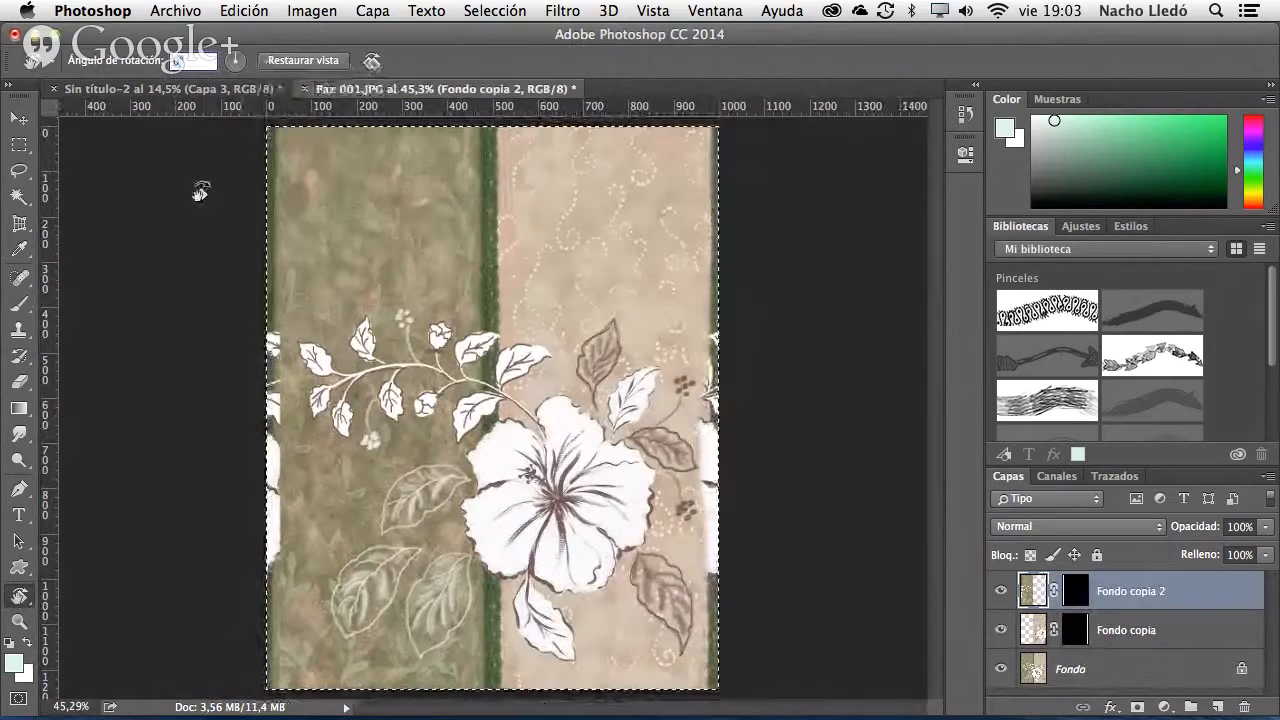
click(18, 118)
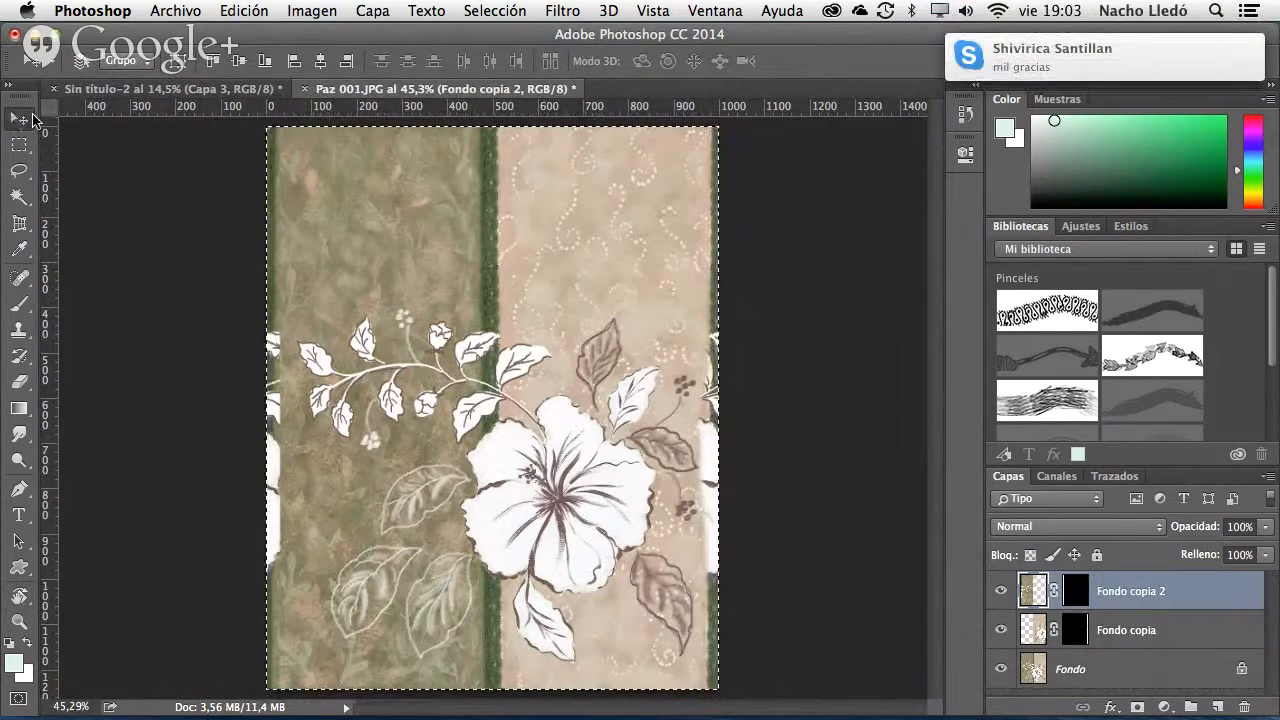
mouse_move(1128, 62)
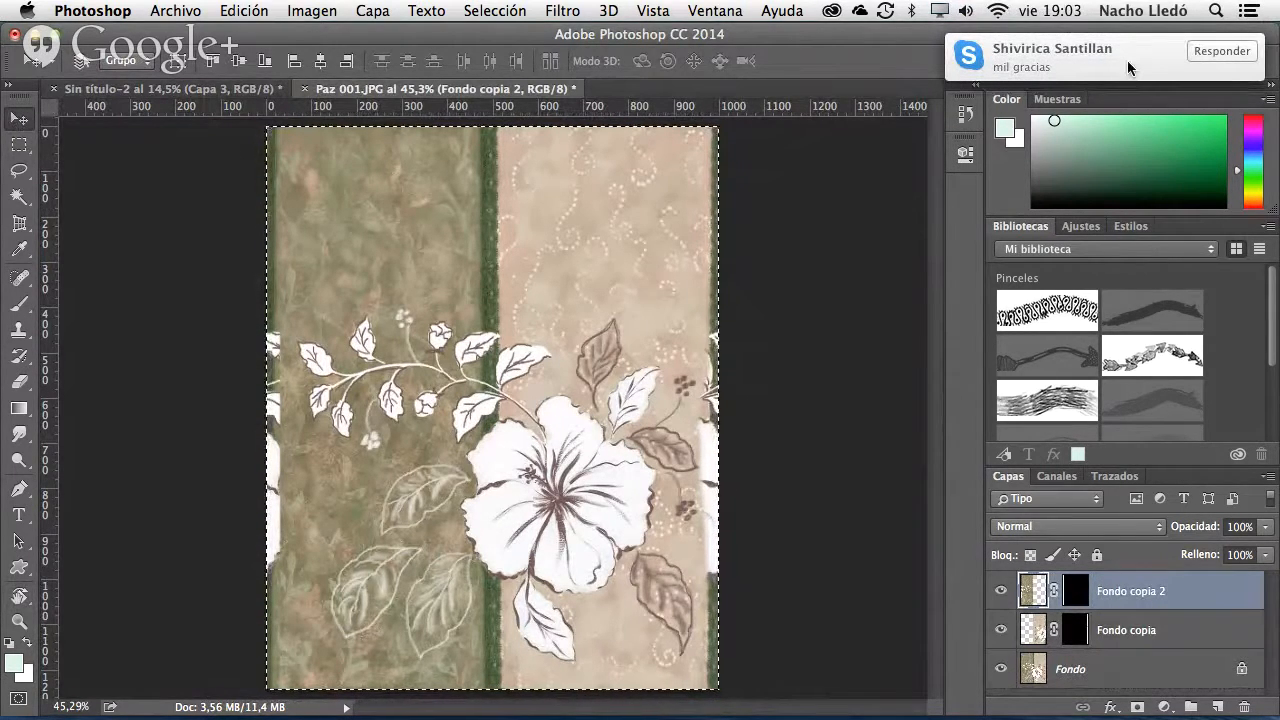